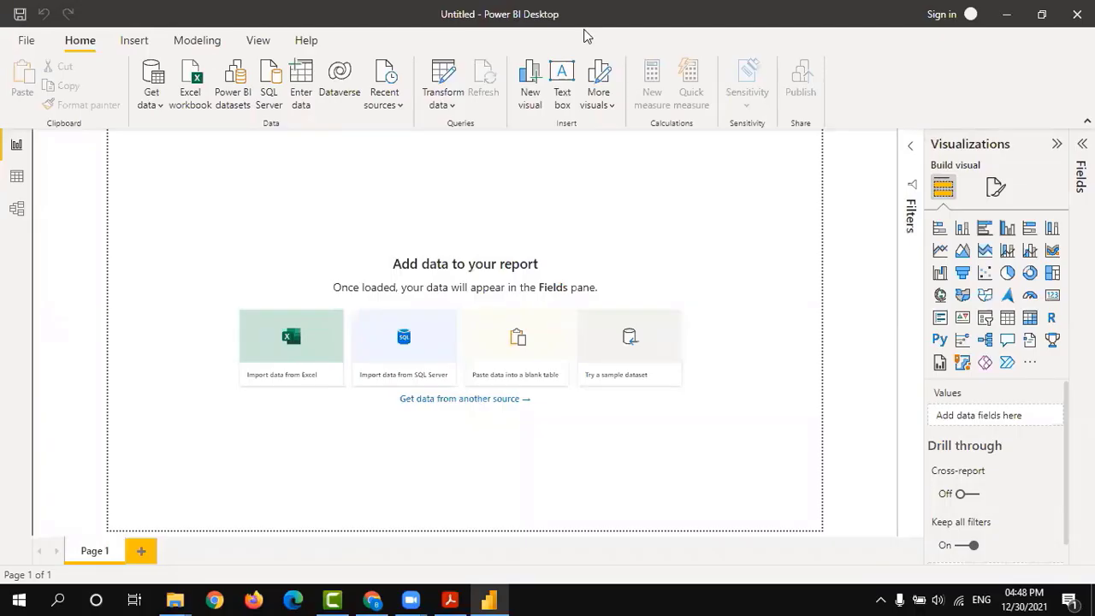
# - Open the Excel workbook Financial Sample.xlsx as a data source for the report
pyautogui.click(159, 100)
pyautogui.click(189, 159)
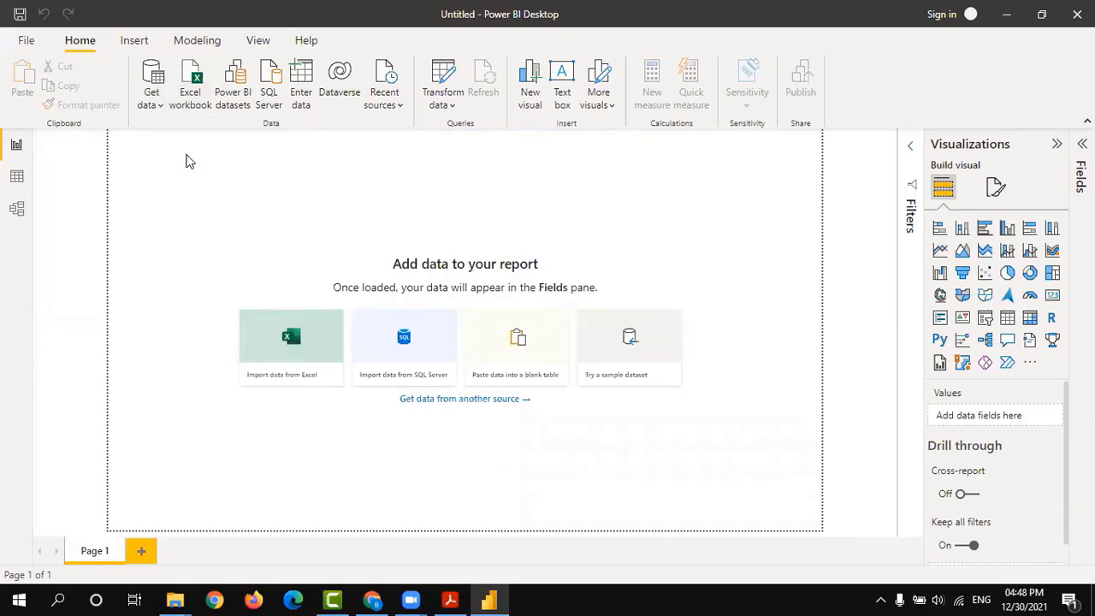
pyautogui.click(209, 120)
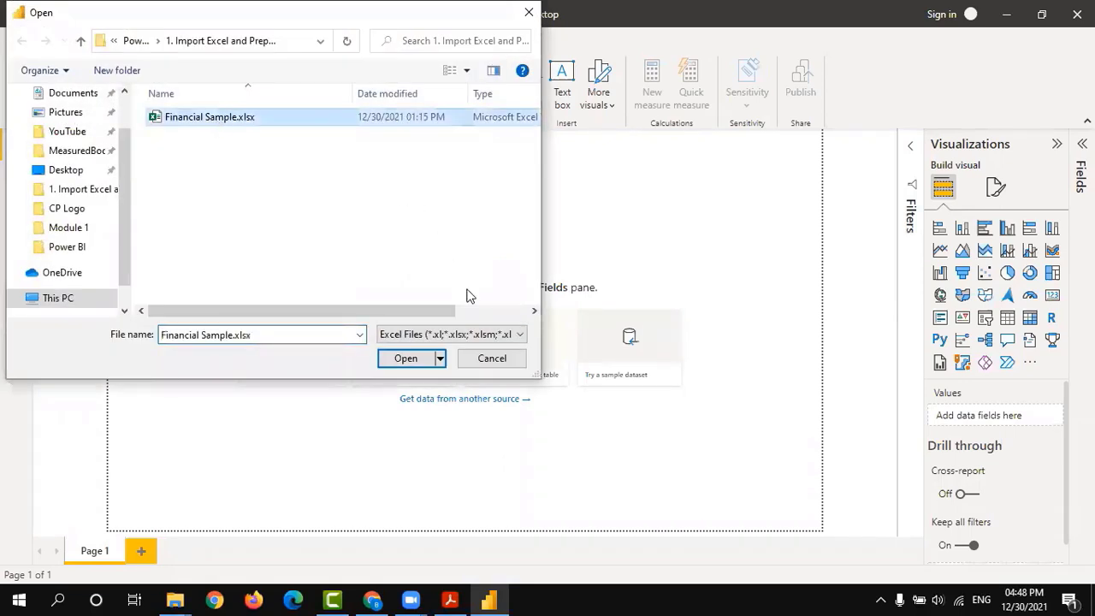
pyautogui.click(406, 358)
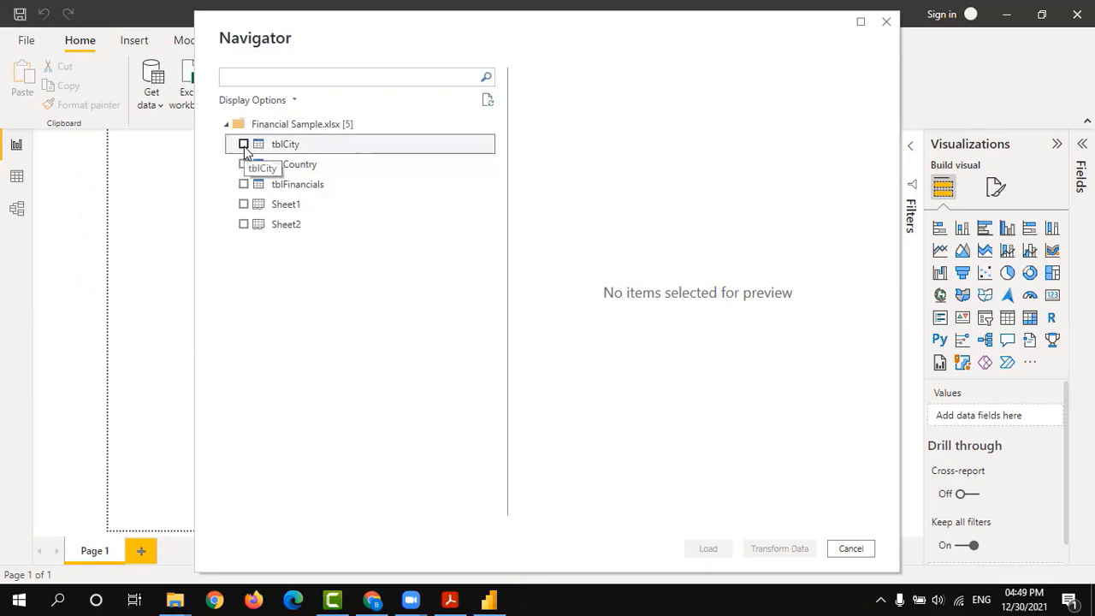
# - Select the tables tblCity, tblCountry and tblFinancials from the workbook and load them into the report
pyautogui.click(243, 143)
pyautogui.click(243, 165)
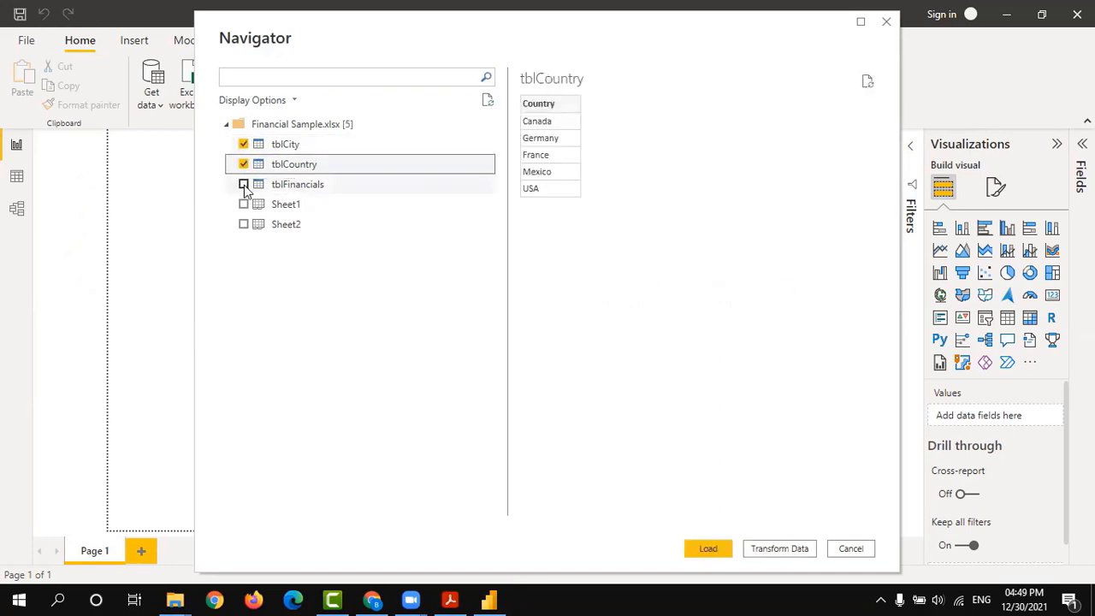
pyautogui.click(243, 185)
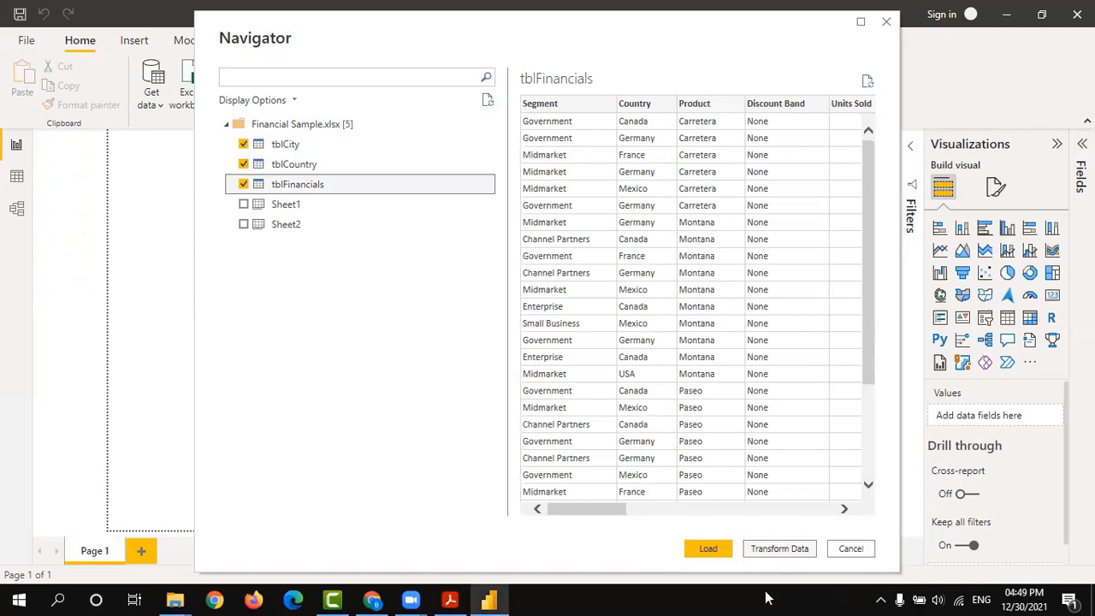
pyautogui.click(706, 548)
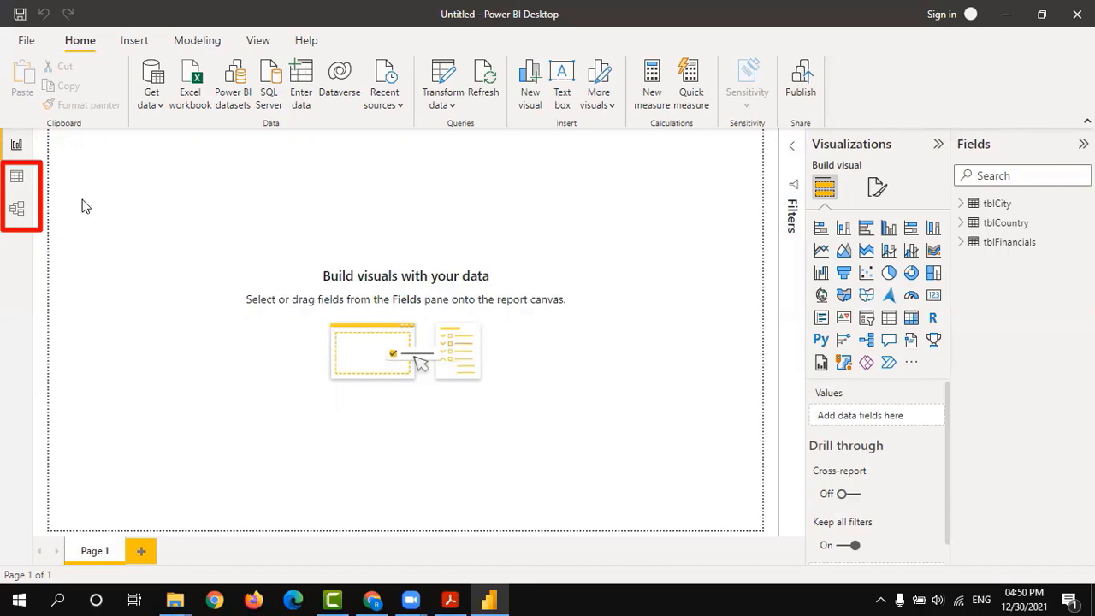
# - Review the loaded rows and columns of tblCity, tblCountry and tblFinancials in the data view
pyautogui.click(16, 177)
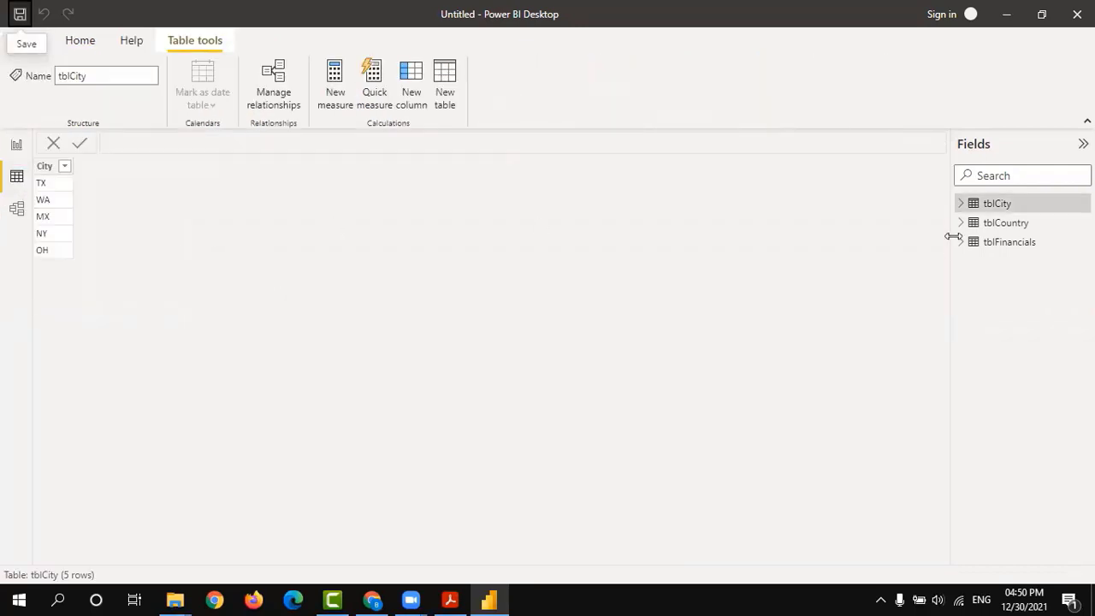
pyautogui.click(997, 225)
pyautogui.click(994, 243)
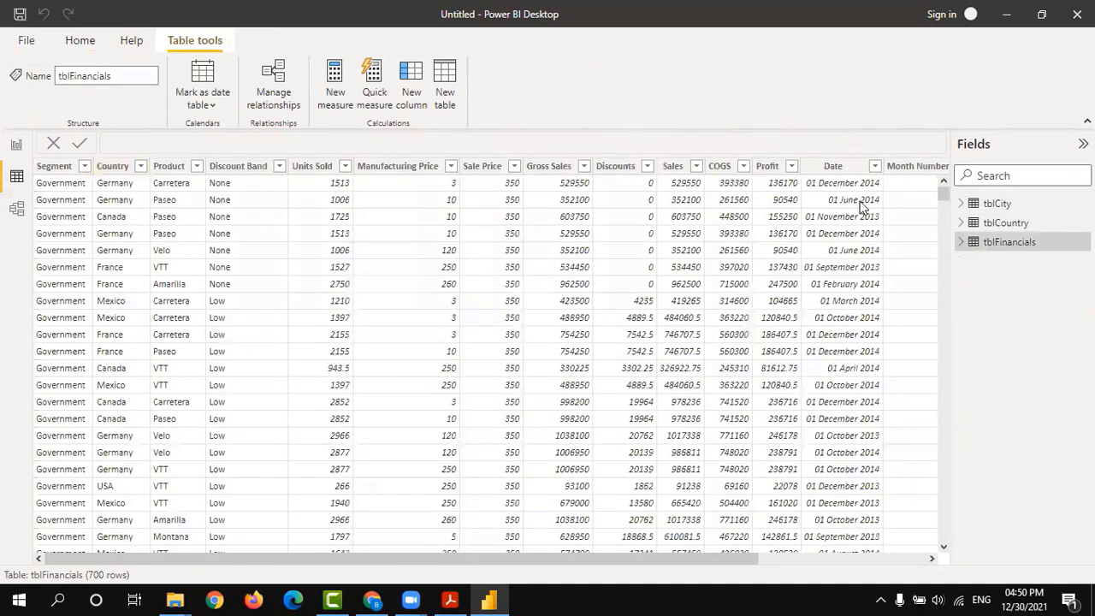
pyautogui.click(999, 223)
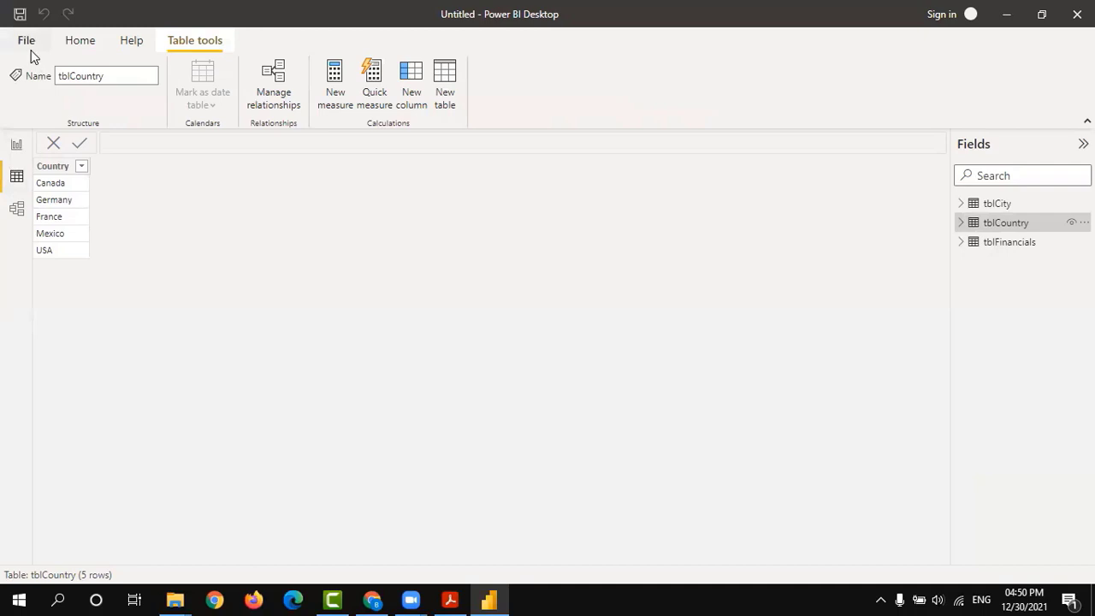
pyautogui.click(83, 49)
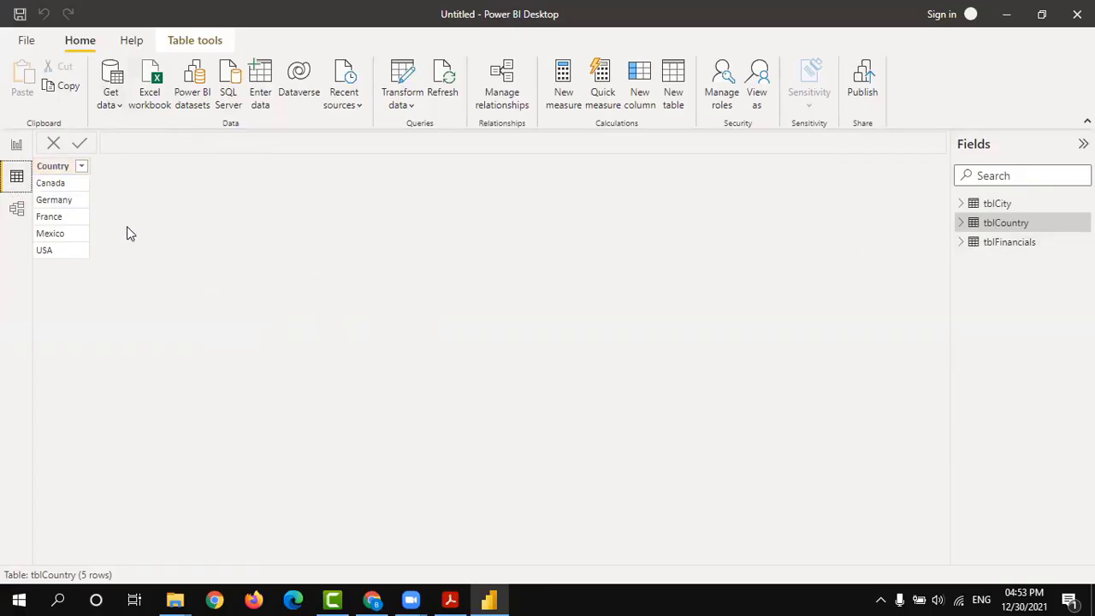
pyautogui.click(993, 205)
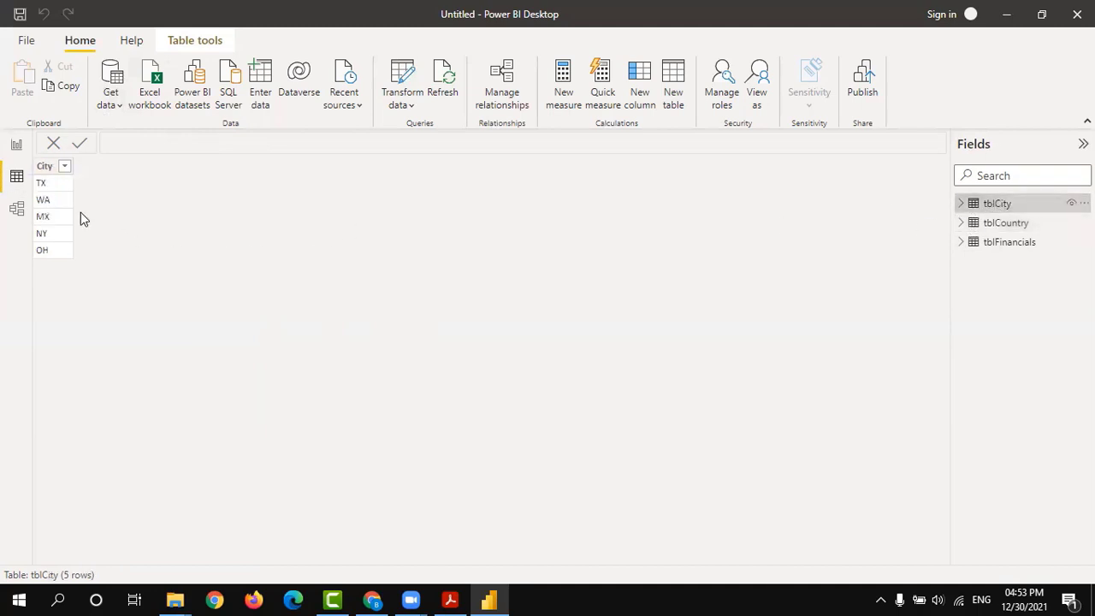
pyautogui.click(1005, 243)
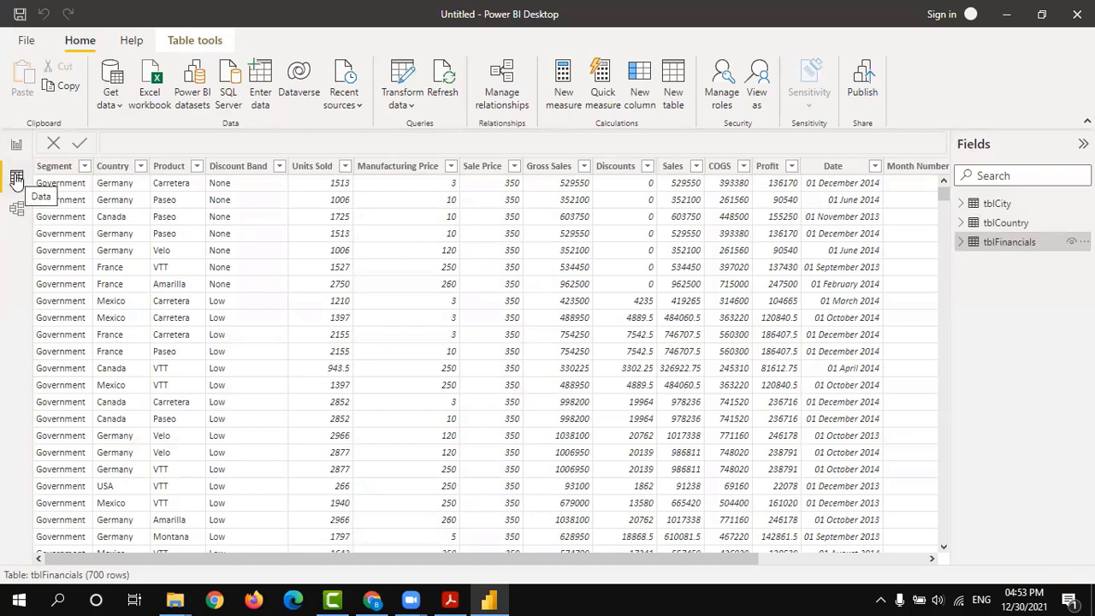
pyautogui.hscroll(4, 539, 227)
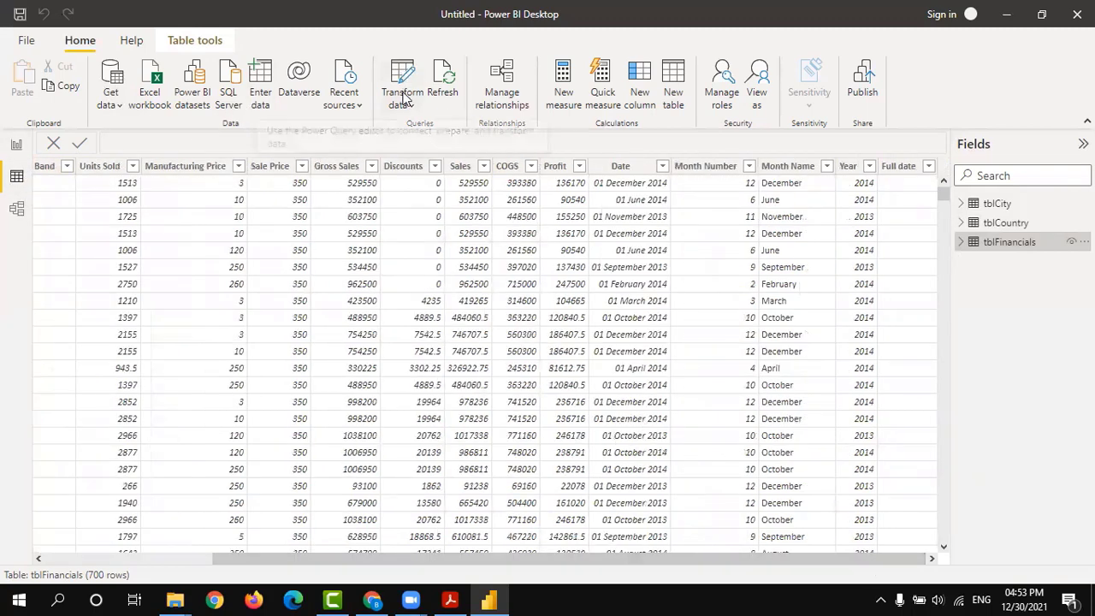
# - Open the Power Query Editor and view the data types available for tblCity's City column
pyautogui.click(401, 103)
pyautogui.click(432, 129)
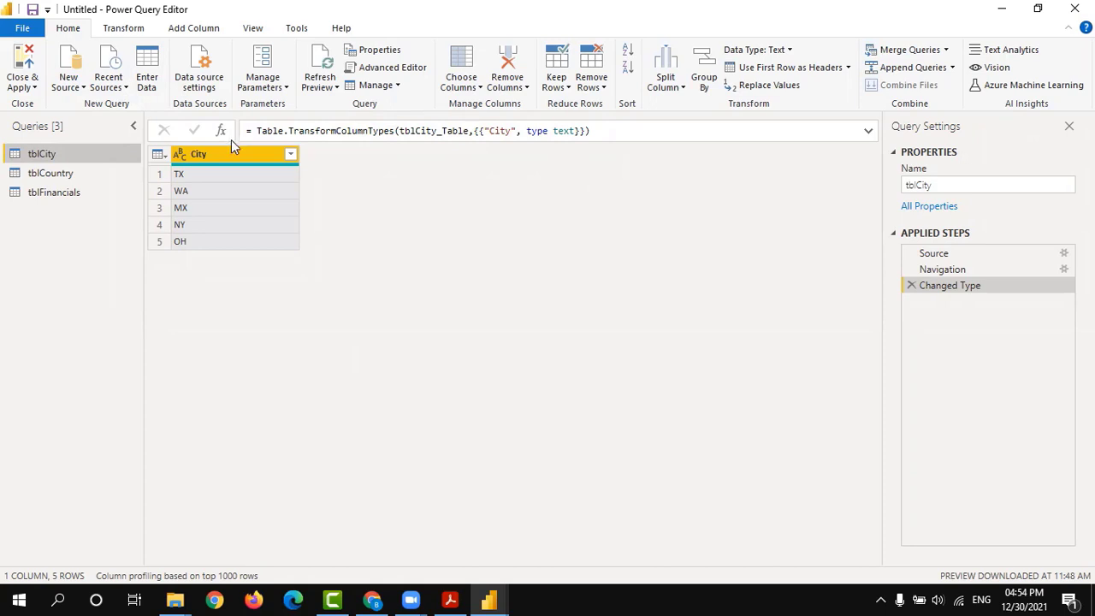
pyautogui.click(181, 155)
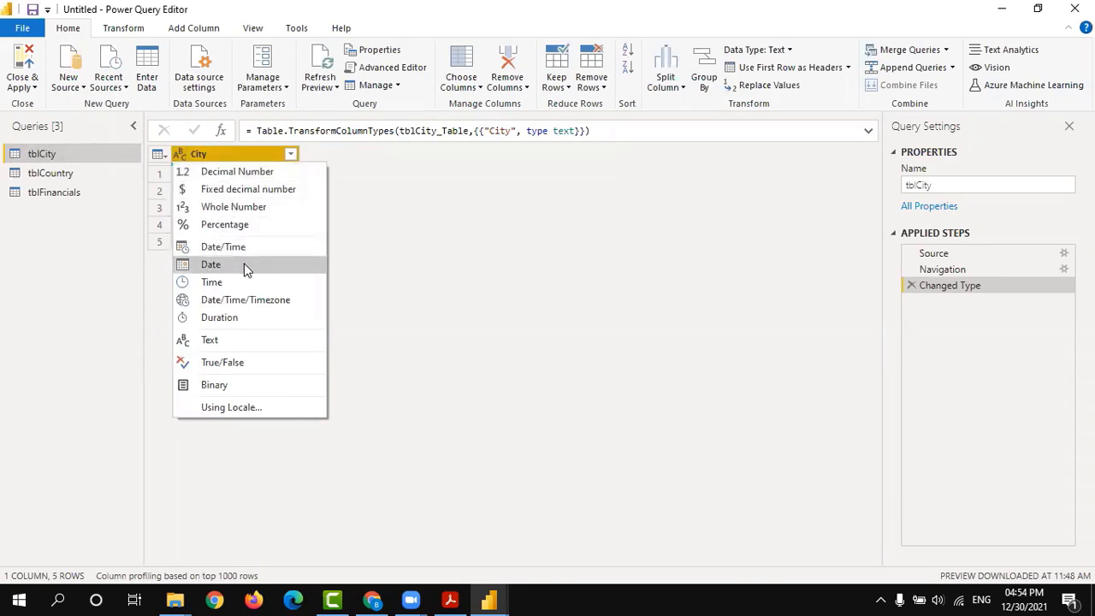
pyautogui.click(354, 249)
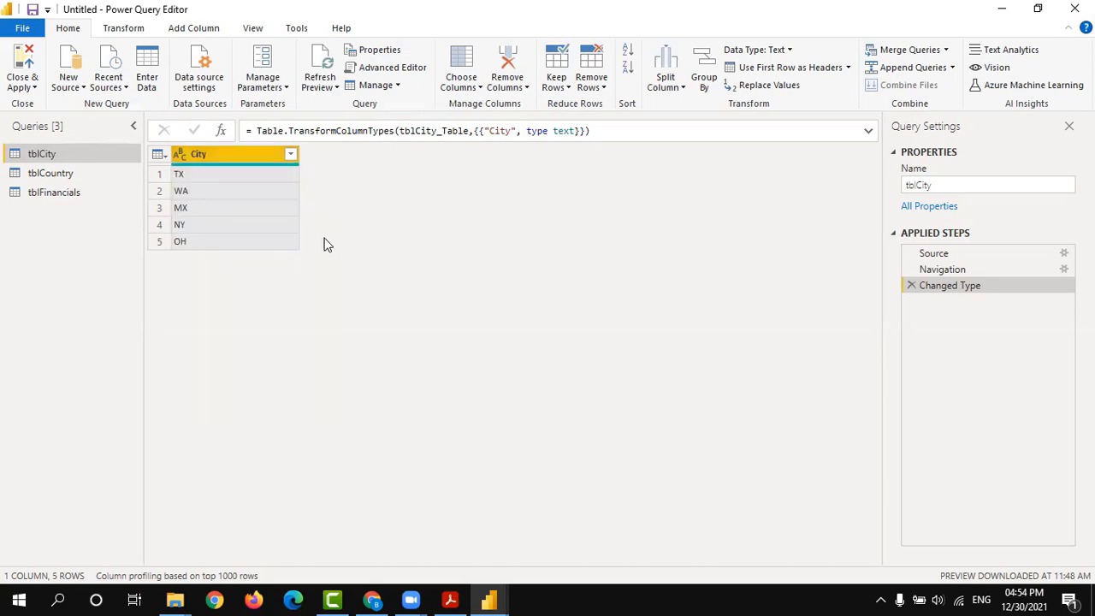
# - Examine the records of the tblCountry, tblFinancials and tblCity queries, and close and apply the Power Query Editor
pyautogui.click(96, 174)
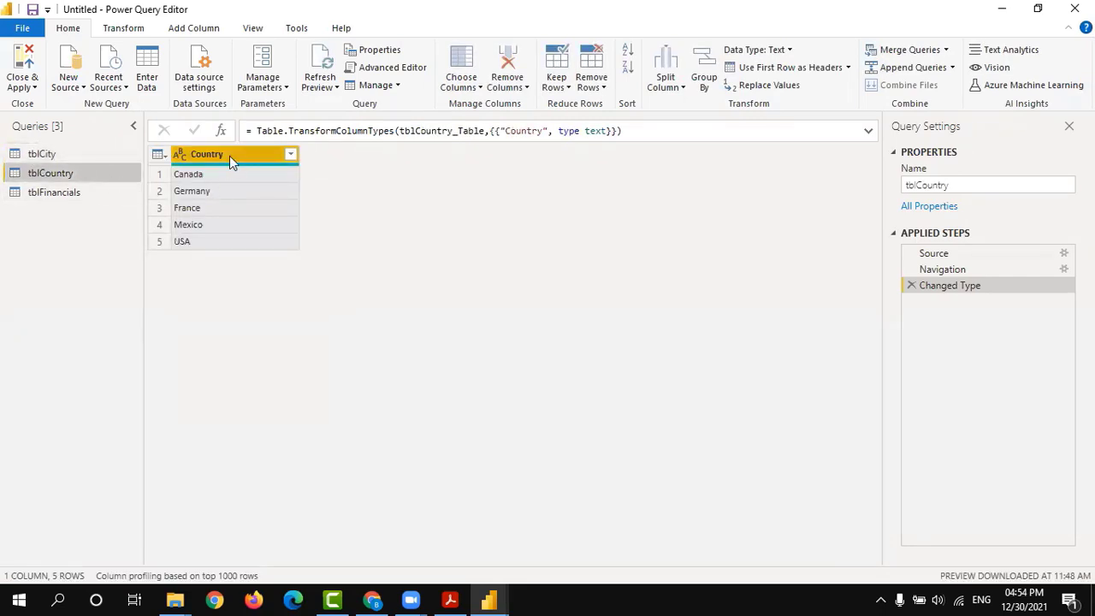
pyautogui.click(68, 196)
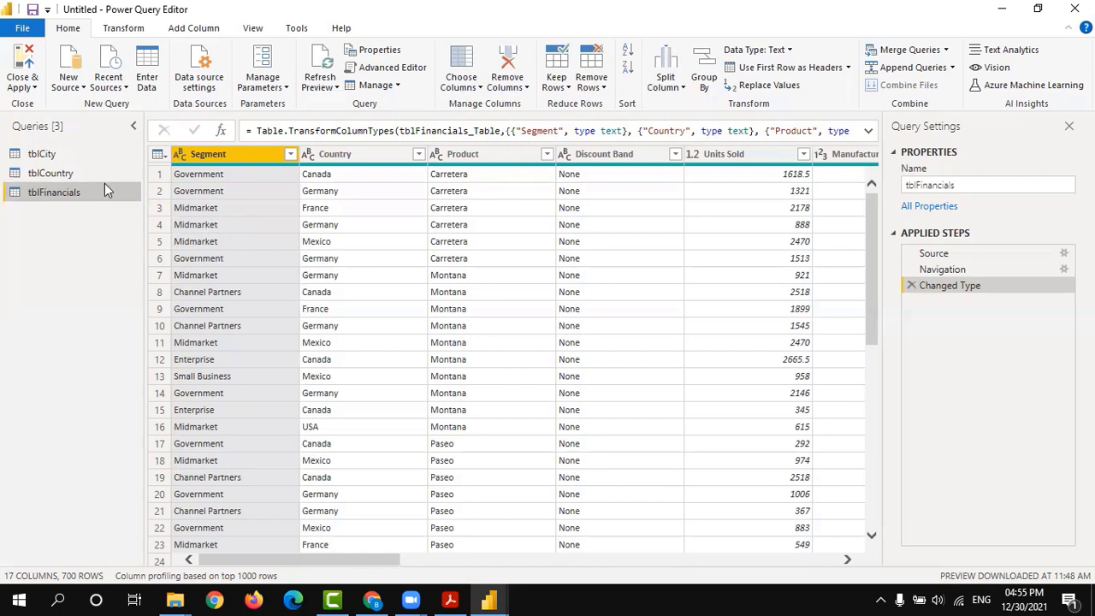
pyautogui.click(60, 173)
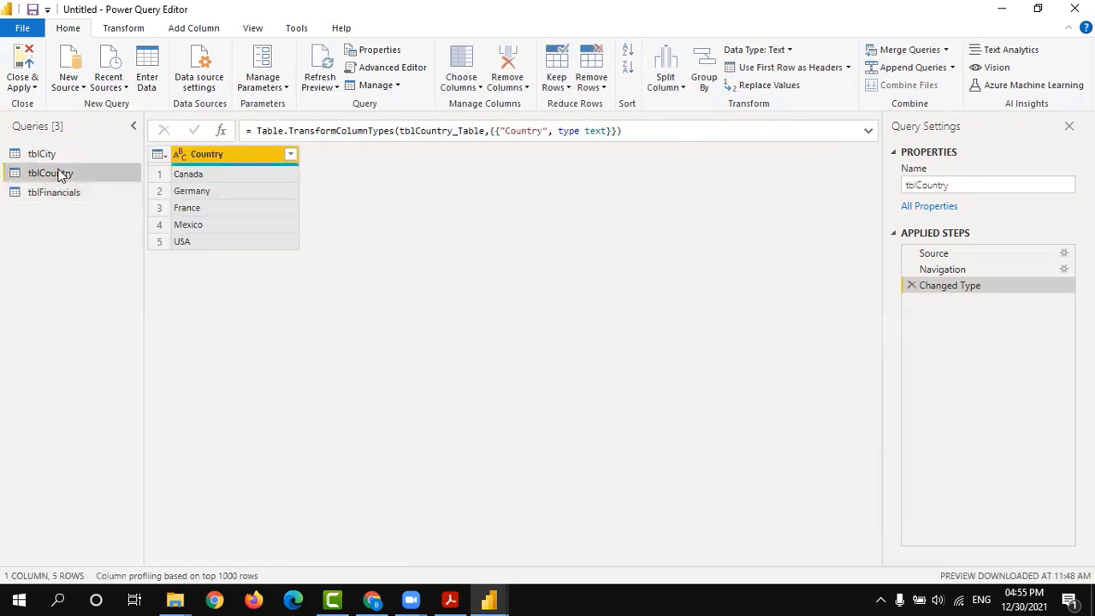
pyautogui.click(237, 195)
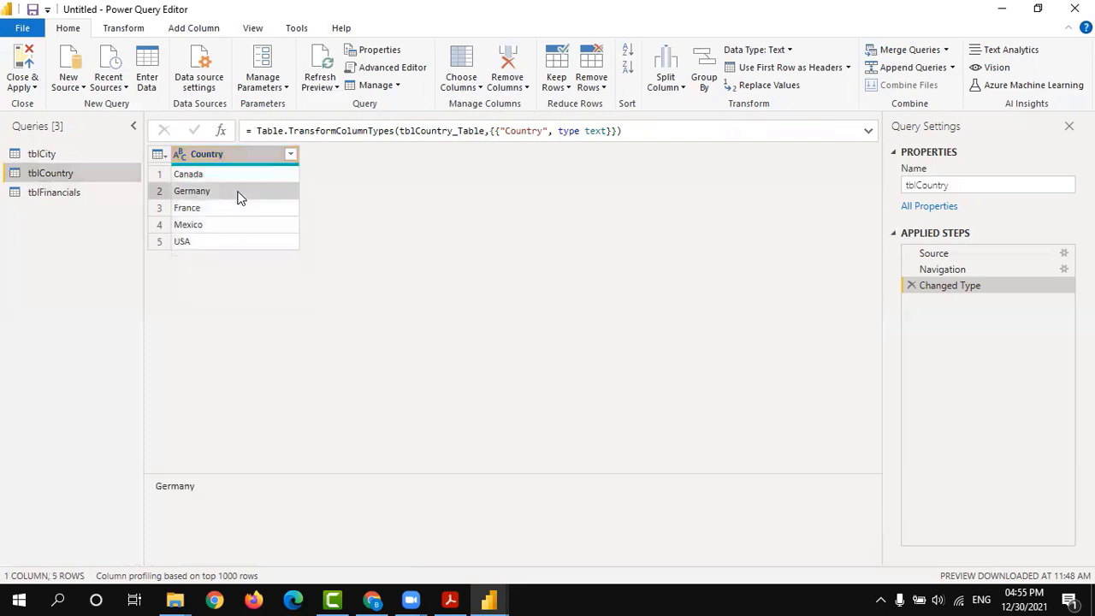
pyautogui.click(216, 211)
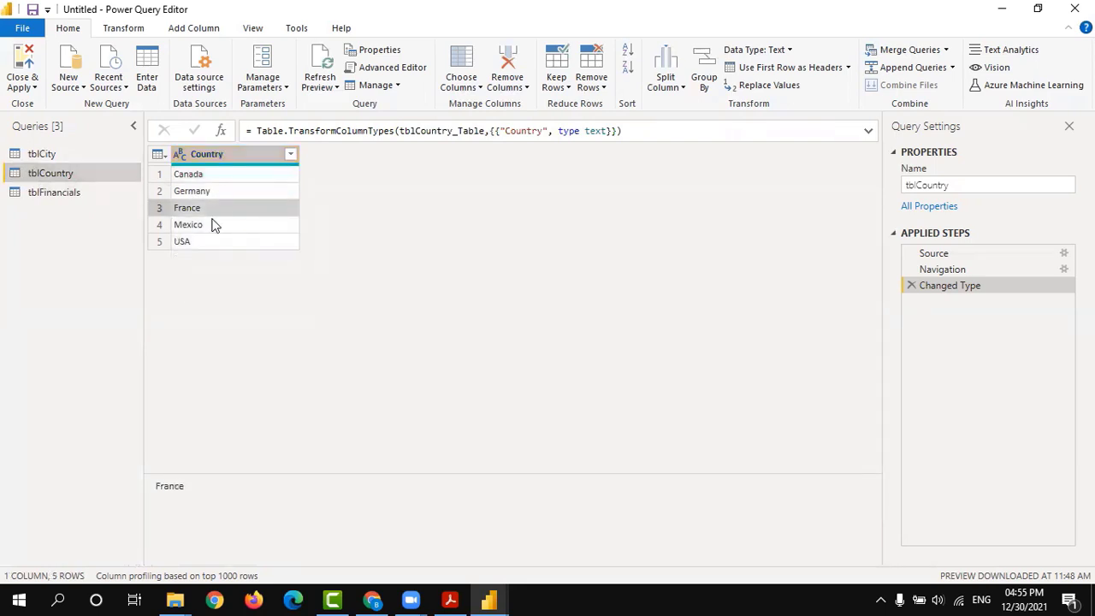
pyautogui.click(213, 228)
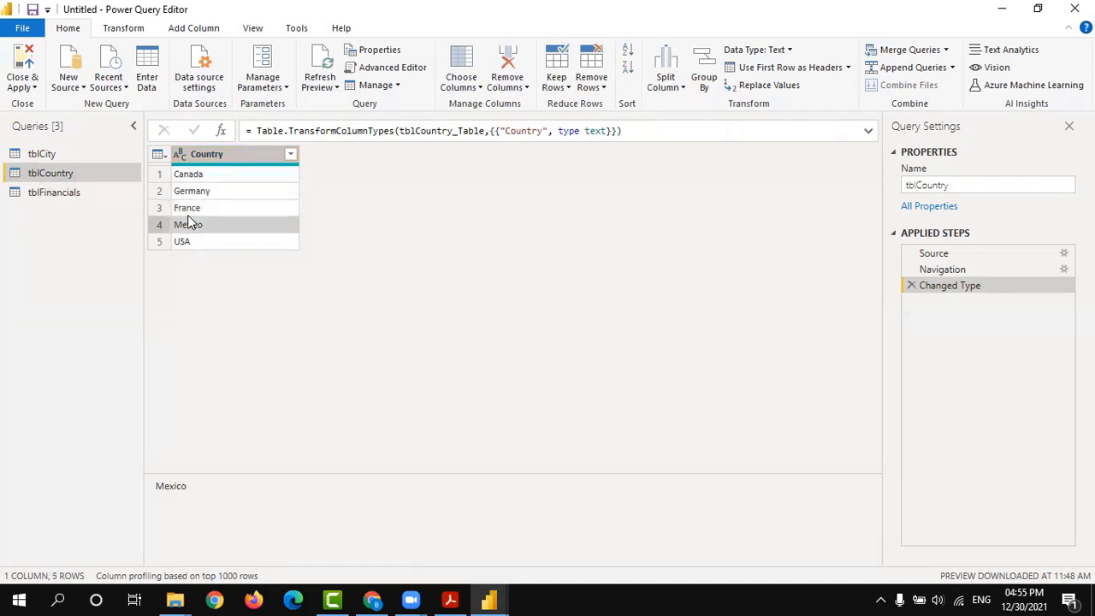
pyautogui.click(39, 154)
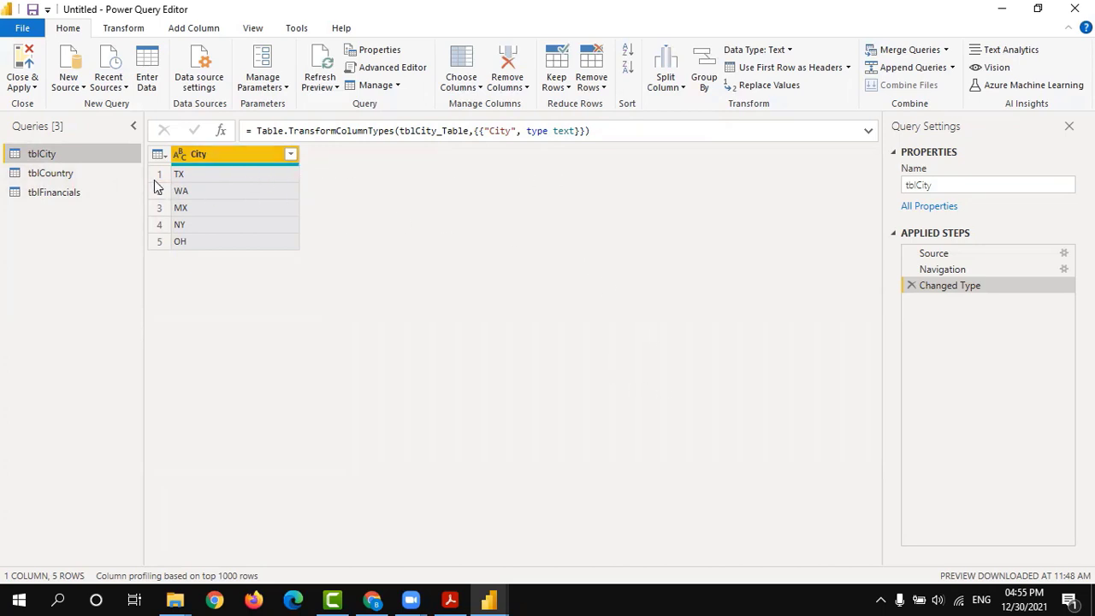
pyautogui.click(94, 175)
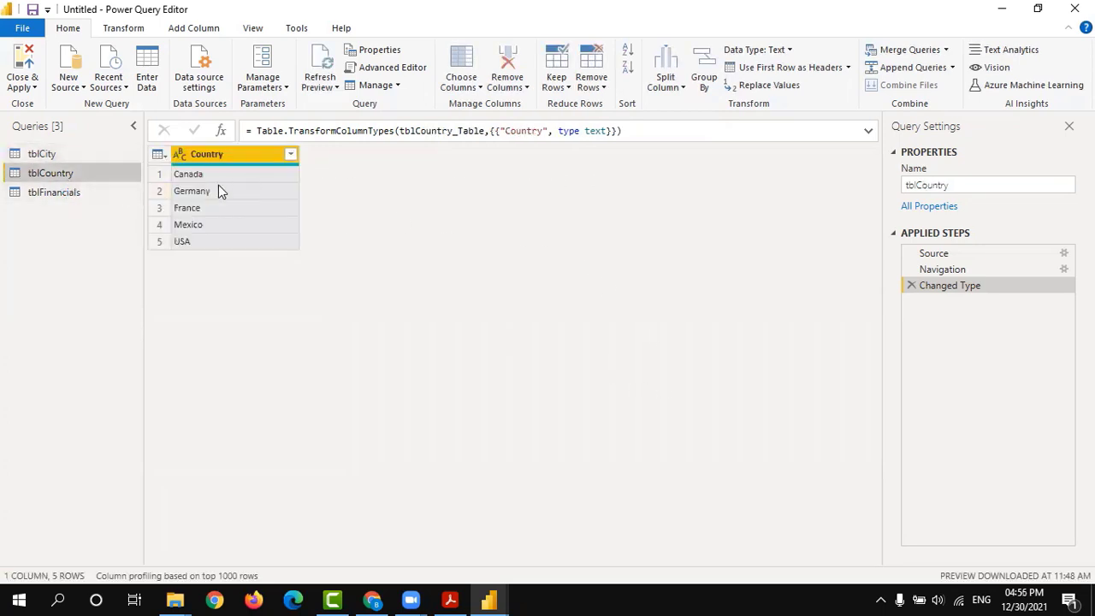
pyautogui.click(88, 192)
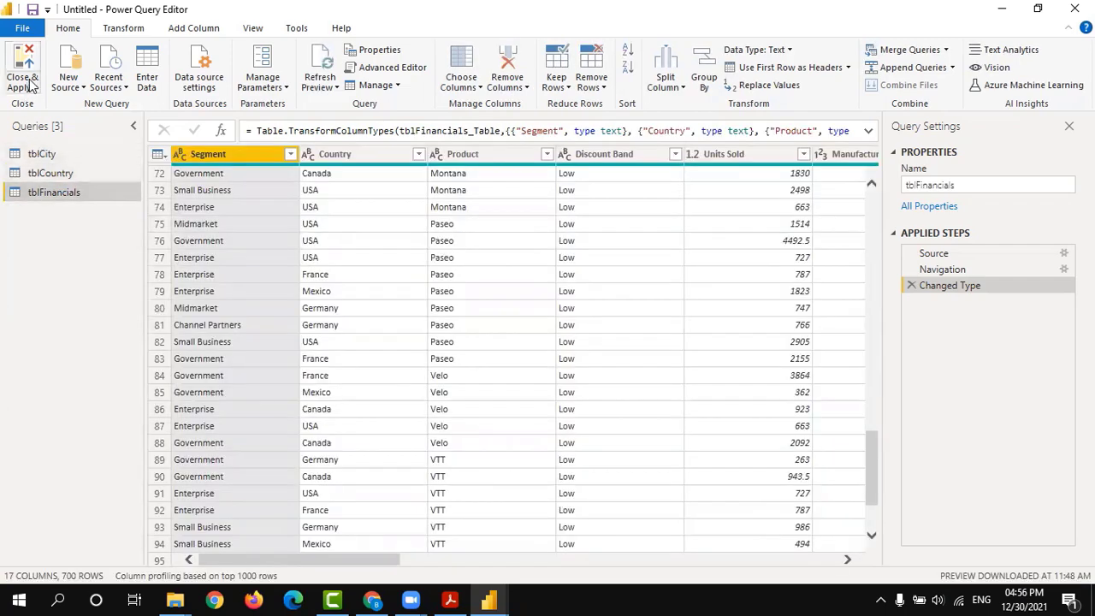
pyautogui.click(30, 85)
pyautogui.click(51, 103)
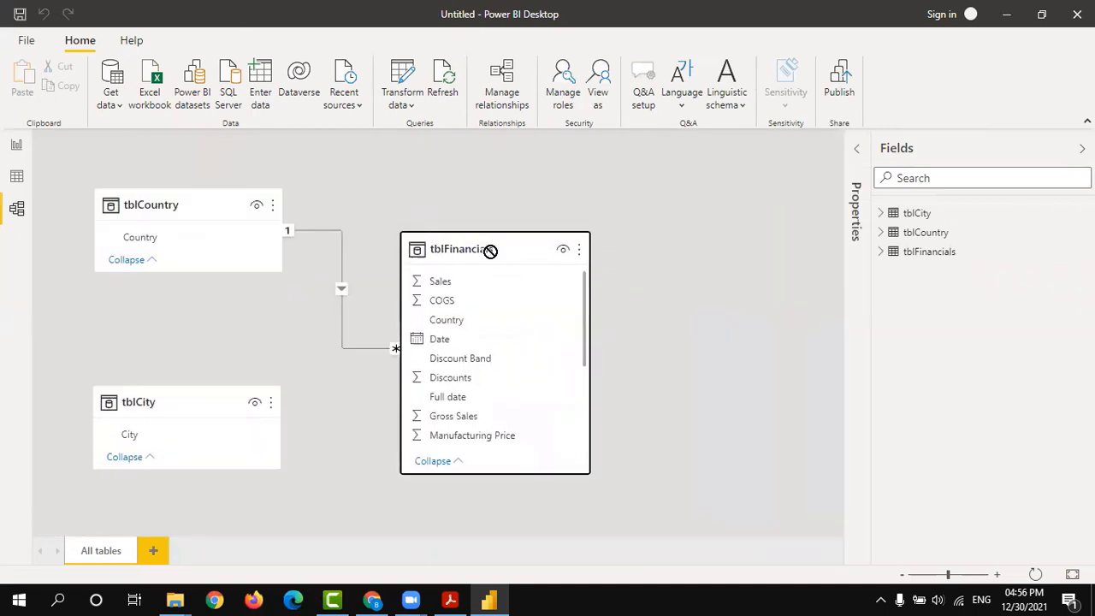
# - Reposition tblFinancials and tblCity in the model diagram and open the options of the relationship between tblCountry and tblFinancials
pyautogui.moveTo(490, 249); pyautogui.dragTo(486, 274)
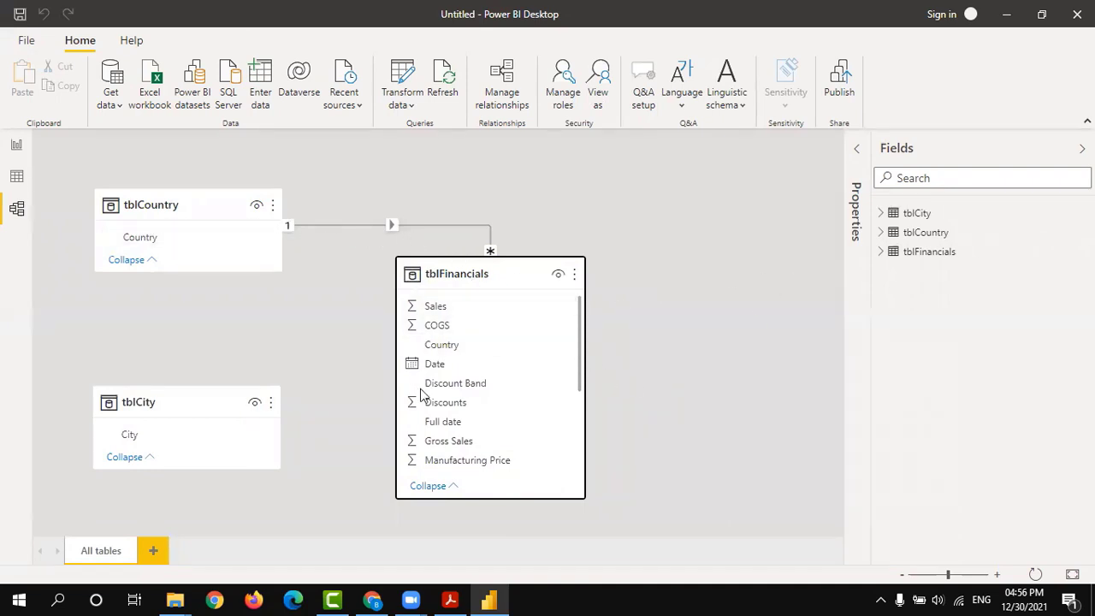
pyautogui.moveTo(173, 405); pyautogui.dragTo(202, 369)
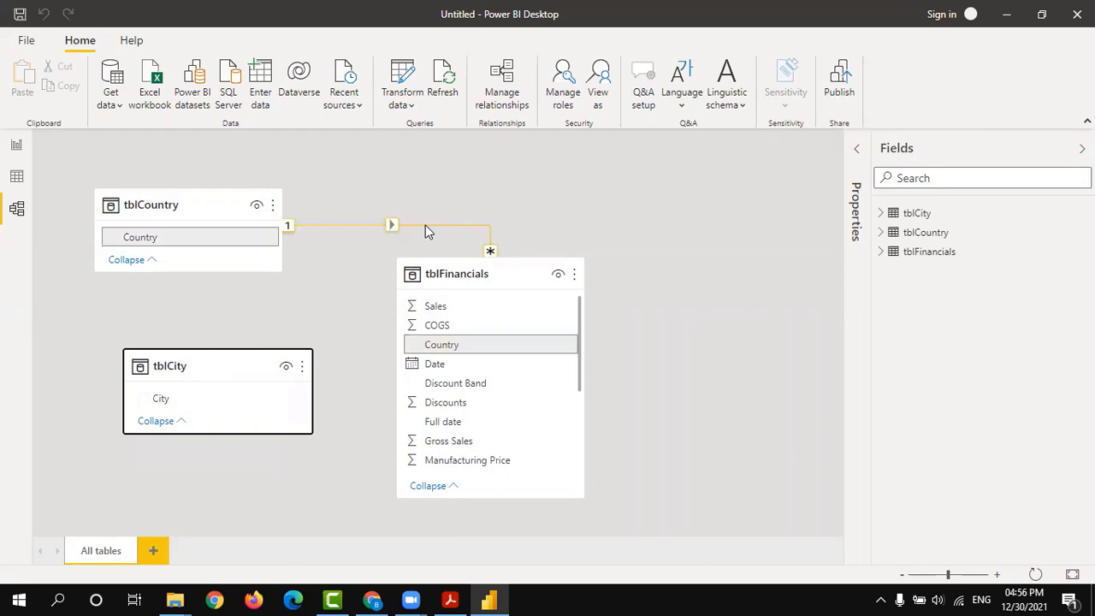
pyautogui.rightClick(425, 225)
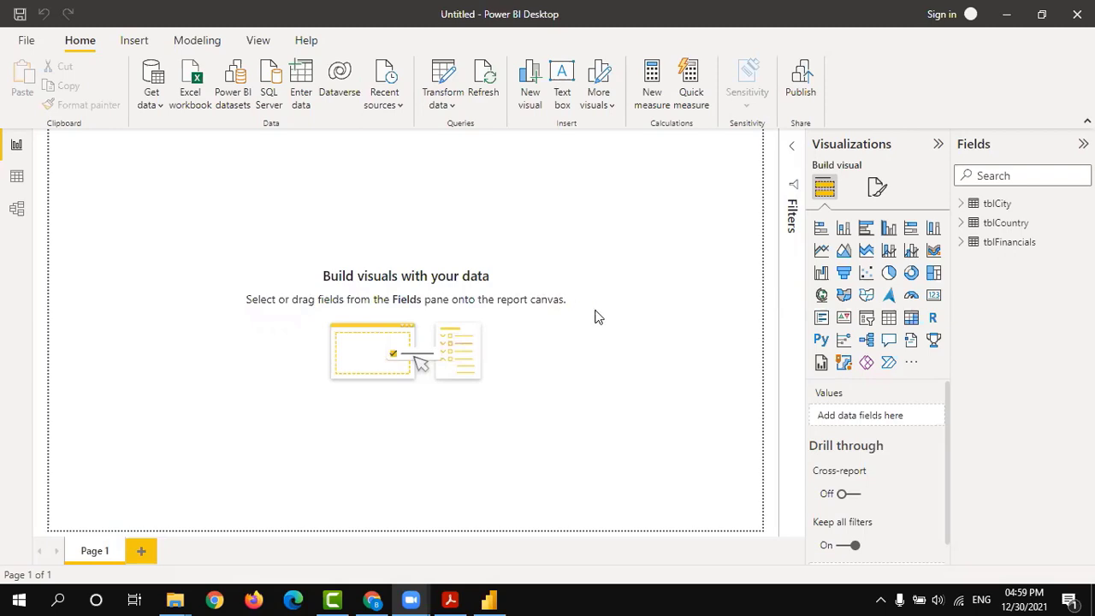
# - Look over the Excel workbook import dialog and the list of common data sources
pyautogui.click(190, 92)
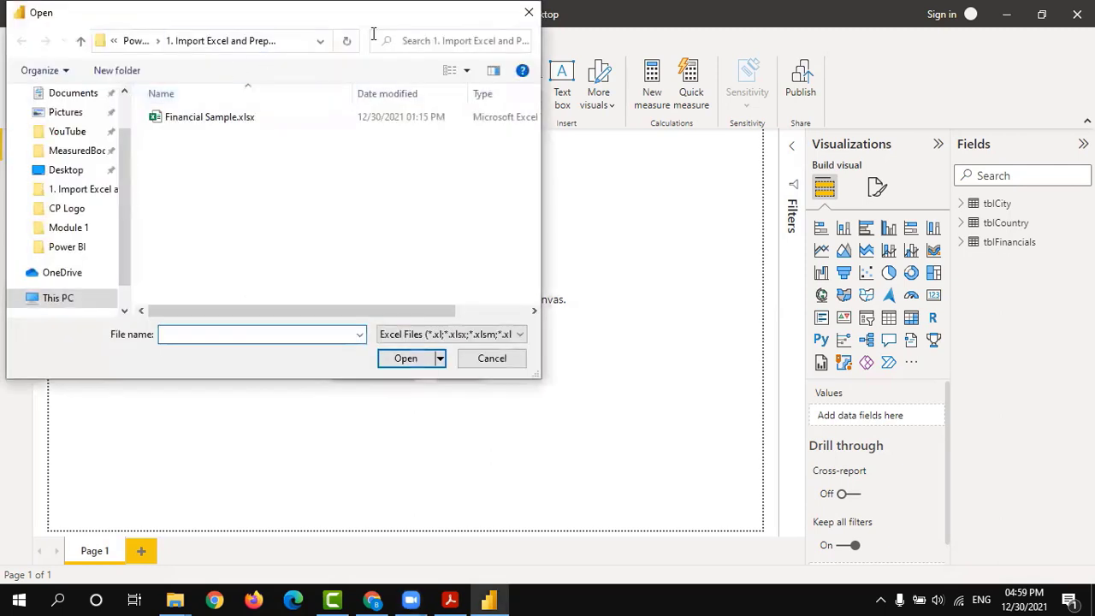
pyautogui.click(499, 361)
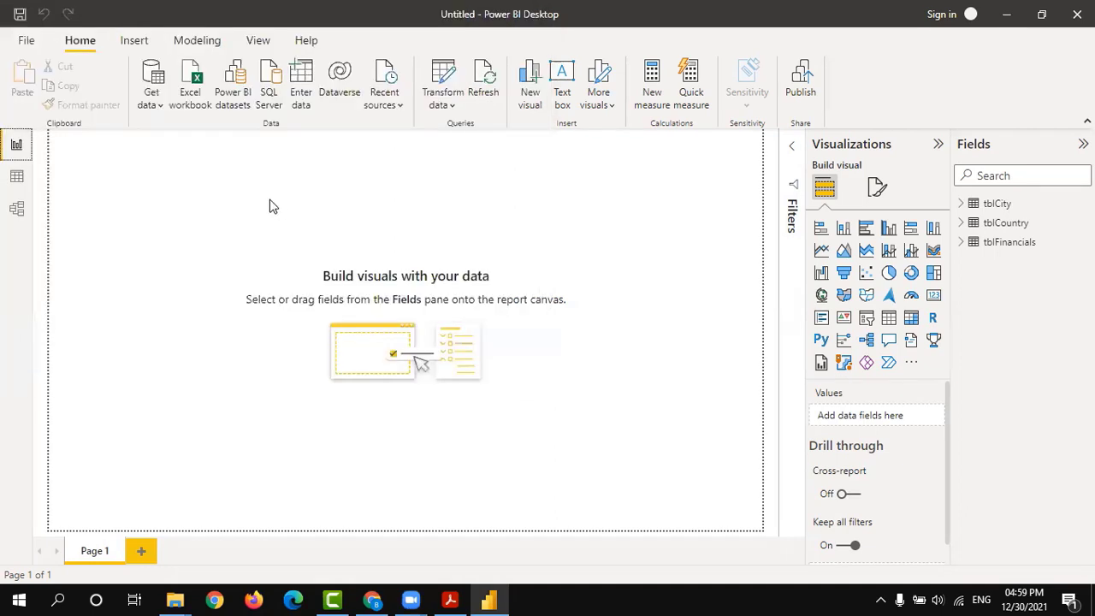
pyautogui.click(152, 86)
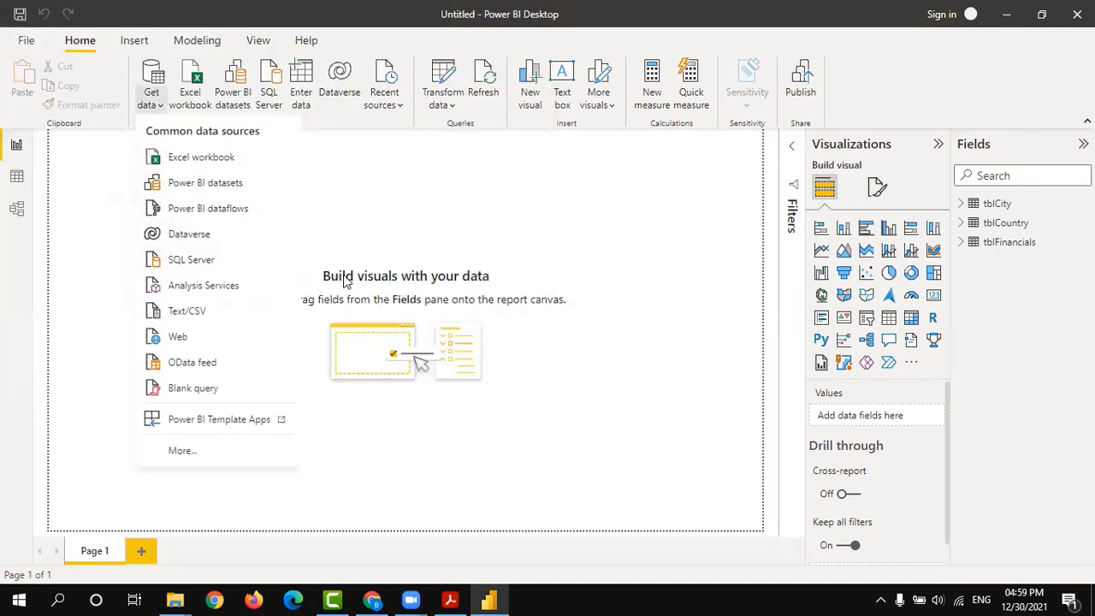
pyautogui.click(128, 47)
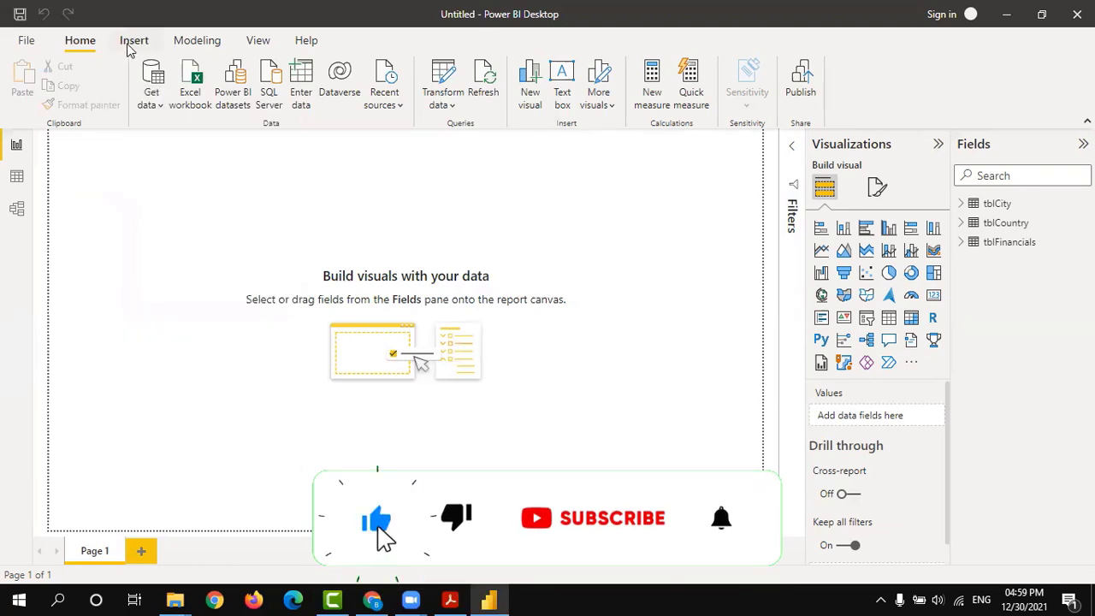
pyautogui.click(128, 47)
pyautogui.click(80, 41)
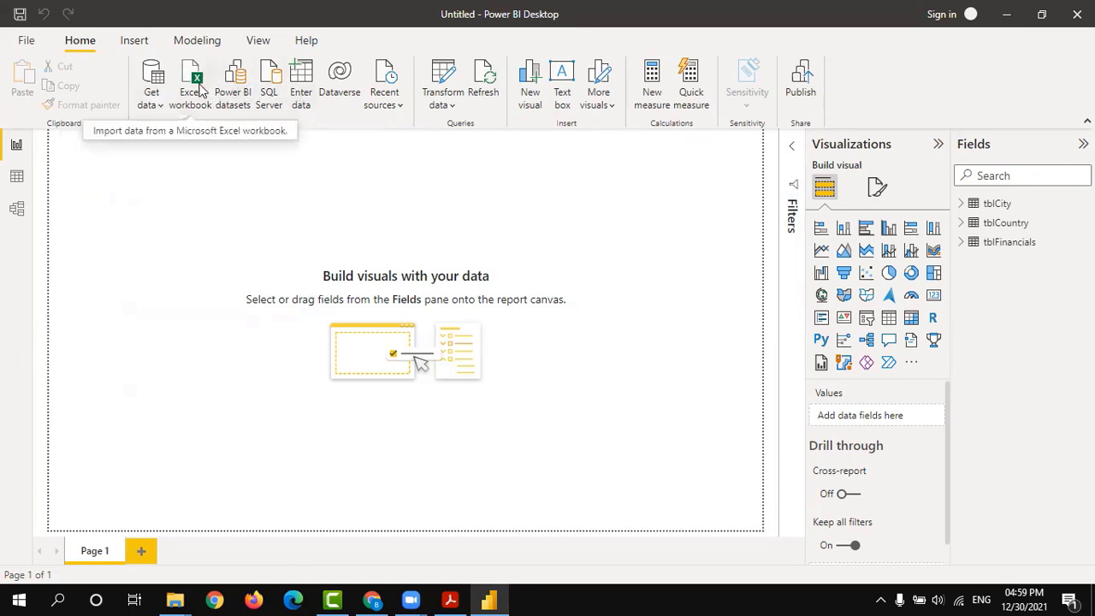
# - Look over the Create Table dialog for entering data manually and close it without creating a table
pyautogui.click(299, 95)
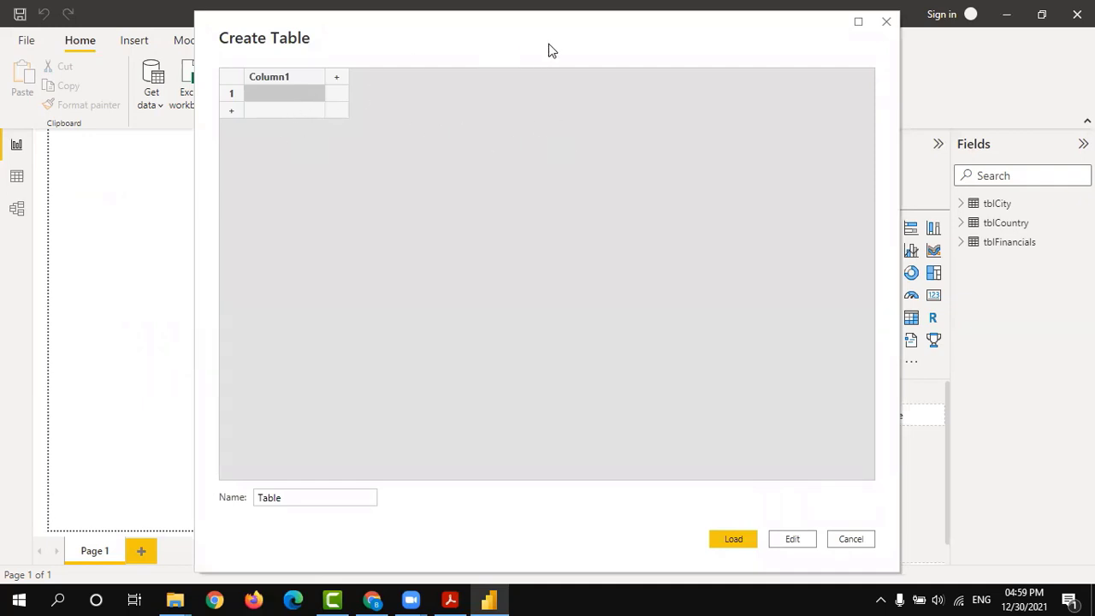
pyautogui.moveTo(548, 42); pyautogui.dragTo(518, 137)
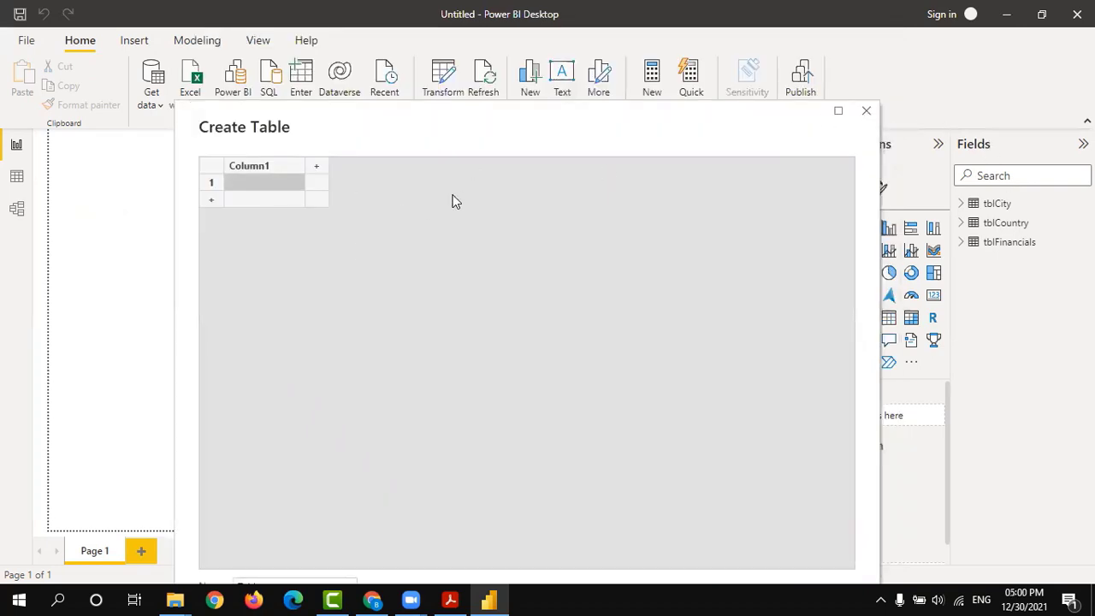
pyautogui.click(866, 110)
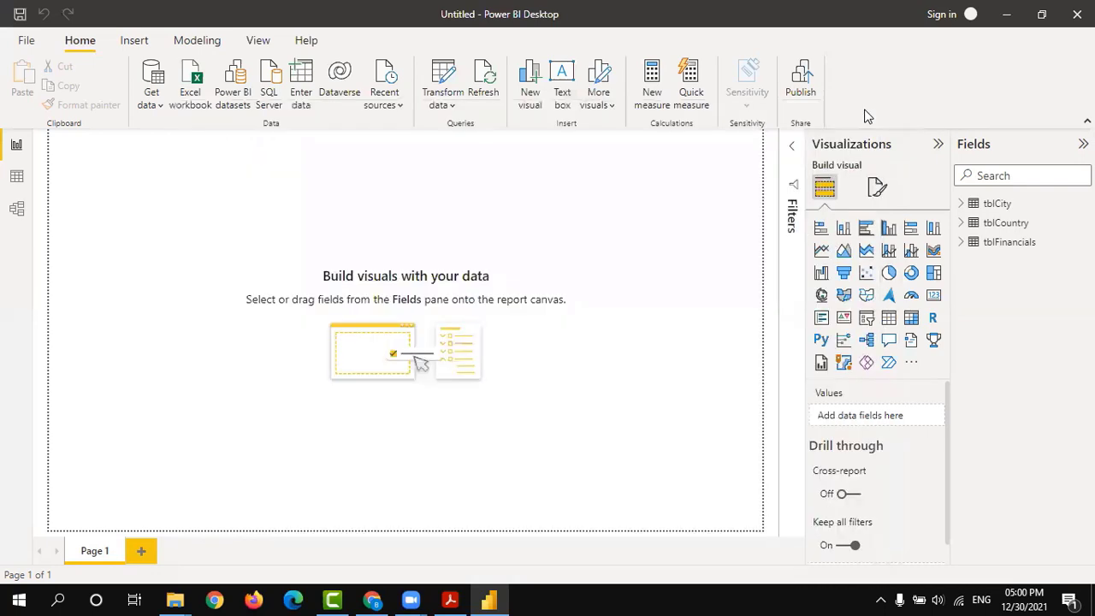
# - Start a data import from the web and switch to Chrome using the Personal profile
pyautogui.click(156, 104)
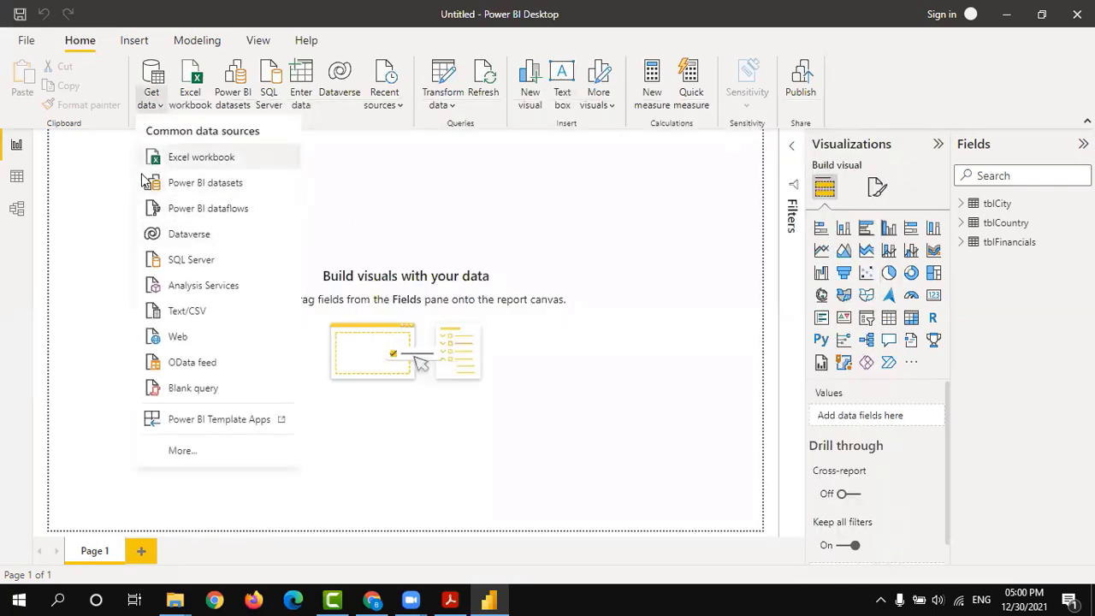
pyautogui.click(171, 338)
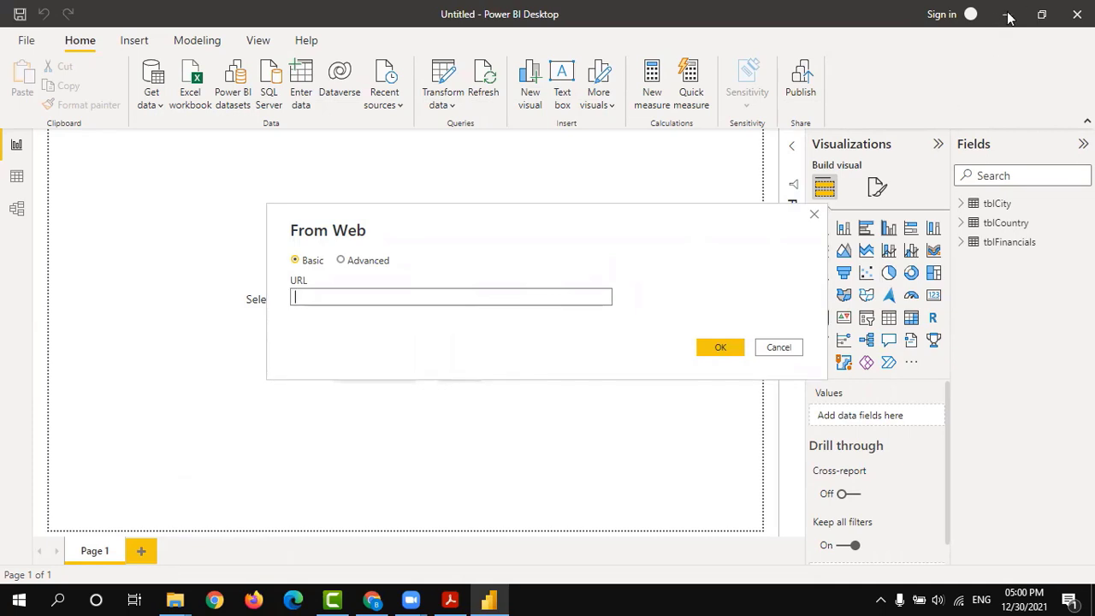
pyautogui.click(215, 599)
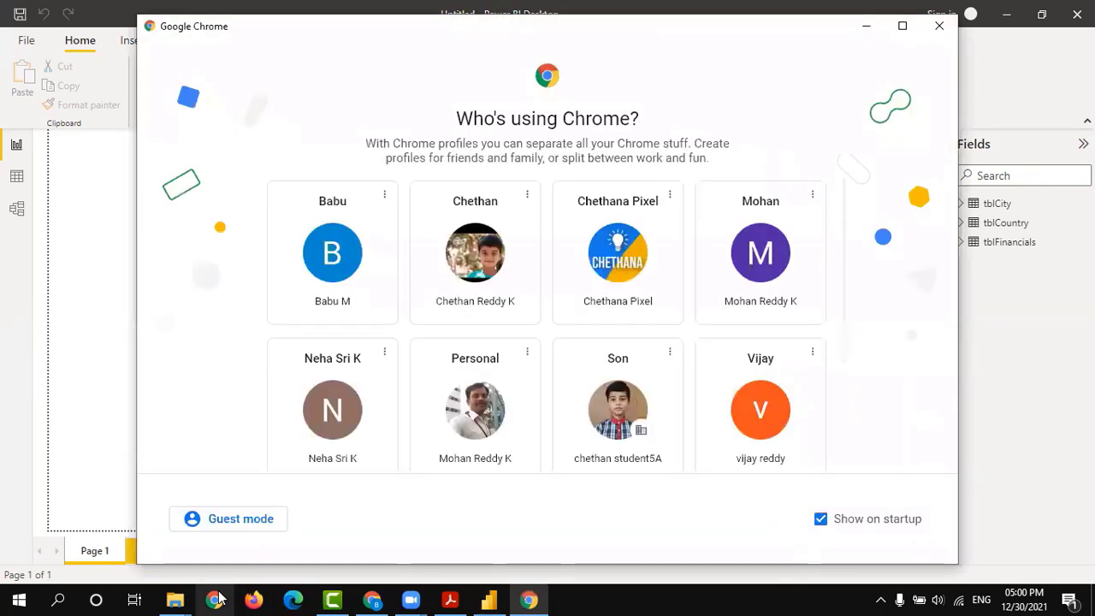
pyautogui.click(475, 410)
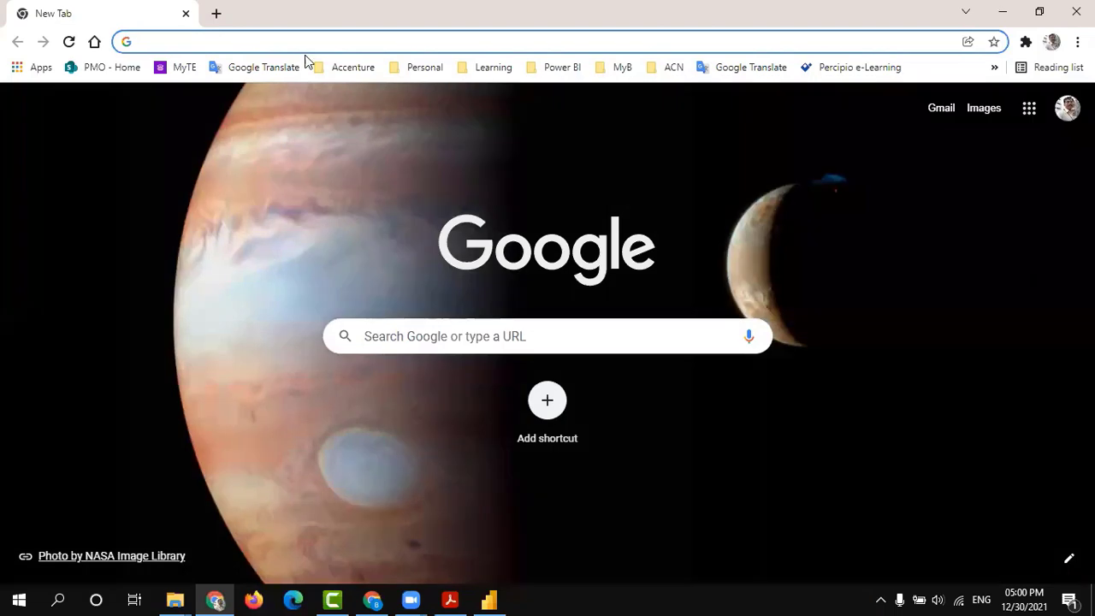
# - Search Google for "population of india wikipedia" and open the Demographics of India article on Wikipedia
pyautogui.click(315, 42)
pyautogui.write('popu')
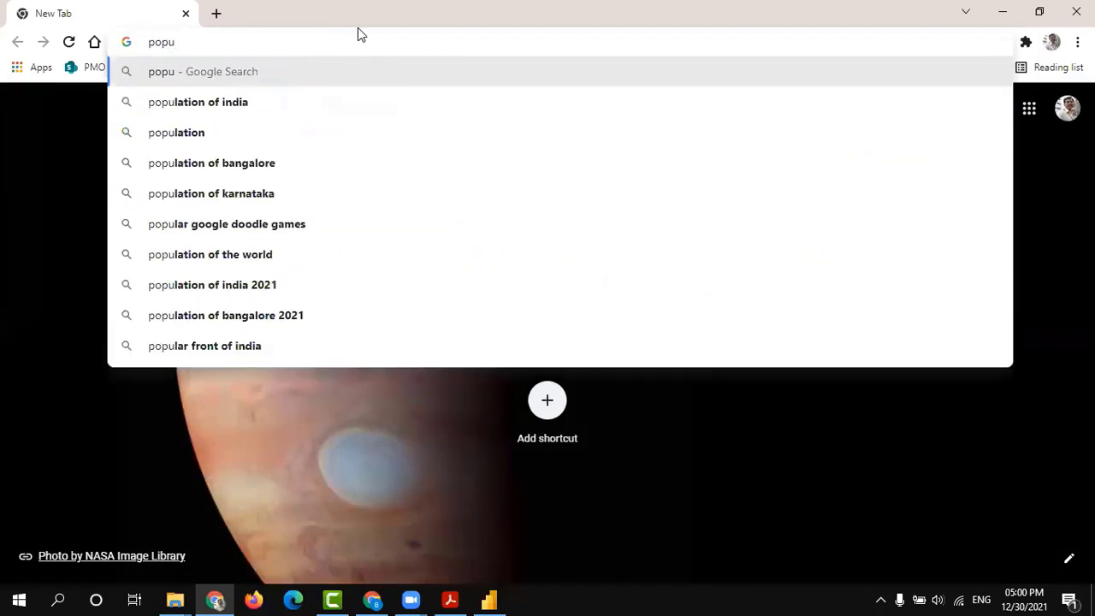
pyautogui.press('Down')
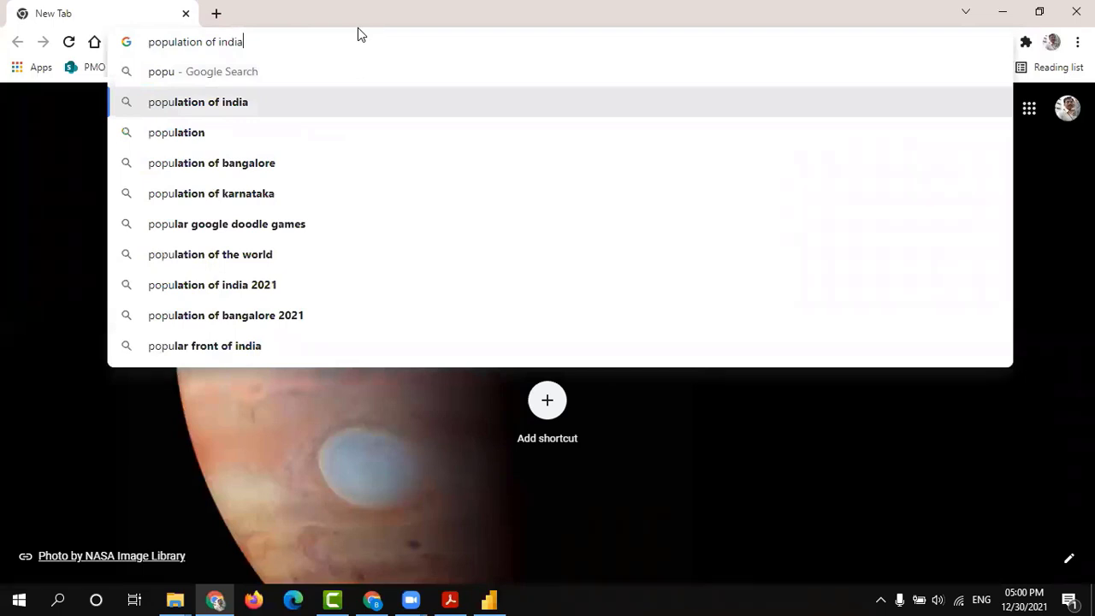
pyautogui.write('w')
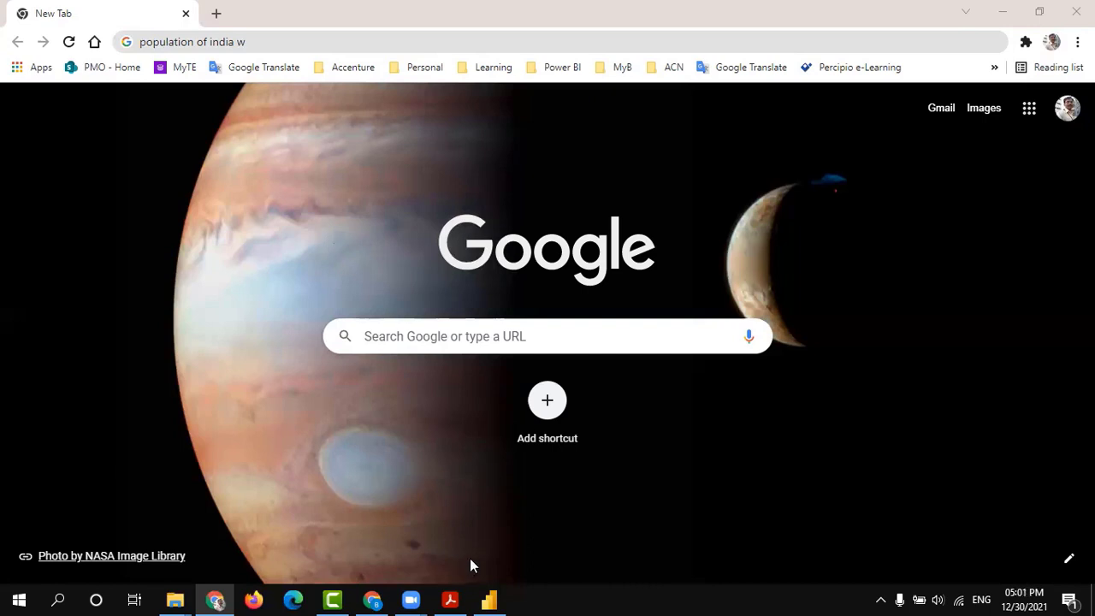
pyautogui.moveTo(496, 599)
pyautogui.click(266, 39)
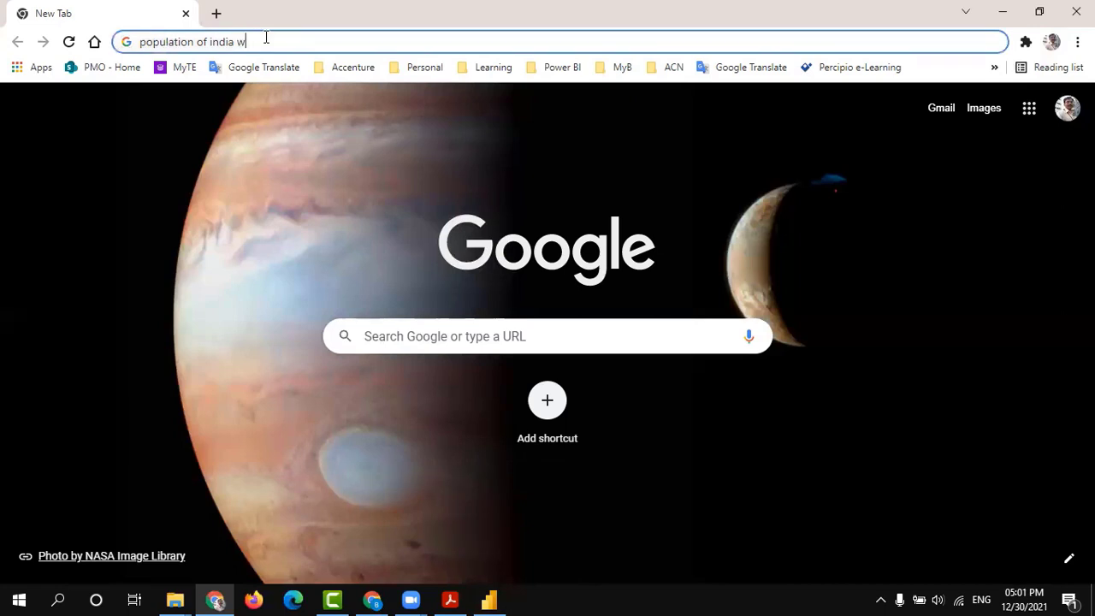
pyautogui.write('iki')
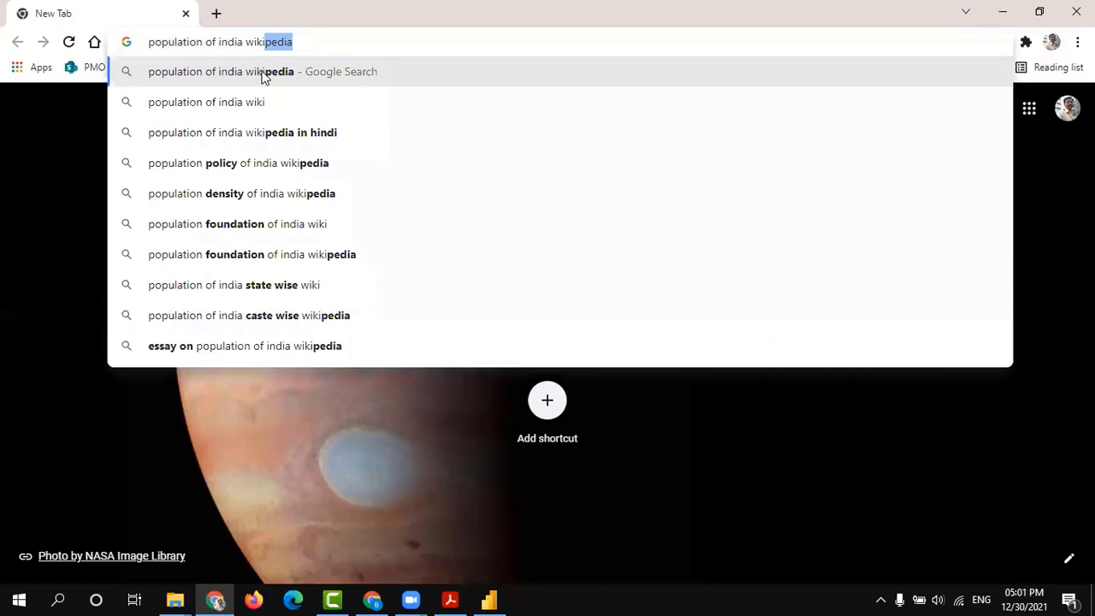
pyautogui.click(261, 71)
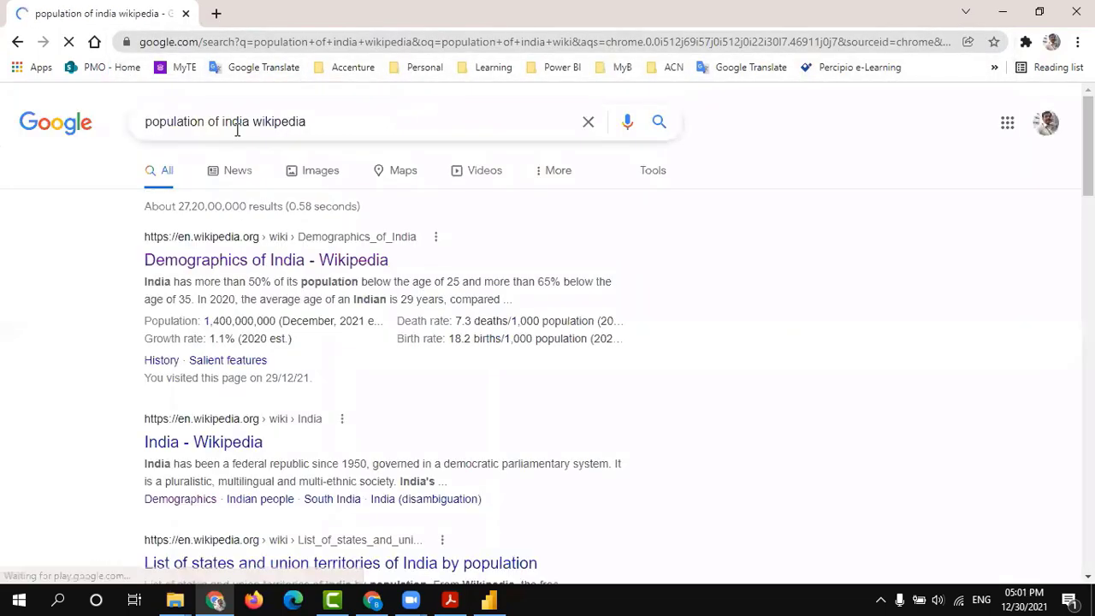
pyautogui.click(244, 261)
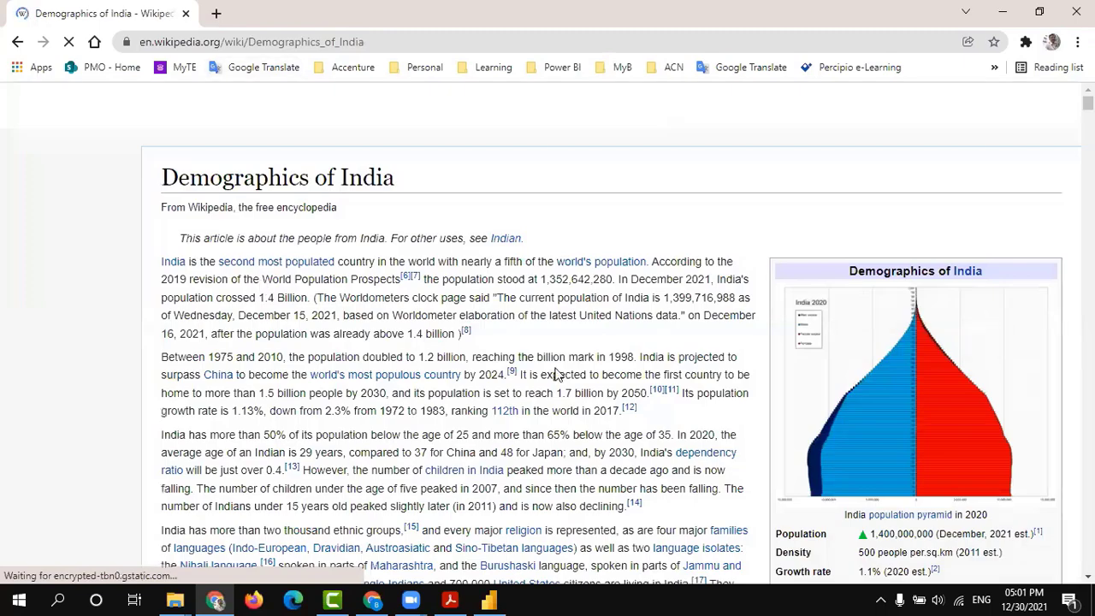
# - Find the "Population distribution by states/union territories (2011)" table in the article and highlight its title and year
pyautogui.scroll(-20, 554, 374)
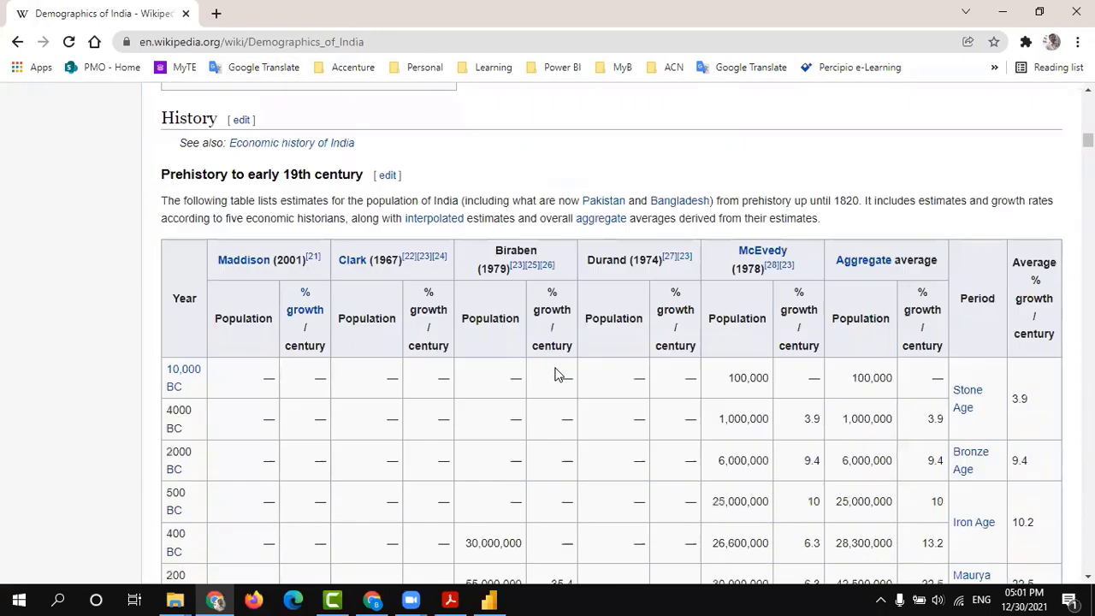
pyautogui.scroll(-15, 556, 370)
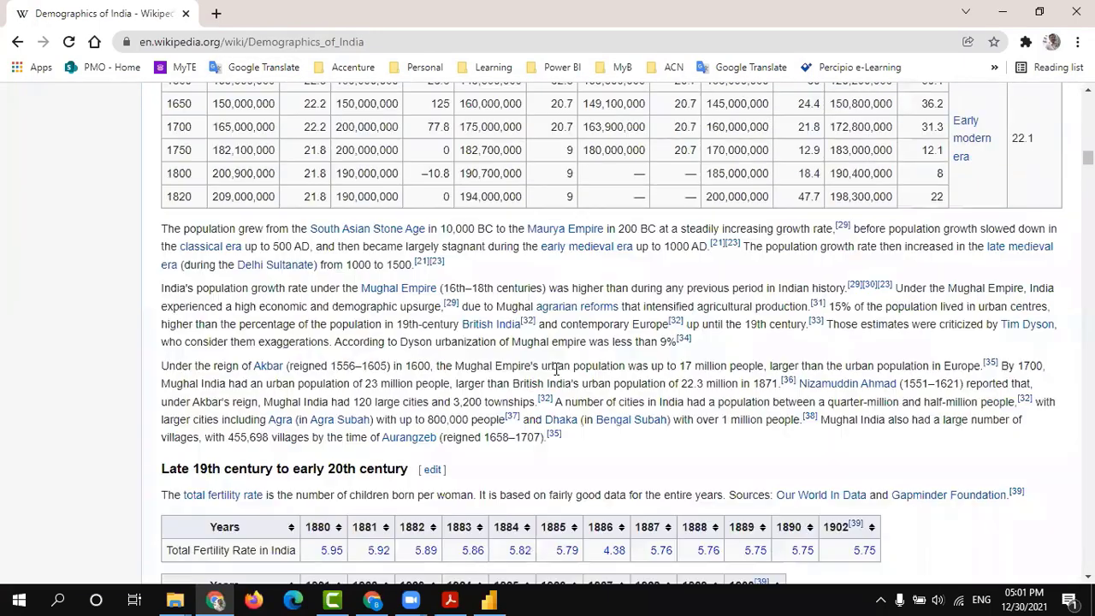
pyautogui.scroll(-2, 554, 373)
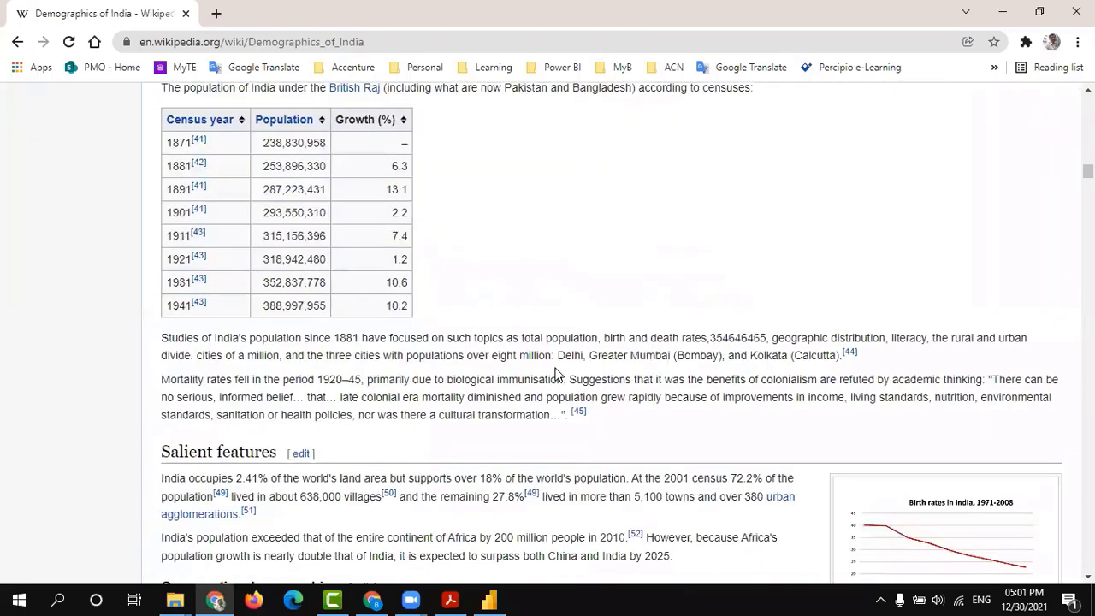
pyautogui.scroll(-10, 554, 374)
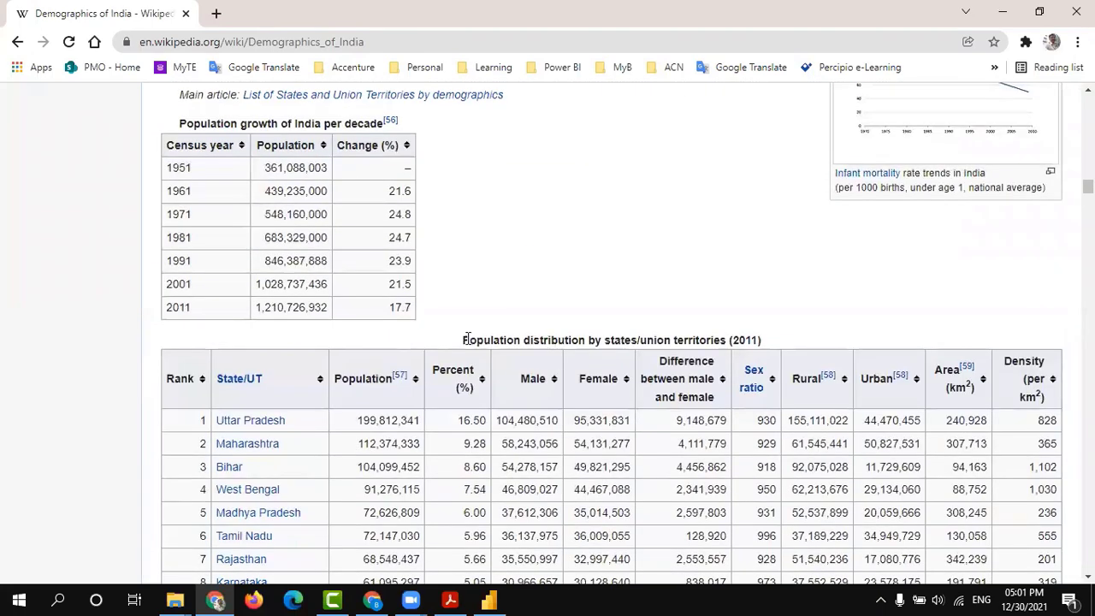
pyautogui.moveTo(463, 339); pyautogui.dragTo(772, 351)
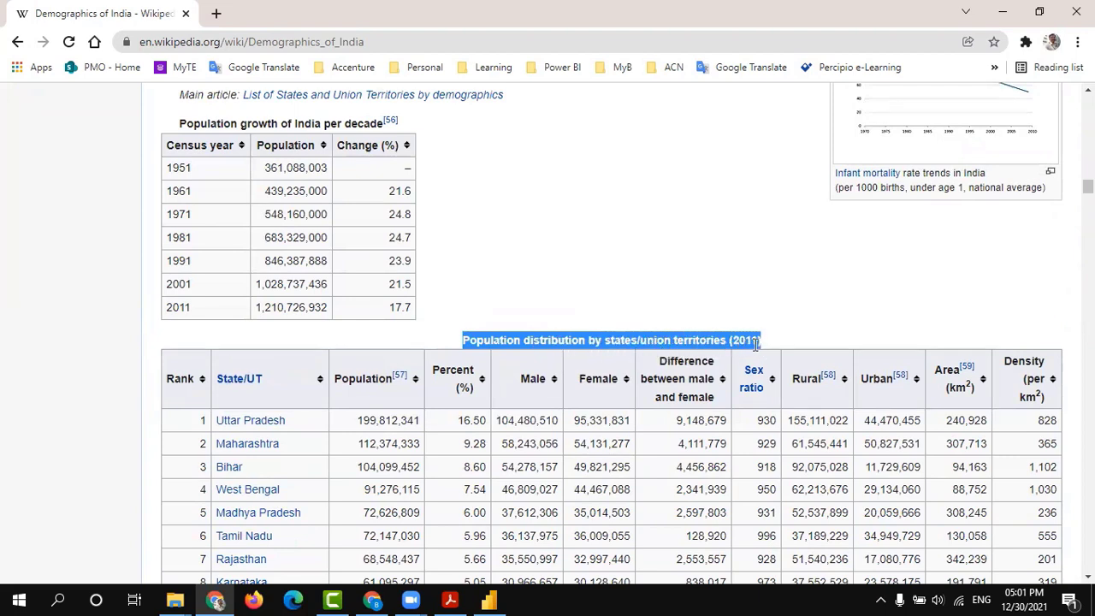
pyautogui.doubleClick(750, 341)
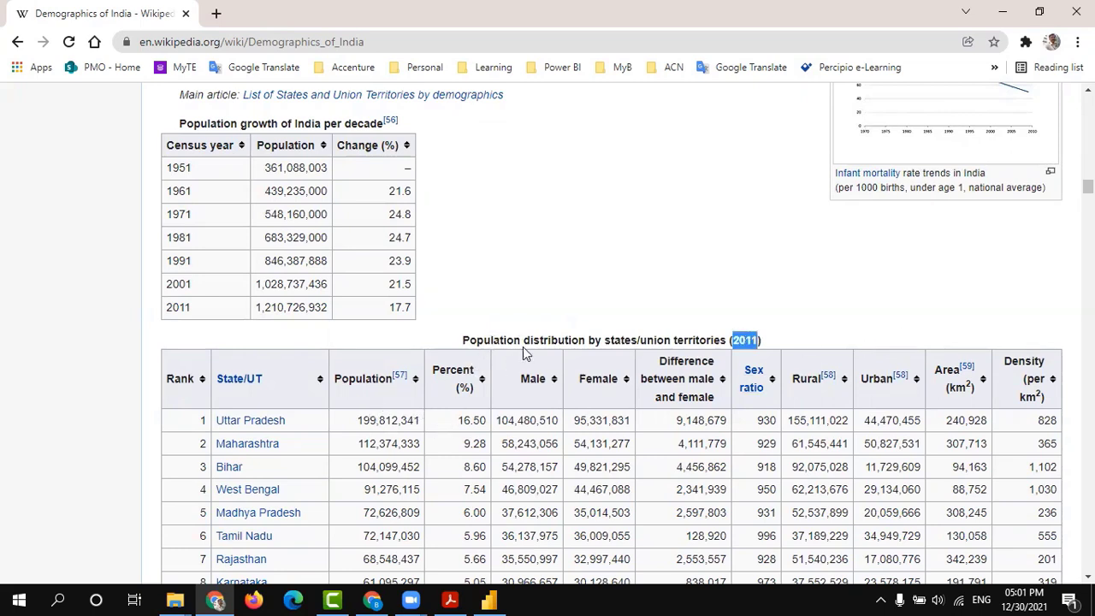
pyautogui.click(386, 34)
pyautogui.hotkey('ctrl', 'c')
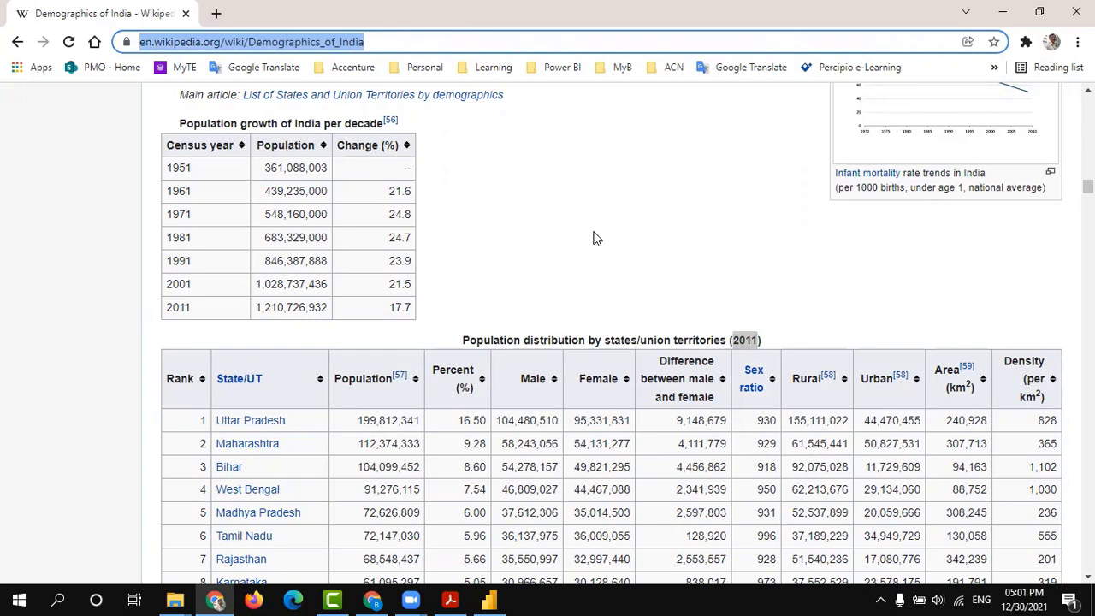
pyautogui.hotkey('alt', 'Tab')
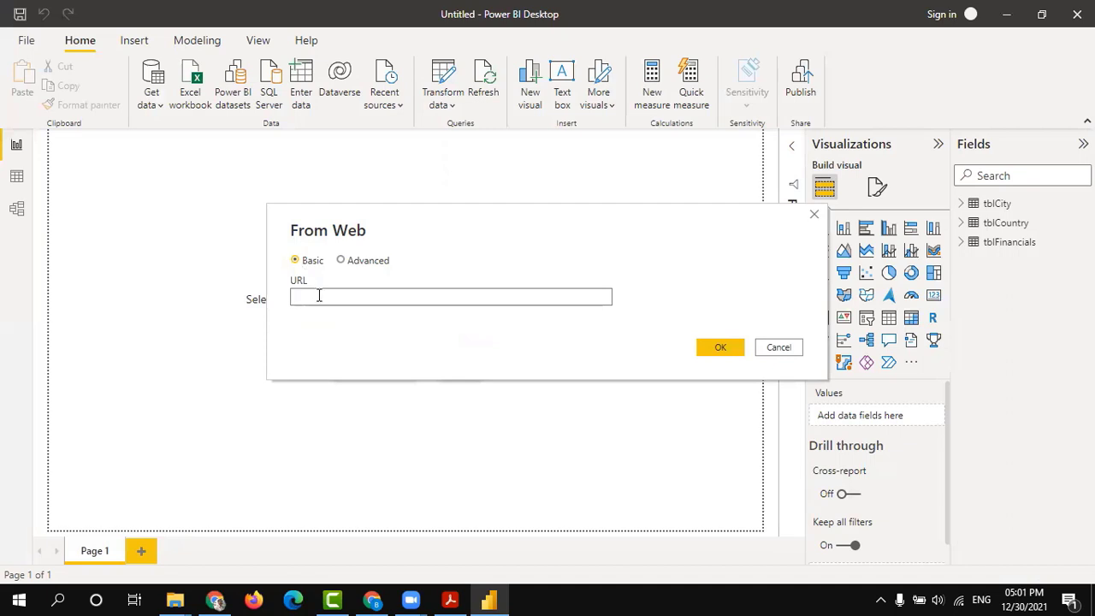
pyautogui.hotkey('ctrl', 'v')
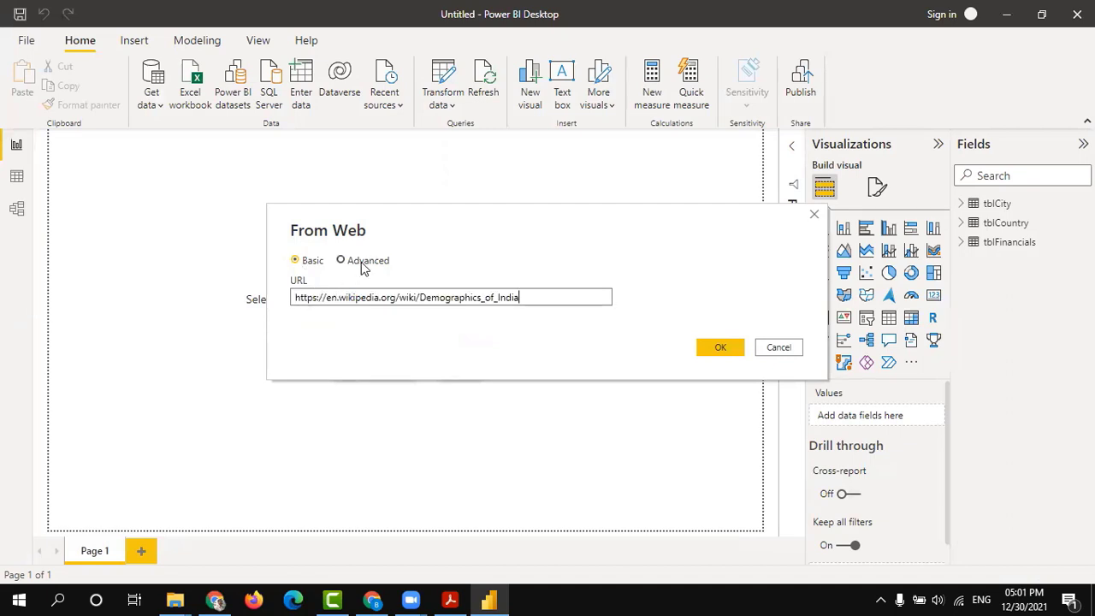
pyautogui.click(721, 350)
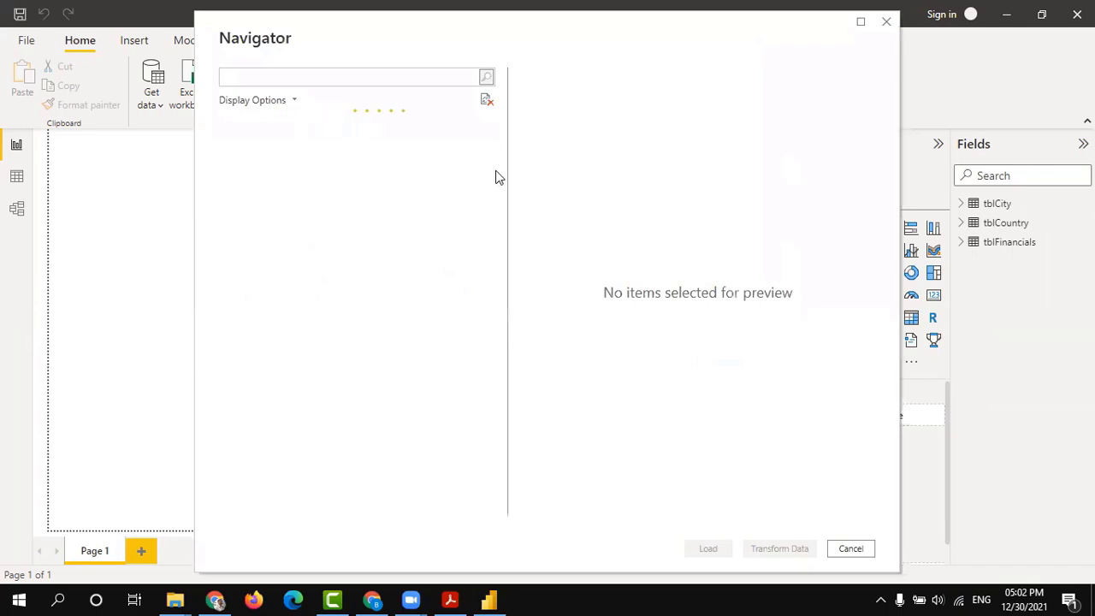
# - Switch back to Chrome and review the article's tables, highlighting the title of the 2011 population distribution by states/union territories table
pyautogui.hotkey('alt', 'Tab')
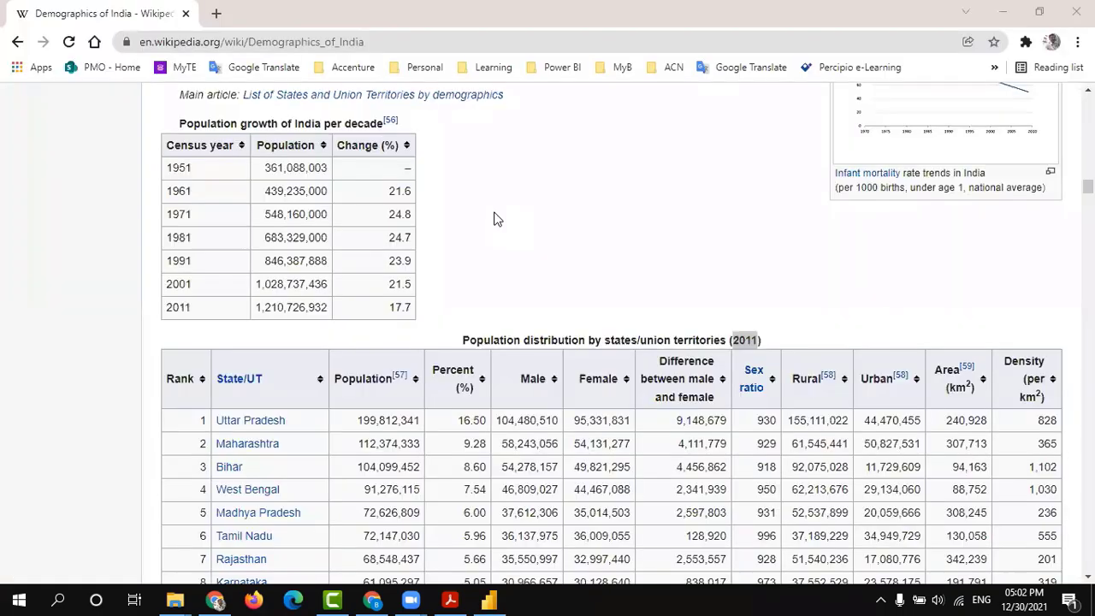
pyautogui.click(536, 223)
pyautogui.scroll(3, 563, 275)
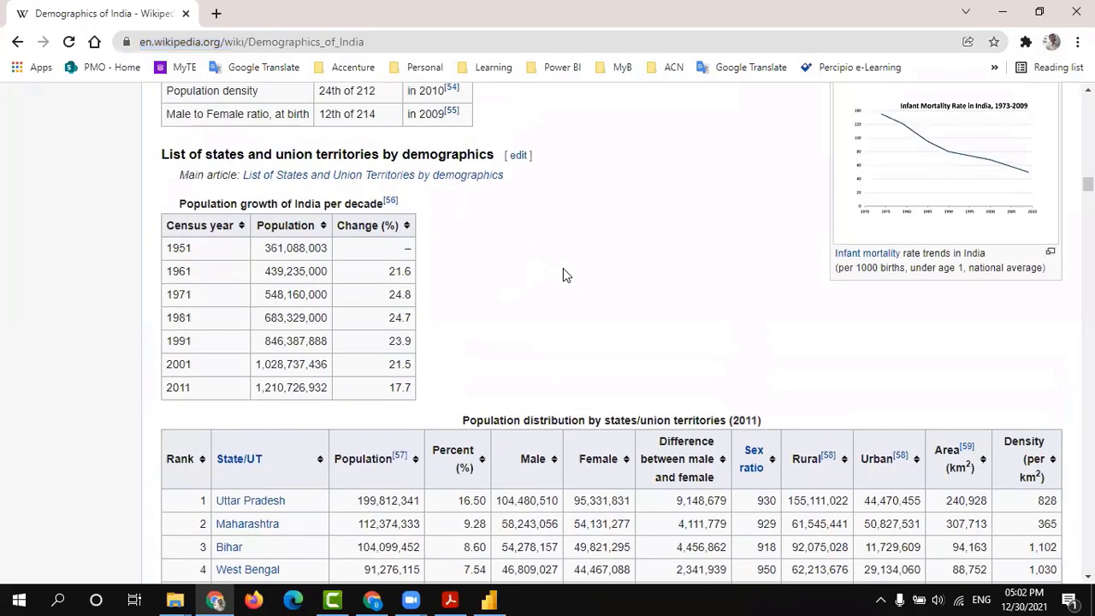
pyautogui.scroll(4, 562, 275)
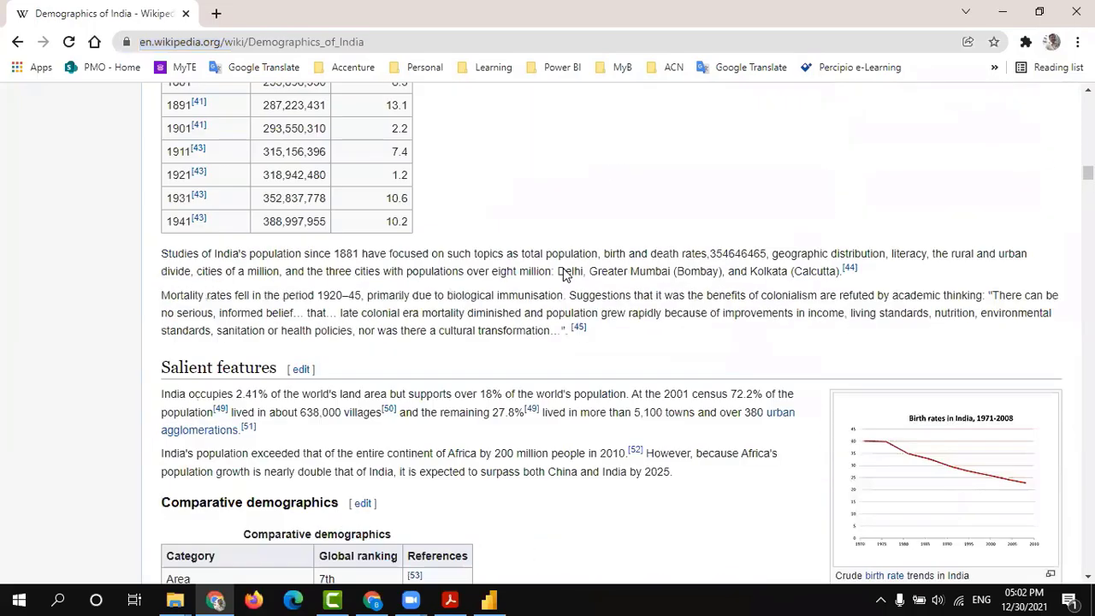
pyautogui.scroll(20, 563, 274)
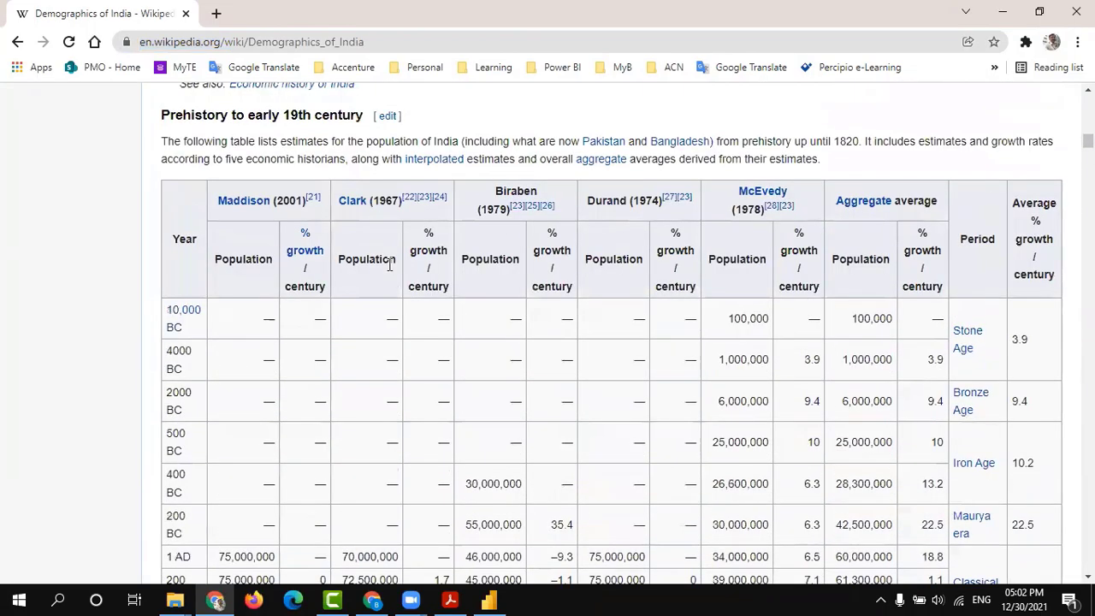
pyautogui.scroll(5, 389, 265)
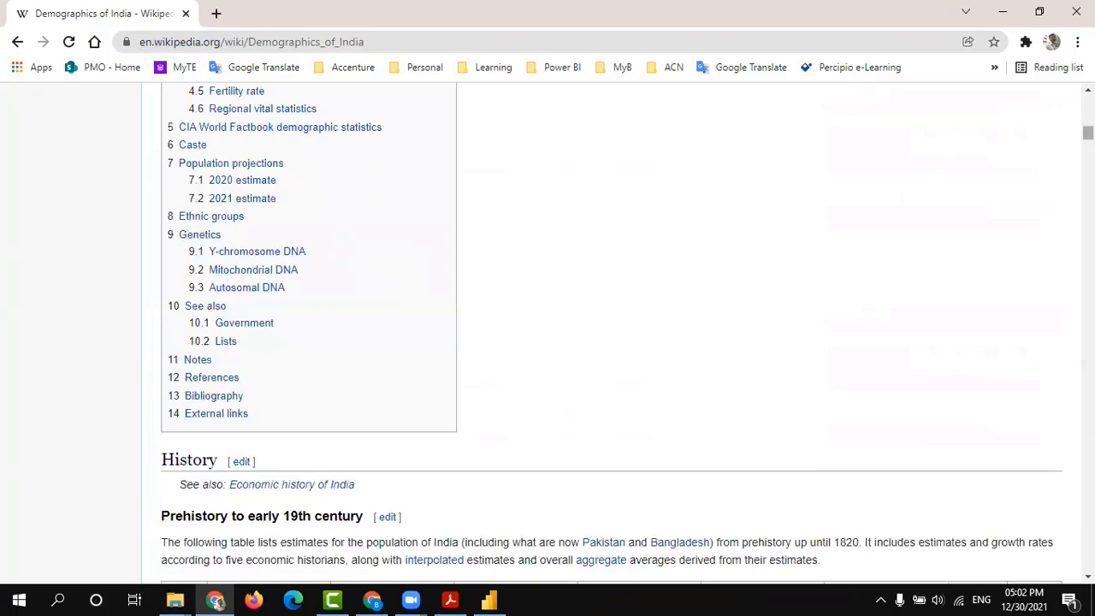
pyautogui.scroll(-10, 612, 334)
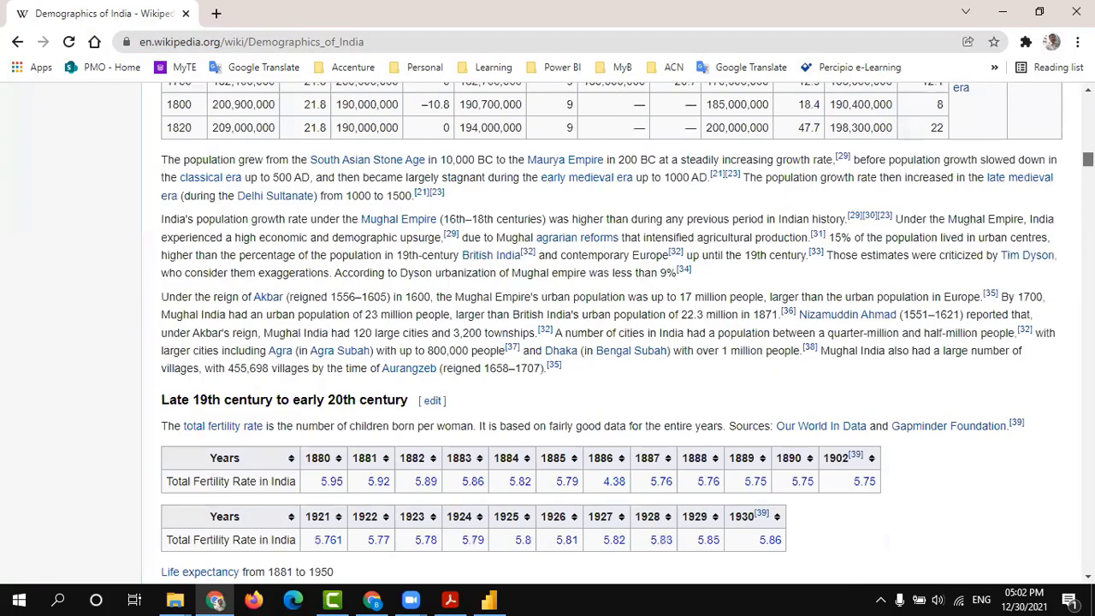
pyautogui.scroll(7, 612, 334)
pyautogui.scroll(-20, 611, 334)
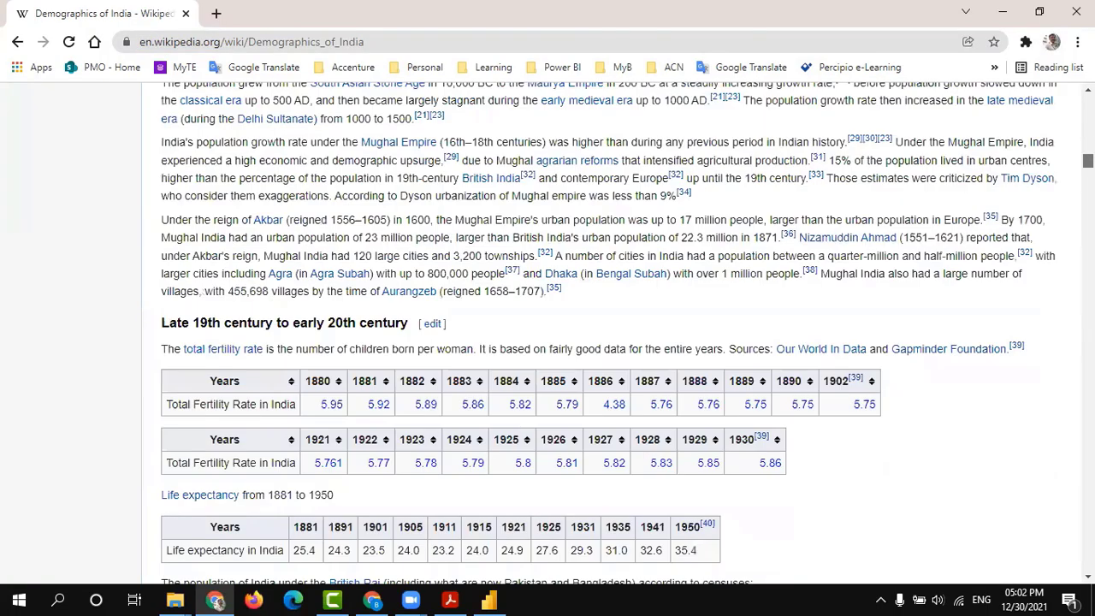
pyautogui.scroll(11, 612, 333)
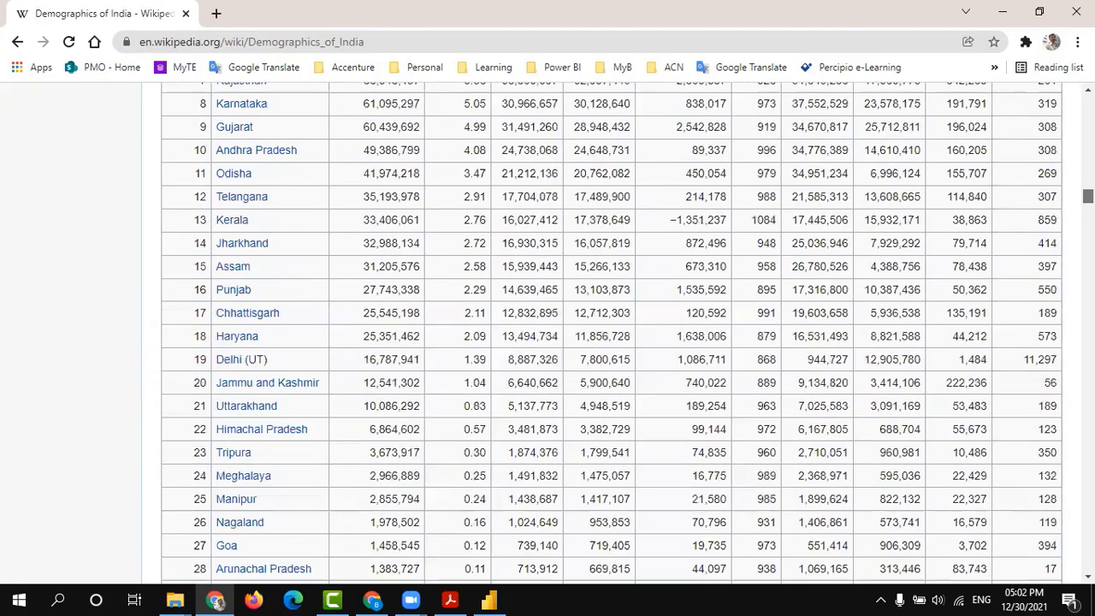
pyautogui.scroll(-2, 612, 334)
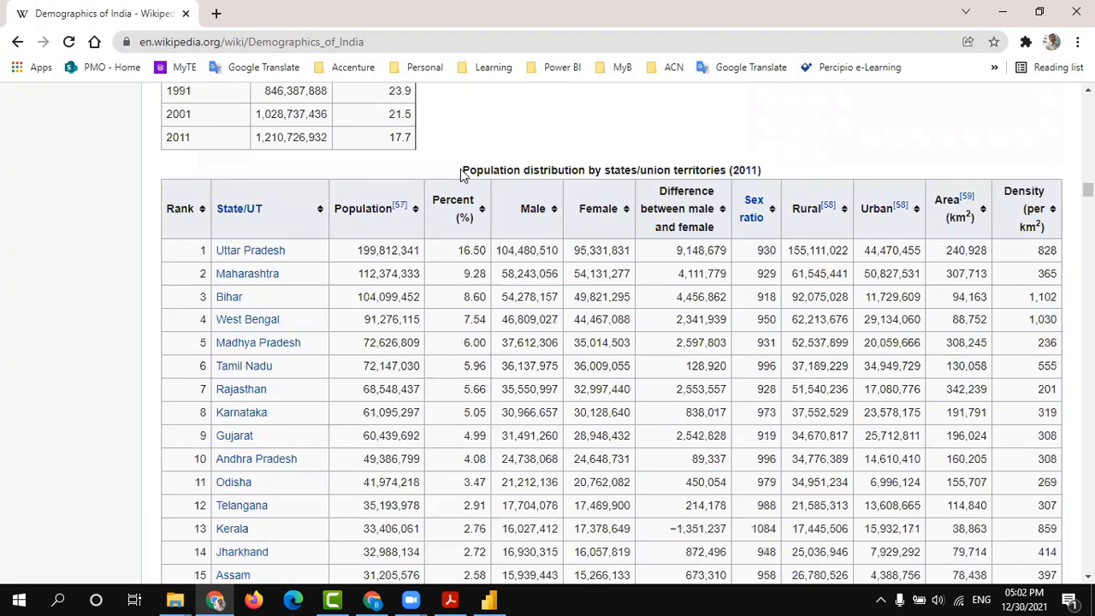
pyautogui.moveTo(510, 169); pyautogui.dragTo(758, 170)
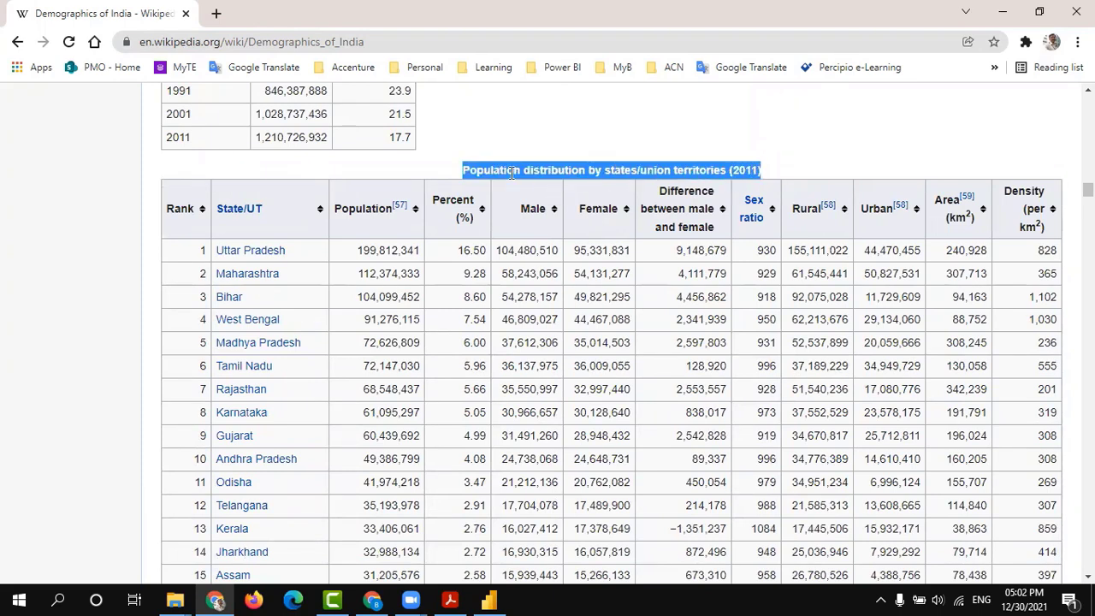
pyautogui.click(585, 167)
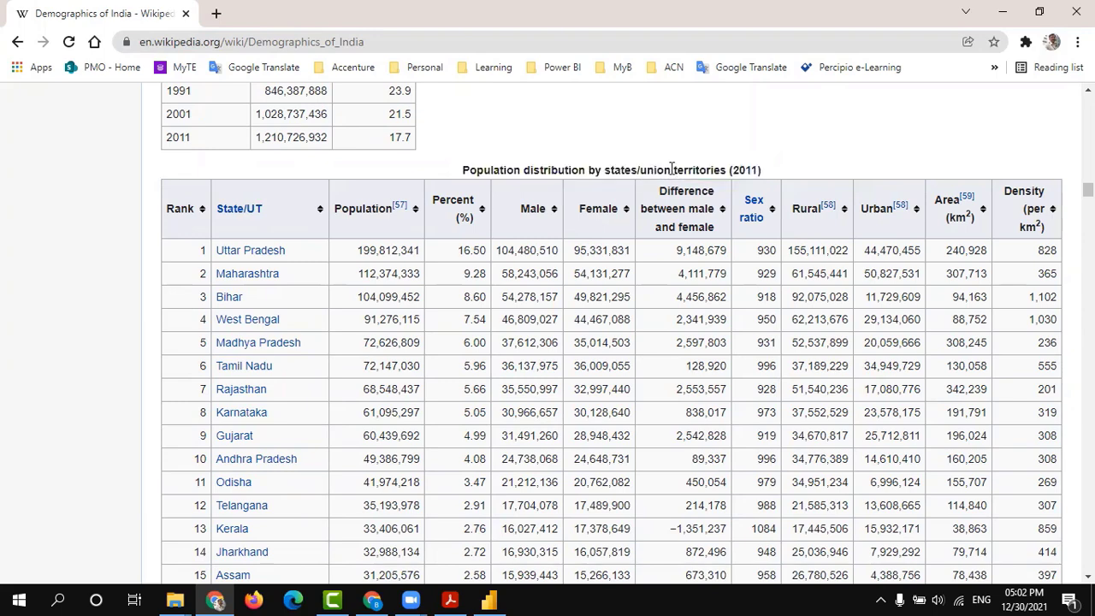
# - Switch to Power BI Desktop and preview the web page's HTML tables, from Table 1 through the Late 19th century to early 20th century tables
pyautogui.hotkey('alt', 'Tab')
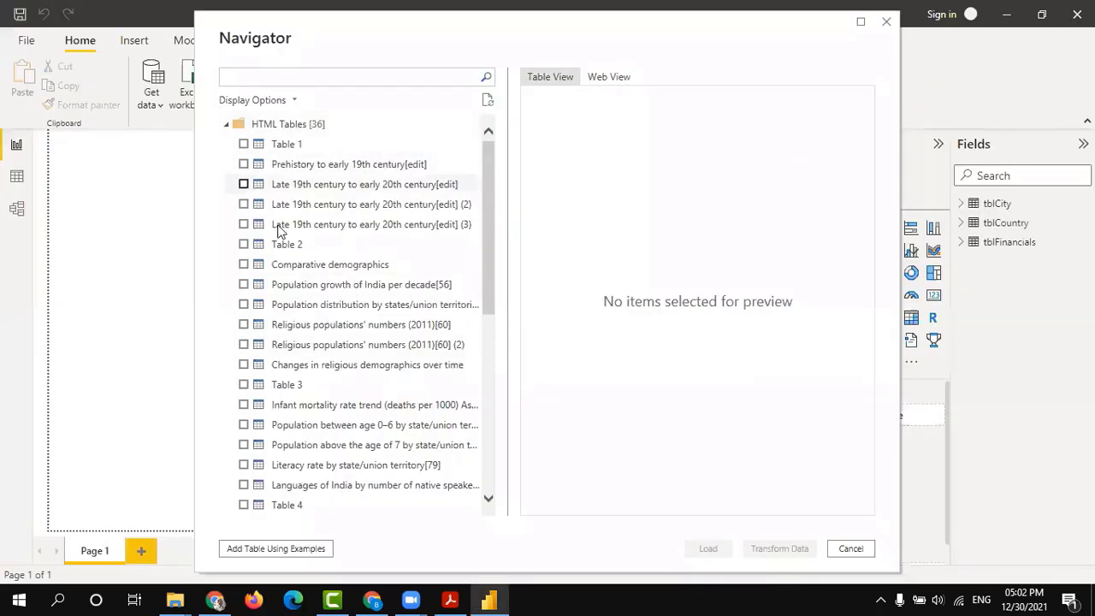
pyautogui.scroll(-1, 394, 358)
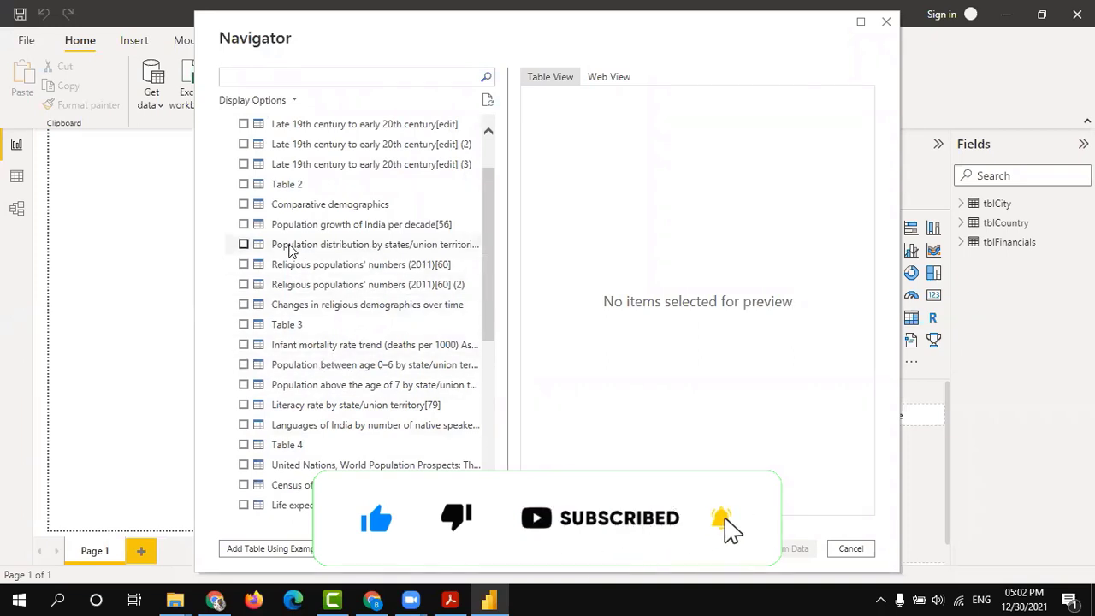
pyautogui.click(295, 247)
pyautogui.scroll(1, 338, 205)
pyautogui.click(285, 144)
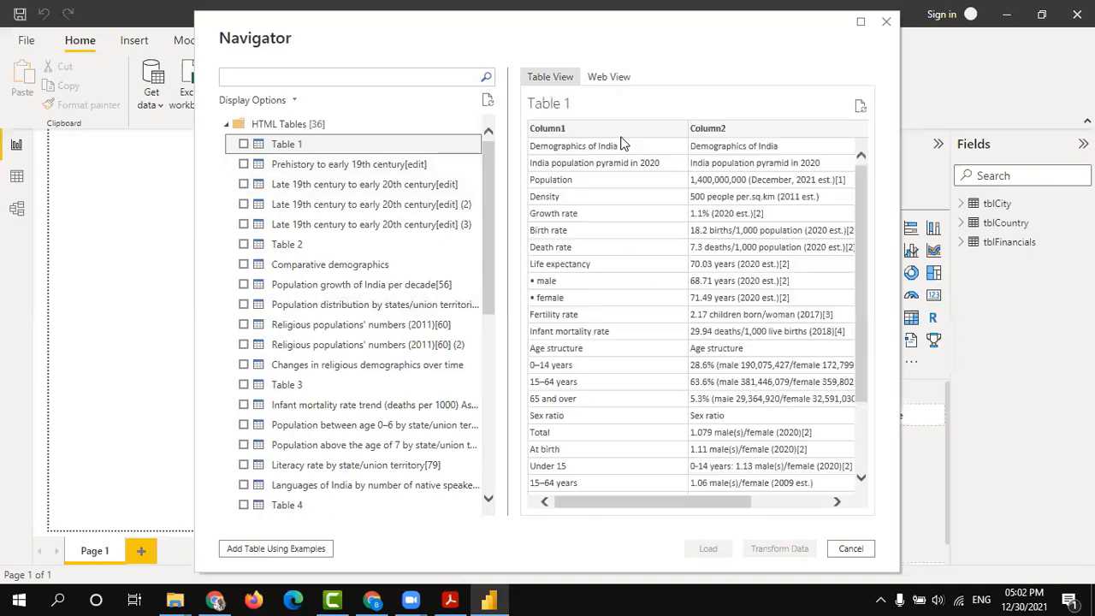
pyautogui.click(363, 165)
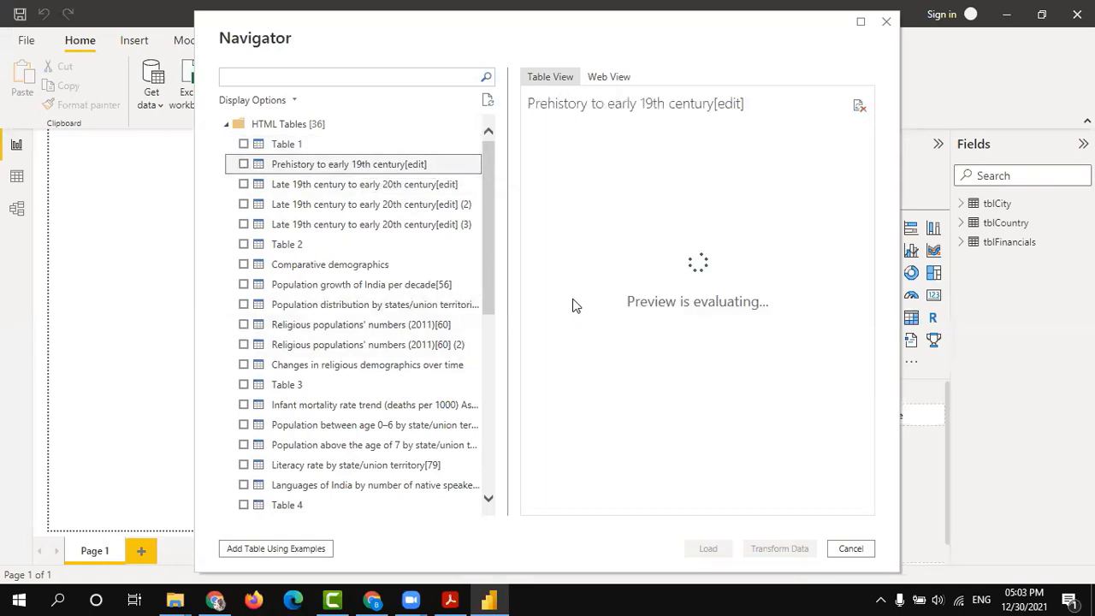
pyautogui.click(308, 187)
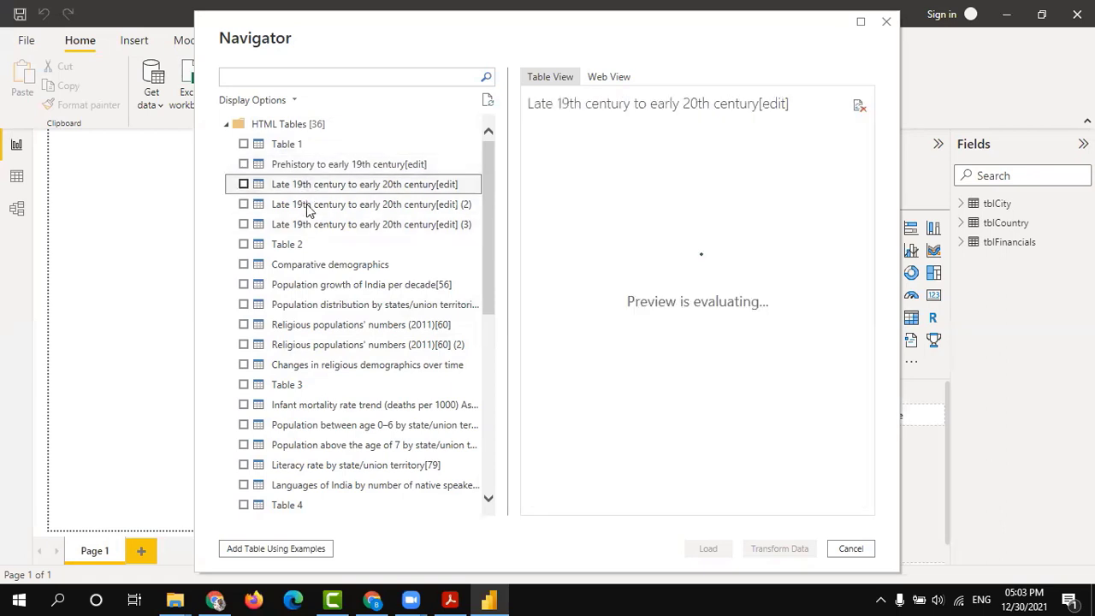
pyautogui.click(308, 207)
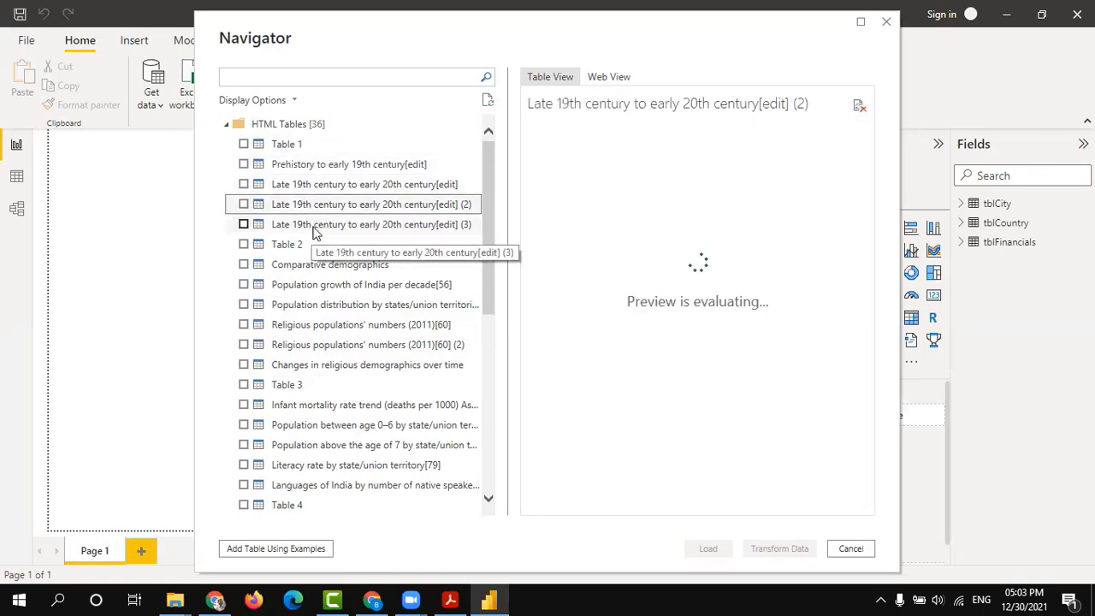
pyautogui.click(313, 229)
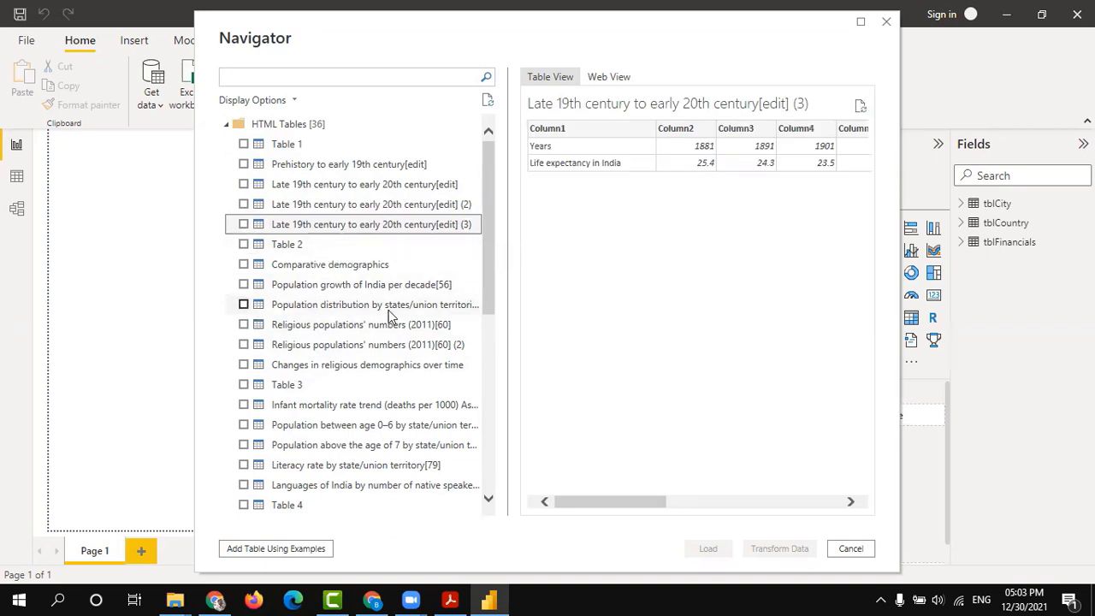
# - Preview the population distribution by states/union territories table and compare its columns with the table in the Wikipedia article
pyautogui.click(362, 306)
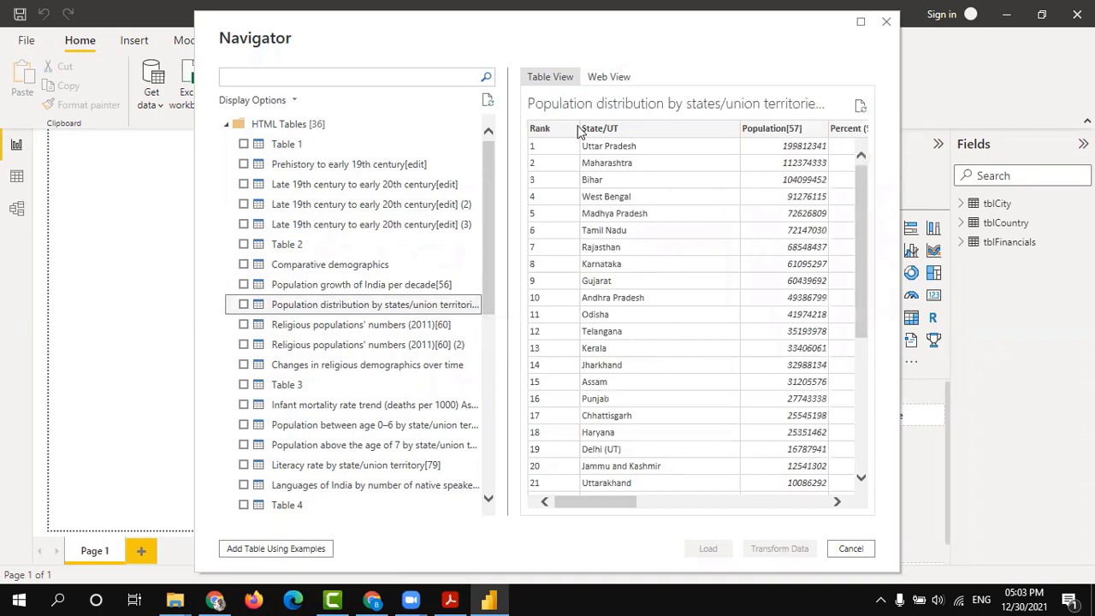
pyautogui.hotkey('alt', 'Tab')
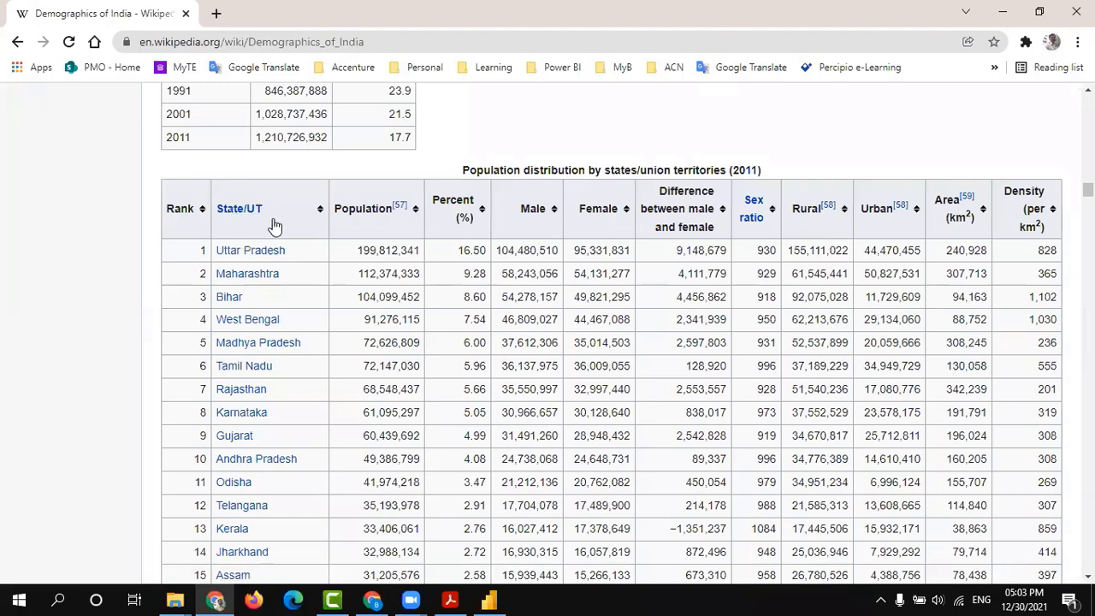
pyautogui.hotkey('alt', 'Tab')
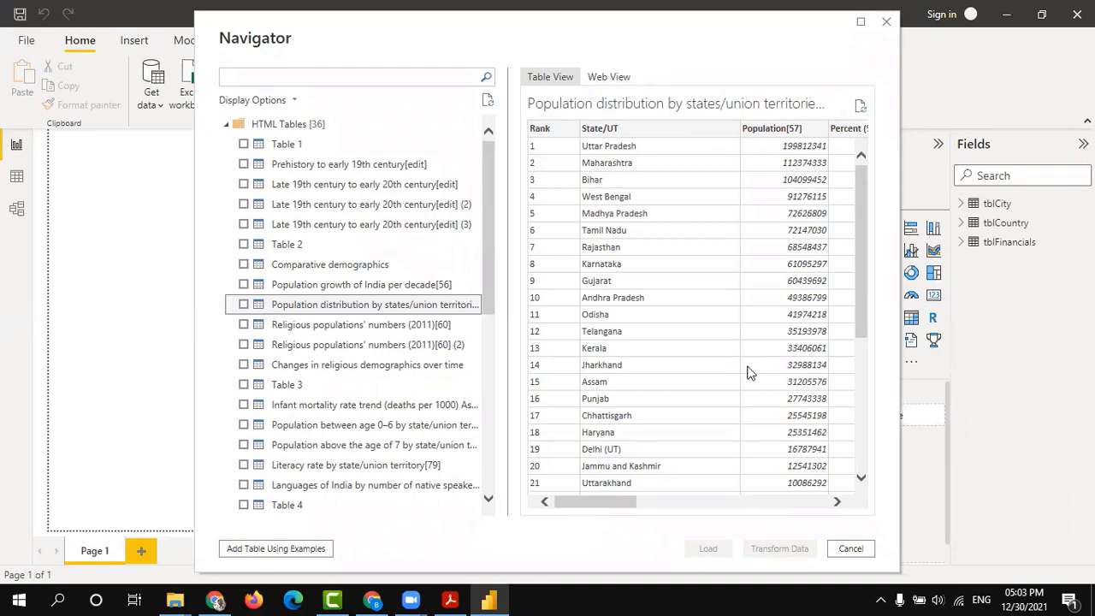
pyautogui.moveTo(579, 502); pyautogui.dragTo(802, 489)
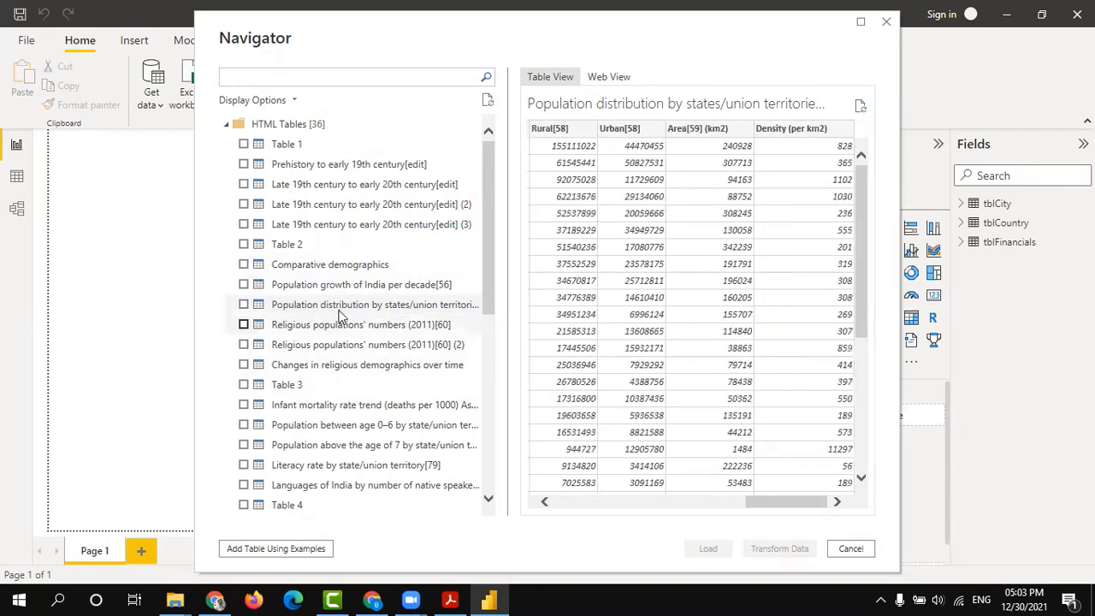
# - Select the population distribution by states/union territories table, open it for transformation in Power Query Editor, and remove its Changed Type step
pyautogui.click(244, 305)
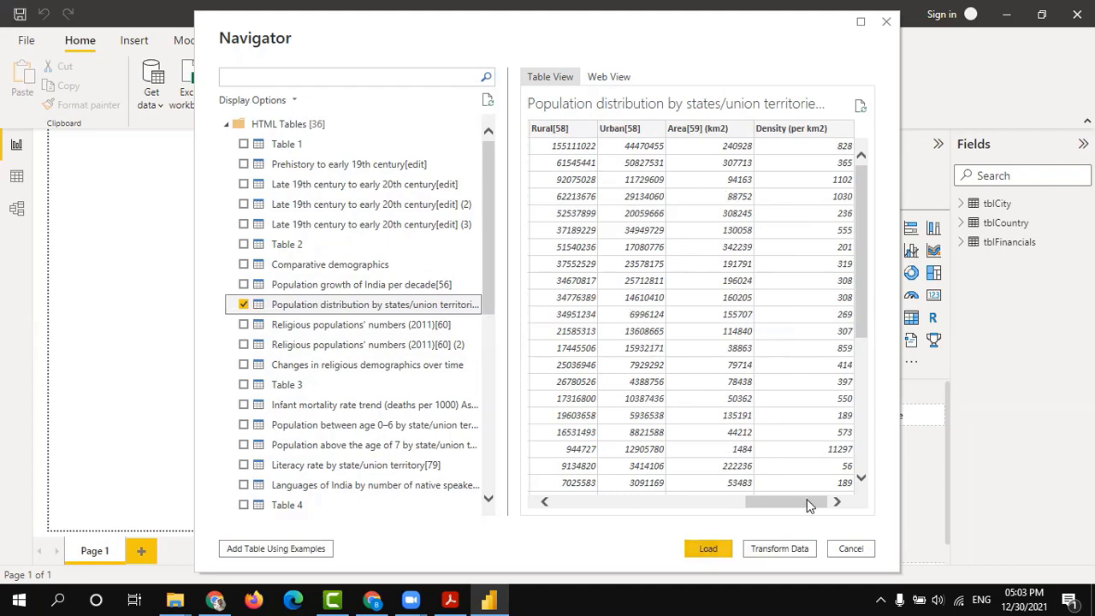
pyautogui.moveTo(806, 503)
pyautogui.mouseDown()
pyautogui.moveTo(696, 503)
pyautogui.moveTo(808, 503)
pyautogui.mouseUp()
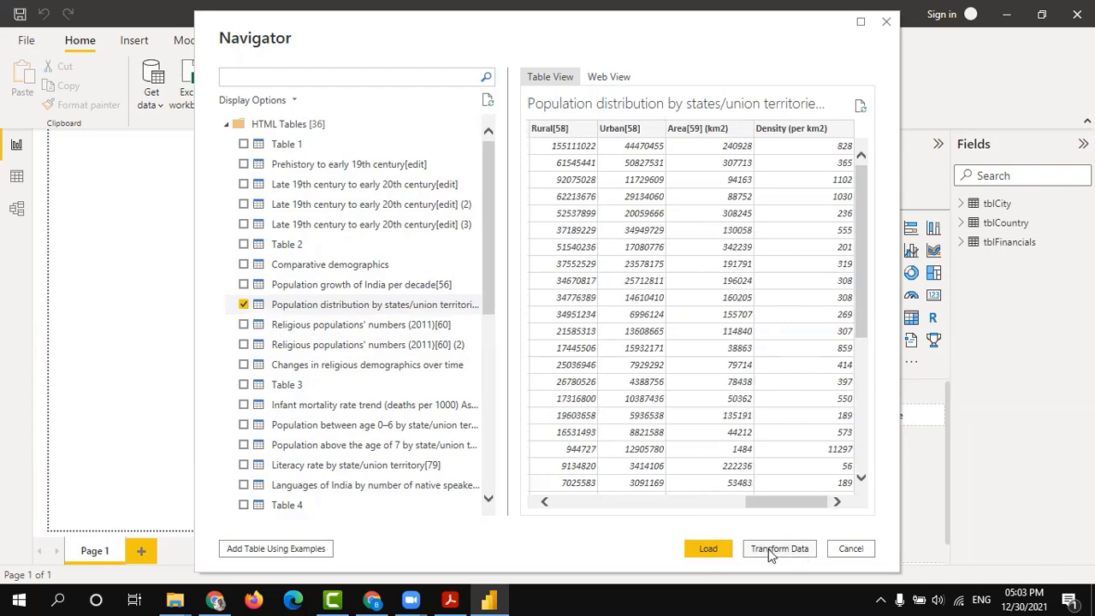
pyautogui.hotkey('alt', 'Tab')
pyautogui.hotkey('alt', 'Tab')
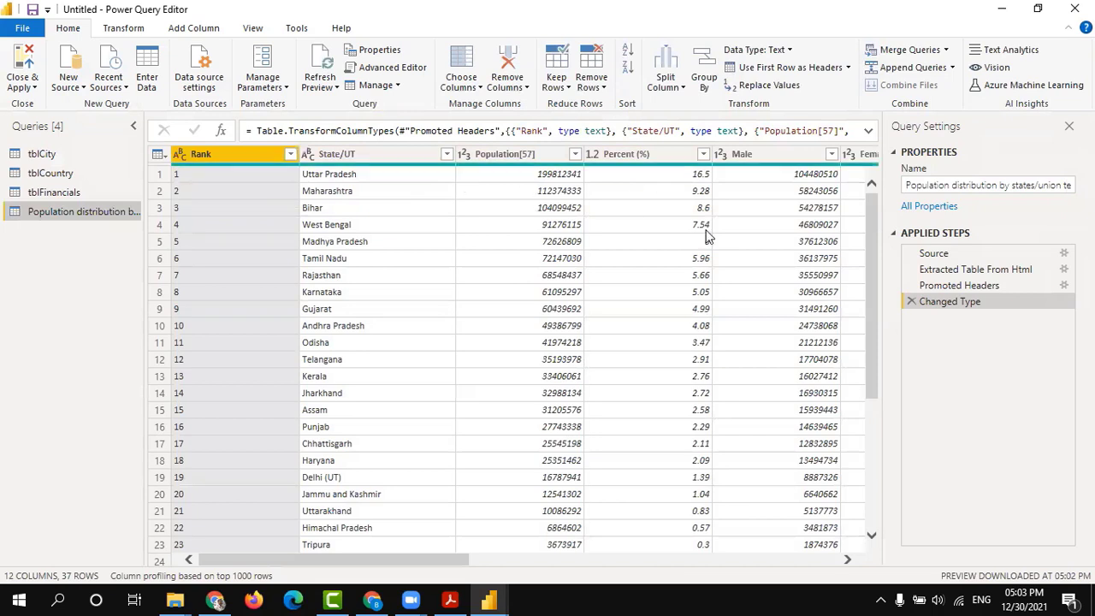
pyautogui.click(911, 302)
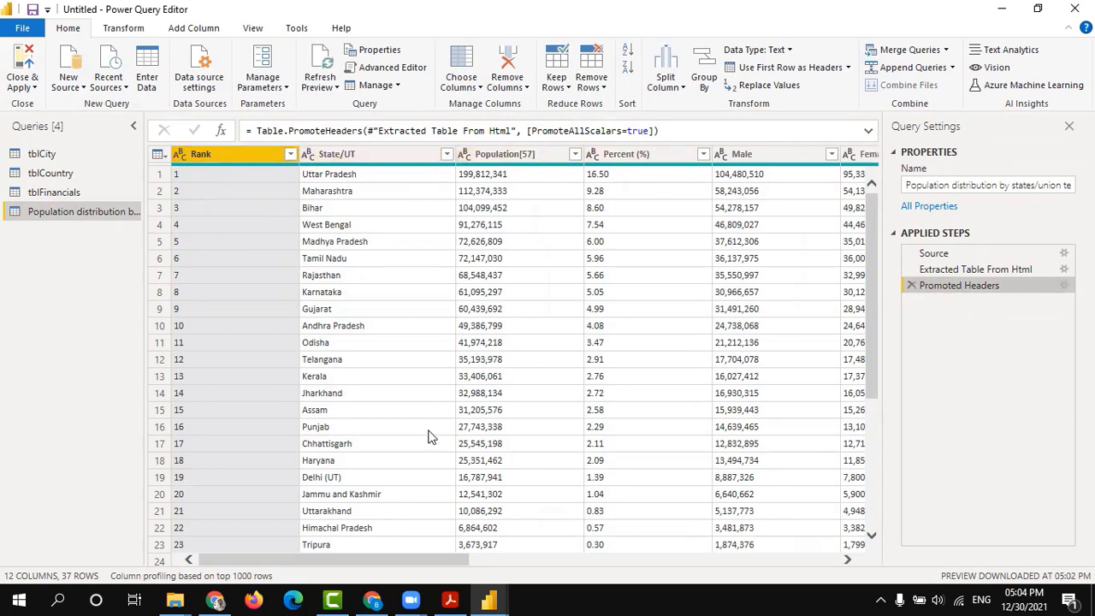
pyautogui.moveTo(277, 561); pyautogui.dragTo(220, 555)
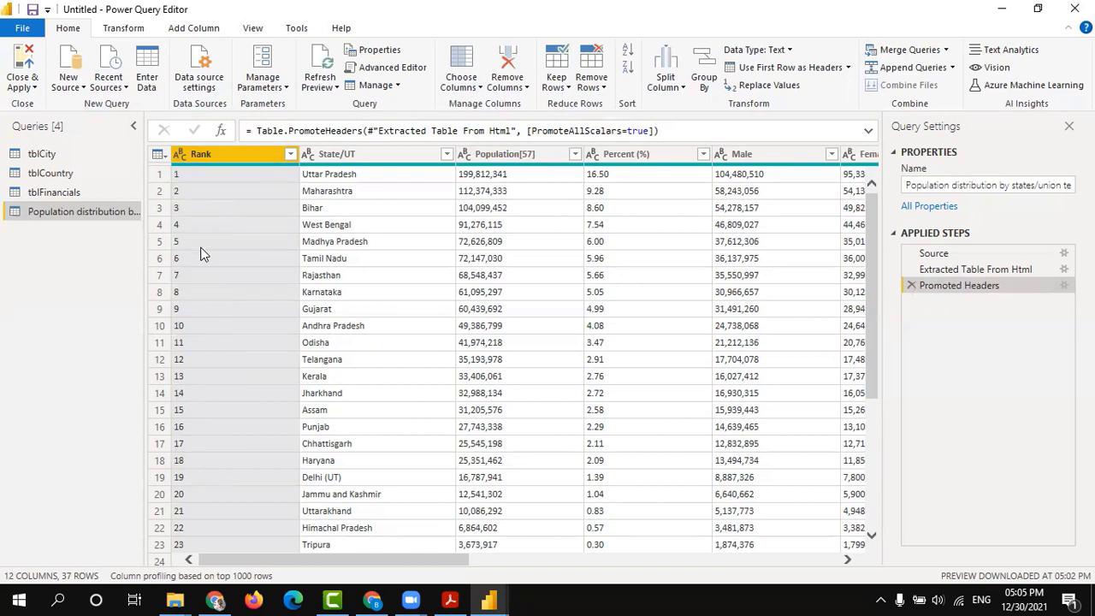
# - Set the Rank column's data type to Whole Number and the State/UT column's data type to Text
pyautogui.click(178, 154)
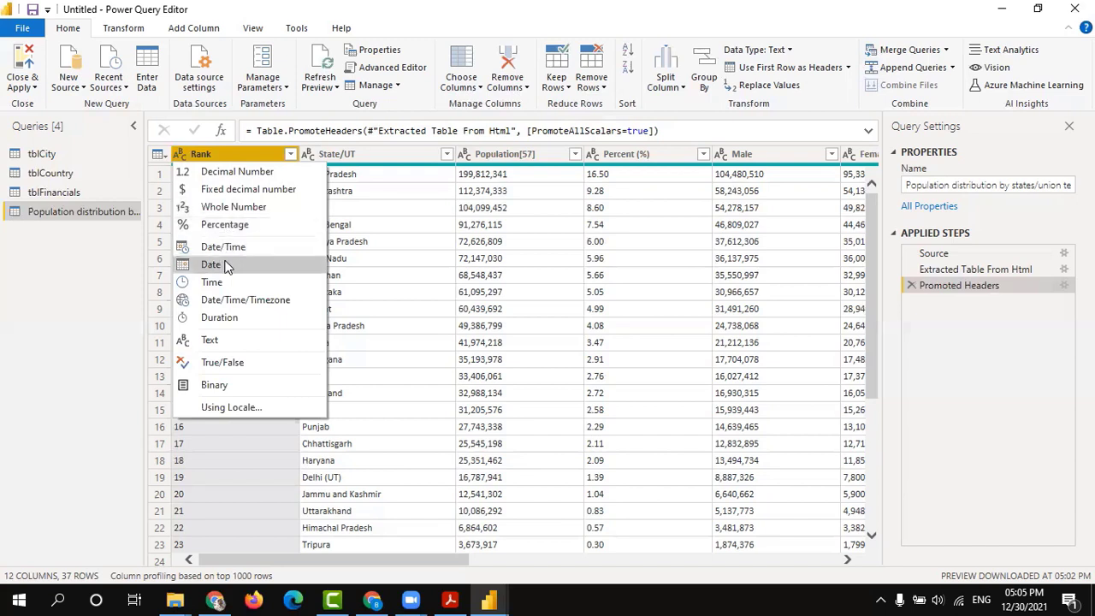
pyautogui.click(221, 209)
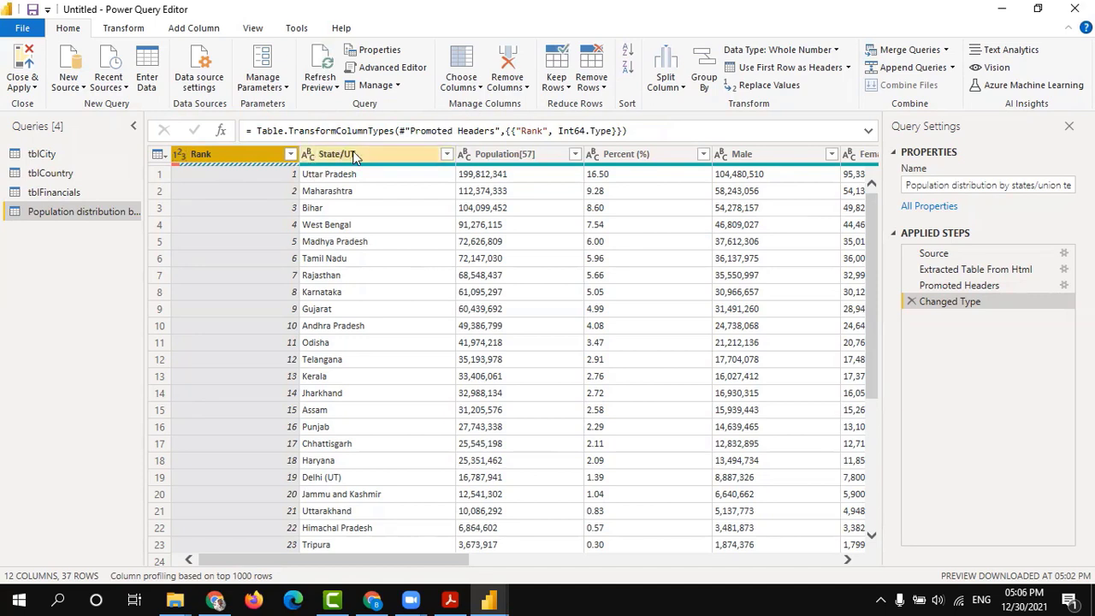
pyautogui.click(310, 157)
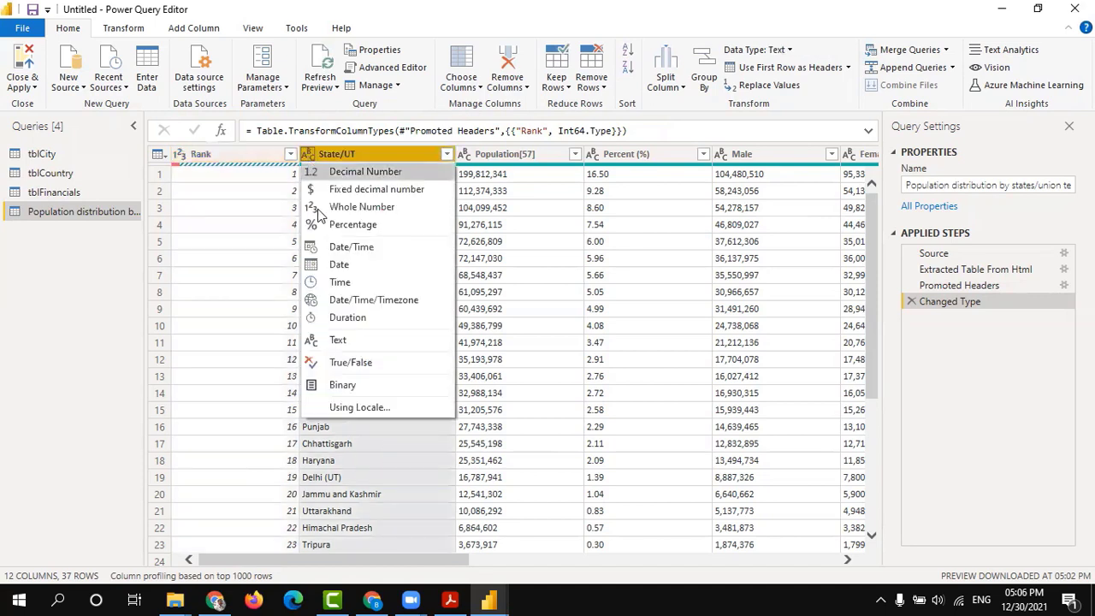
pyautogui.click(332, 342)
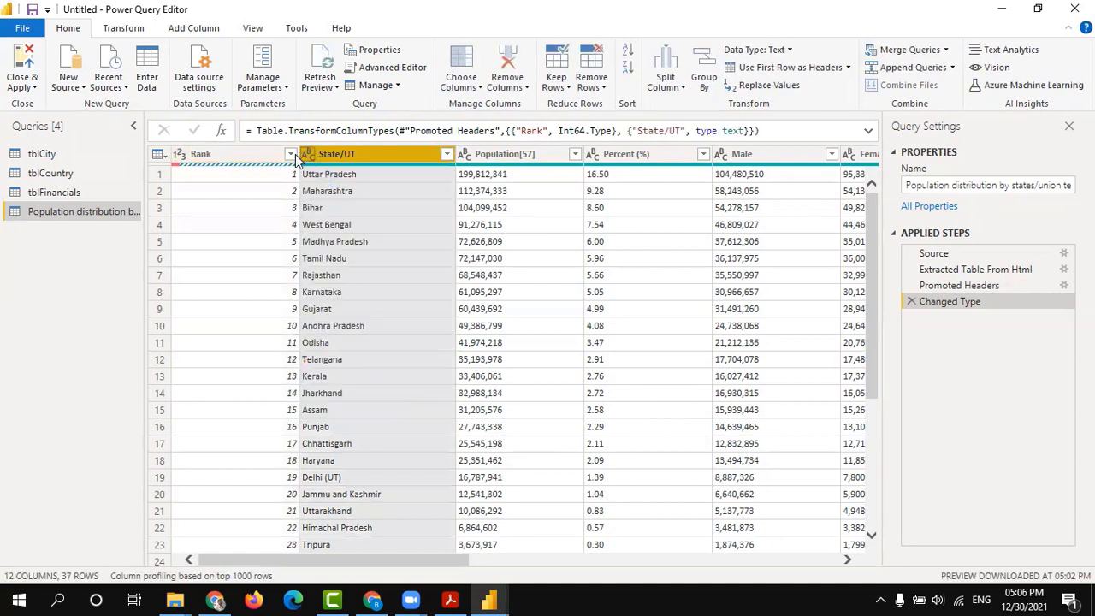
# - Set the Population[57] column's data type to Text, and replace that conversion with Whole Number in the same step
pyautogui.click(464, 155)
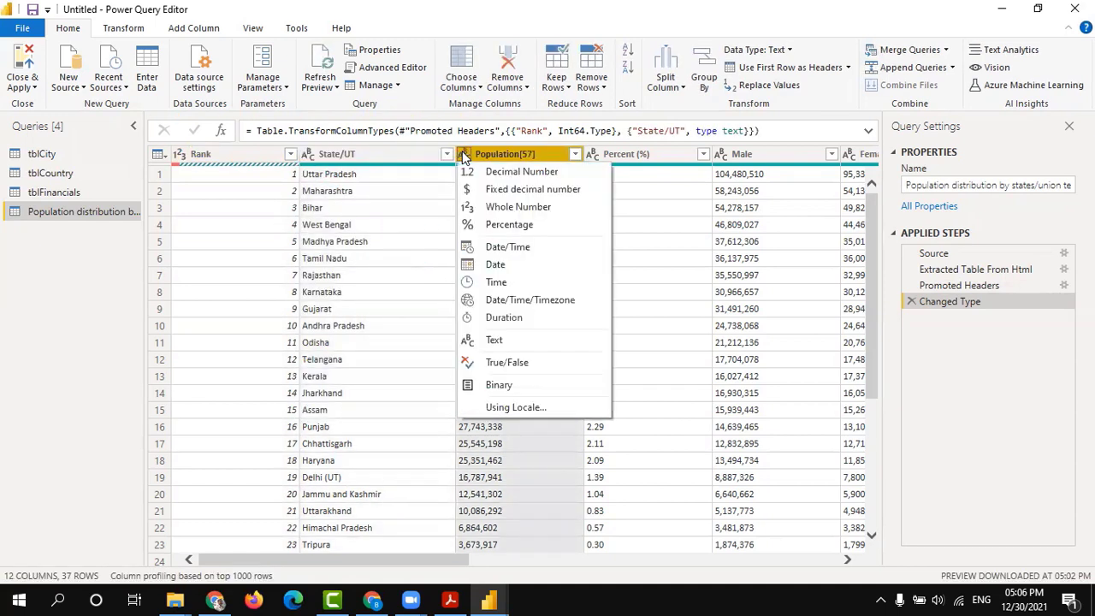
pyautogui.click(494, 342)
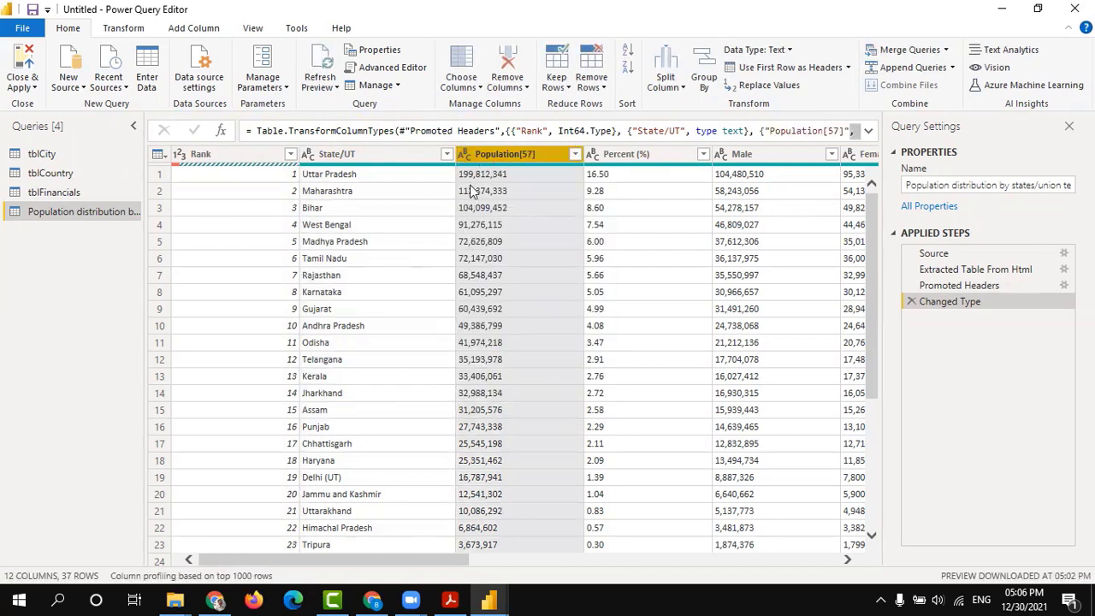
pyautogui.click(464, 154)
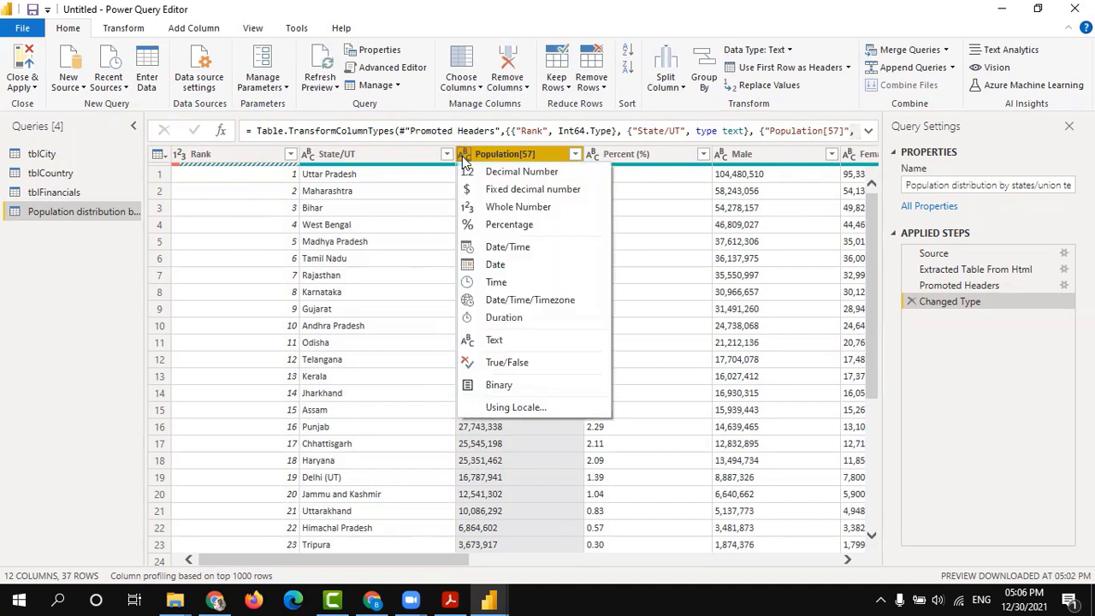
pyautogui.click(504, 206)
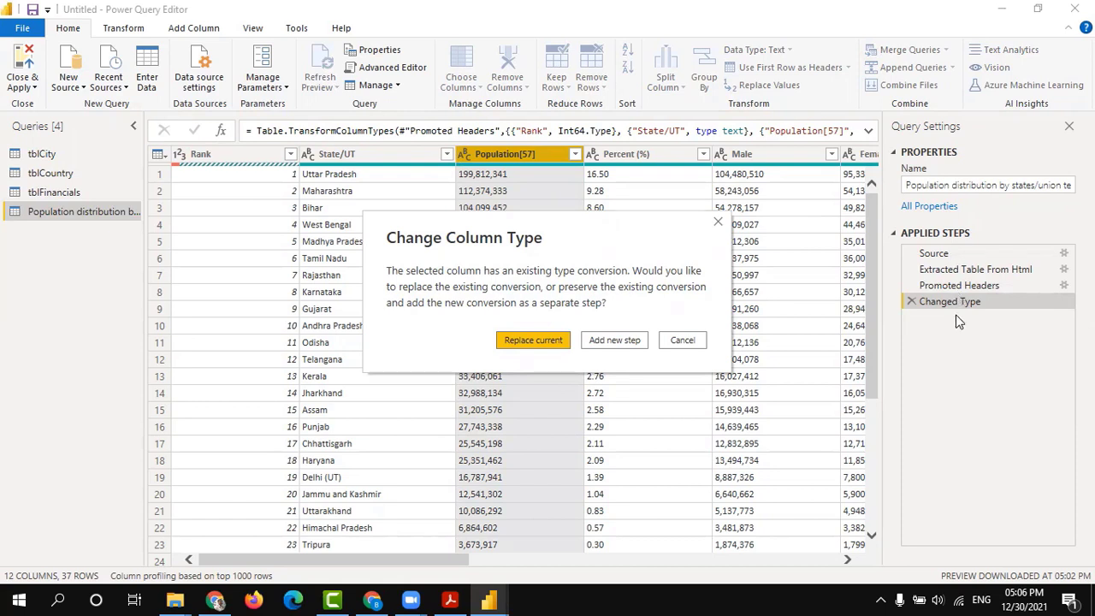
pyautogui.click(528, 340)
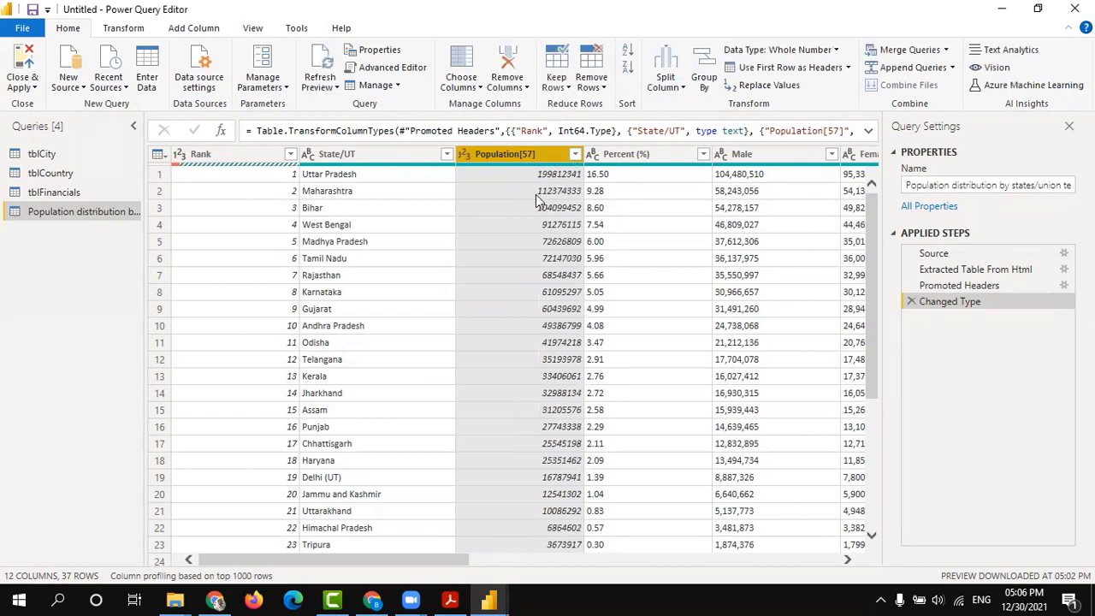
# - Try Percentage as the Percent (%) column's data type, and replace that conversion with Decimal Number
pyautogui.click(595, 155)
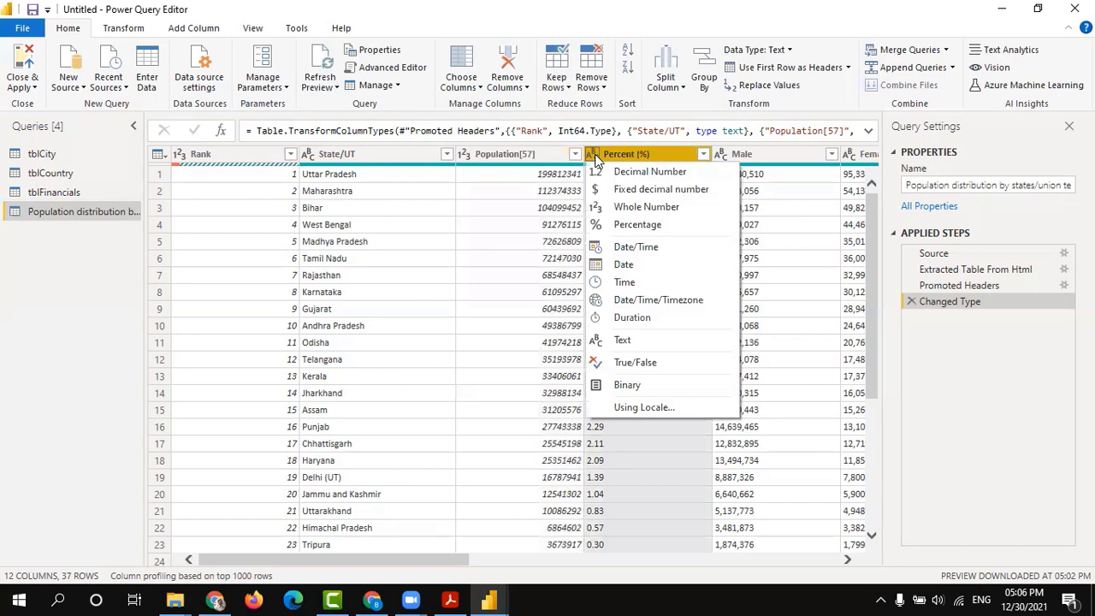
pyautogui.click(624, 224)
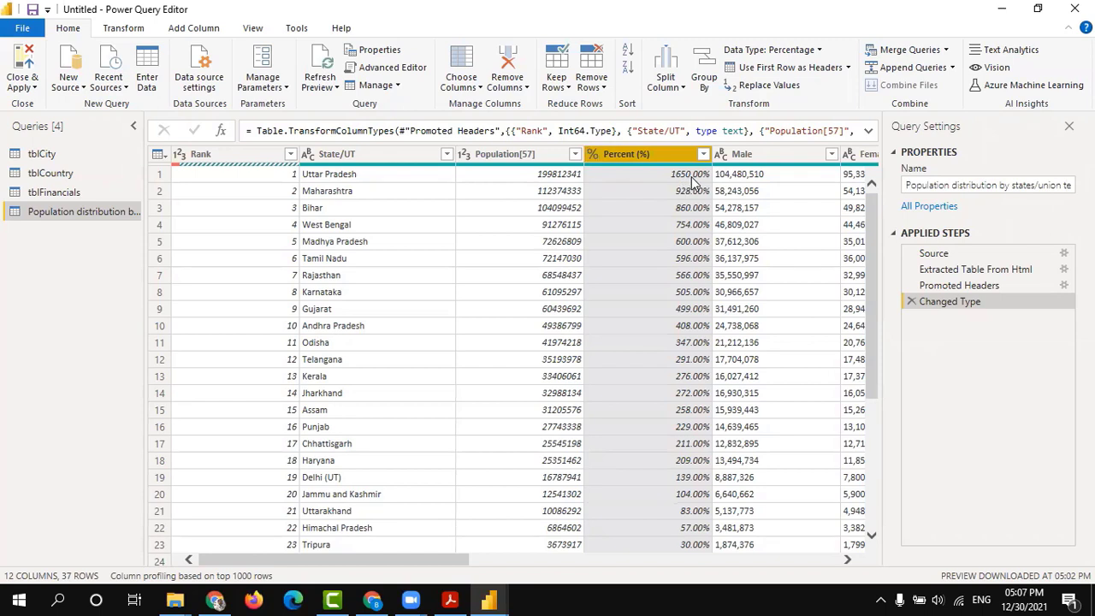
pyautogui.click(593, 154)
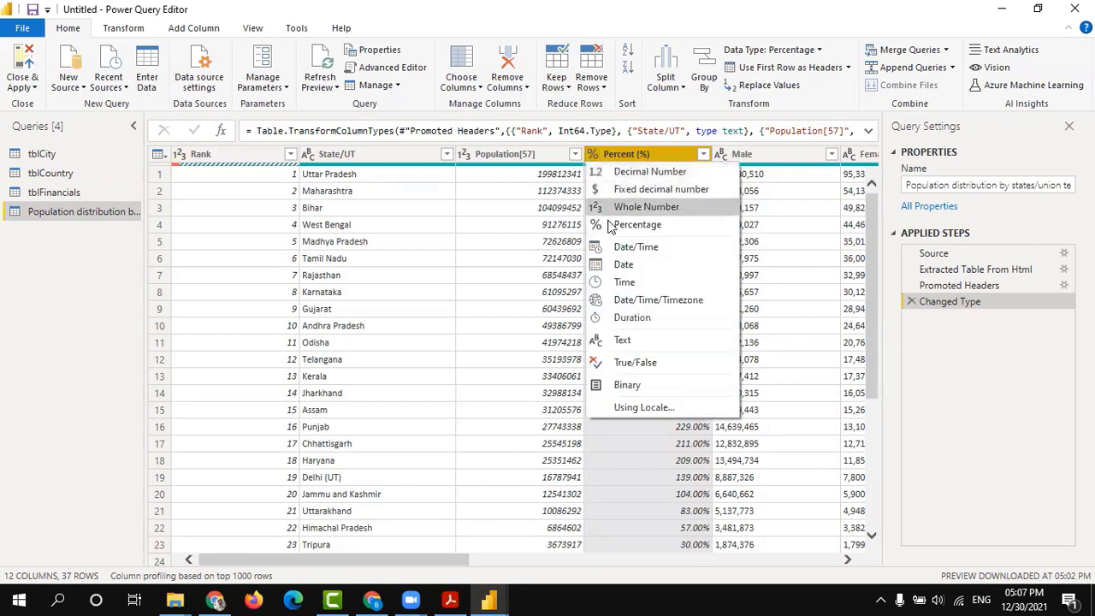
pyautogui.click(624, 172)
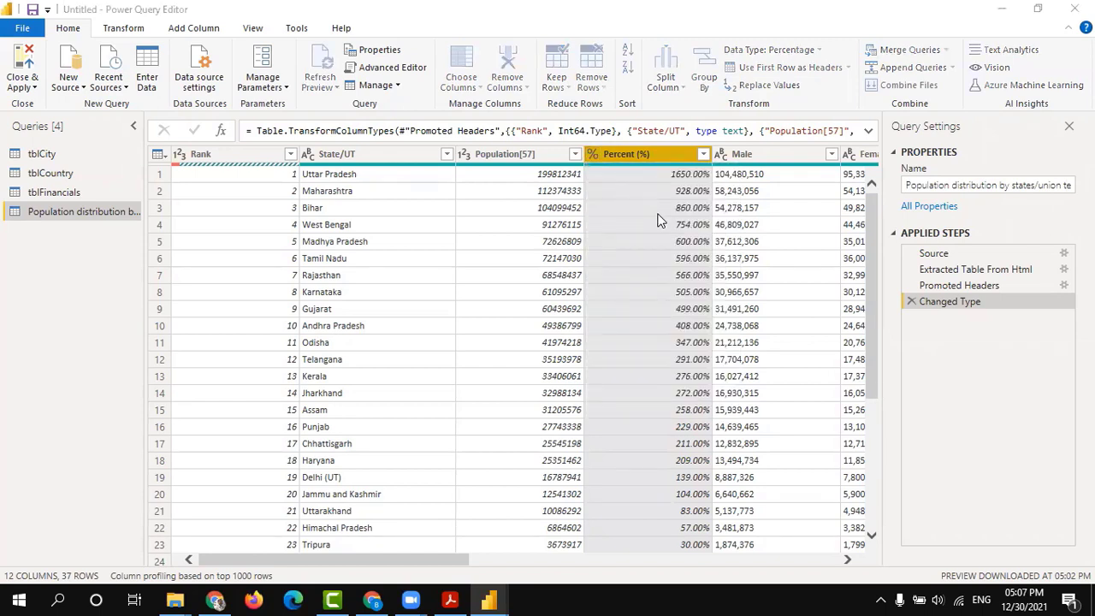
pyautogui.click(544, 342)
# - Set the data type of the Male and Female columns to Whole Number
pyautogui.click(721, 154)
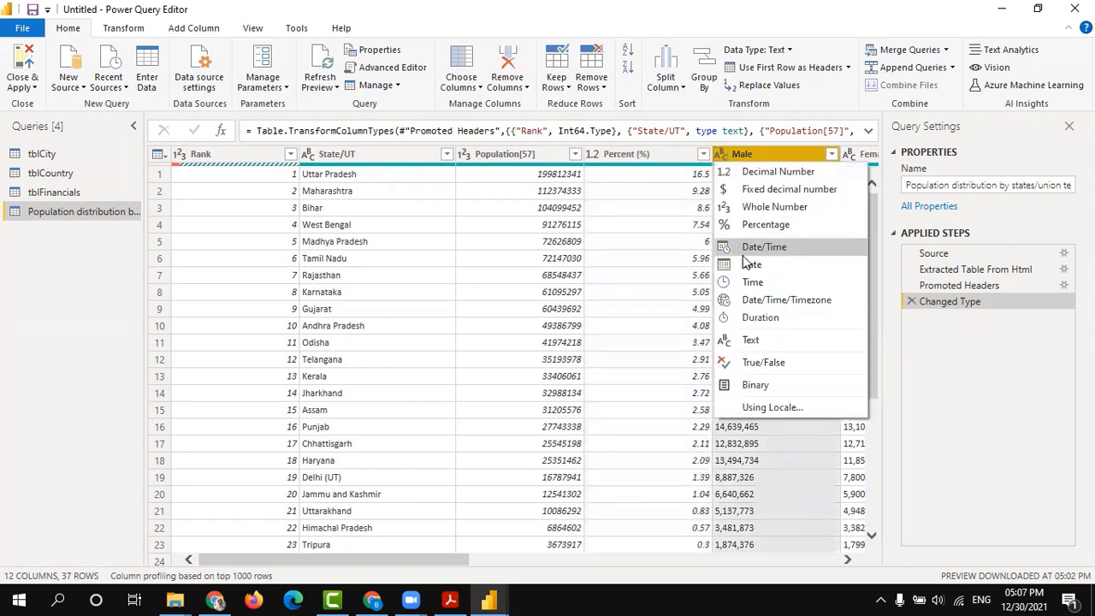
pyautogui.click(740, 207)
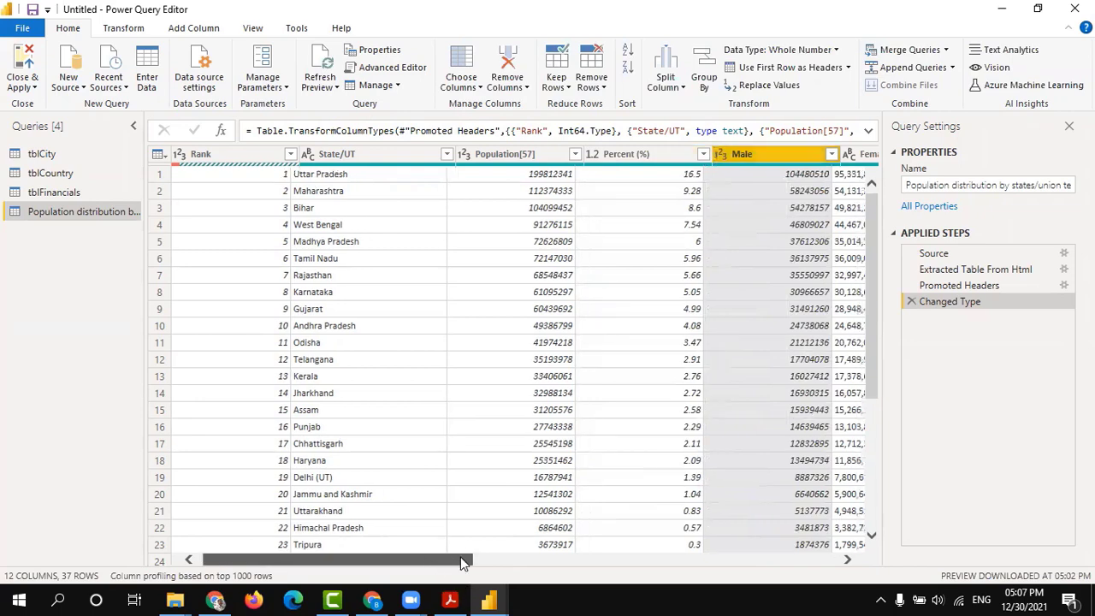
pyautogui.moveTo(462, 562); pyautogui.dragTo(663, 562)
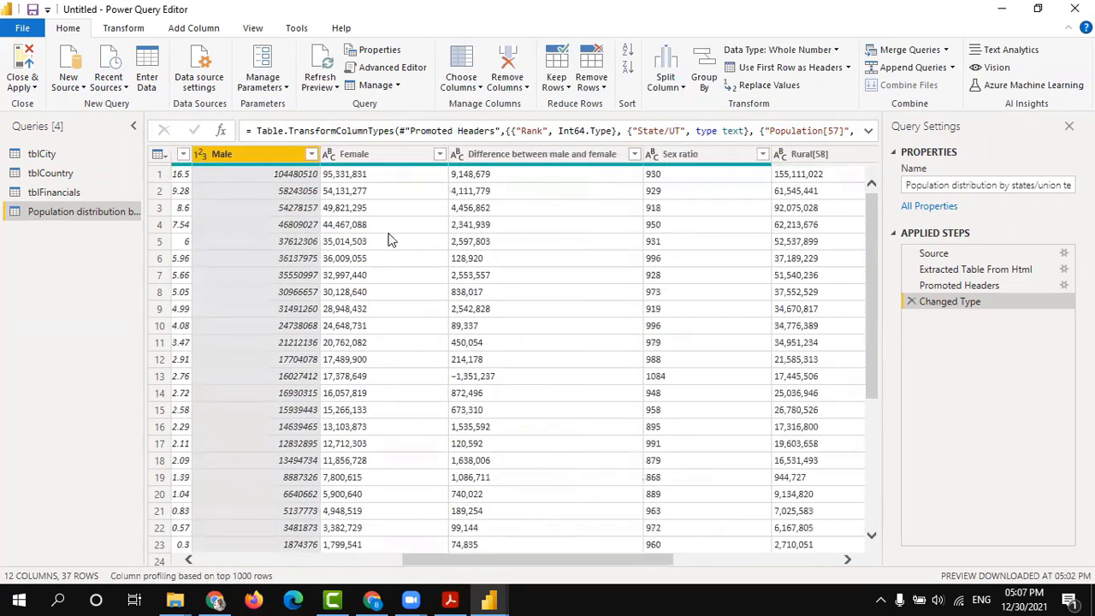
pyautogui.click(328, 154)
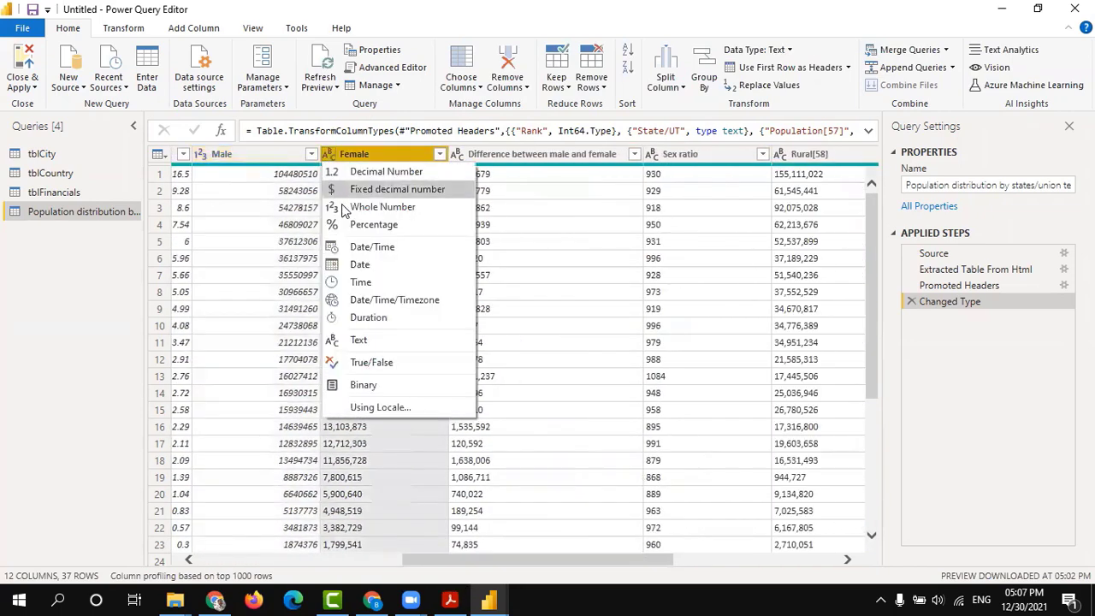
pyautogui.click(412, 207)
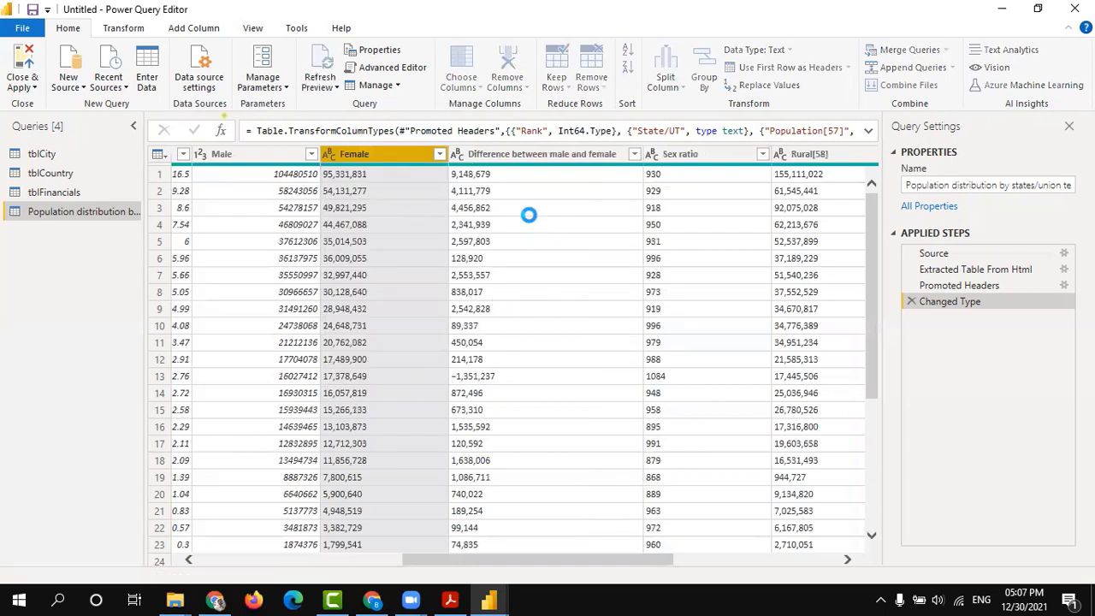
# - Set the data type of the Difference between male and female and Sex ratio columns to Whole Number
pyautogui.click(456, 156)
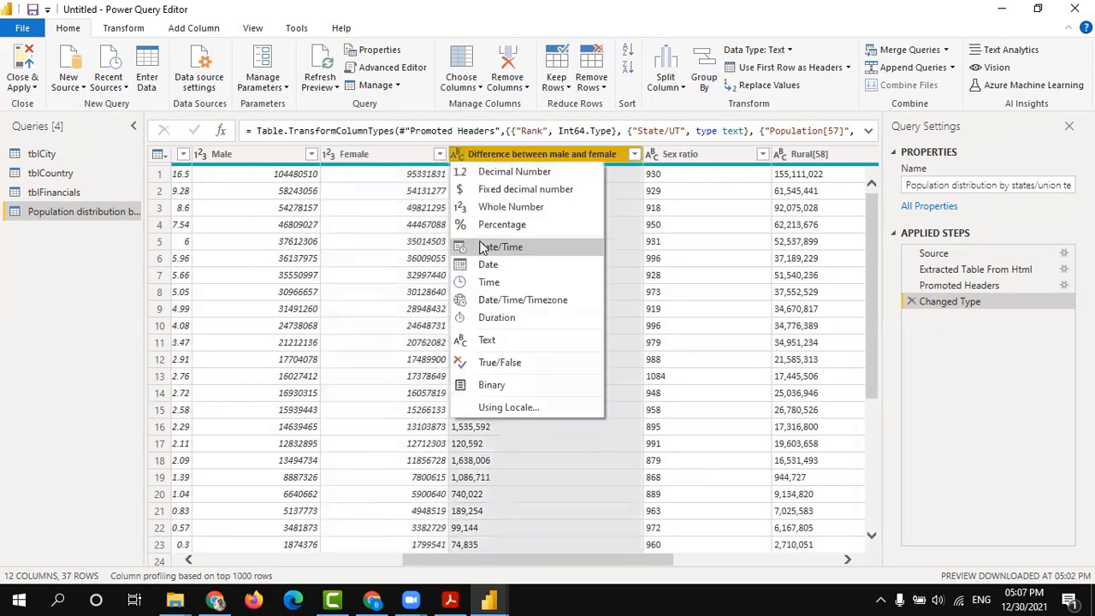
pyautogui.click(484, 209)
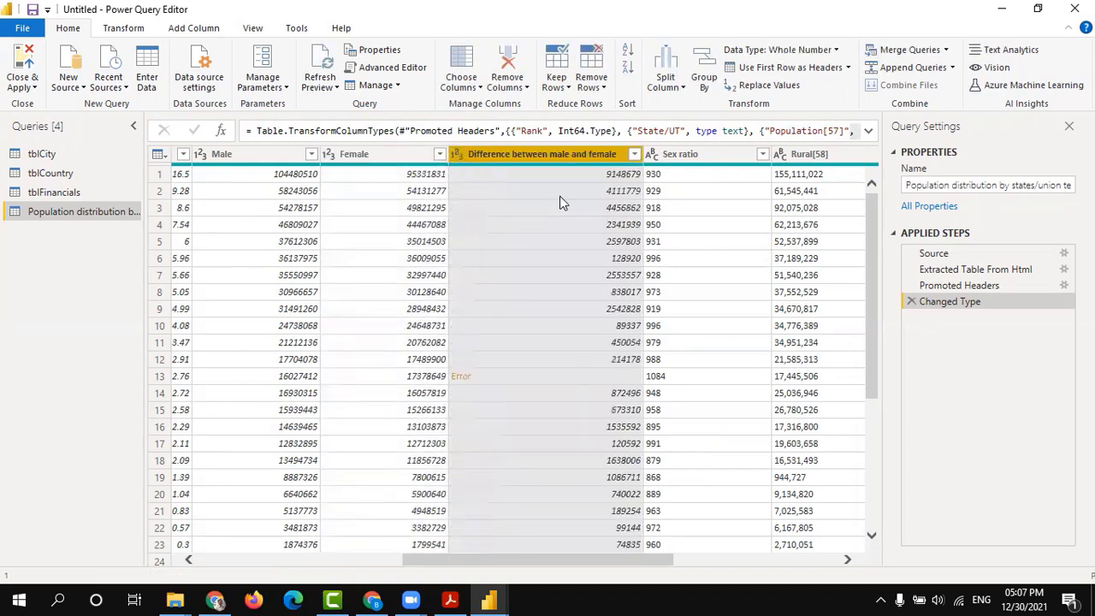
pyautogui.click(652, 155)
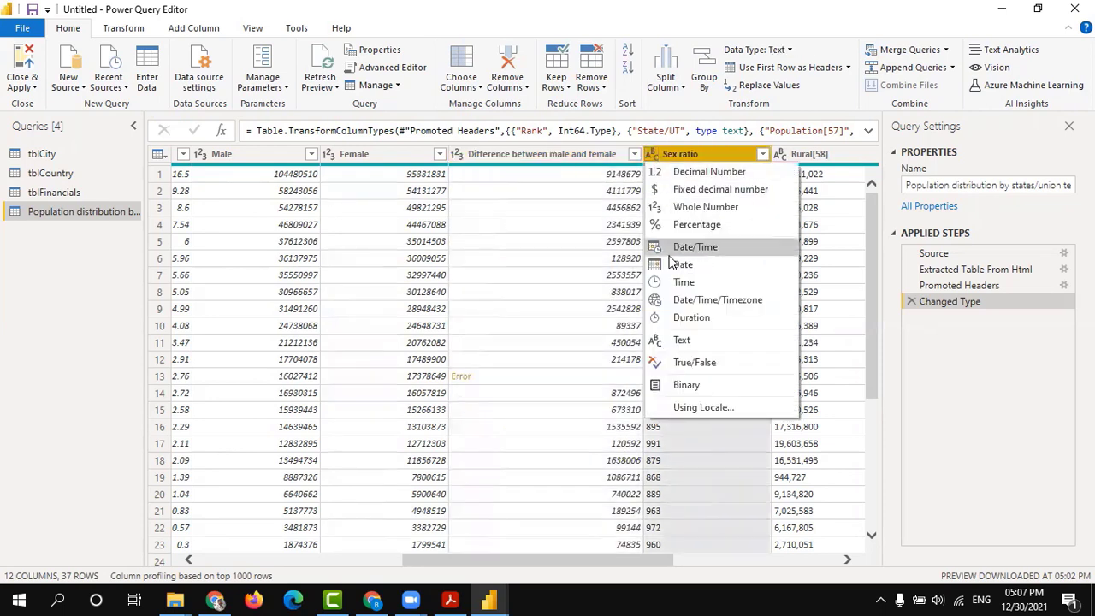
pyautogui.click(674, 207)
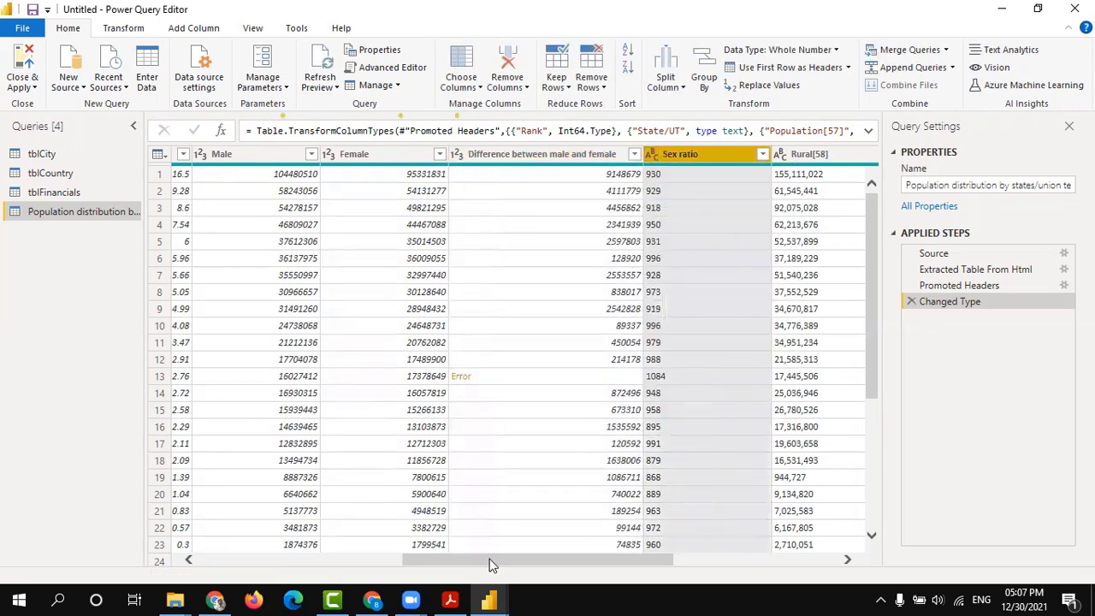
# - Set the data type of the Rural[58] and Urban[58] columns to Whole Number
pyautogui.click(782, 156)
pyautogui.click(741, 154)
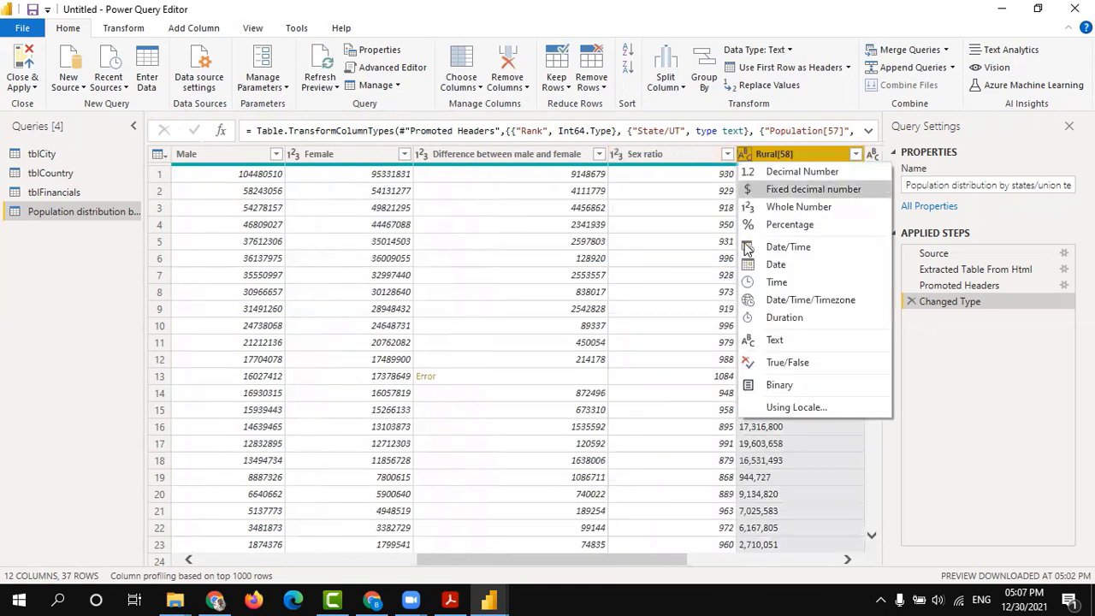
pyautogui.click(775, 207)
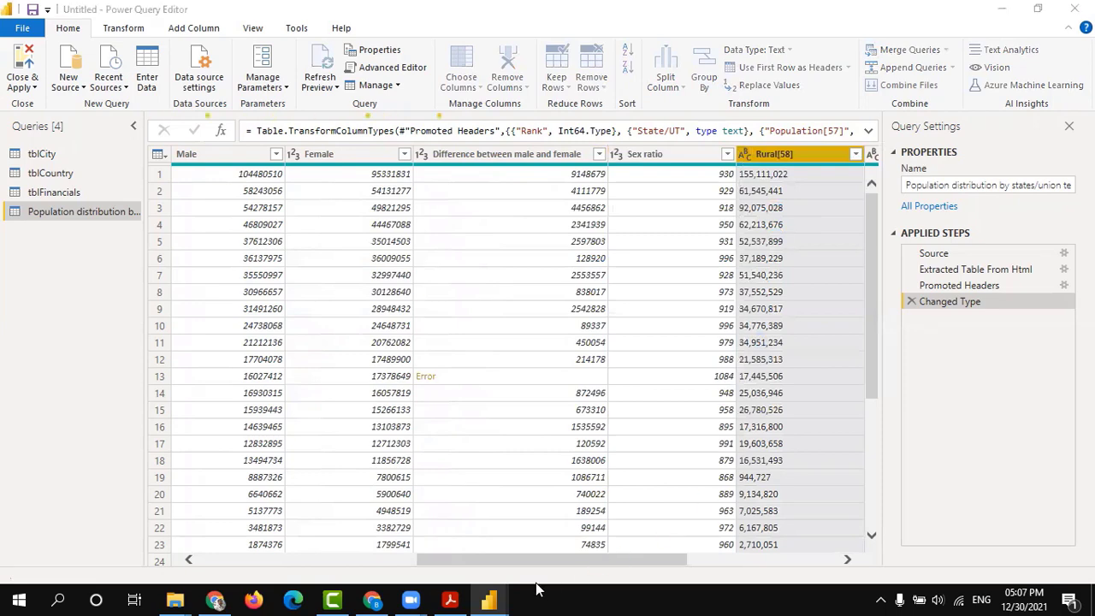
pyautogui.moveTo(581, 560); pyautogui.dragTo(731, 560)
pyautogui.click(491, 155)
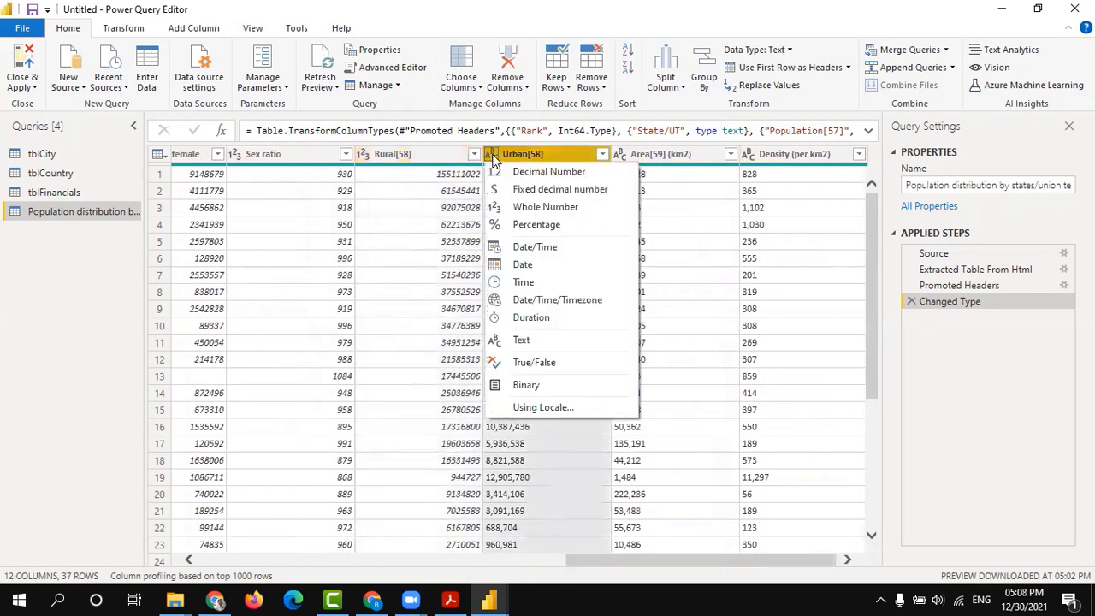
pyautogui.click(529, 211)
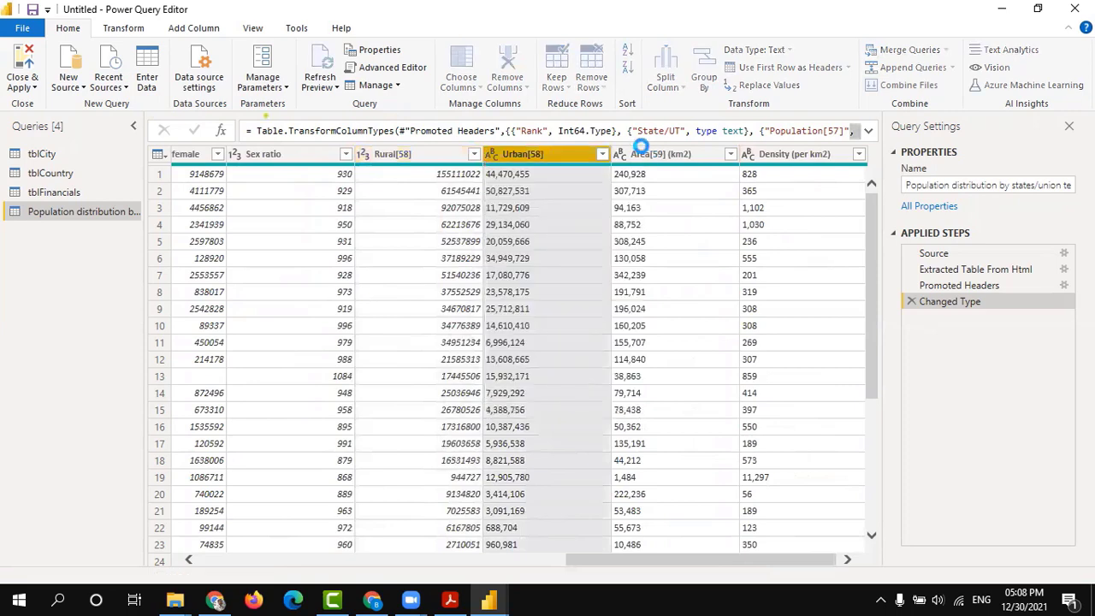
# - Set the data type of the Area[59] (km2) and Density (per km2) columns to Whole Number
pyautogui.click(630, 156)
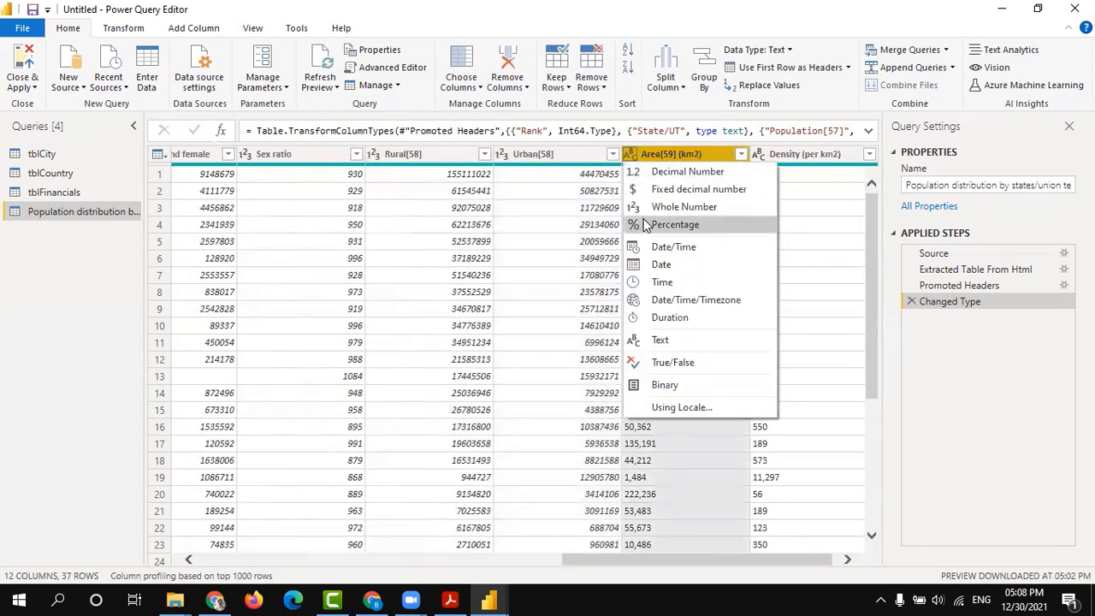
pyautogui.click(650, 210)
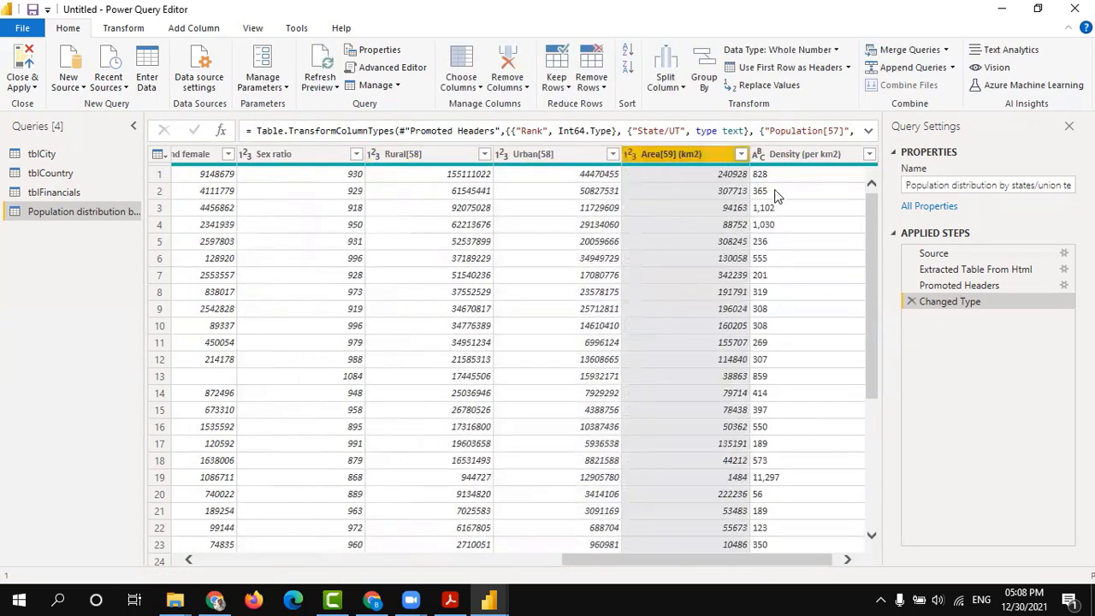
pyautogui.click(776, 159)
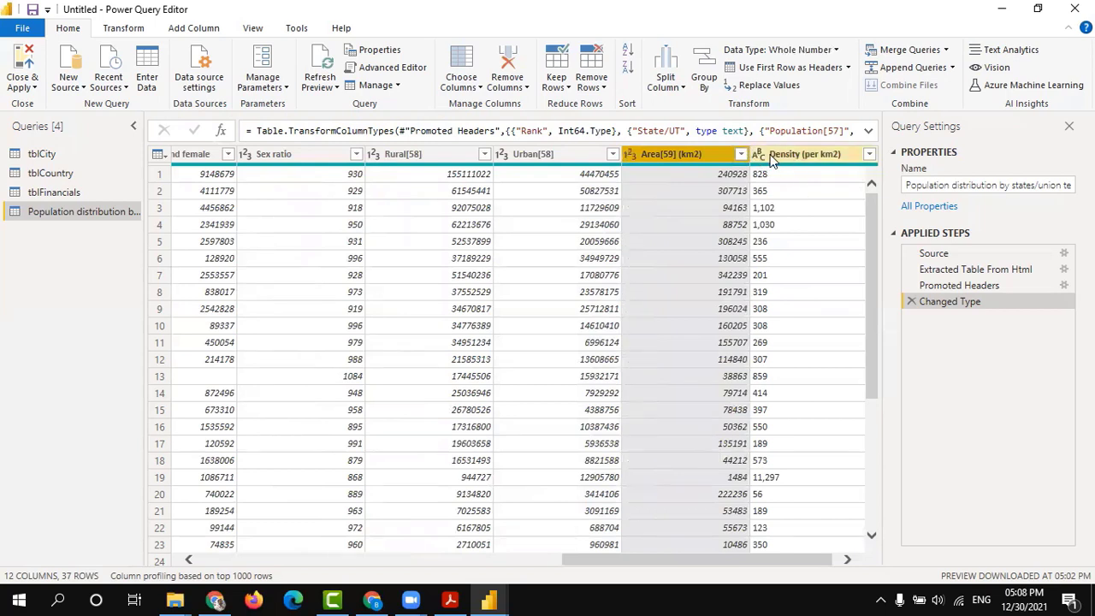
pyautogui.click(744, 153)
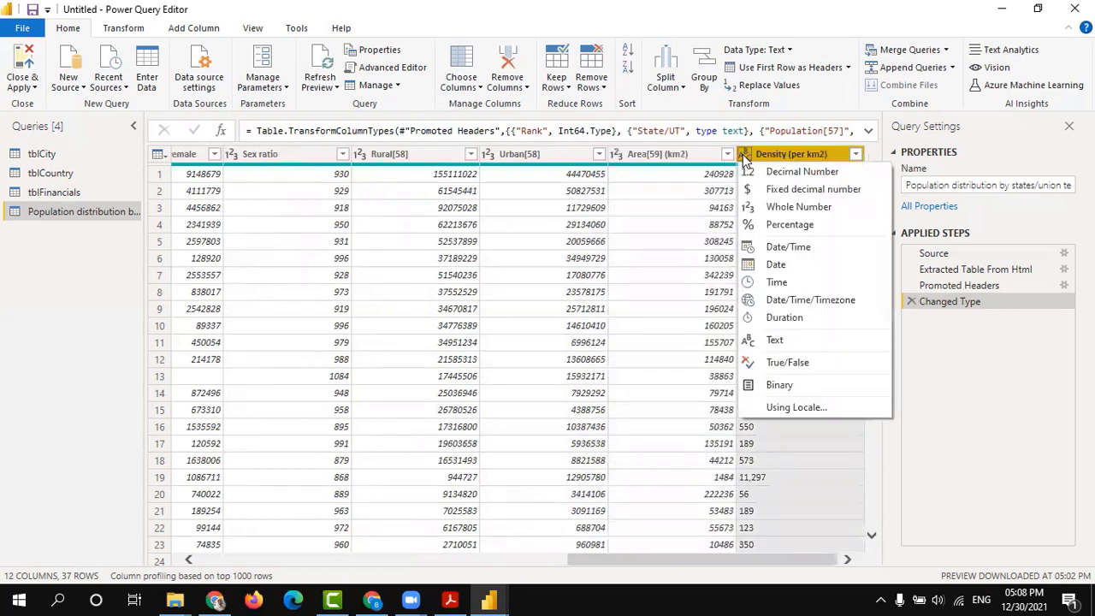
pyautogui.click(775, 210)
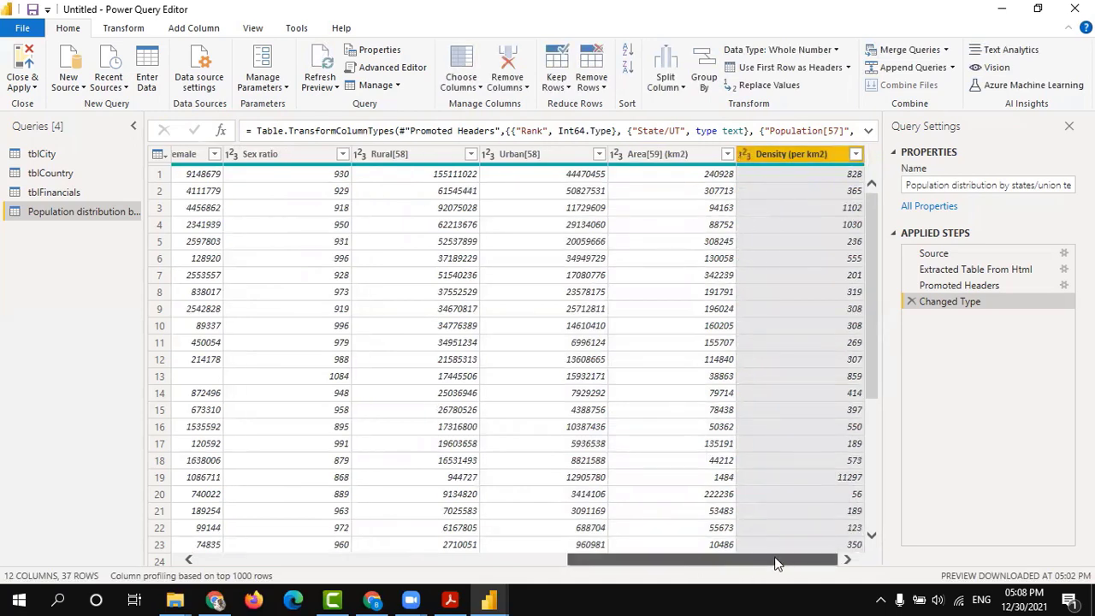
# - Inspect the details of the error in row 37 of the Rank column, and delete the applied step this adds
pyautogui.moveTo(691, 565); pyautogui.dragTo(300, 558)
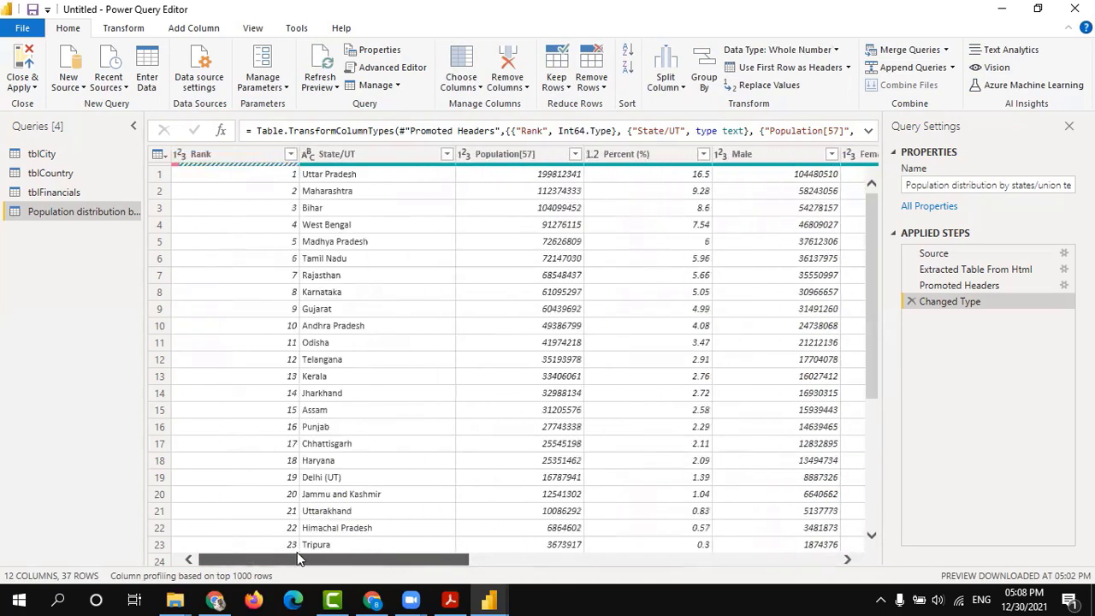
pyautogui.scroll(-5, 332, 374)
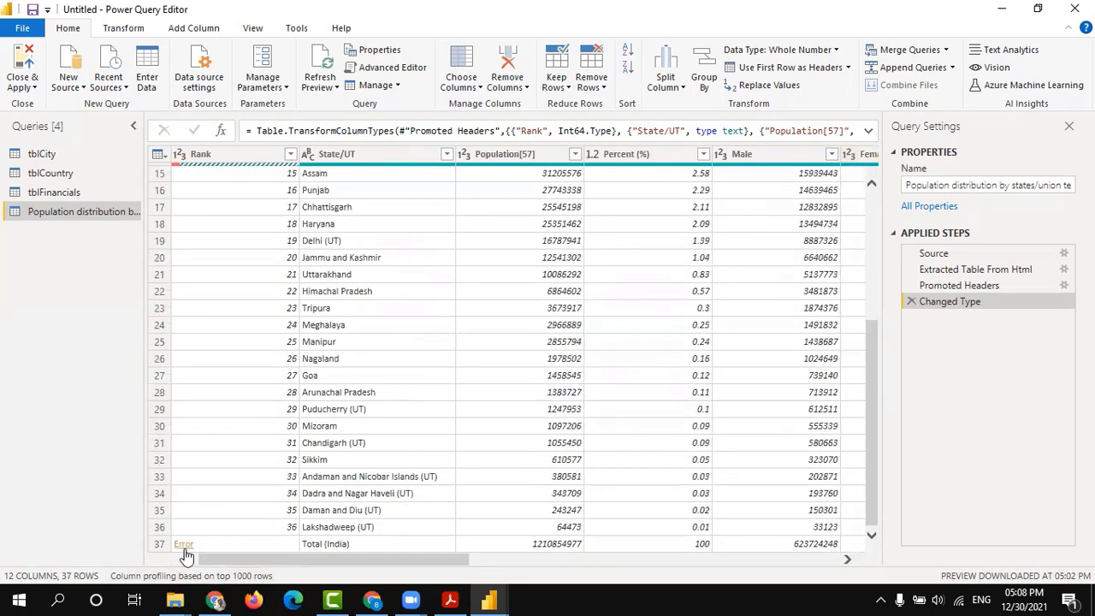
pyautogui.click(182, 544)
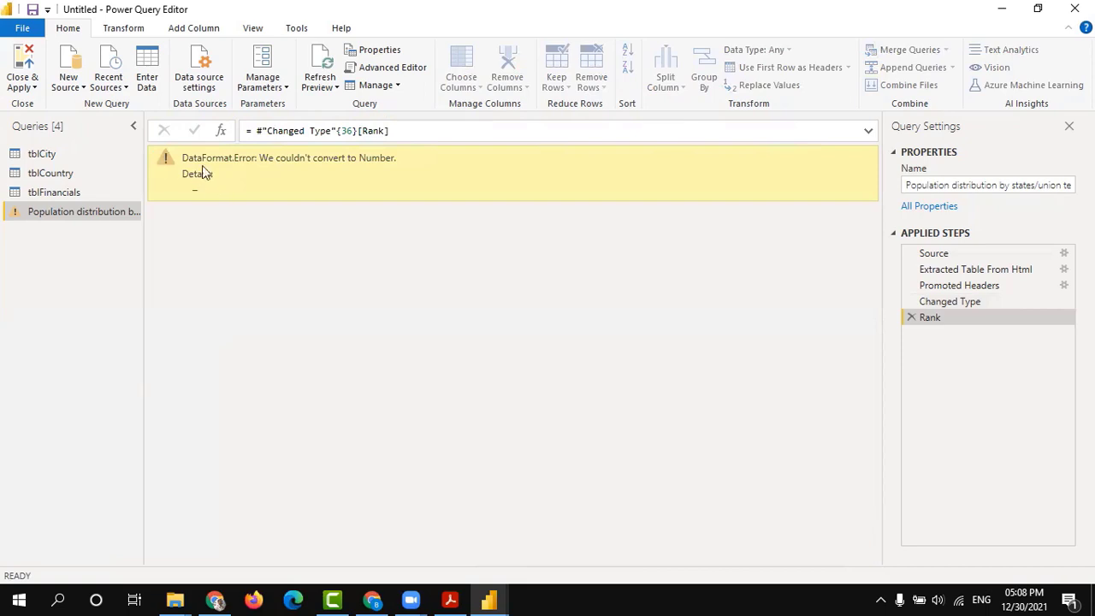
pyautogui.click(910, 319)
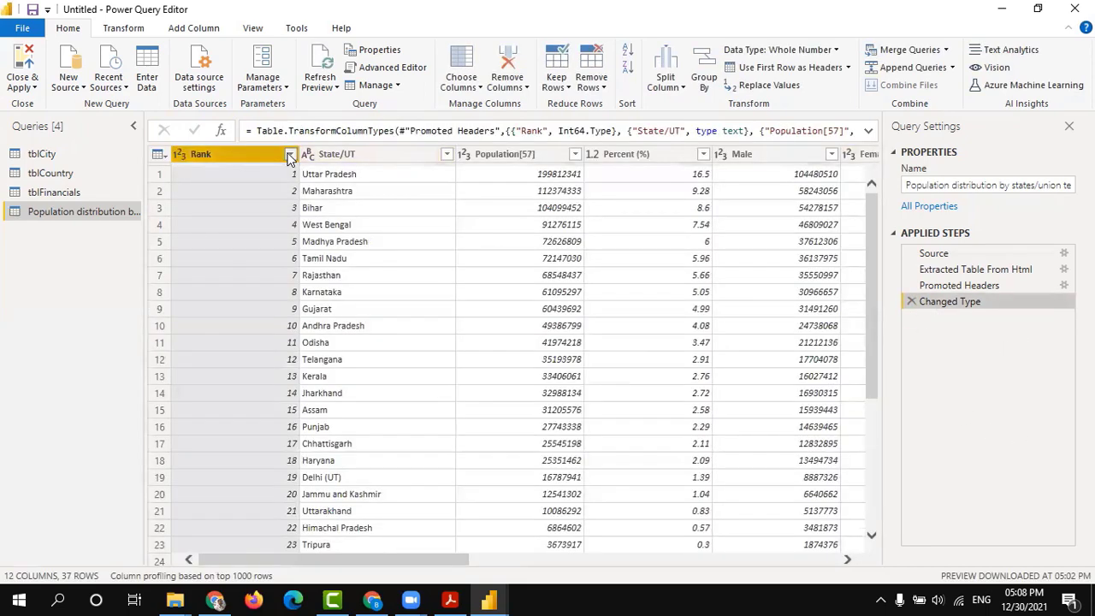
# - Search the Rank column's filter values for "error", and close the filter without applying it
pyautogui.click(291, 154)
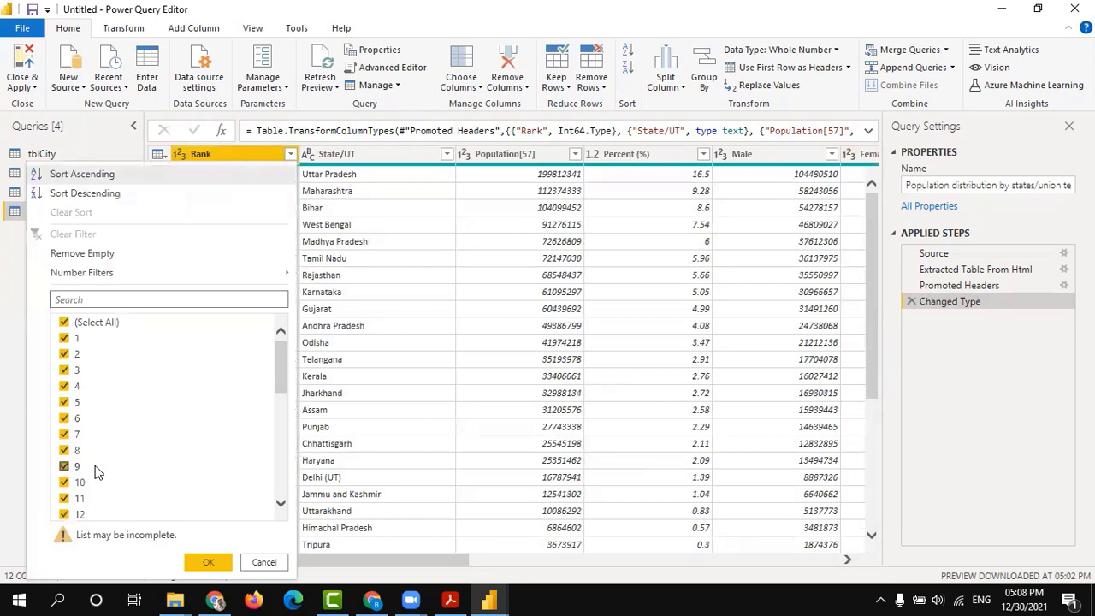
pyautogui.scroll(-8, 98, 473)
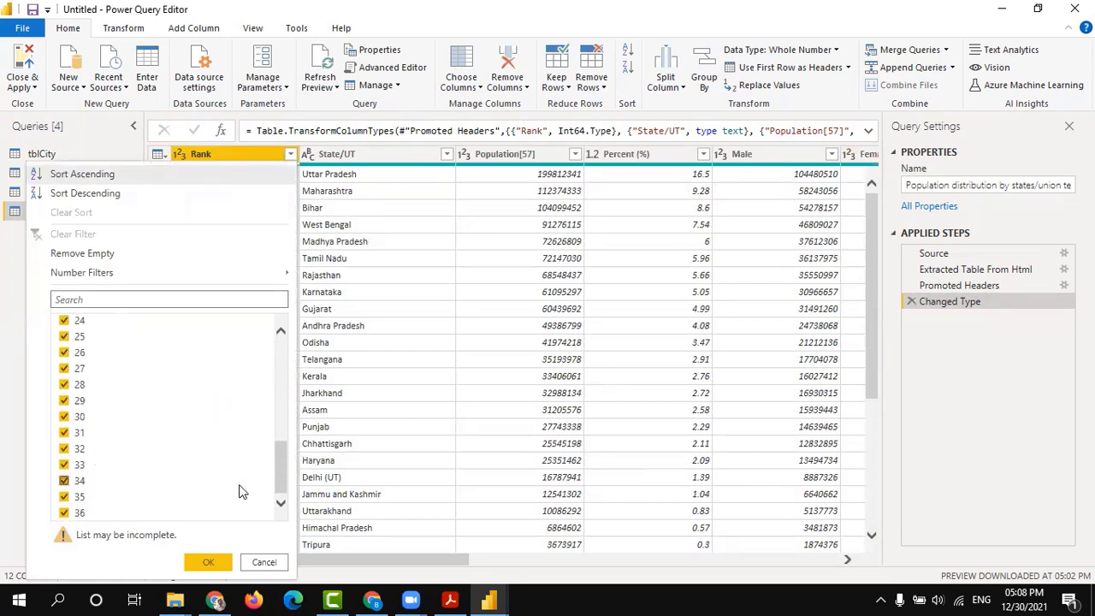
pyautogui.click(134, 296)
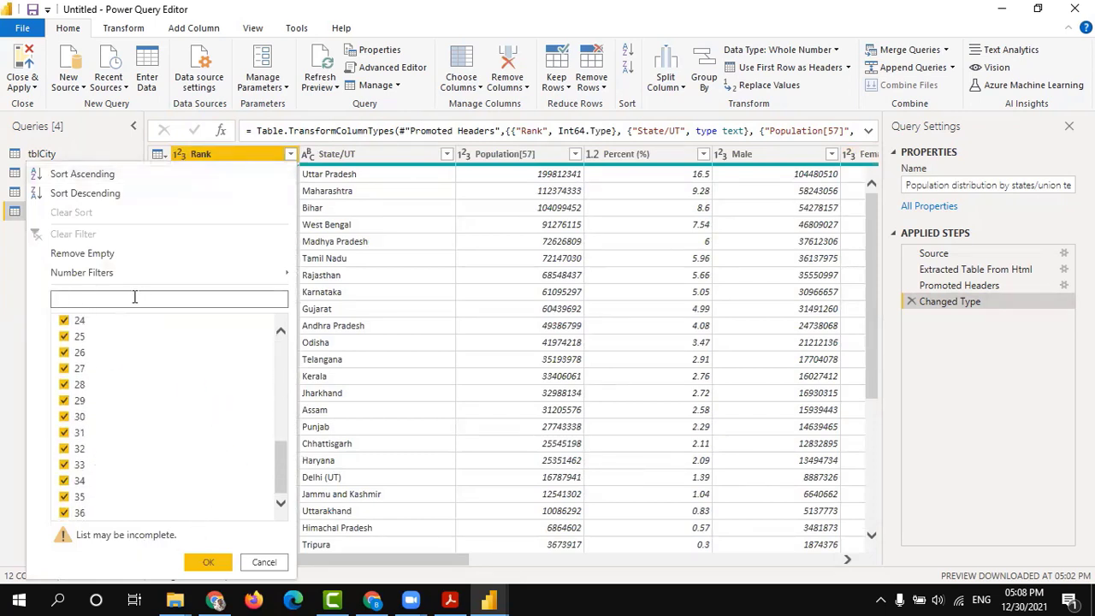
pyautogui.write('error')
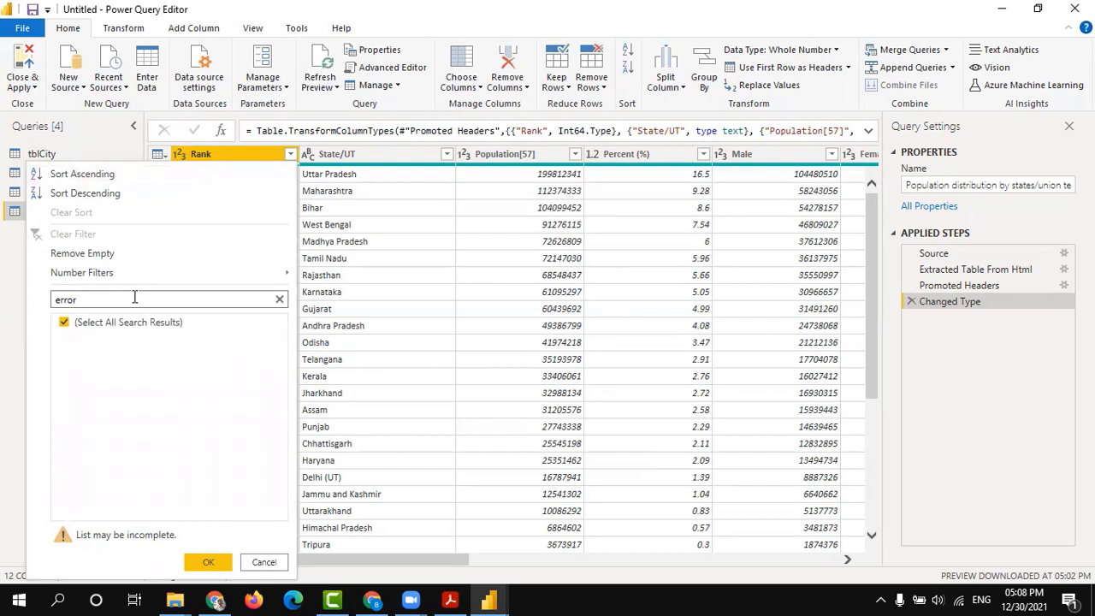
pyautogui.click(264, 562)
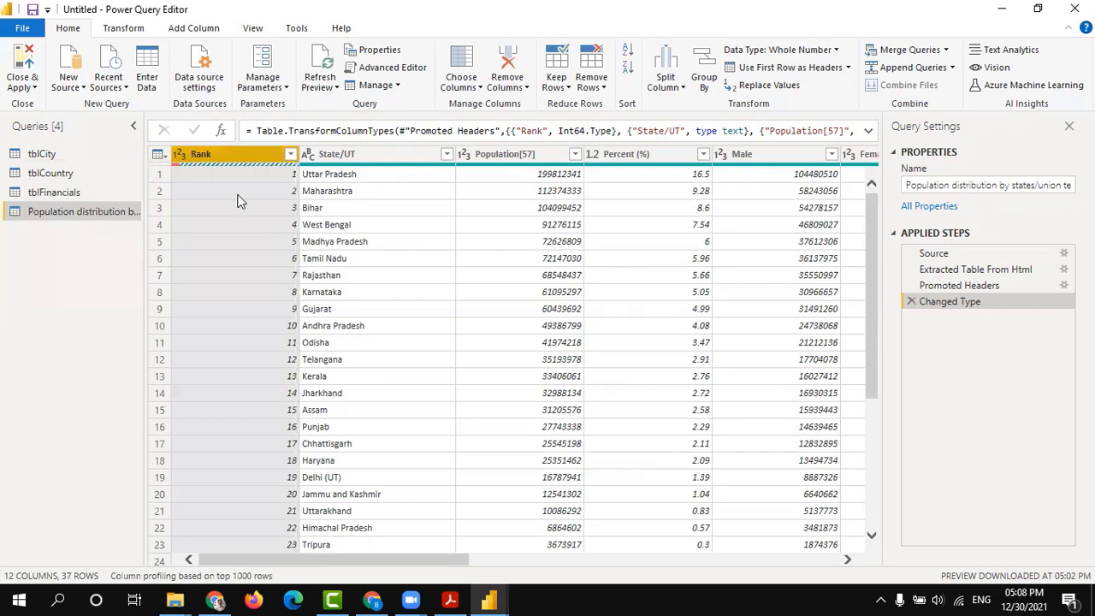
# - Examine the rank entry of the Total (India) row in Chrome's Demographics of India page, and return to Power Query Editor
pyautogui.scroll(-5, 273, 457)
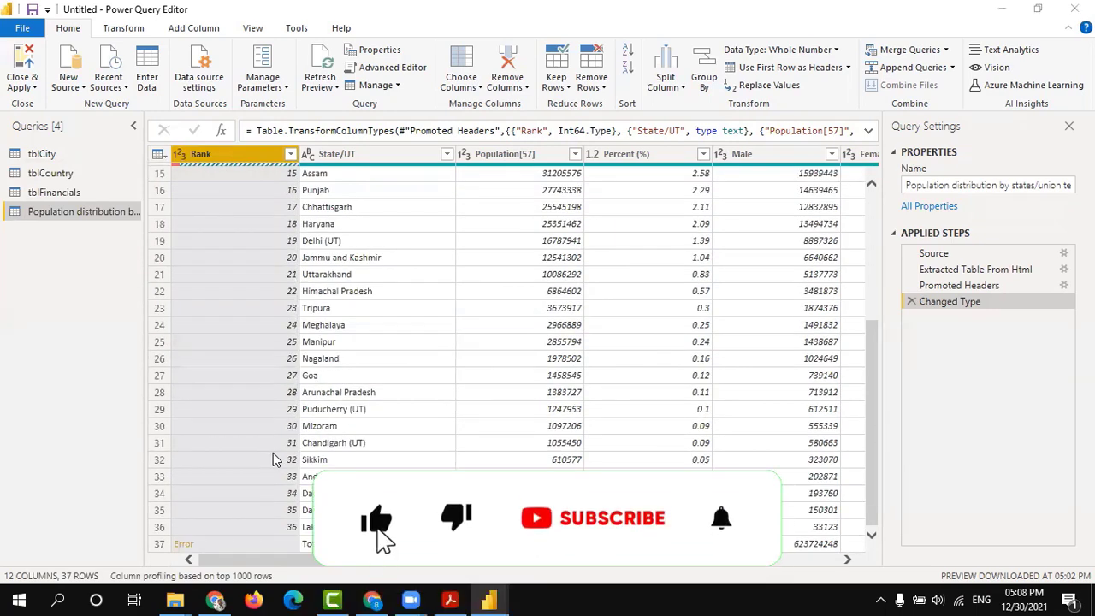
pyautogui.hotkey('alt', 'Tab')
pyautogui.hotkey('alt', 'Tab')
pyautogui.hotkey('alt', 'Tab')
pyautogui.press('Tab')
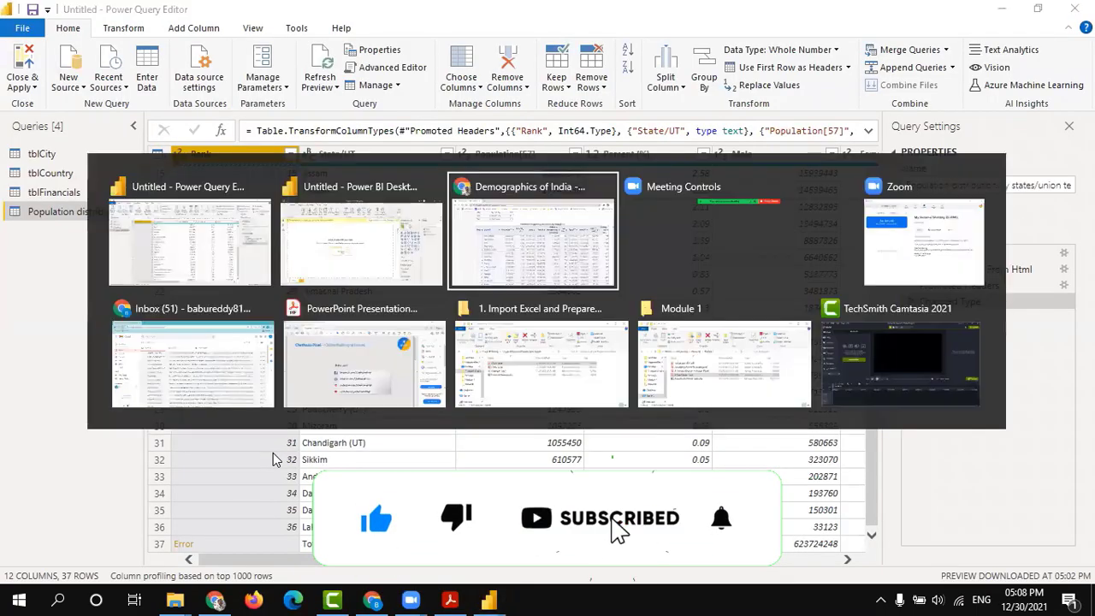
pyautogui.scroll(-5, 357, 406)
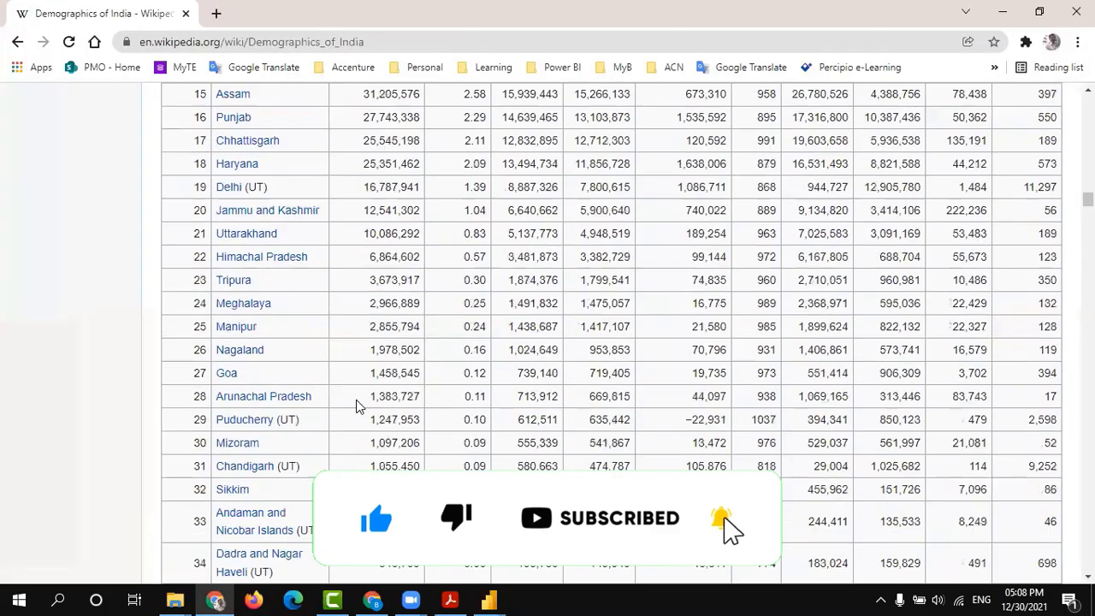
pyautogui.scroll(-6, 358, 406)
pyautogui.scroll(4, 359, 396)
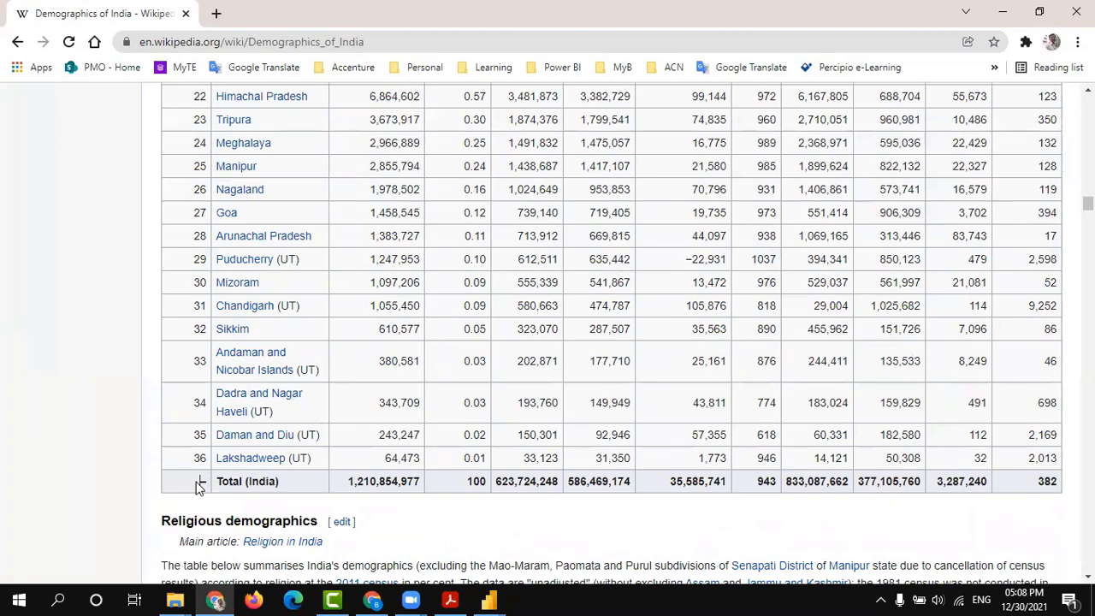
pyautogui.moveTo(198, 484); pyautogui.dragTo(205, 482)
pyautogui.moveTo(220, 481); pyautogui.dragTo(309, 488)
pyautogui.hotkey('alt', 'Tab')
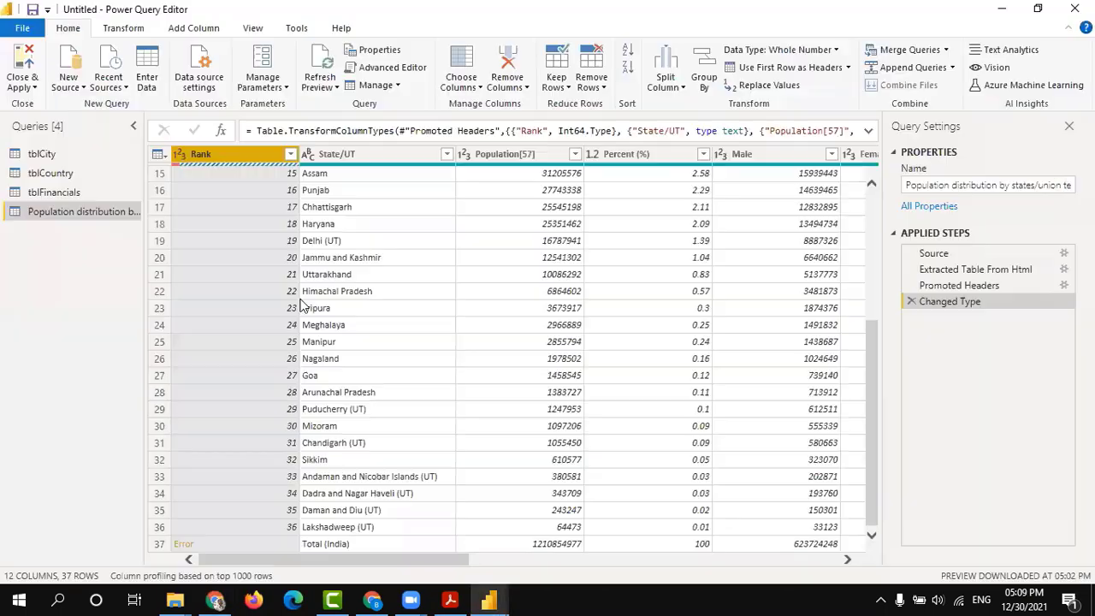
# - Try filtering Total (India) out of the State/UT column, and delete the resulting Filtered Rows step
pyautogui.scroll(5, 300, 305)
pyautogui.click(450, 154)
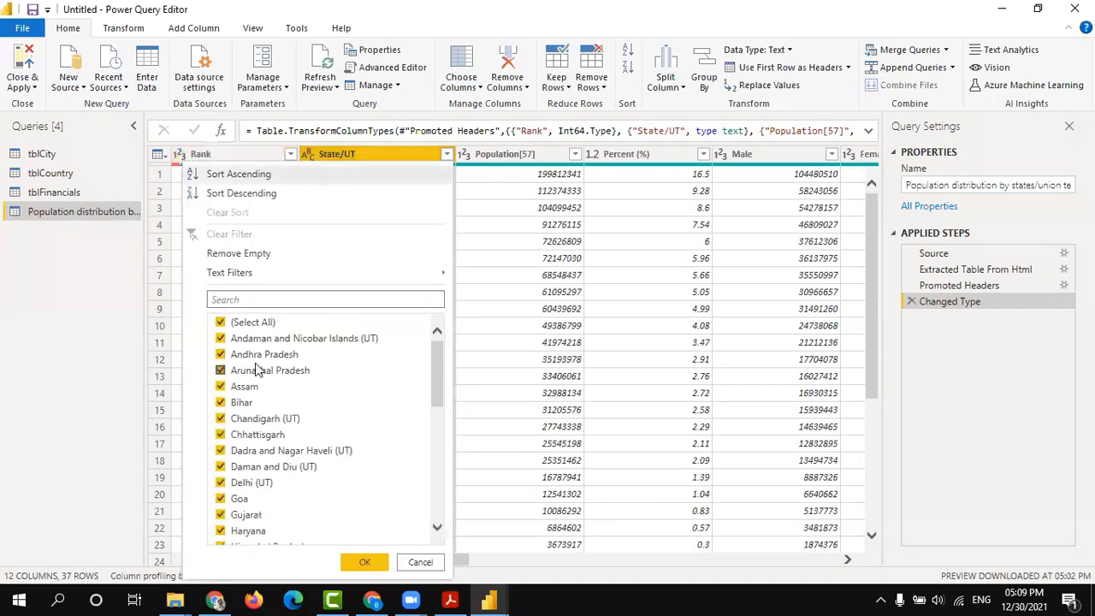
pyautogui.click(255, 324)
pyautogui.click(255, 324)
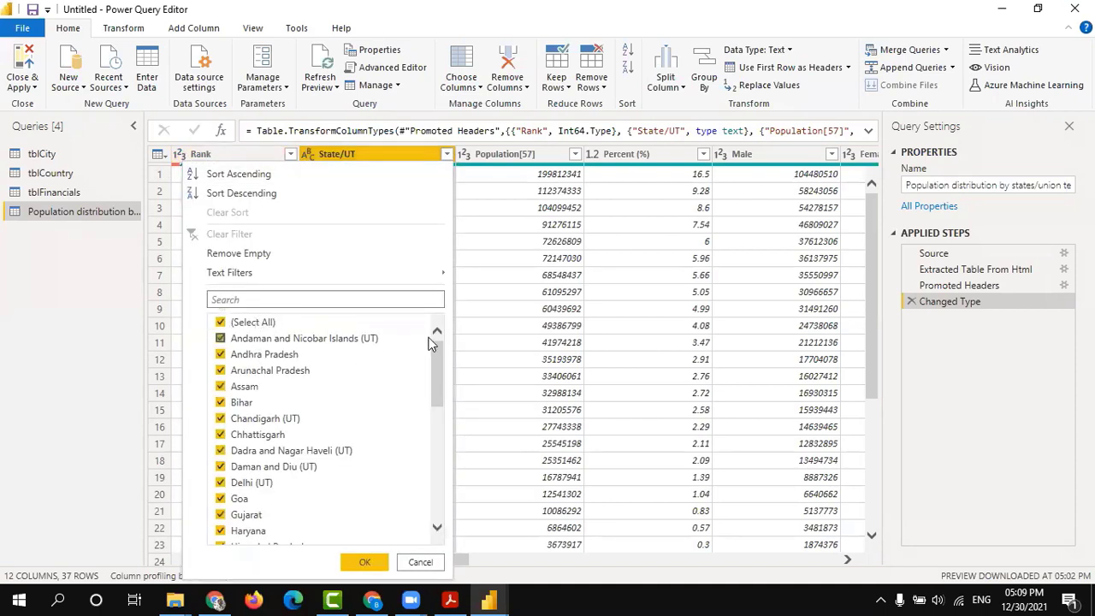
pyautogui.moveTo(433, 358); pyautogui.dragTo(440, 504)
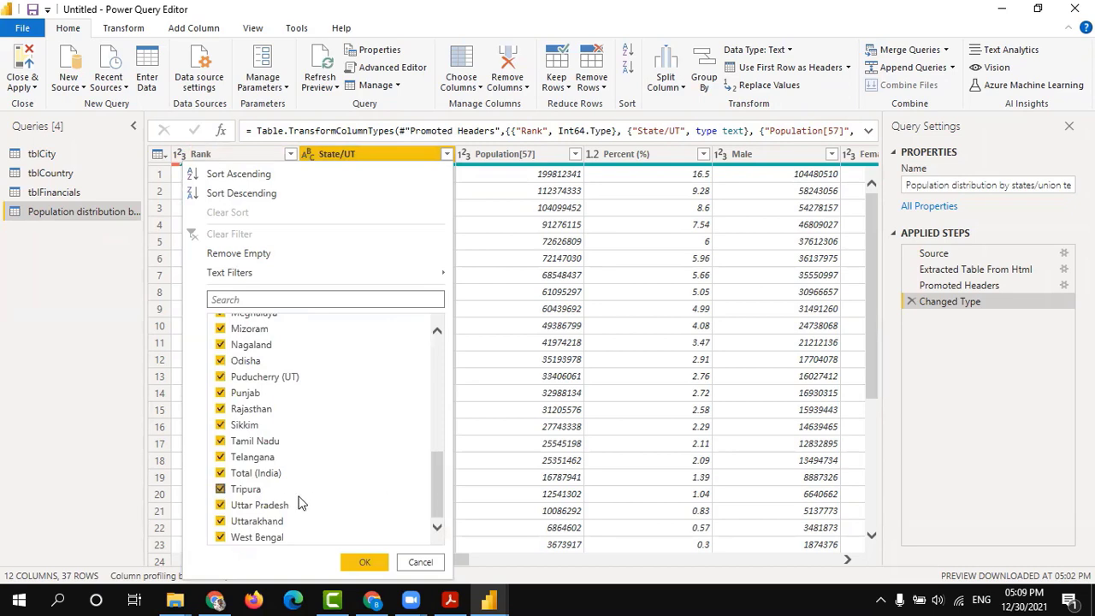
pyautogui.click(221, 473)
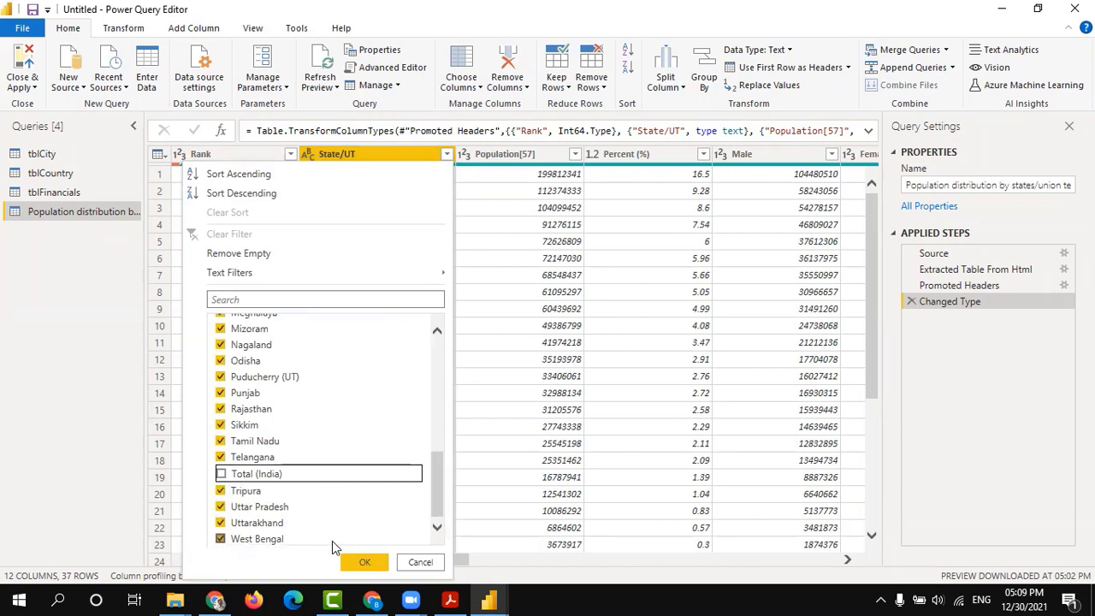
pyautogui.click(364, 562)
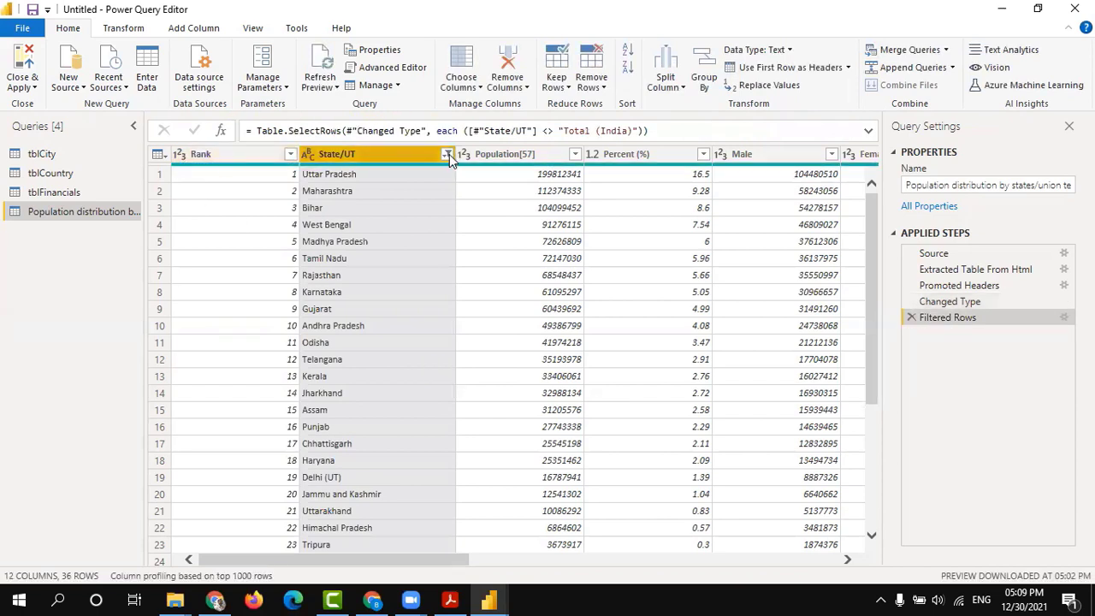
pyautogui.click(909, 318)
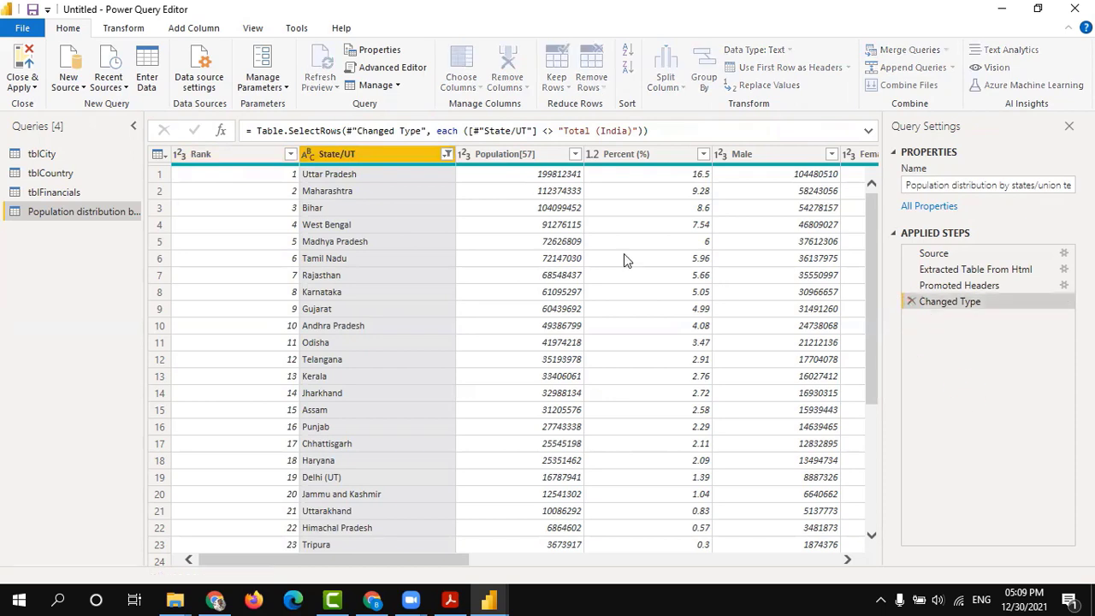
# - Examine the Rank column's summary of valid, error and empty values
pyautogui.click(243, 206)
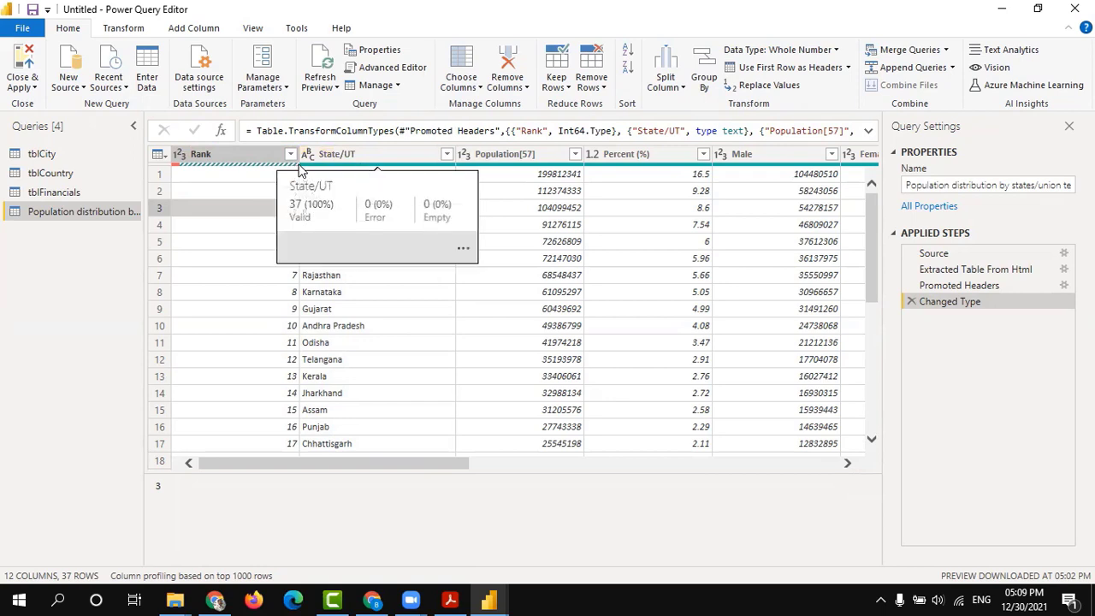
pyautogui.moveTo(233, 167)
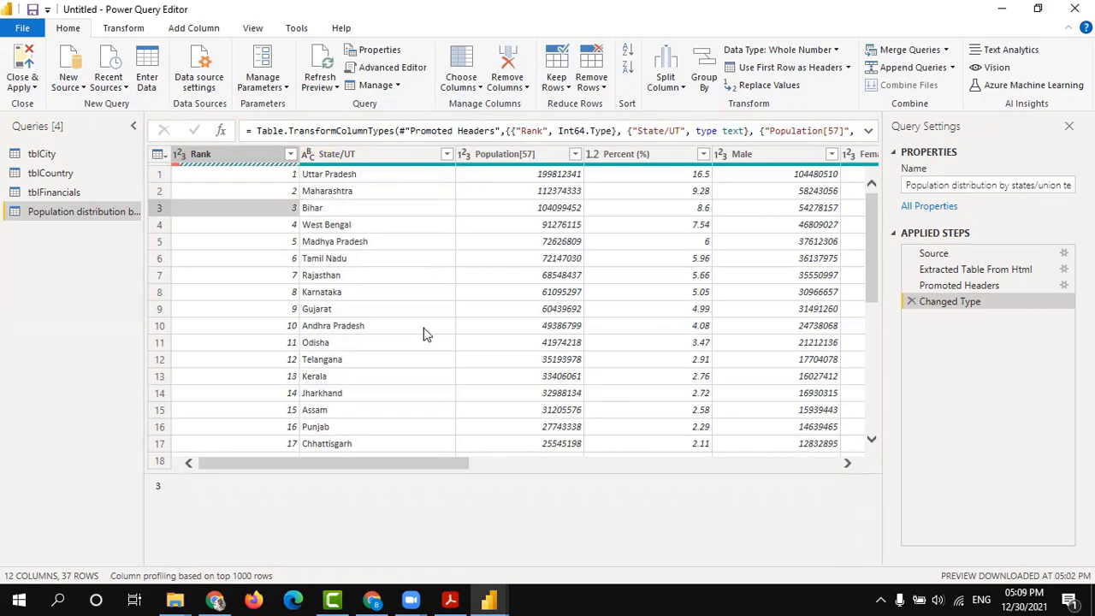
# - Examine the Total (India) row of the population table on Chrome's Demographics of India page, and return to Power Query Editor
pyautogui.click(62, 501)
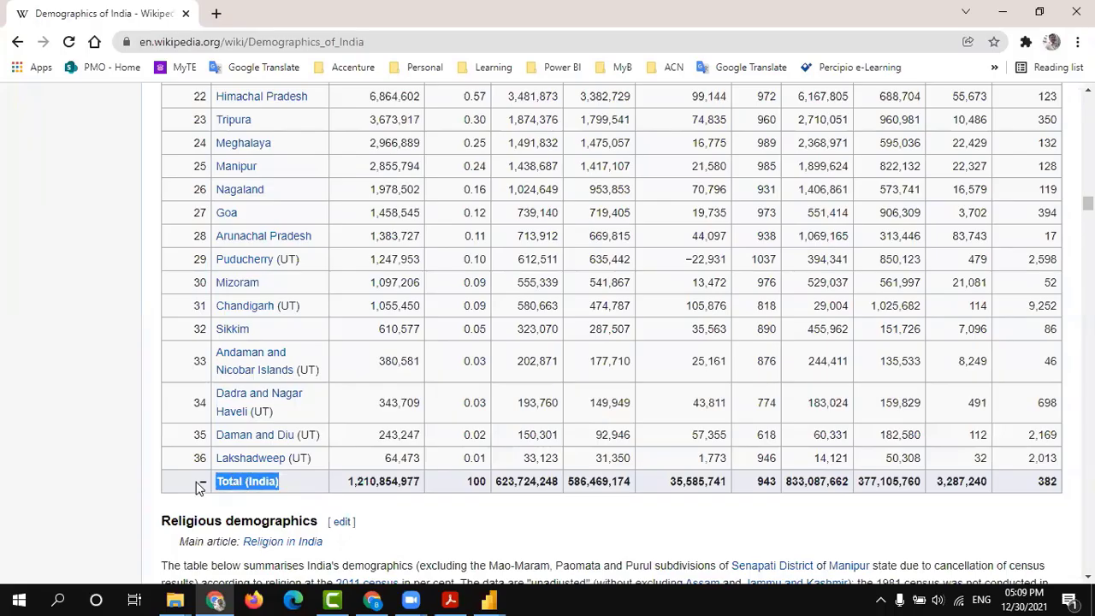
pyautogui.moveTo(195, 486); pyautogui.dragTo(206, 484)
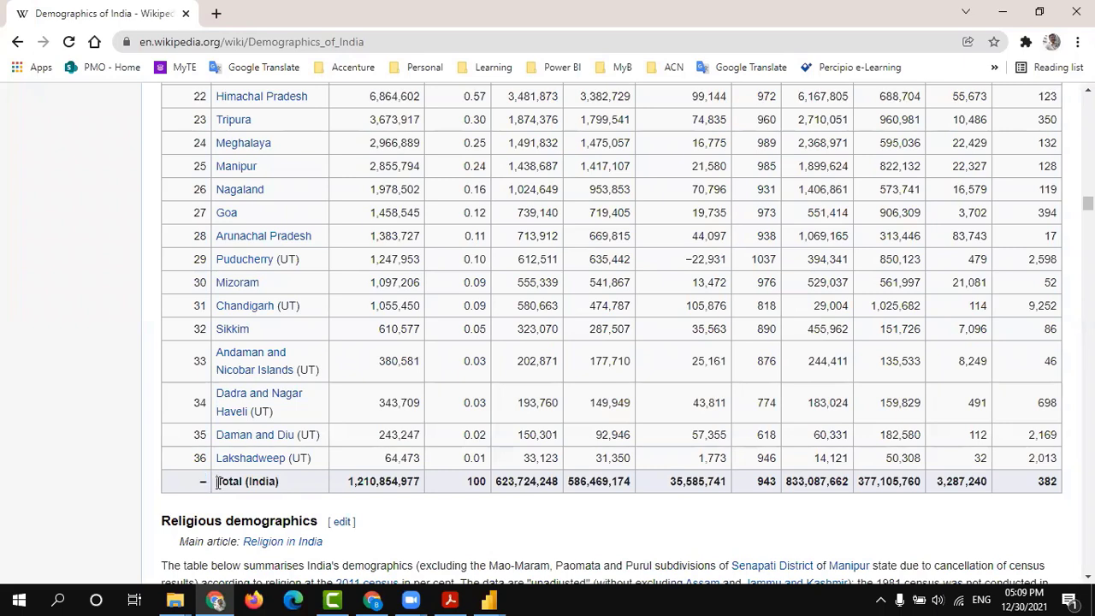
pyautogui.moveTo(218, 483); pyautogui.dragTo(809, 484)
pyautogui.hotkey('alt', 'Tab')
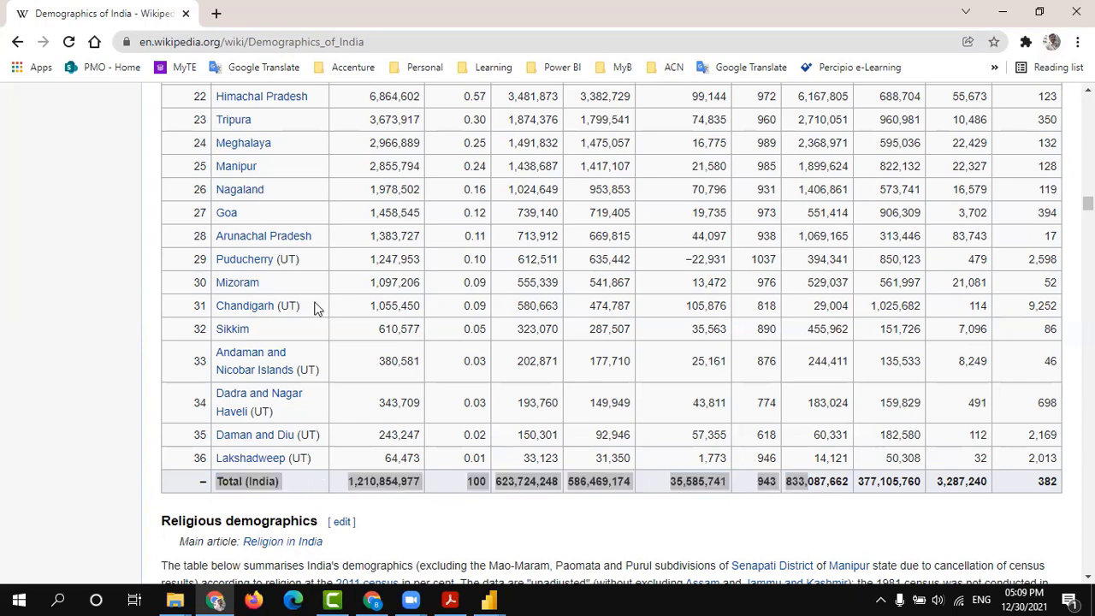
# - Filter Total (India) out of the State/UT column, and close Power Query Editor with the changes applied
pyautogui.click(447, 155)
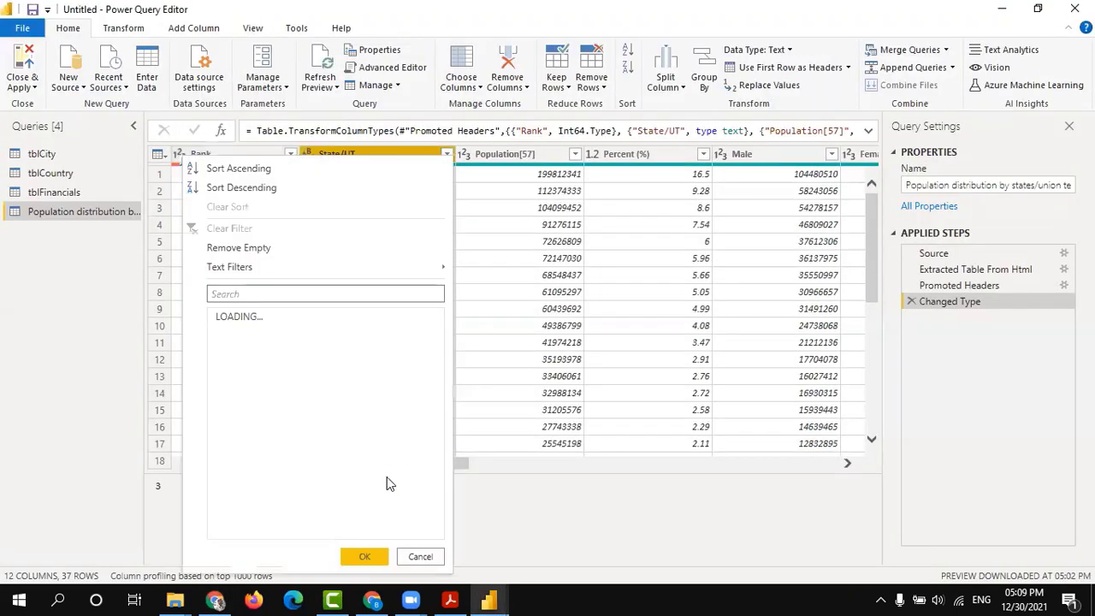
pyautogui.scroll(-6, 257, 531)
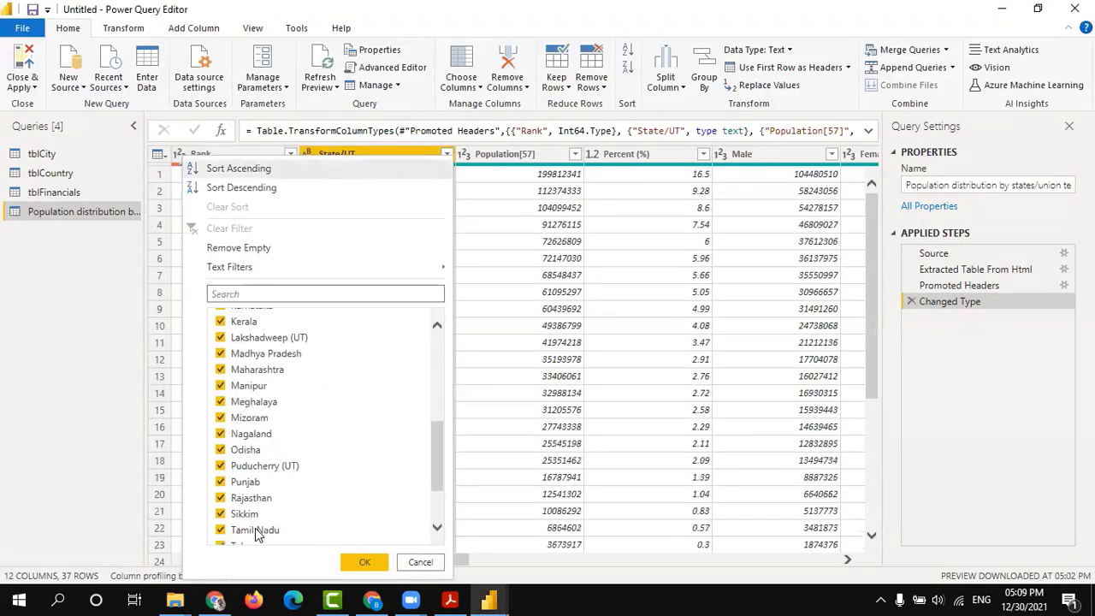
pyautogui.scroll(-2, 246, 428)
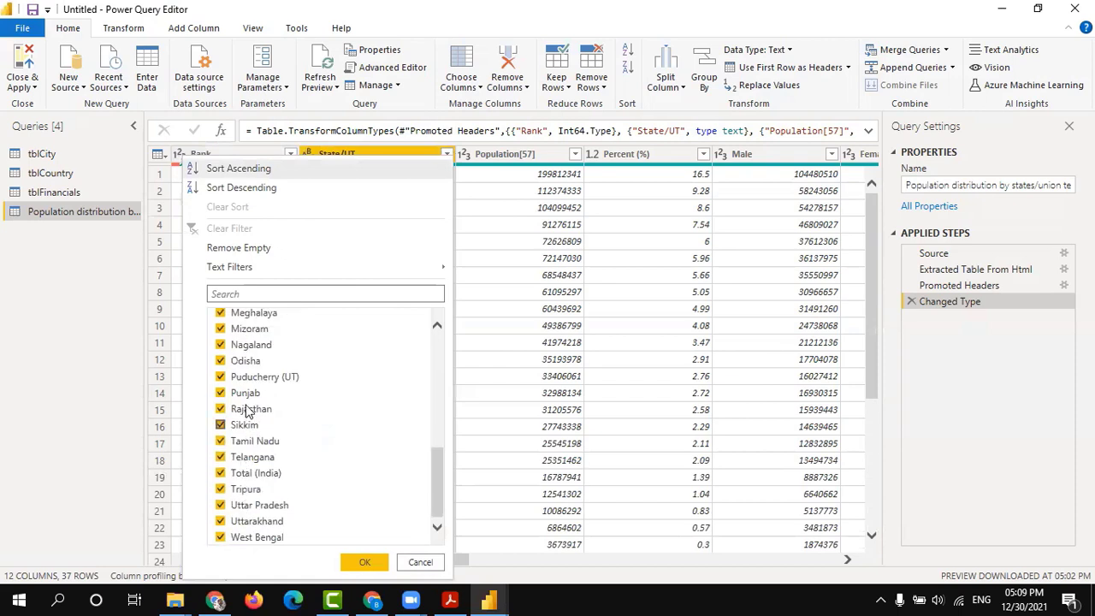
pyautogui.click(236, 477)
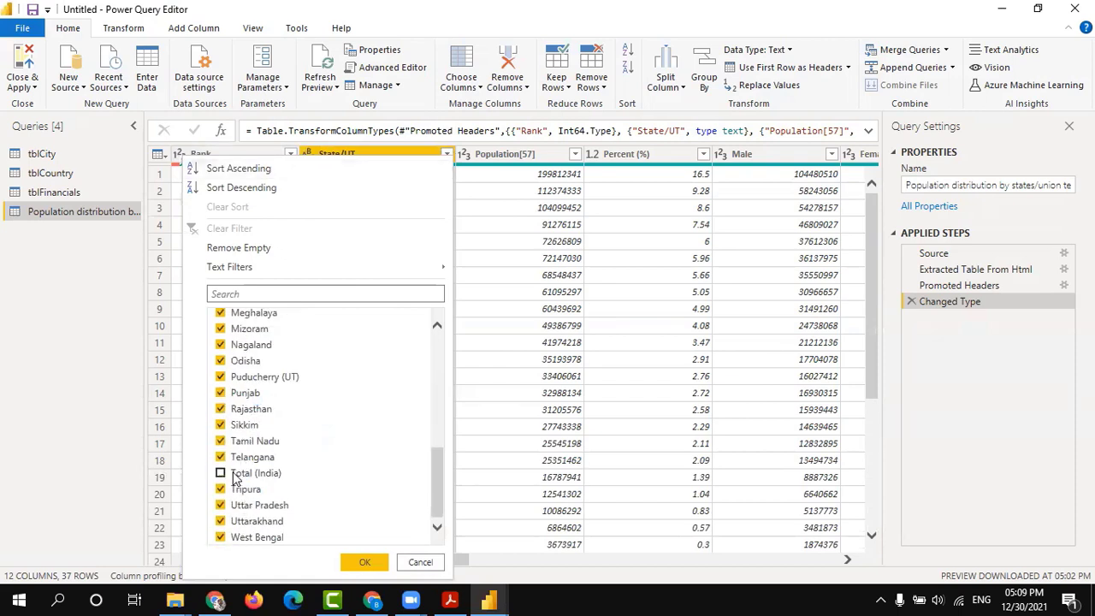
pyautogui.click(363, 562)
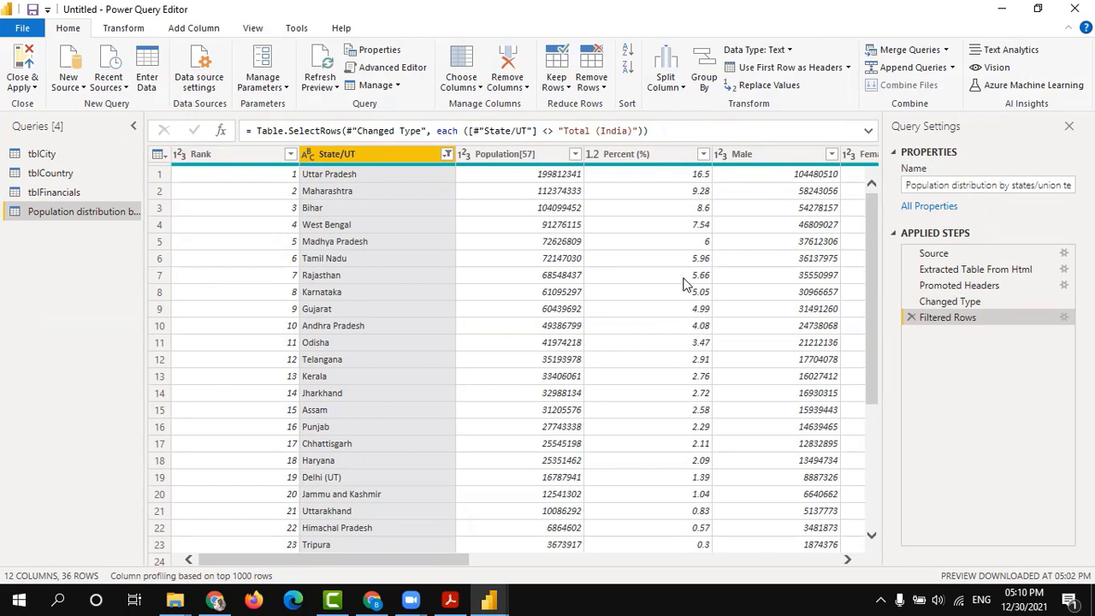
pyautogui.click(24, 64)
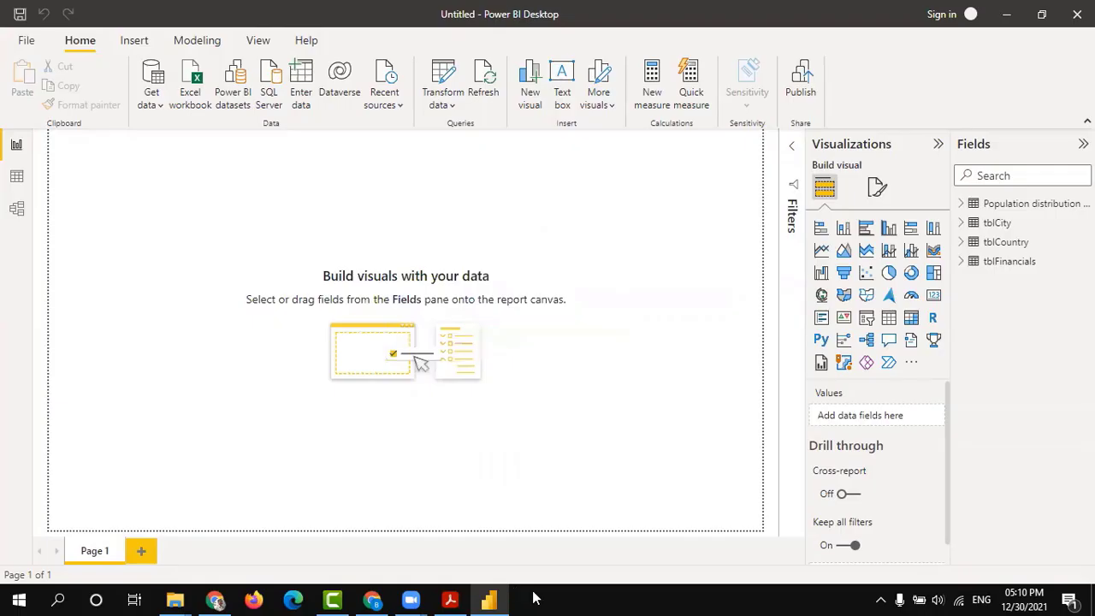
# - Compare the Total (India) row with the state rows above it on the Wikipedia page in Chrome, and return to Power BI Desktop
pyautogui.click(500, 598)
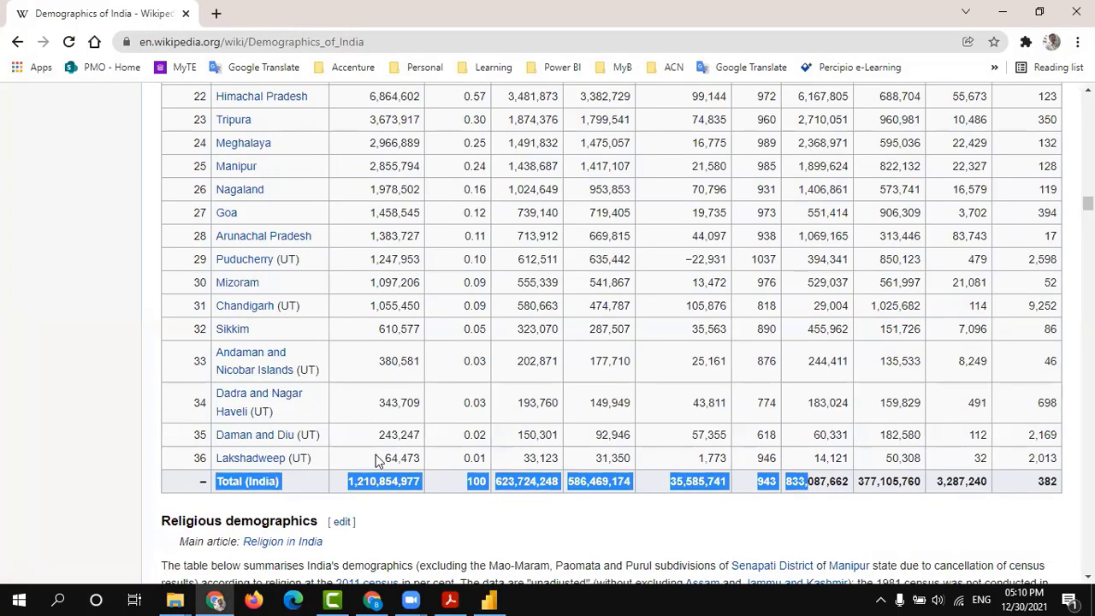
pyautogui.scroll(-1, 379, 460)
pyautogui.click(355, 389)
pyautogui.scroll(2, 247, 567)
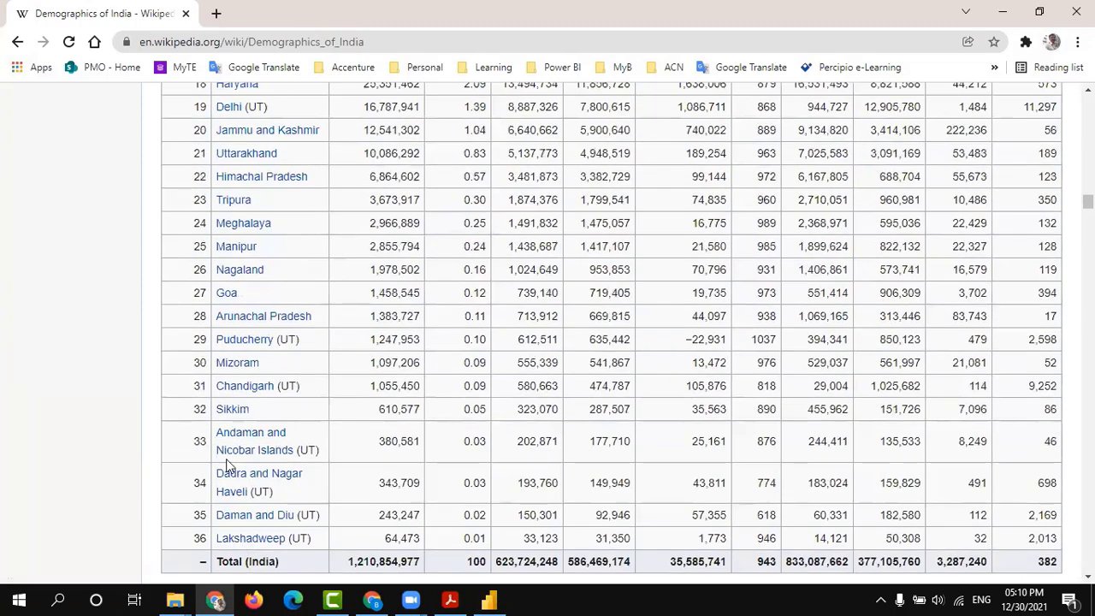
pyautogui.moveTo(217, 564); pyautogui.dragTo(436, 568)
pyautogui.click(480, 502)
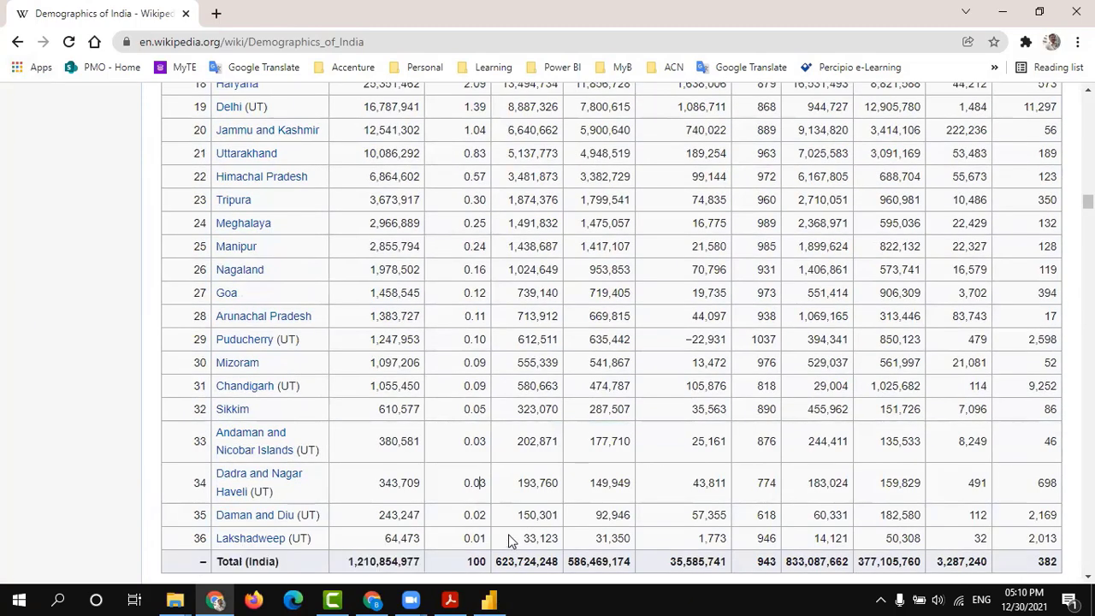
pyautogui.click(490, 599)
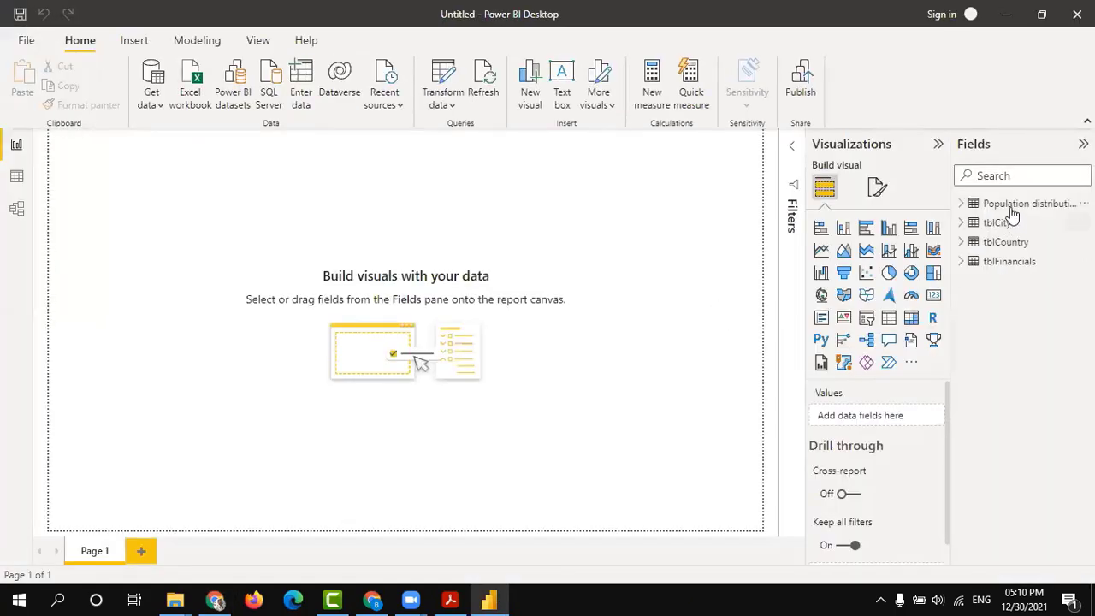
# - Expand the population table's fields, and insert an enlarged clustered column chart on Page 1
pyautogui.click(960, 203)
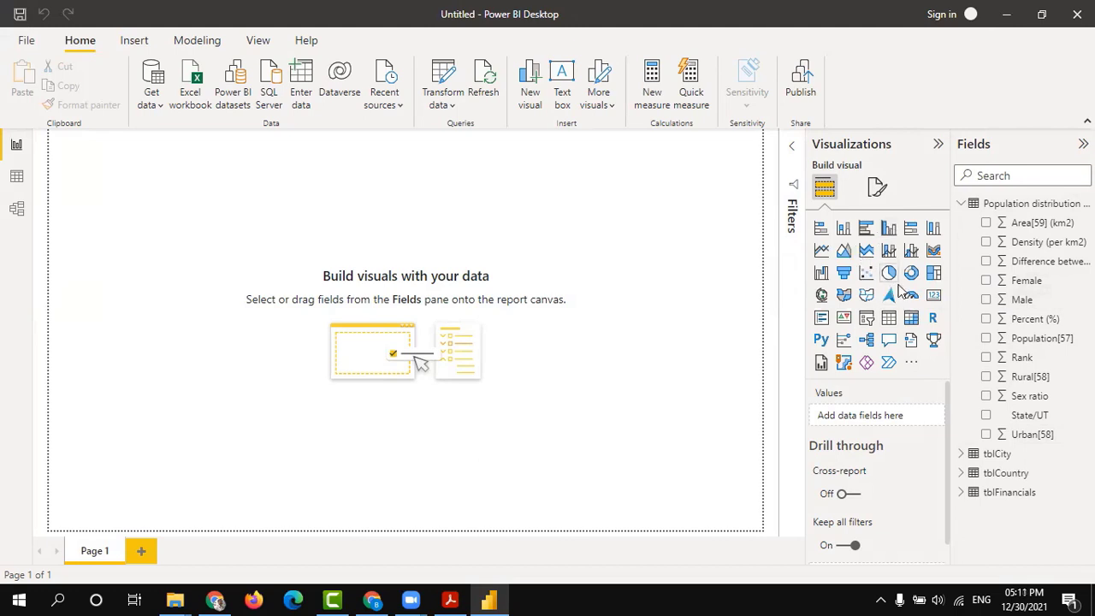
pyautogui.click(889, 229)
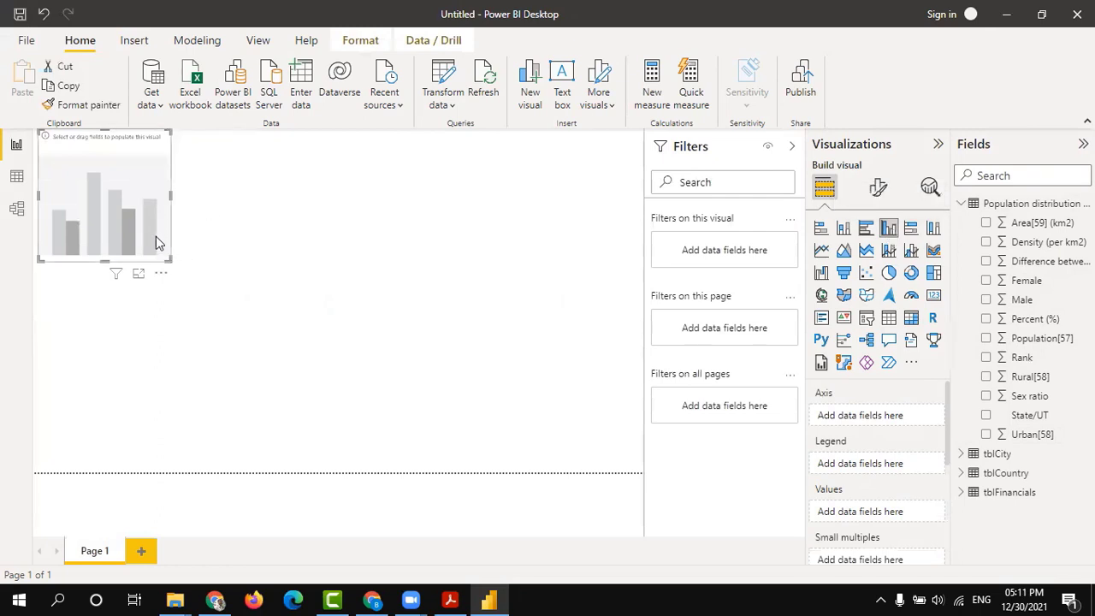
pyautogui.moveTo(162, 248); pyautogui.dragTo(343, 394)
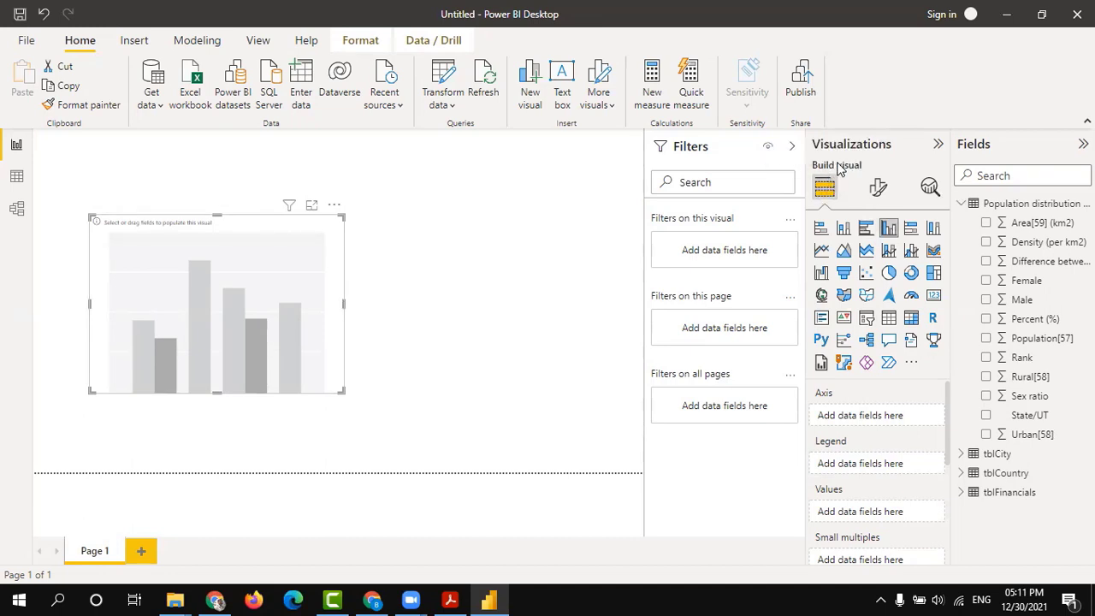
pyautogui.scroll(-1, 850, 416)
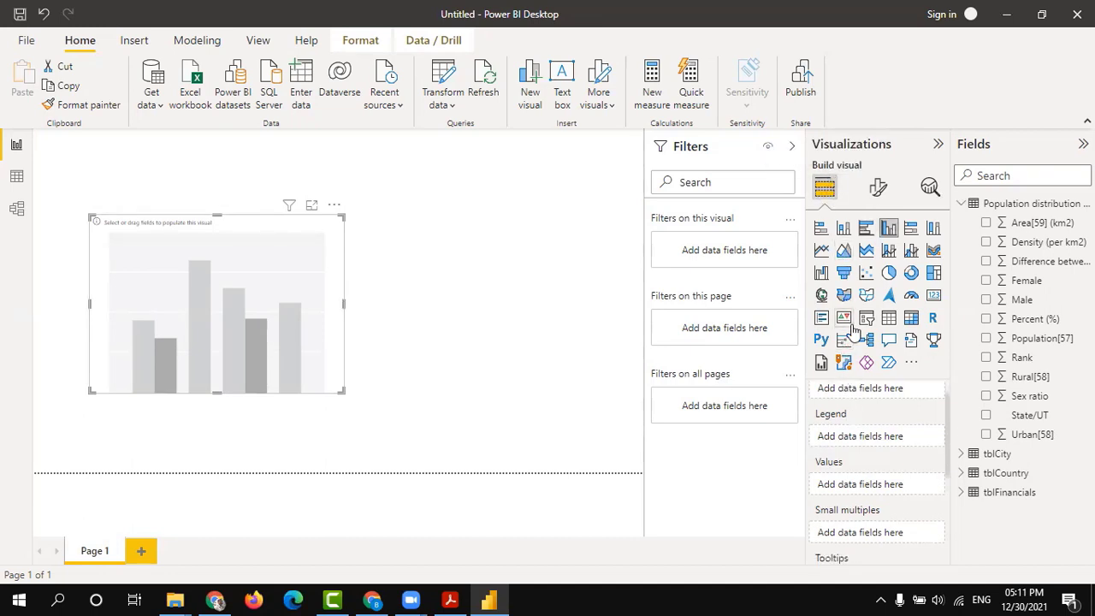
pyautogui.scroll(1, 843, 467)
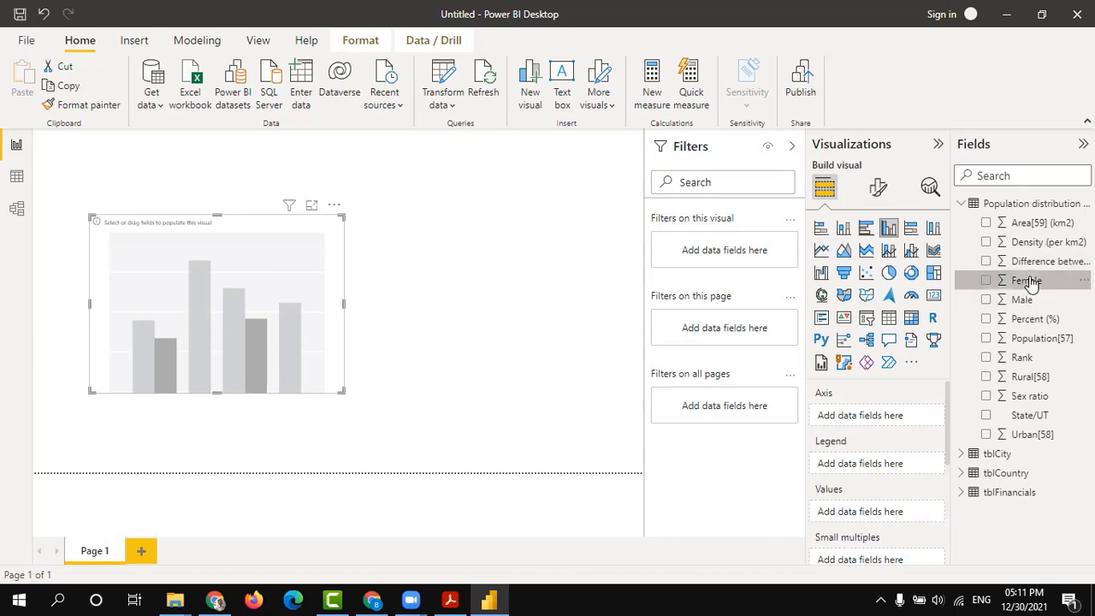
# - Plot Female and Male as the column chart's values, with State/UT on its axis
pyautogui.moveTo(1030, 284); pyautogui.dragTo(889, 513)
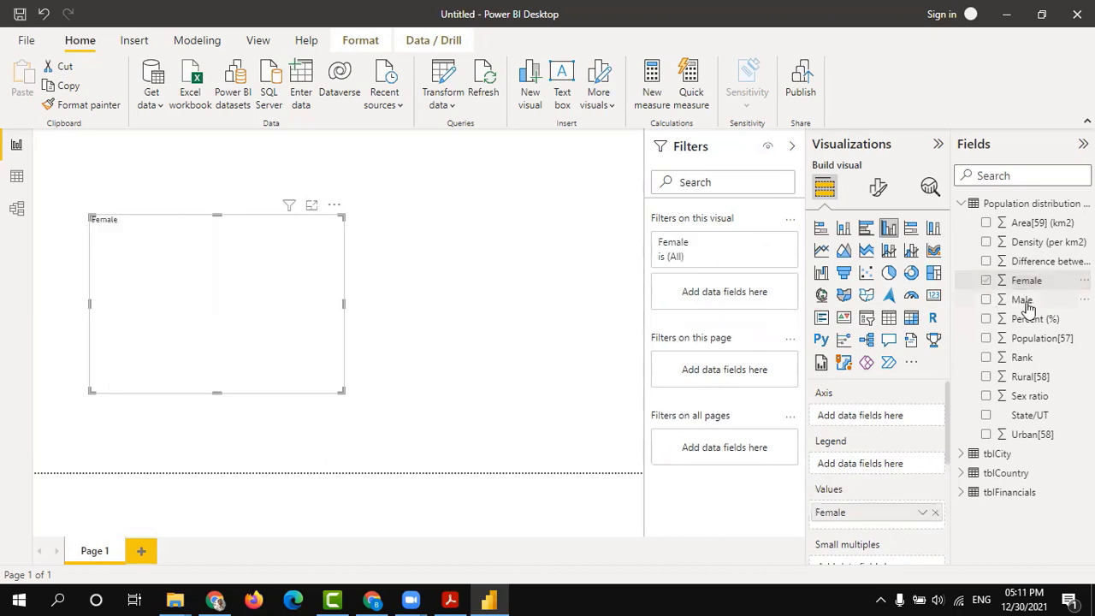
pyautogui.moveTo(1026, 305); pyautogui.dragTo(900, 531)
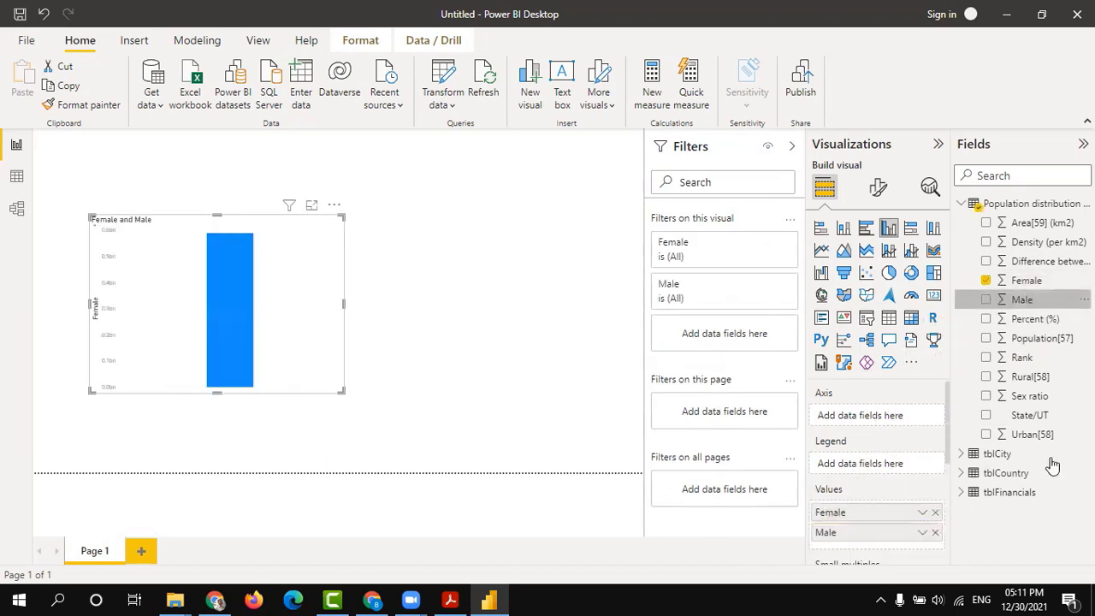
pyautogui.click(1018, 226)
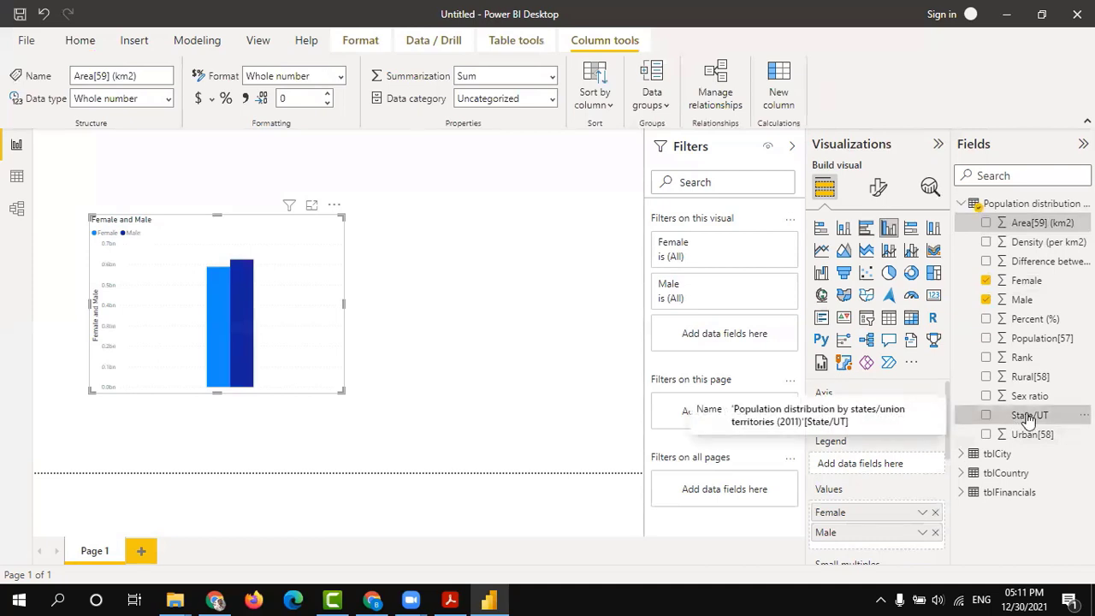
pyautogui.moveTo(1026, 416); pyautogui.dragTo(865, 420)
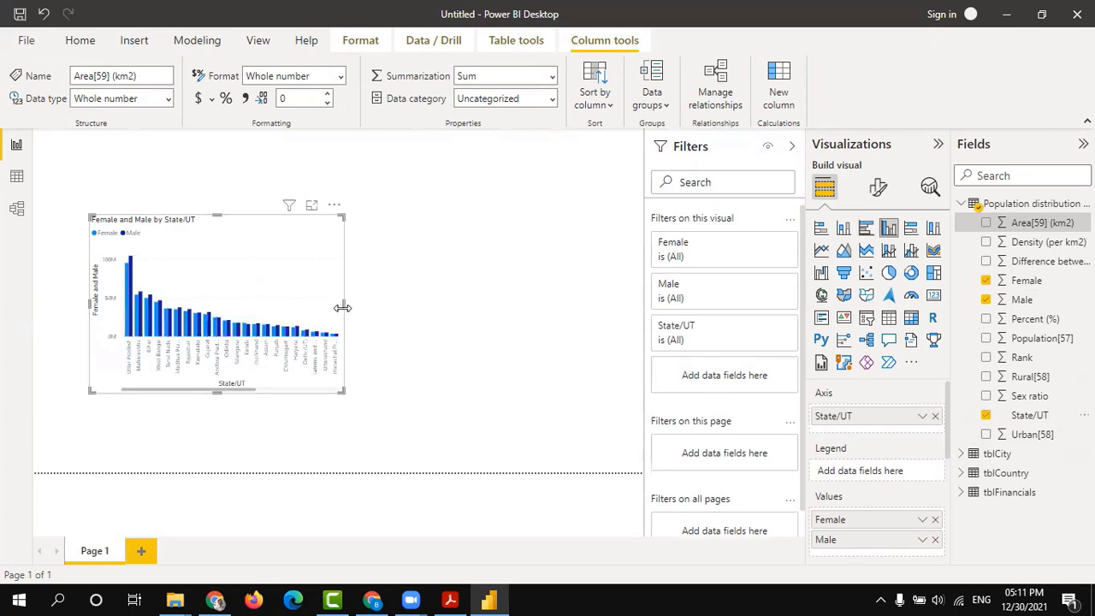
# - Stretch the column chart across the page width and down to the page's lower edge
pyautogui.moveTo(343, 307); pyautogui.dragTo(619, 306)
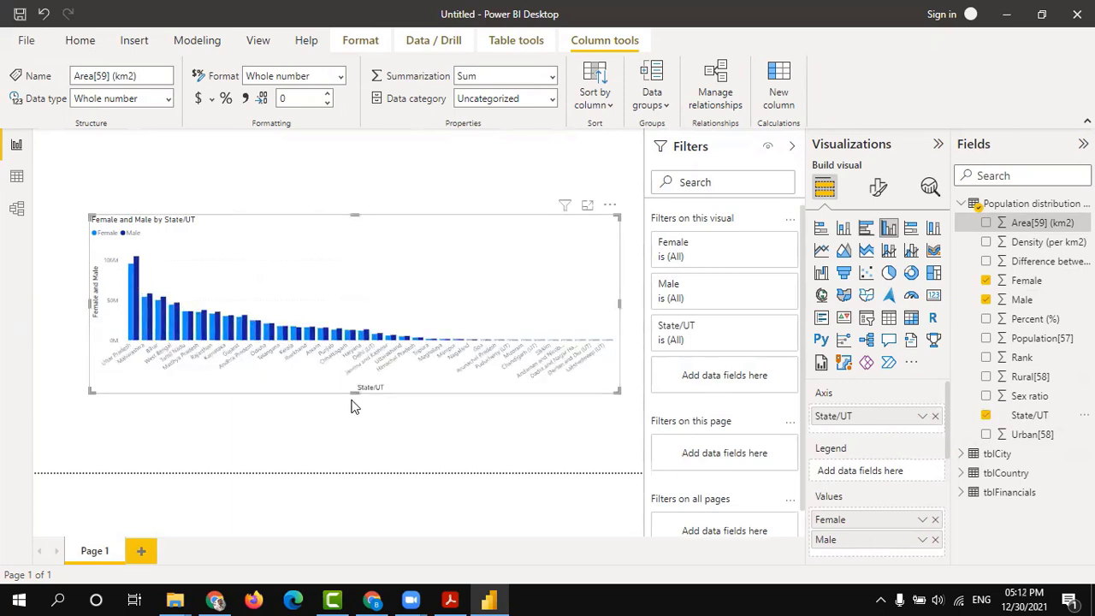
pyautogui.moveTo(88, 302); pyautogui.dragTo(39, 303)
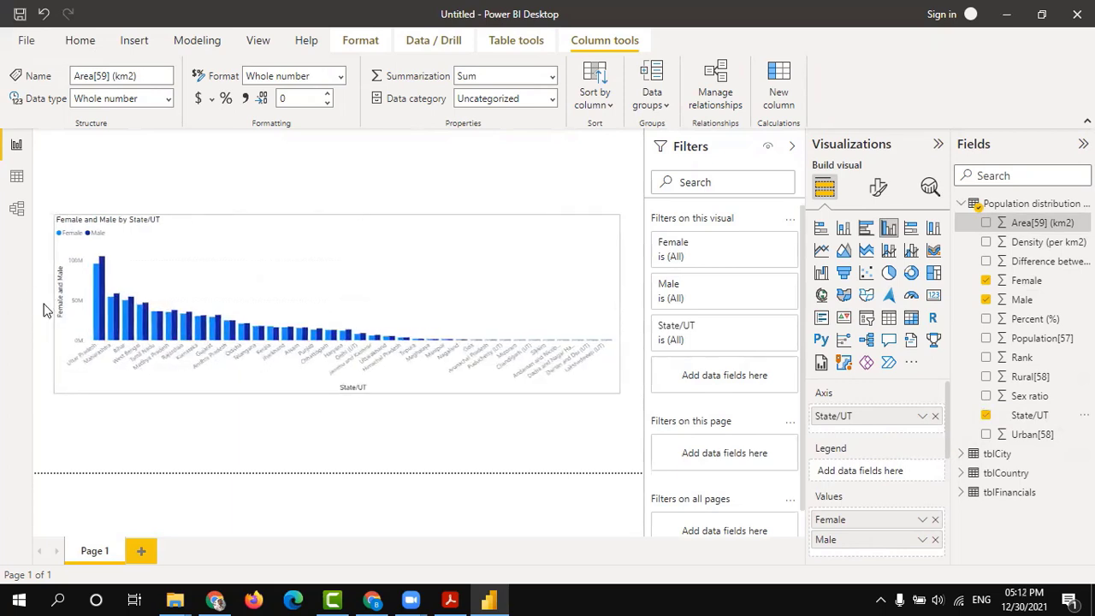
pyautogui.moveTo(340, 392); pyautogui.dragTo(331, 460)
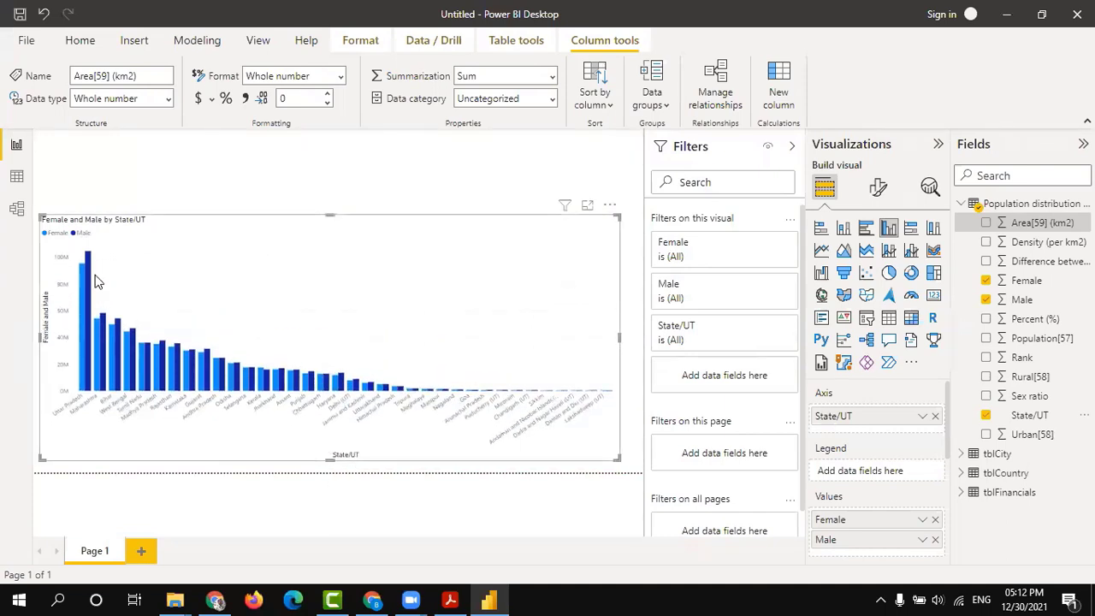
pyautogui.moveTo(83, 324)
# - Delete the column chart from the page and the Population distribution by states/union territories (2011) table from the model
pyautogui.press('Delete')
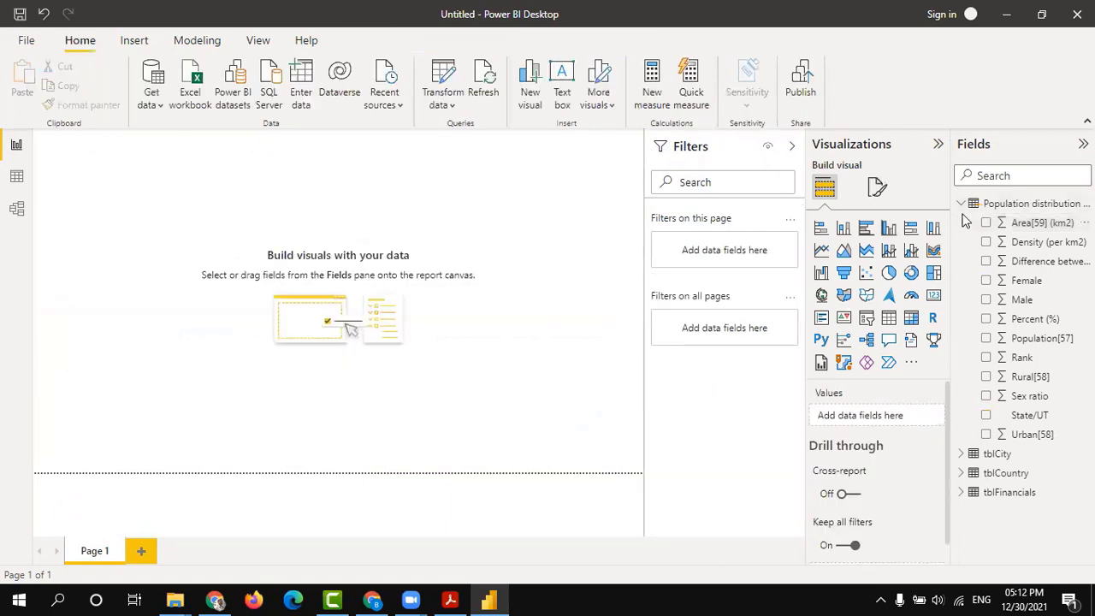
pyautogui.click(961, 205)
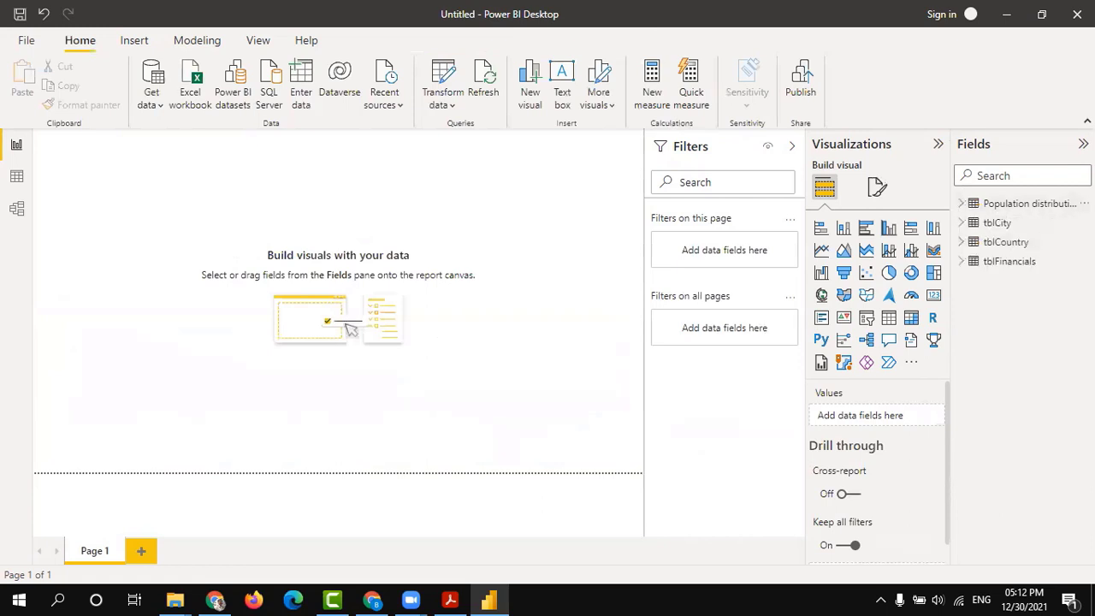
pyautogui.click(1084, 203)
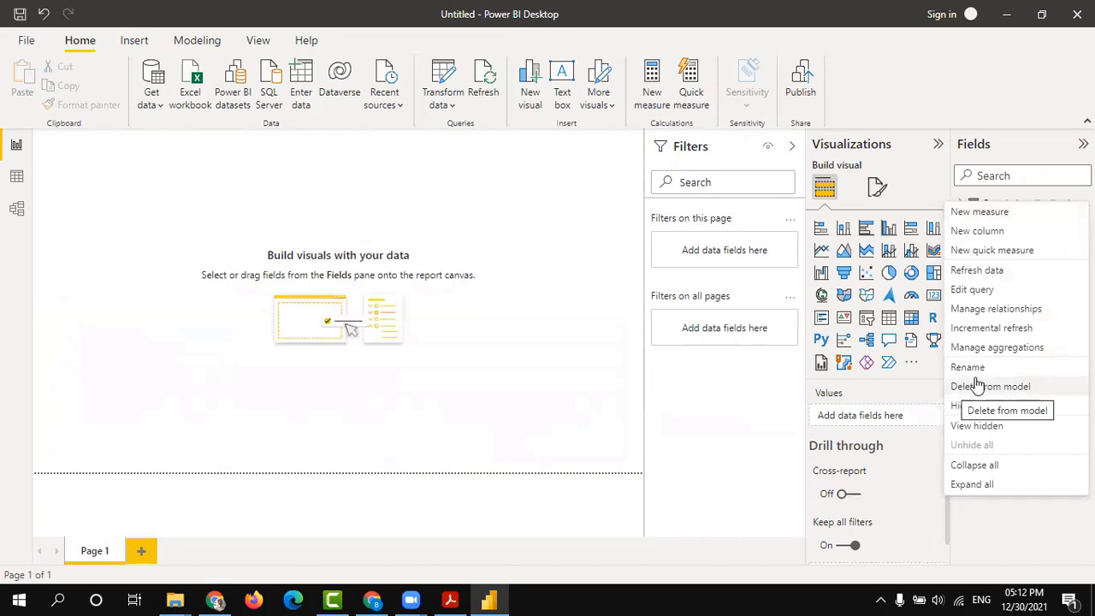
pyautogui.click(999, 185)
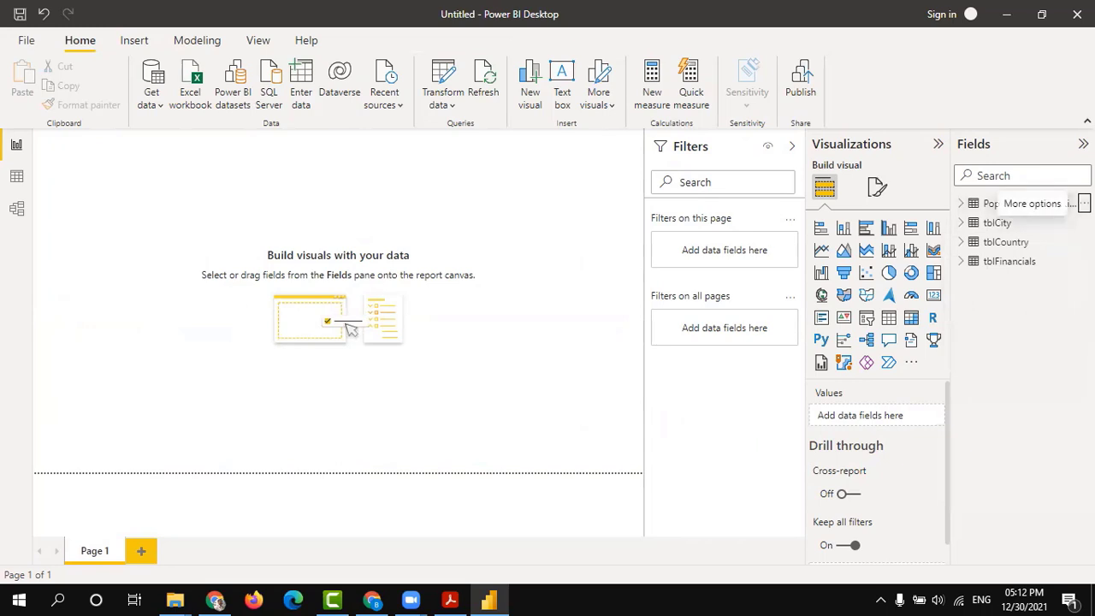
pyautogui.click(1084, 202)
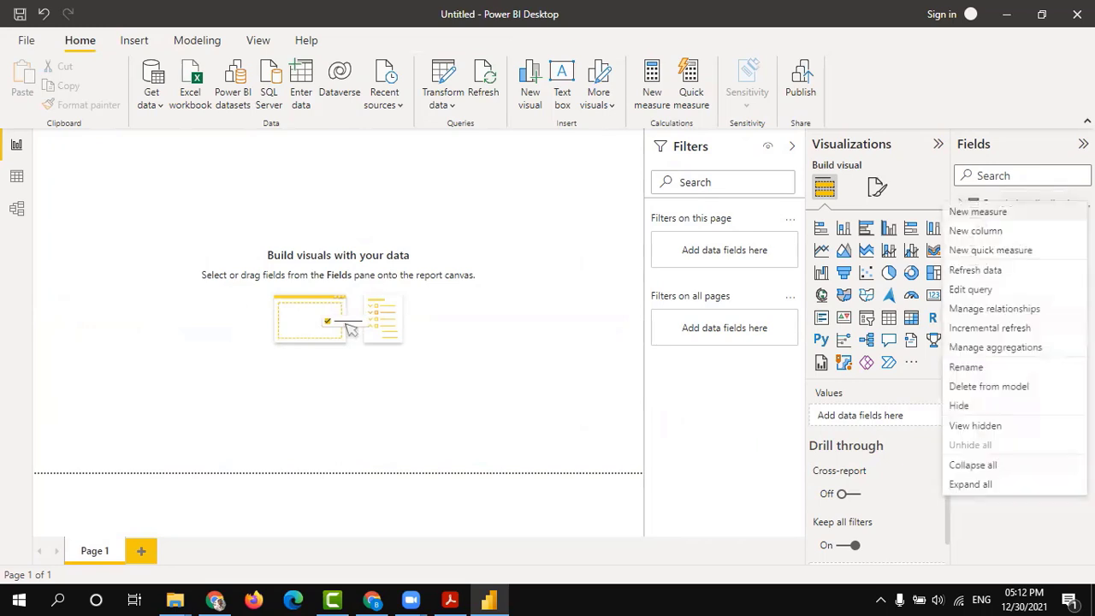
pyautogui.click(989, 388)
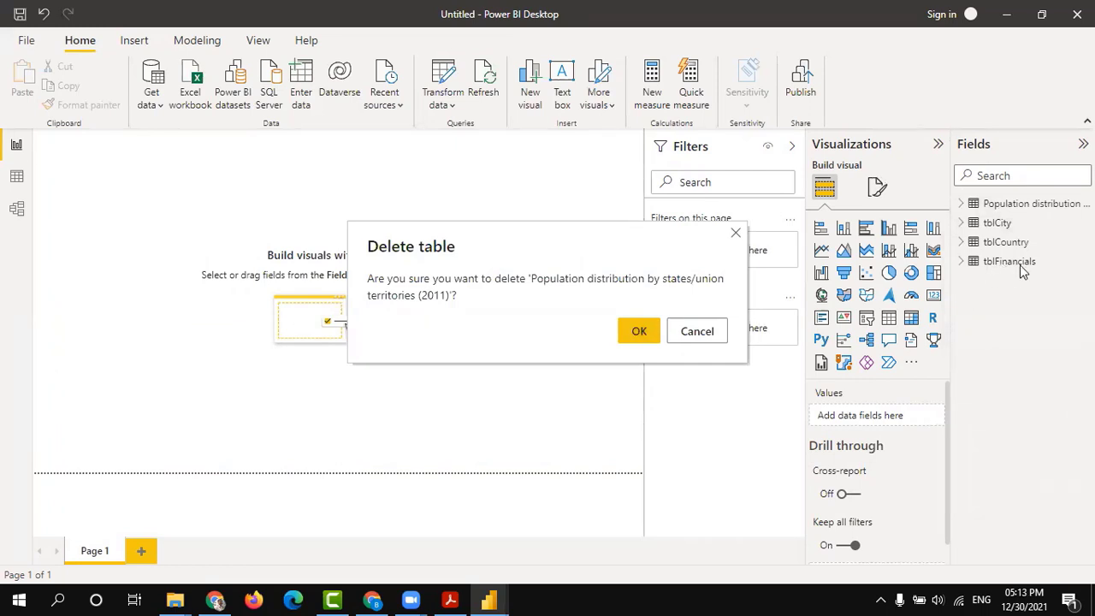
pyautogui.click(645, 336)
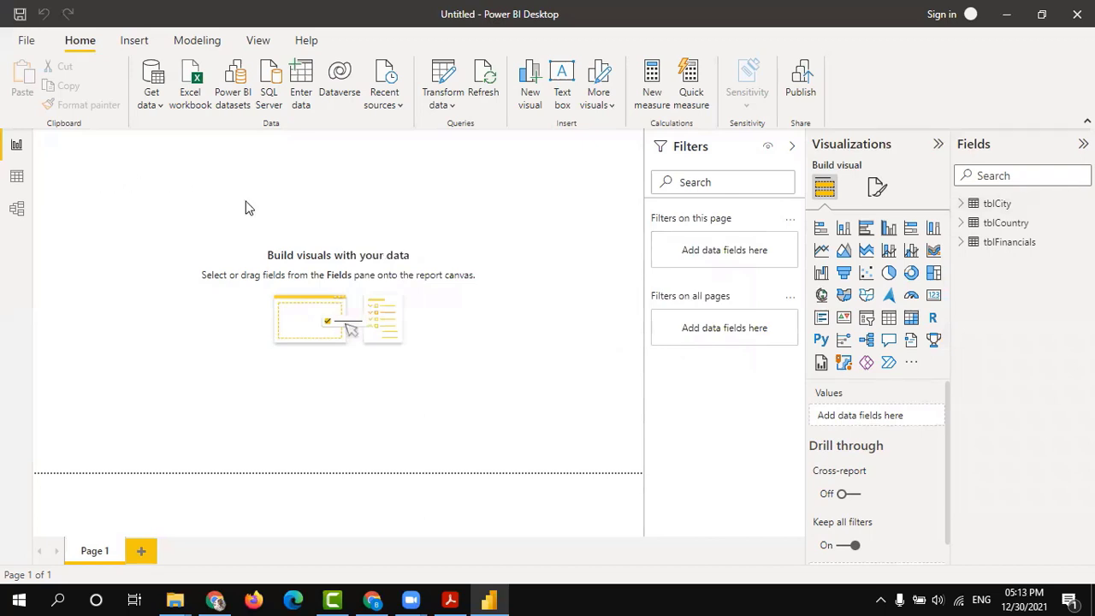
# - Open Power Query Editor, and examine the tblCity, tblCountry and tblFinancials queries
pyautogui.click(439, 74)
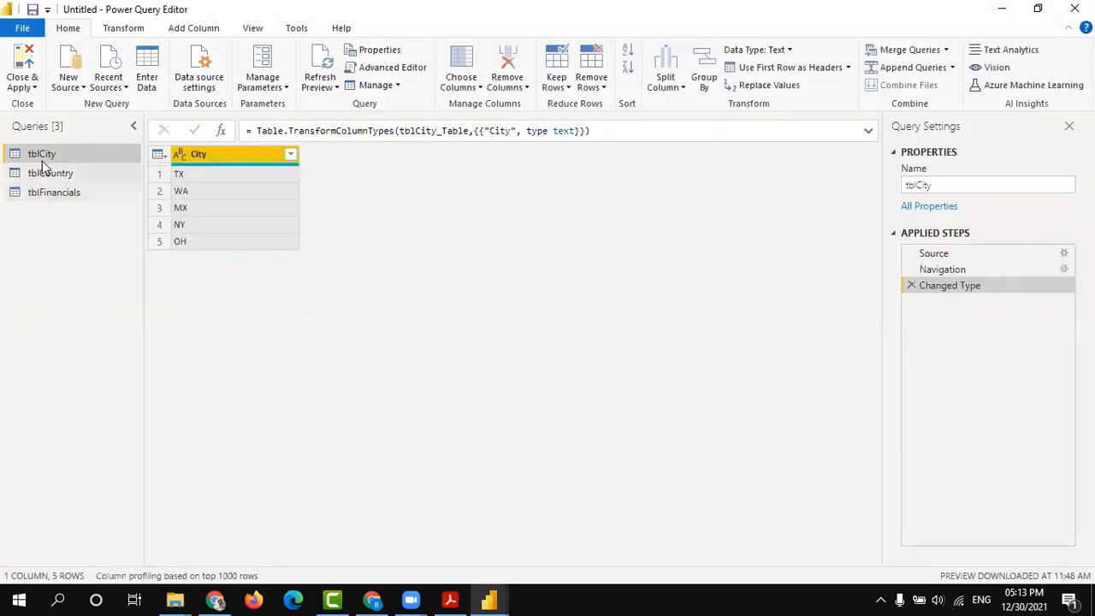
pyautogui.click(48, 174)
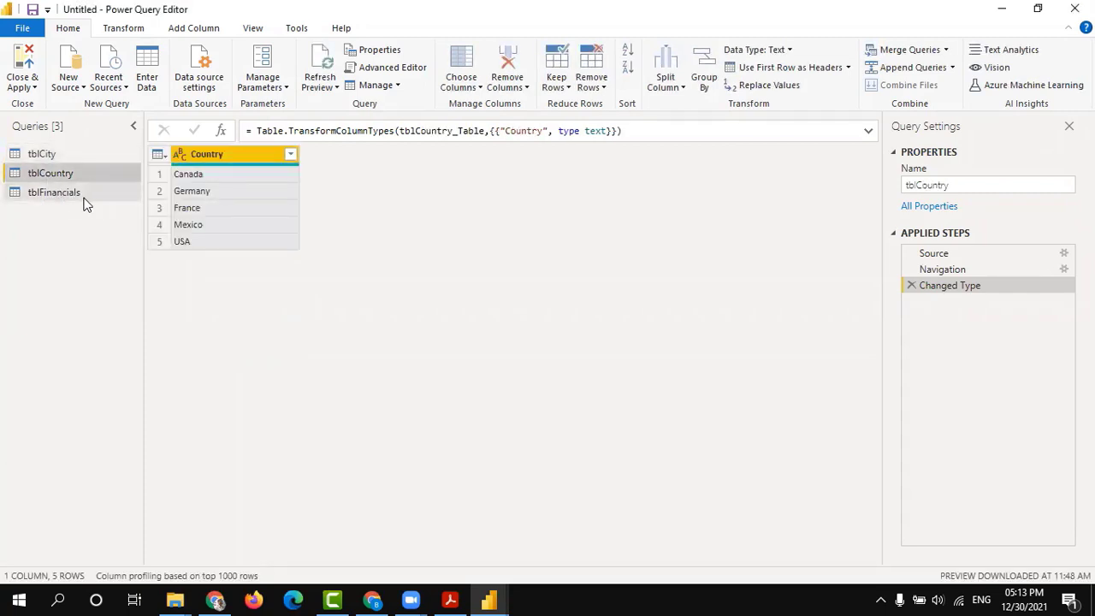
pyautogui.click(81, 190)
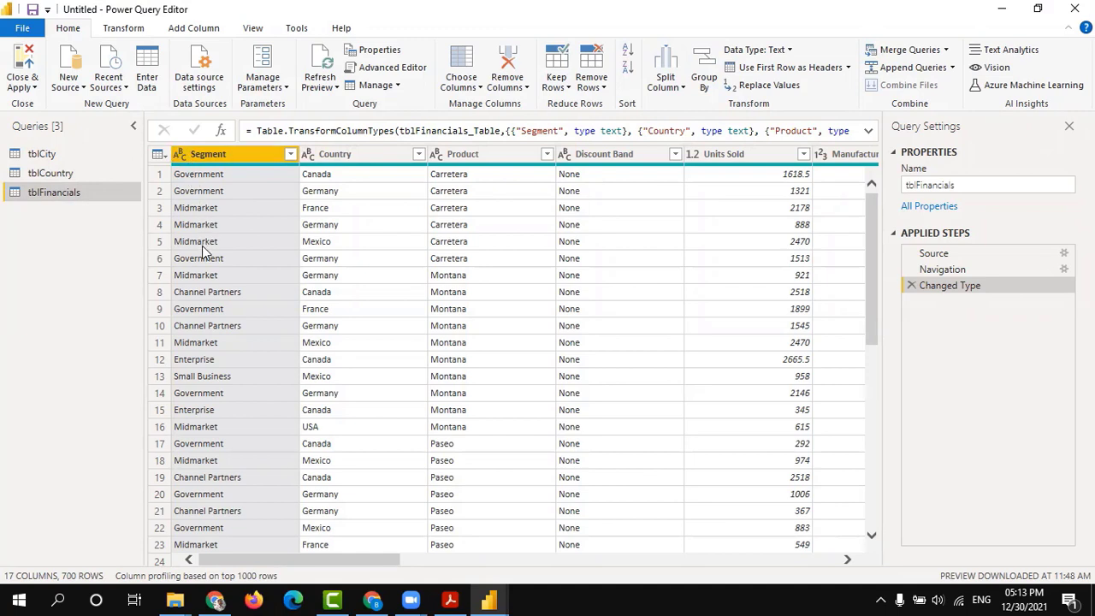
# - Review the data type options for the Segment and Units Sold columns of tblFinancials without changing them
pyautogui.click(180, 154)
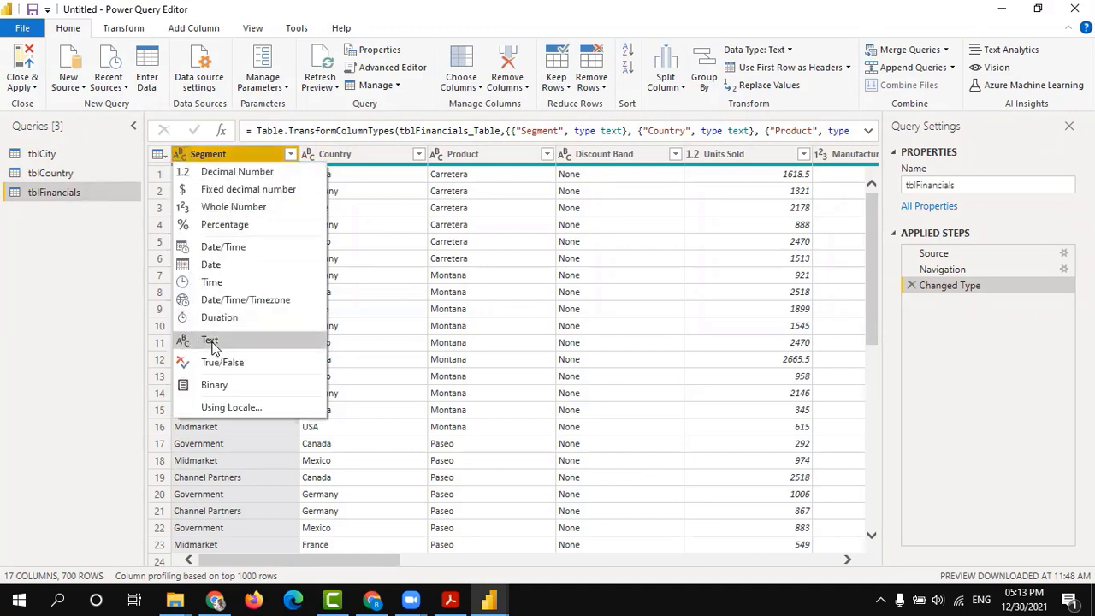
pyautogui.click(356, 327)
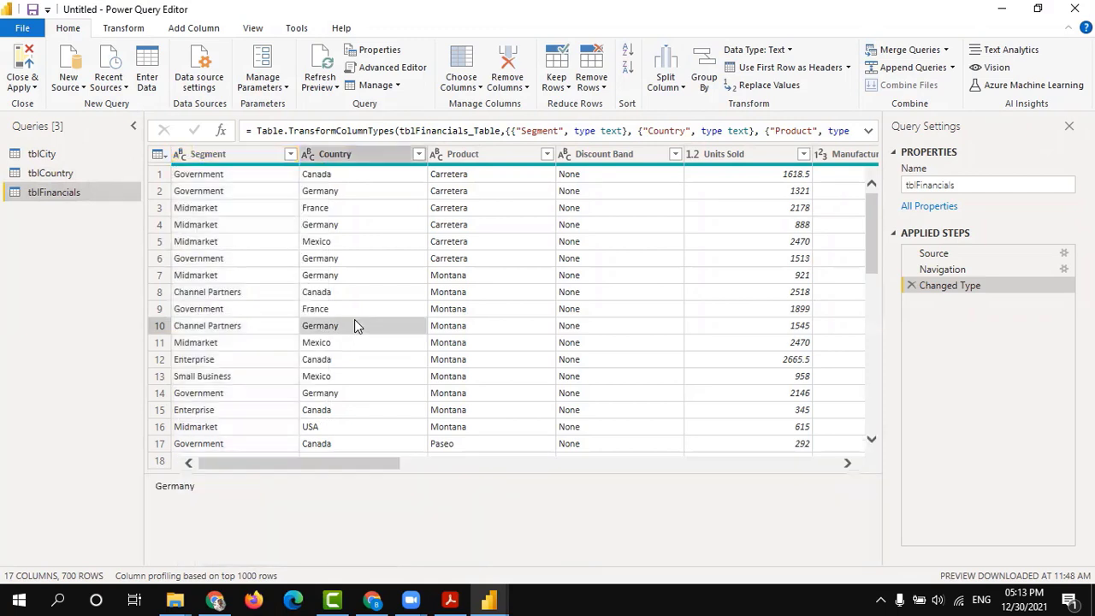
pyautogui.click(215, 180)
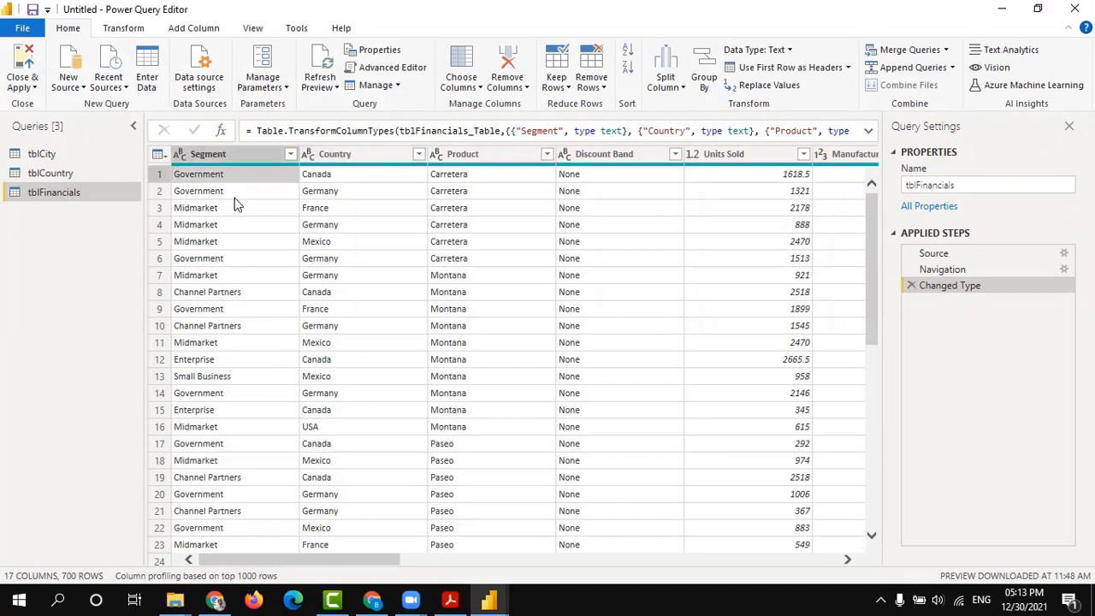
pyautogui.click(180, 154)
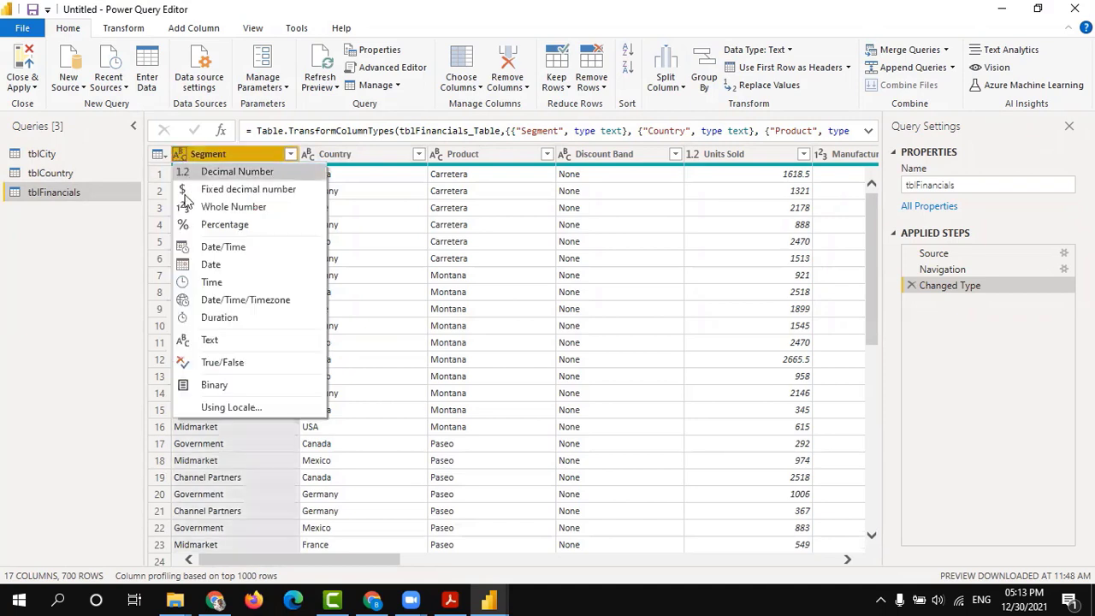
pyautogui.click(392, 247)
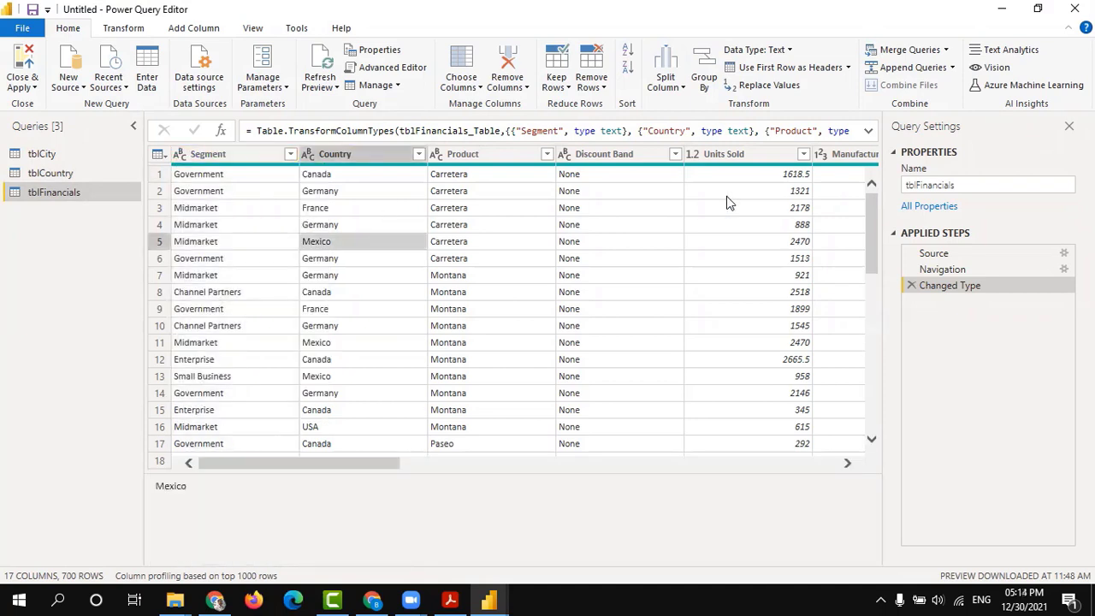
pyautogui.click(691, 154)
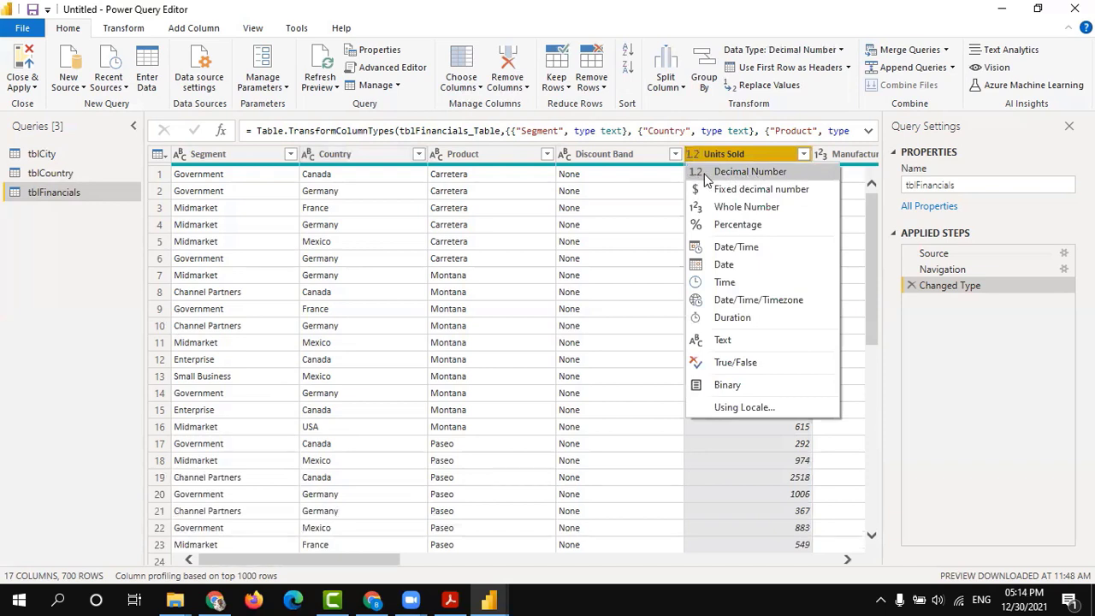
pyautogui.click(663, 193)
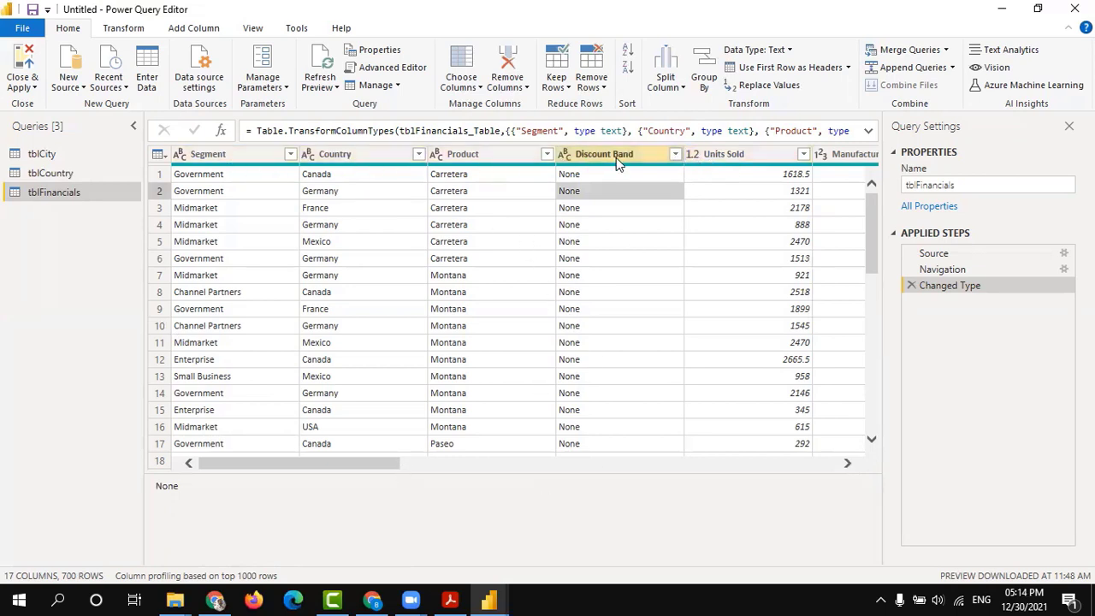
# - Review the Manufacturing Price column's data type options and its list of filter values
pyautogui.moveTo(343, 465); pyautogui.dragTo(498, 466)
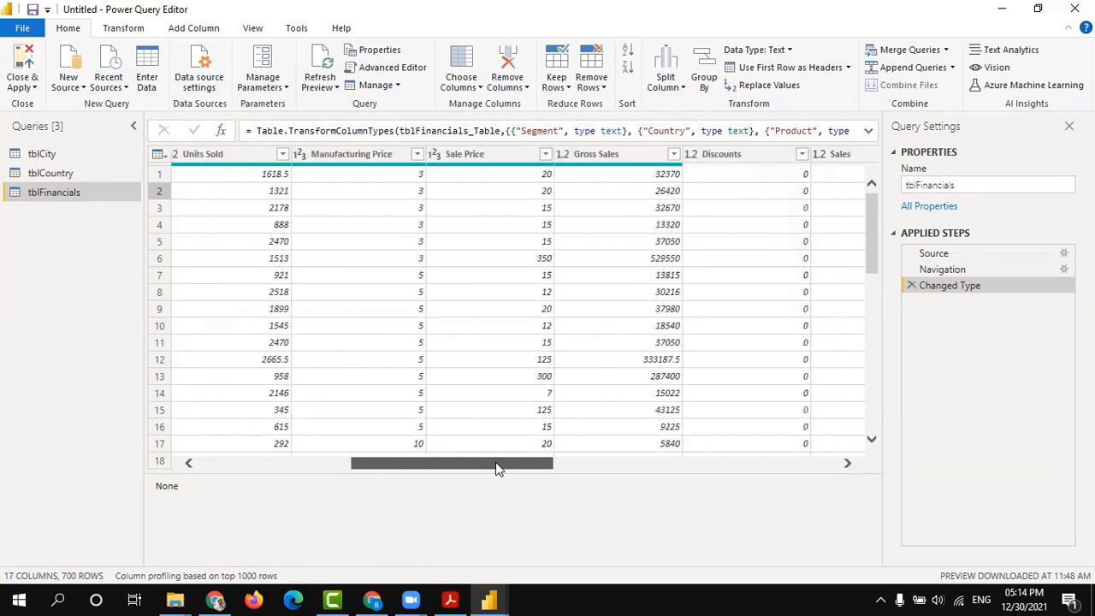
pyautogui.click(388, 159)
pyautogui.click(299, 154)
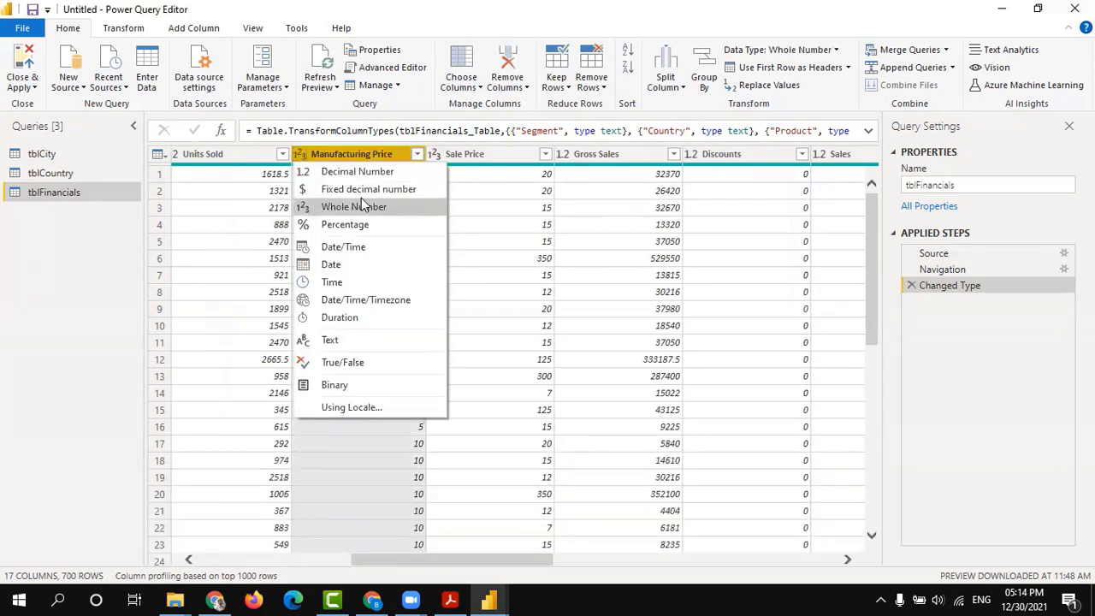
pyautogui.click(481, 208)
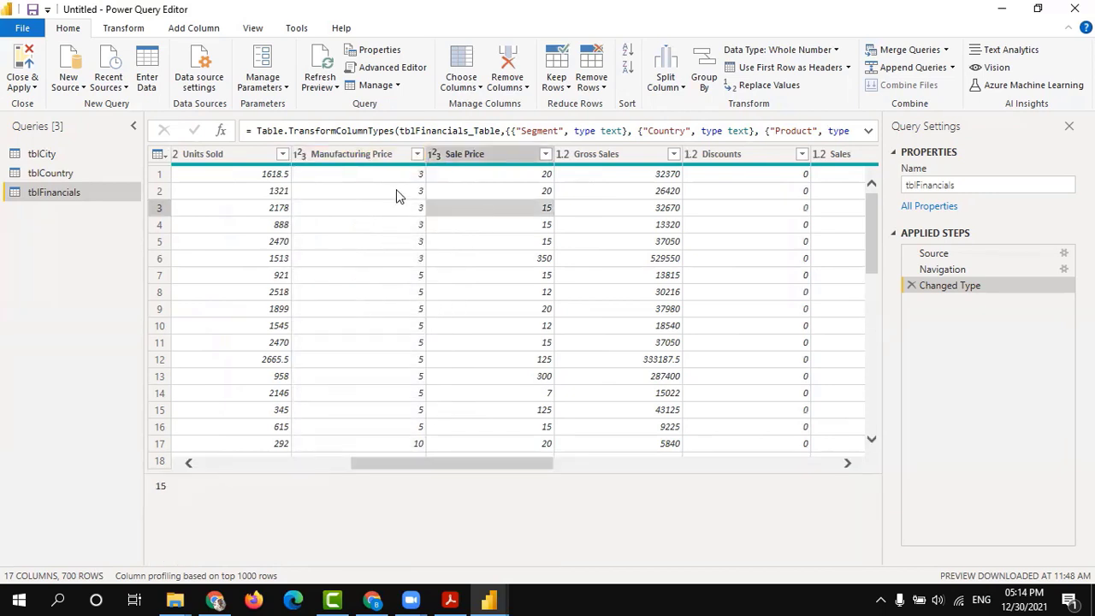
pyautogui.click(417, 156)
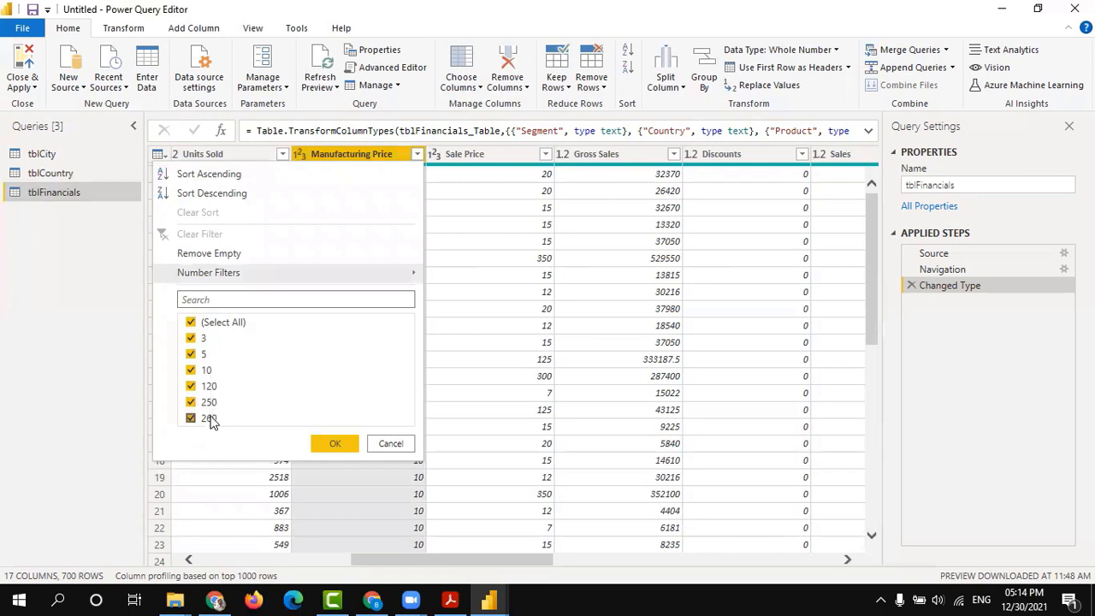
pyautogui.click(390, 444)
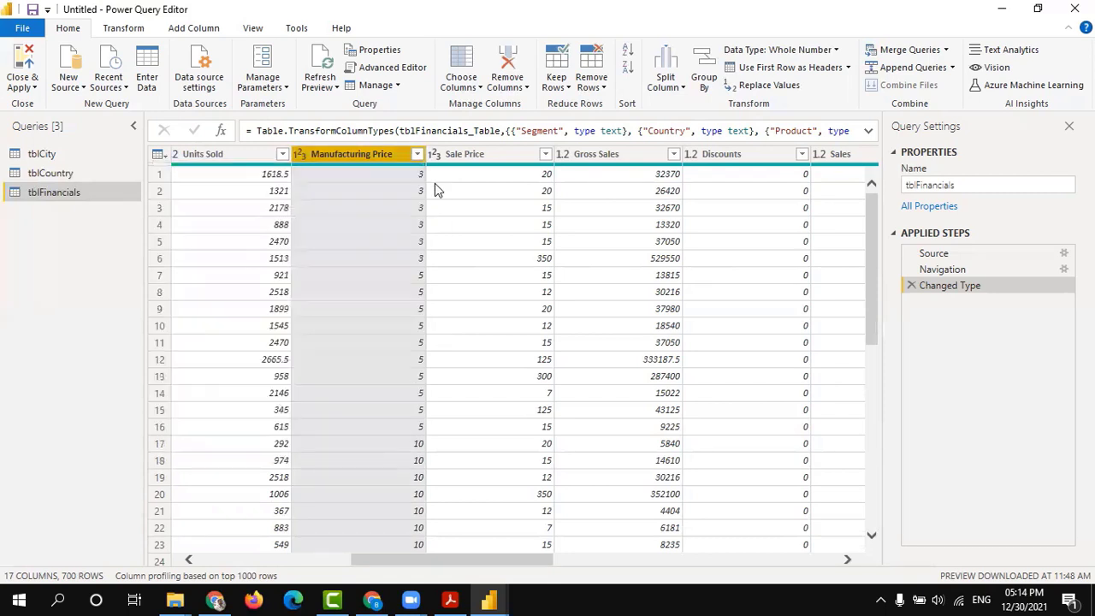
# - Examine individual Sale Price and Gross Sales values, including row 12's Gross Sales, and review the Gross Sales data type options
pyautogui.click(487, 177)
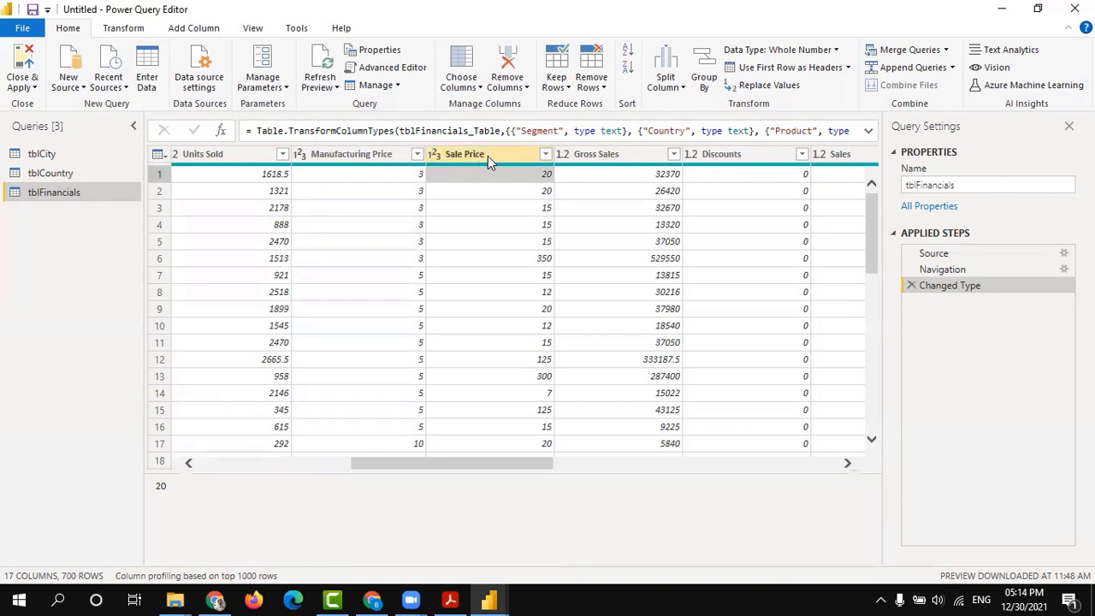
pyautogui.click(633, 190)
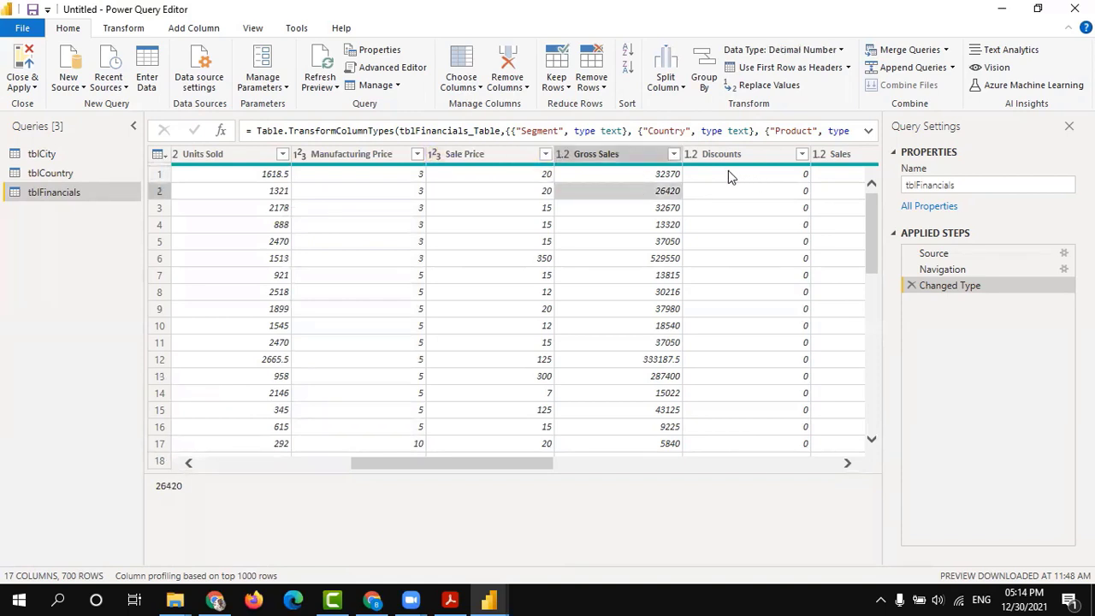
pyautogui.click(631, 175)
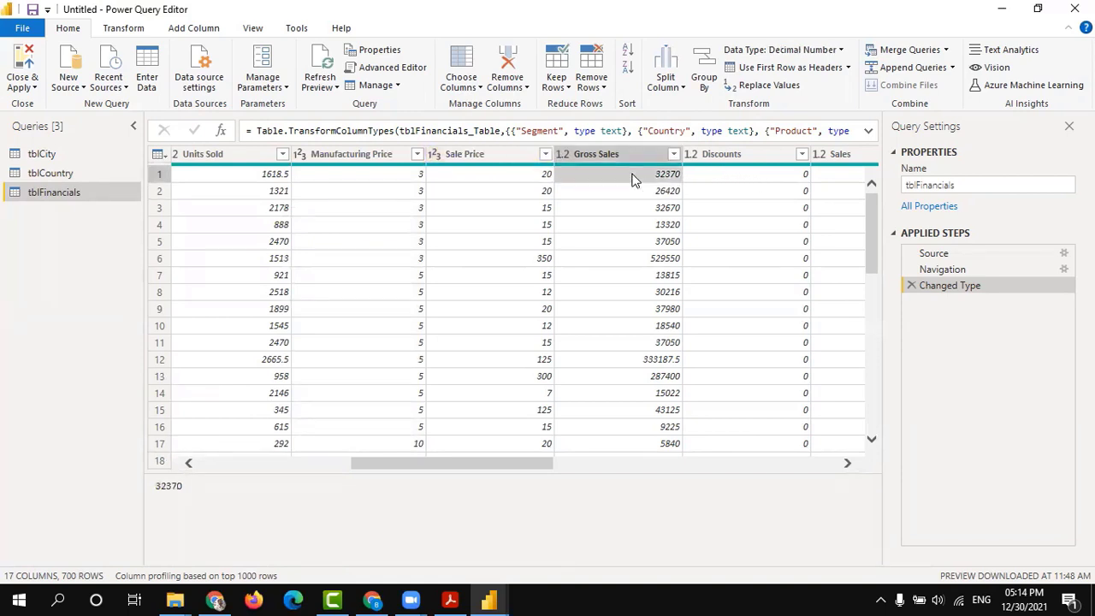
pyautogui.click(672, 363)
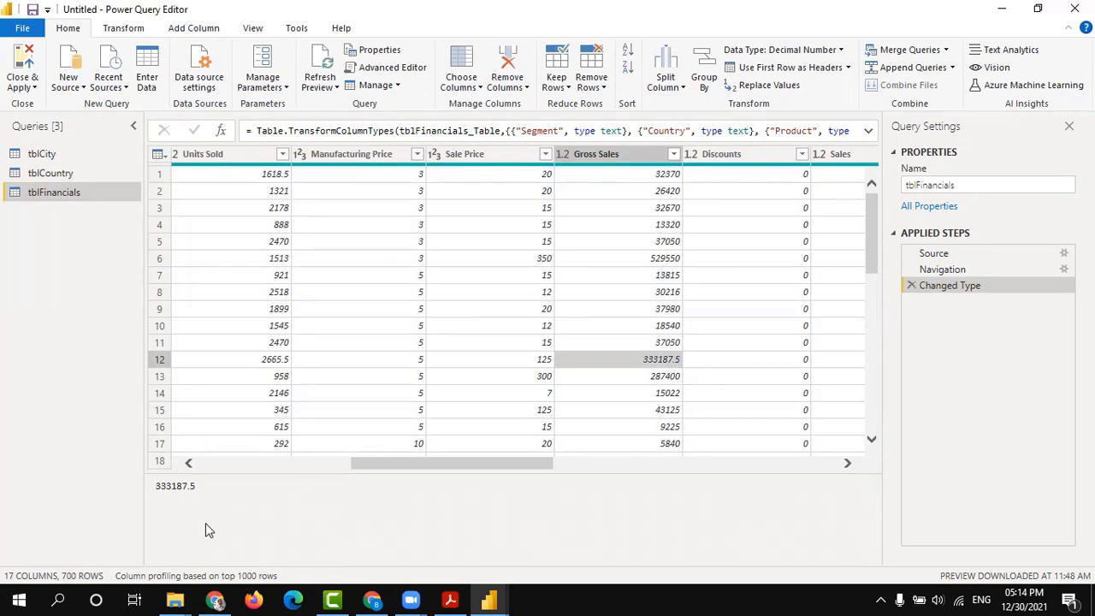
pyautogui.moveTo(186, 485); pyautogui.dragTo(209, 486)
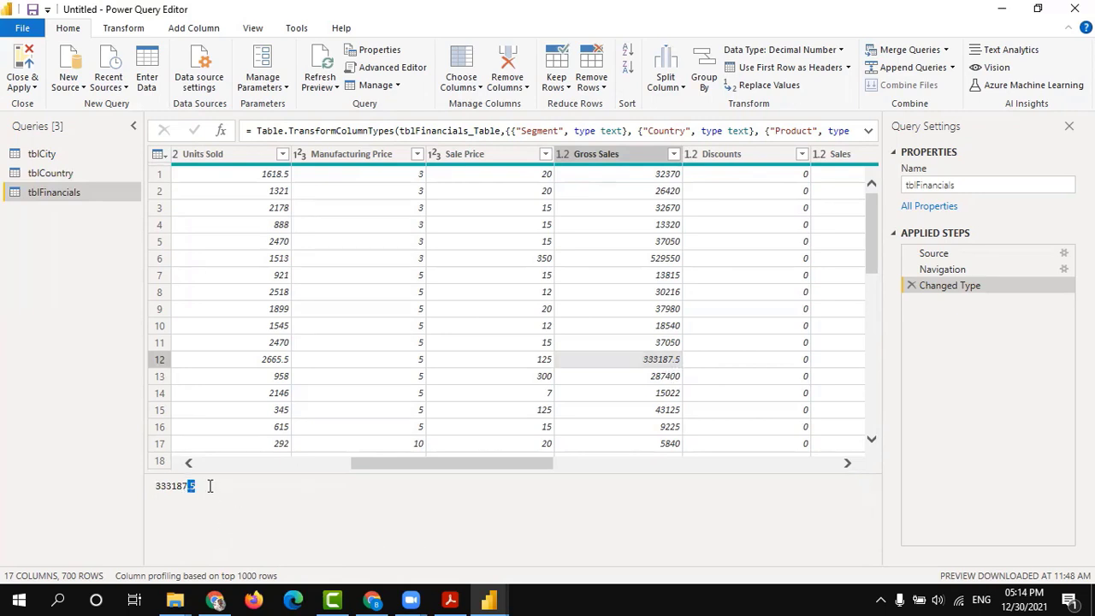
pyautogui.click(663, 242)
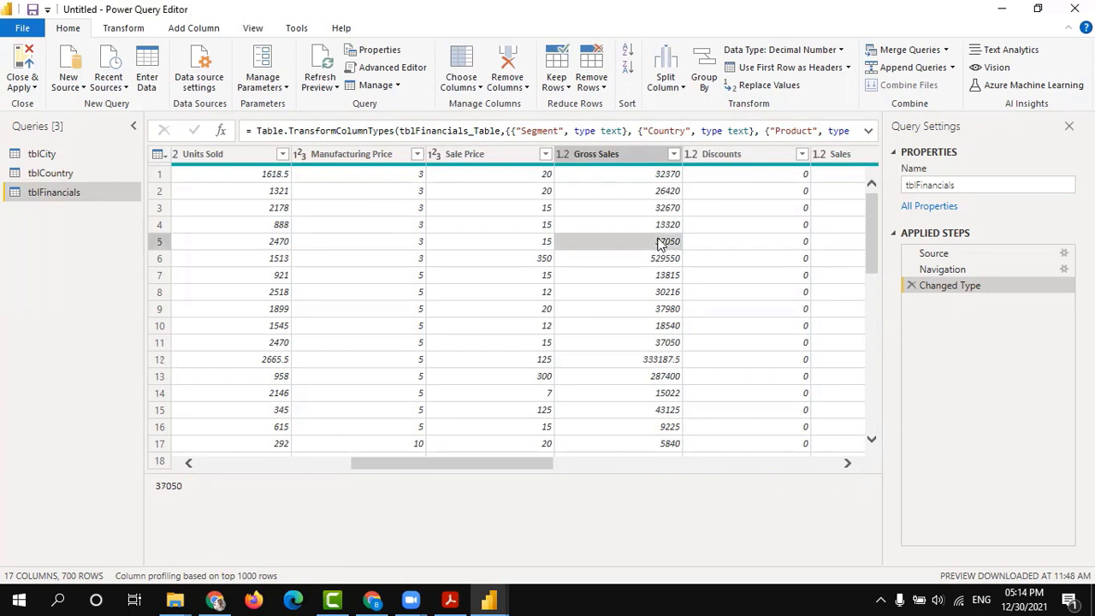
pyautogui.click(562, 154)
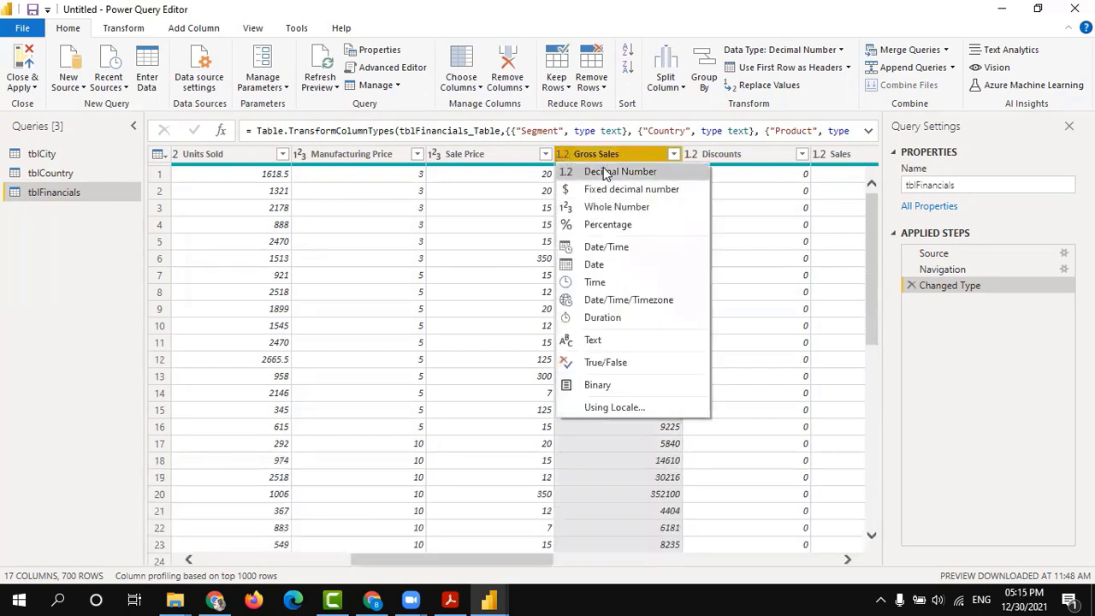
pyautogui.click(752, 209)
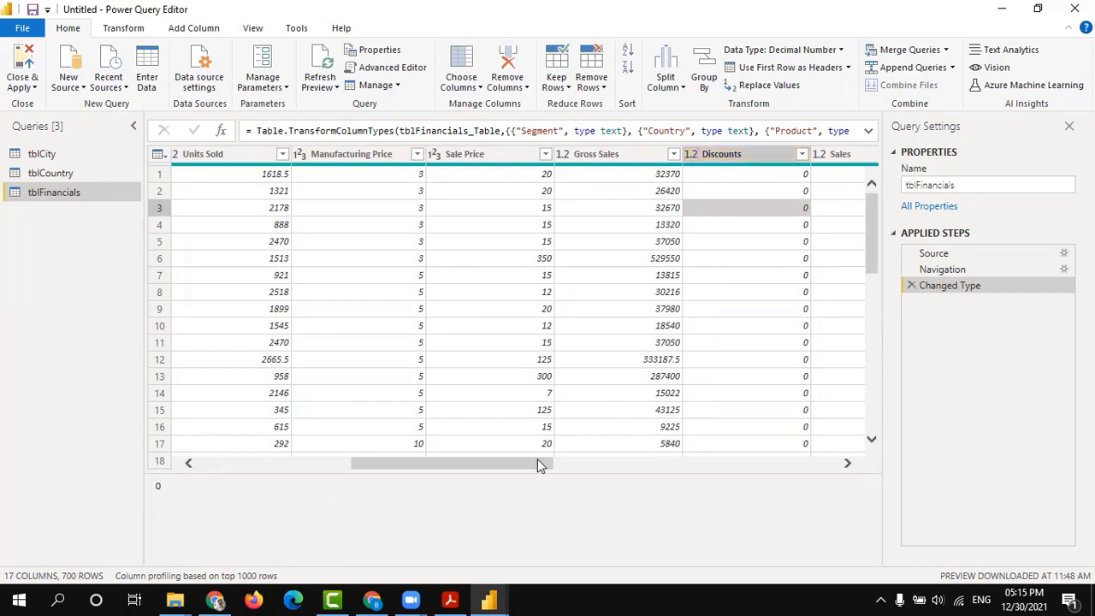
# - Examine entries in the Segment column, and review the data type options for the Date column
pyautogui.moveTo(537, 459); pyautogui.dragTo(317, 457)
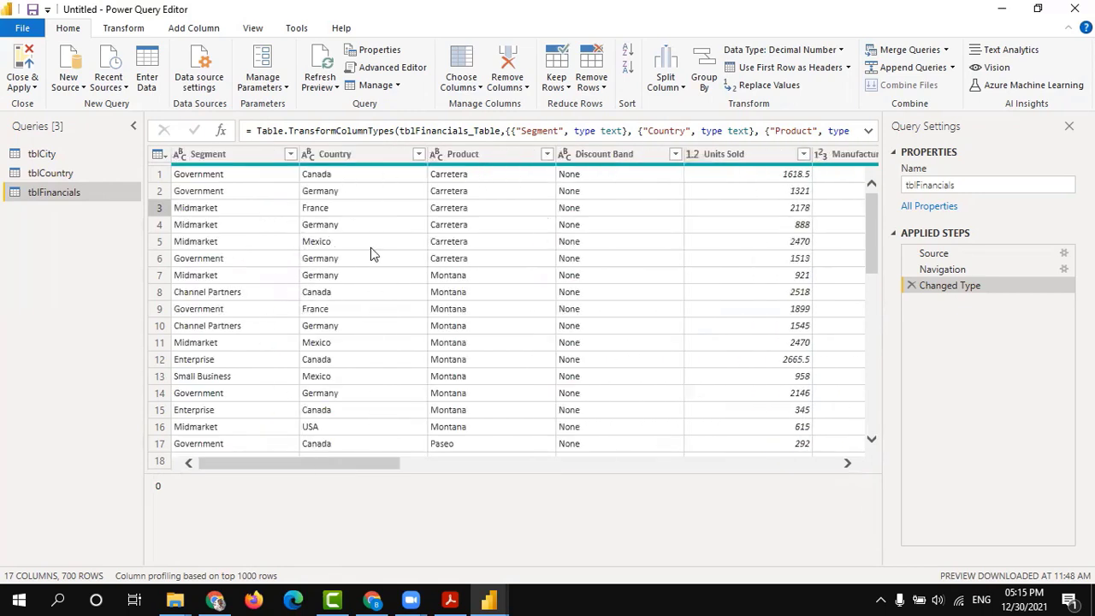
pyautogui.click(227, 242)
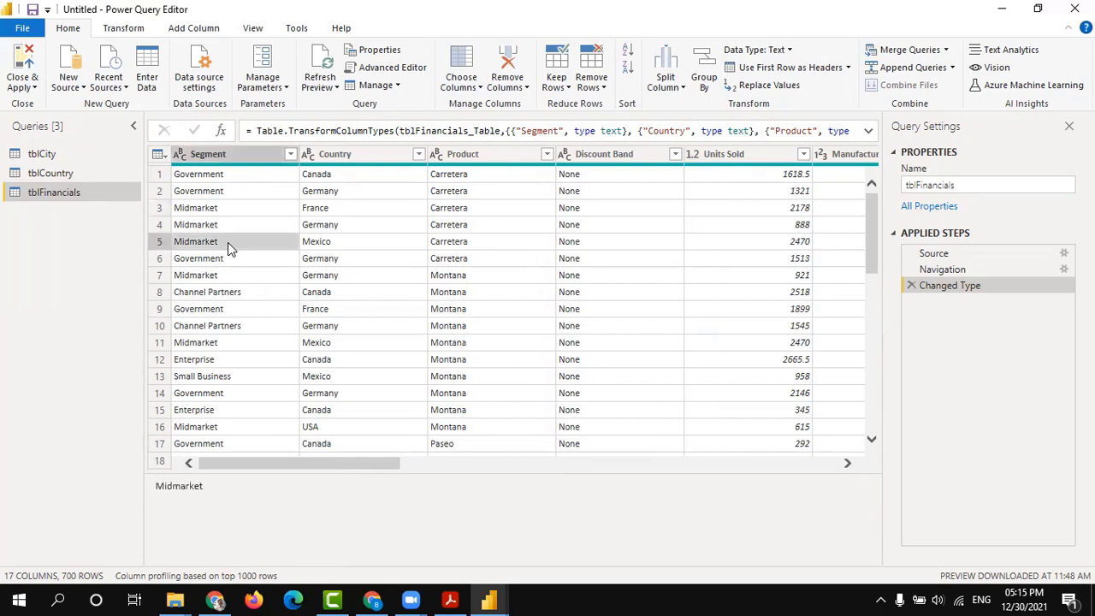
pyautogui.click(228, 214)
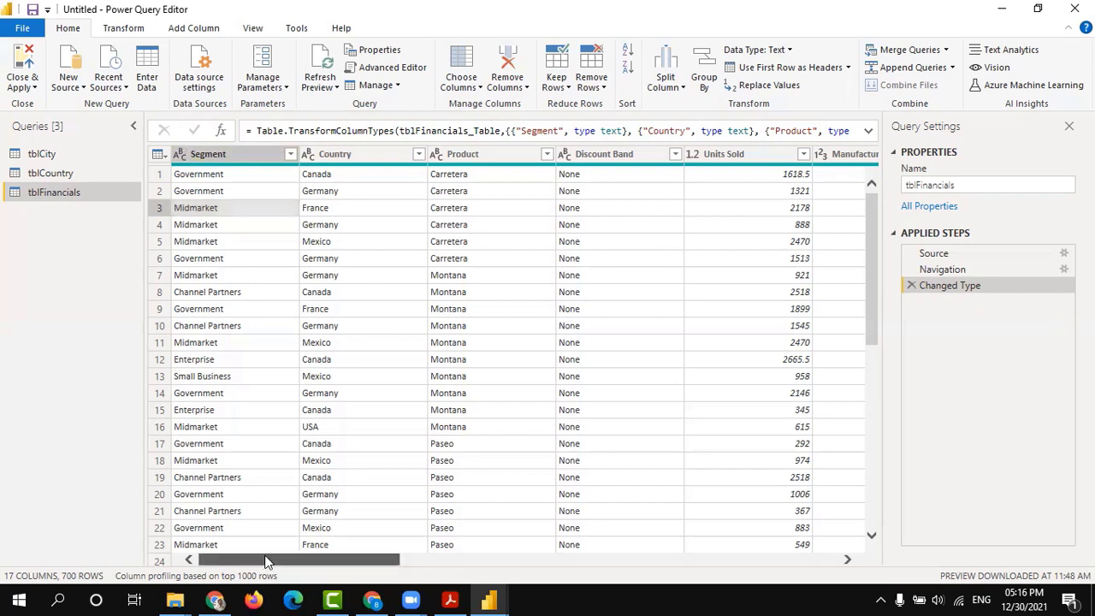
pyautogui.moveTo(266, 561); pyautogui.dragTo(343, 561)
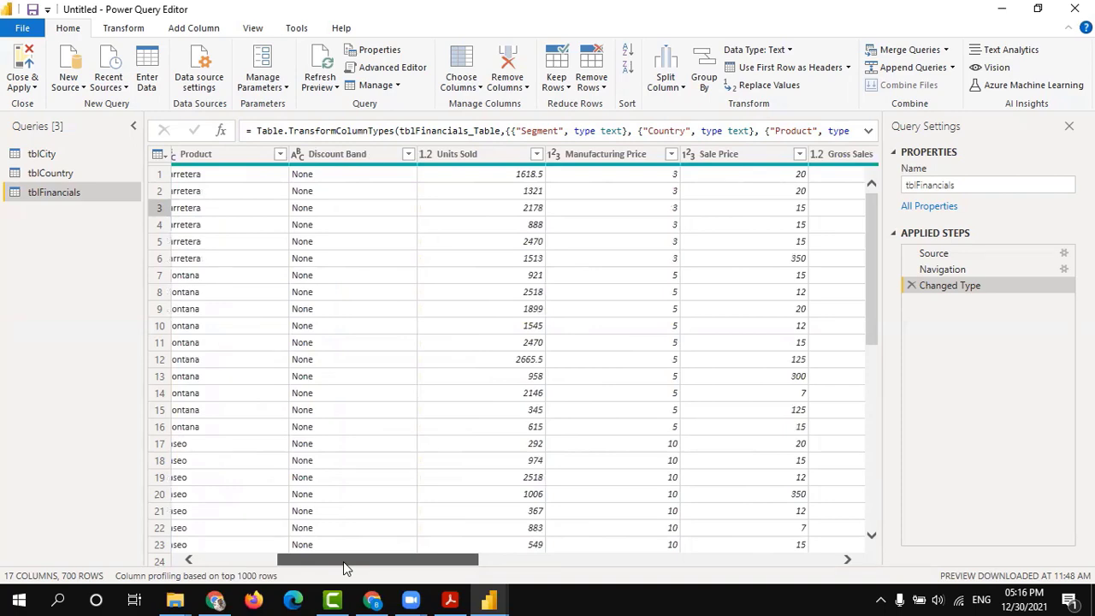
pyautogui.moveTo(343, 561); pyautogui.dragTo(689, 563)
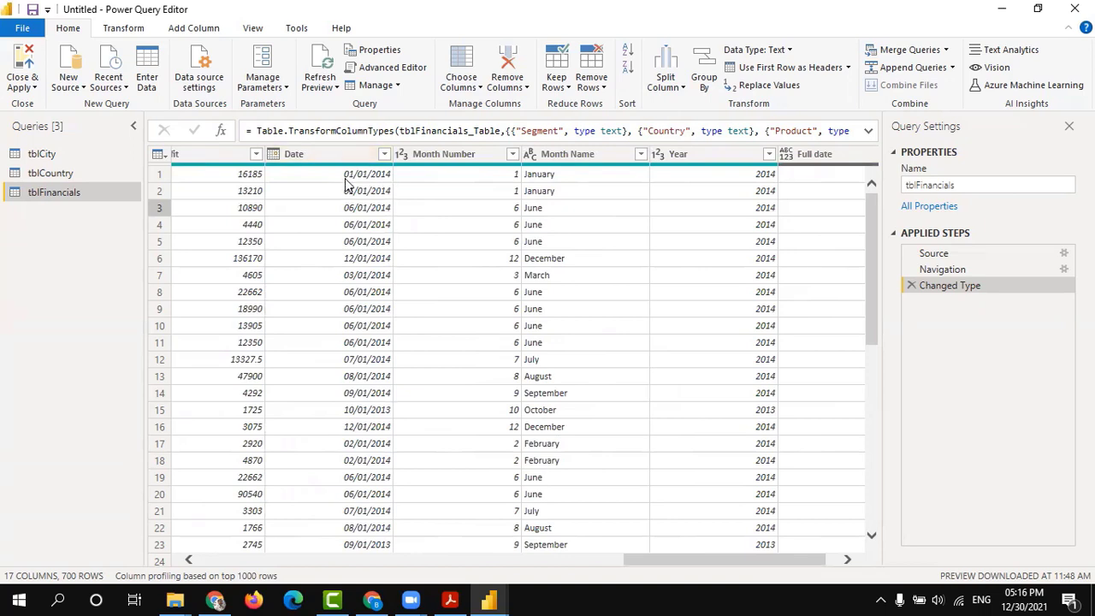
pyautogui.click(290, 154)
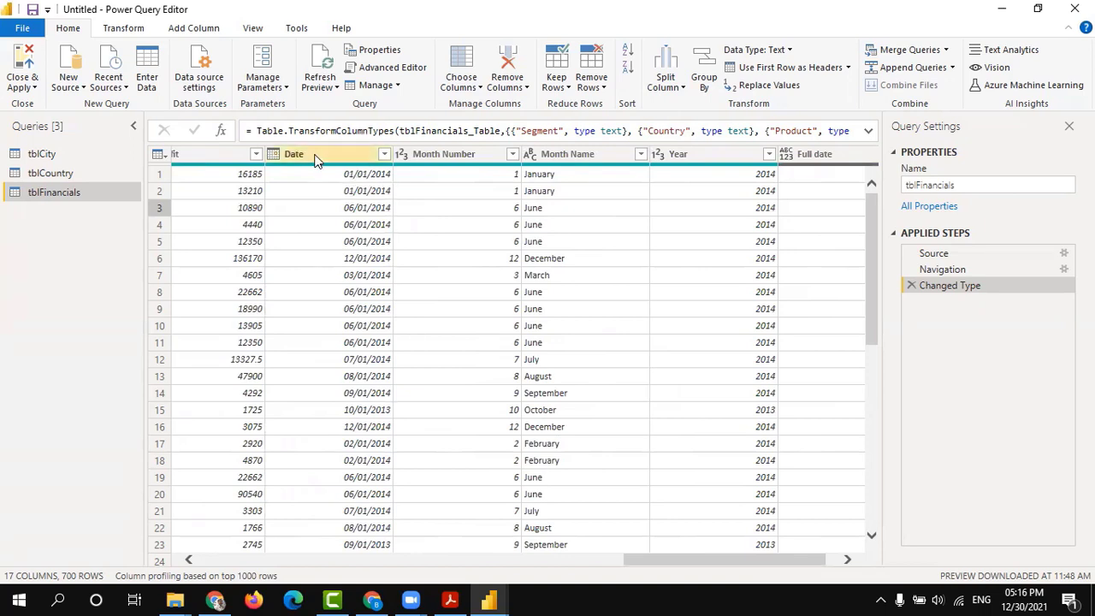
pyautogui.click(274, 155)
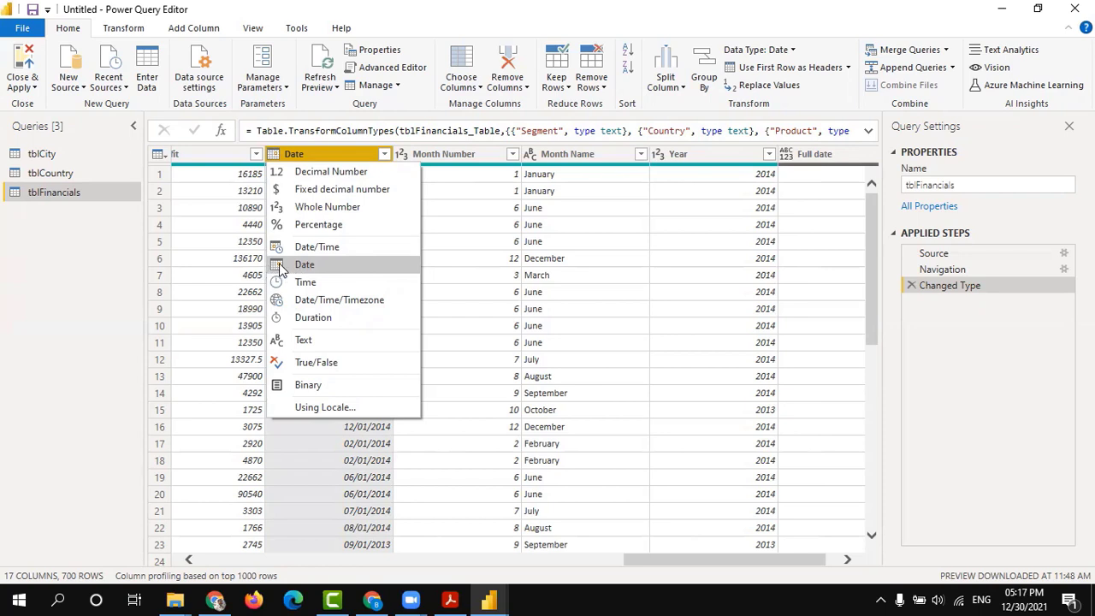
pyautogui.click(475, 256)
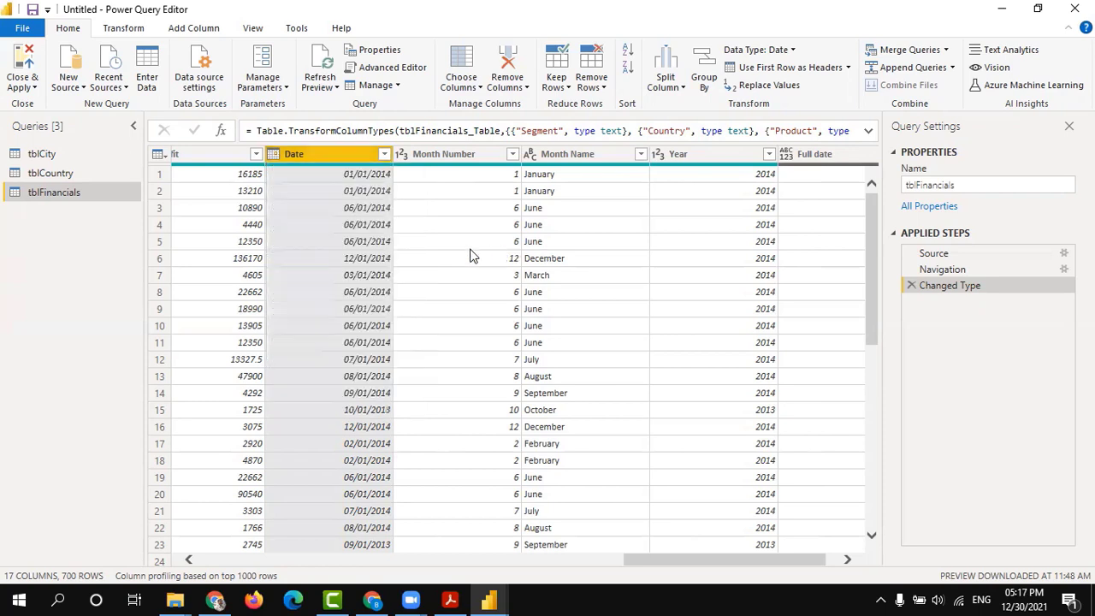
# - Compare the Month Number, Month Name and Year columns with the Date column in tblFinancials
pyautogui.click(435, 151)
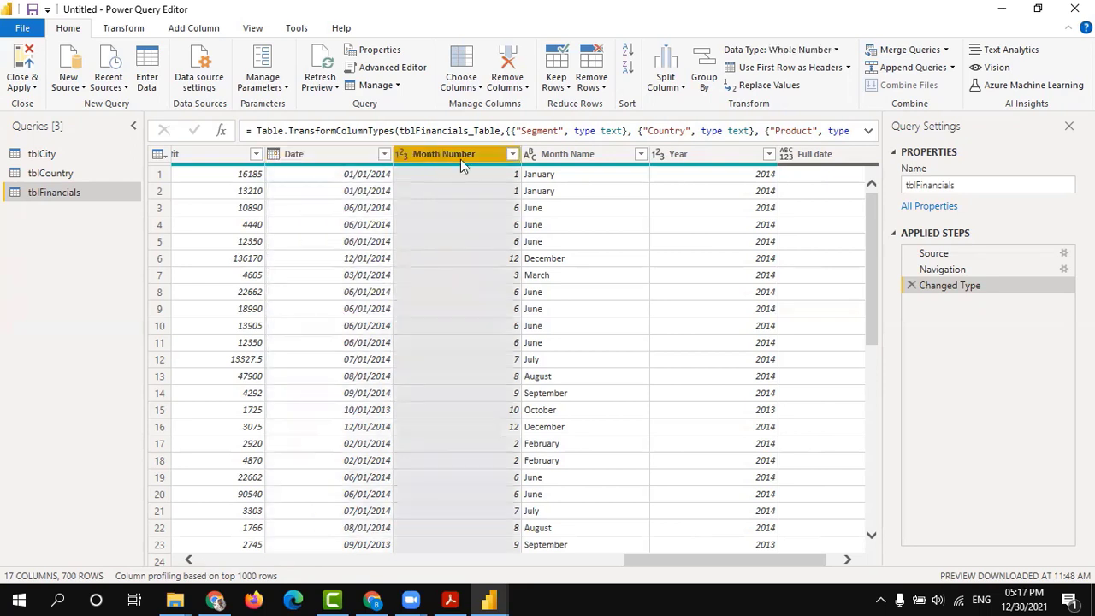
pyautogui.click(574, 159)
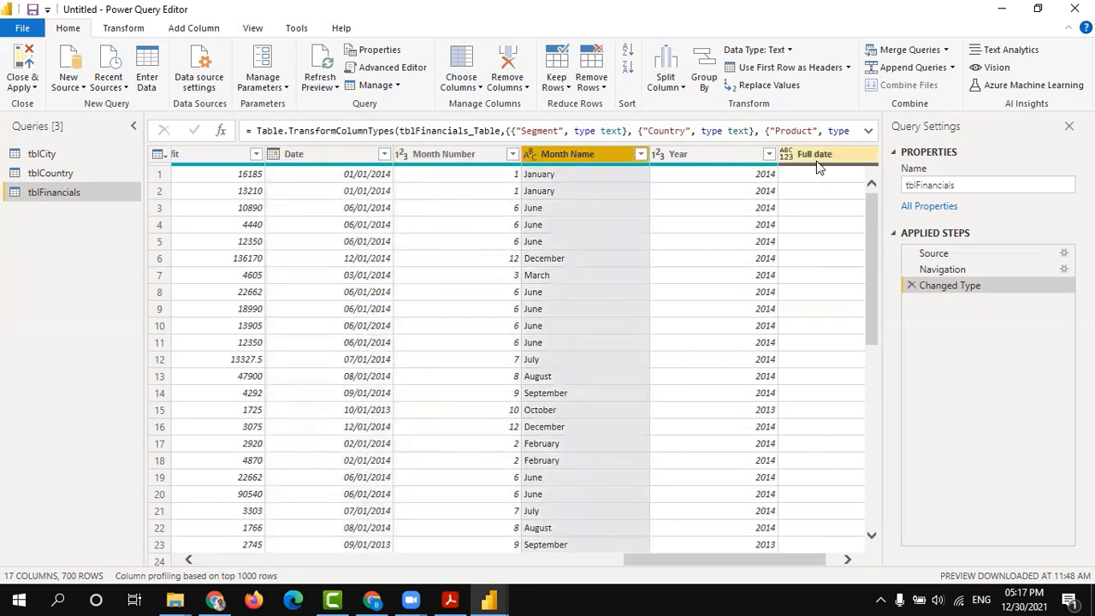
pyautogui.click(702, 158)
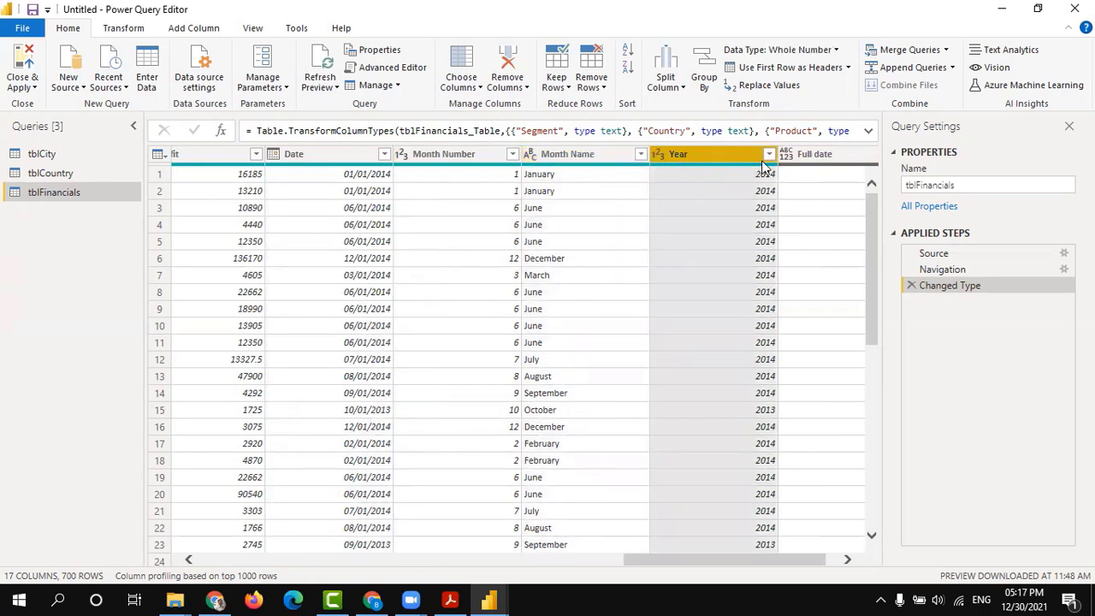
pyautogui.click(446, 154)
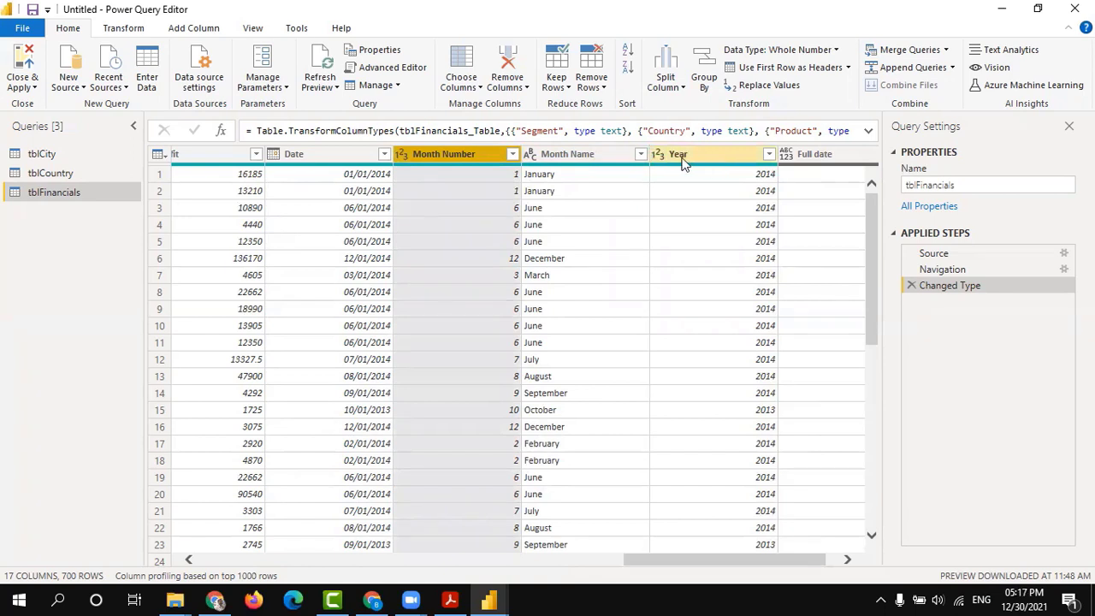
pyautogui.click(322, 155)
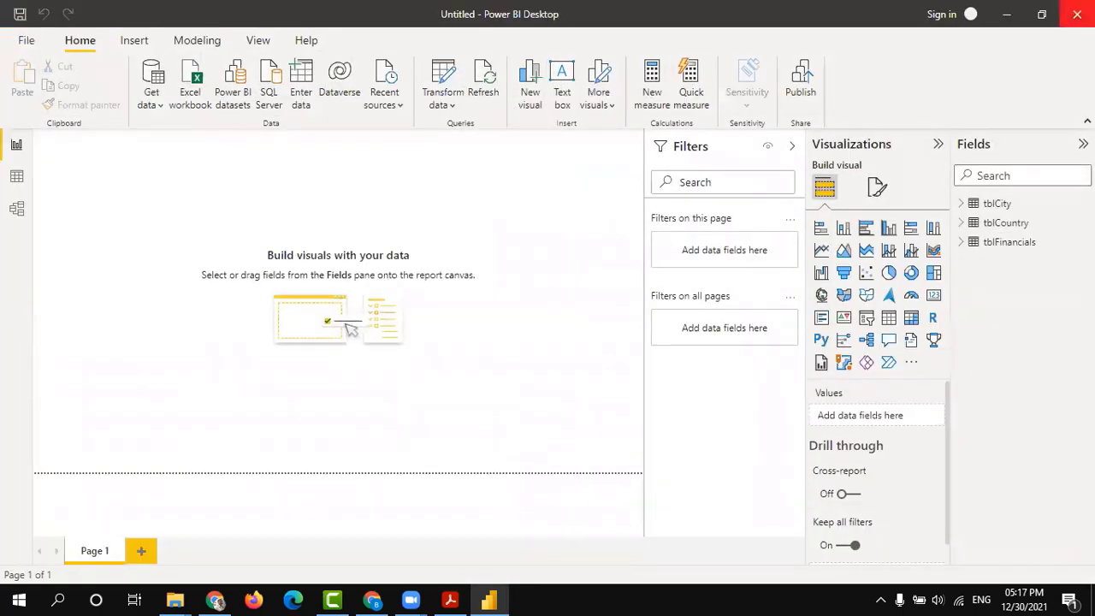
# - Close the untitled Power BI Desktop report without saving its changes
pyautogui.click(1077, 14)
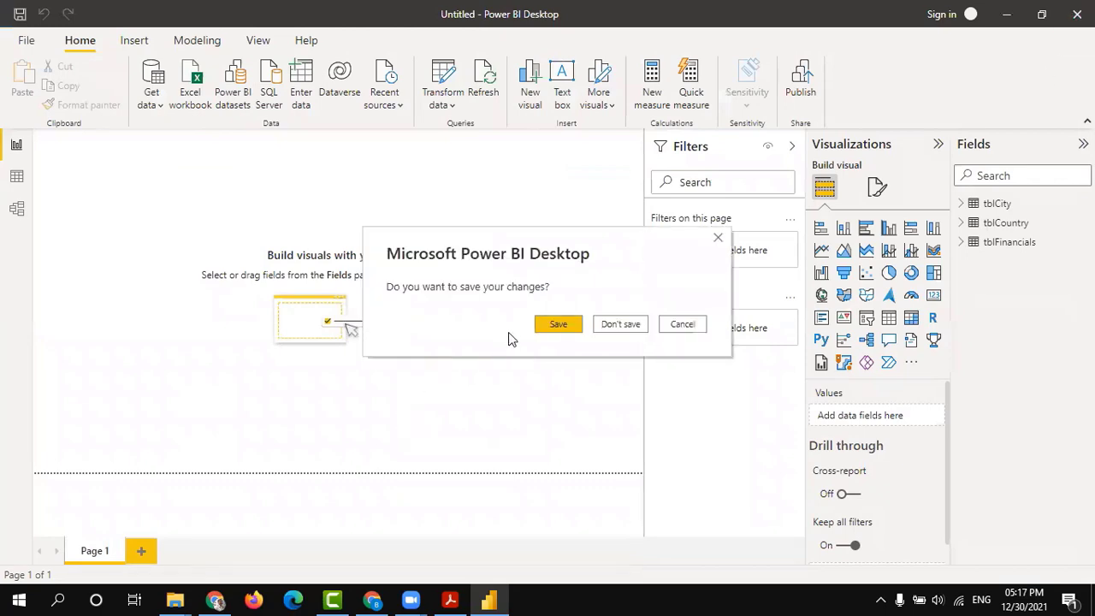
pyautogui.click(621, 324)
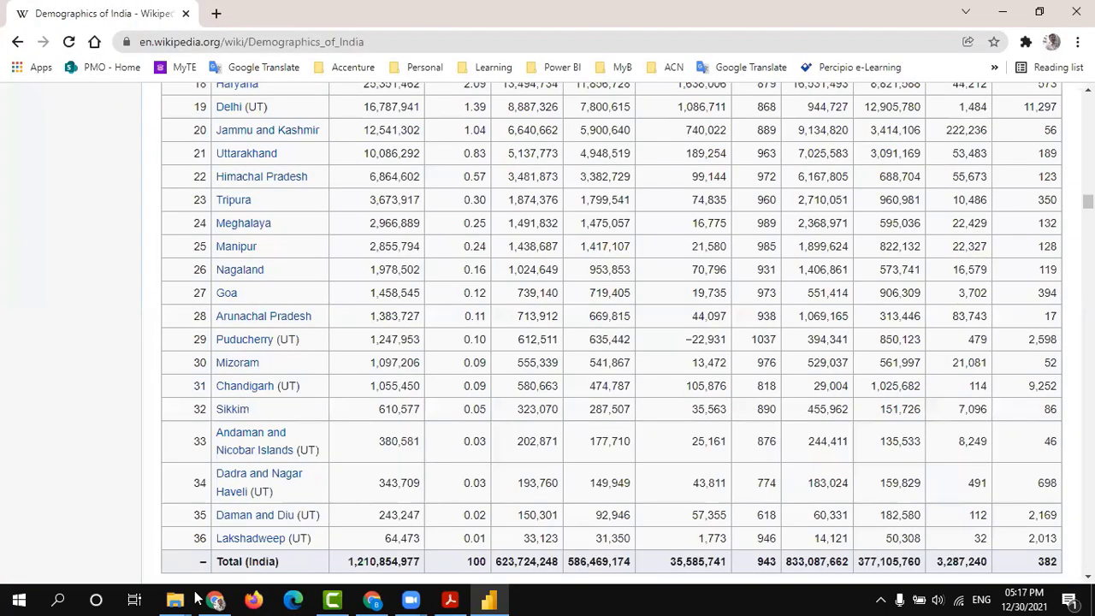
# - Open Financial Sample.xlsx in Excel from the "1. Import Excel and Prepare basic Report" folder and go to Sheet1
pyautogui.moveTo(172, 599)
pyautogui.click(104, 540)
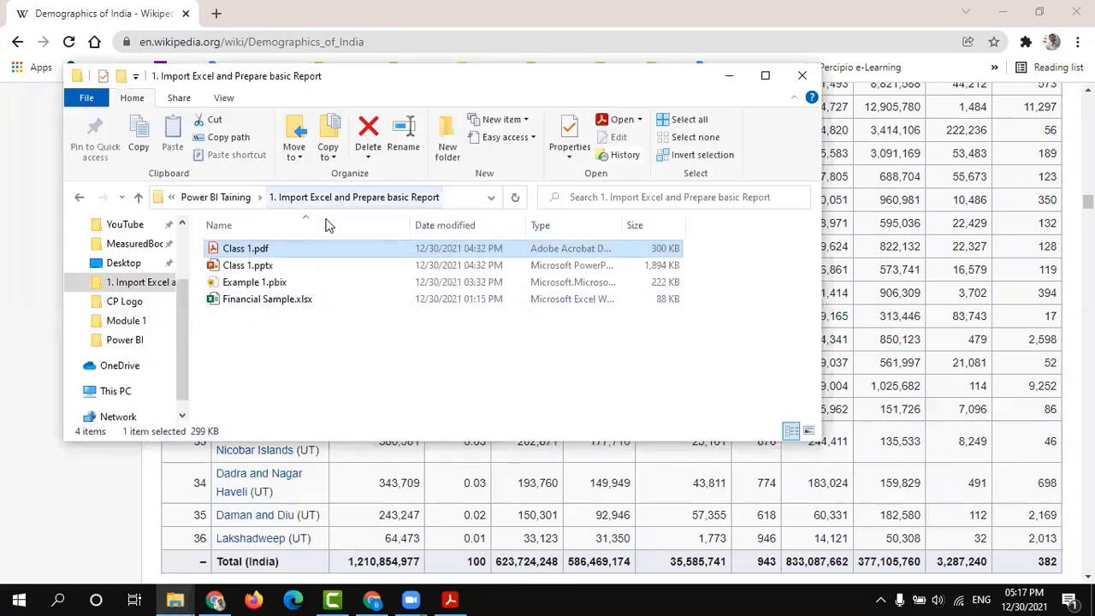
pyautogui.doubleClick(265, 299)
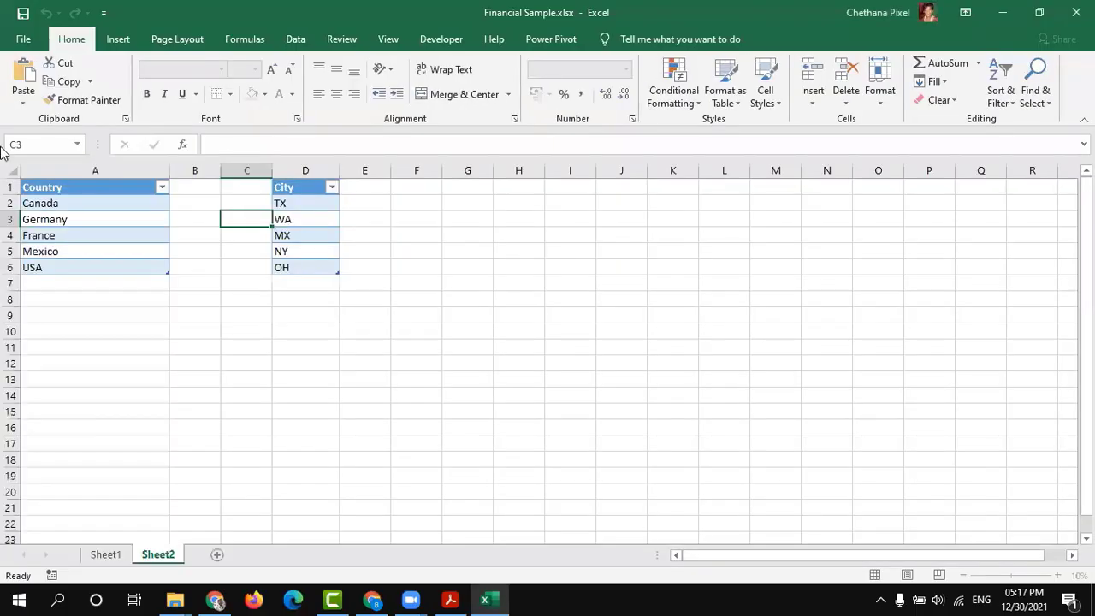
pyautogui.click(105, 555)
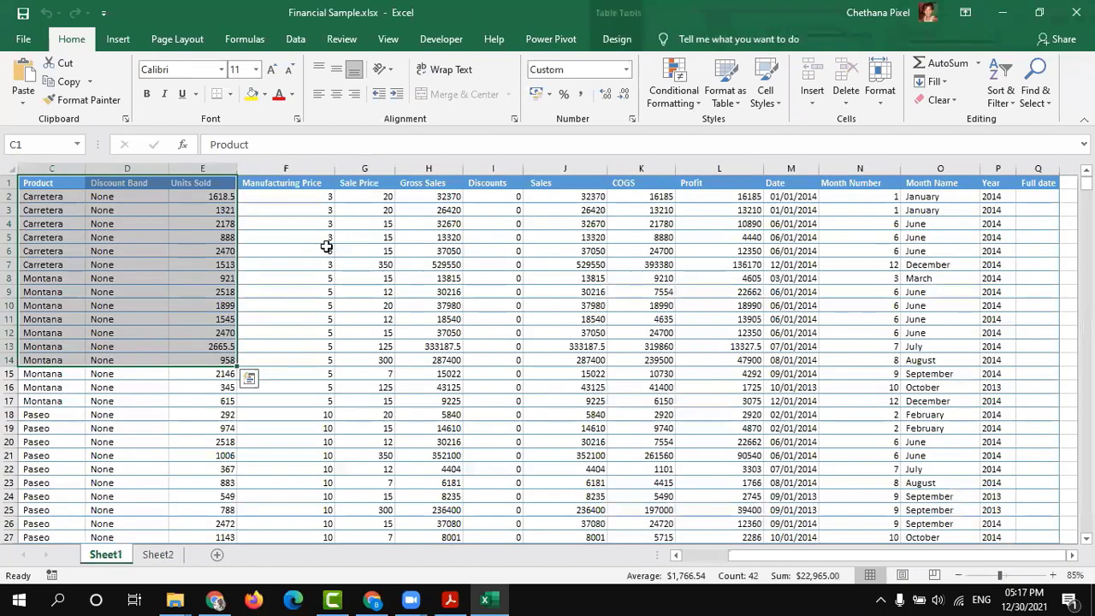
# - Delete the Month Number, Month Name, Year and Full date columns from Sheet1, and save and close the workbook
pyautogui.click(844, 183)
pyautogui.moveTo(851, 168); pyautogui.dragTo(1023, 167)
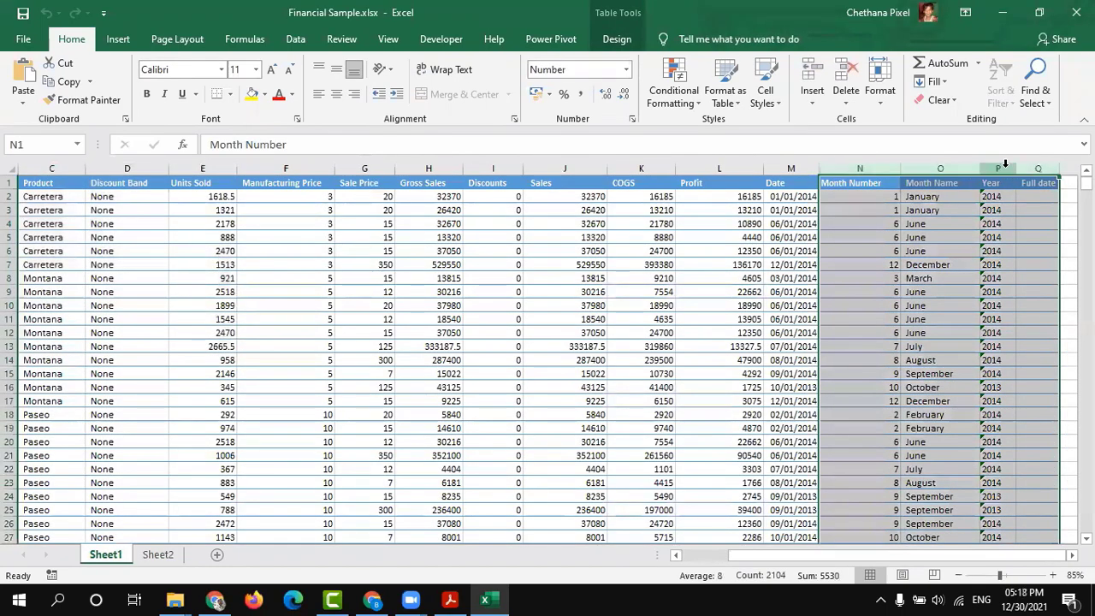
pyautogui.rightClick(1025, 175)
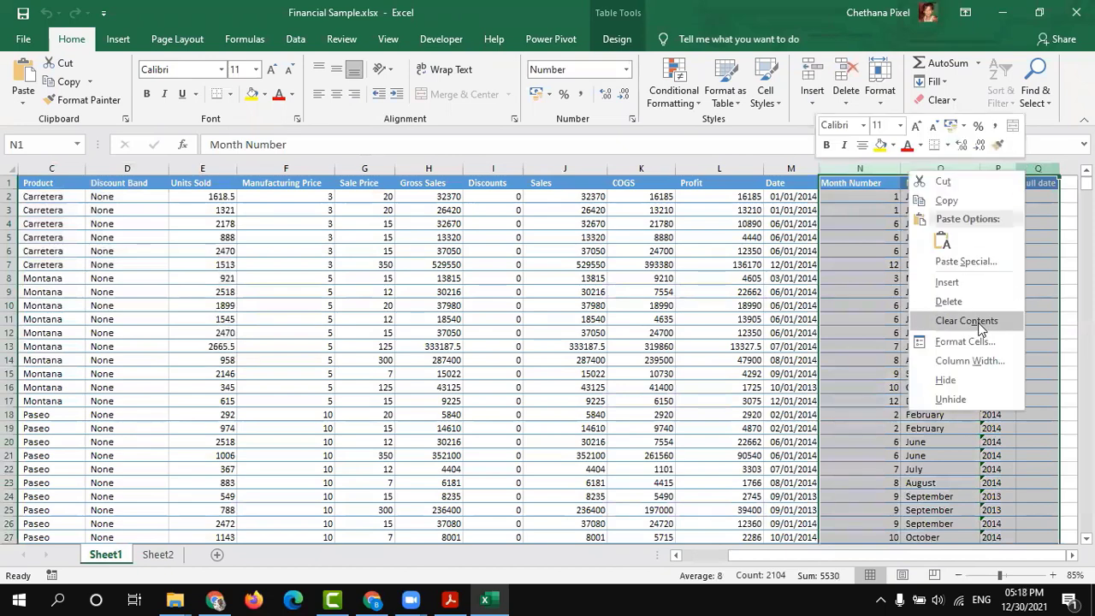
pyautogui.click(970, 300)
pyautogui.click(799, 233)
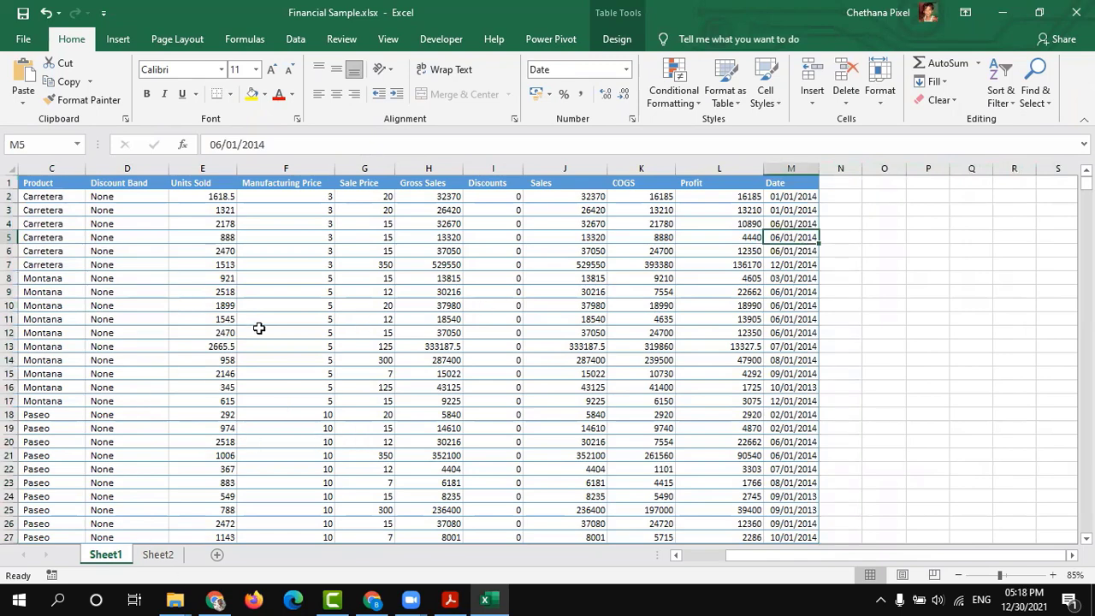
pyautogui.hotkey('ctrl', 's')
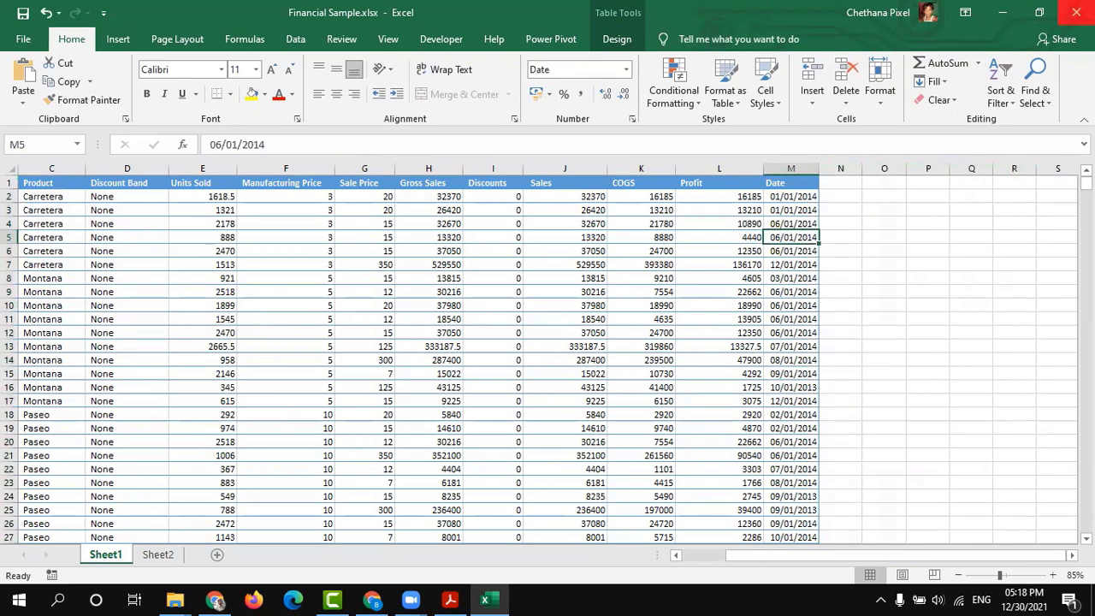
pyautogui.click(1079, 11)
# - Launch Power BI Desktop and dismiss its start screen to reach a blank report
pyautogui.press('super')
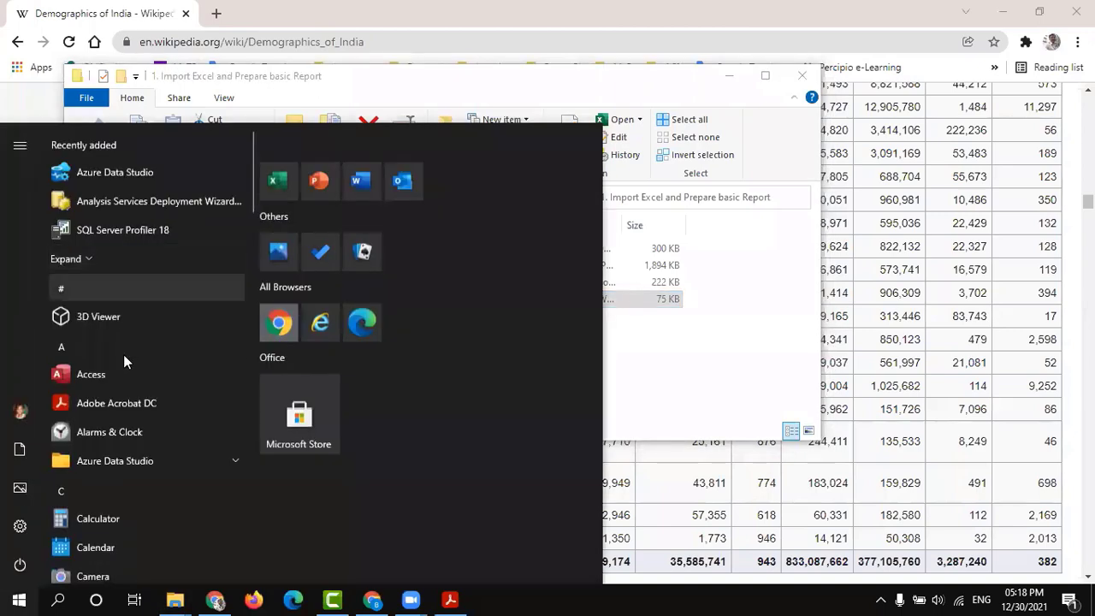
pyautogui.scroll(-2, 123, 361)
pyautogui.write('power')
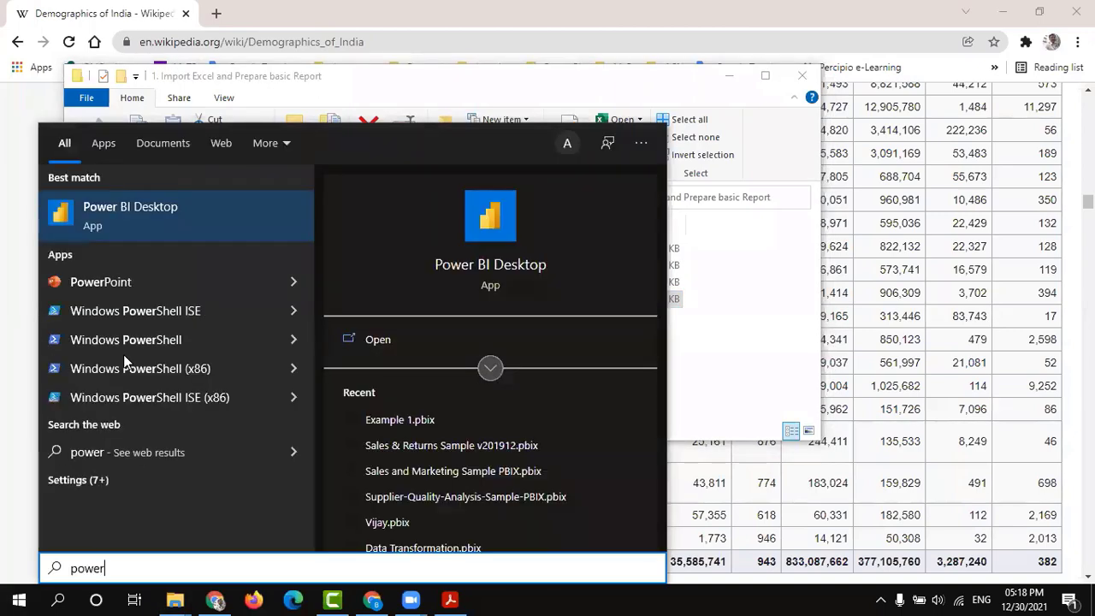
pyautogui.click(121, 218)
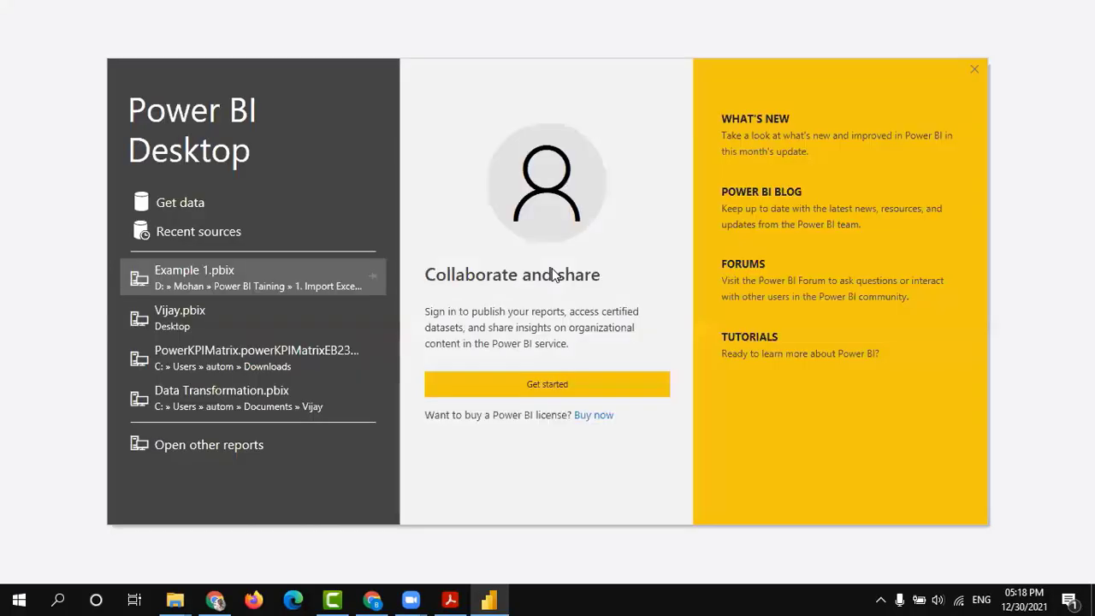
pyautogui.click(975, 70)
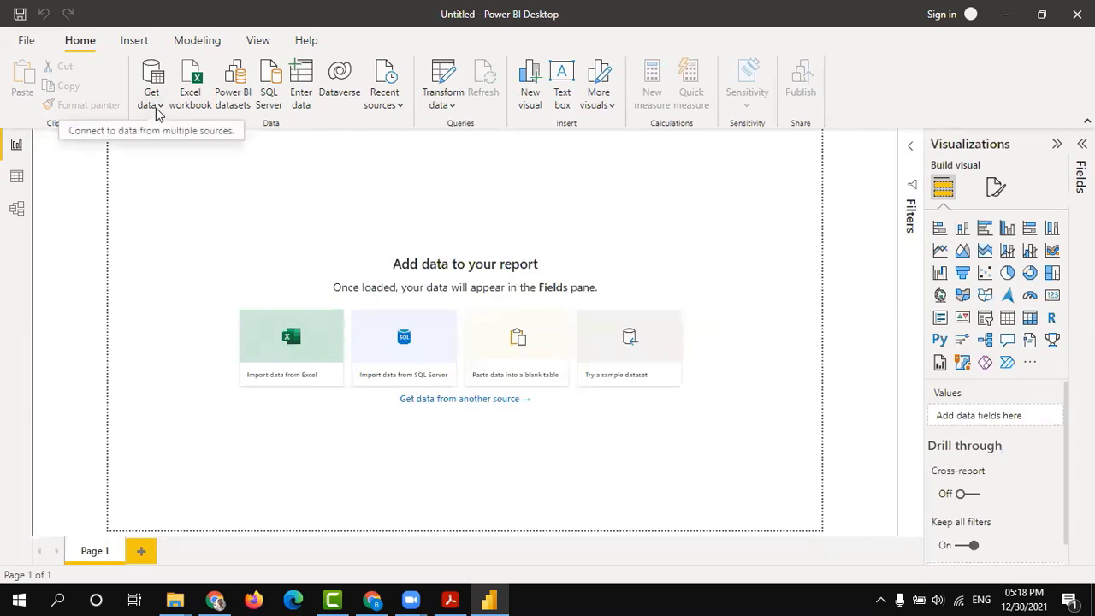
# - Switch to the training PDF in Acrobat Reader and examine the seven steps on page 2 for importing Excel data
pyautogui.click(451, 600)
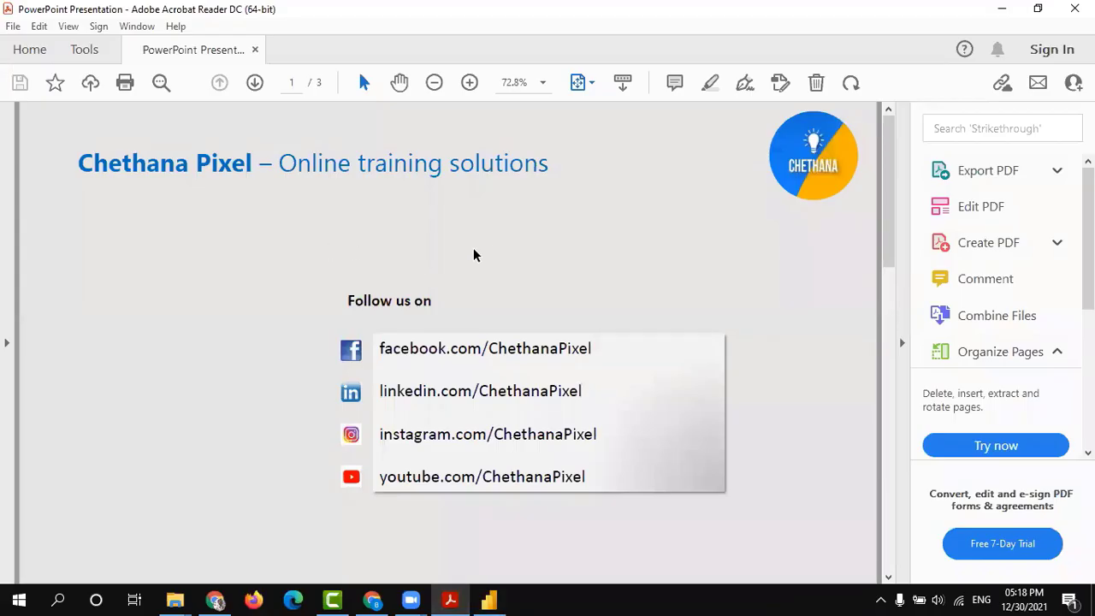
pyautogui.scroll(-2, 475, 255)
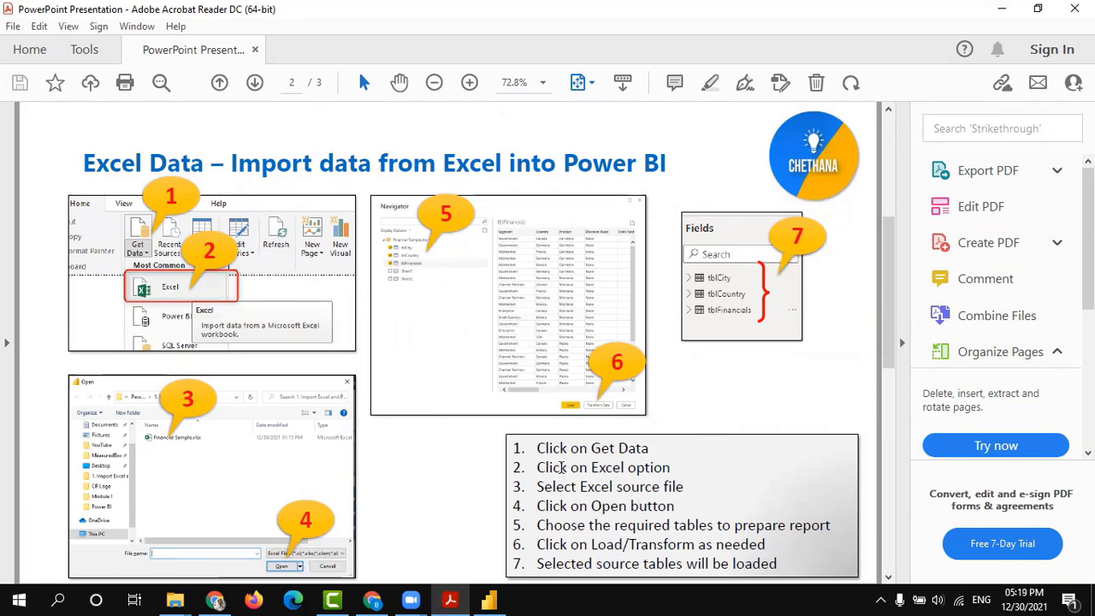
pyautogui.moveTo(537, 449)
pyautogui.mouseDown()
pyautogui.moveTo(560, 469)
pyautogui.moveTo(569, 525)
pyautogui.moveTo(614, 564)
pyautogui.moveTo(776, 564)
pyautogui.mouseUp()
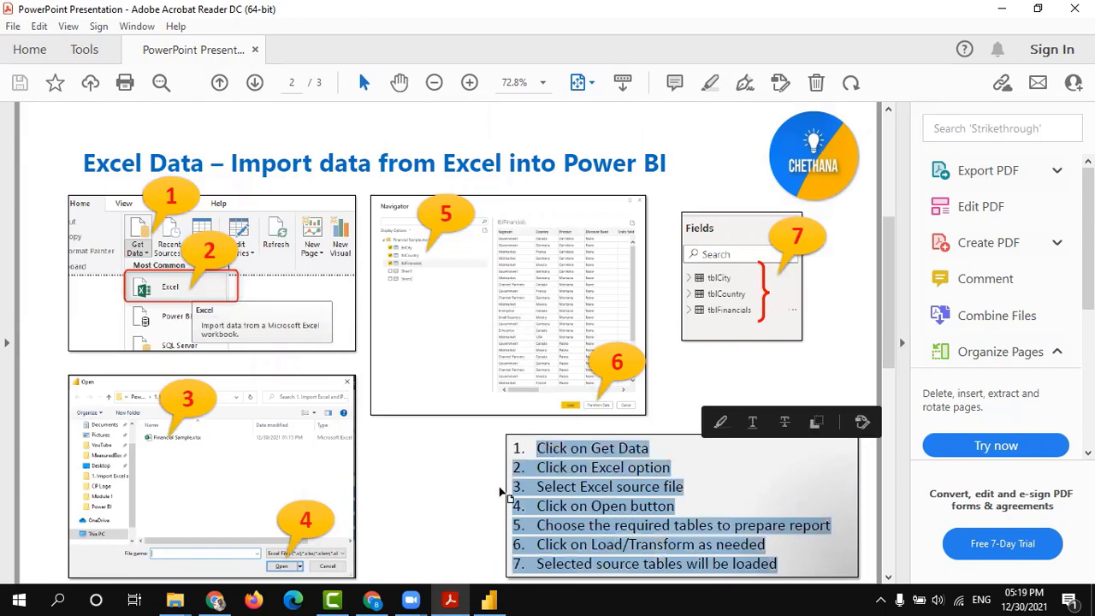
pyautogui.click(490, 462)
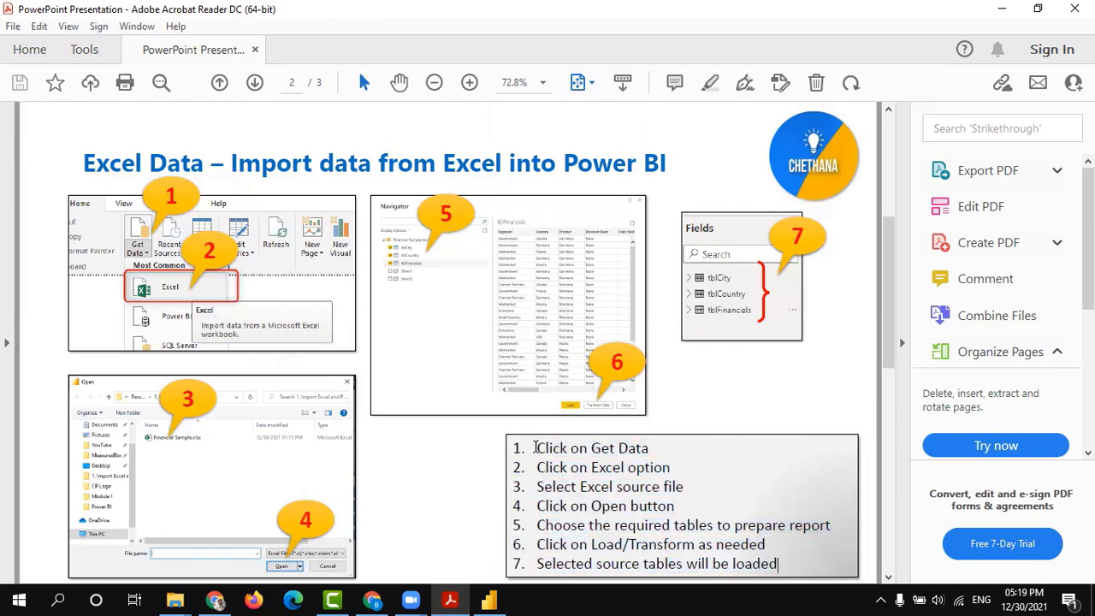
pyautogui.moveTo(513, 449)
pyautogui.mouseDown()
pyautogui.moveTo(783, 525)
pyautogui.moveTo(830, 525)
pyautogui.moveTo(777, 558)
pyautogui.mouseUp()
pyautogui.click(484, 512)
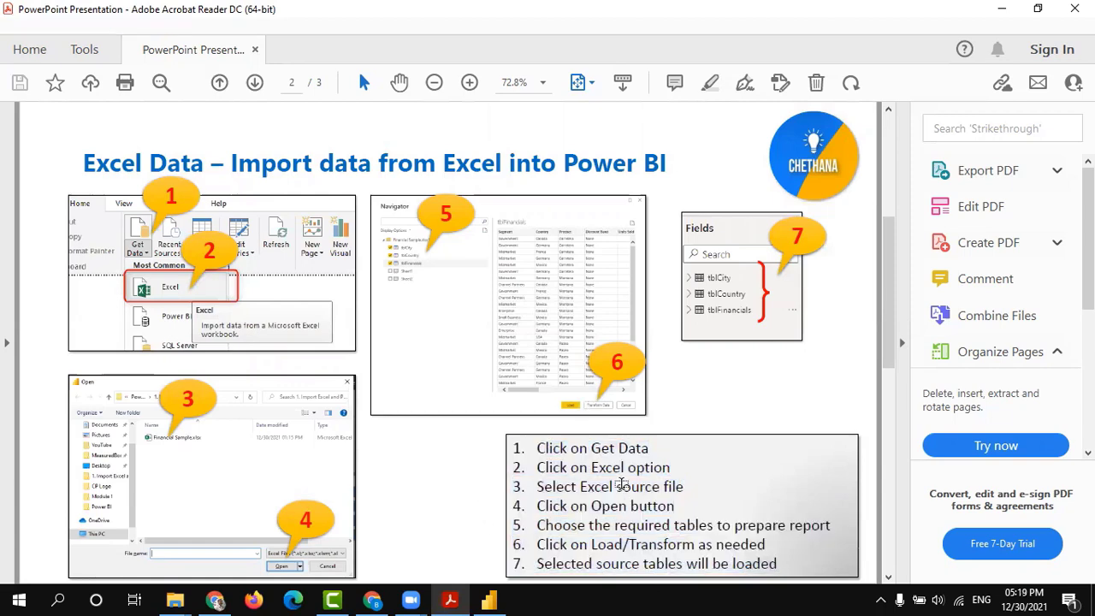
# - Return to Power BI Desktop, wait for it to respond, and review the list of common data sources
pyautogui.hotkey('alt', 'Tab')
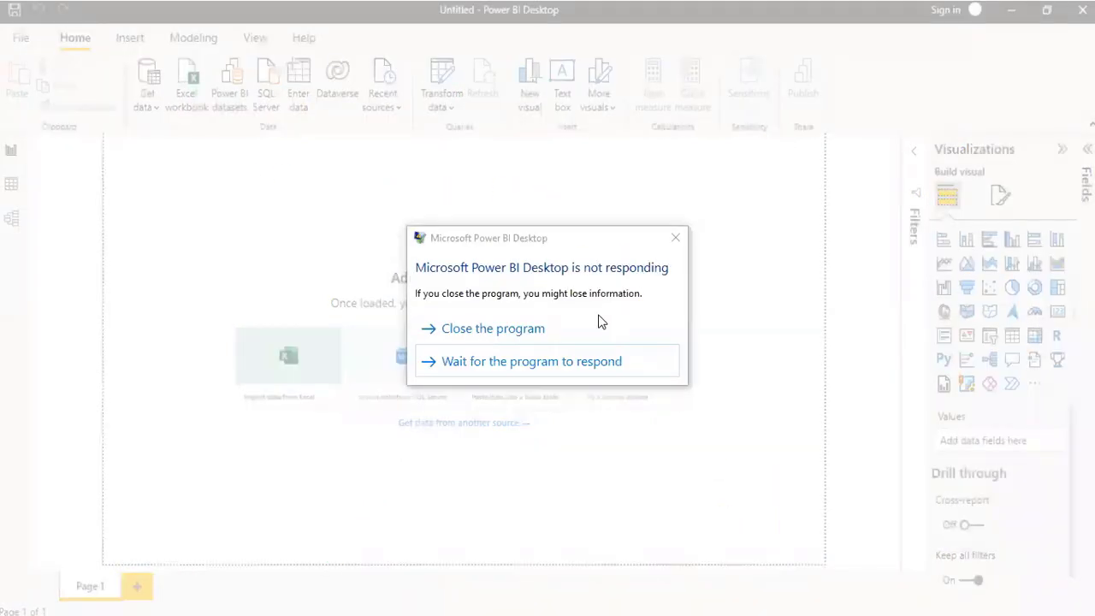
pyautogui.click(550, 358)
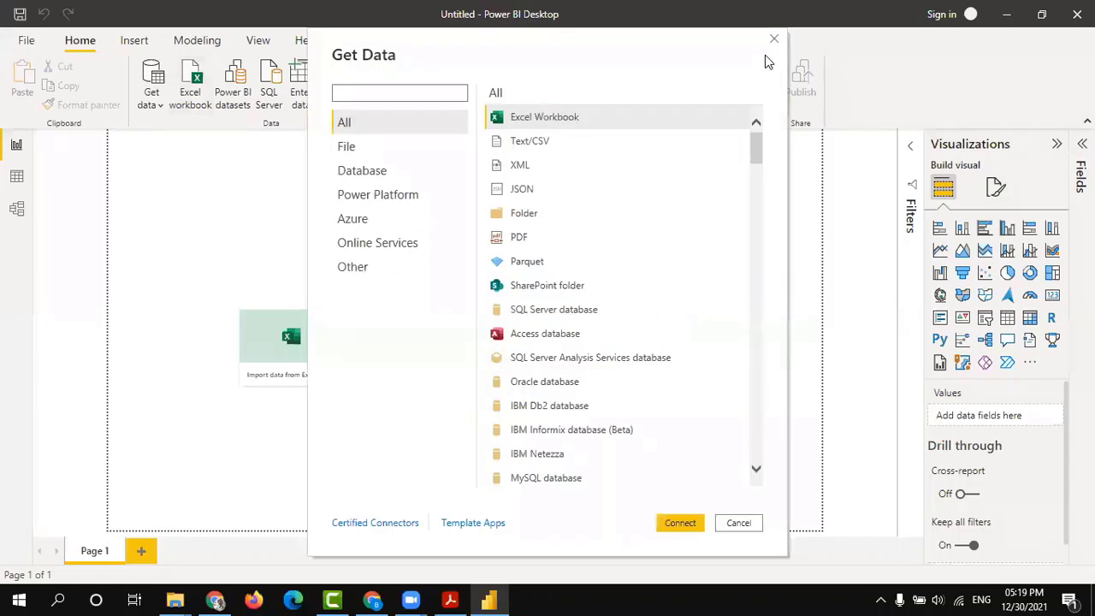
pyautogui.click(773, 39)
pyautogui.click(154, 102)
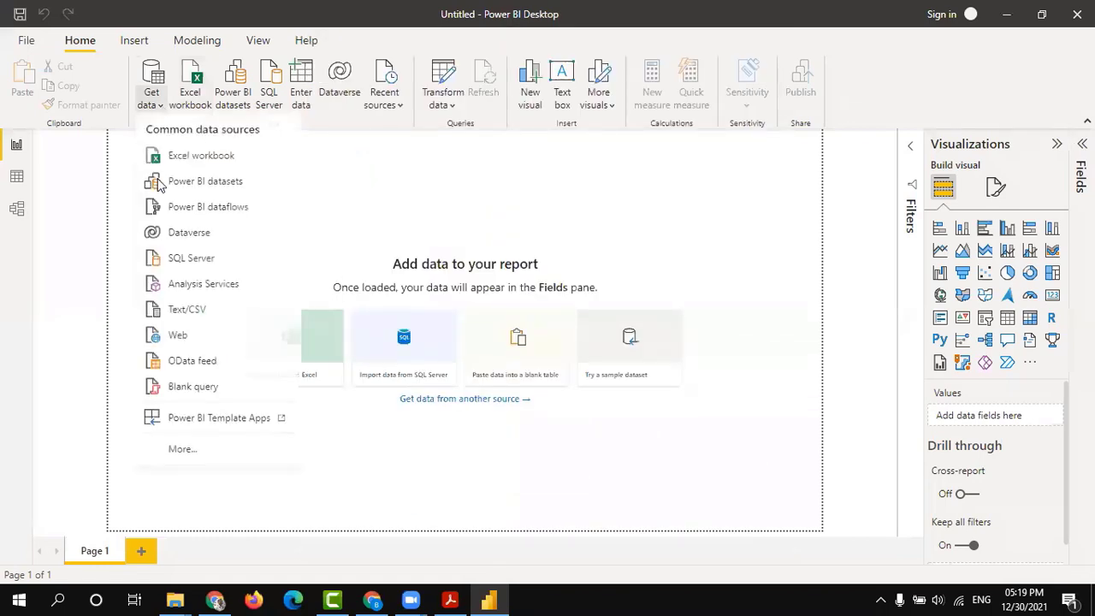
# - Examine the Get Data connectors in the All and File categories, including Excel Workbook, without connecting to a source
pyautogui.click(153, 79)
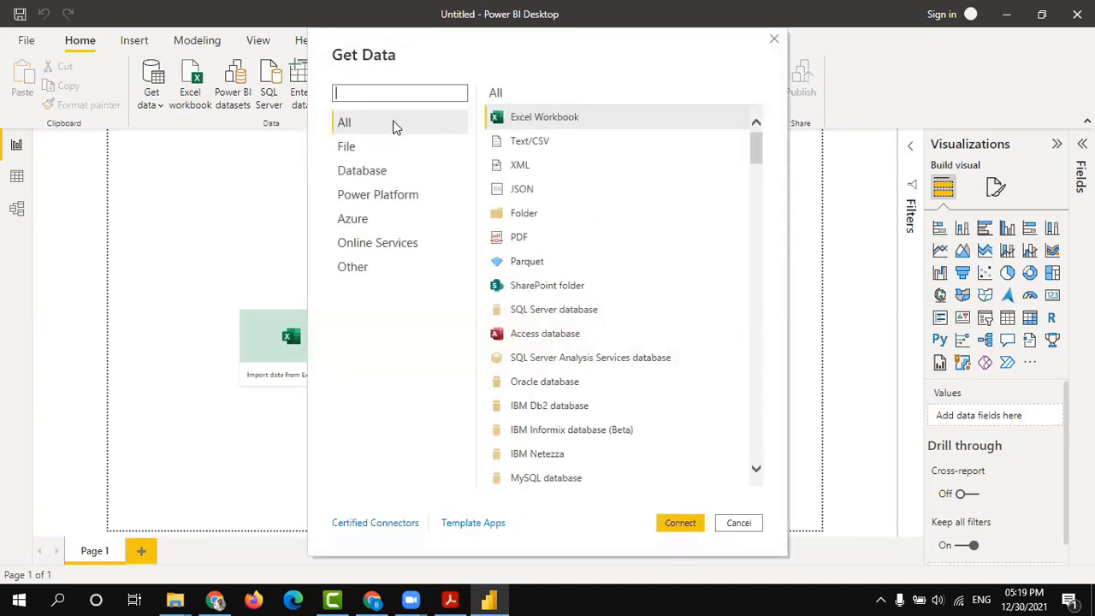
pyautogui.click(367, 125)
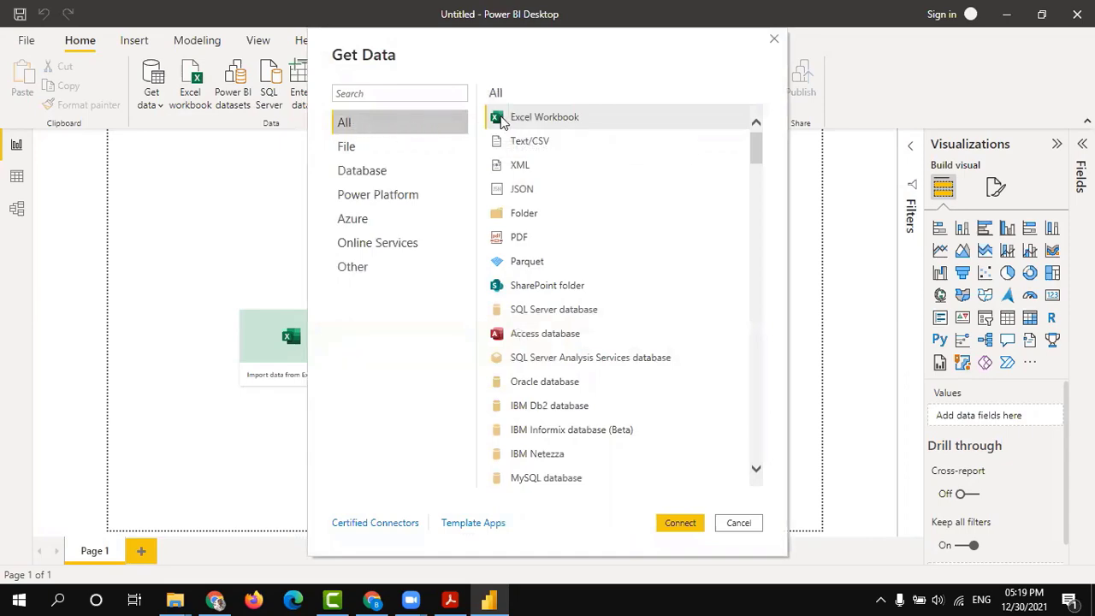
pyautogui.scroll(-8, 542, 313)
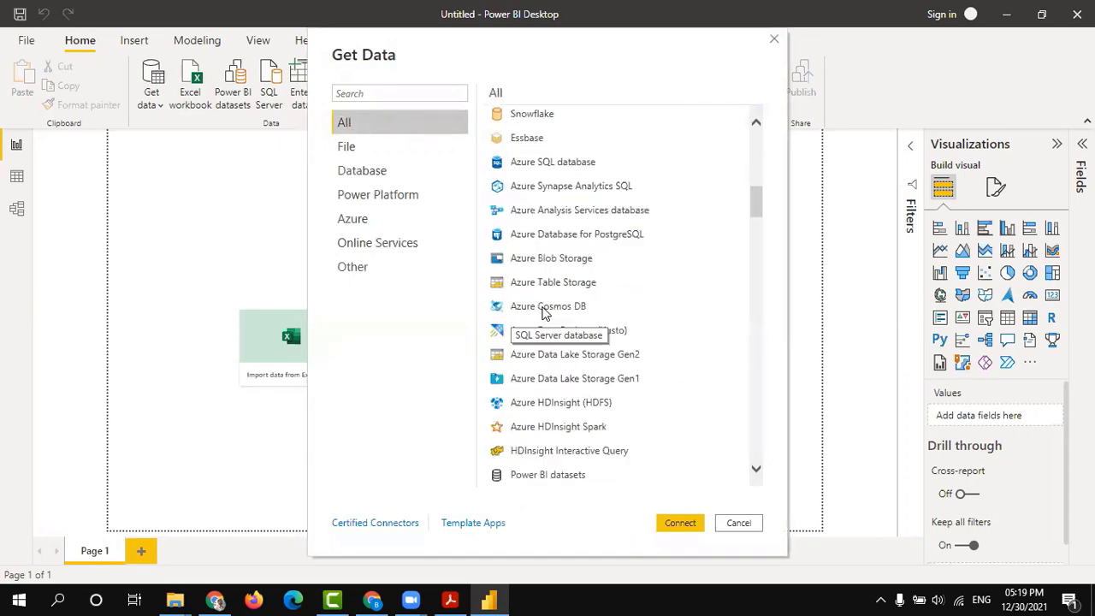
pyautogui.scroll(8, 542, 313)
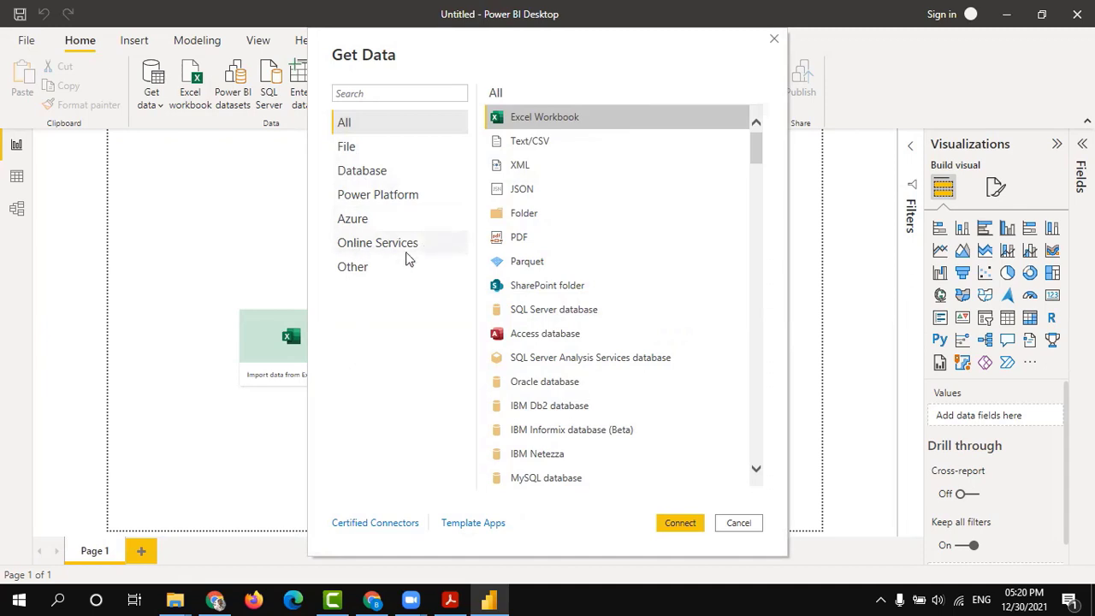
pyautogui.click(345, 148)
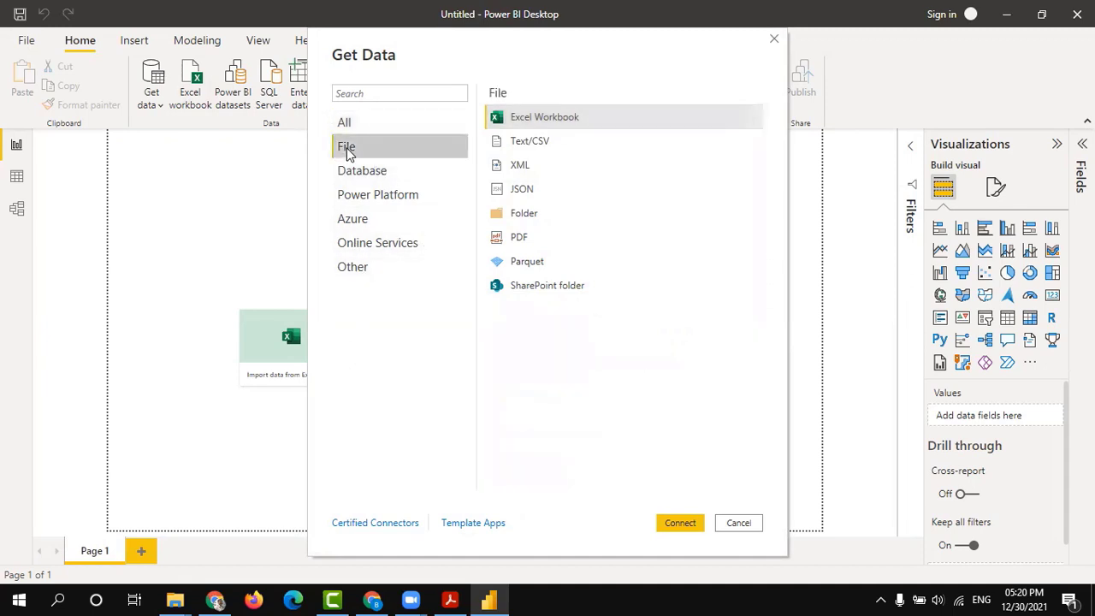
pyautogui.click(530, 122)
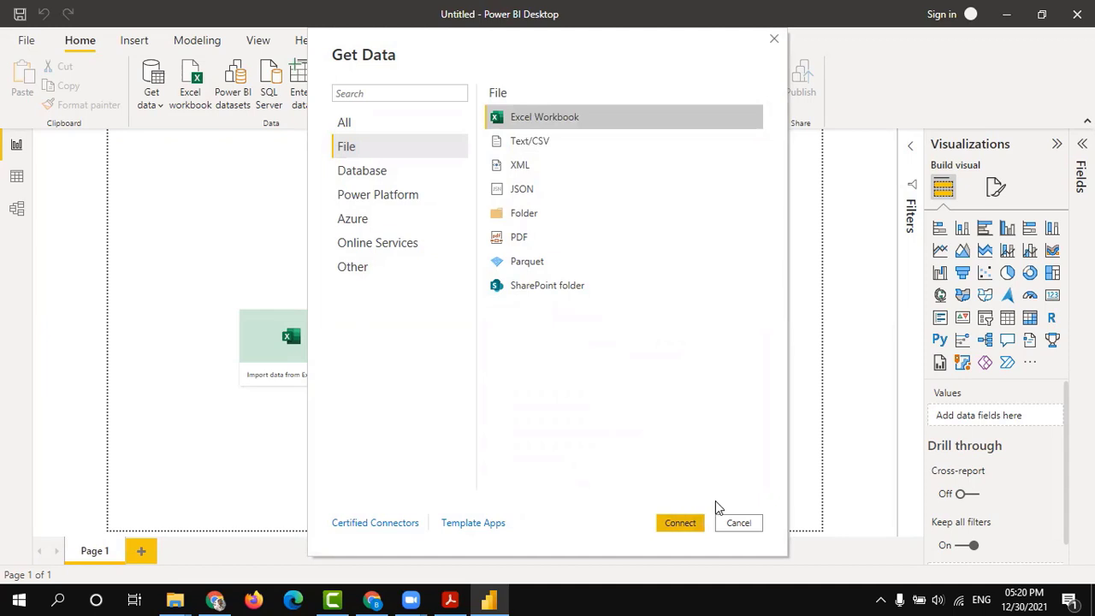
pyautogui.click(737, 522)
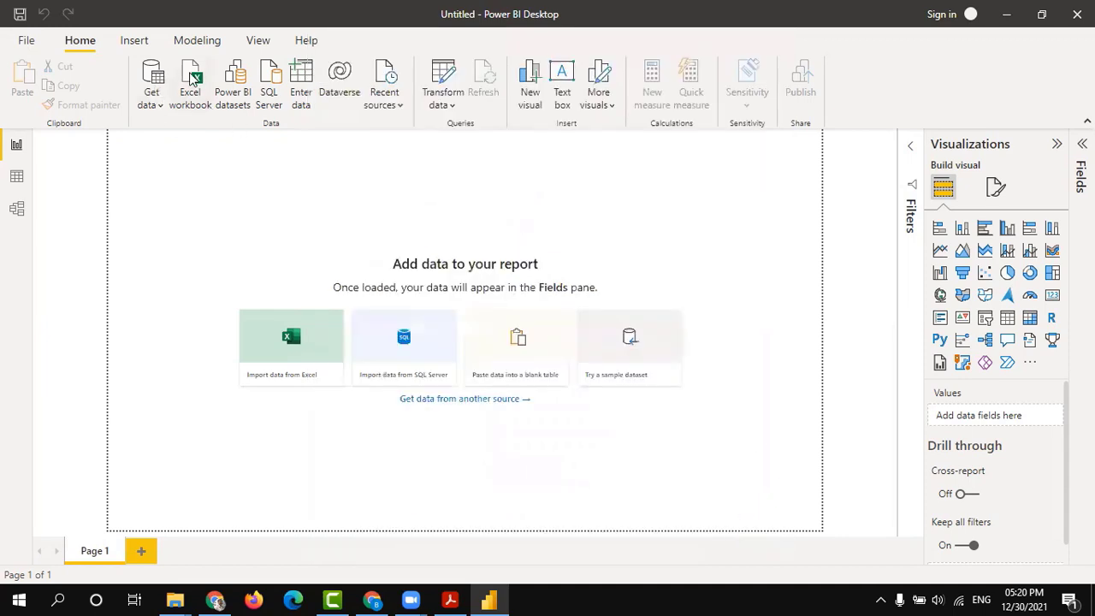
pyautogui.click(161, 109)
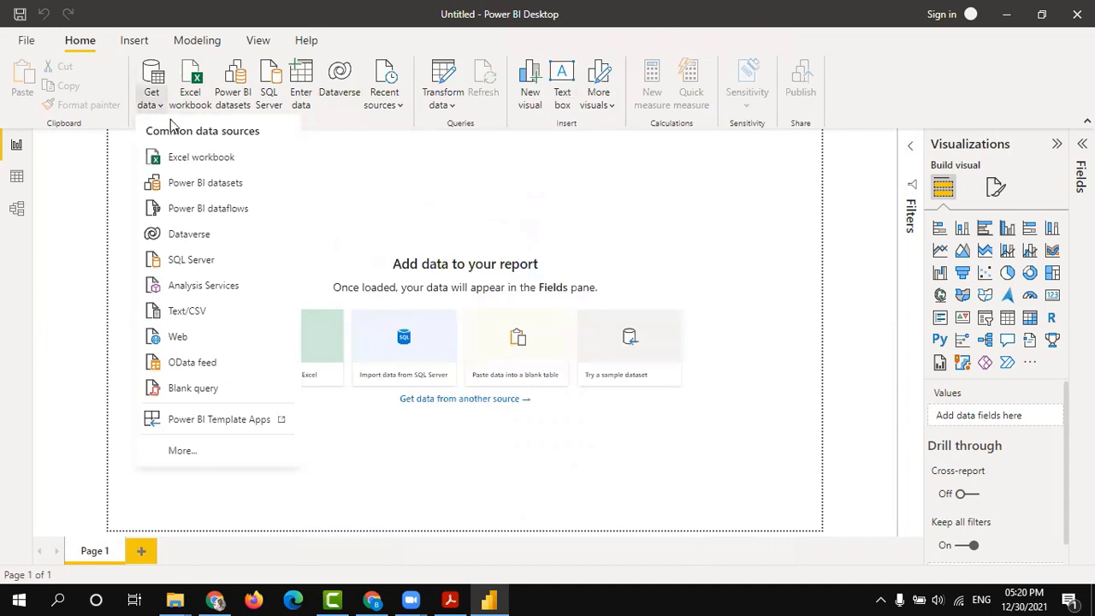
pyautogui.click(213, 163)
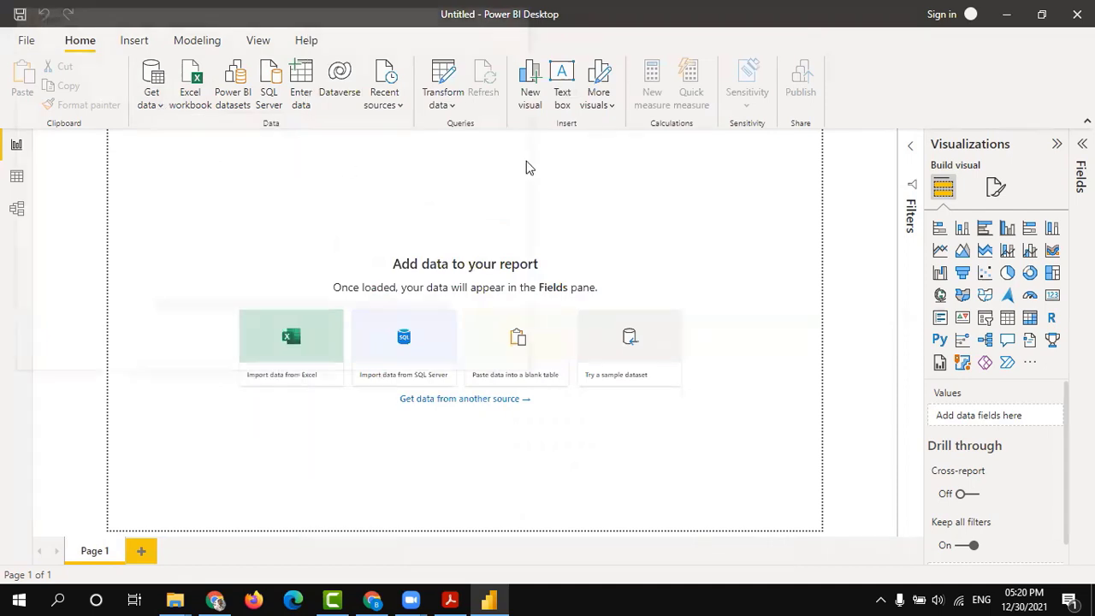
pyautogui.click(494, 358)
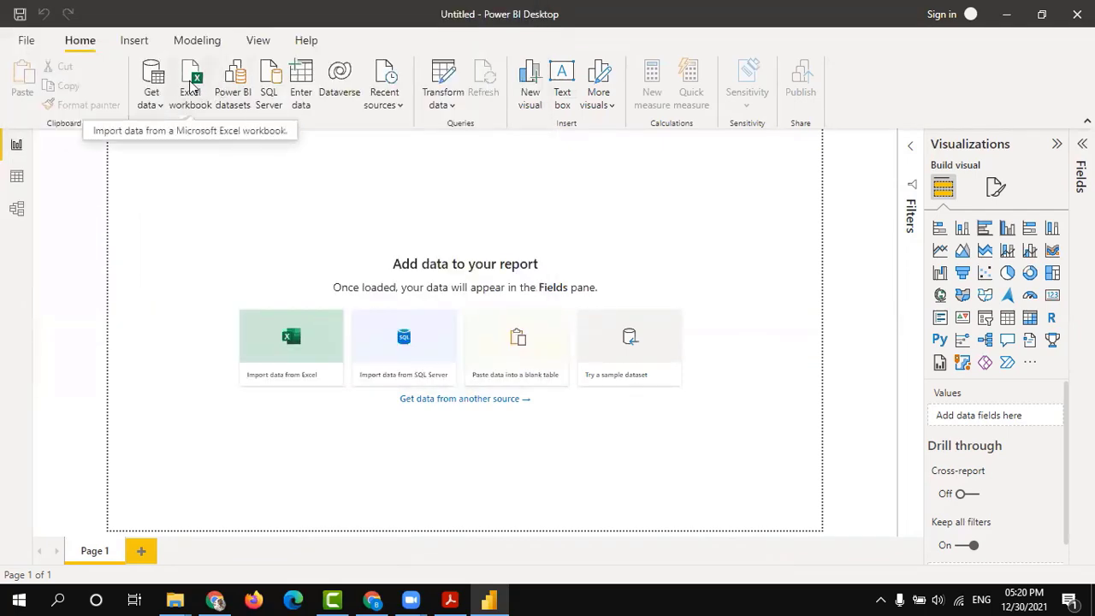
pyautogui.click(192, 87)
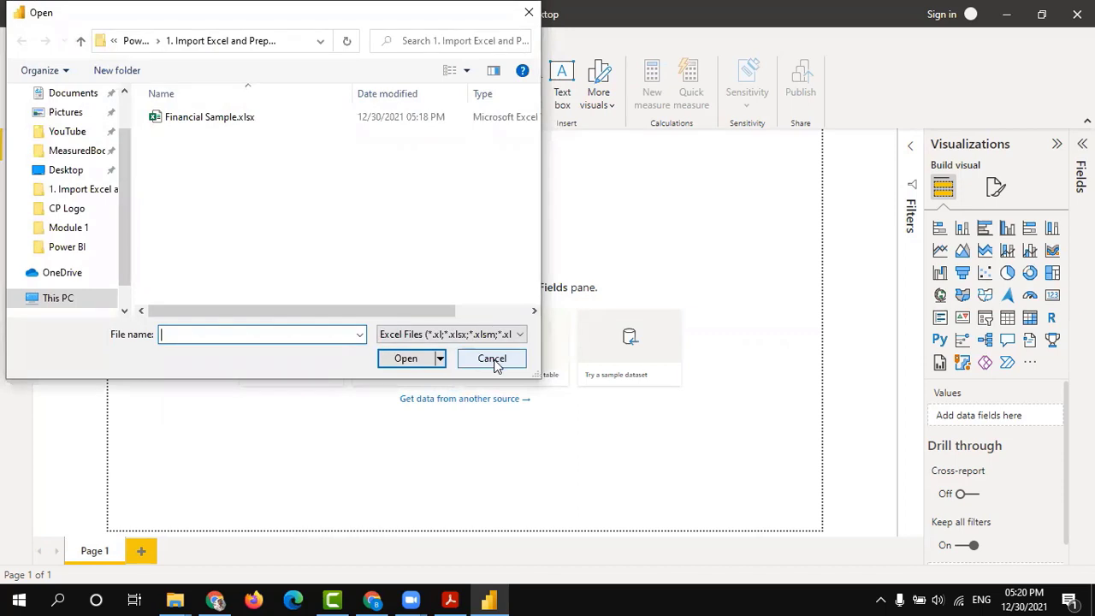
pyautogui.click(493, 359)
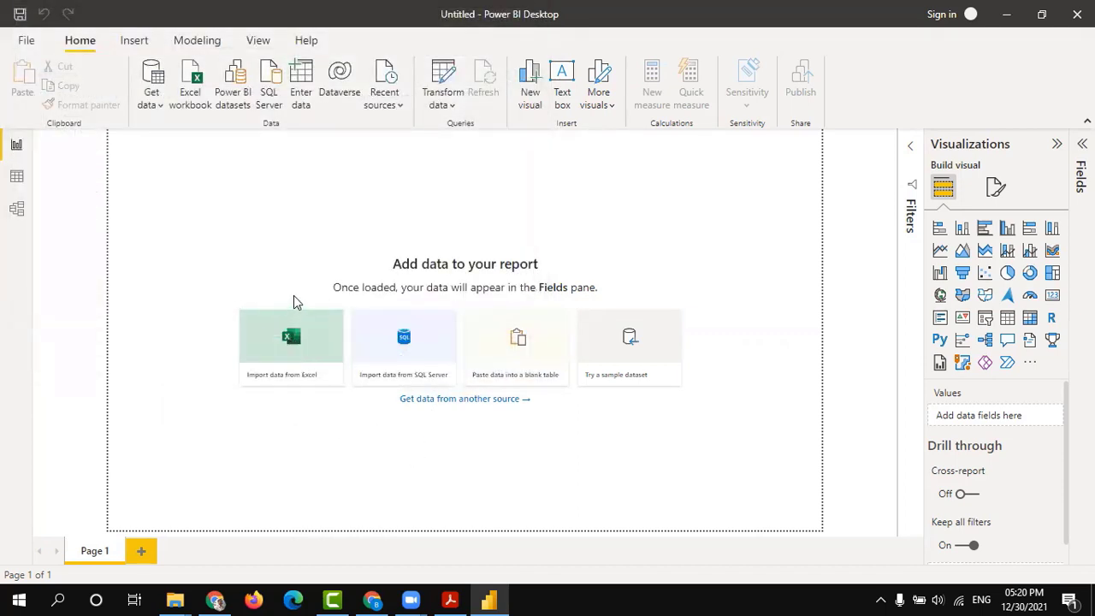
# - Start an Excel import from the blank report canvas and choose Financial Sample.xlsx as the source file
pyautogui.click(279, 346)
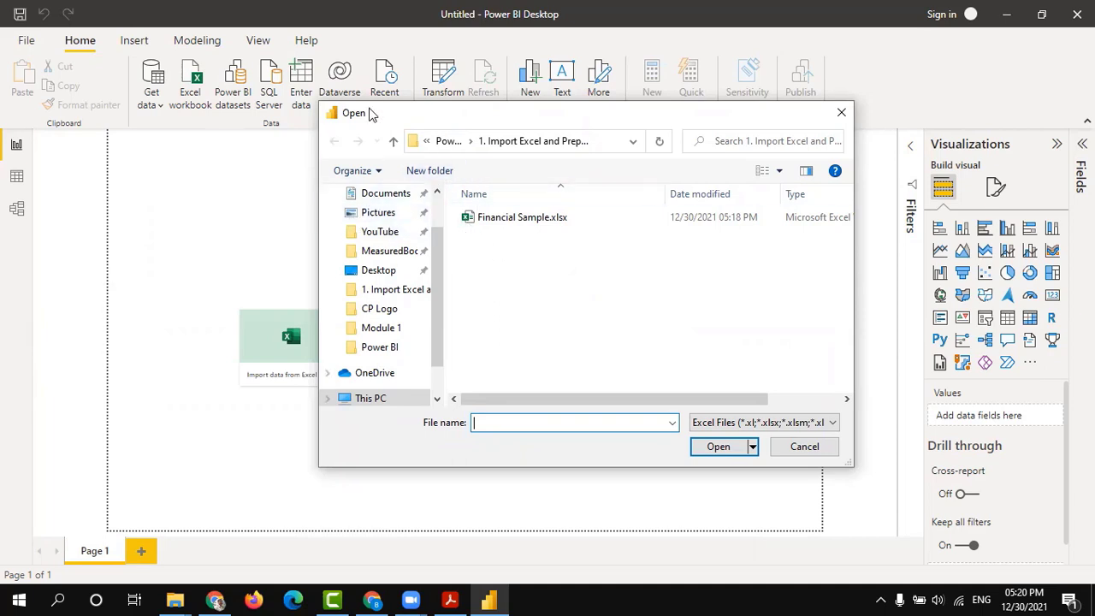
pyautogui.click(510, 220)
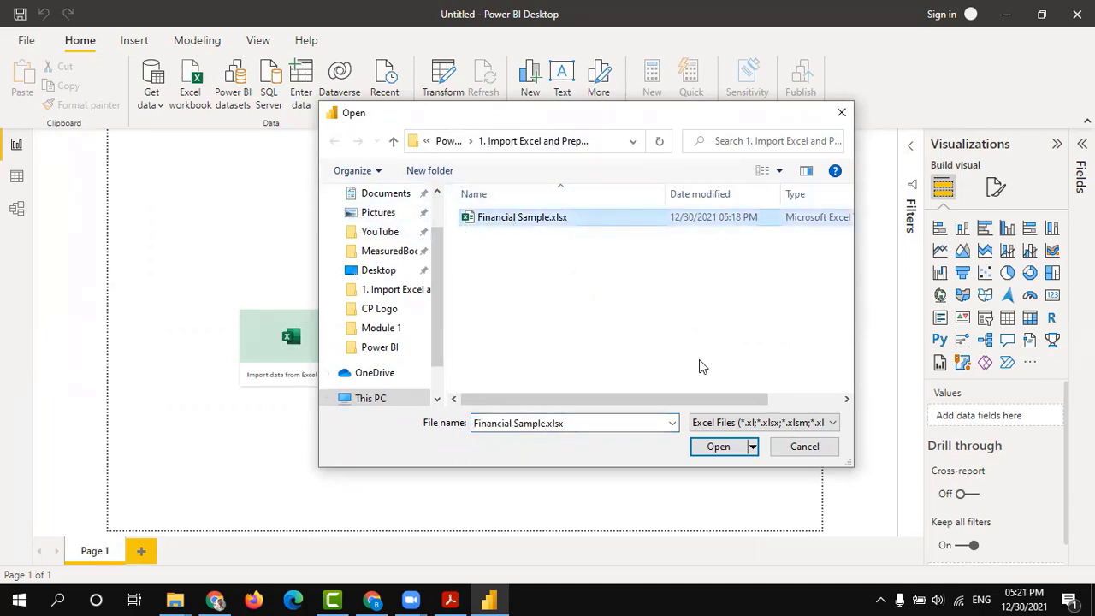
pyautogui.click(719, 446)
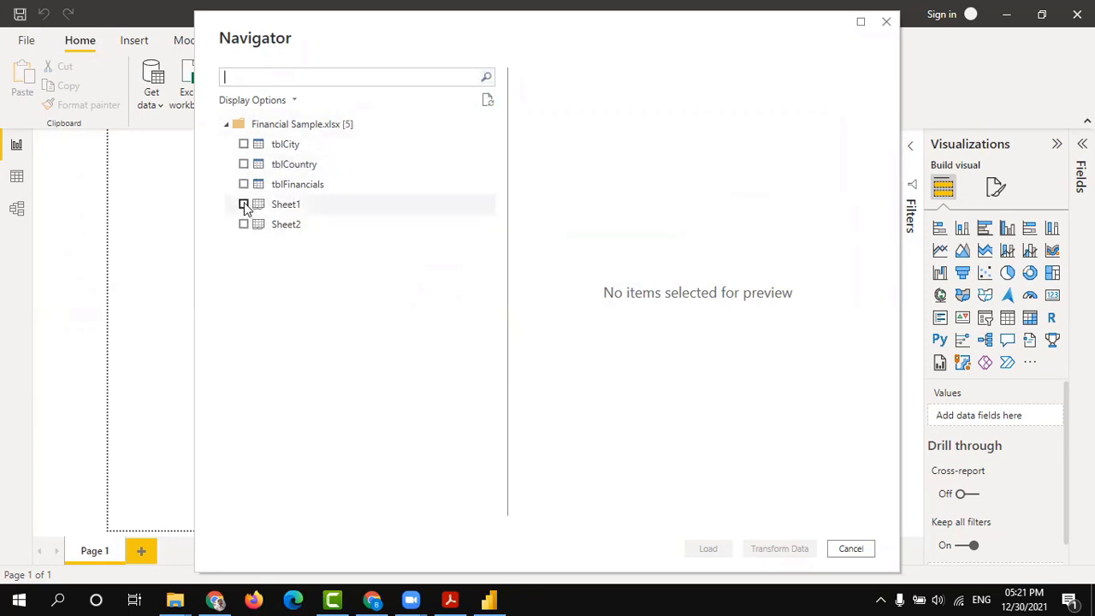
# - Open Financial Sample.xlsx in Excel from its folder and look over the data on Sheet1 and Sheet2
pyautogui.moveTo(174, 599)
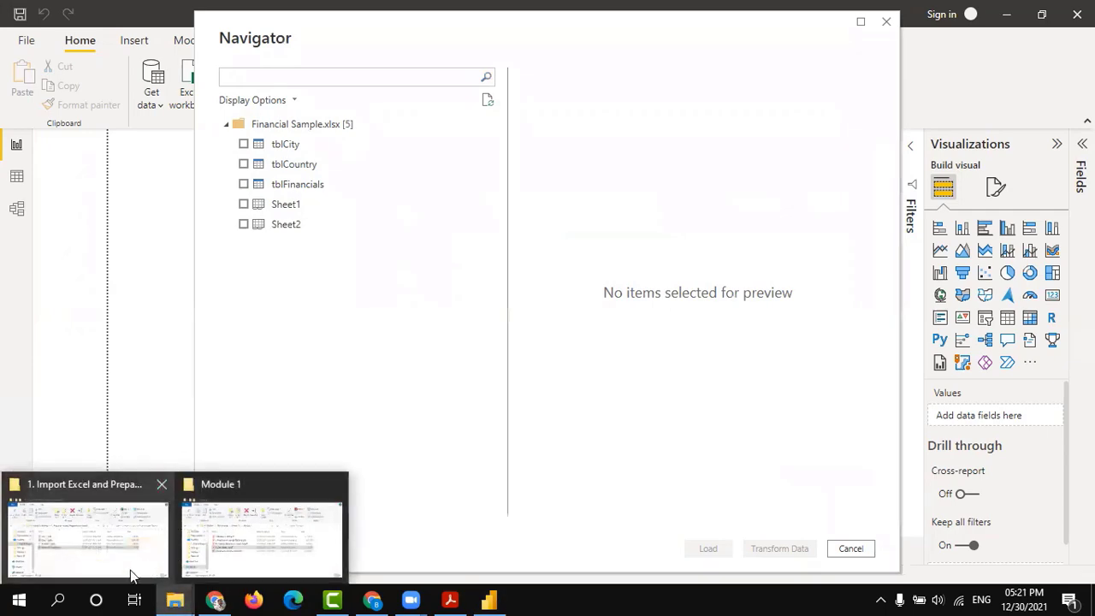
pyautogui.click(125, 522)
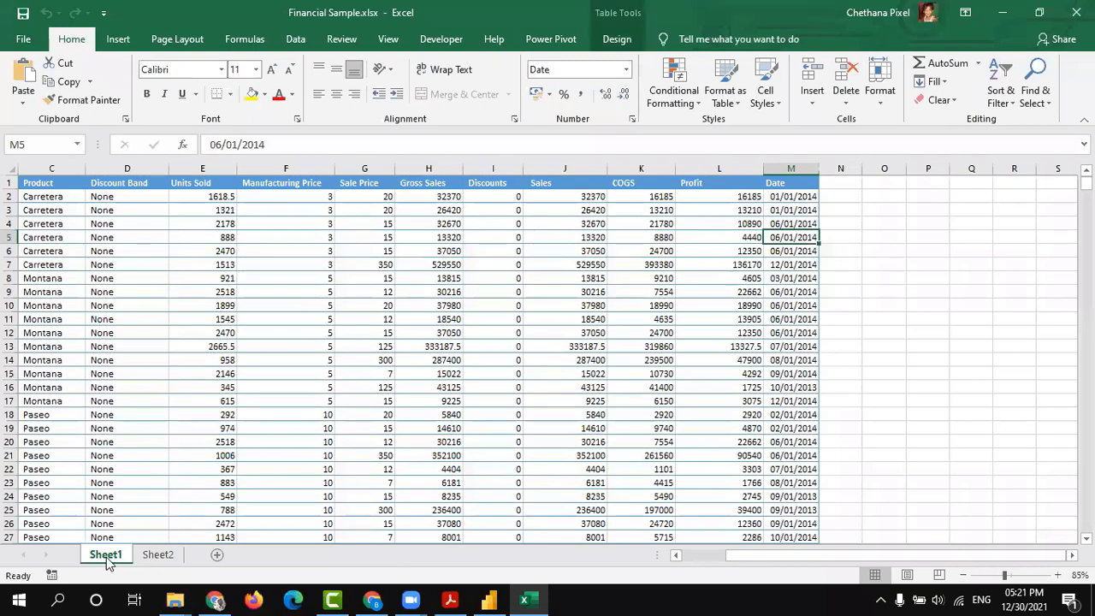
pyautogui.click(158, 554)
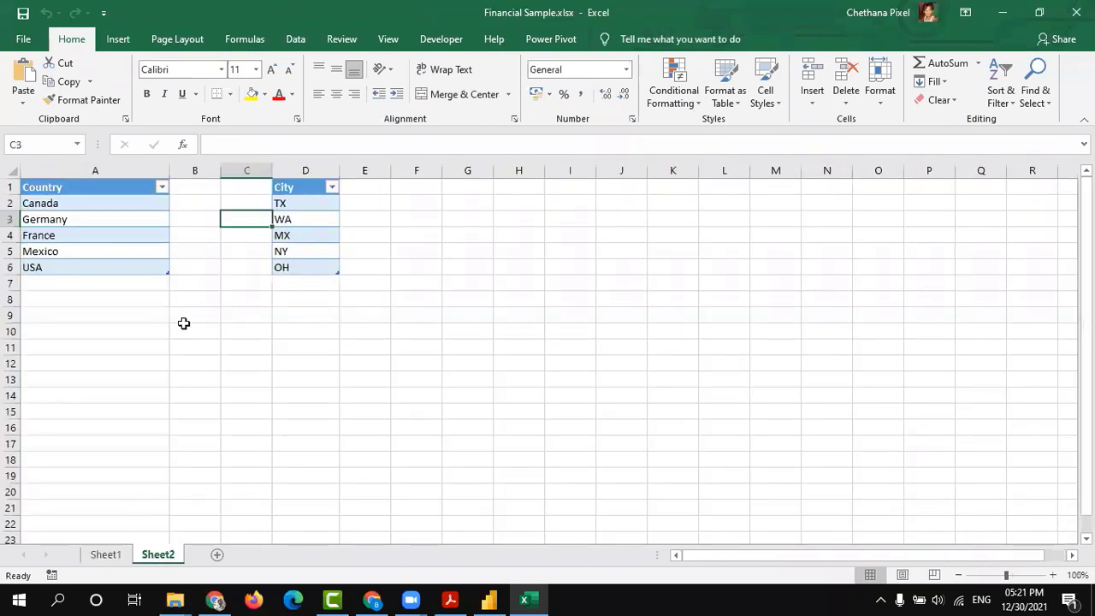
pyautogui.click(107, 554)
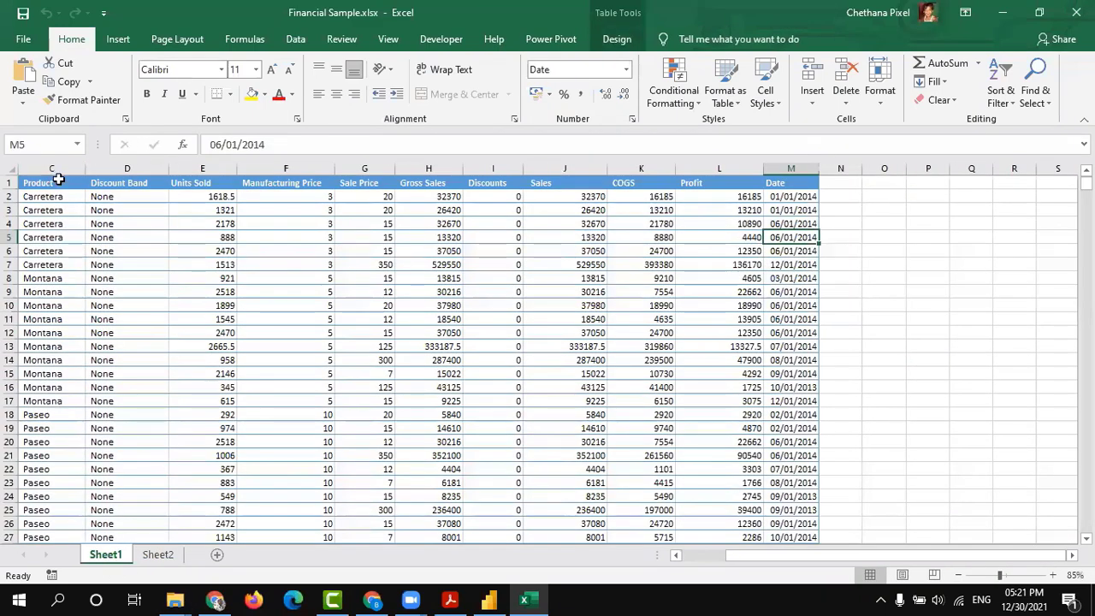
# - Examine the financial data range on Sheet1 and check the name assigned to its table
pyautogui.moveTo(54, 182); pyautogui.dragTo(756, 469)
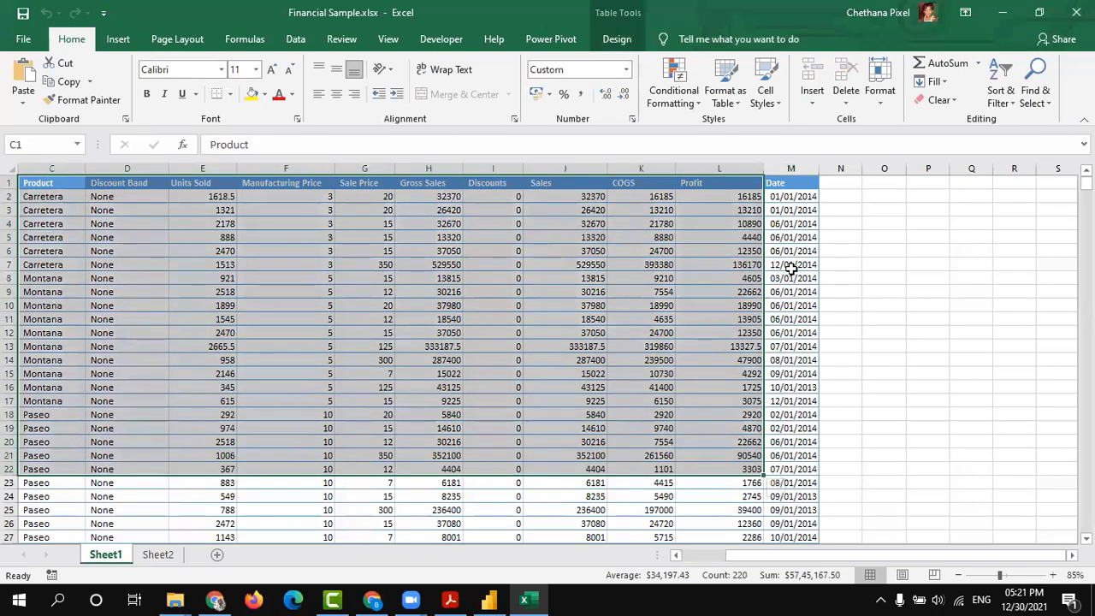
pyautogui.click(791, 268)
pyautogui.click(616, 39)
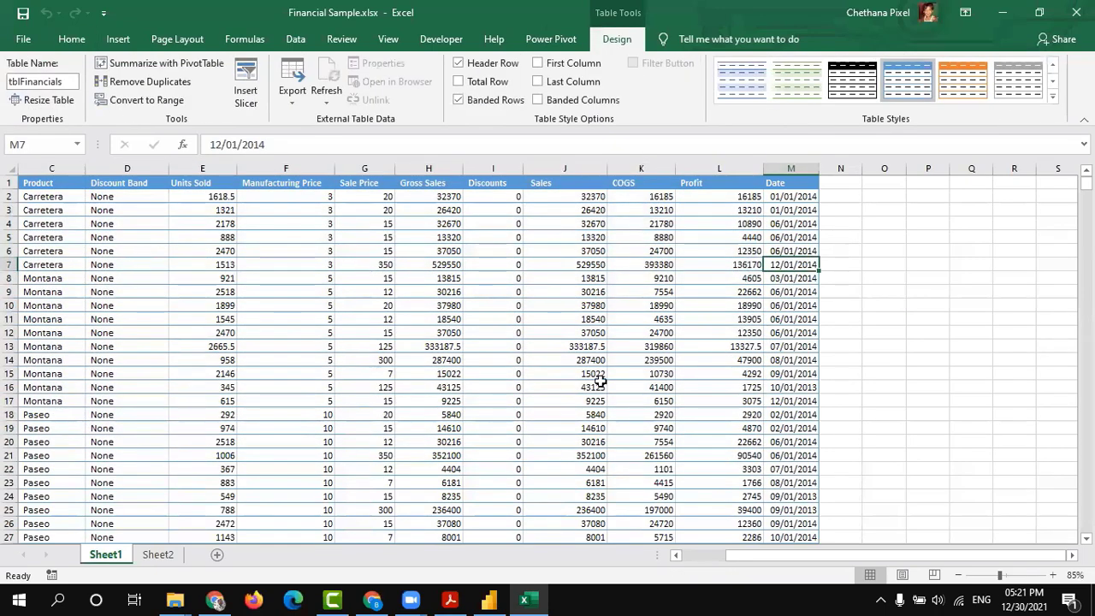
pyautogui.click(31, 82)
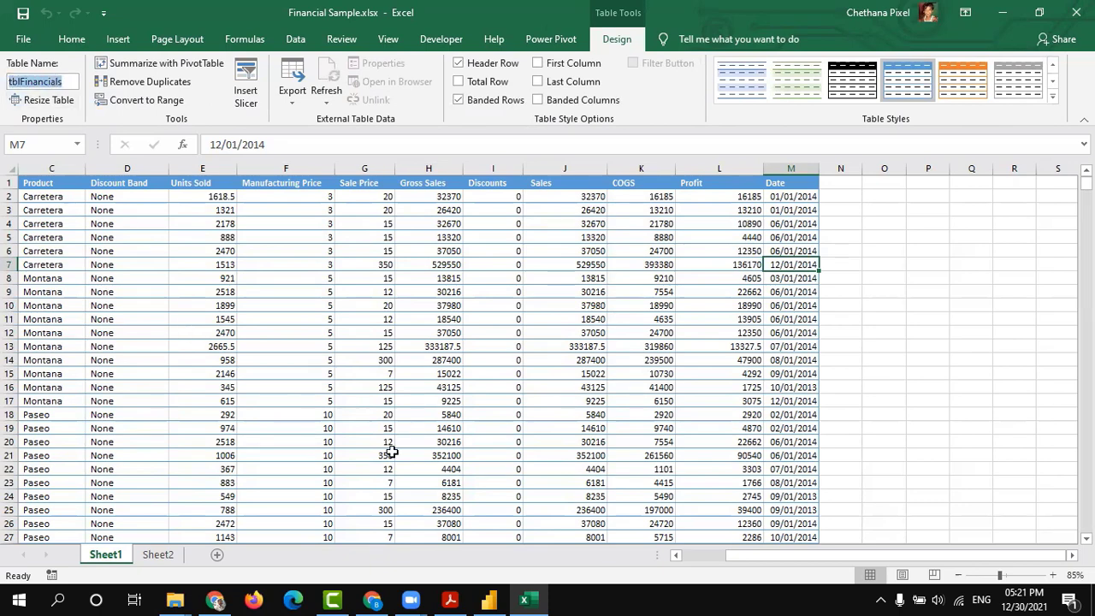
# - Check the table names of the Country and City tables on Sheet2, then return to Power BI Desktop's Navigator
pyautogui.click(157, 556)
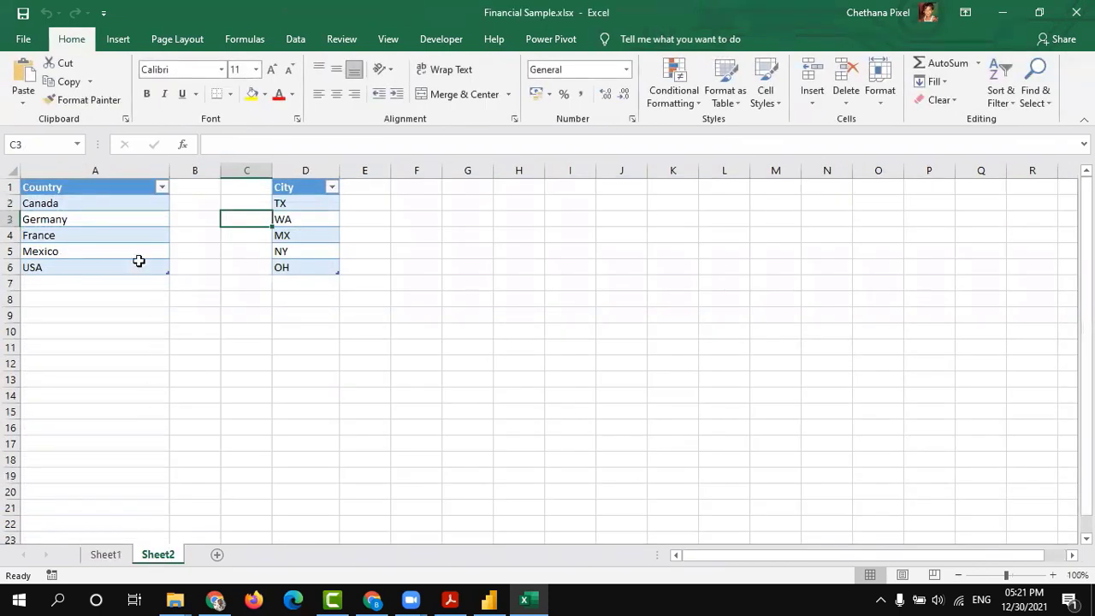
pyautogui.click(100, 233)
pyautogui.click(60, 80)
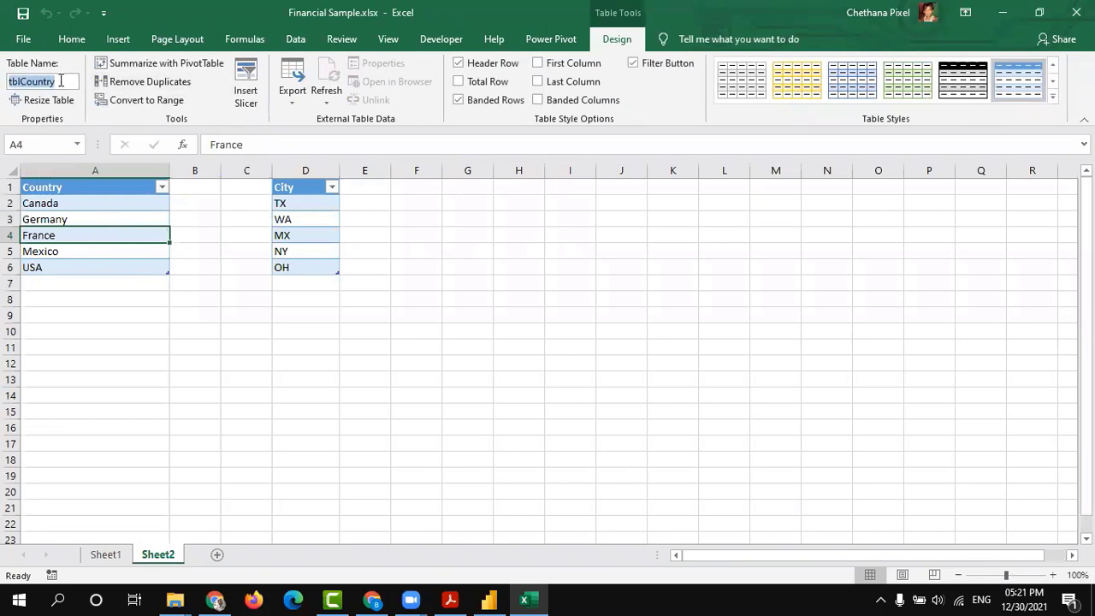
pyautogui.click(328, 239)
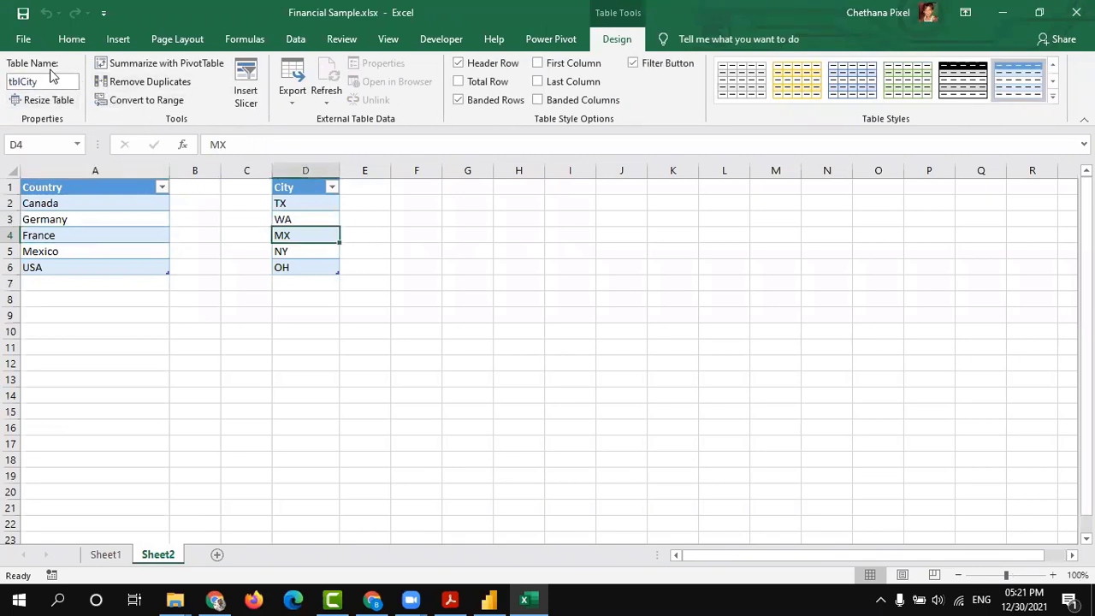
pyautogui.click(47, 85)
pyautogui.click(337, 376)
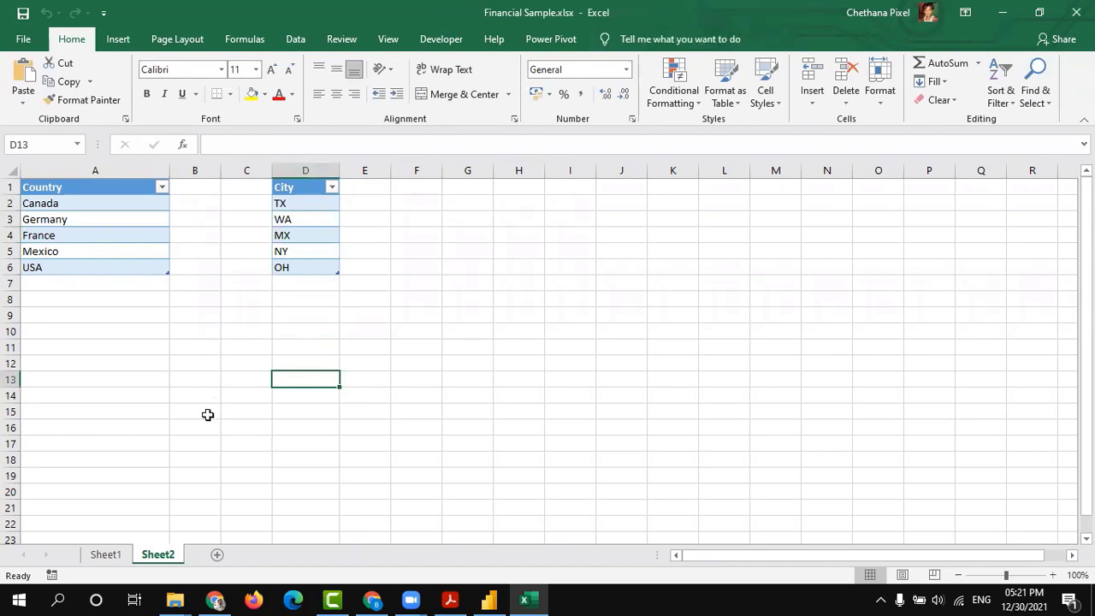
pyautogui.hotkey('alt', 'Tab')
pyautogui.press('Tab')
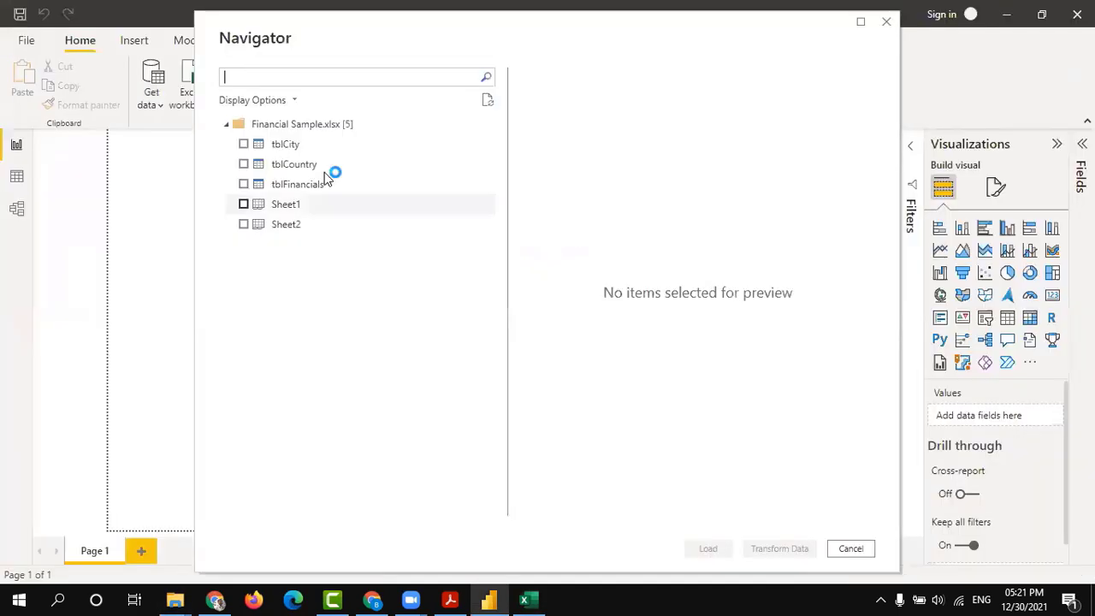
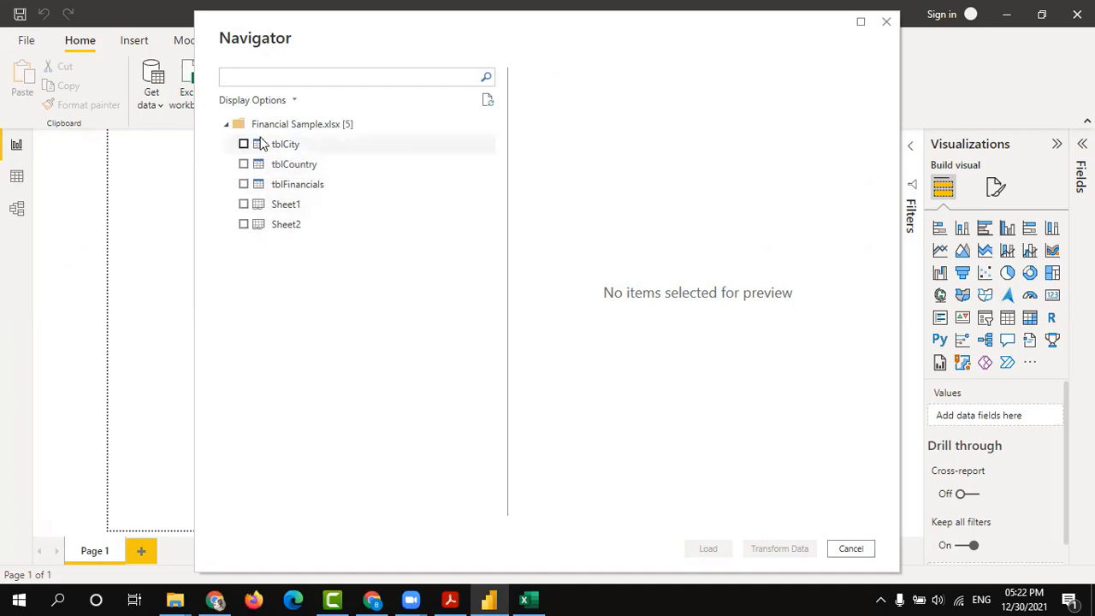
# - Preview Sheet1, deselect it, and select tblFinancials to inspect its preview through the Date column
pyautogui.click(244, 205)
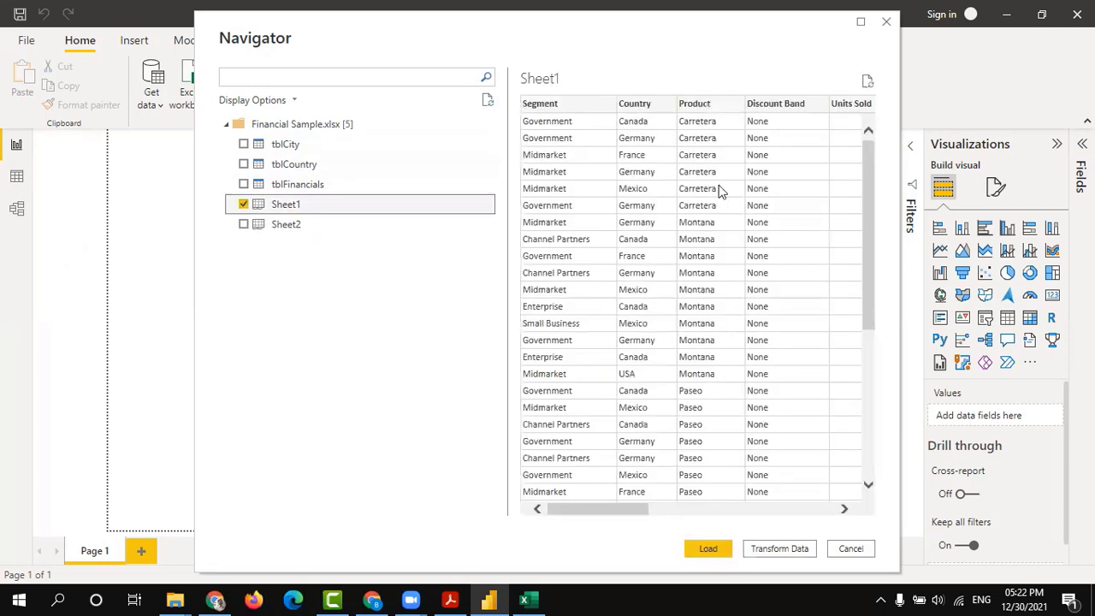
pyautogui.moveTo(633, 510); pyautogui.dragTo(553, 518)
pyautogui.click(243, 204)
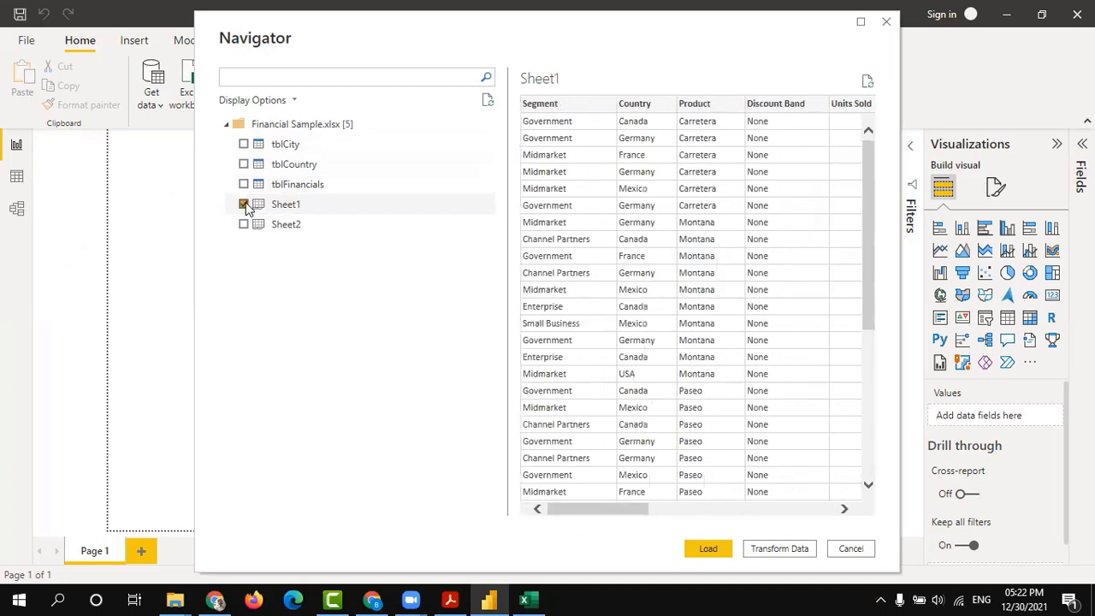
pyautogui.click(244, 185)
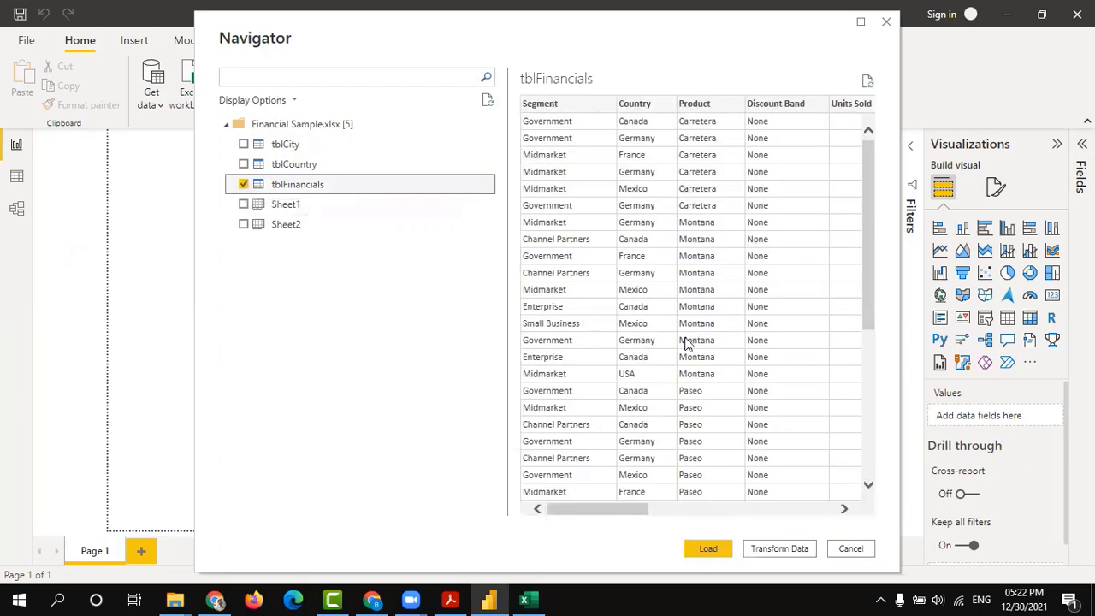
pyautogui.moveTo(625, 511); pyautogui.dragTo(845, 511)
# - Switch to Excel to check the columns around Date on Sheet1 against the tblFinancials preview, then return to Power BI
pyautogui.hotkey('alt', 'Tab')
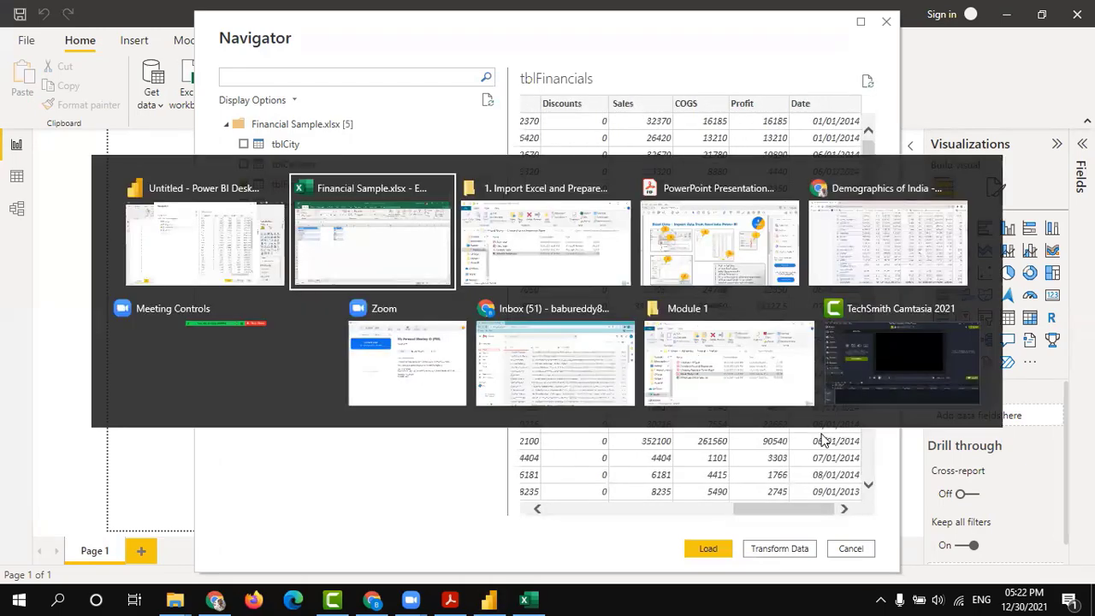
pyautogui.click(106, 554)
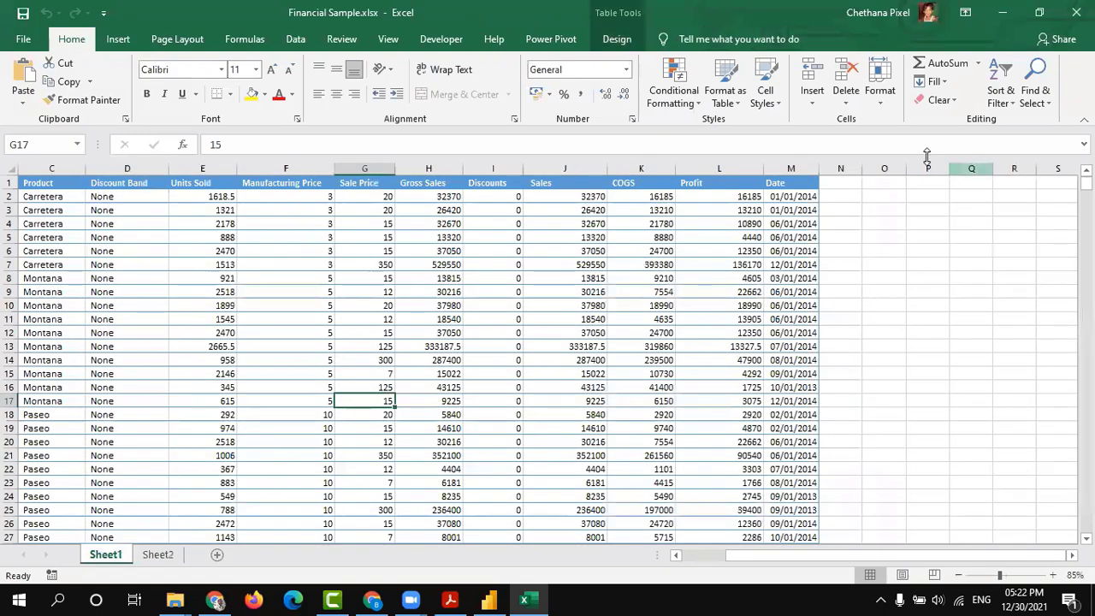
pyautogui.moveTo(834, 182); pyautogui.dragTo(855, 523)
pyautogui.click(795, 374)
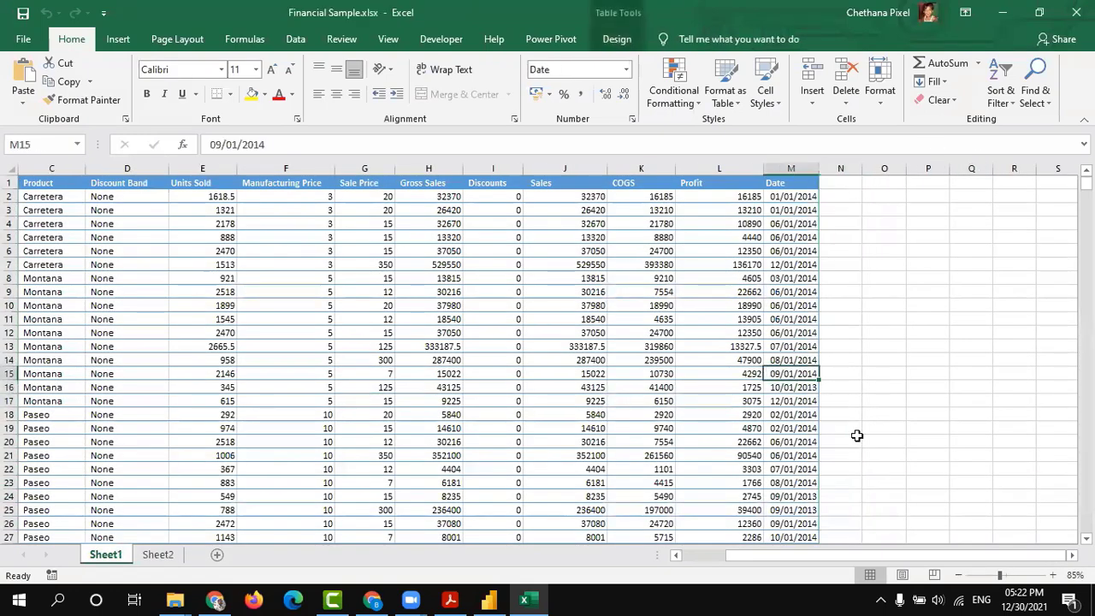
pyautogui.hotkey('alt', 'Tab')
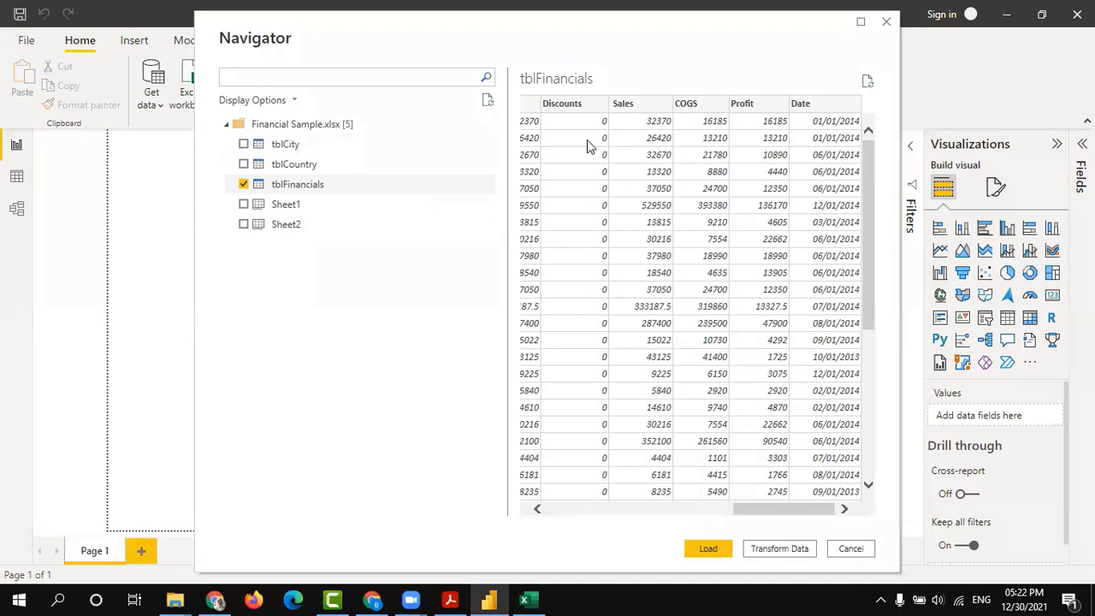
# - Deselect tblFinancials and preview Sheet1 across to its Date column without selecting it
pyautogui.click(243, 184)
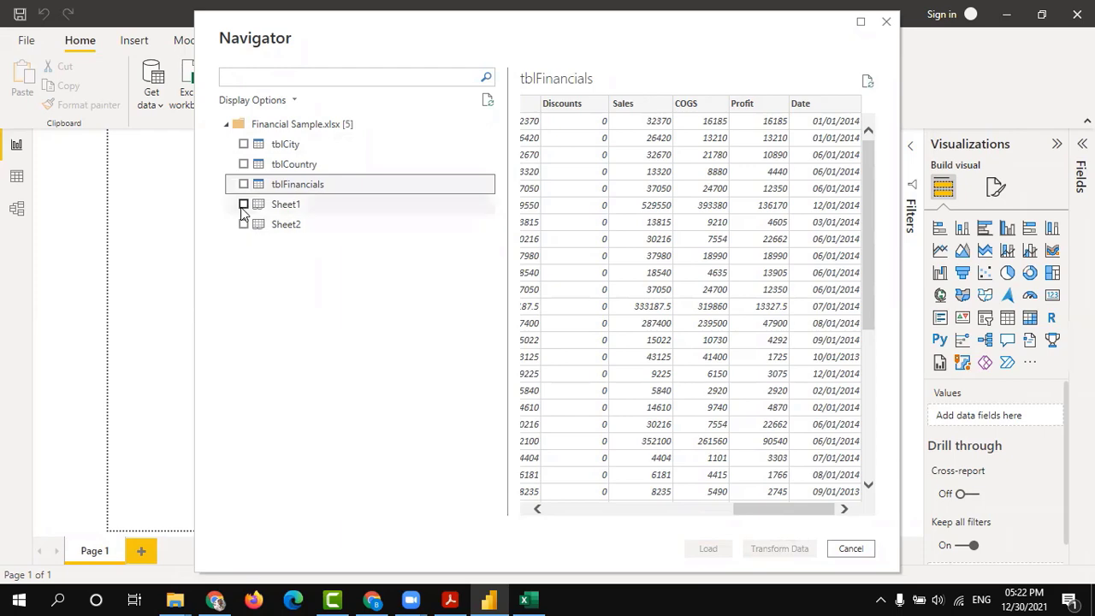
pyautogui.click(255, 206)
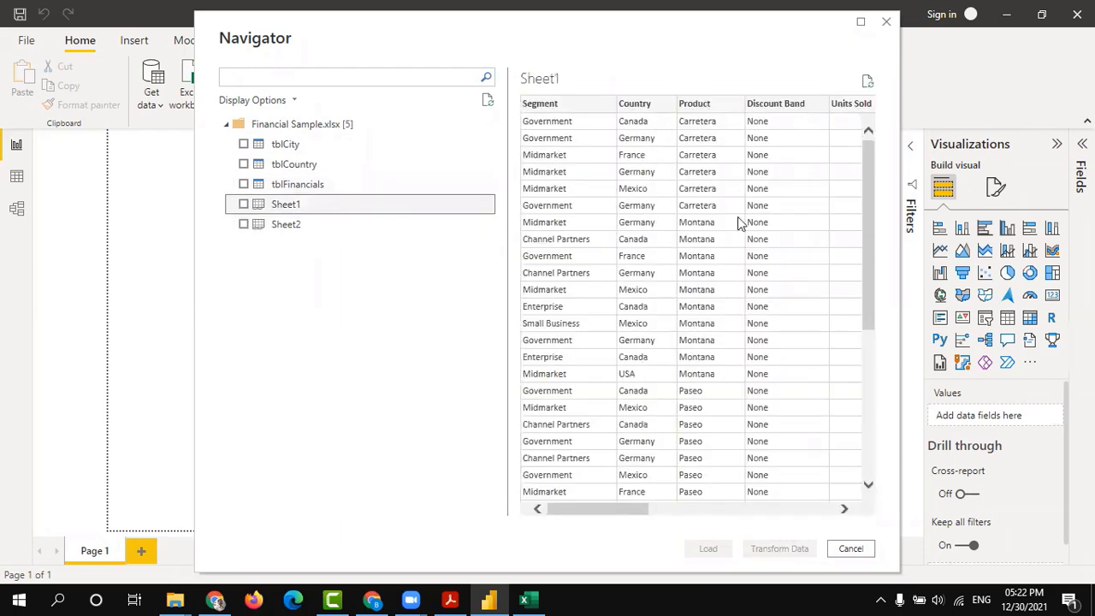
pyautogui.click(785, 511)
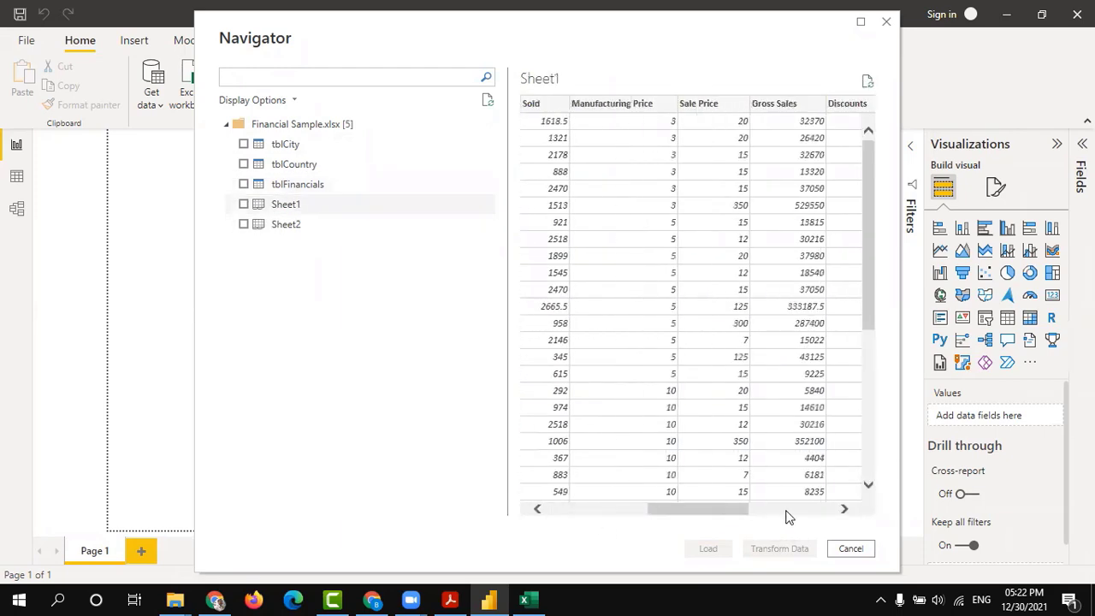
pyautogui.click(805, 511)
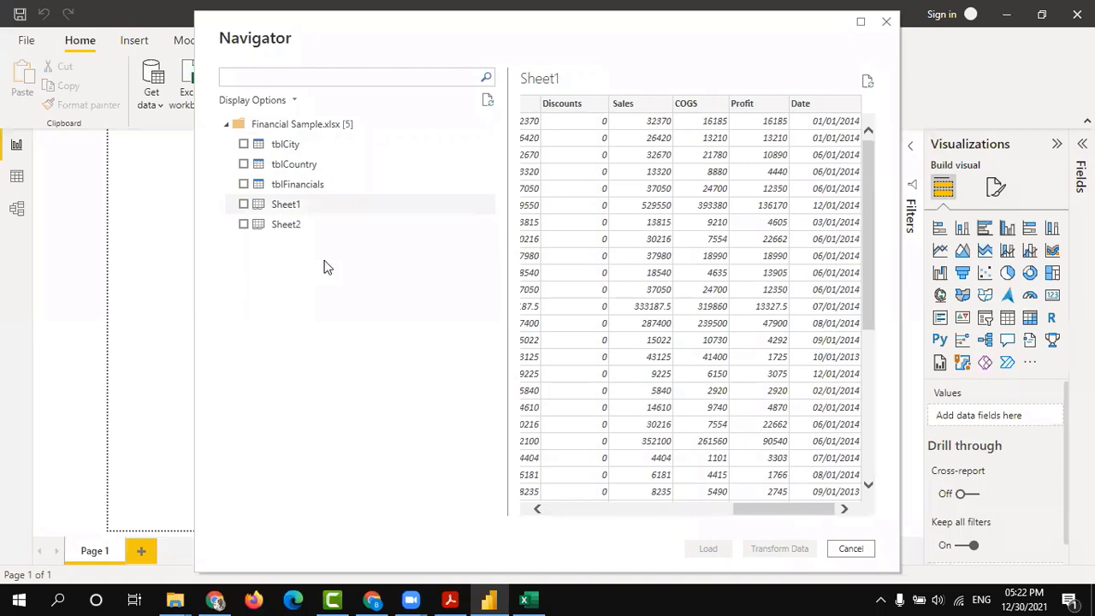
# - Preview tblCity, tblCountry and Sheet2 in the Navigator, comparing them with Sheet2 of the Excel workbook
pyautogui.click(291, 146)
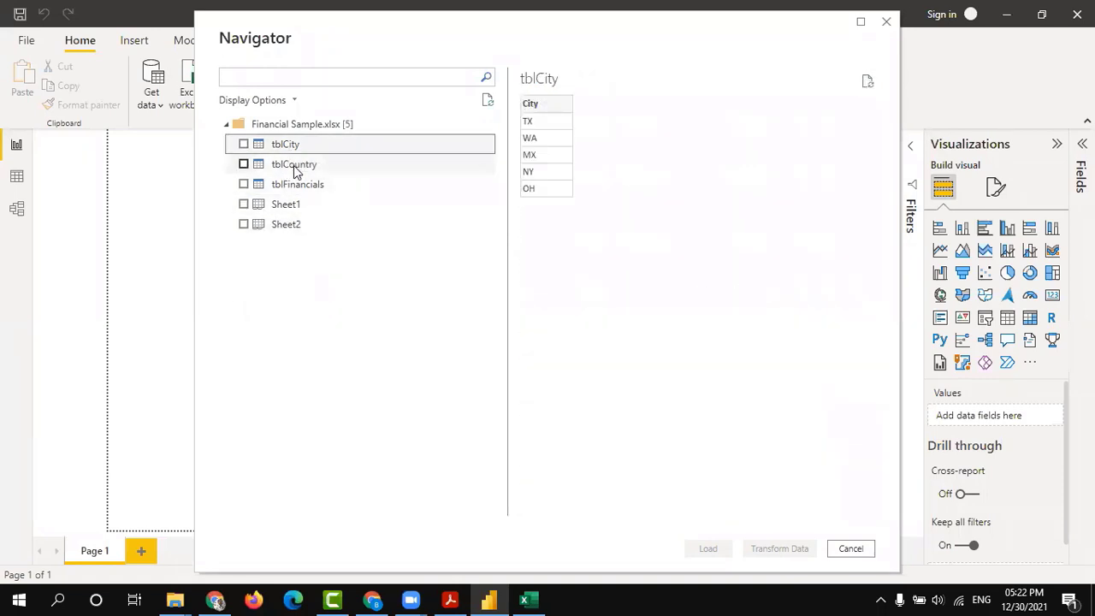
pyautogui.click(294, 167)
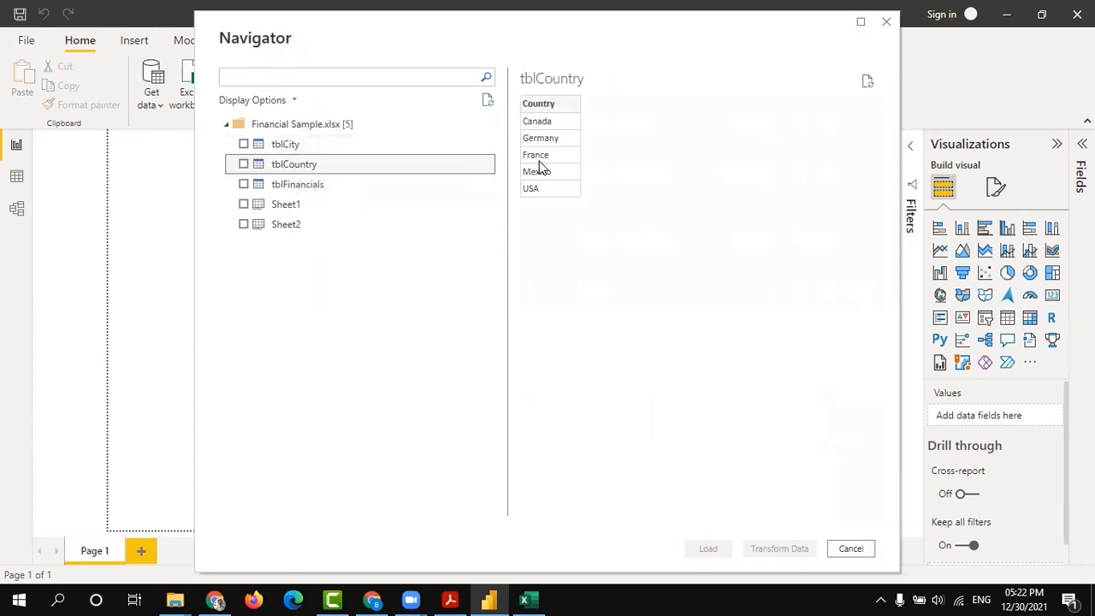
pyautogui.hotkey('alt', 'Tab')
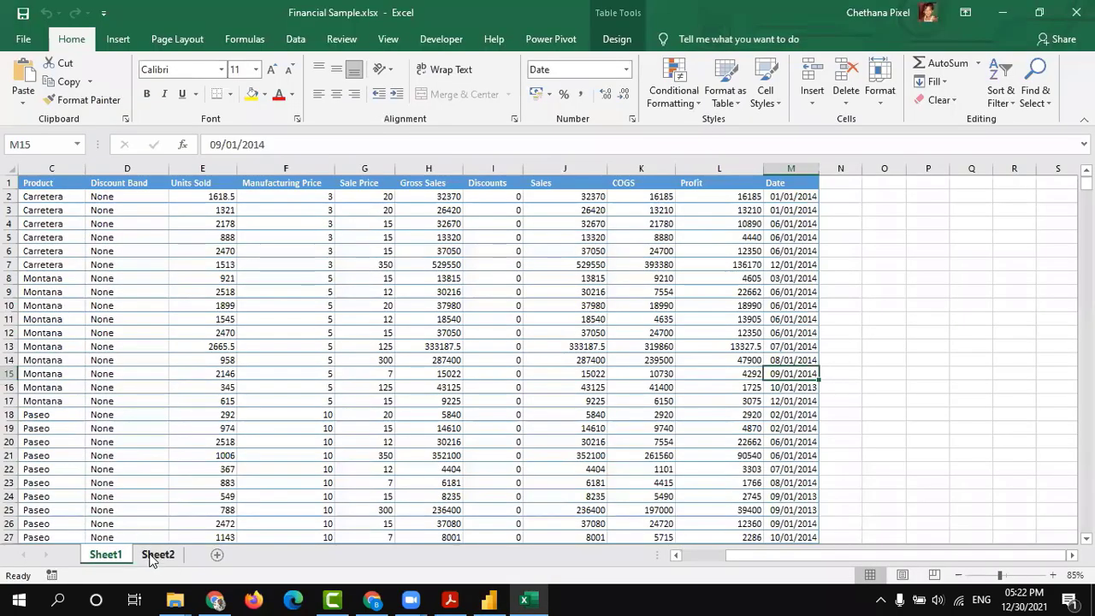
pyautogui.click(154, 556)
pyautogui.hotkey('alt', 'Tab')
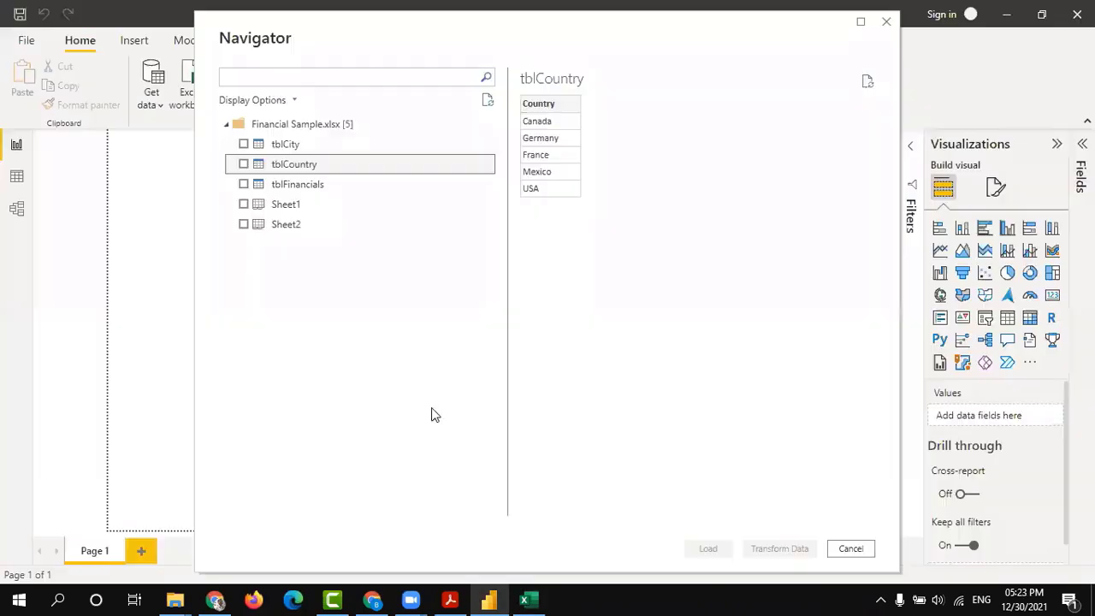
pyautogui.click(292, 227)
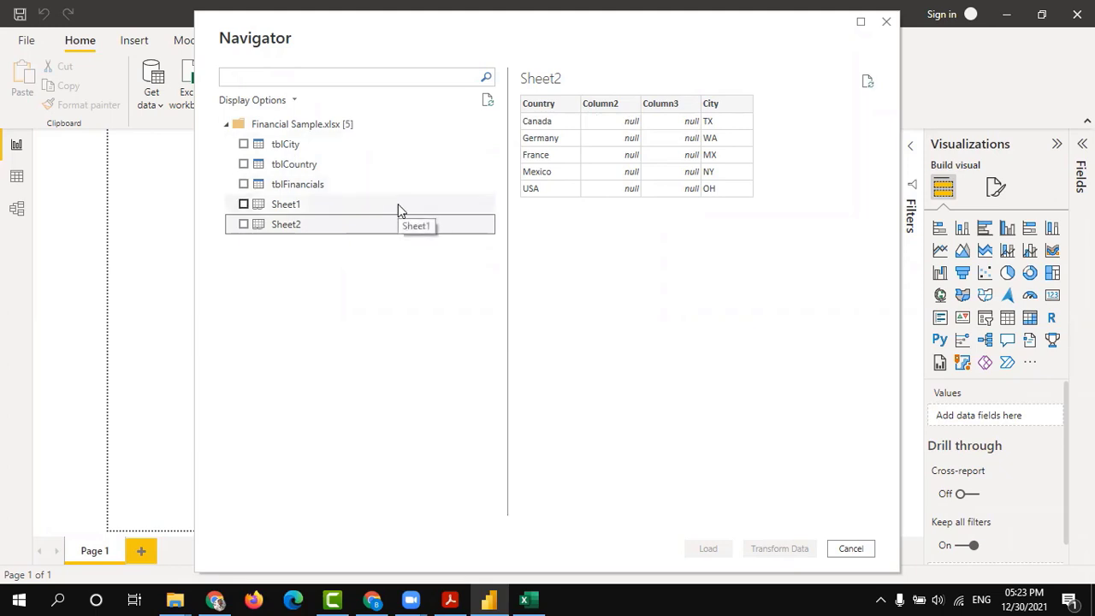
# - Select the tblCity, tblCountry and tblFinancials tables for import, leaving out the two worksheets
pyautogui.click(243, 143)
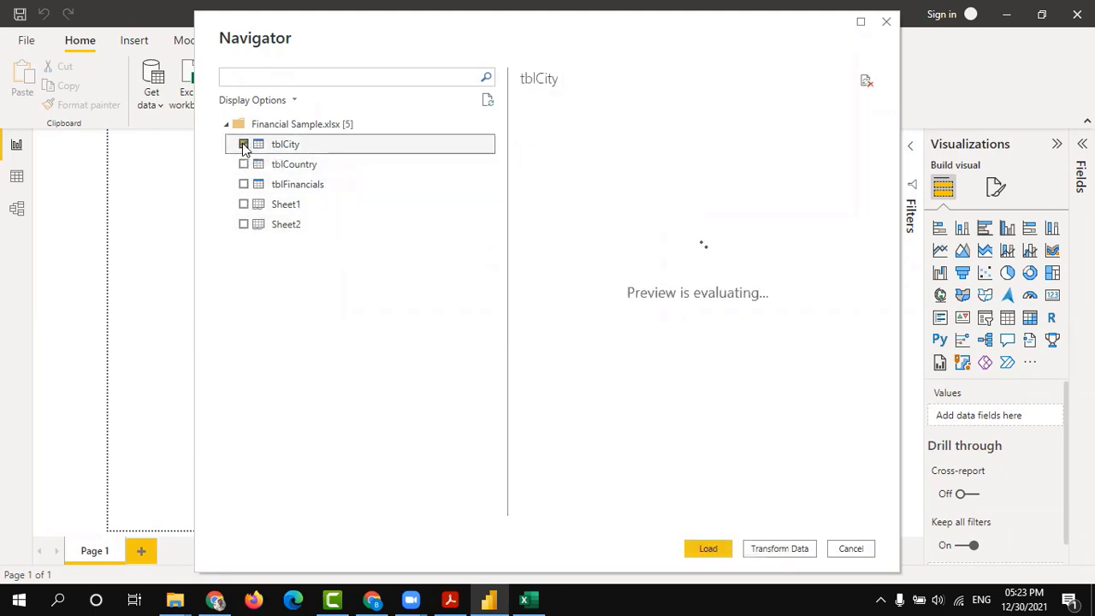
pyautogui.click(244, 163)
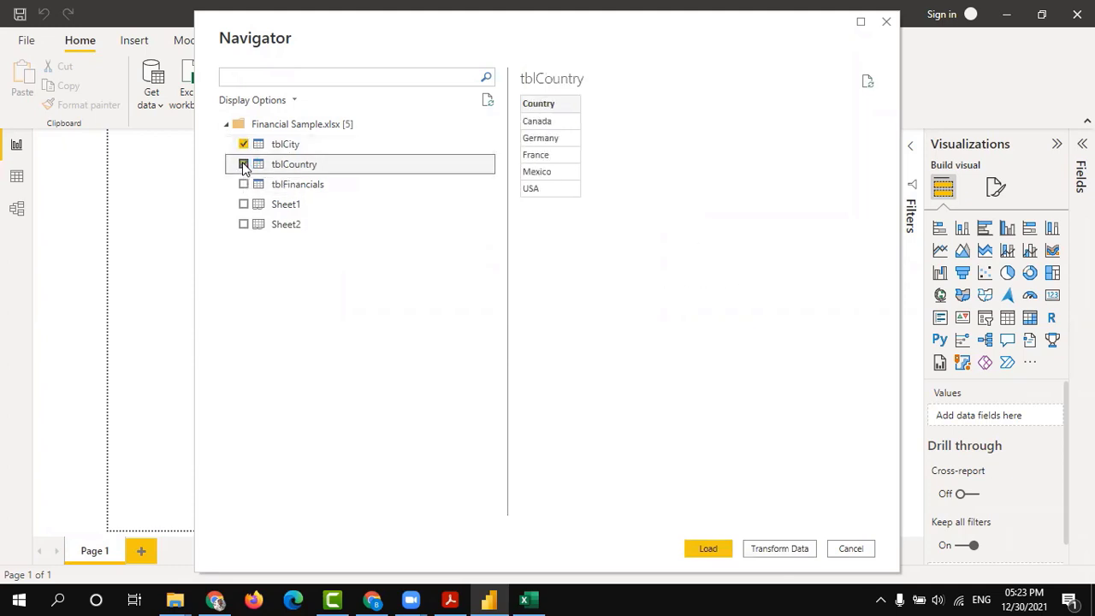
pyautogui.click(244, 185)
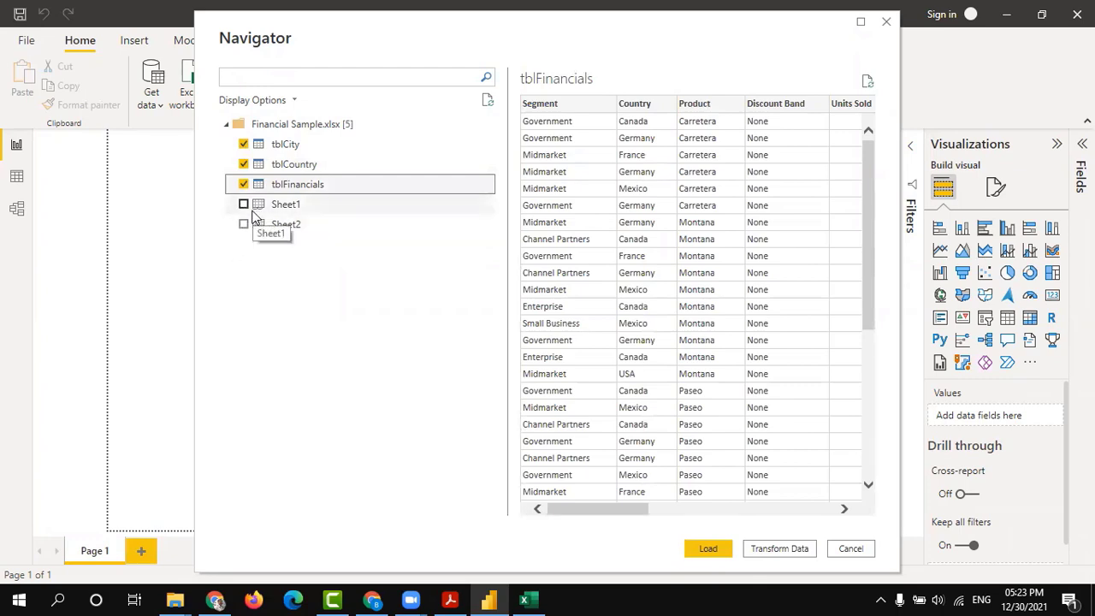
# - Switch to Excel and review the Sheet1 data and the Country and City tables on Sheet2 as import sources
pyautogui.hotkey('alt', 'Tab')
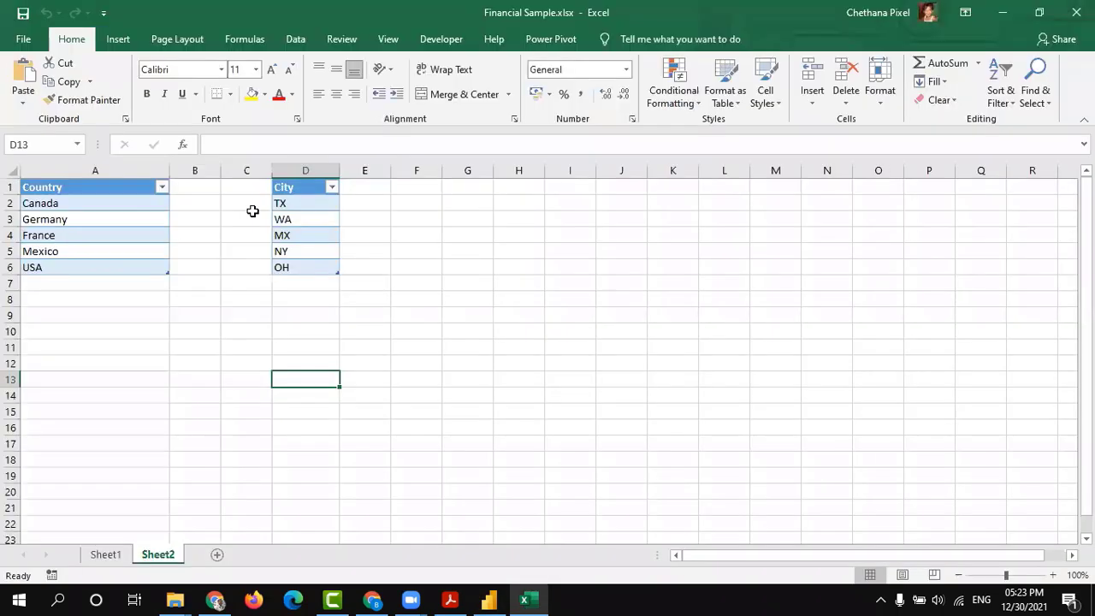
pyautogui.click(105, 556)
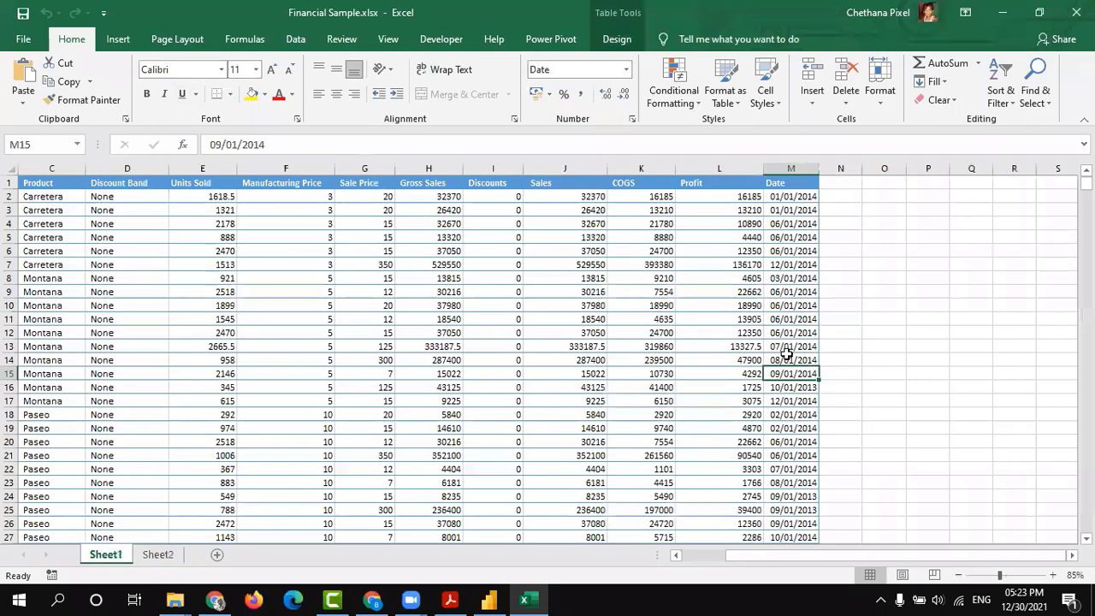
pyautogui.click(157, 554)
pyautogui.moveTo(73, 188); pyautogui.dragTo(285, 268)
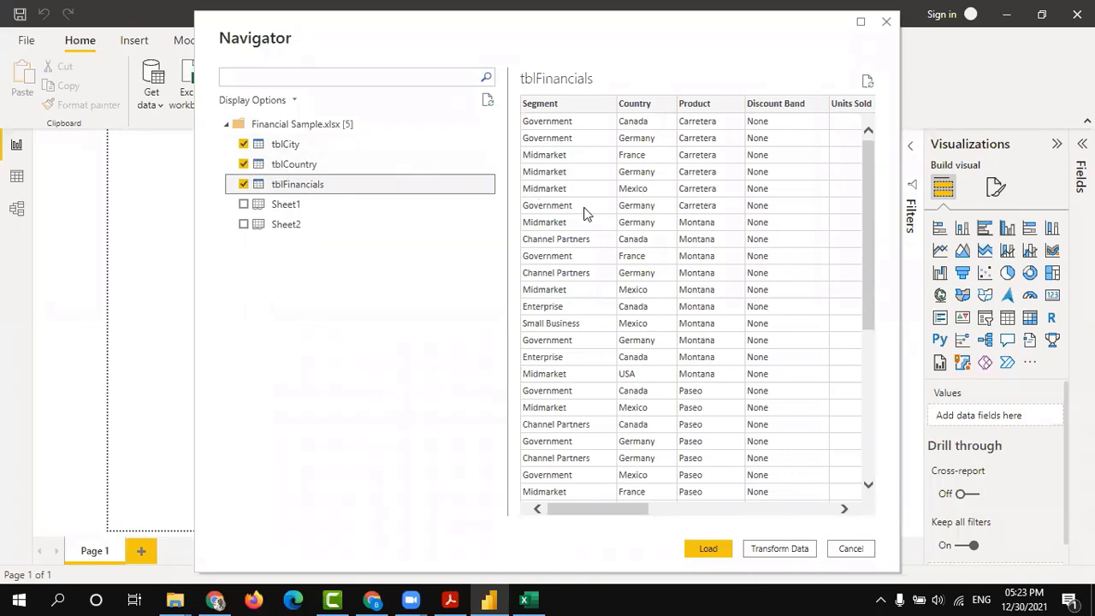
# - Recheck the selected tblCountry and tblFinancials tables and open the three chosen tables for transformation in Power Query Editor
pyautogui.click(301, 165)
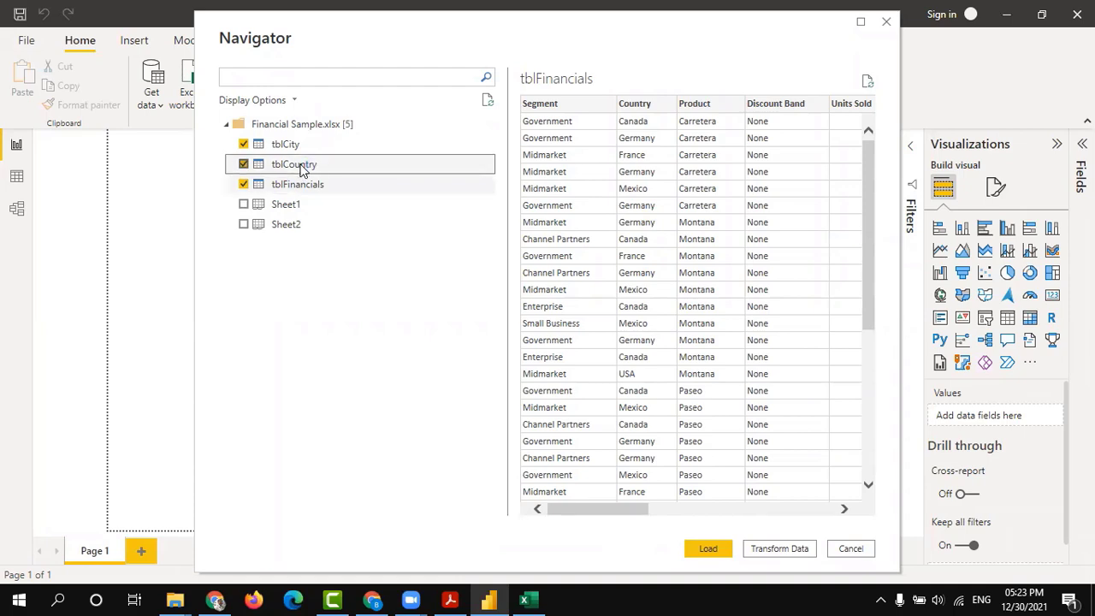
pyautogui.click(299, 184)
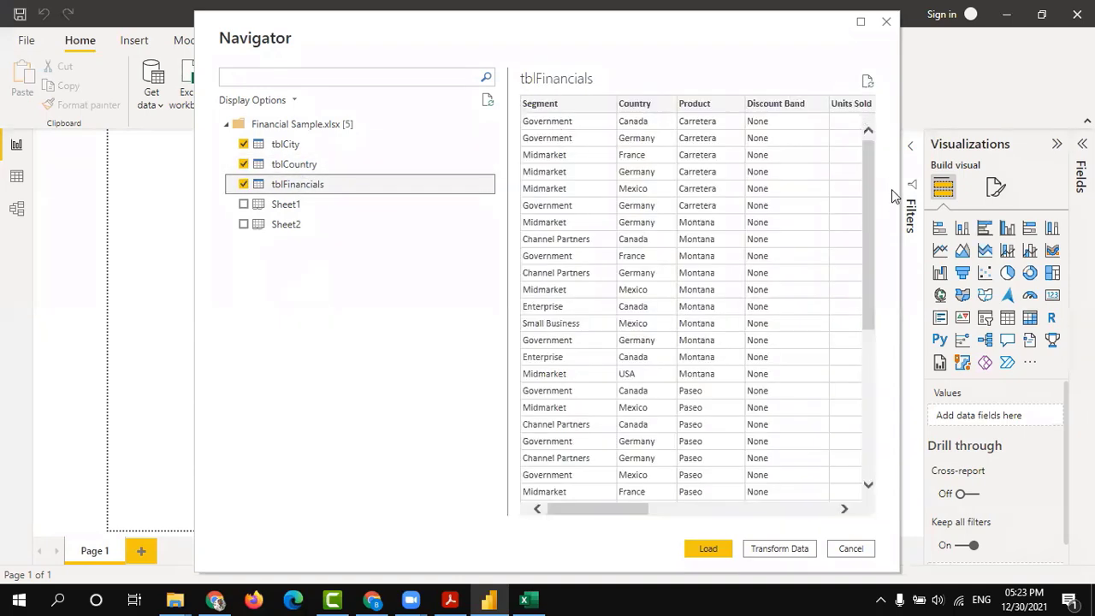
pyautogui.moveTo(867, 213)
pyautogui.mouseDown()
pyautogui.moveTo(867, 432)
pyautogui.moveTo(861, 200)
pyautogui.mouseUp()
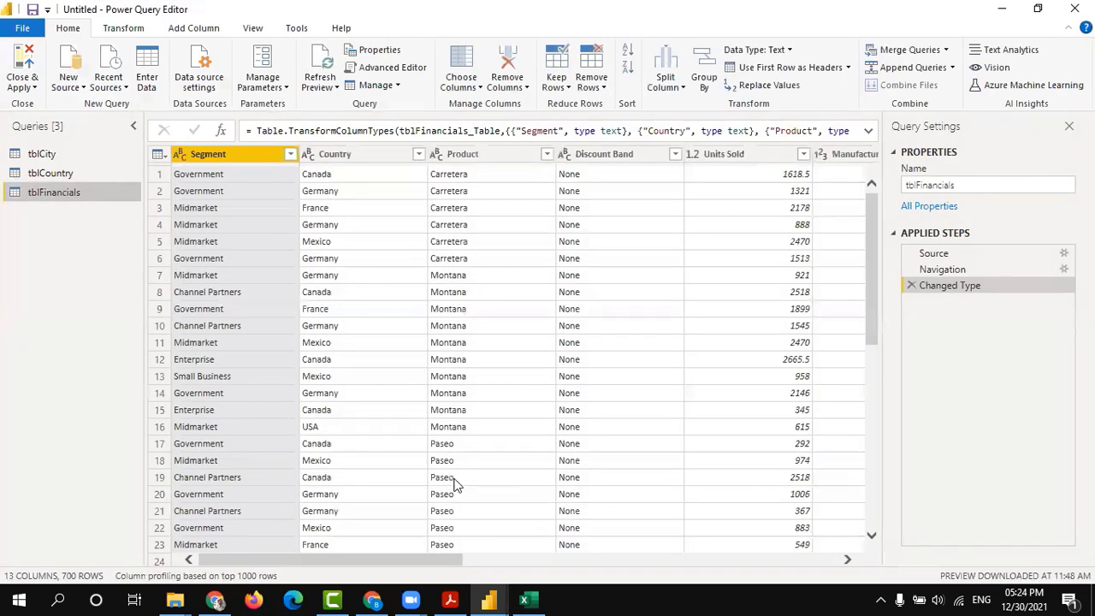
# - Select the Date column of tblFinancials and start a custom column named Month Number
pyautogui.moveTo(354, 561); pyautogui.dragTo(804, 554)
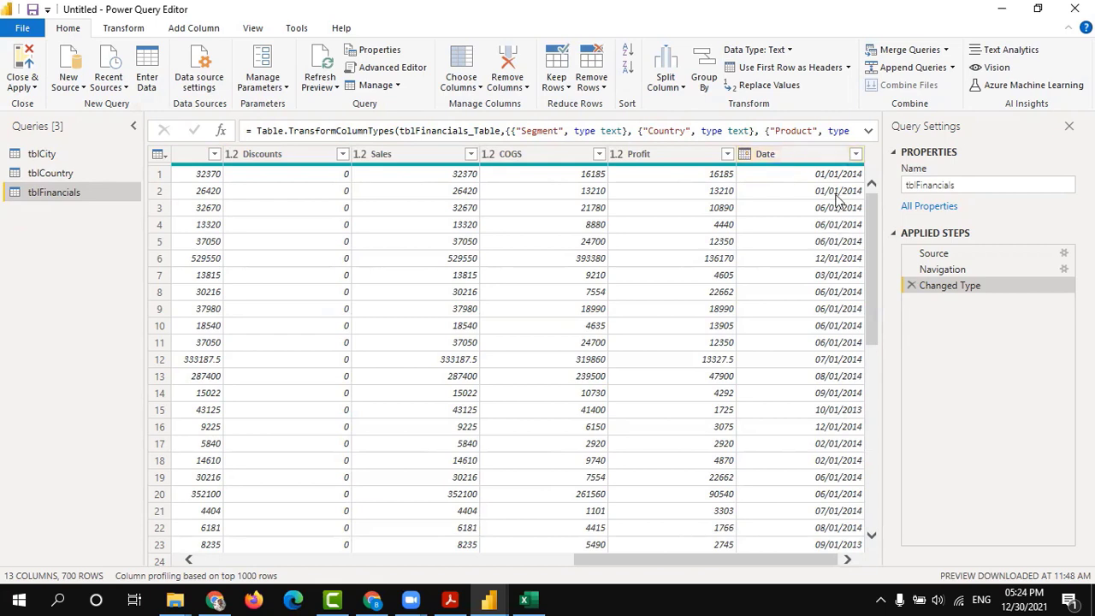
pyautogui.click(800, 155)
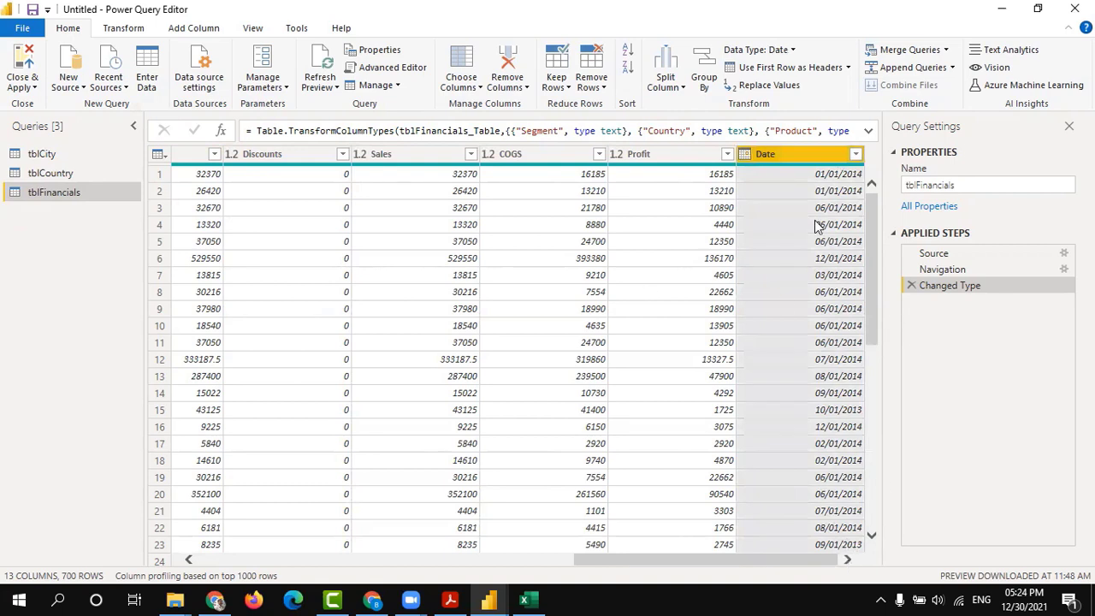
pyautogui.click(122, 33)
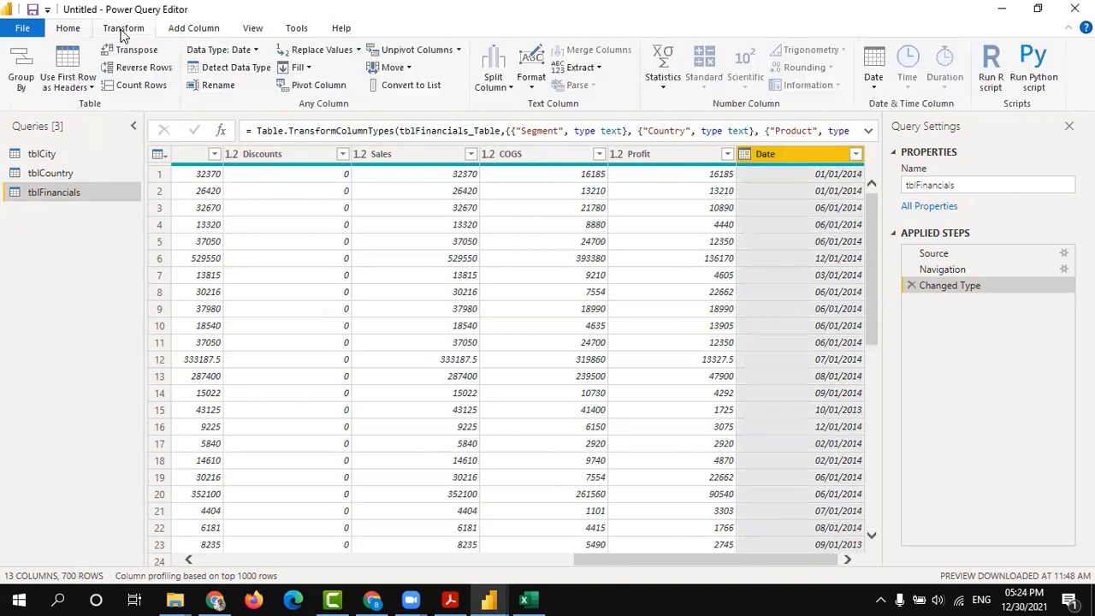
pyautogui.click(183, 32)
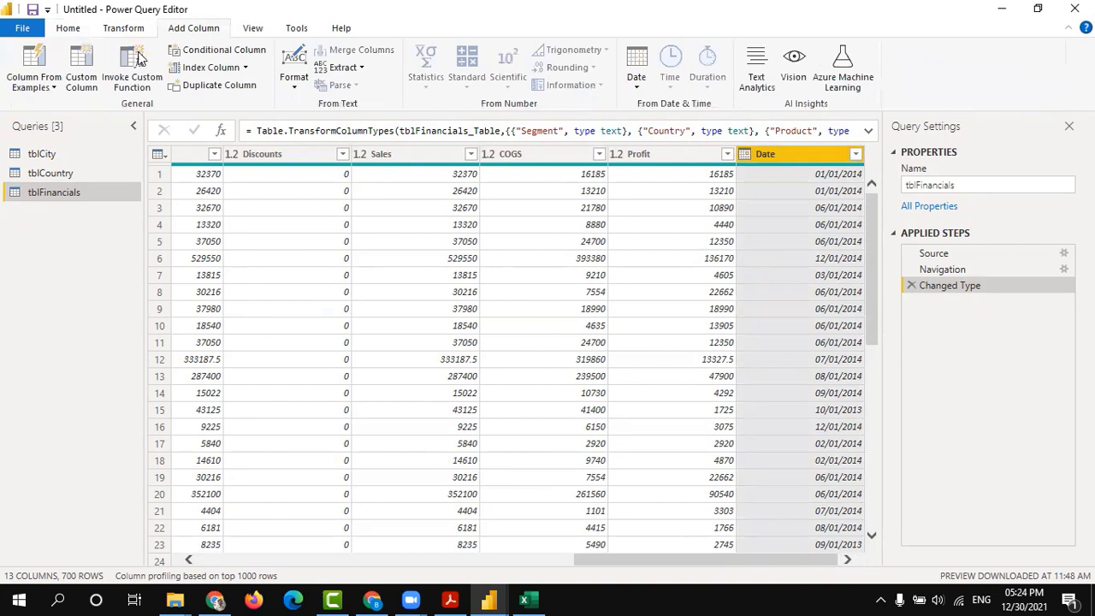
pyautogui.click(83, 77)
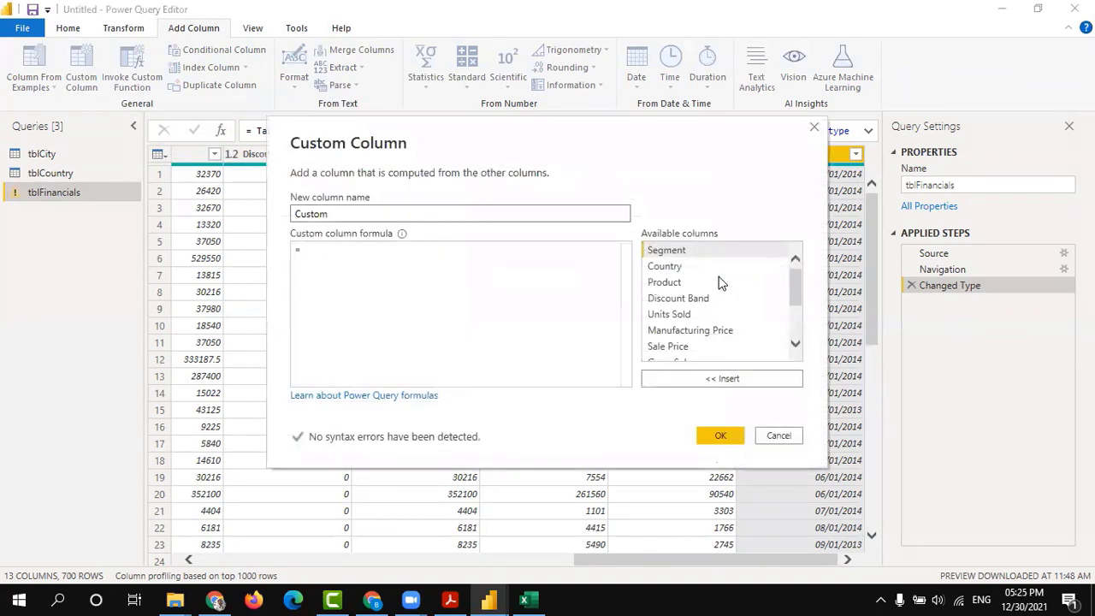
pyautogui.doubleClick(312, 215)
pyautogui.write('Month Number')
# - Create the Month Number column with the formula = Date.Month([Date])
pyautogui.click(400, 257)
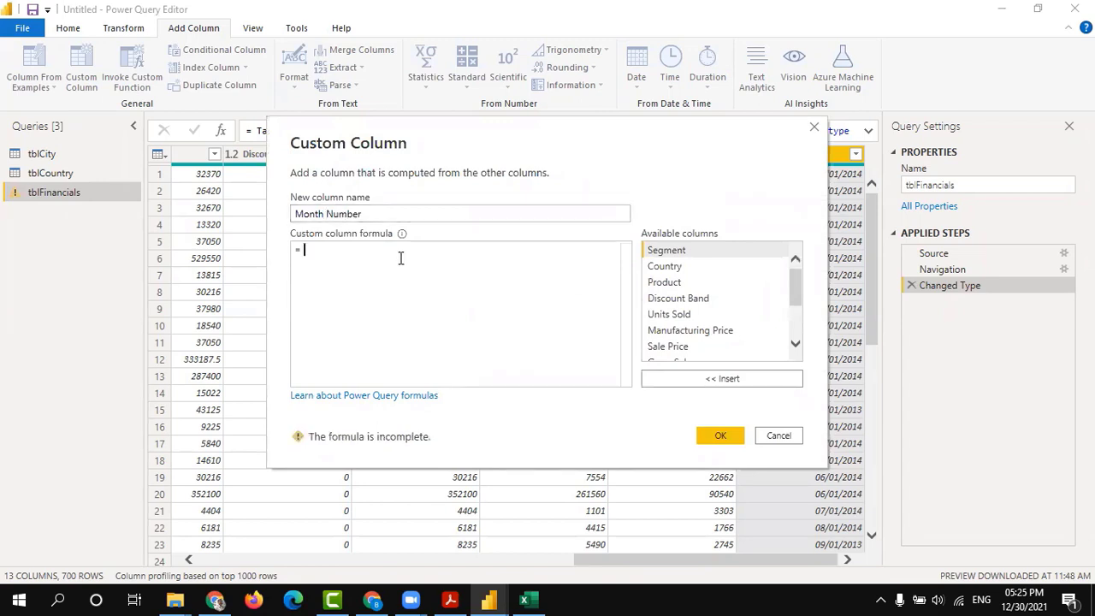
pyautogui.write('month')
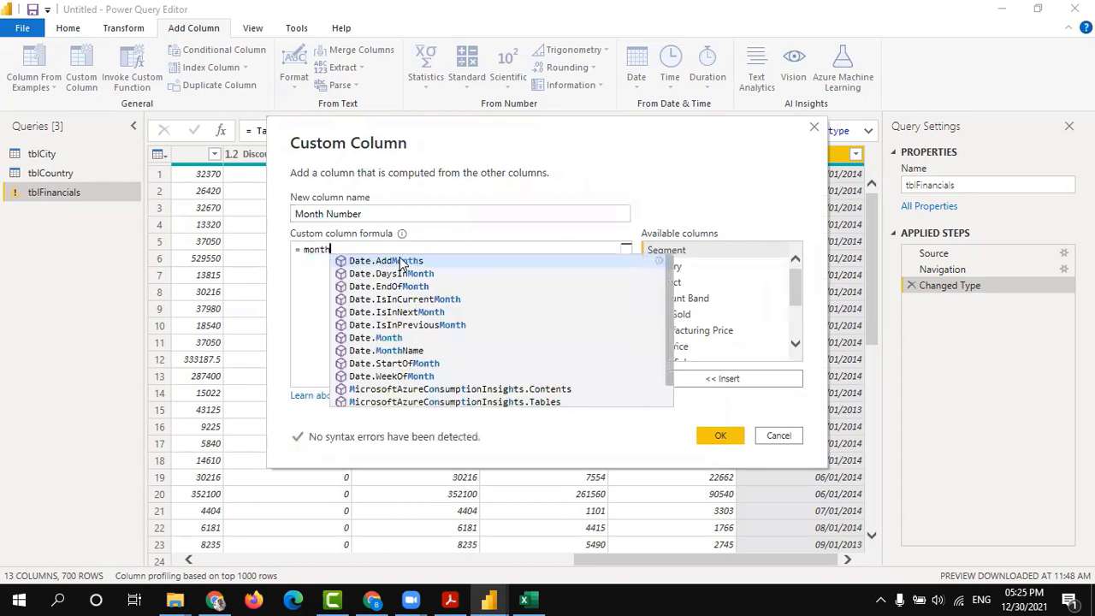
pyautogui.click(386, 337)
pyautogui.write('(')
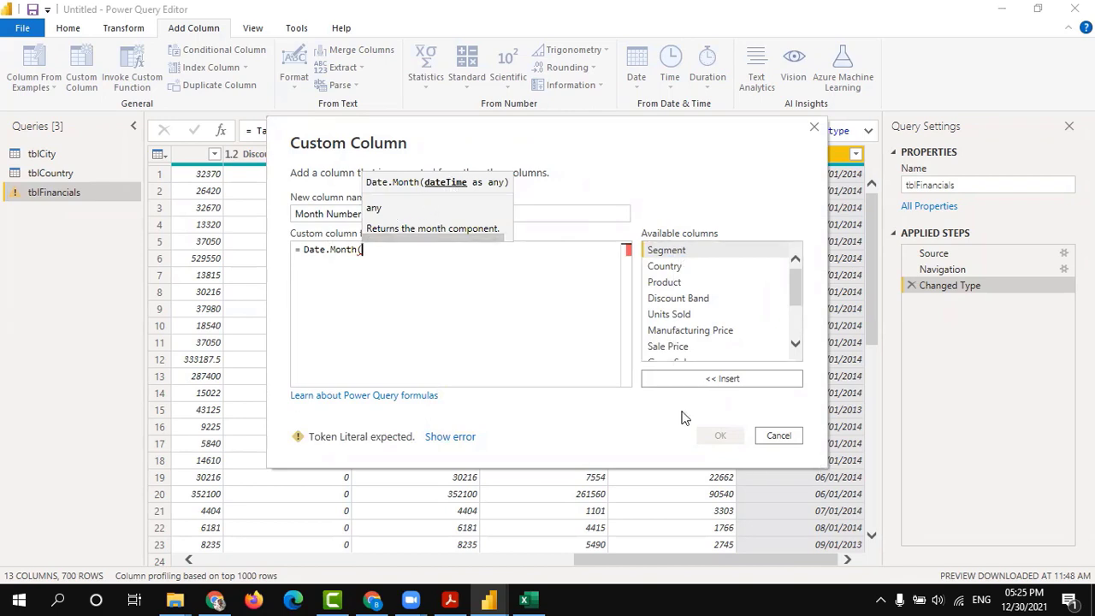
pyautogui.moveTo(792, 288); pyautogui.dragTo(794, 339)
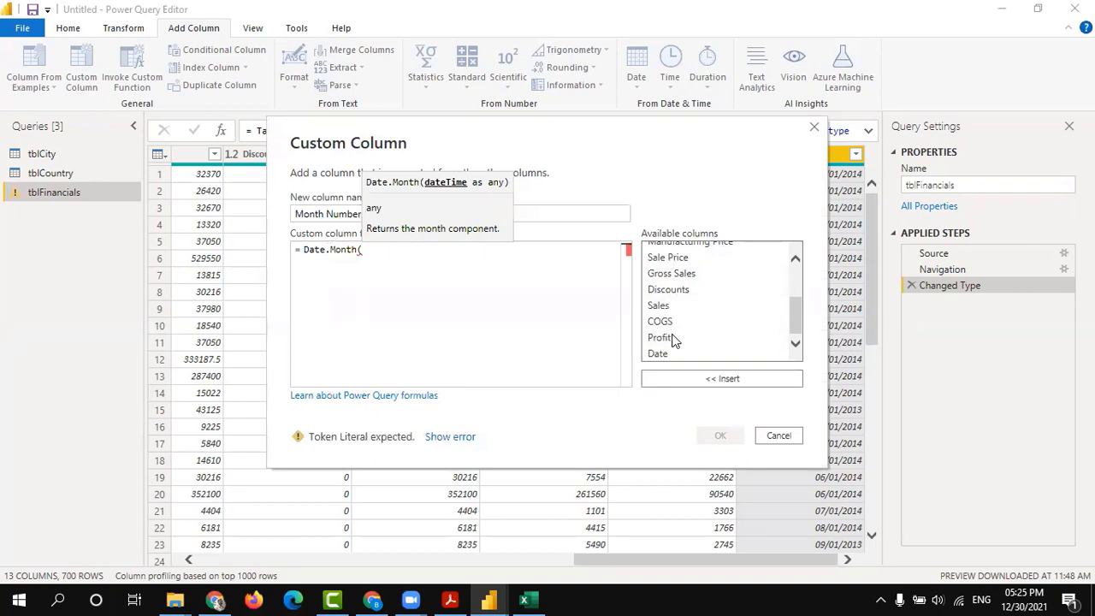
pyautogui.click(713, 379)
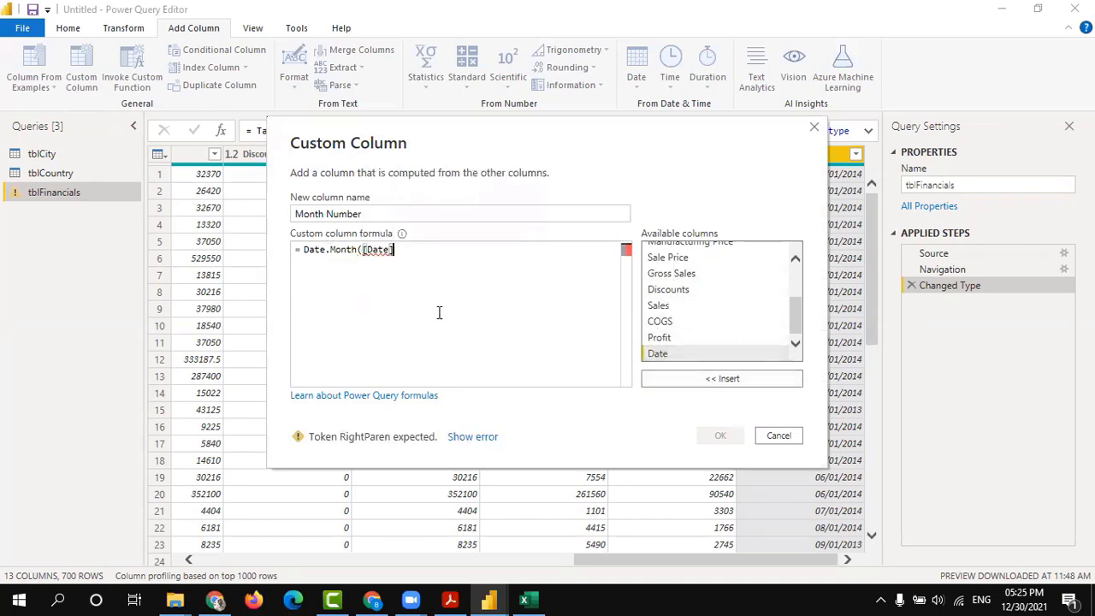
pyautogui.write(')')
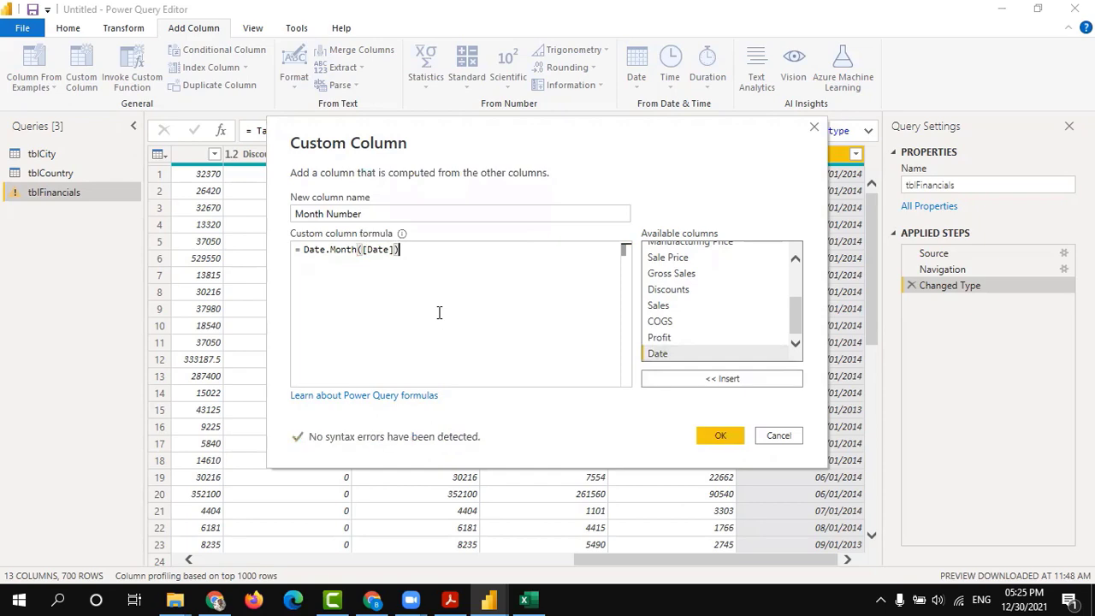
pyautogui.click(720, 436)
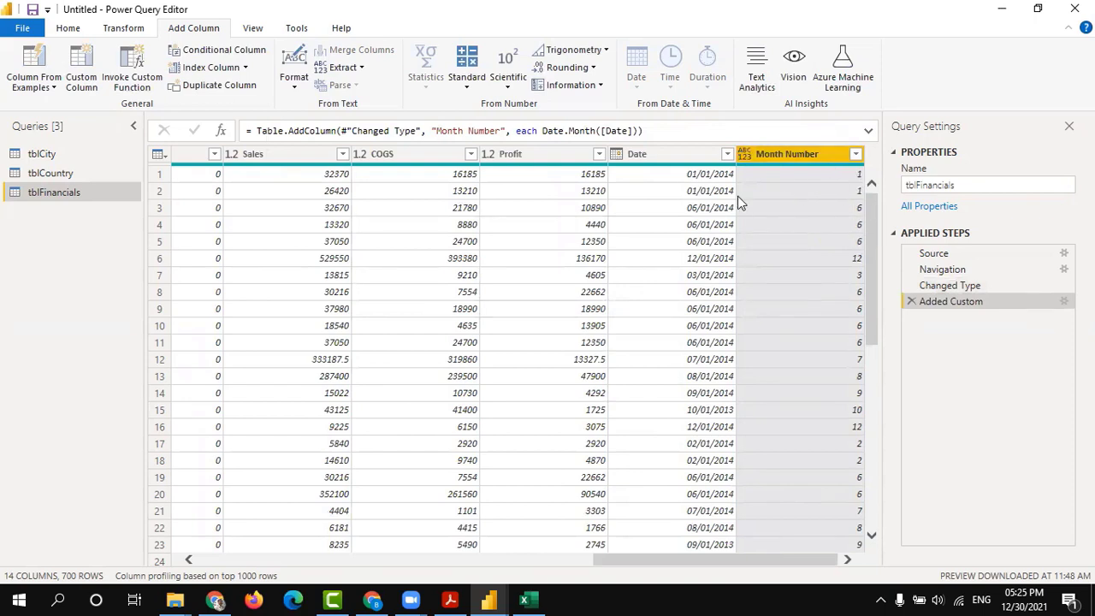
# - Compare the Month Number values with the Date column and set Month Number's data type to Whole Number
pyautogui.click(853, 210)
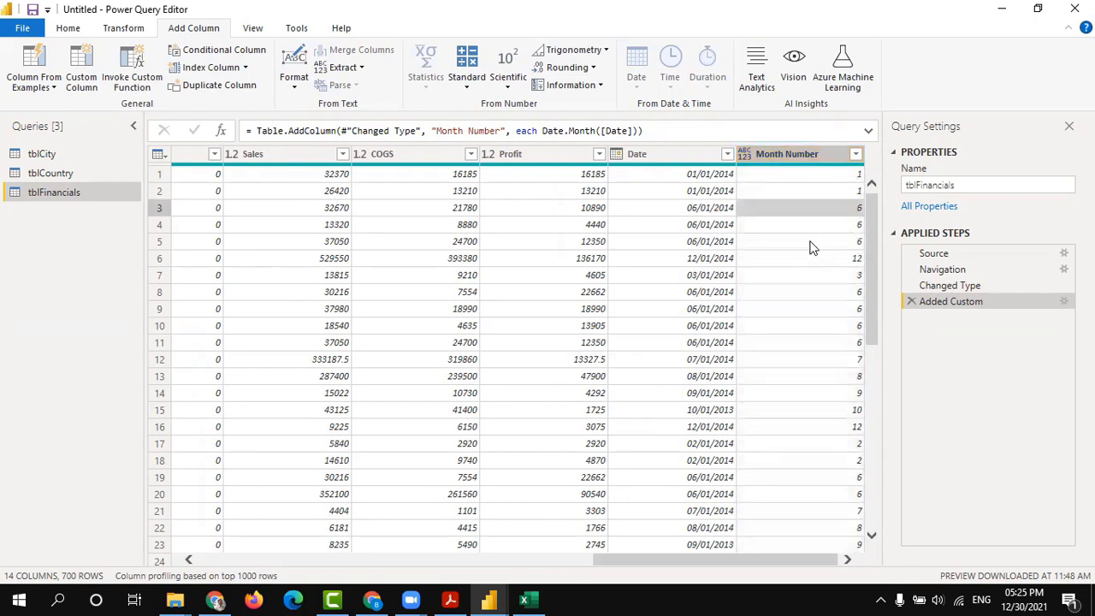
pyautogui.click(813, 247)
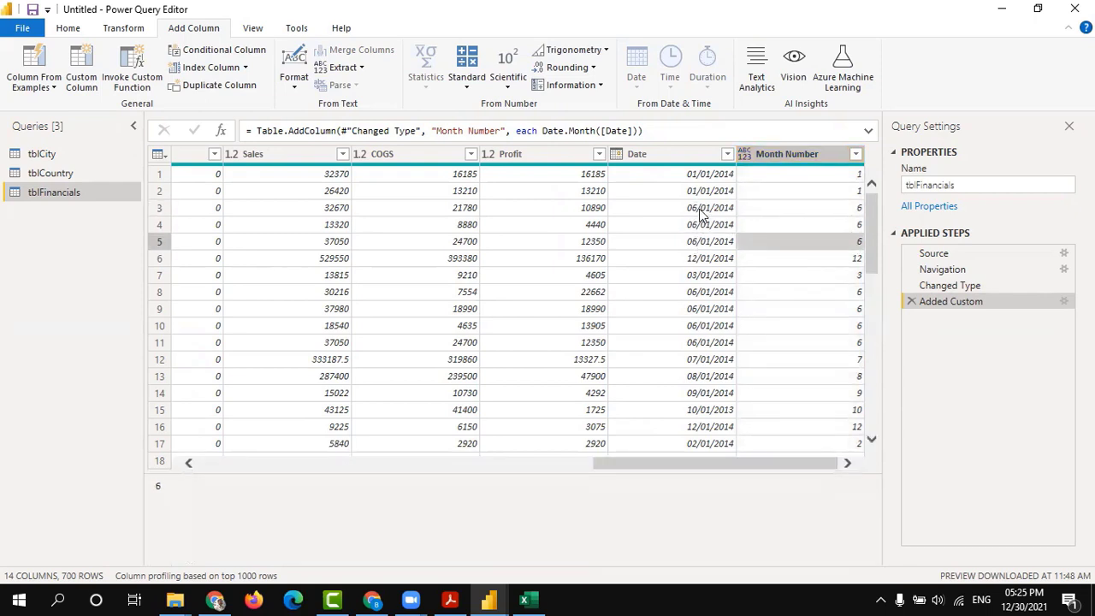
pyautogui.click(703, 264)
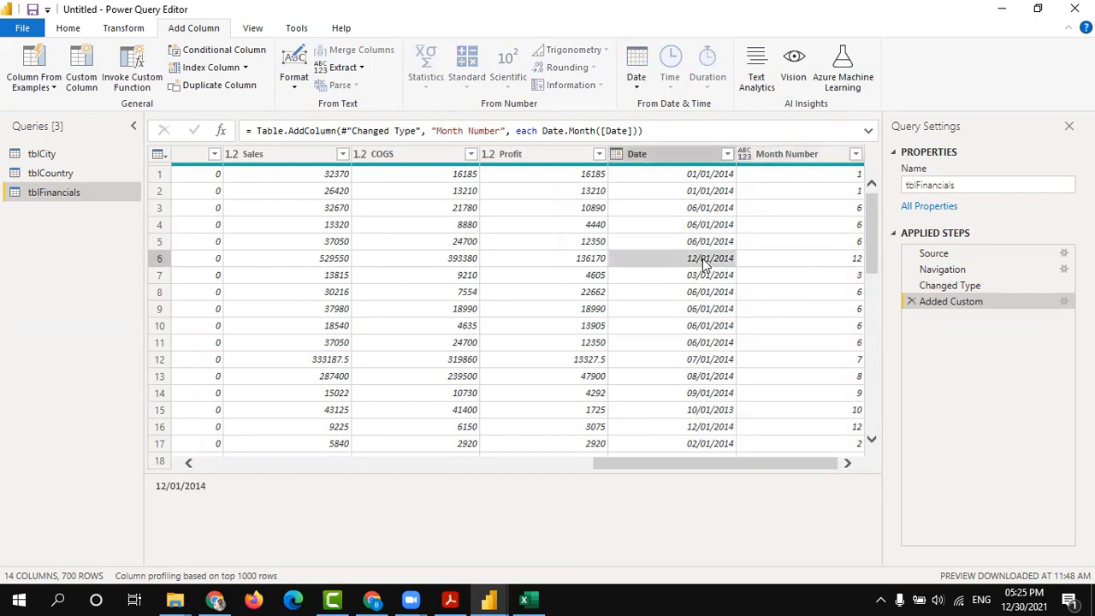
pyautogui.click(850, 265)
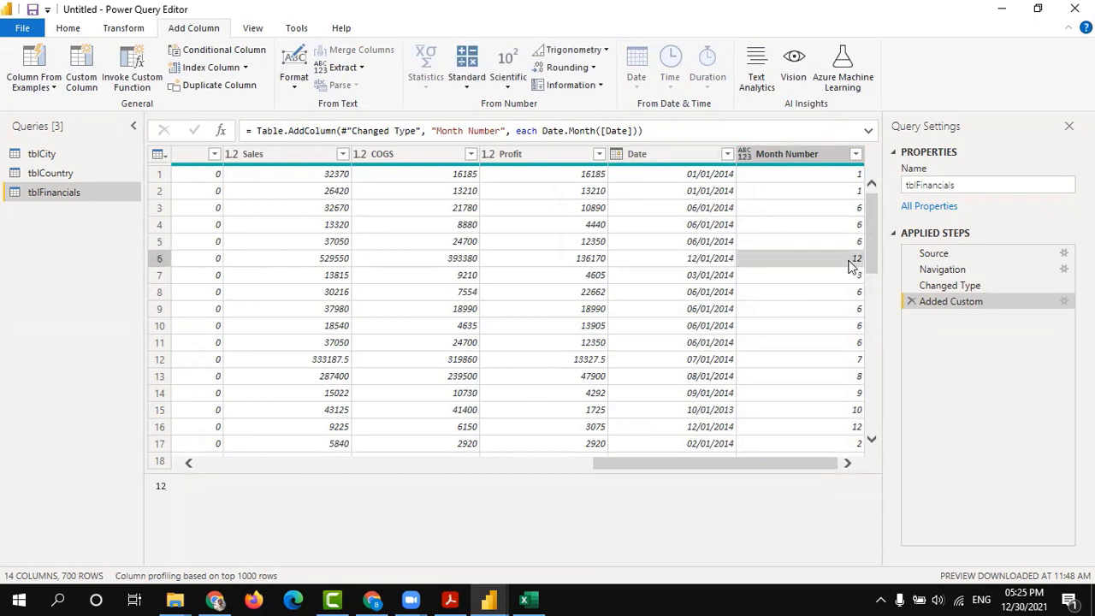
pyautogui.click(745, 154)
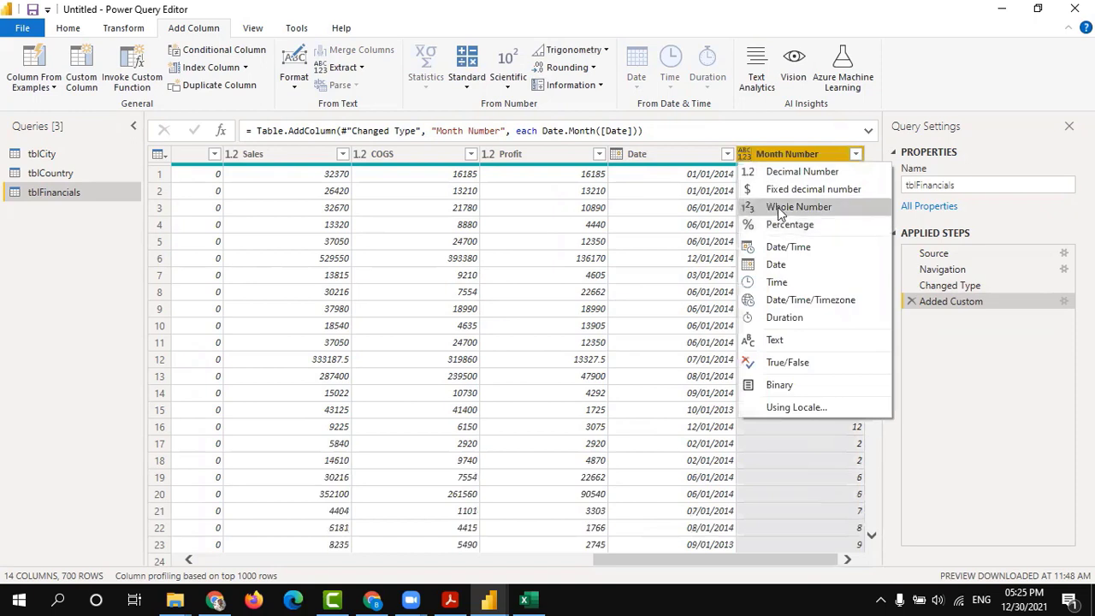
pyautogui.click(783, 207)
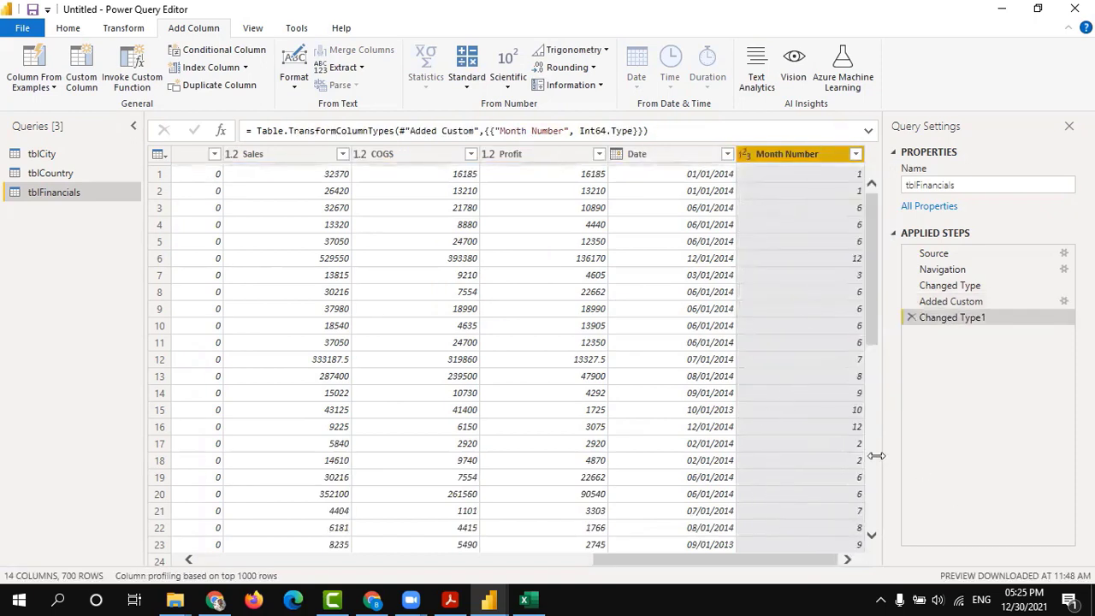
# - Start a custom column named Year in tblFinancials and look through the suggested date functions for its formula
pyautogui.click(79, 81)
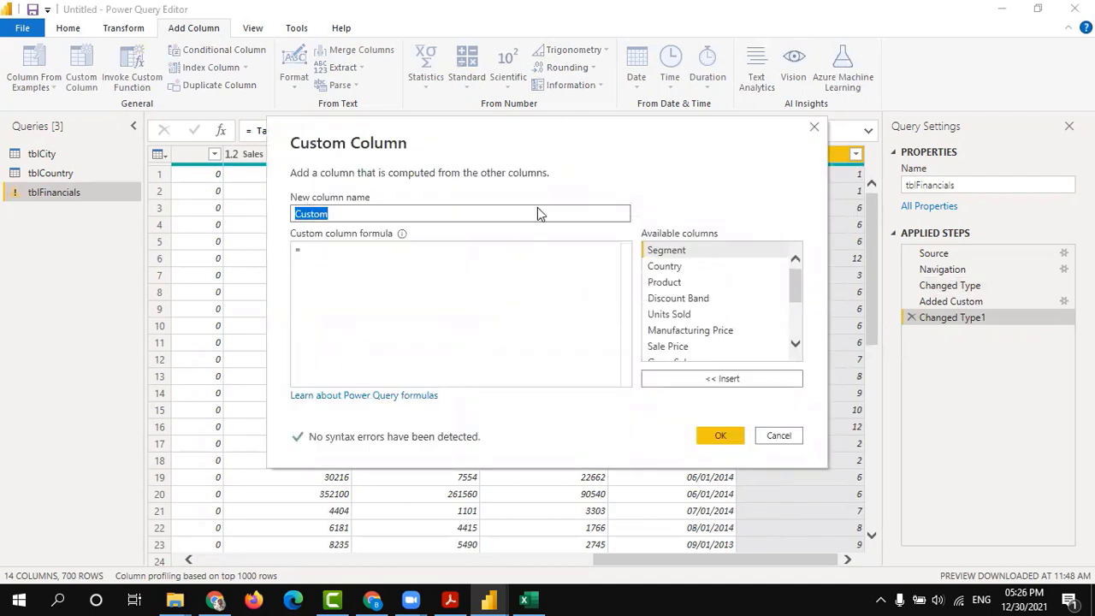
pyautogui.write('Year')
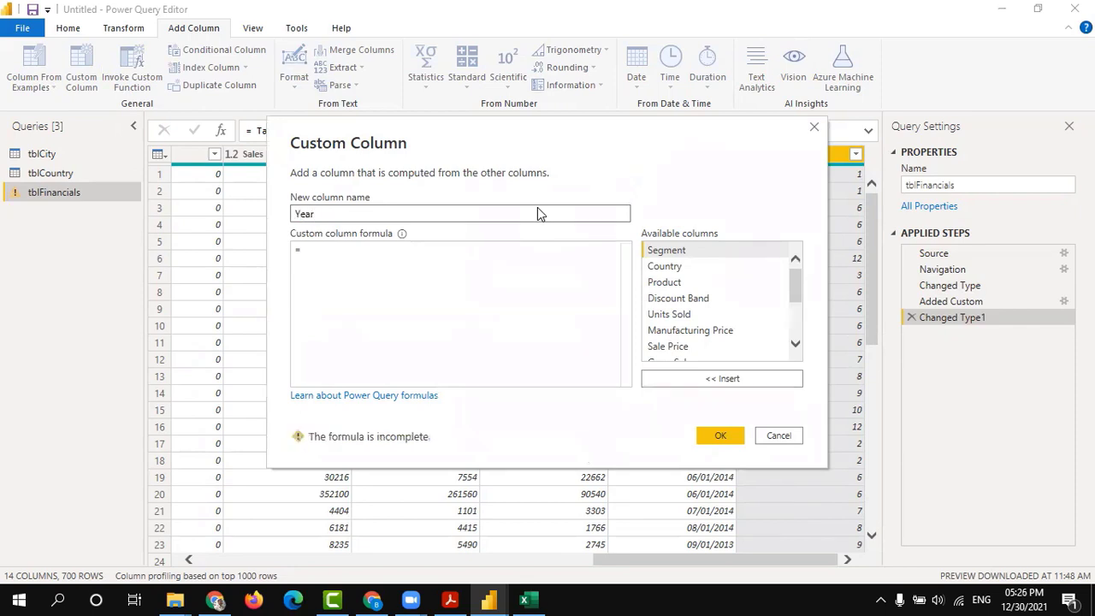
pyautogui.click(334, 254)
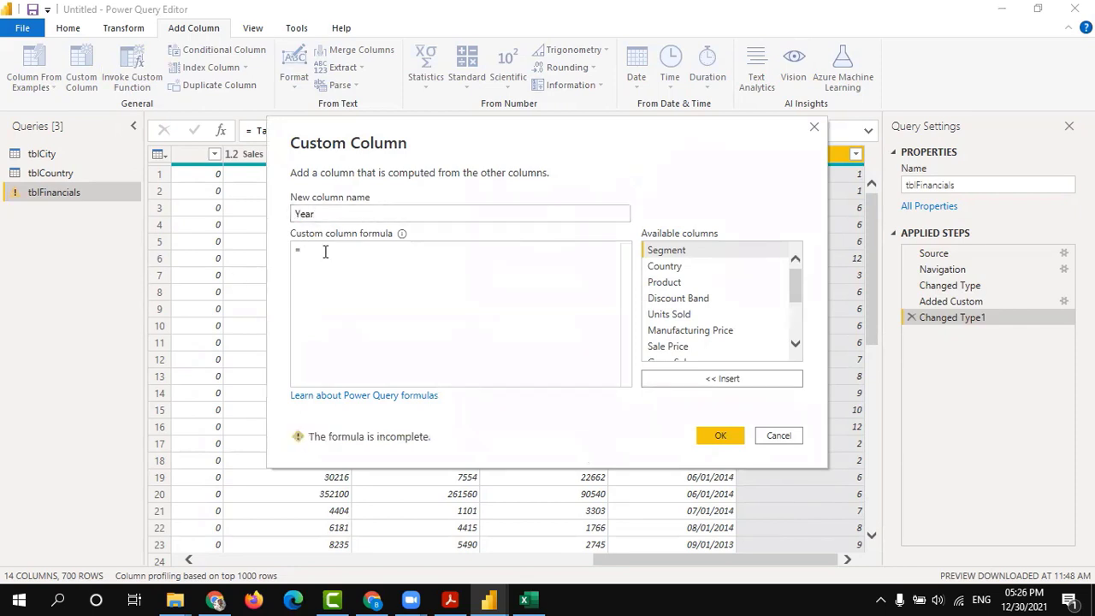
pyautogui.write('y')
pyautogui.press('BackSpace')
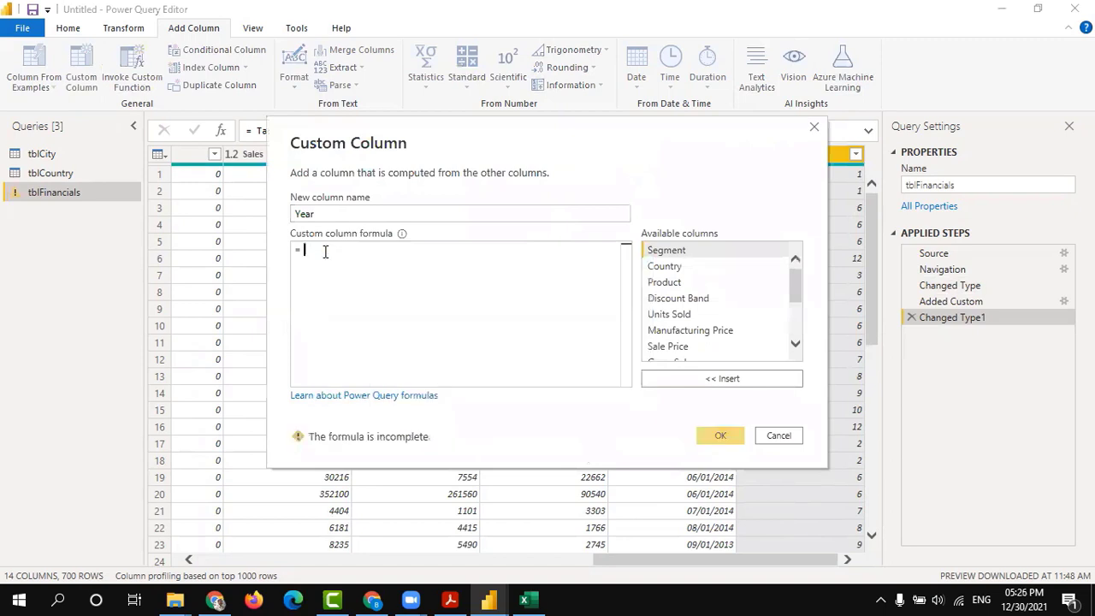
pyautogui.write('date')
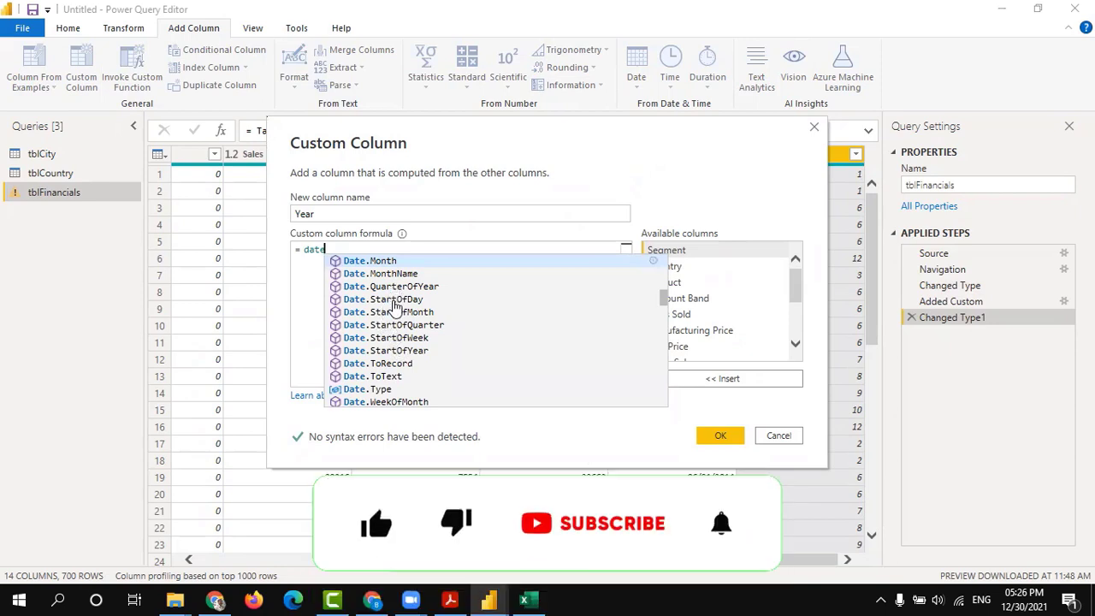
pyautogui.scroll(-20, 389, 402)
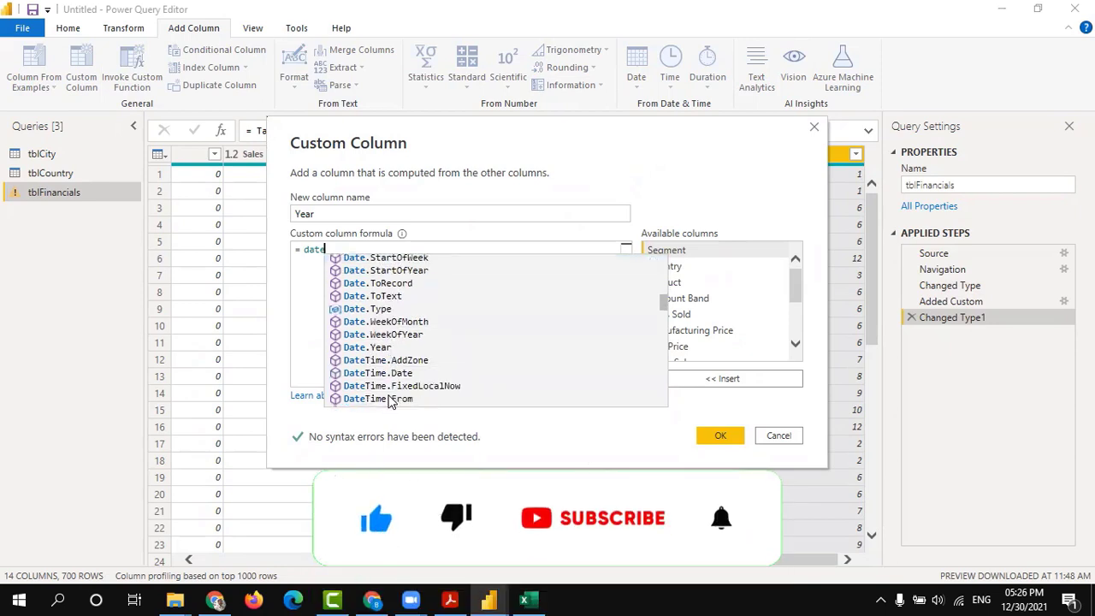
pyautogui.scroll(-5, 389, 402)
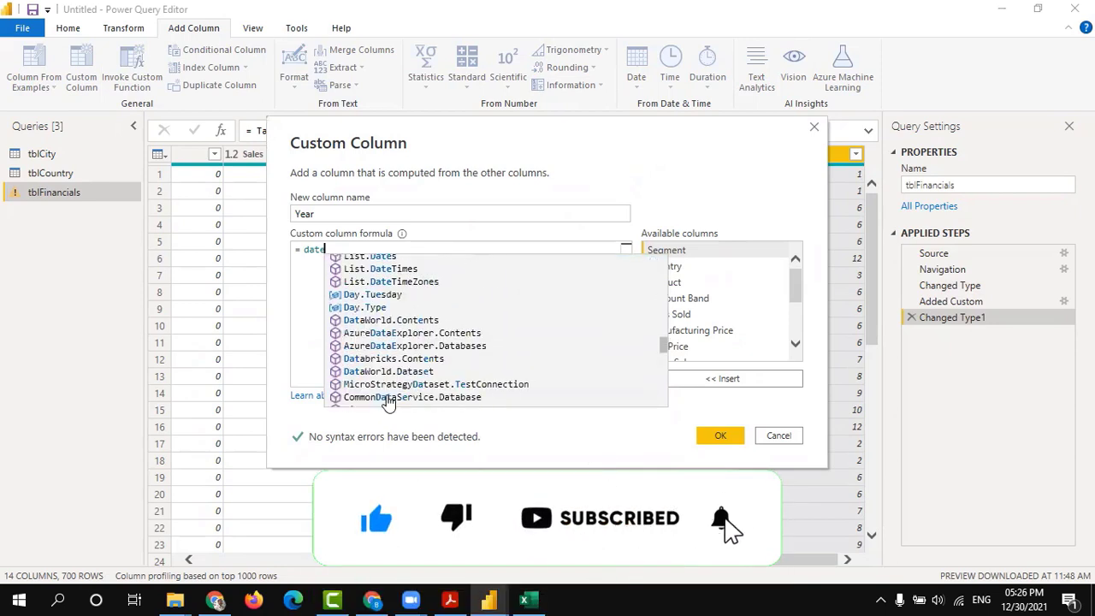
pyautogui.scroll(-3, 376, 366)
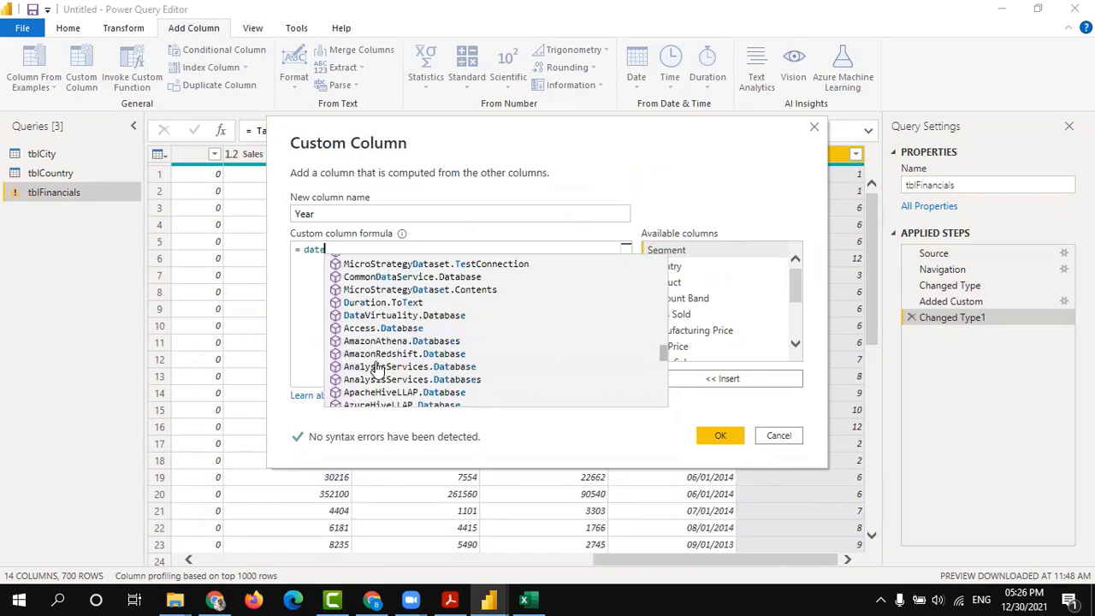
pyautogui.scroll(5, 381, 367)
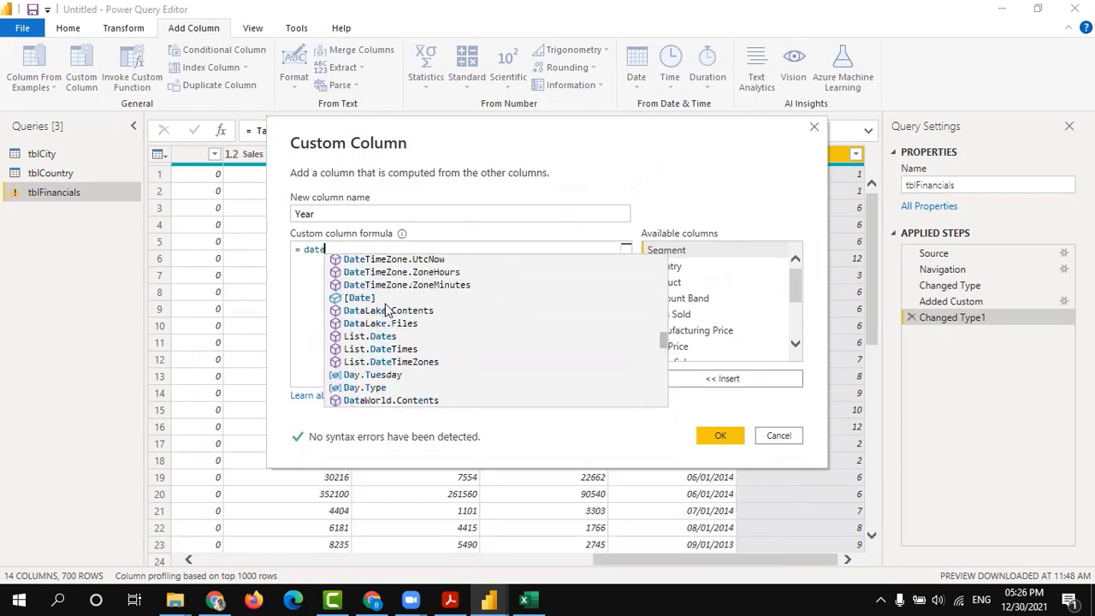
pyautogui.scroll(2, 402, 336)
pyautogui.scroll(3, 414, 330)
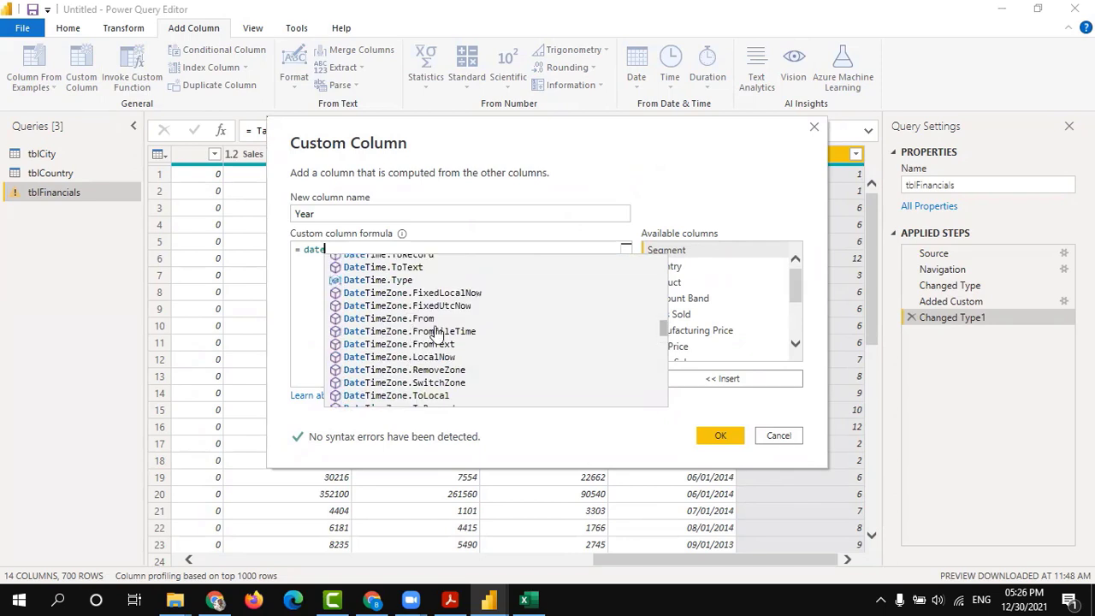
# - Create the Year column with the formula = Date.Year([Date]) and set its data type to Whole Number
pyautogui.write('.ye')
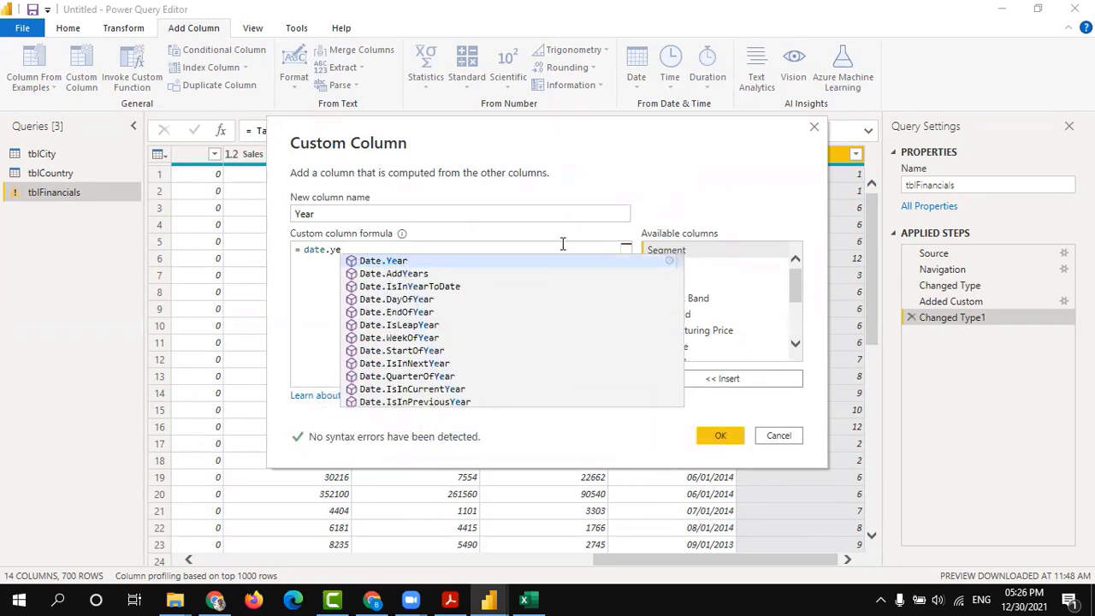
pyautogui.press('Tab')
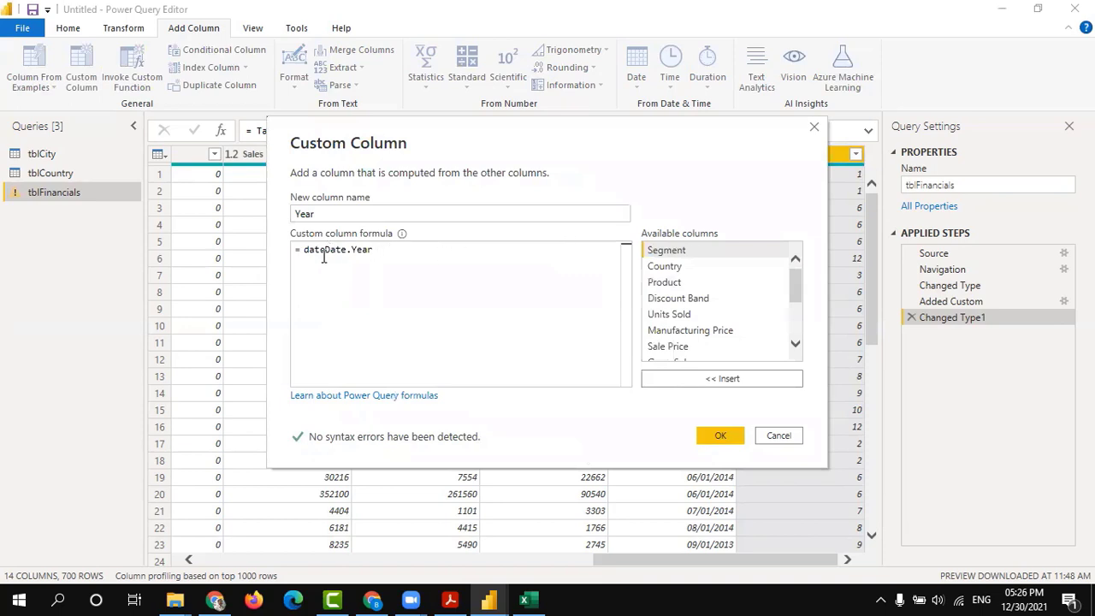
pyautogui.moveTo(324, 250); pyautogui.dragTo(304, 255)
pyautogui.press('BackSpace')
pyautogui.write('(')
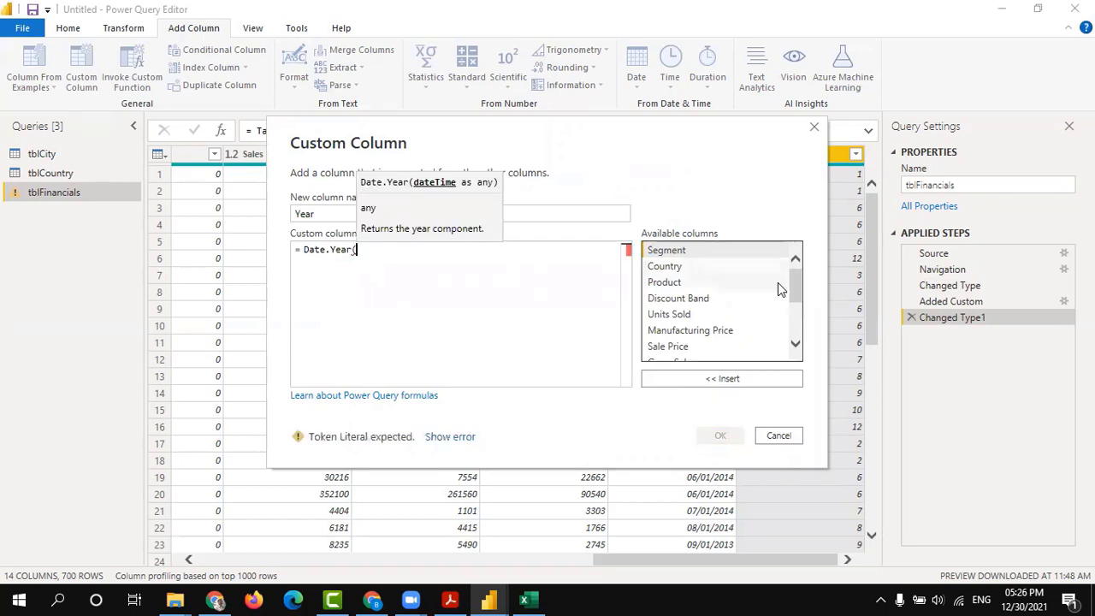
pyautogui.moveTo(795, 282); pyautogui.dragTo(795, 313)
pyautogui.click(659, 337)
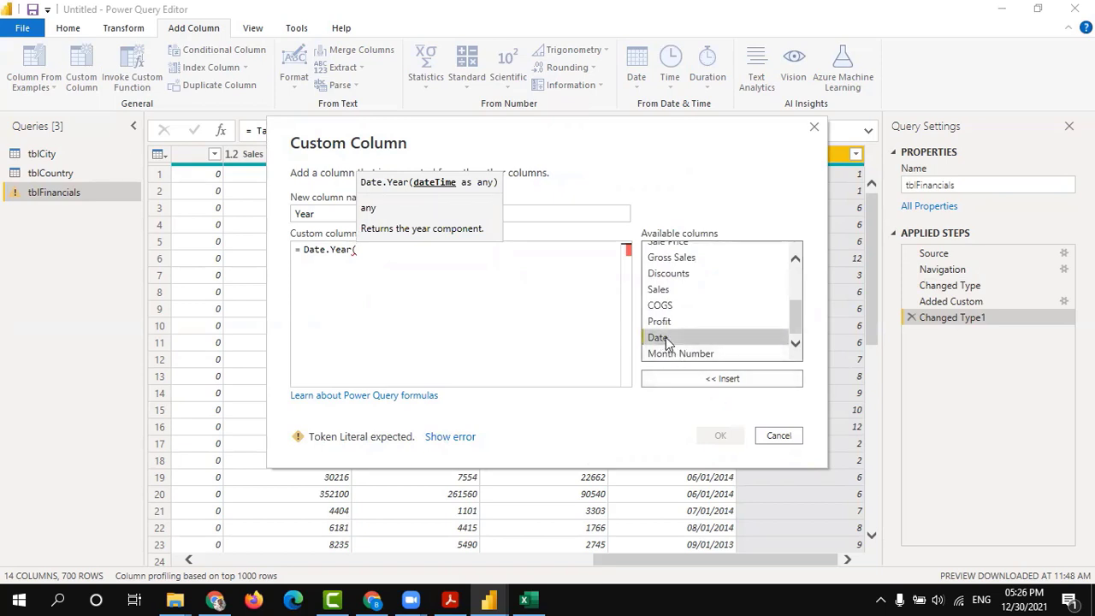
pyautogui.doubleClick(665, 337)
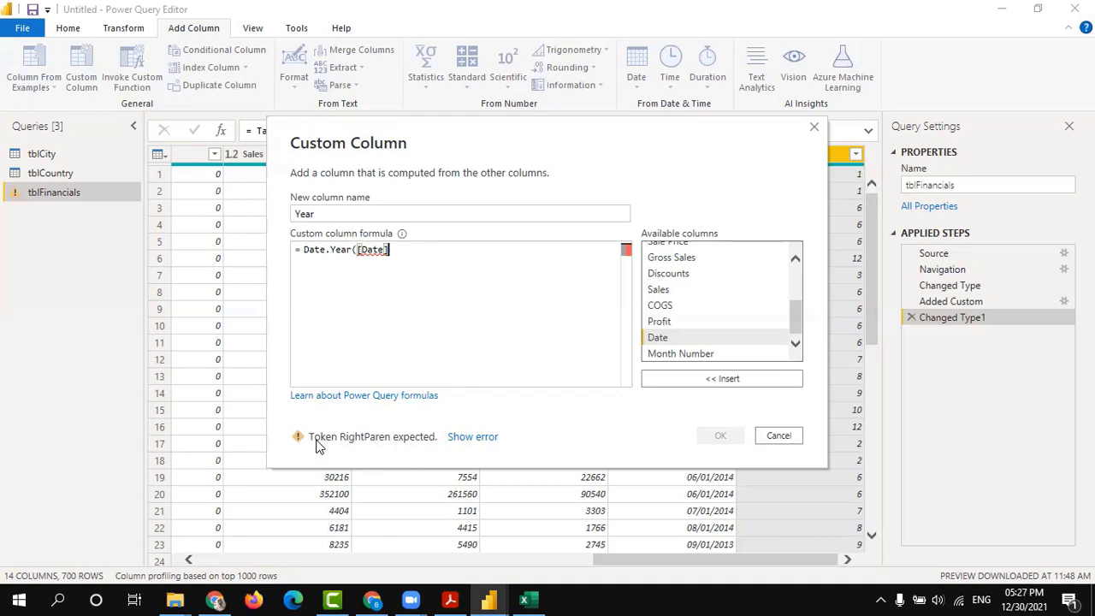
pyautogui.write(')')
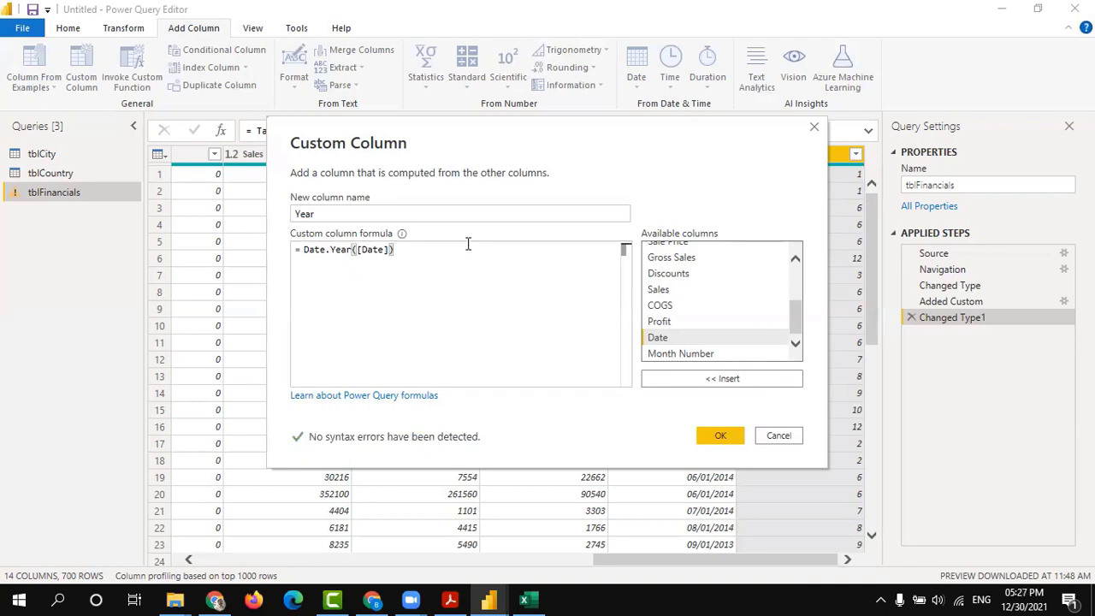
pyautogui.click(709, 436)
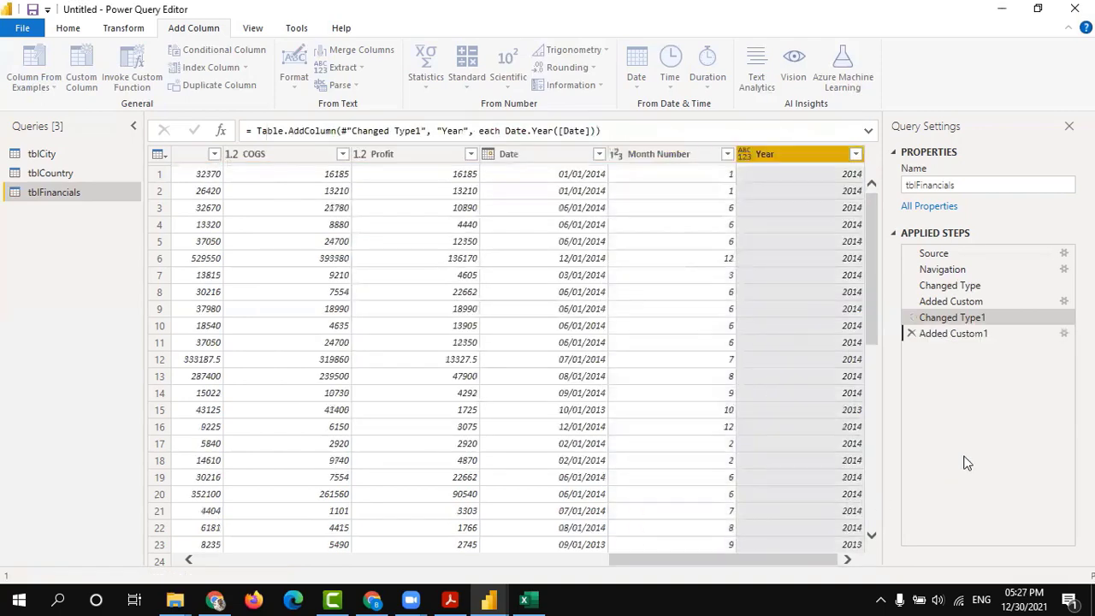
pyautogui.click(741, 159)
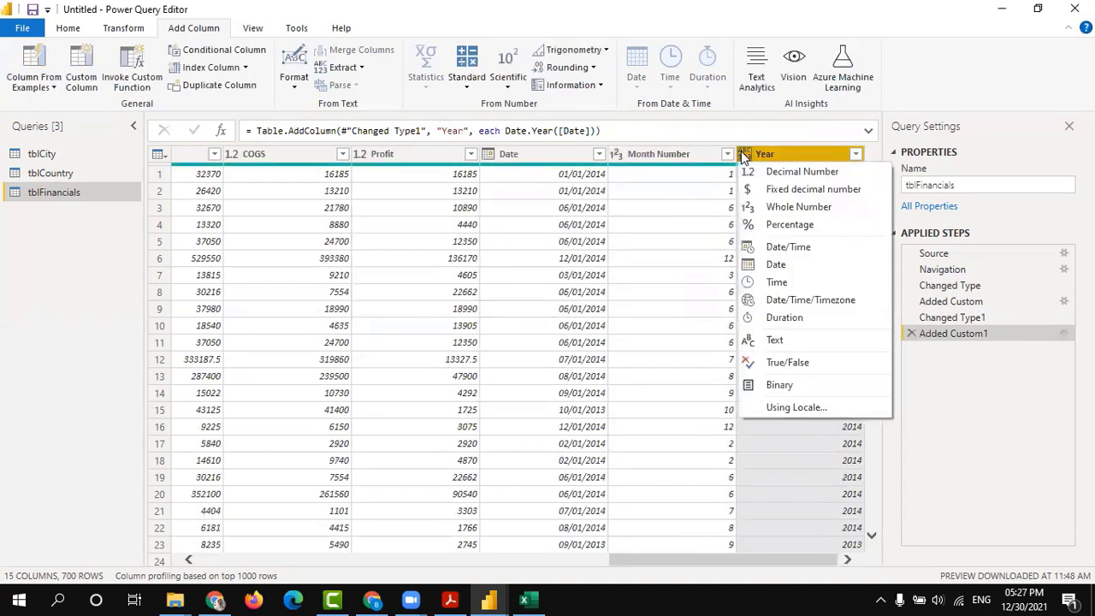
pyautogui.click(780, 207)
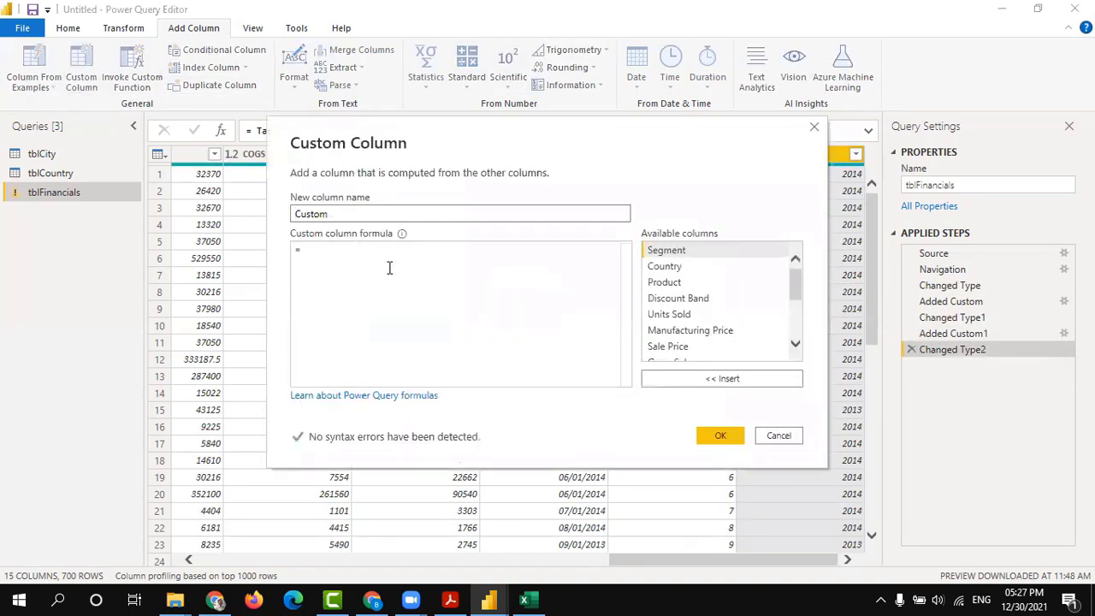
# - Start a custom column named MonthName in tblFinancials and begin its formula with the Text.Format function
pyautogui.moveTo(307, 209); pyautogui.dragTo(545, 237)
pyautogui.write('MO')
pyautogui.press('BackSpace')
pyautogui.press('BackSpace')
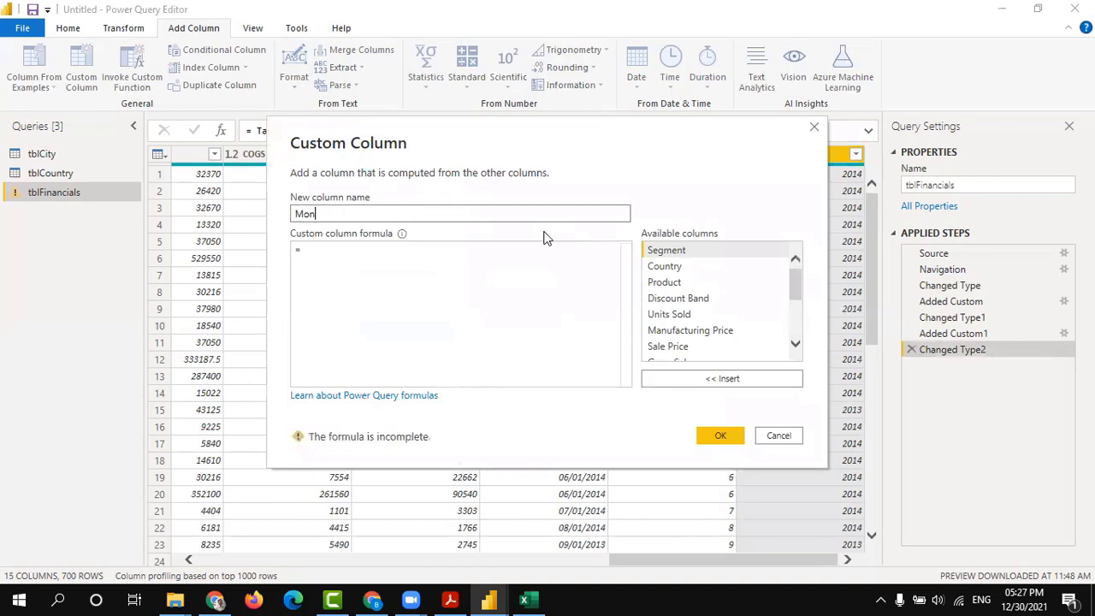
pyautogui.click(500, 250)
pyautogui.write('format')
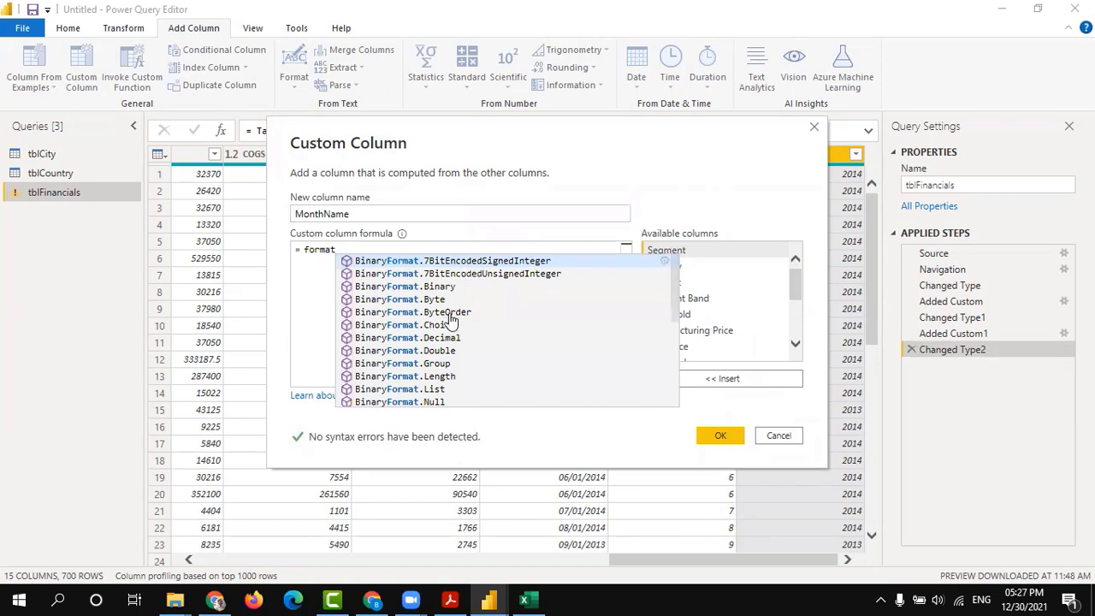
pyautogui.scroll(-5, 466, 369)
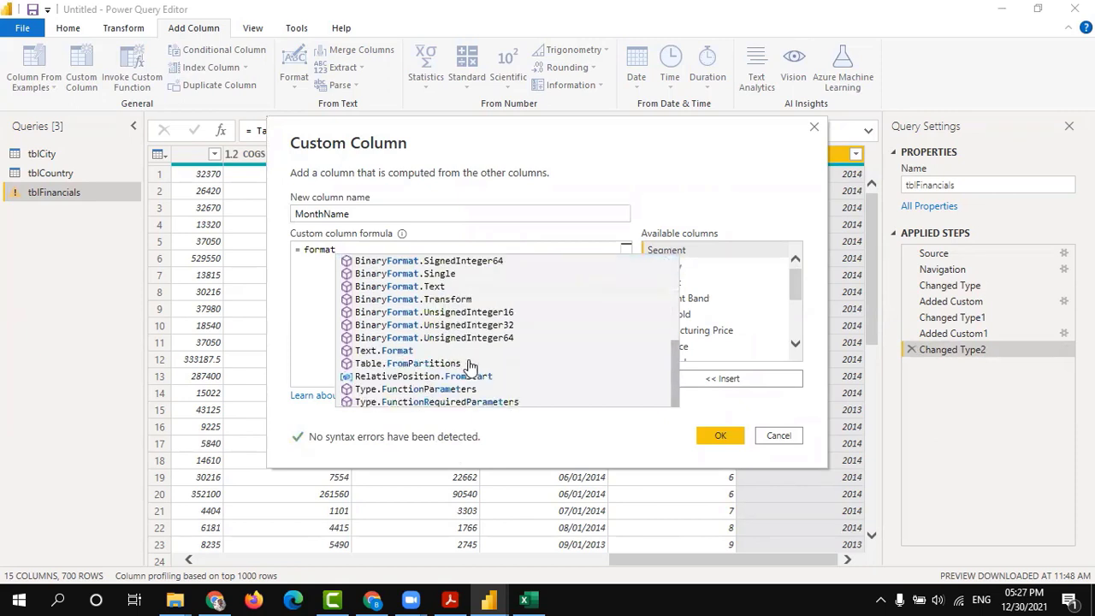
pyautogui.click(411, 351)
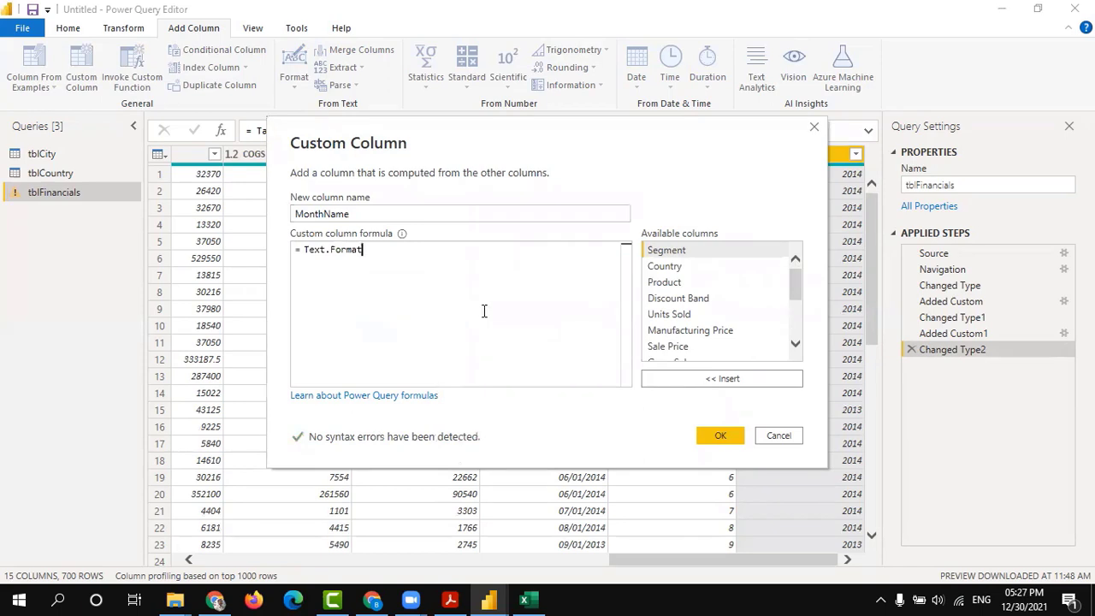
pyautogui.write('(')
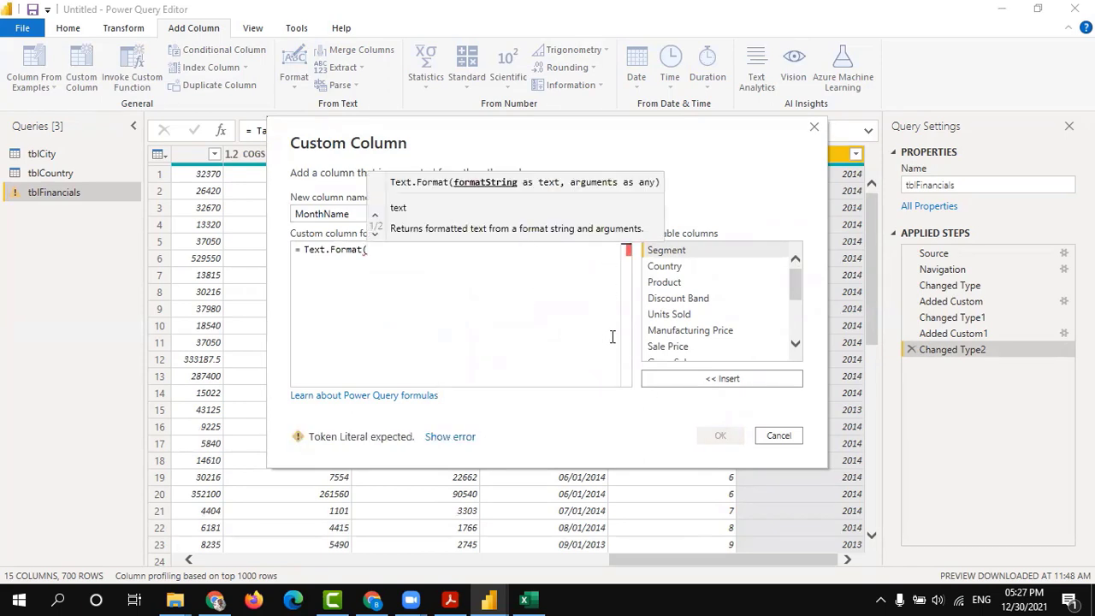
# - Try to add the MonthName custom column to tblFinancials with the formula Text.Format([Date],"mmm")
pyautogui.scroll(-3, 699, 344)
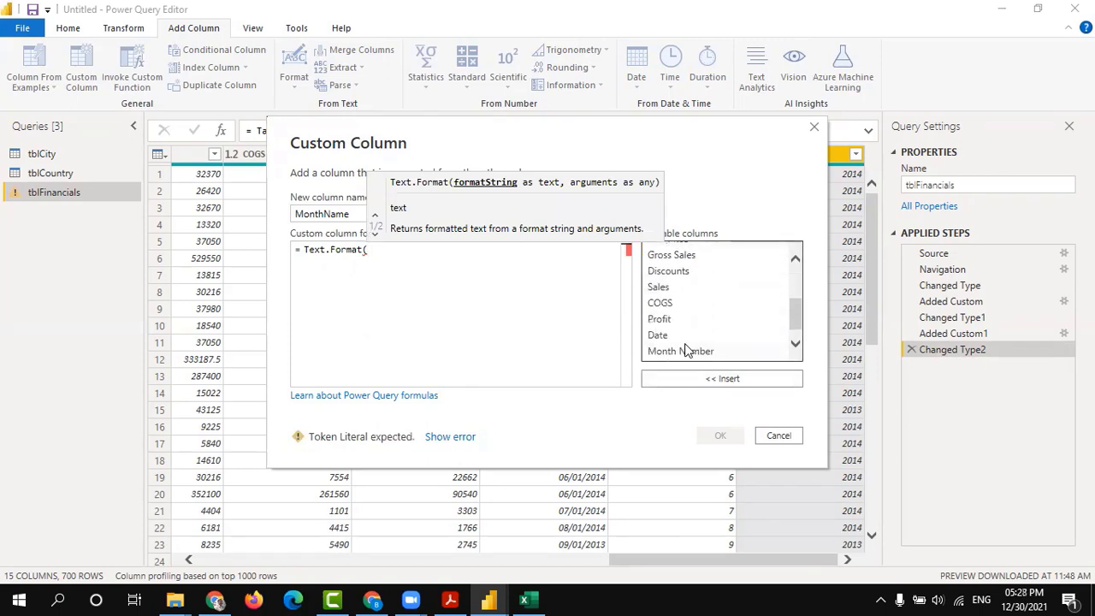
pyautogui.click(667, 323)
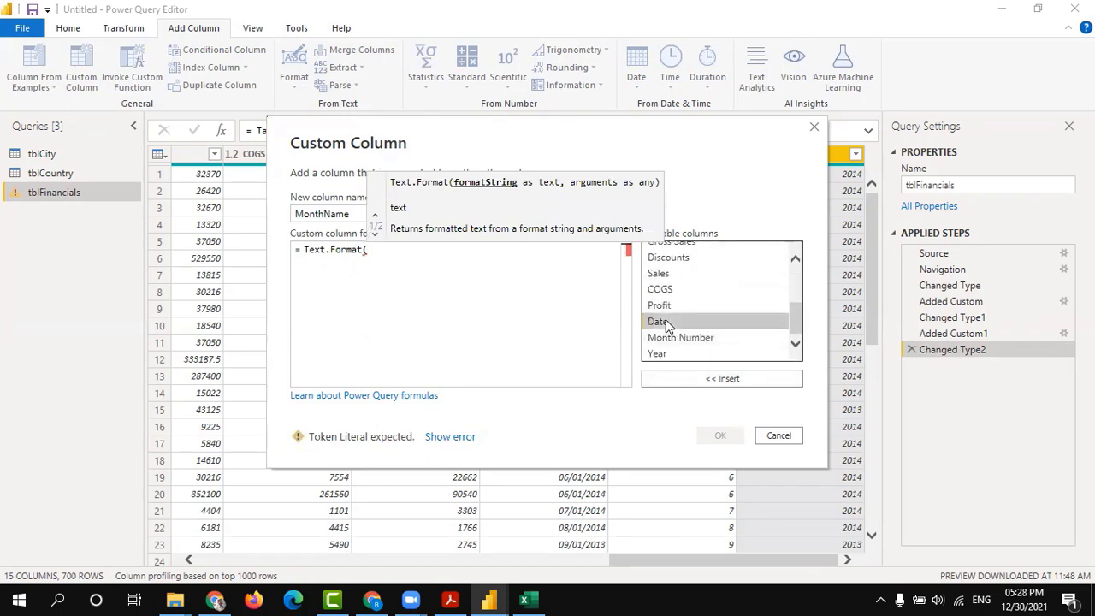
pyautogui.doubleClick(659, 322)
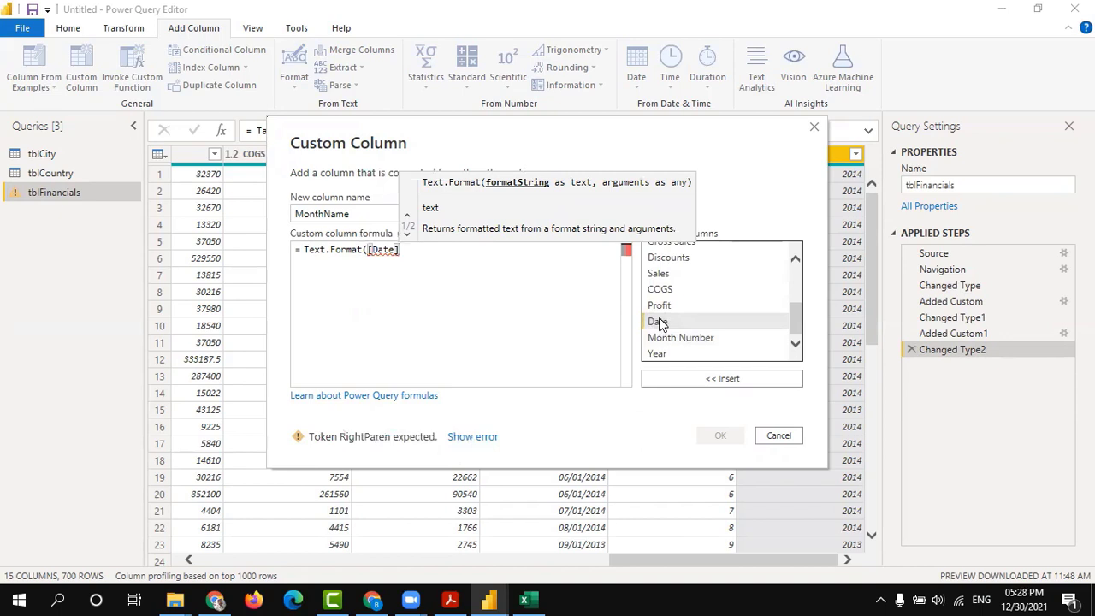
pyautogui.write(',"')
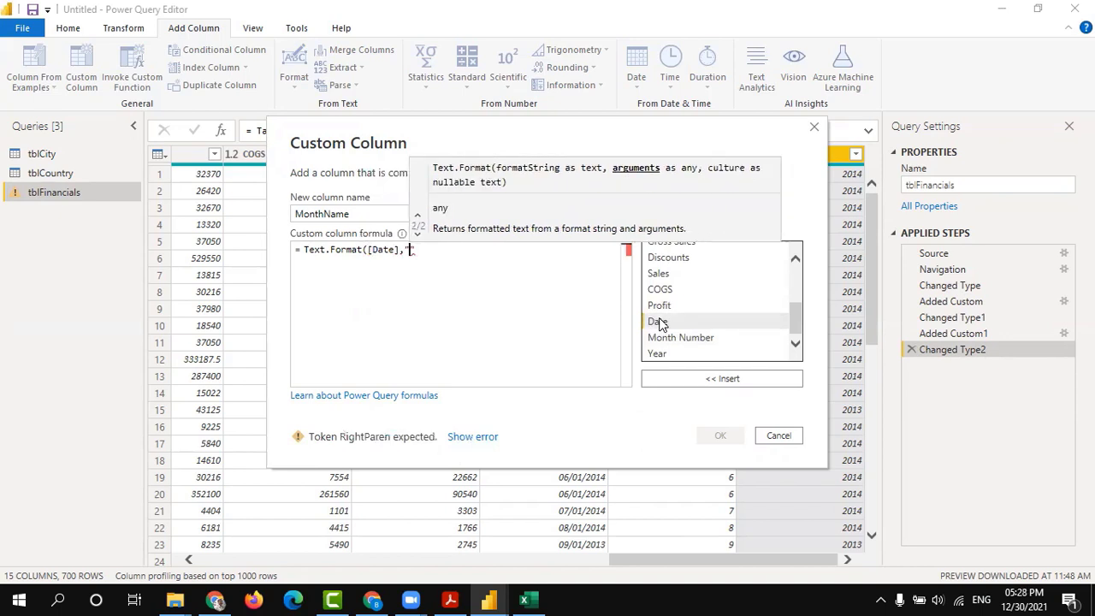
pyautogui.write('mmm')
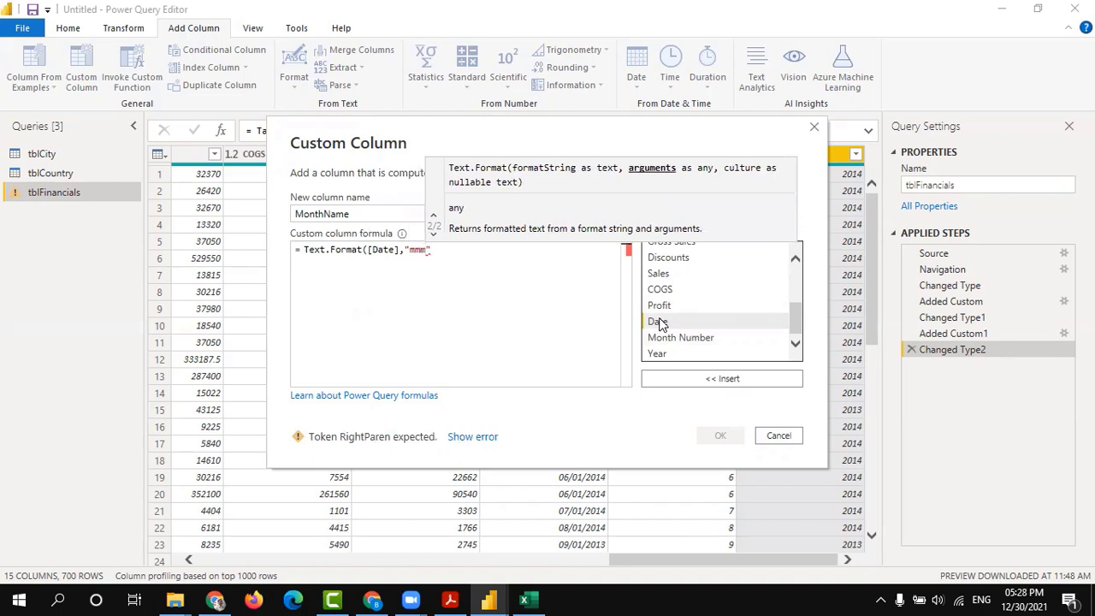
pyautogui.click(460, 254)
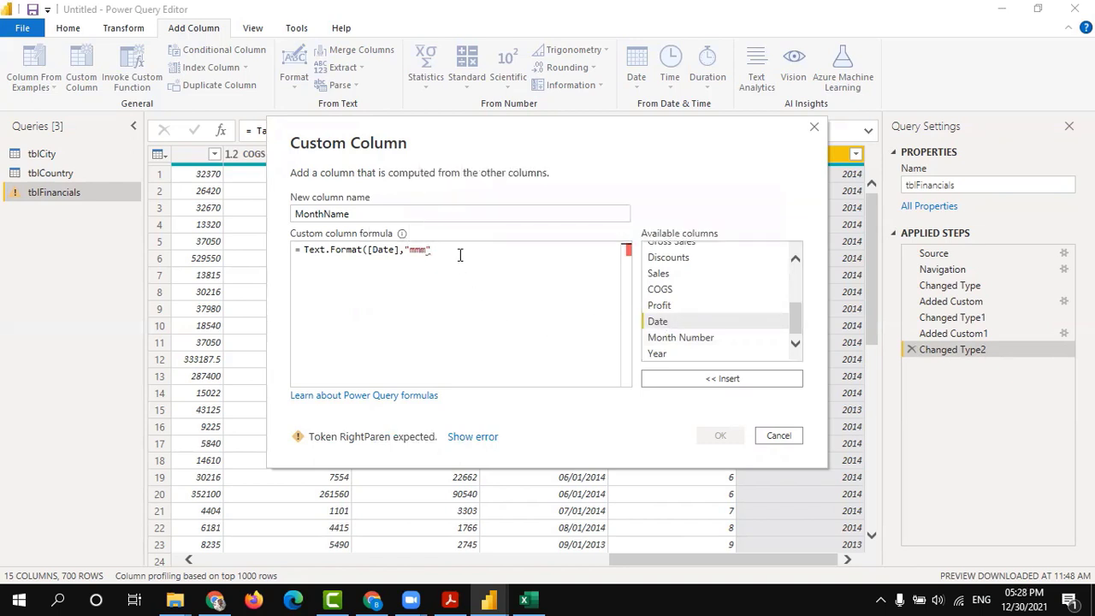
pyautogui.write(')')
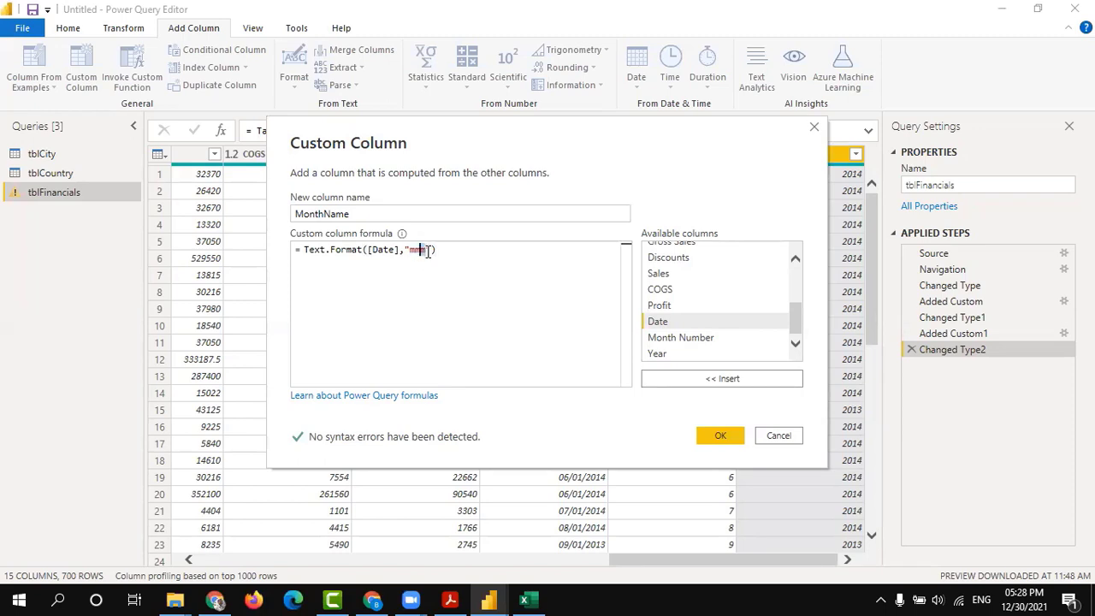
pyautogui.click(464, 254)
pyautogui.write('m')
pyautogui.click(708, 436)
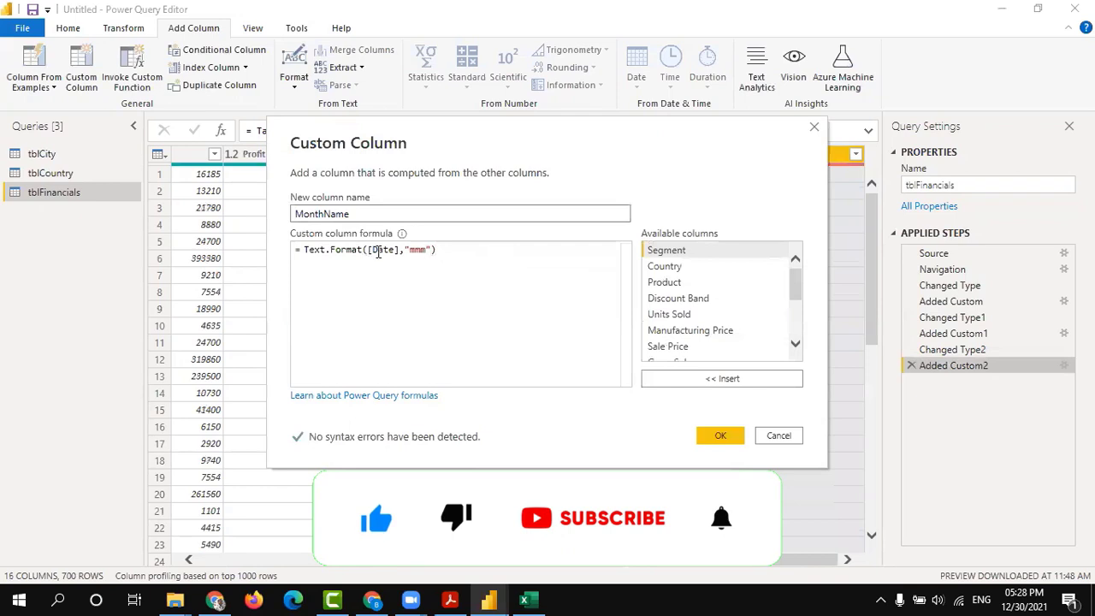
# - Try swapping the arguments in the MonthName custom column formula so it reads Text.Format("mmm",[Date])
pyautogui.moveTo(366, 251); pyautogui.dragTo(447, 250)
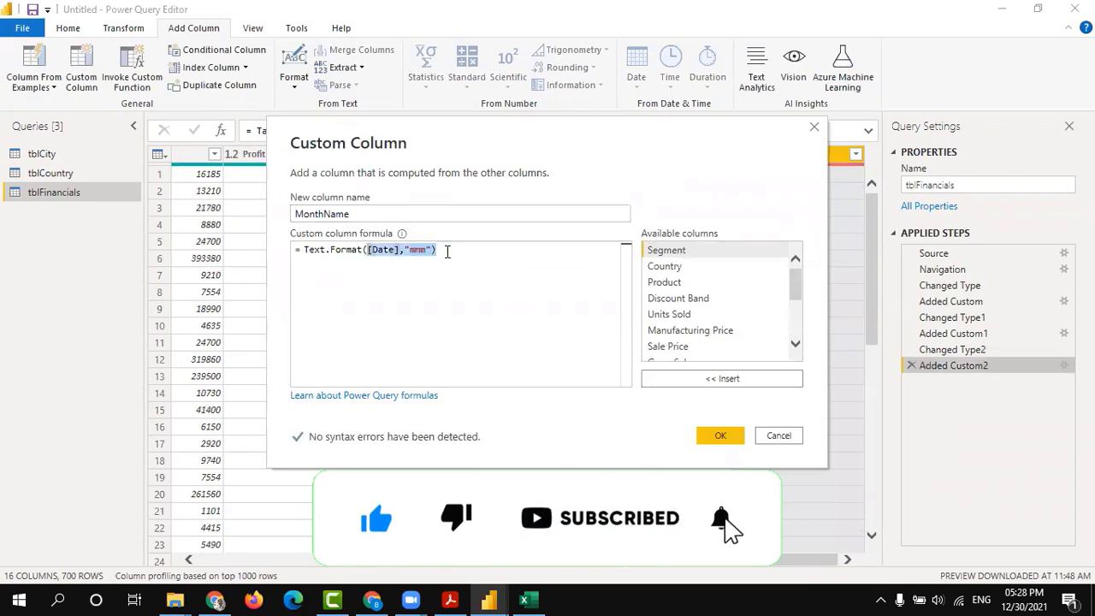
pyautogui.press('BackSpace')
pyautogui.write('(')
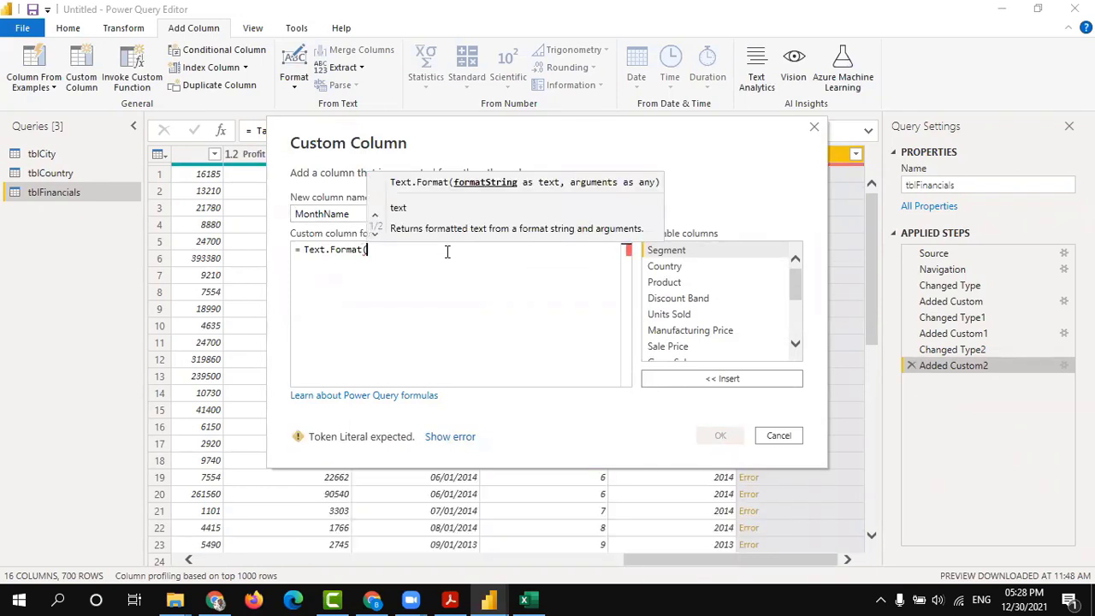
pyautogui.write('"mmm')
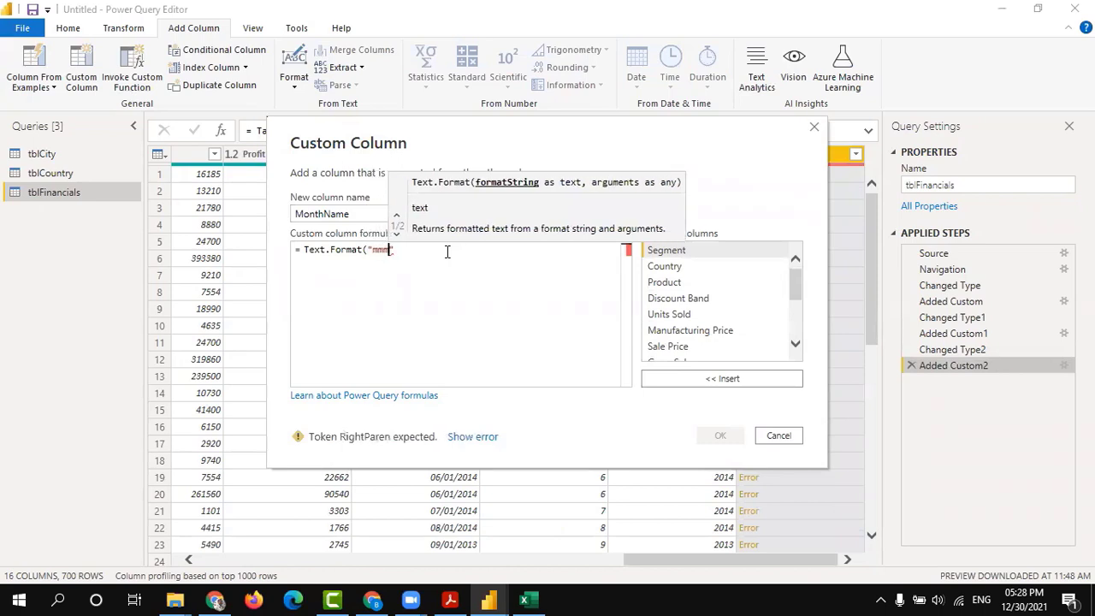
pyautogui.write('"')
pyautogui.click(448, 252)
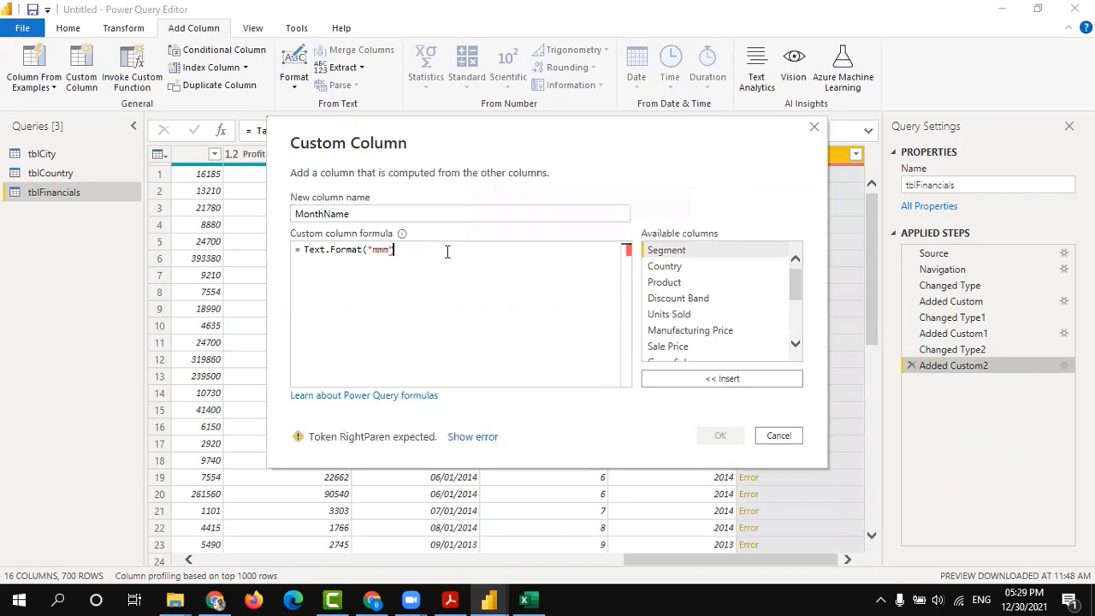
pyautogui.scroll(-3, 672, 342)
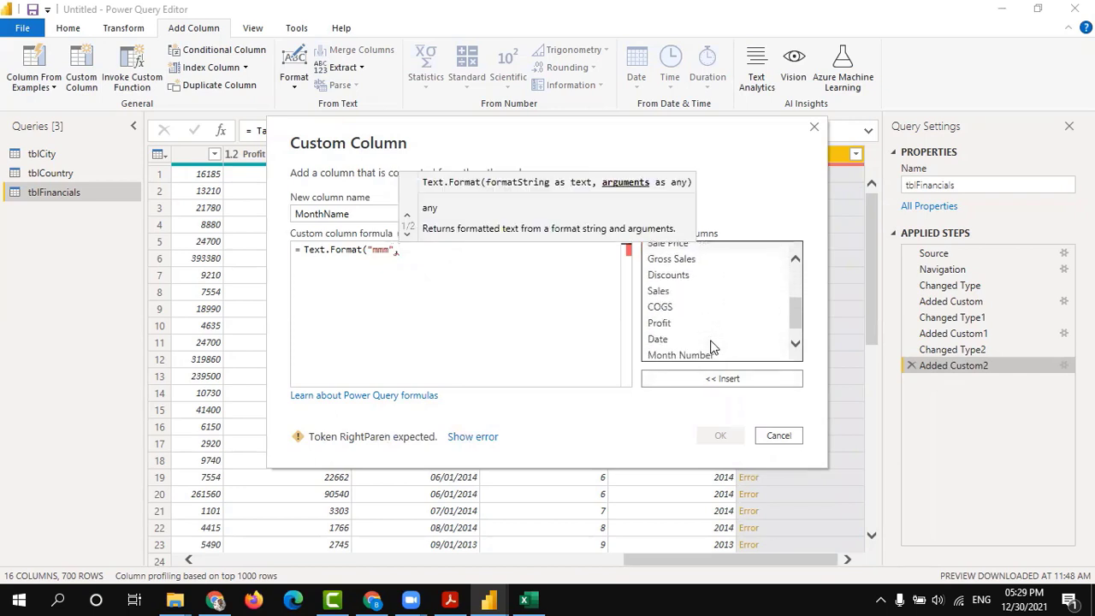
pyautogui.doubleClick(659, 322)
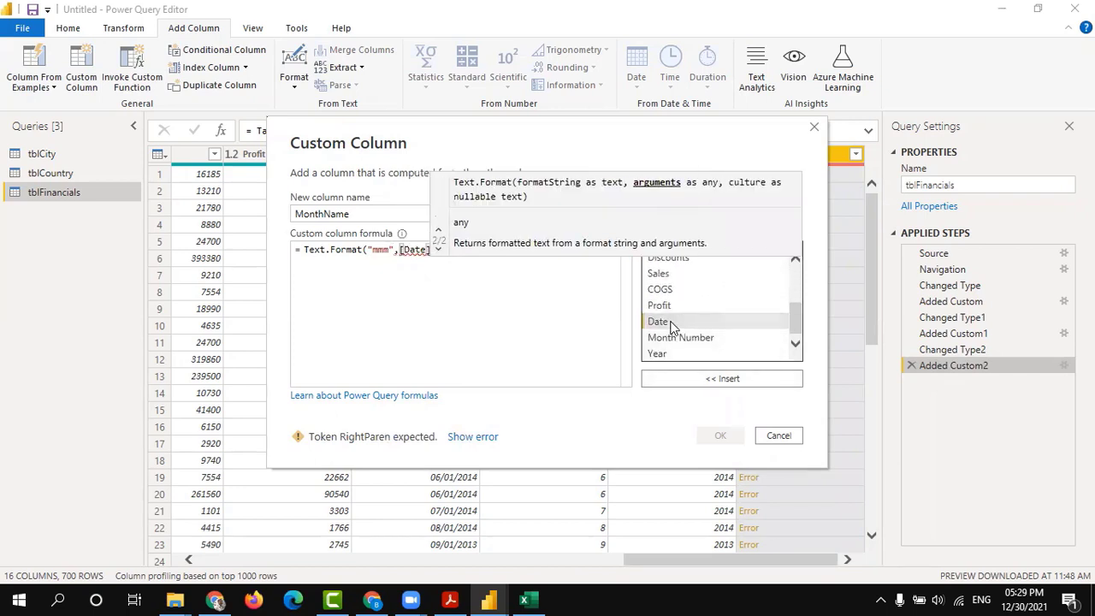
pyautogui.write(')')
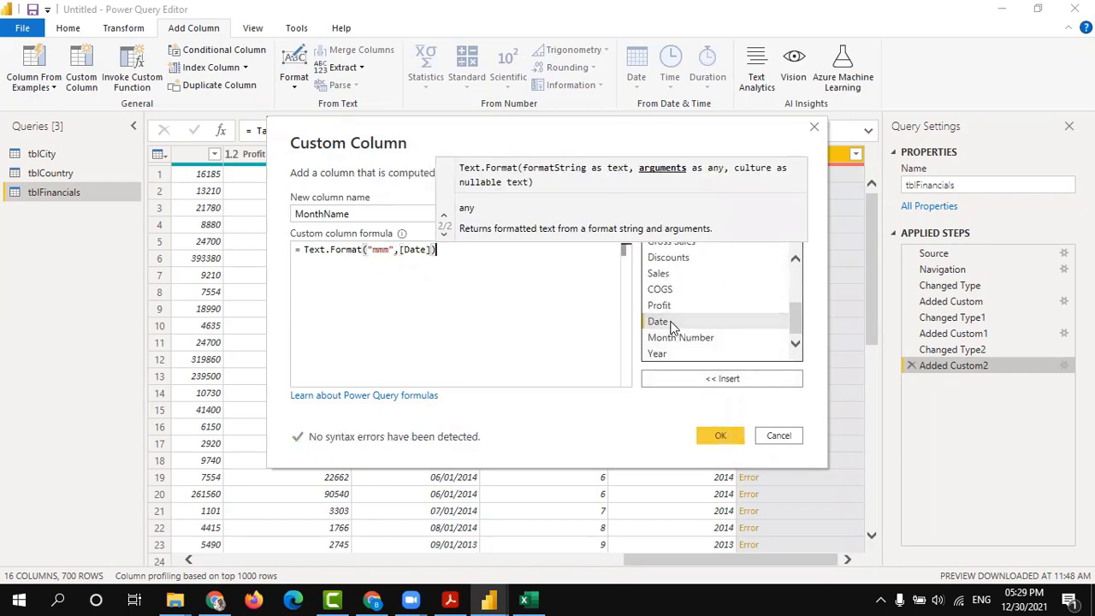
pyautogui.click(720, 438)
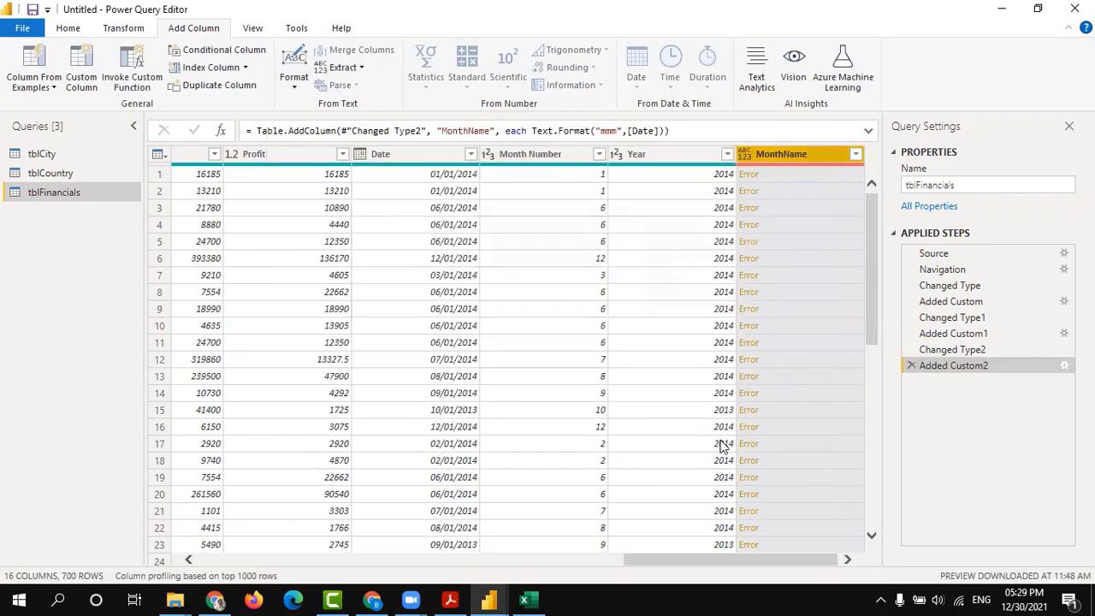
# - Remove the applied step that adds the MonthName custom column from the tblFinancials query
pyautogui.click(911, 365)
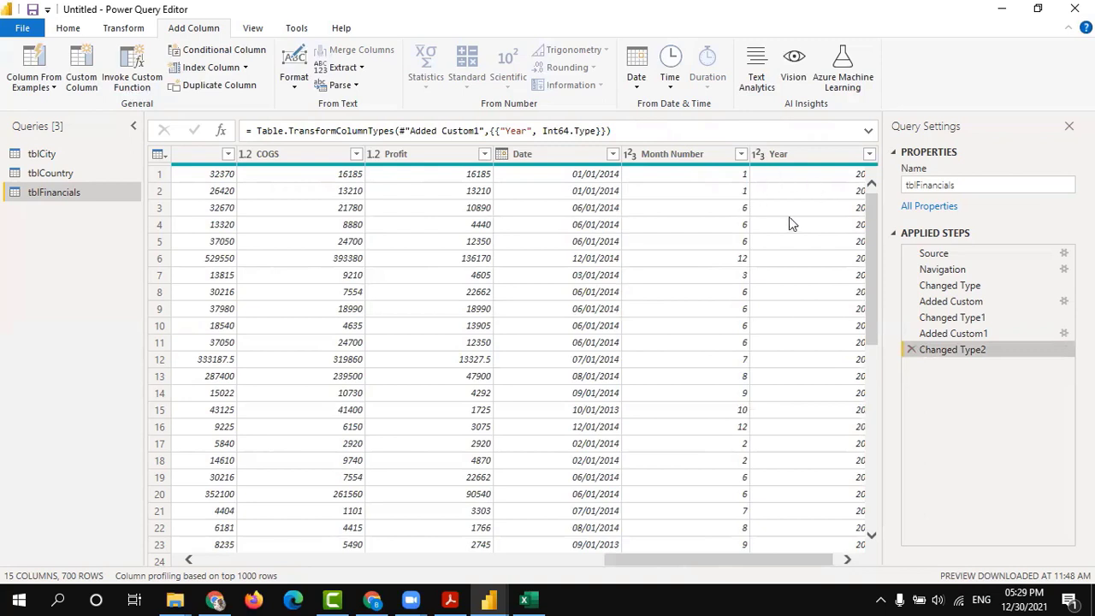
pyautogui.moveTo(715, 559); pyautogui.dragTo(829, 564)
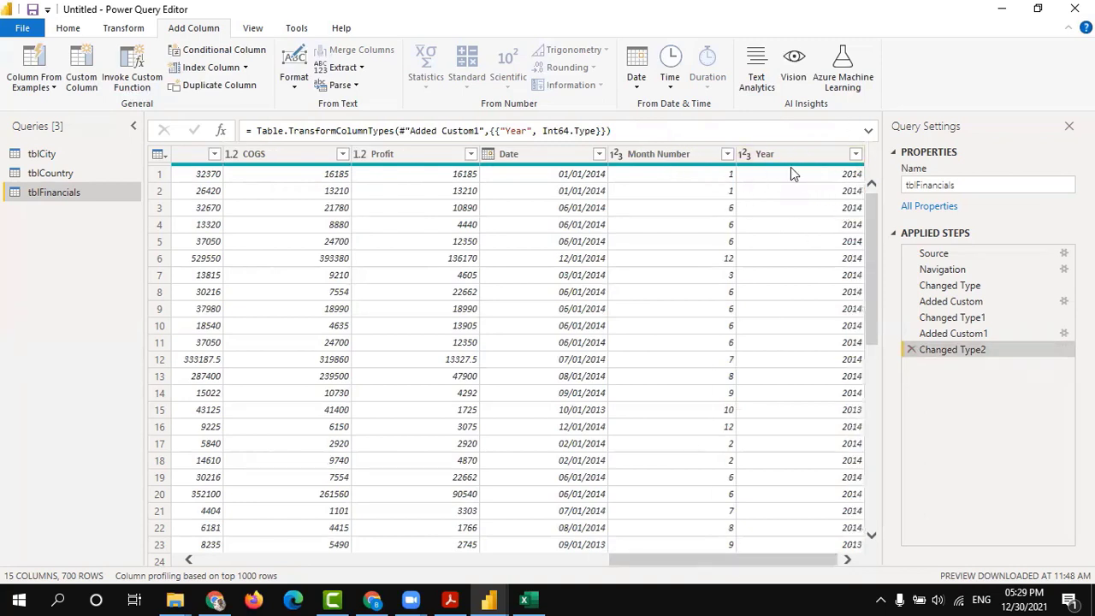
# - Close the query editor and apply the changes to load the tables, and close the Financial Sample.xlsx workbook in Excel
pyautogui.click(69, 29)
pyautogui.click(22, 69)
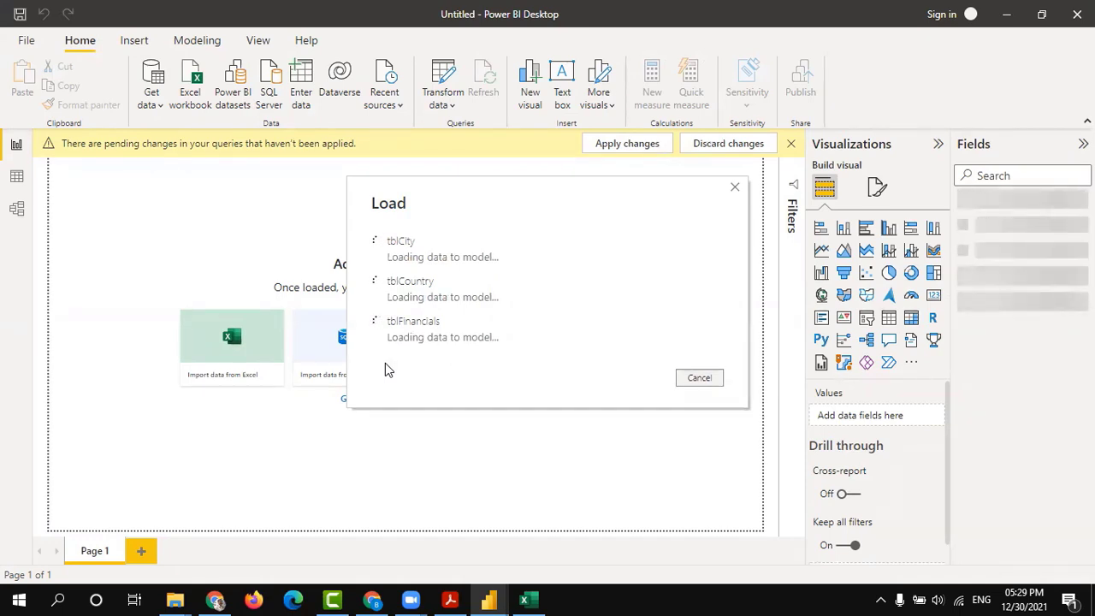
pyautogui.click(525, 599)
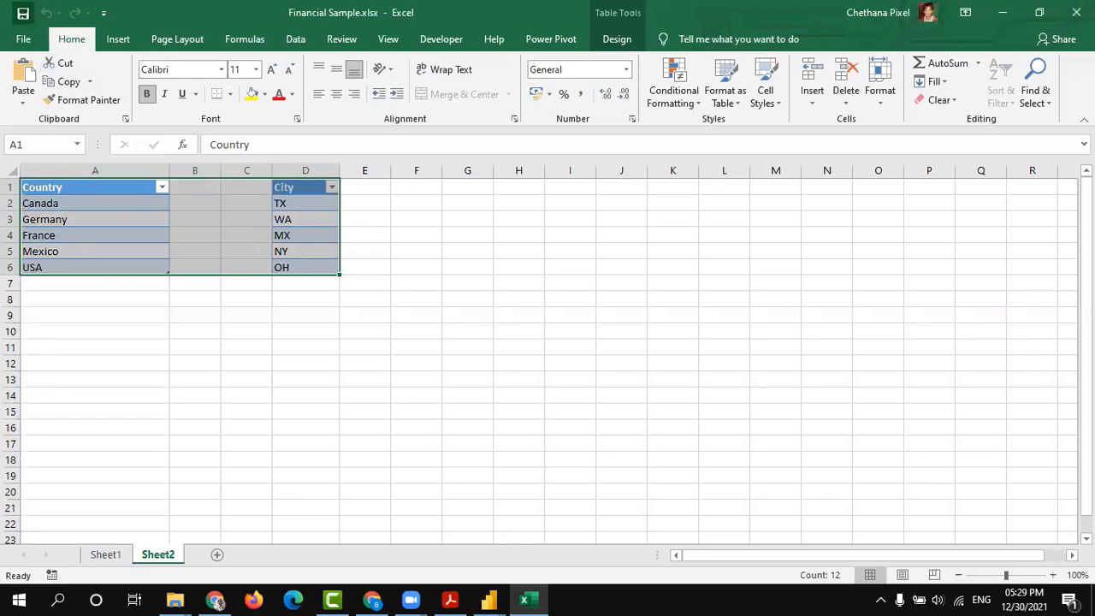
pyautogui.click(1074, 13)
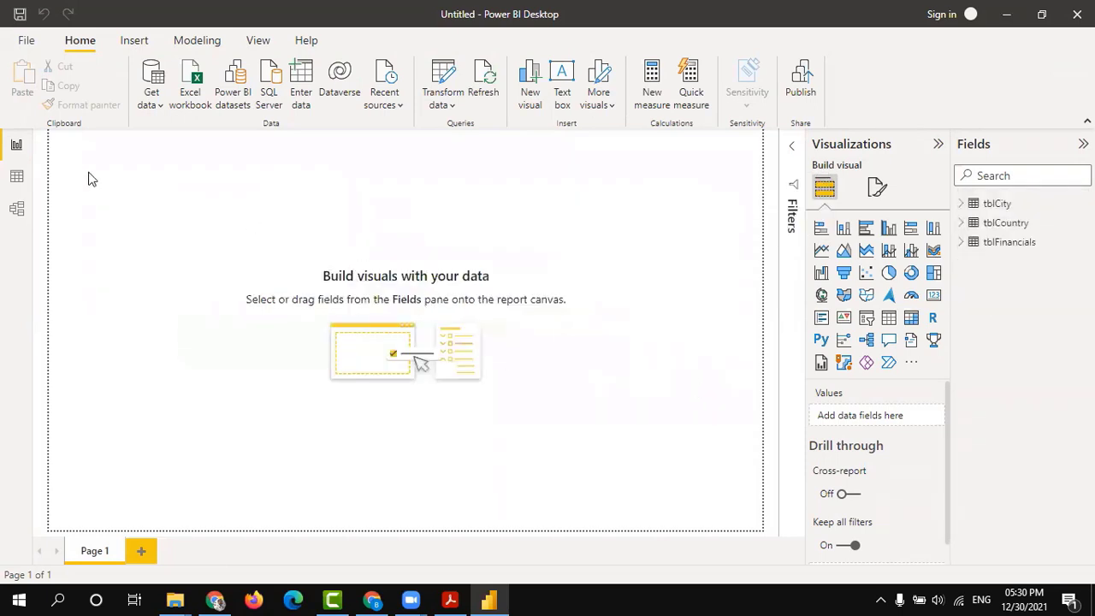
# - Show the tblFinancials table in Data view, including its Date, Month Number and Year columns
pyautogui.click(19, 152)
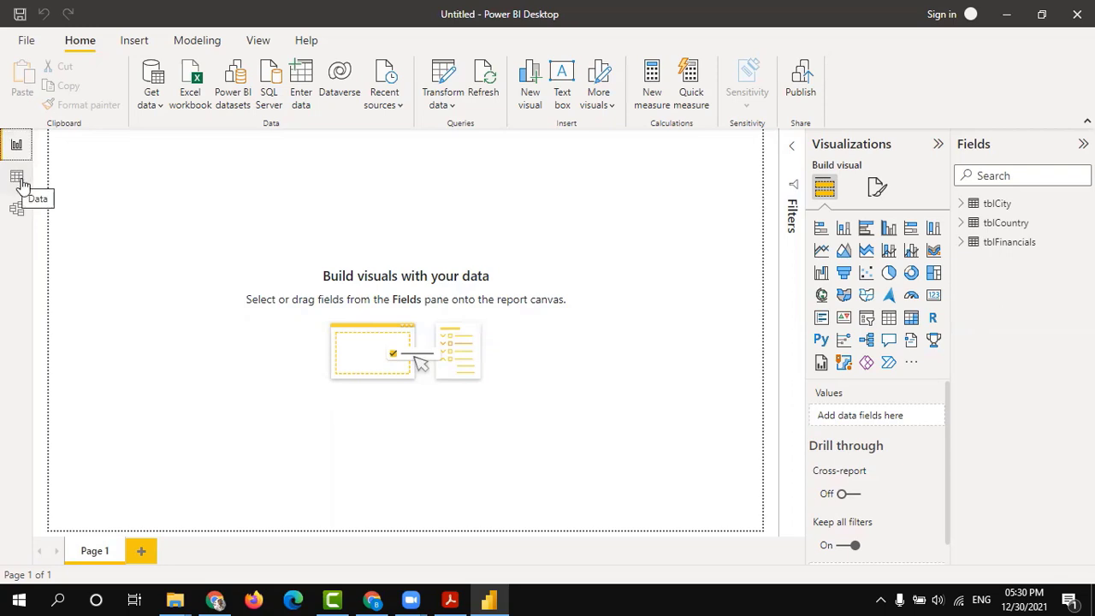
pyautogui.click(17, 180)
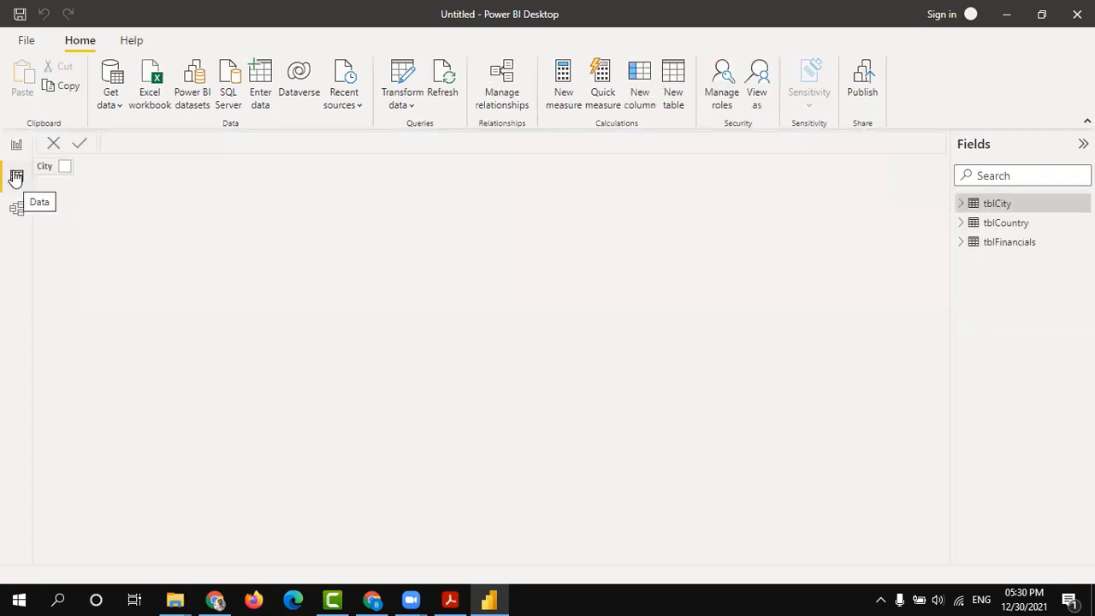
pyautogui.click(1008, 244)
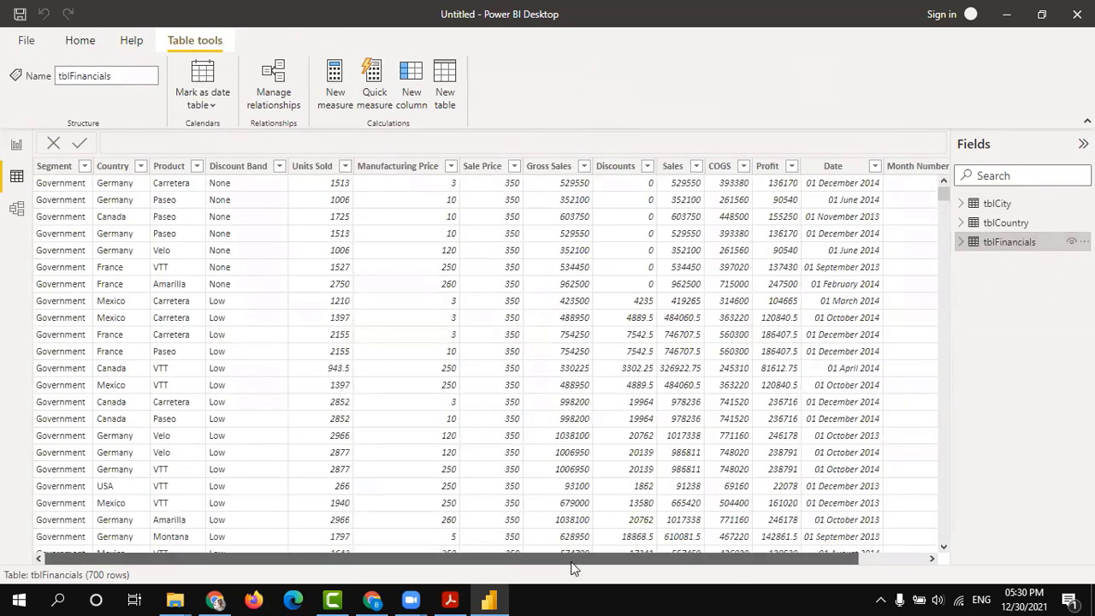
pyautogui.moveTo(548, 561); pyautogui.dragTo(781, 577)
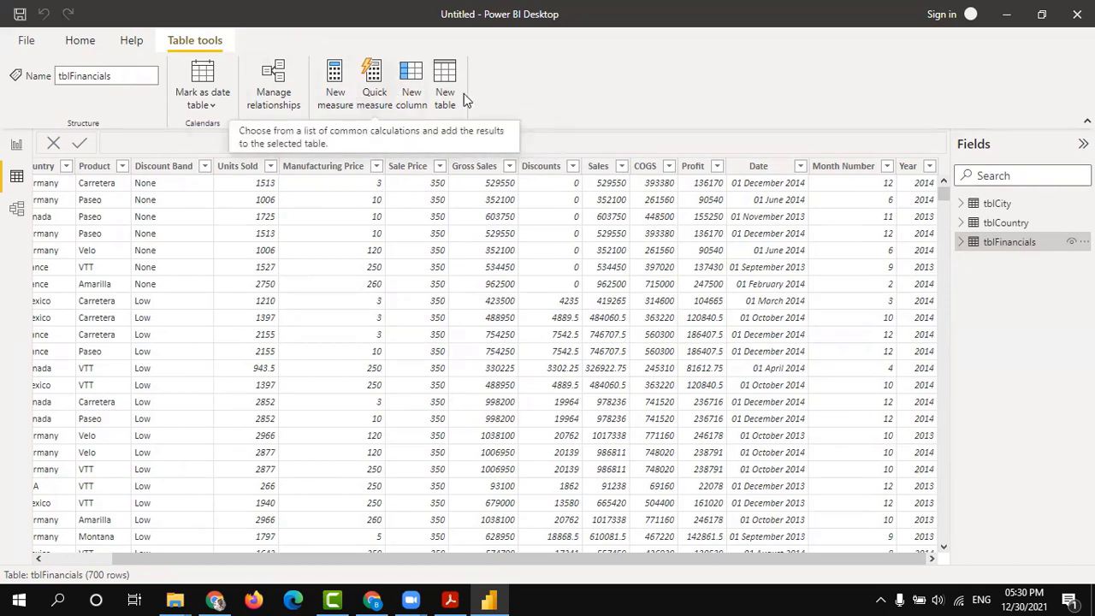
# - Add a calculated column to tblFinancials with the formula MonthName = FORMAT(tblFinancials[Date],"mmm") and check its rows
pyautogui.click(413, 104)
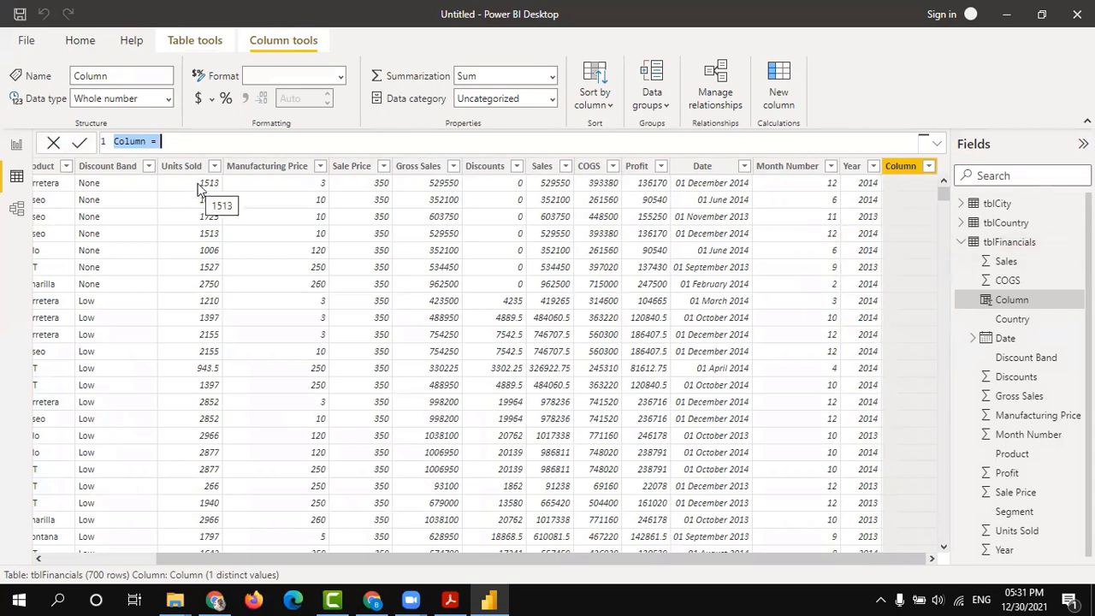
pyautogui.write('MonthName')
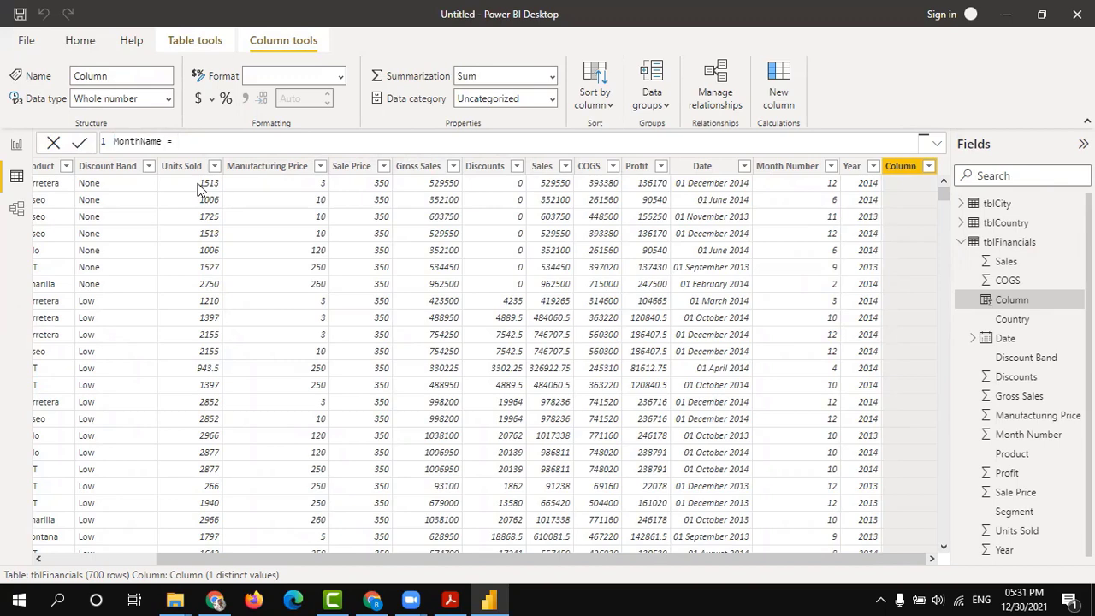
pyautogui.write(' = FORMAT(')
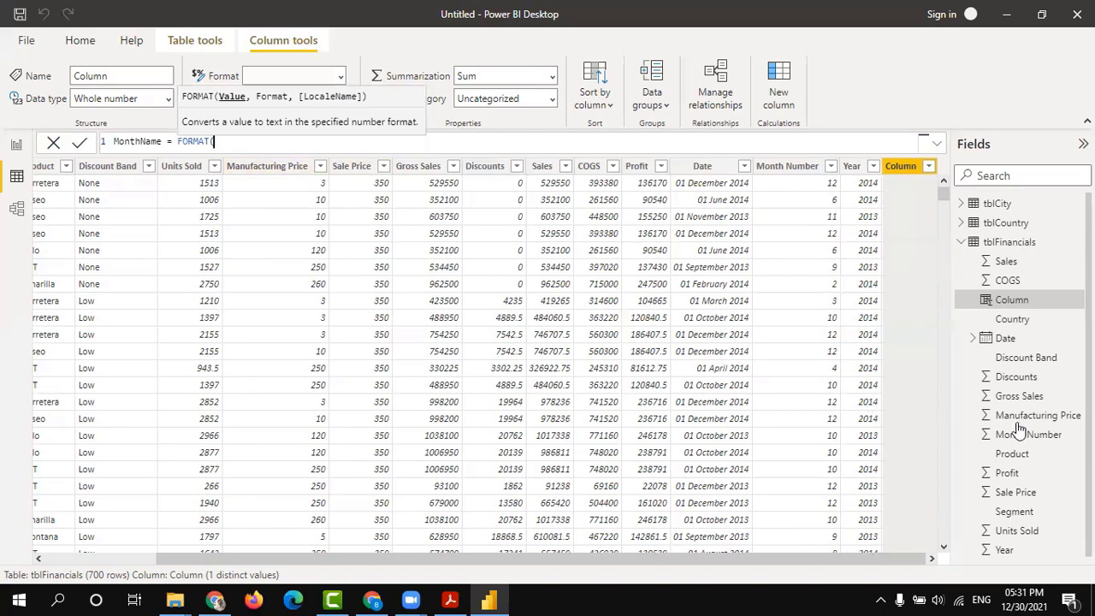
pyautogui.write('dat')
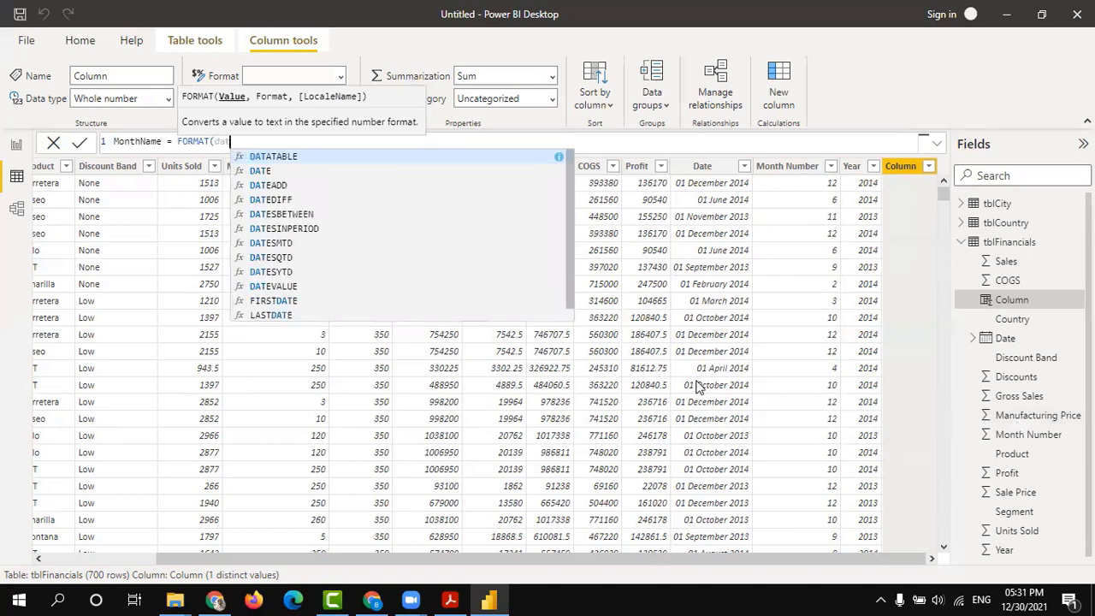
pyautogui.write('e')
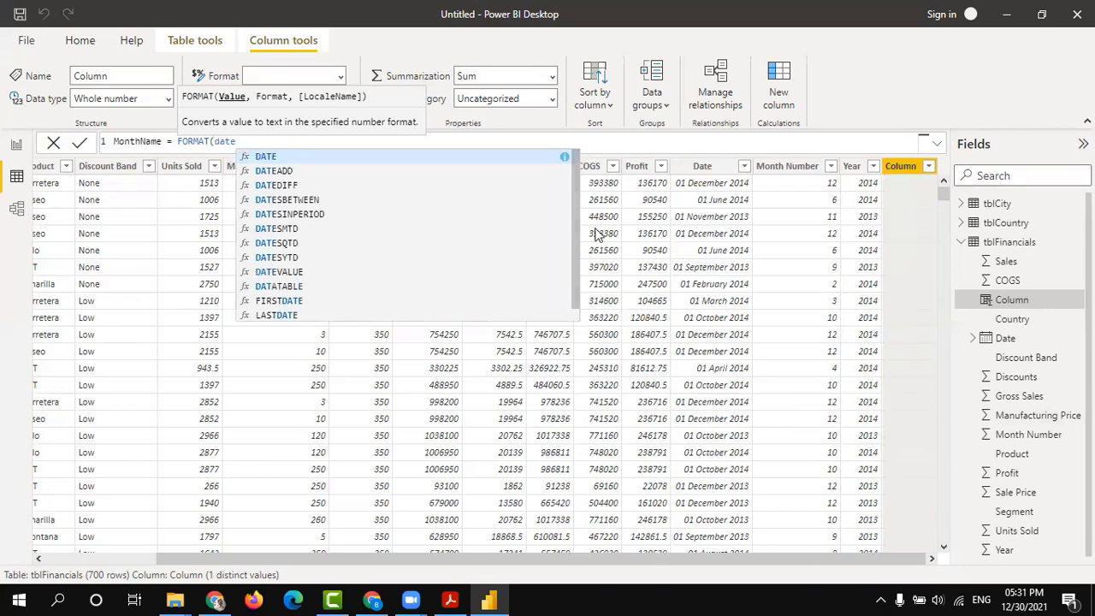
pyautogui.scroll(-1, 574, 276)
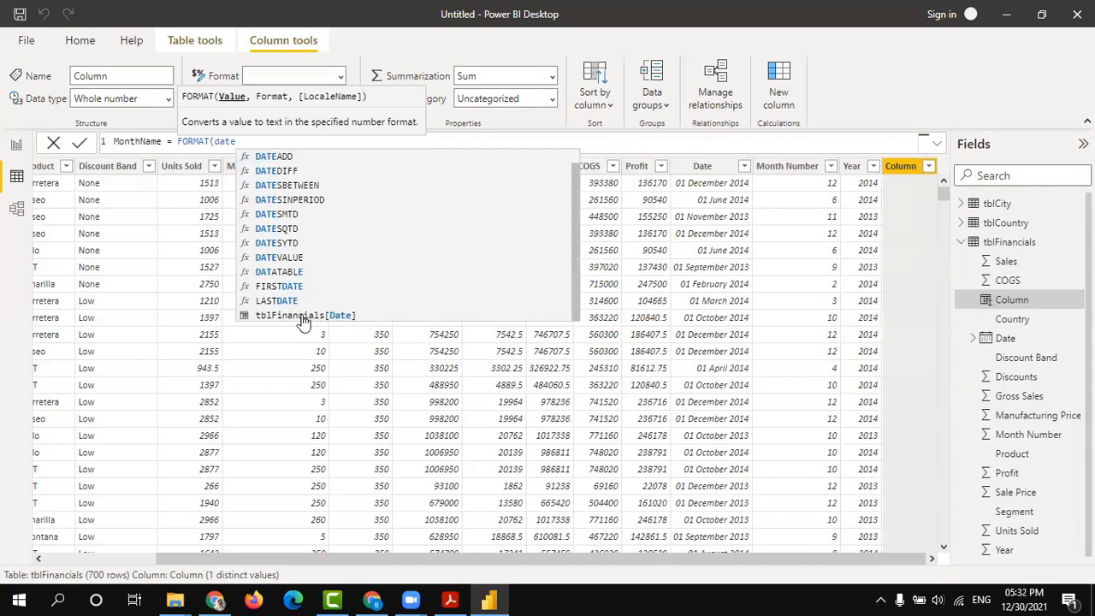
pyautogui.click(304, 316)
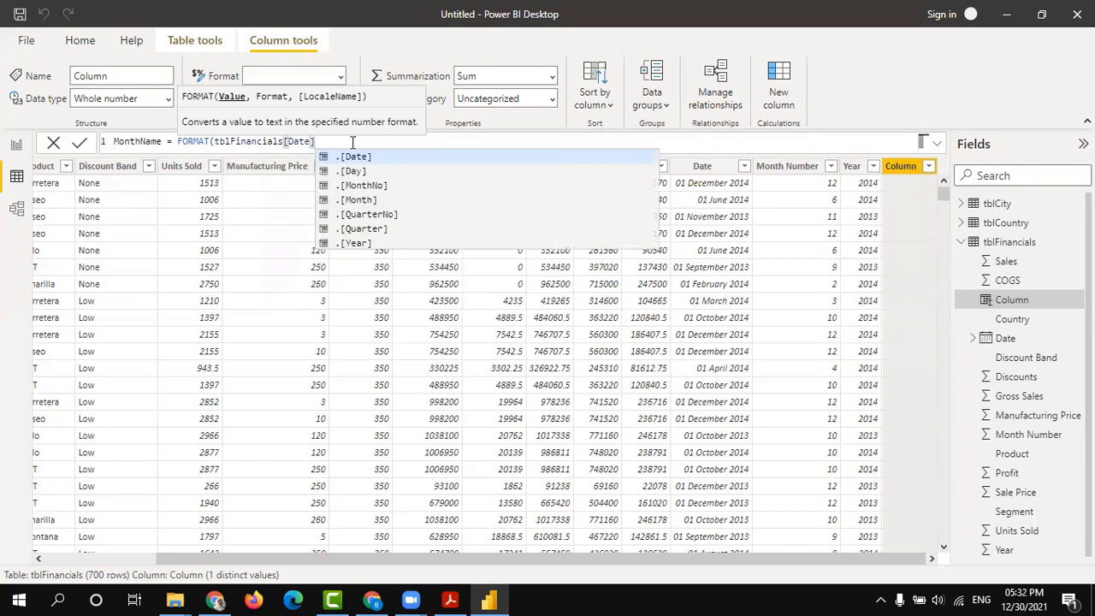
pyautogui.write(',"mmm')
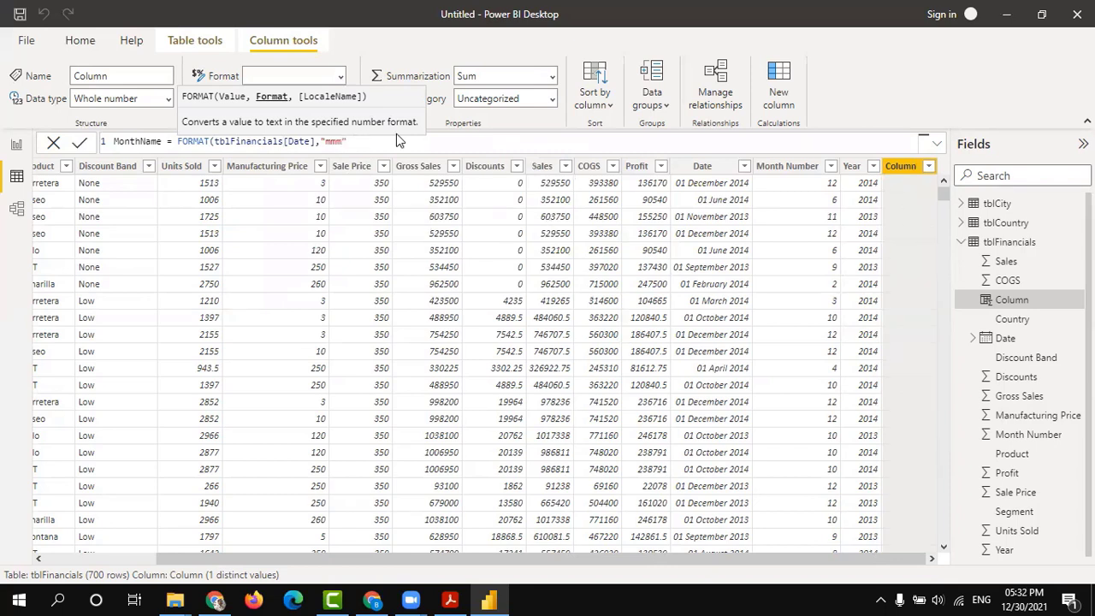
pyautogui.write(')')
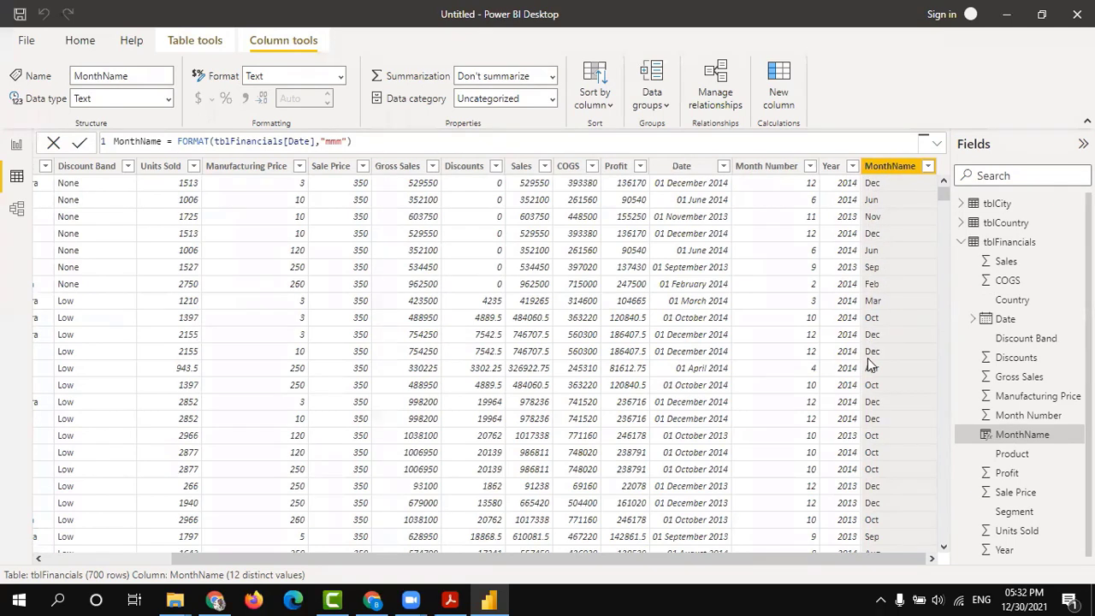
pyautogui.scroll(-15, 890, 444)
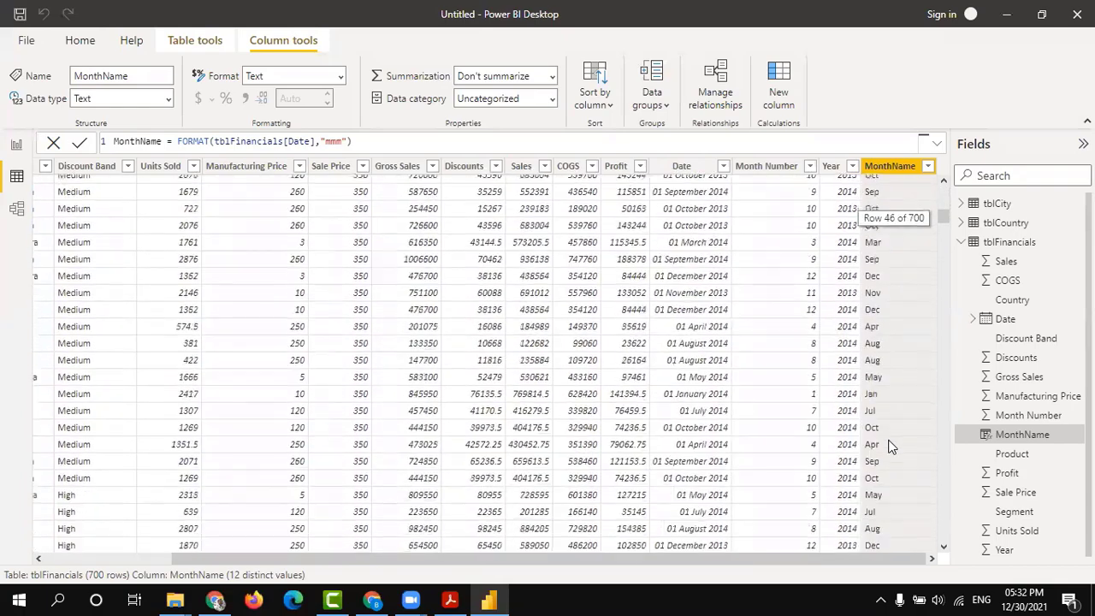
# - Examine the relationship between tblCountry and tblFinancials in Model view, with all three tables fitted in the diagram
pyautogui.scroll(6, 890, 445)
pyautogui.scroll(8, 889, 445)
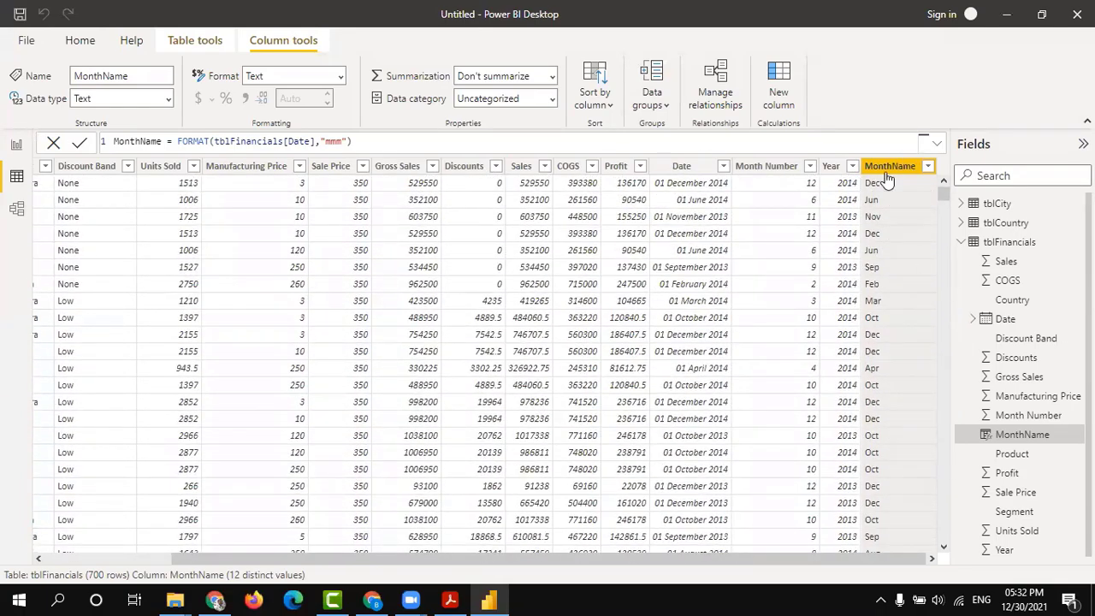
pyautogui.click(16, 209)
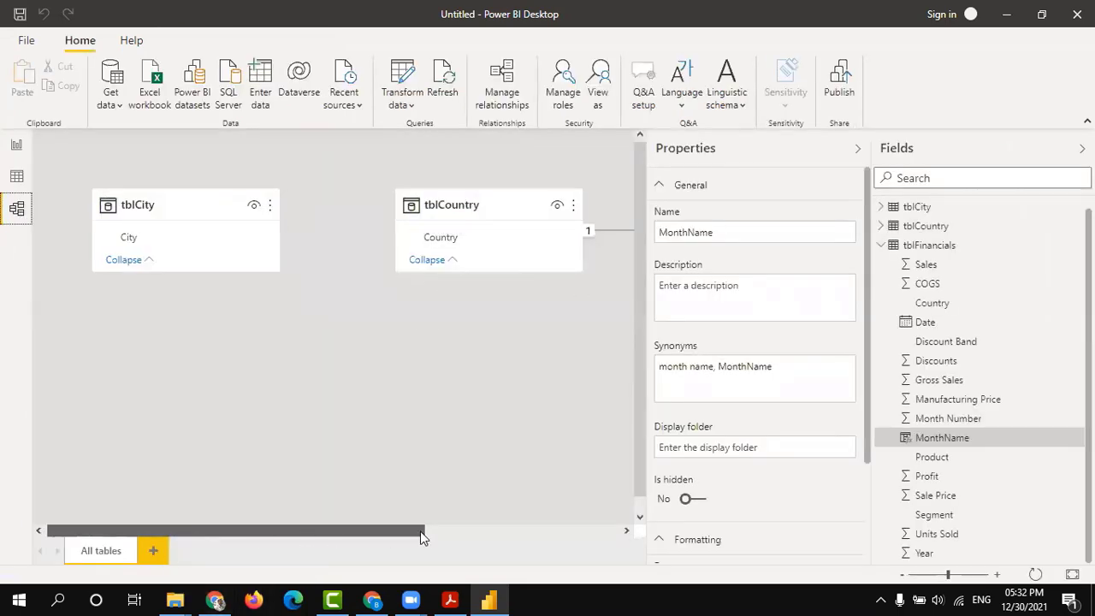
pyautogui.click(469, 531)
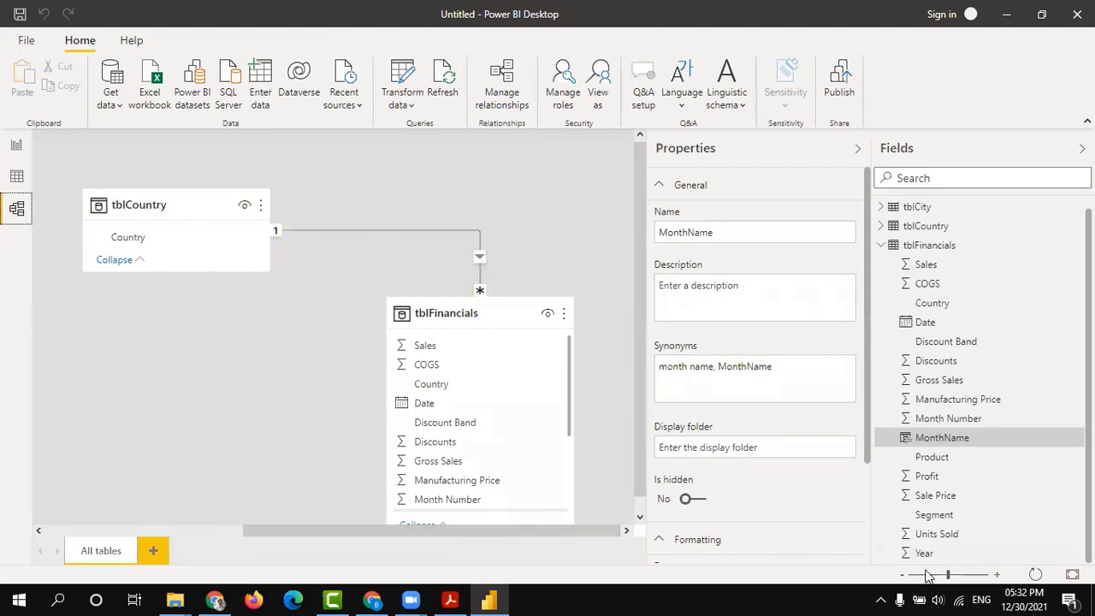
pyautogui.click(1037, 574)
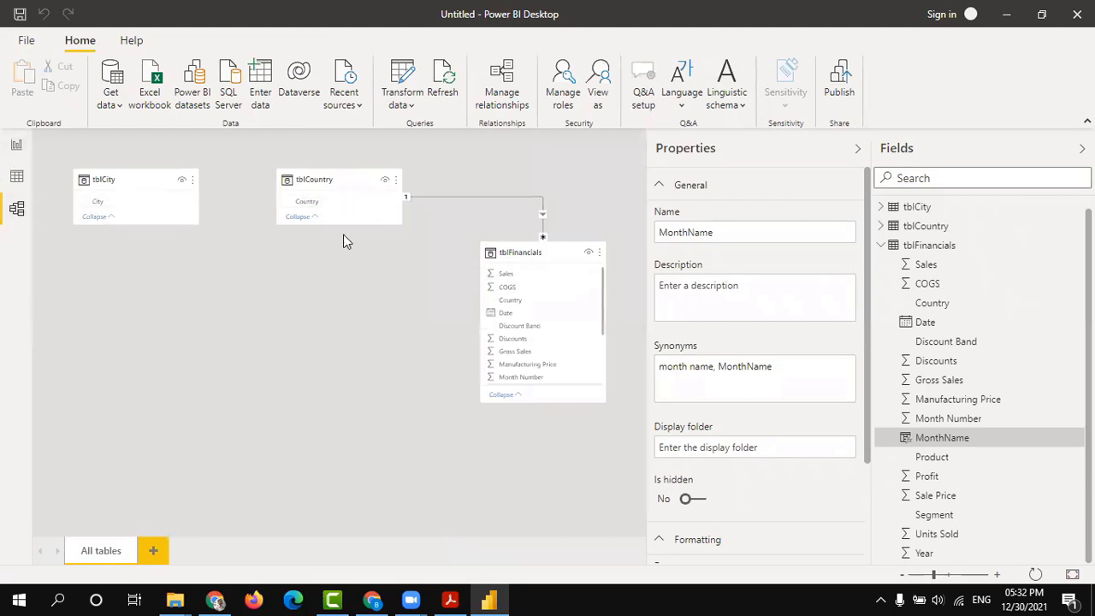
# - Add a clustered column chart to report Page 1, move it down from the page's upper edge and enlarge it
pyautogui.click(15, 147)
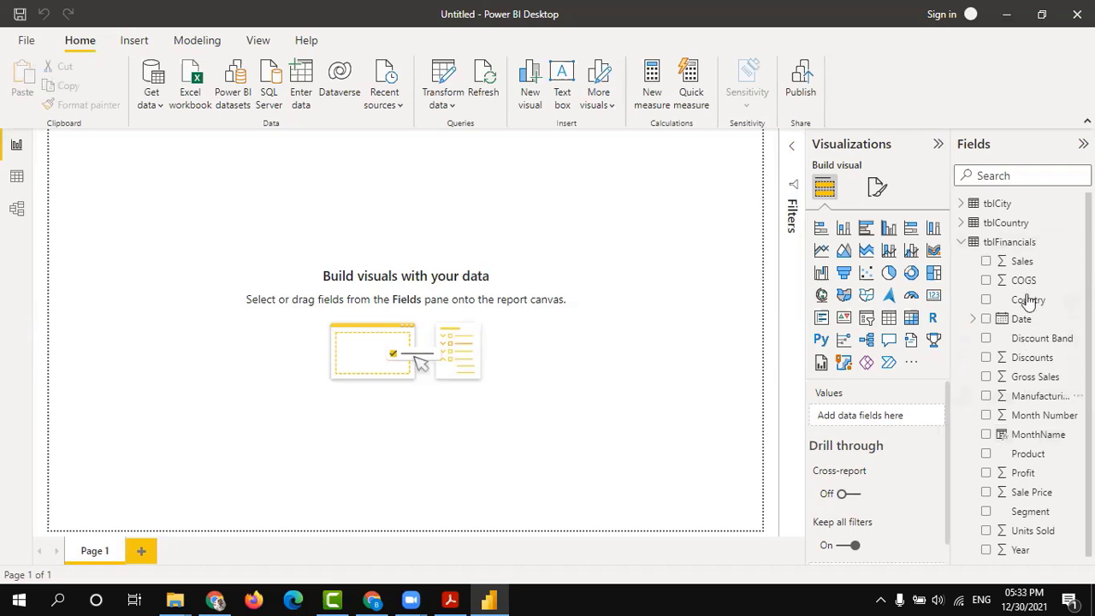
pyautogui.scroll(-1, 1030, 340)
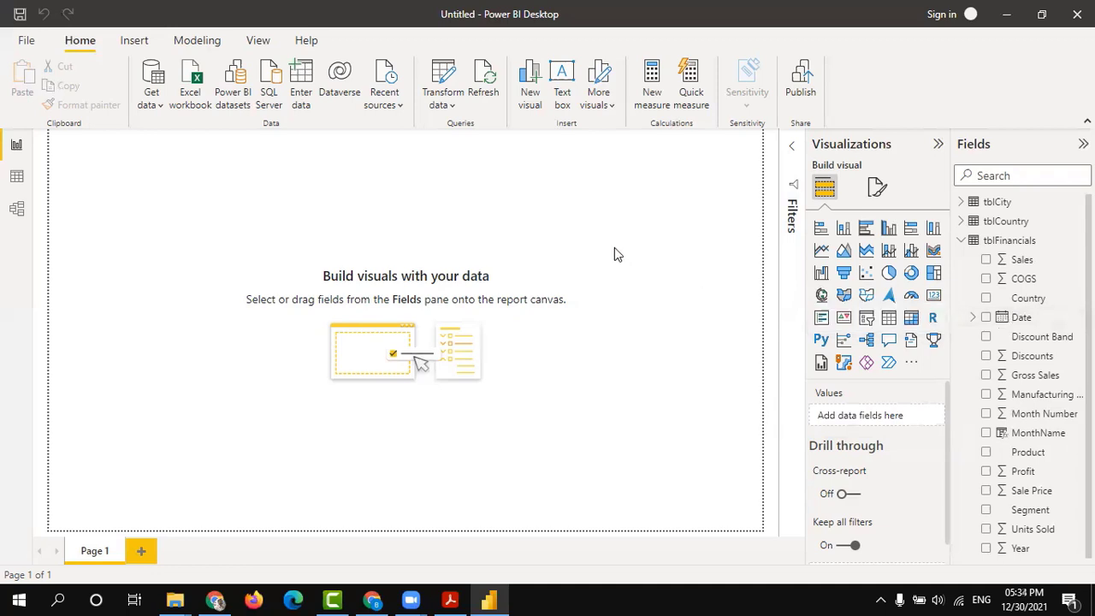
pyautogui.click(889, 229)
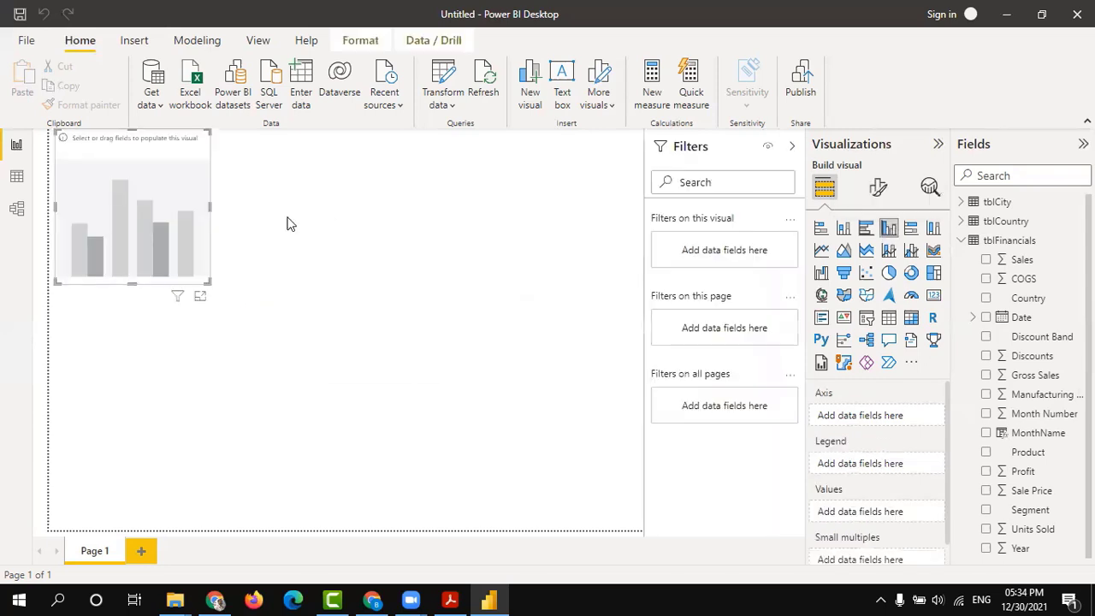
pyautogui.moveTo(134, 172); pyautogui.dragTo(142, 230)
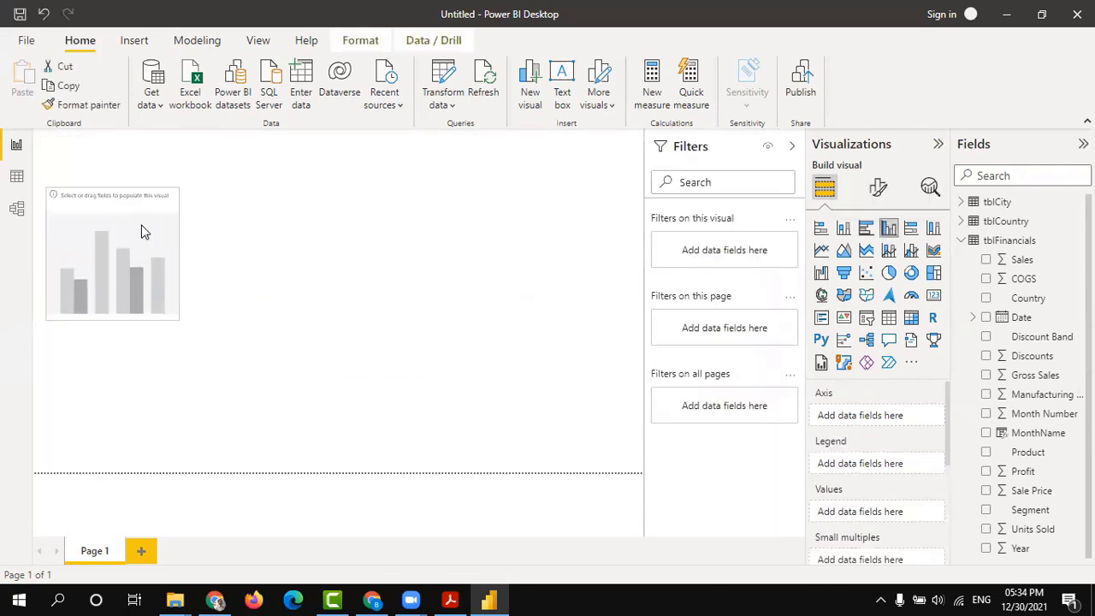
pyautogui.moveTo(176, 319); pyautogui.dragTo(279, 354)
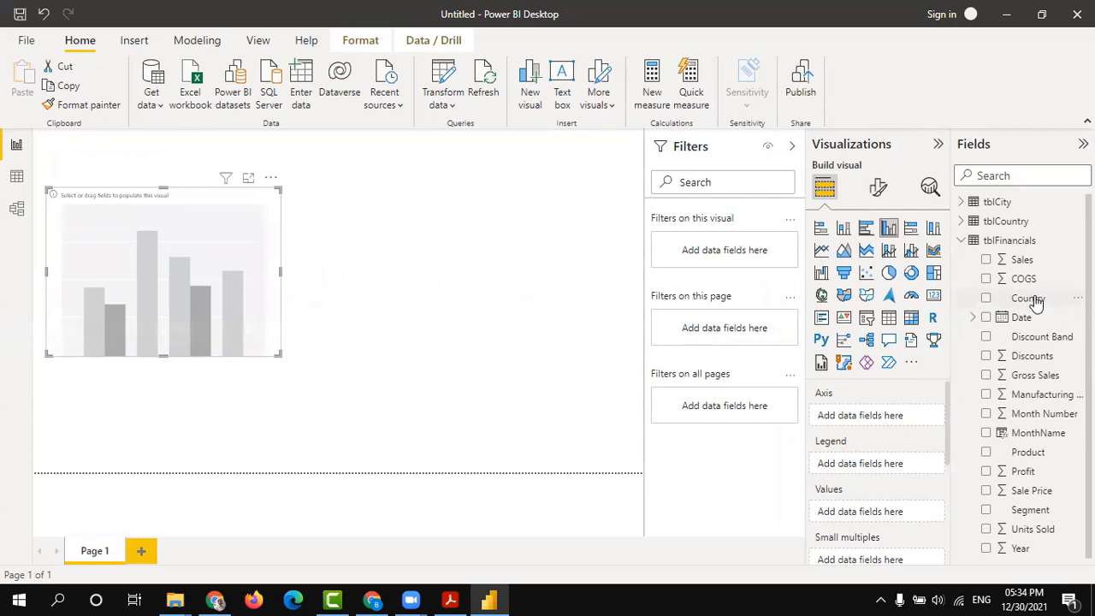
# - Put Country from tblFinancials on the chart's axis and Sales in its values, and reduce the chart's height
pyautogui.moveTo(1035, 301); pyautogui.dragTo(879, 415)
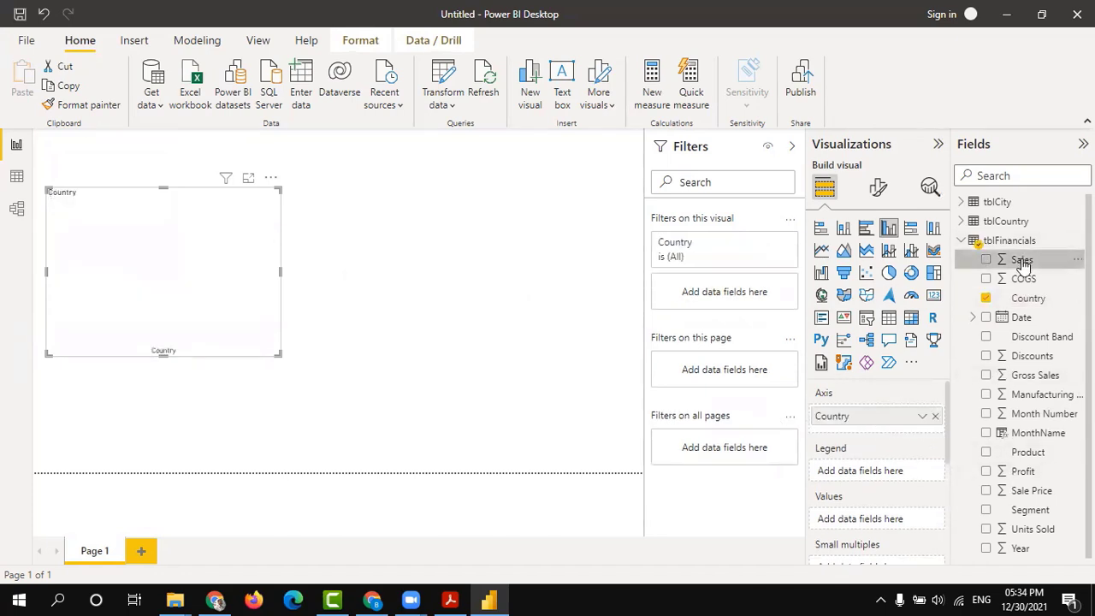
pyautogui.moveTo(1022, 260); pyautogui.dragTo(861, 527)
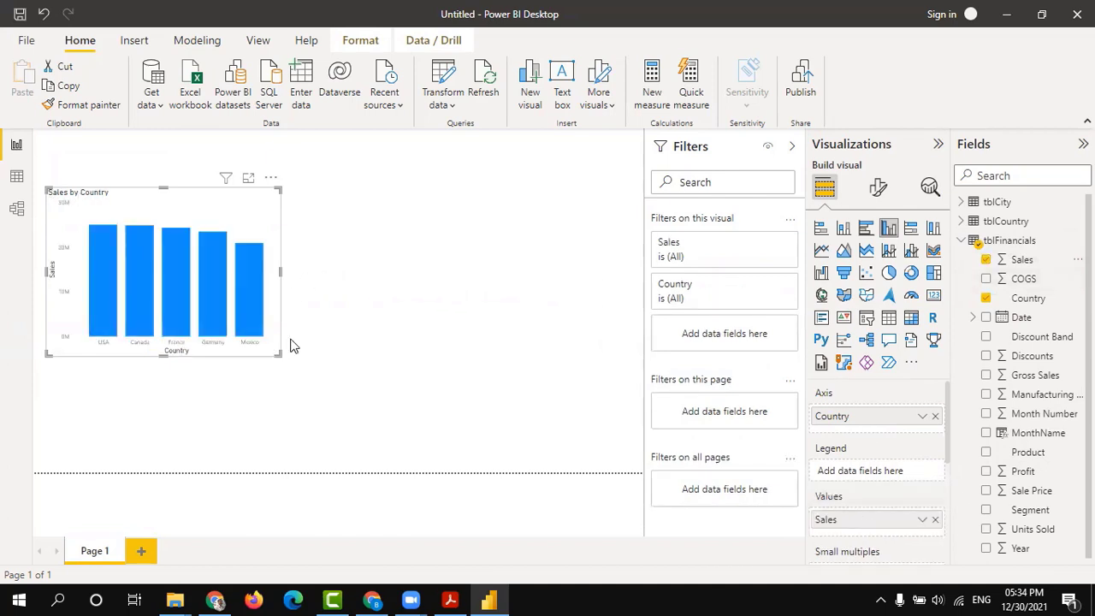
pyautogui.moveTo(278, 353); pyautogui.dragTo(442, 396)
pyautogui.moveTo(437, 399); pyautogui.dragTo(278, 282)
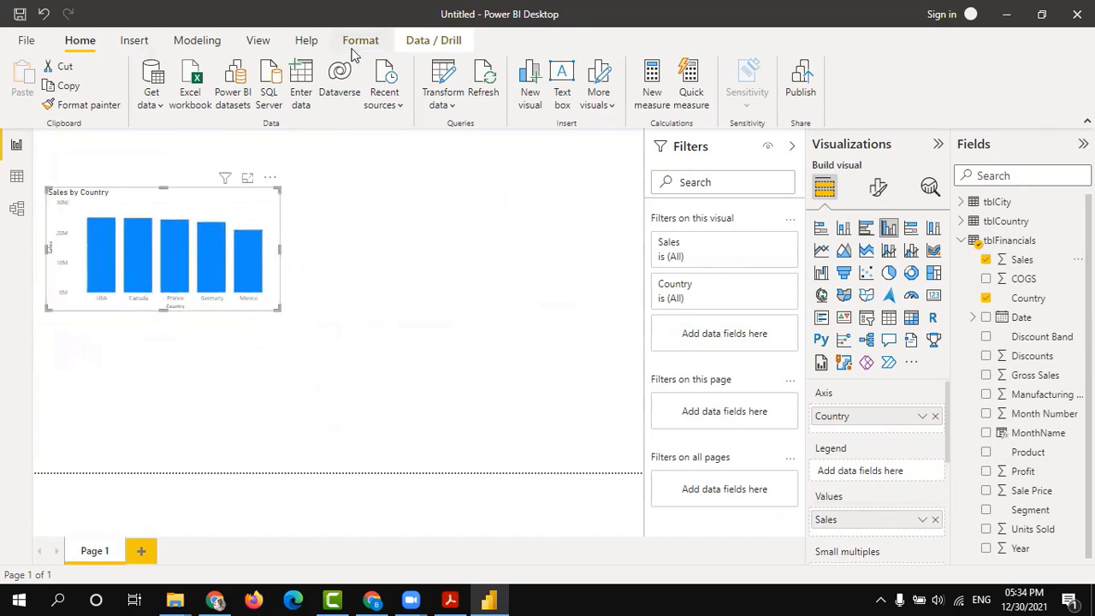
# - Set the report page view to Actual size and hide the Filters pane
pyautogui.click(358, 43)
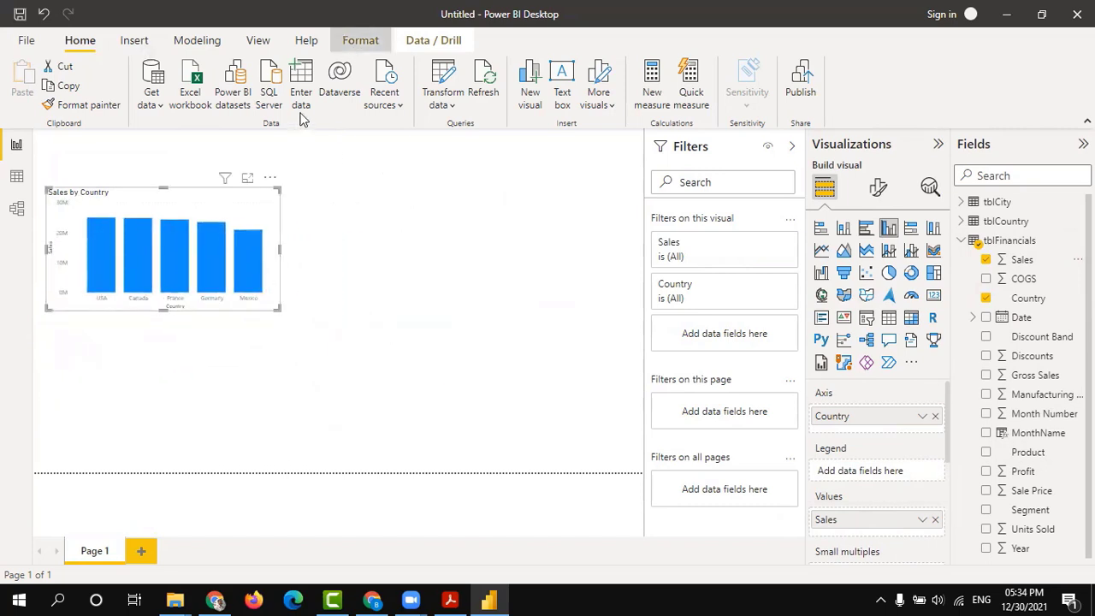
pyautogui.click(259, 40)
pyautogui.click(427, 107)
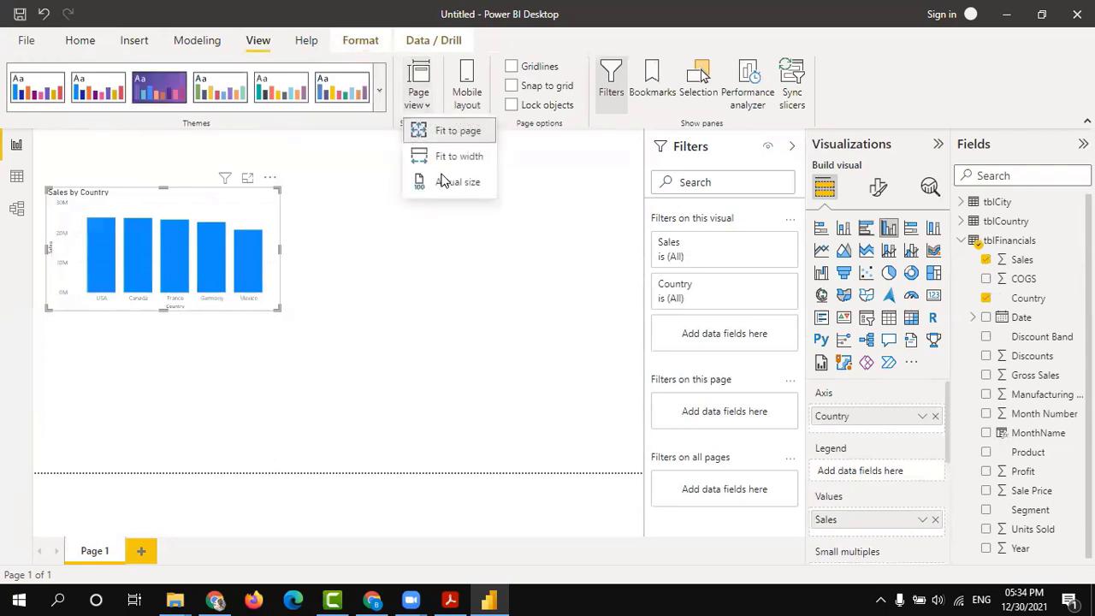
pyautogui.click(442, 181)
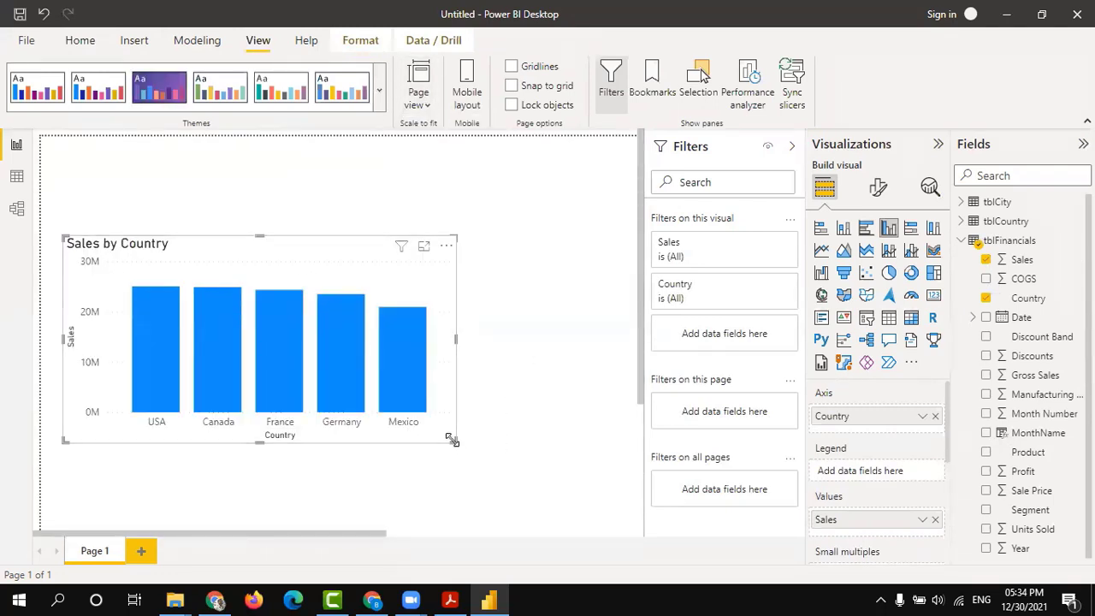
pyautogui.click(604, 102)
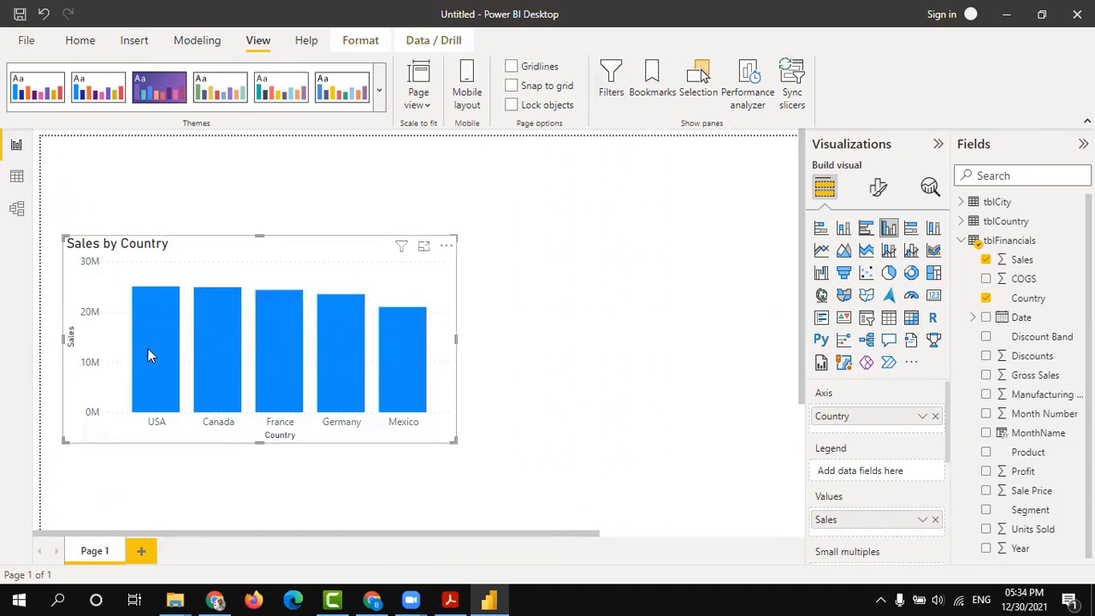
# - Turn on data labels for the Sales by Country column chart
pyautogui.moveTo(148, 348)
pyautogui.click(880, 189)
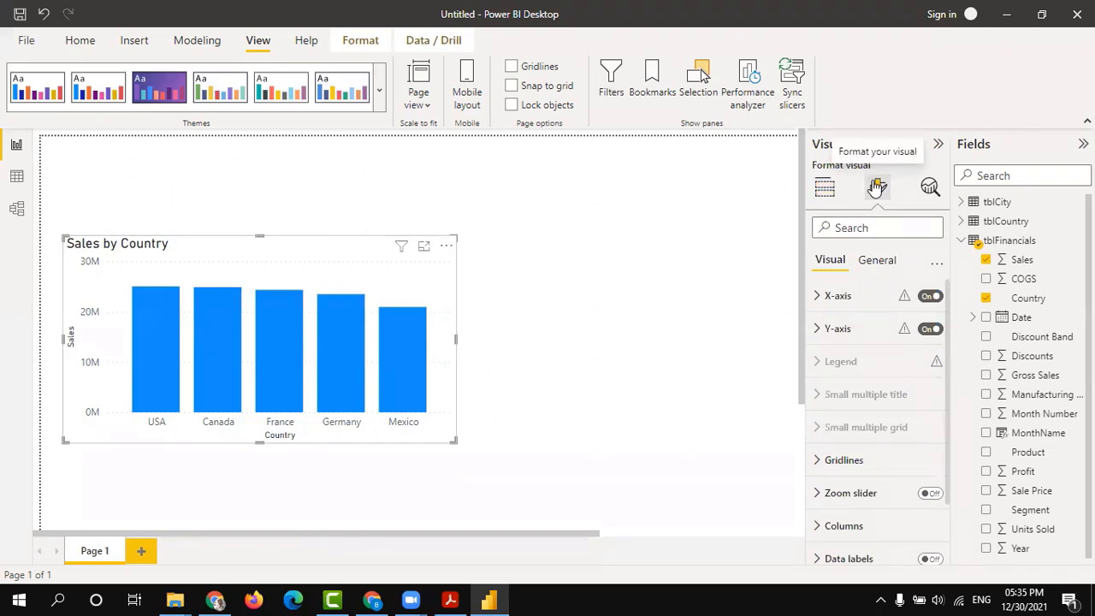
pyautogui.scroll(-2, 895, 461)
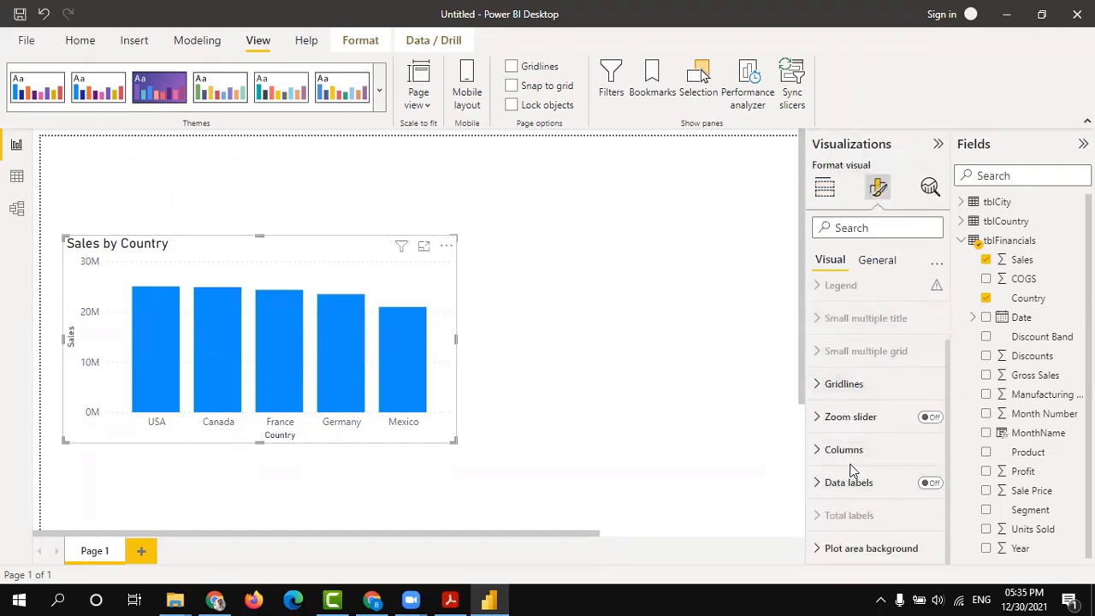
pyautogui.click(931, 486)
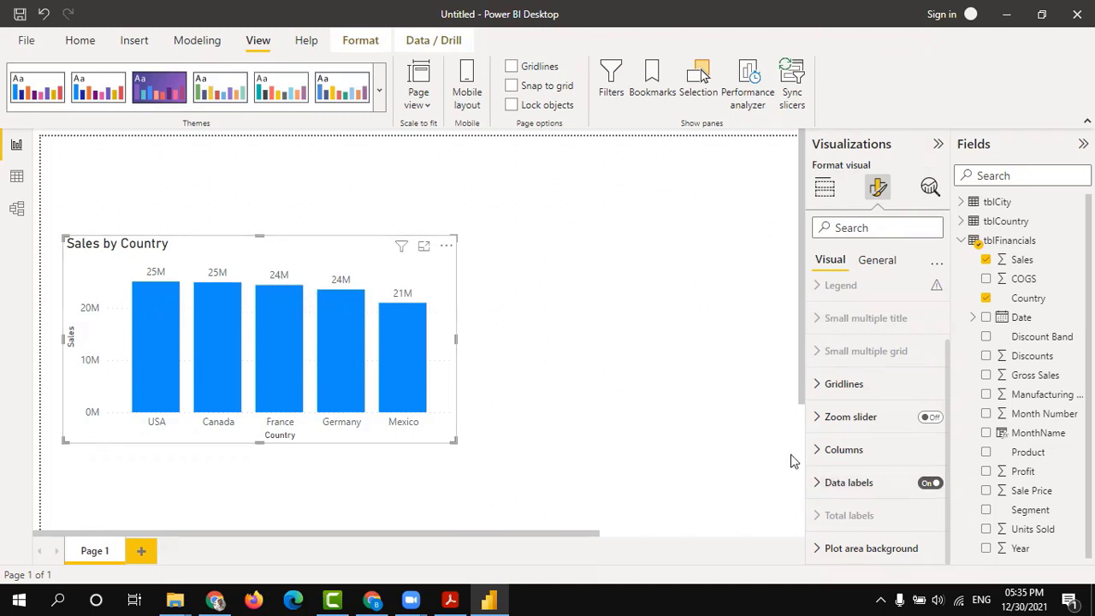
# - Set the display units of the chart's data label values to Thousands
pyautogui.click(819, 483)
pyautogui.scroll(-3, 843, 427)
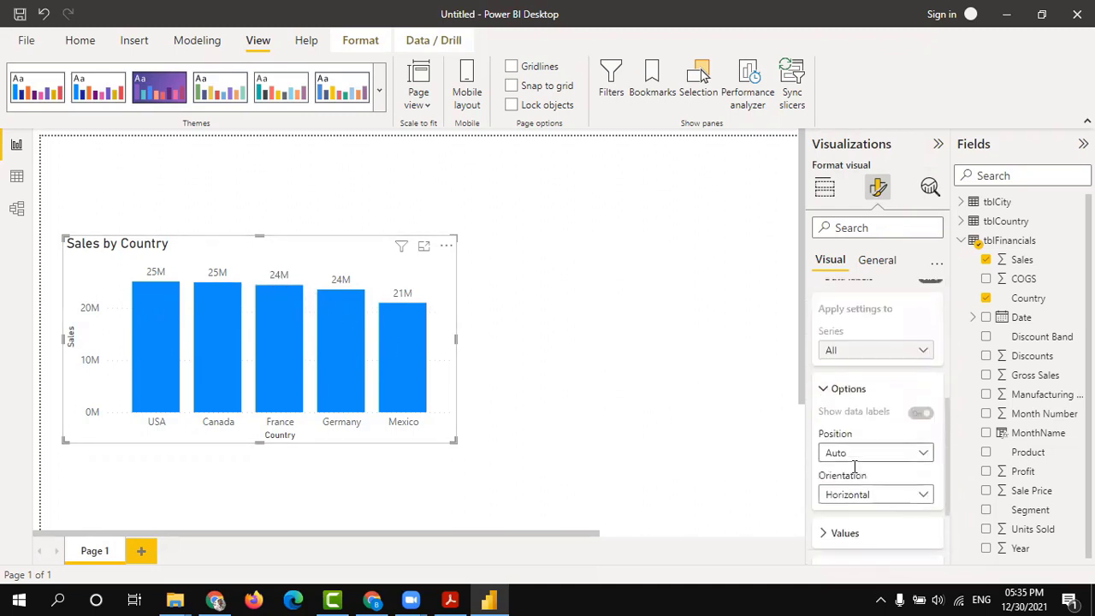
pyautogui.scroll(2, 851, 392)
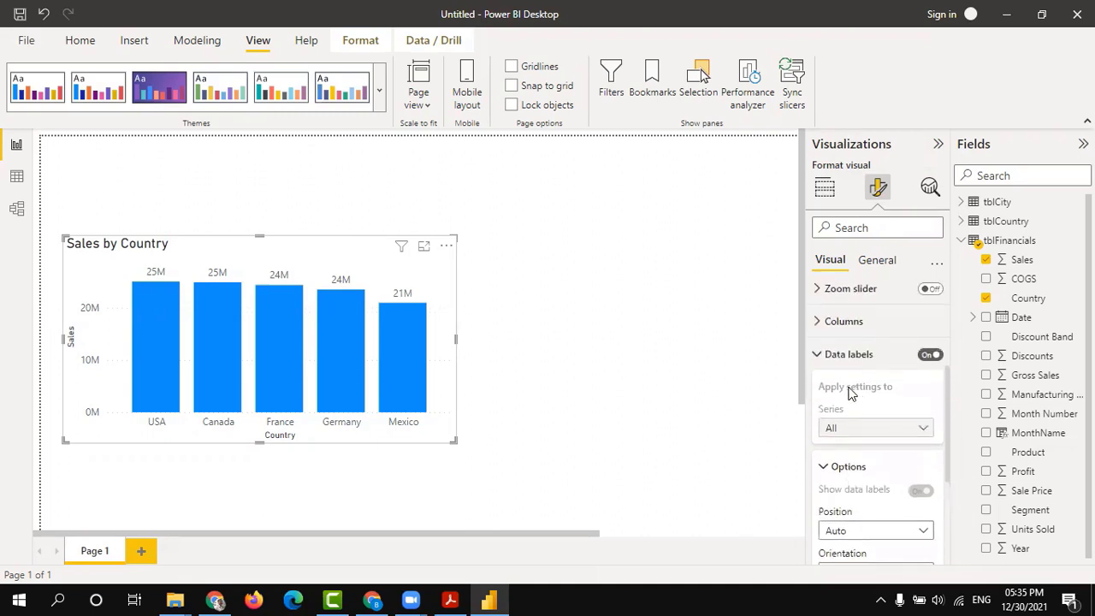
pyautogui.click(816, 355)
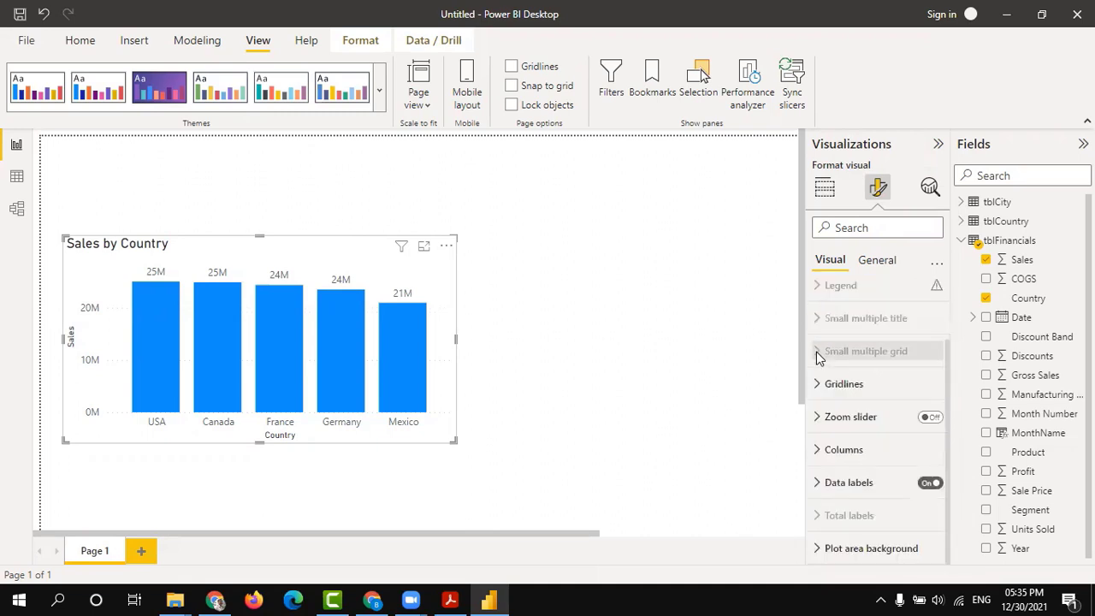
pyautogui.click(819, 484)
pyautogui.scroll(-5, 906, 453)
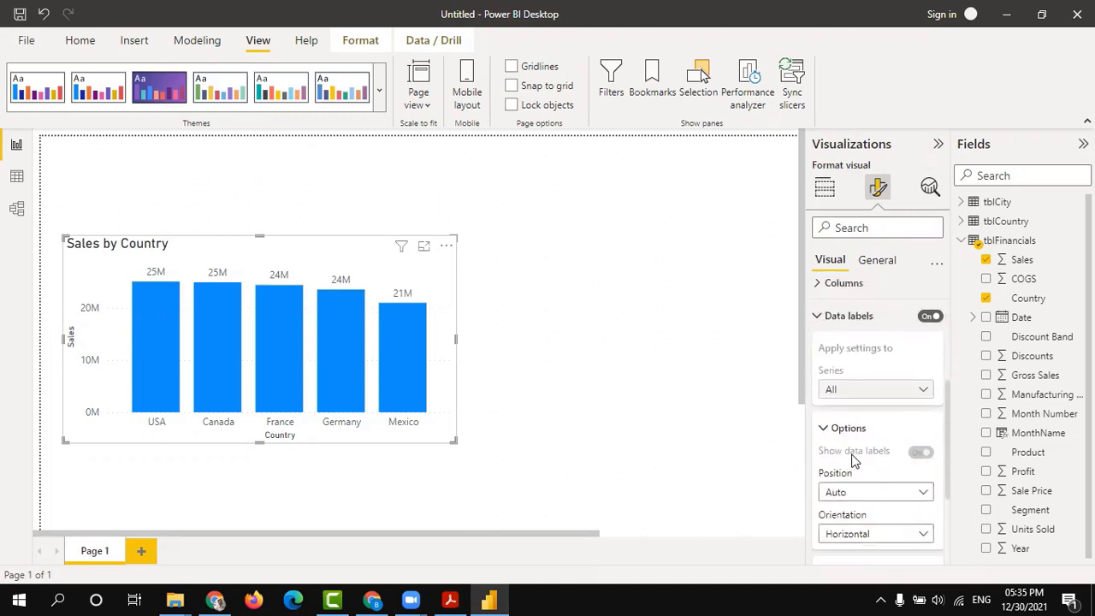
pyautogui.scroll(-2, 890, 450)
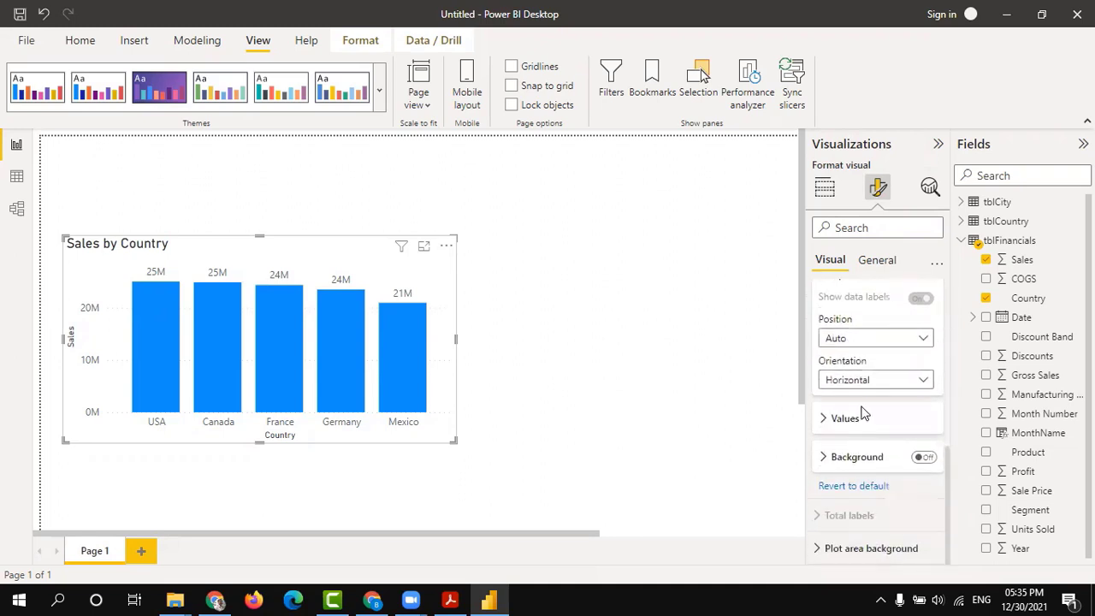
pyautogui.click(826, 420)
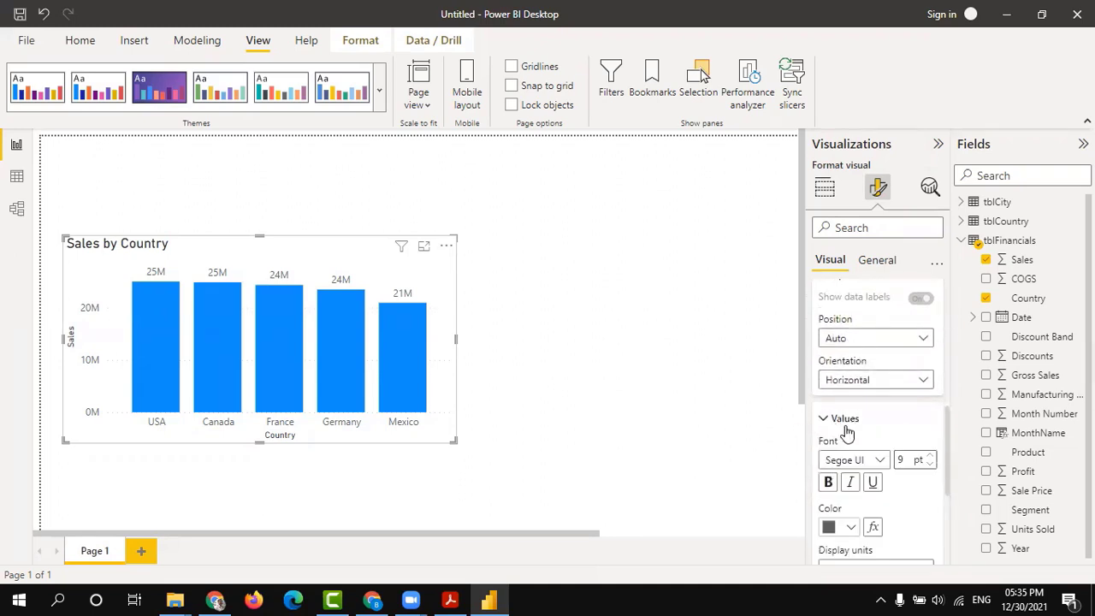
pyautogui.scroll(-3, 834, 424)
pyautogui.scroll(-1, 846, 427)
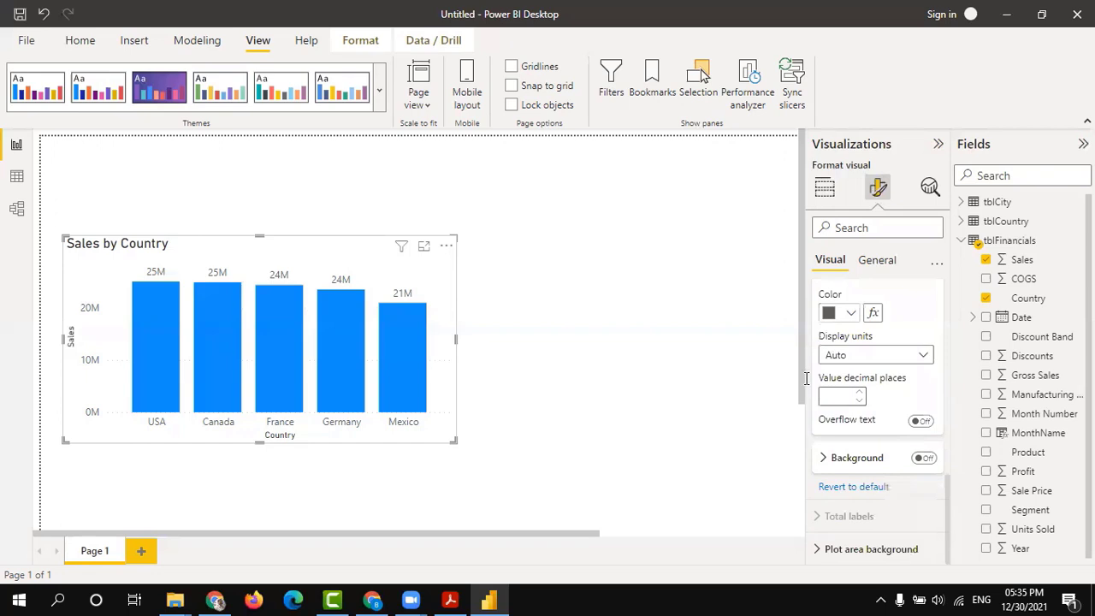
pyautogui.click(862, 358)
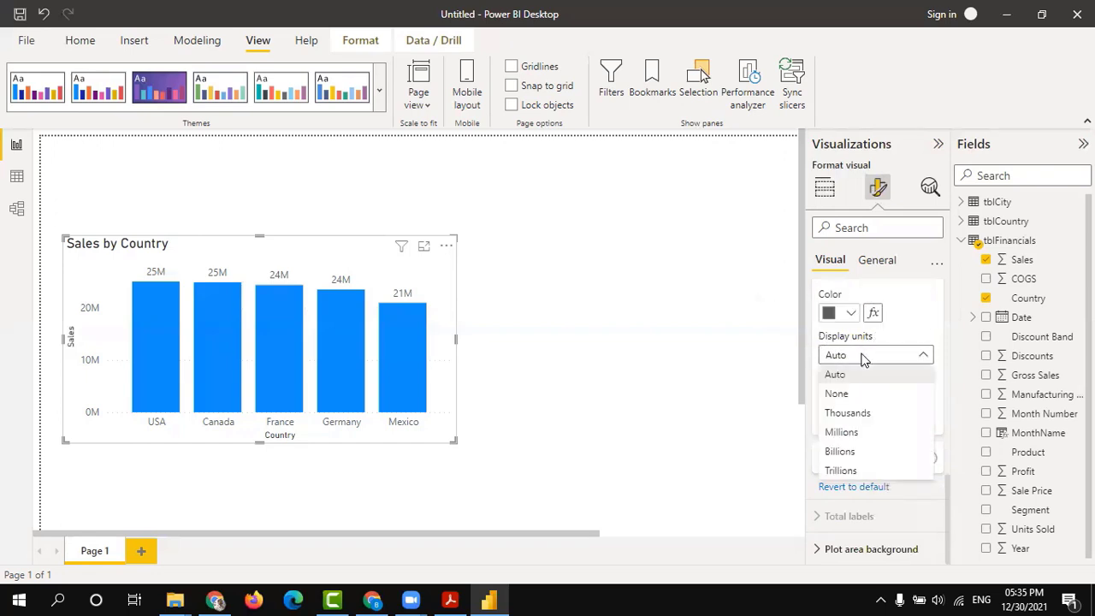
pyautogui.click(853, 414)
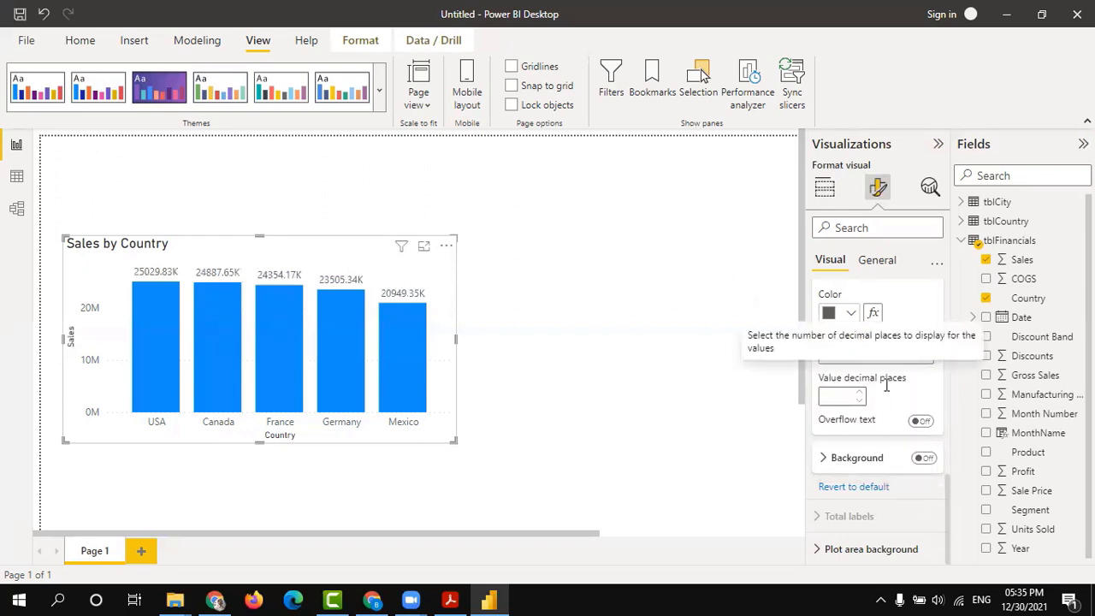
# - Try Millions and Billions as the display units of the data labels
pyautogui.click(881, 358)
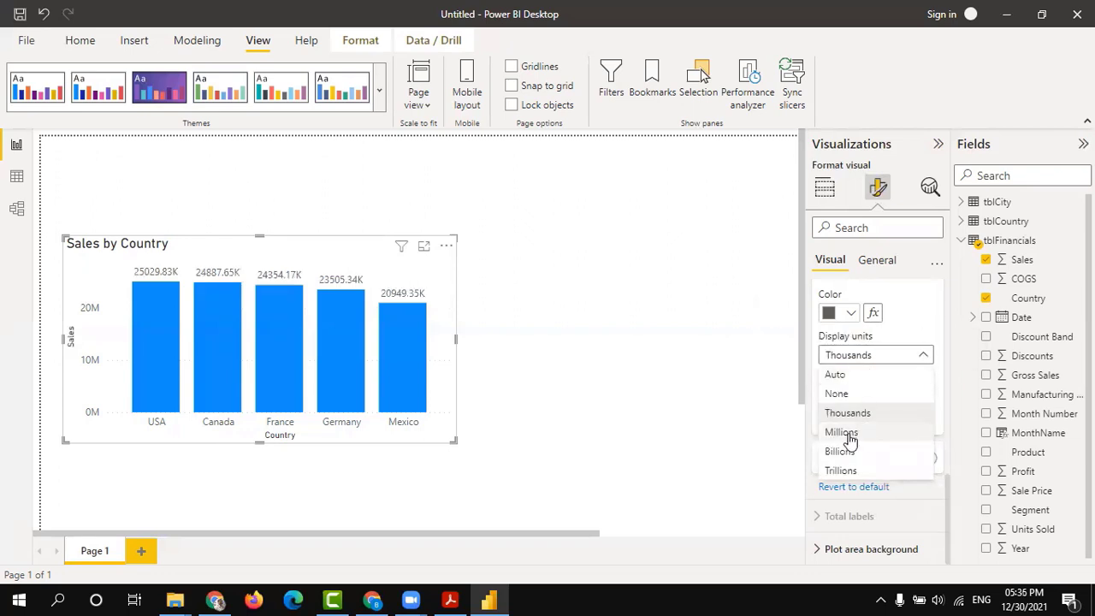
pyautogui.click(851, 436)
pyautogui.click(884, 357)
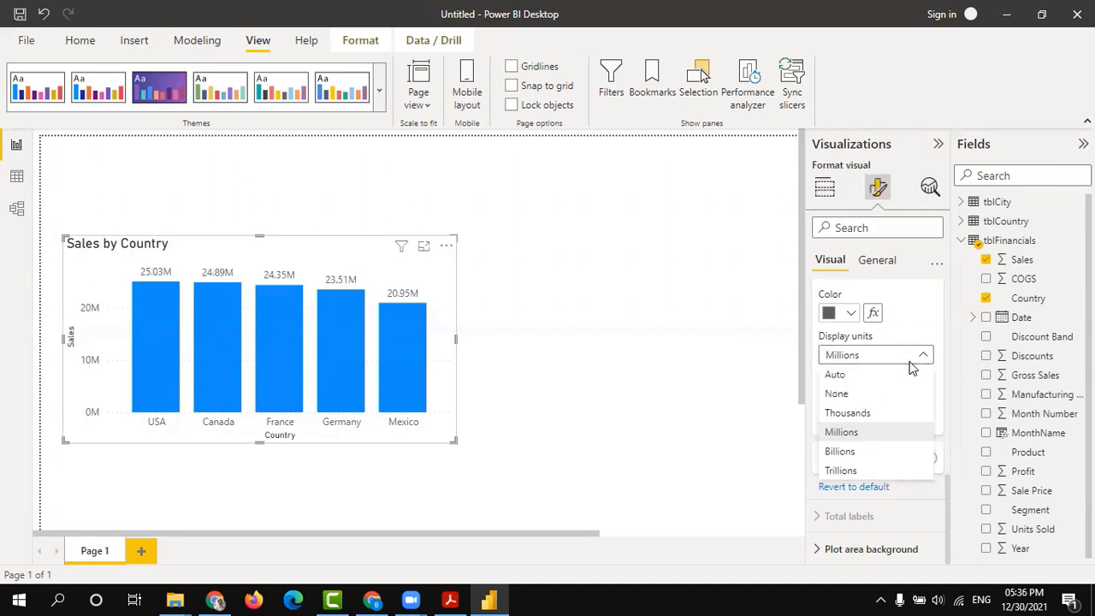
pyautogui.click(851, 453)
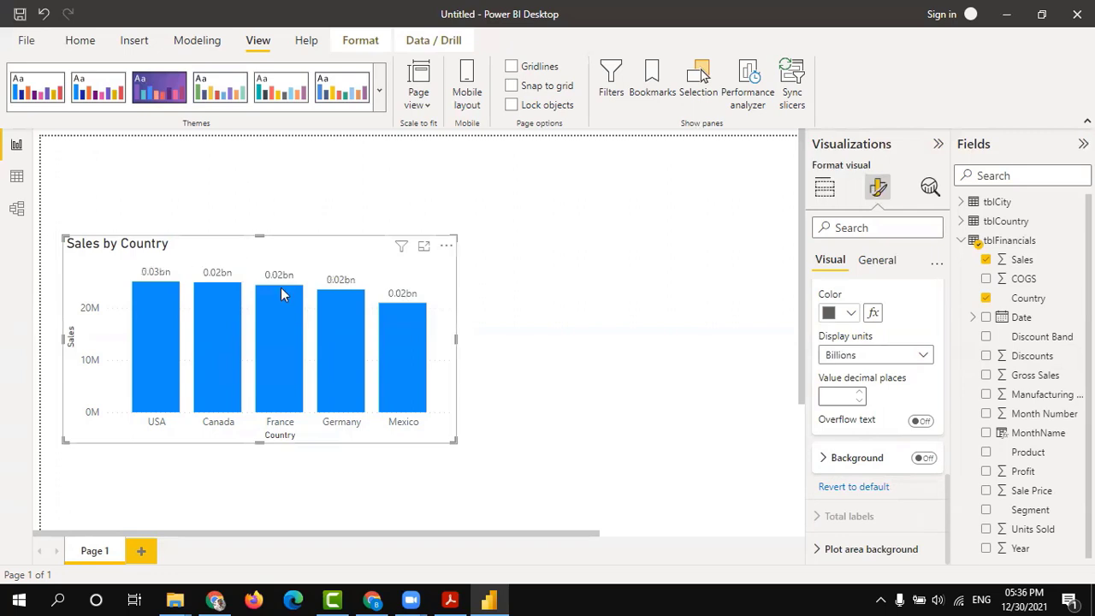
# - Set the data labels' display units to Thousands with 0 value decimal places
pyautogui.click(884, 354)
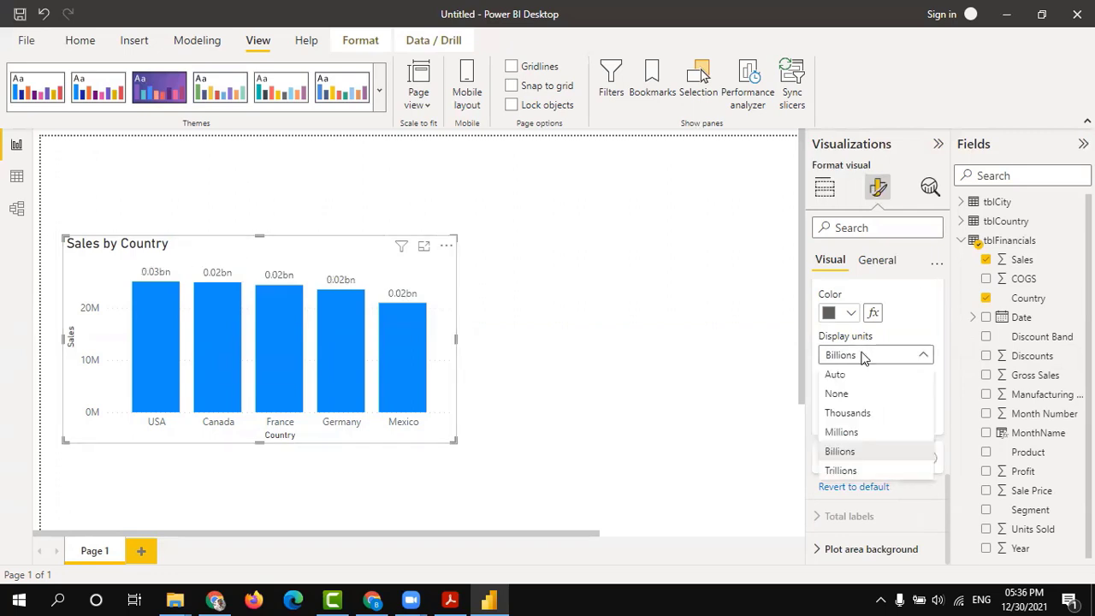
pyautogui.click(856, 413)
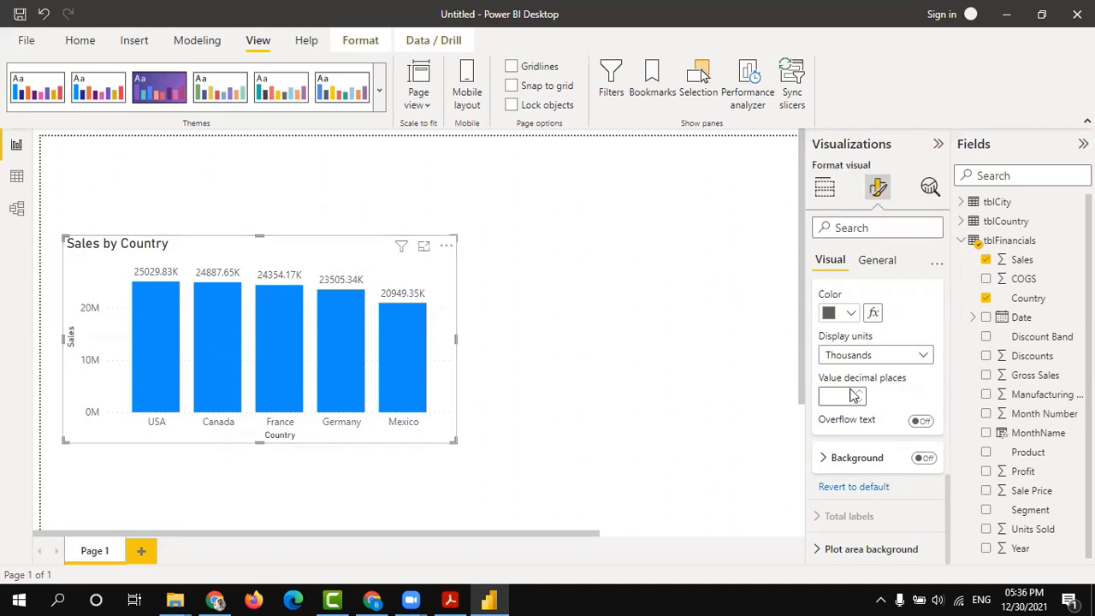
pyautogui.write('0')
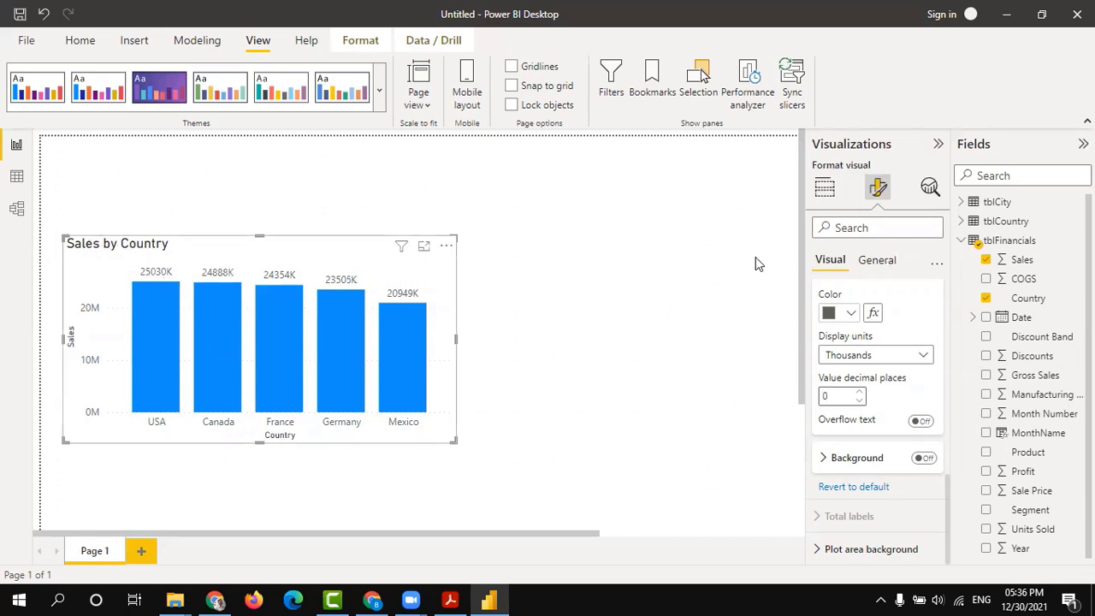
# - Center the title of the Sales by Country chart horizontally
pyautogui.click(879, 263)
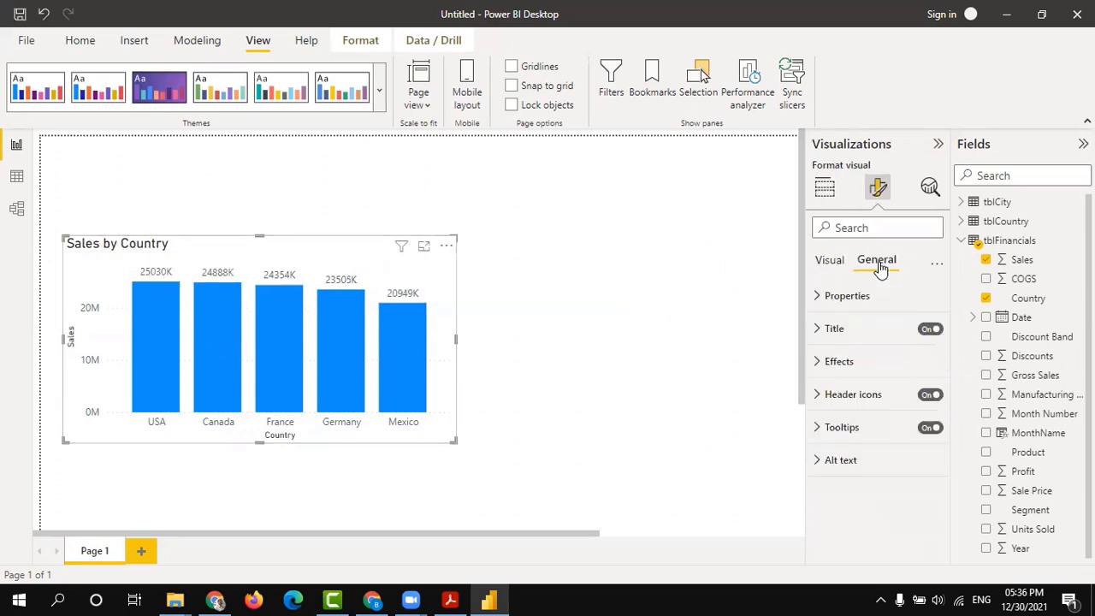
pyautogui.click(823, 334)
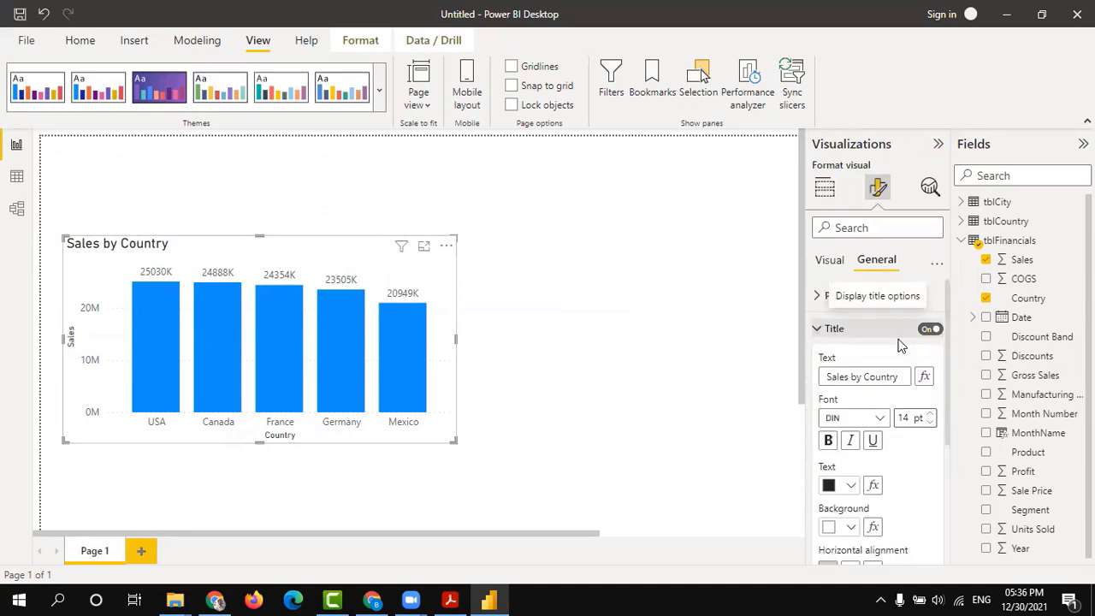
pyautogui.scroll(-2, 898, 344)
pyautogui.scroll(1, 855, 377)
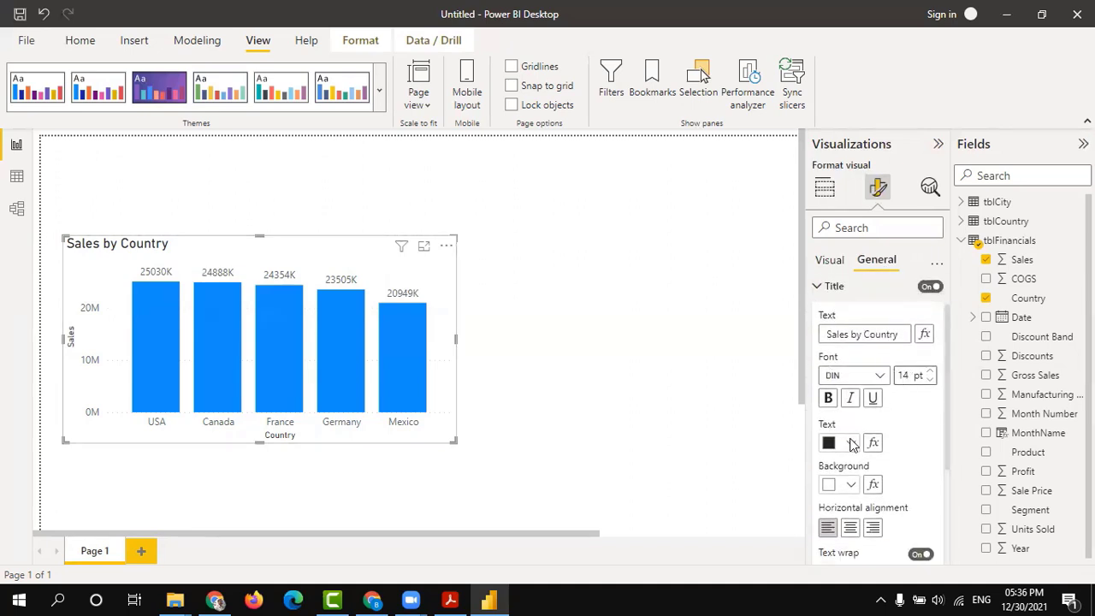
pyautogui.scroll(-1, 859, 483)
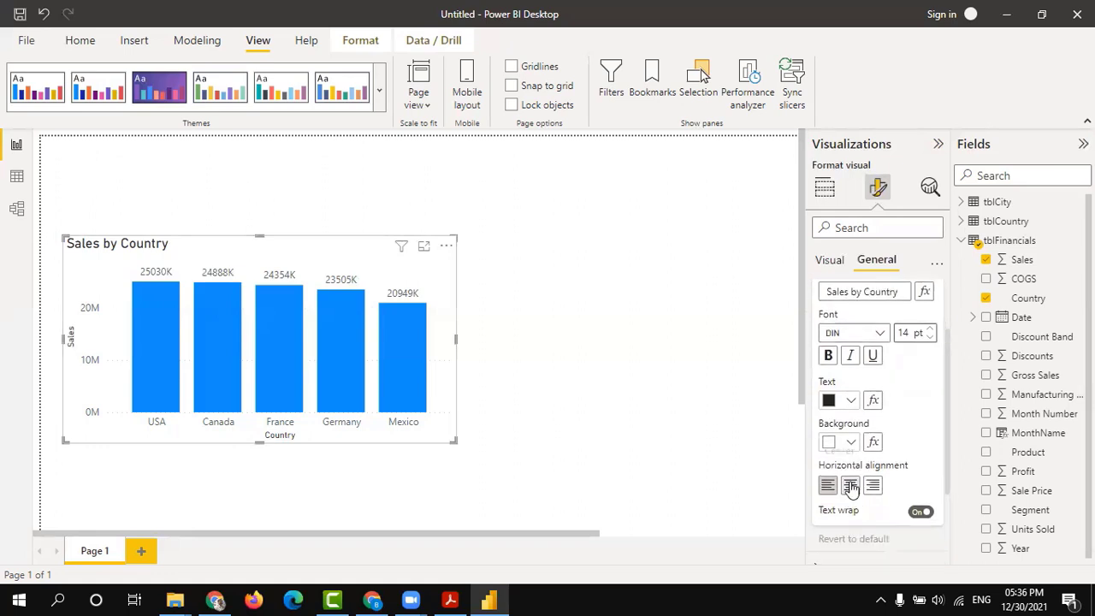
pyautogui.click(850, 486)
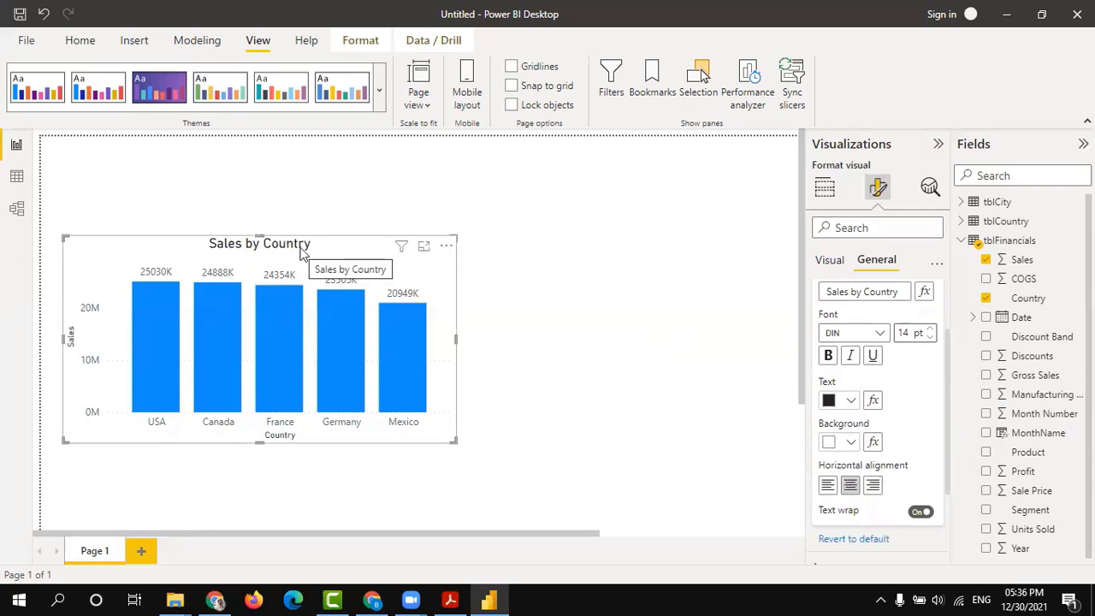
# - Set the chart title's font to Segoe UI Semibold at 10 pt
pyautogui.click(880, 333)
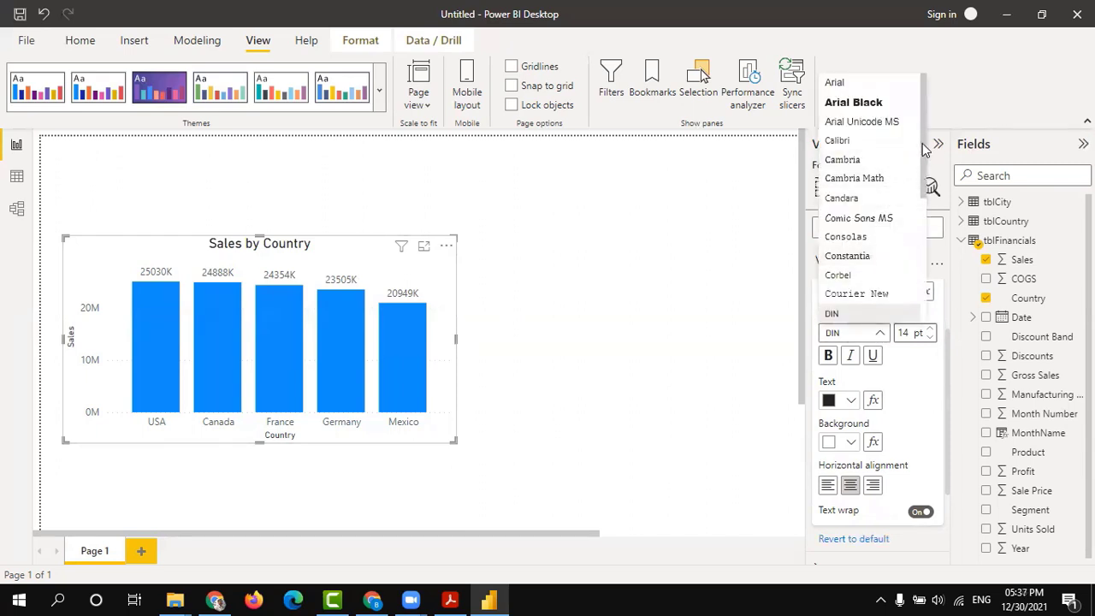
pyautogui.moveTo(925, 154); pyautogui.dragTo(924, 303)
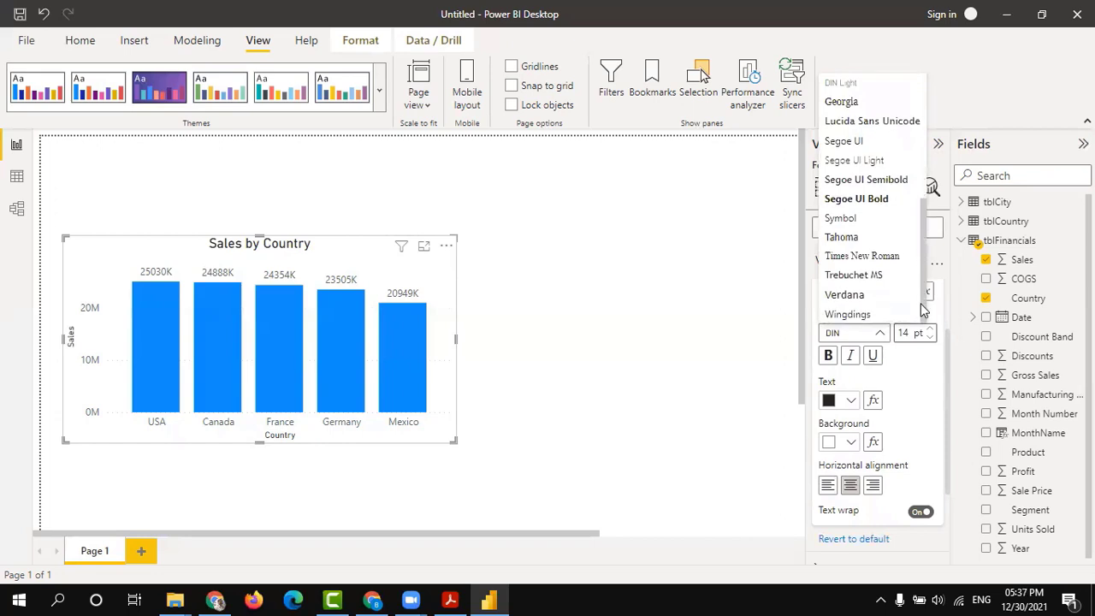
pyautogui.click(888, 181)
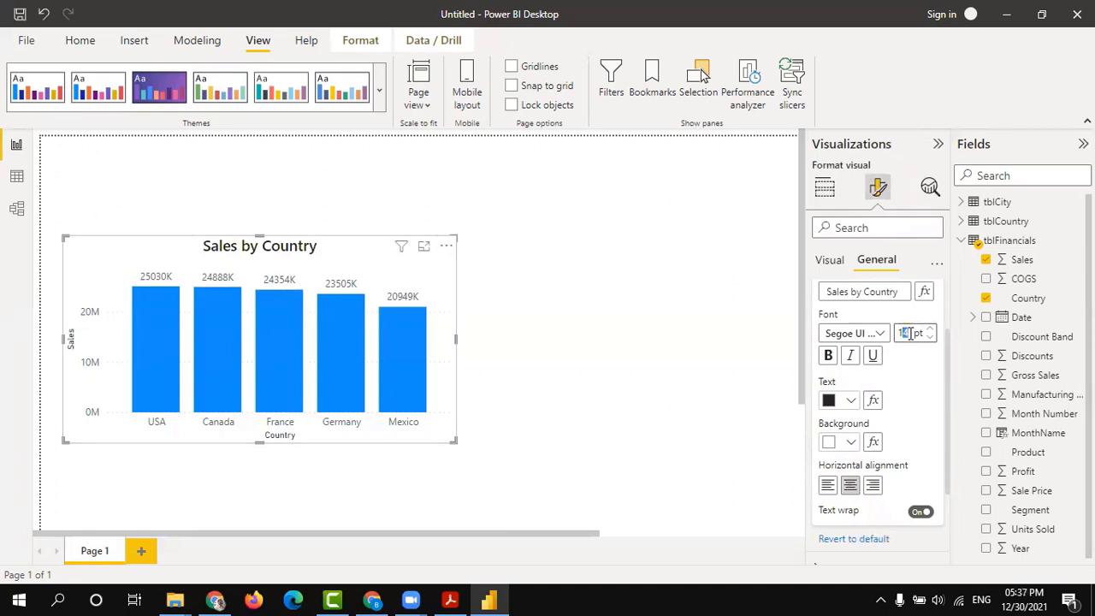
pyautogui.write('10')
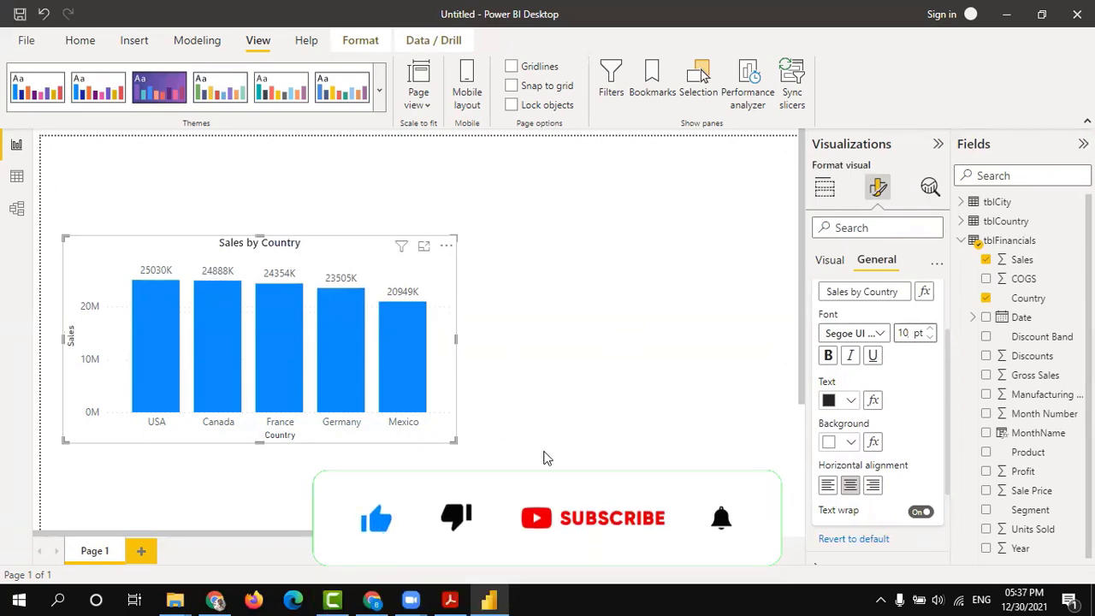
# - Rename the report page Page 1 as Sales Report
pyautogui.click(101, 556)
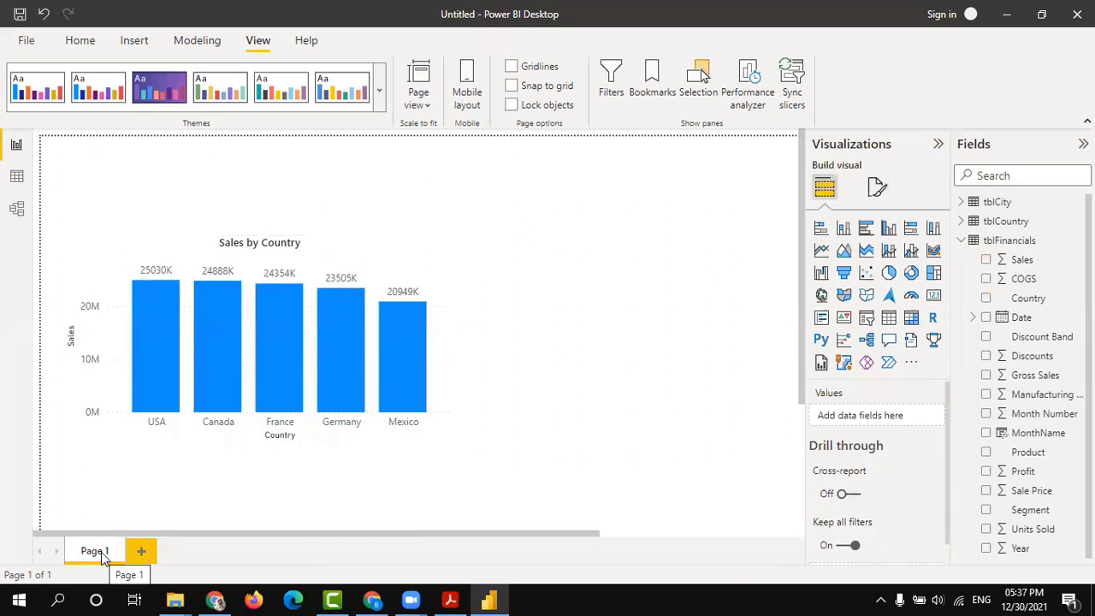
pyautogui.click(329, 259)
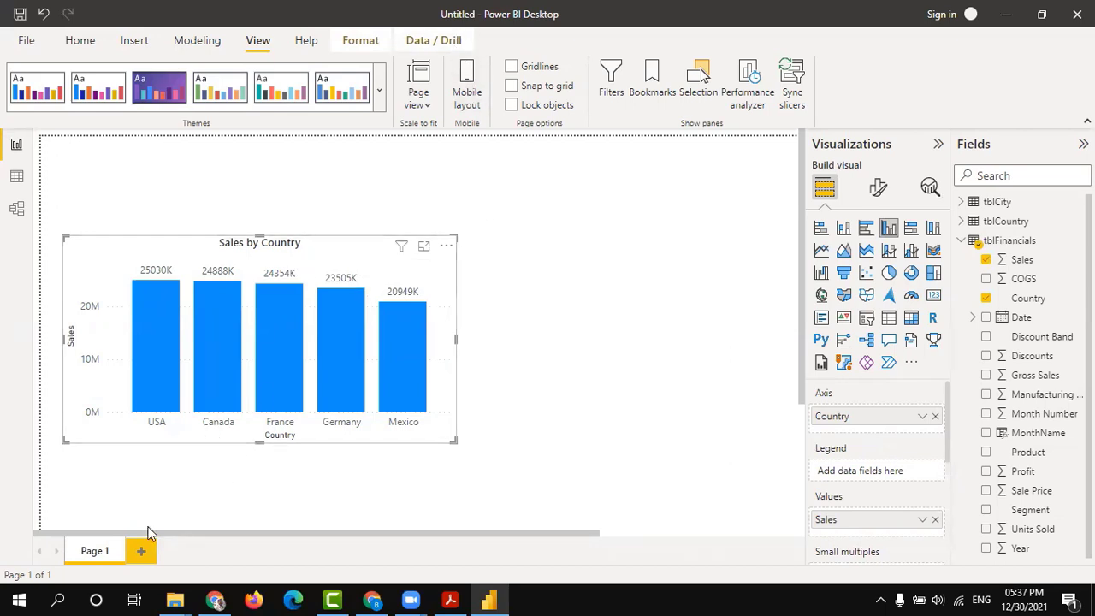
pyautogui.doubleClick(93, 552)
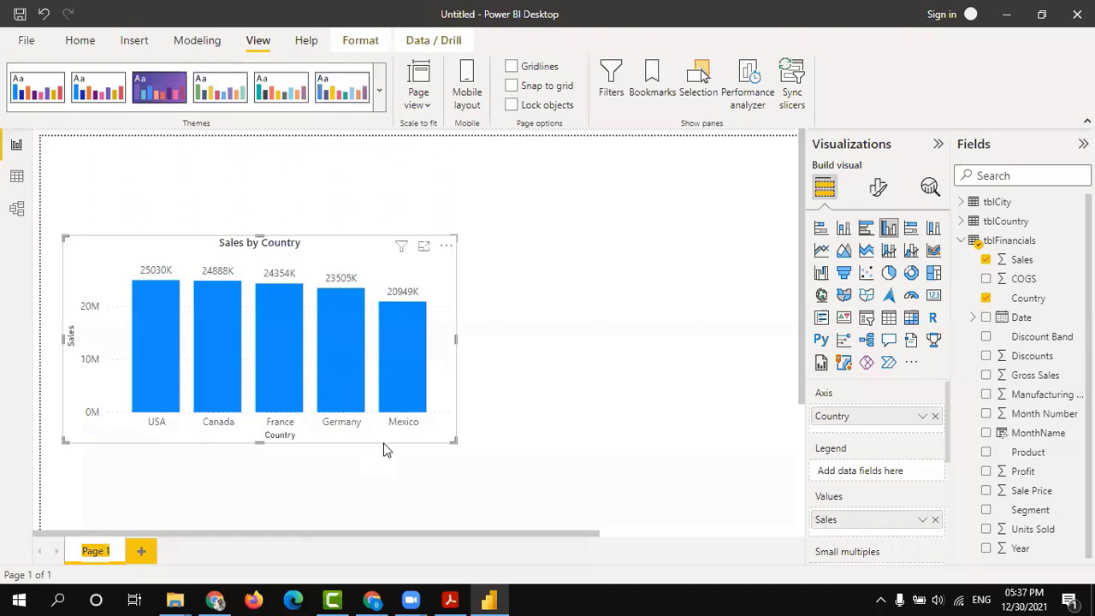
pyautogui.write('S')
pyautogui.write('ales Re')
pyautogui.write('port')
pyautogui.press('Return')
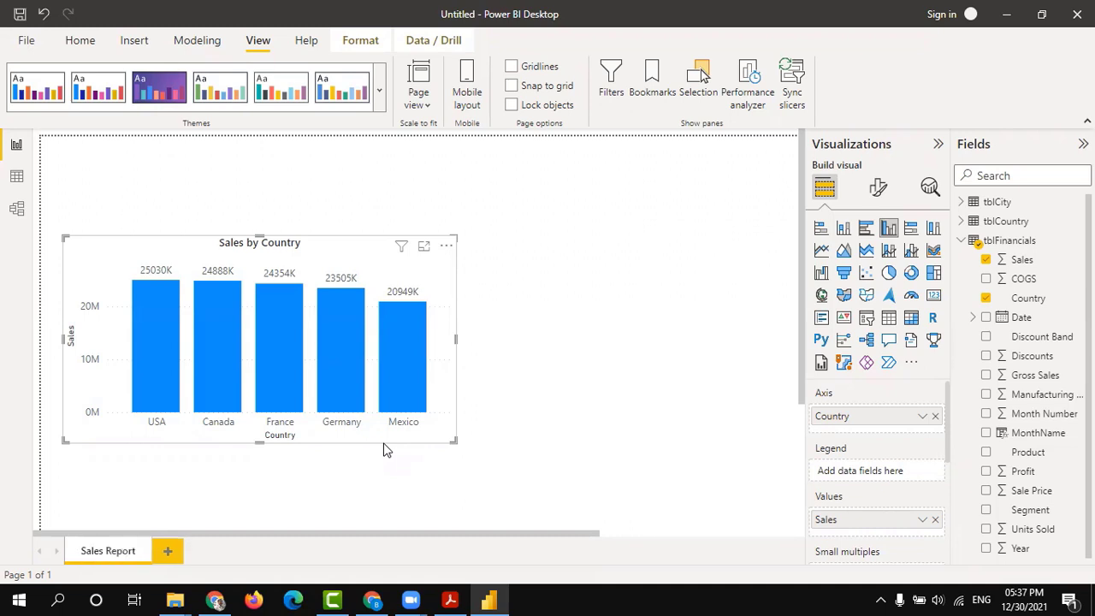
# - Turn off the Y-axis title and the entire Y-axis of the Sales by Country chart
pyautogui.moveTo(275, 364)
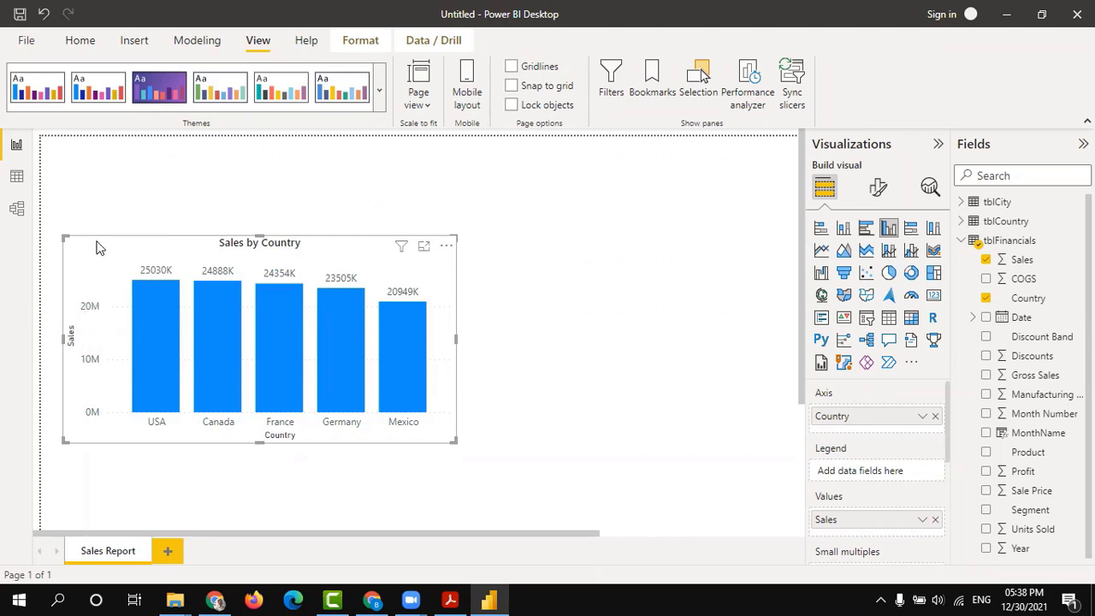
pyautogui.click(879, 188)
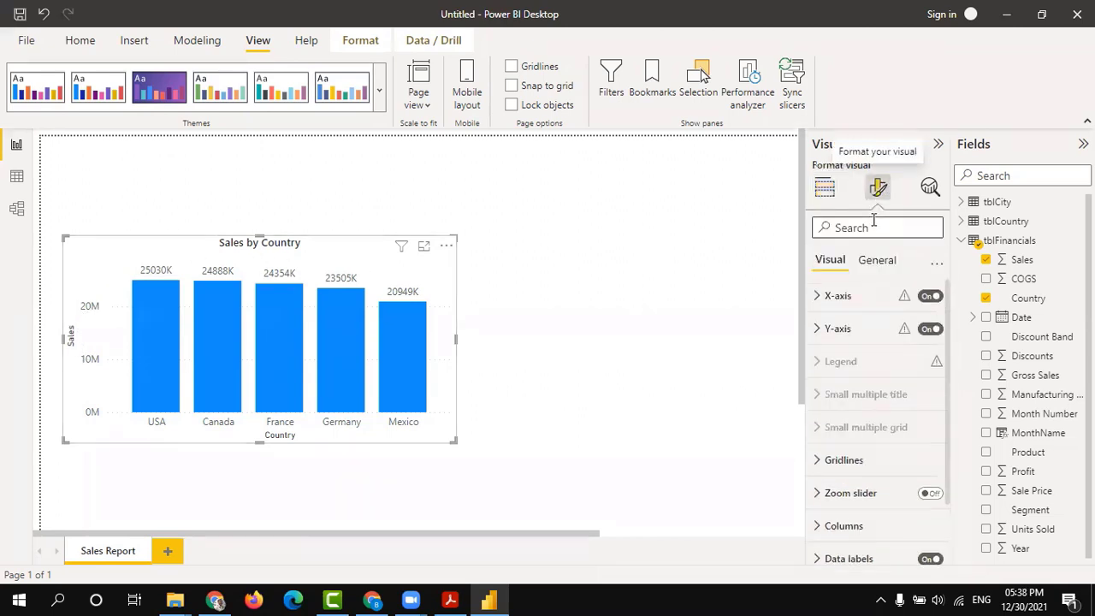
pyautogui.click(819, 332)
pyautogui.scroll(-3, 884, 398)
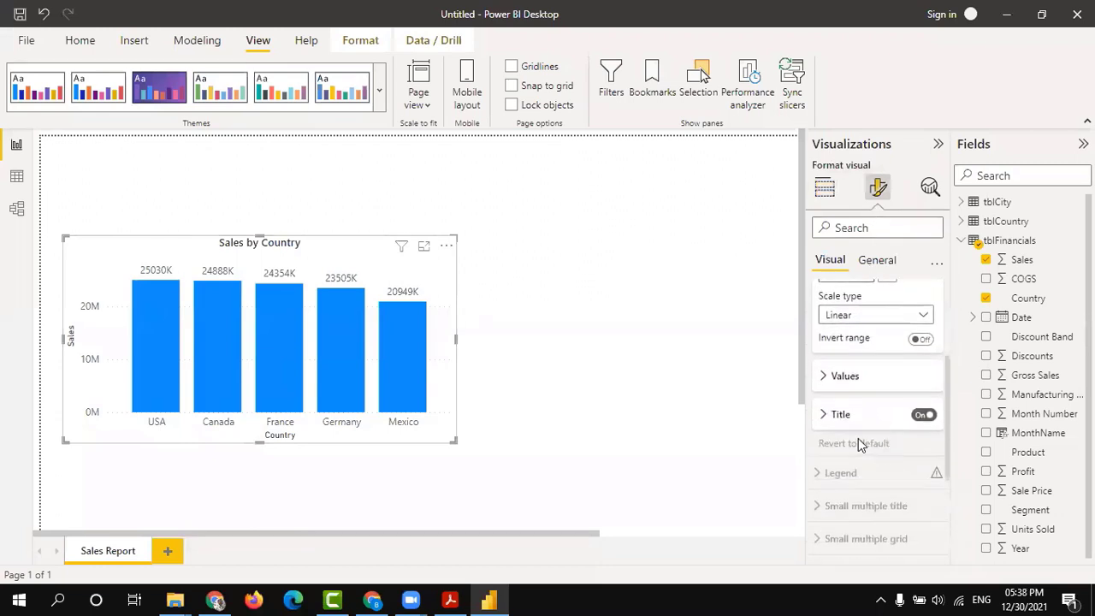
pyautogui.click(925, 416)
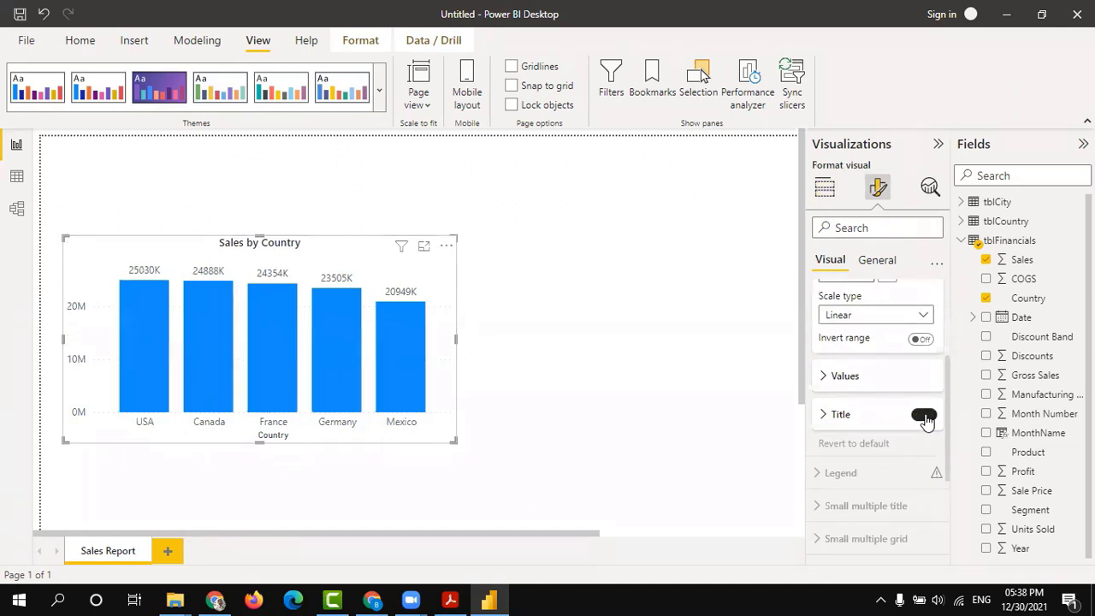
pyautogui.scroll(3, 920, 376)
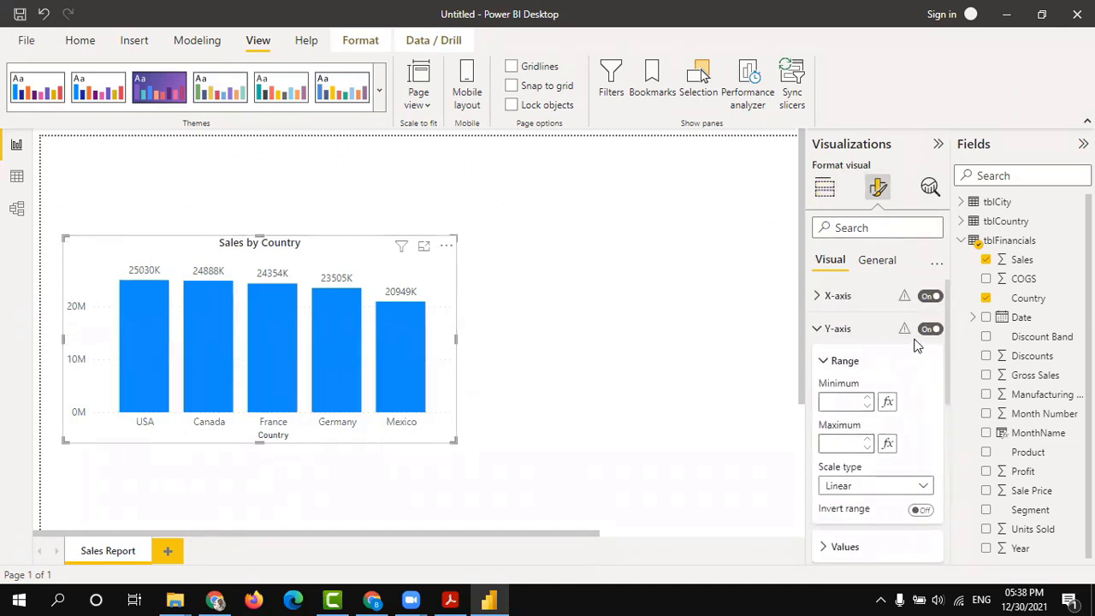
pyautogui.click(930, 330)
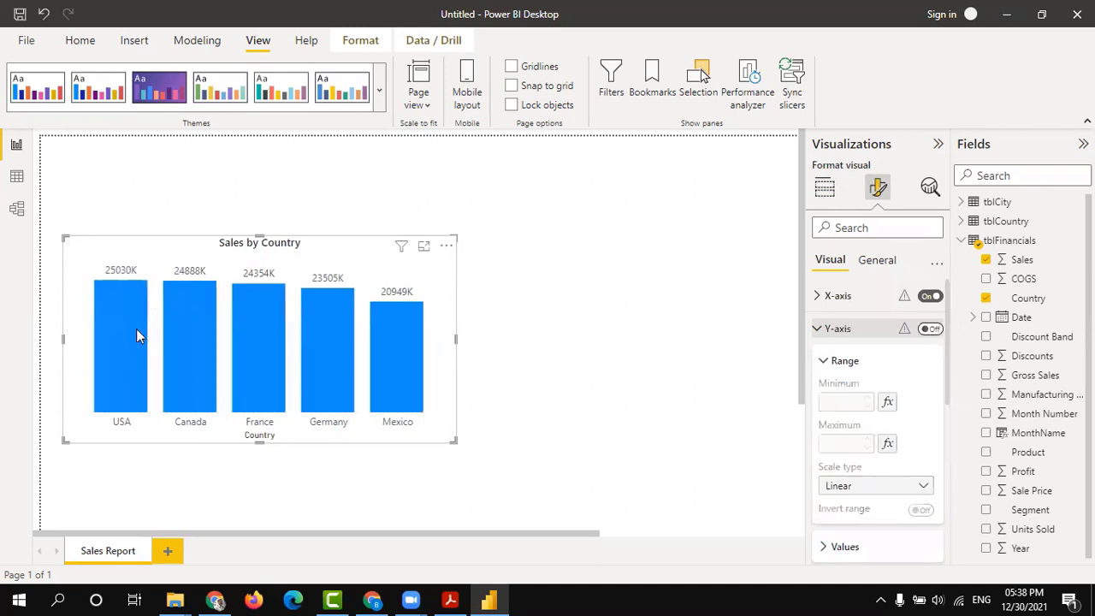
# - Turn off the X-axis title of the Sales by Country chart
pyautogui.click(835, 296)
pyautogui.scroll(-1, 854, 441)
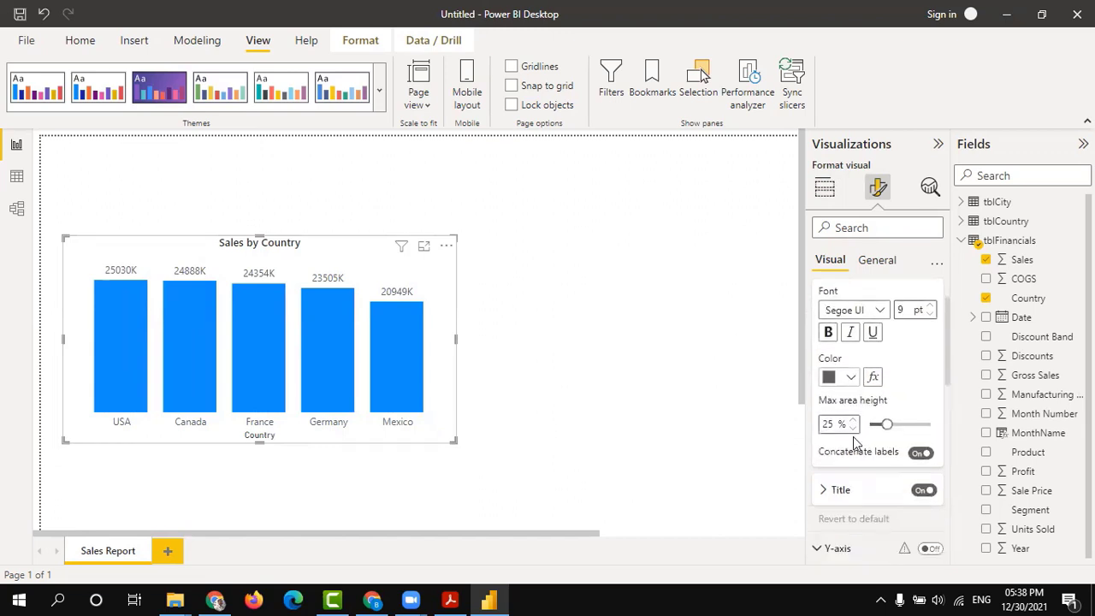
pyautogui.click(922, 466)
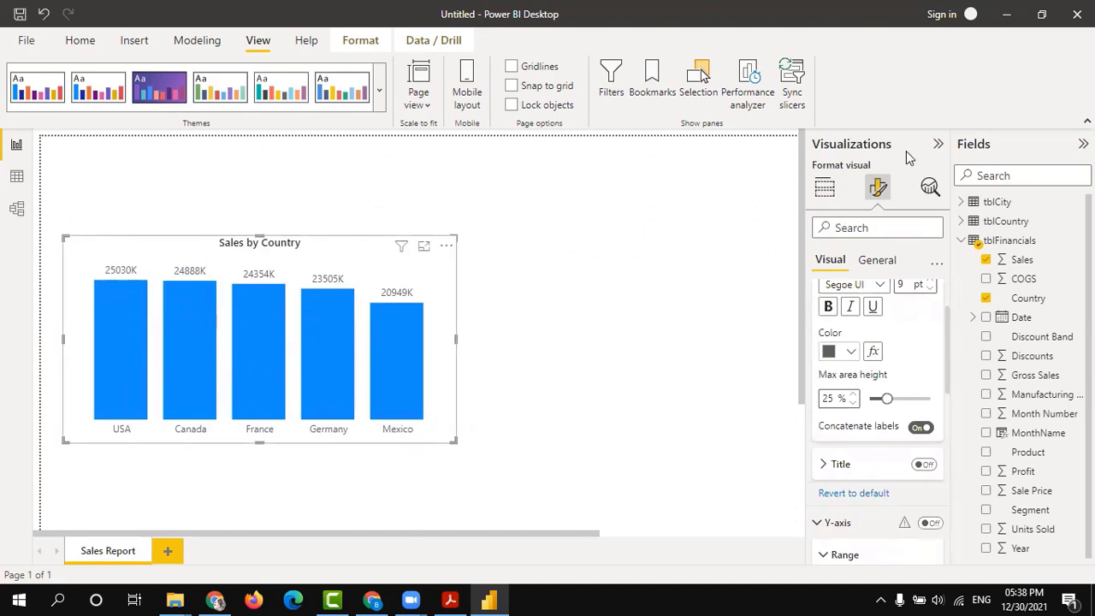
# - Change the default column color of the Sales by Country chart to a dark purple theme shade
pyautogui.click(824, 189)
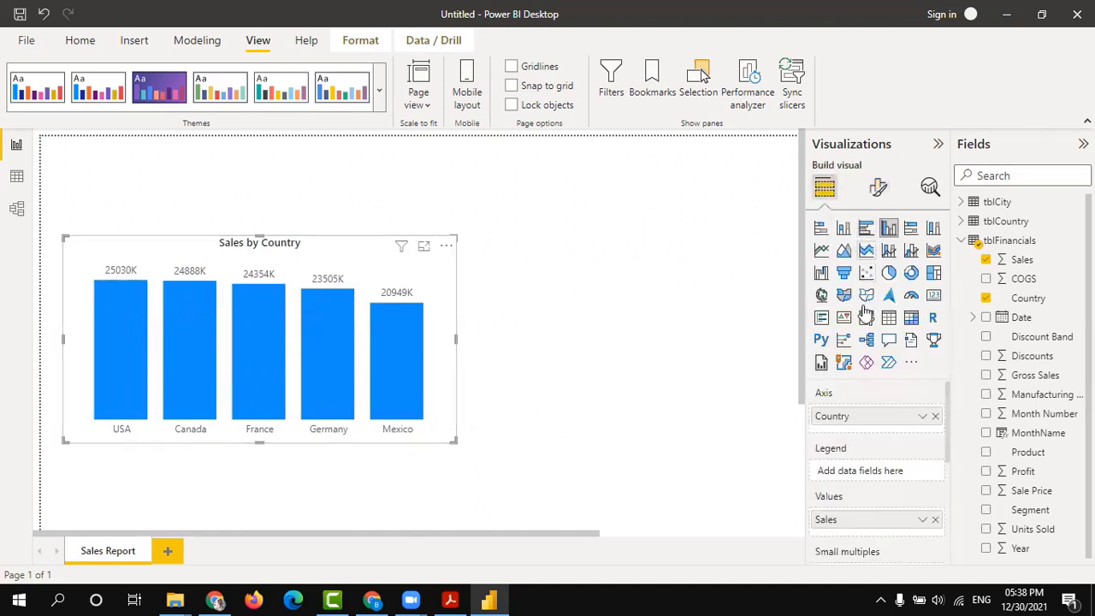
pyautogui.click(877, 187)
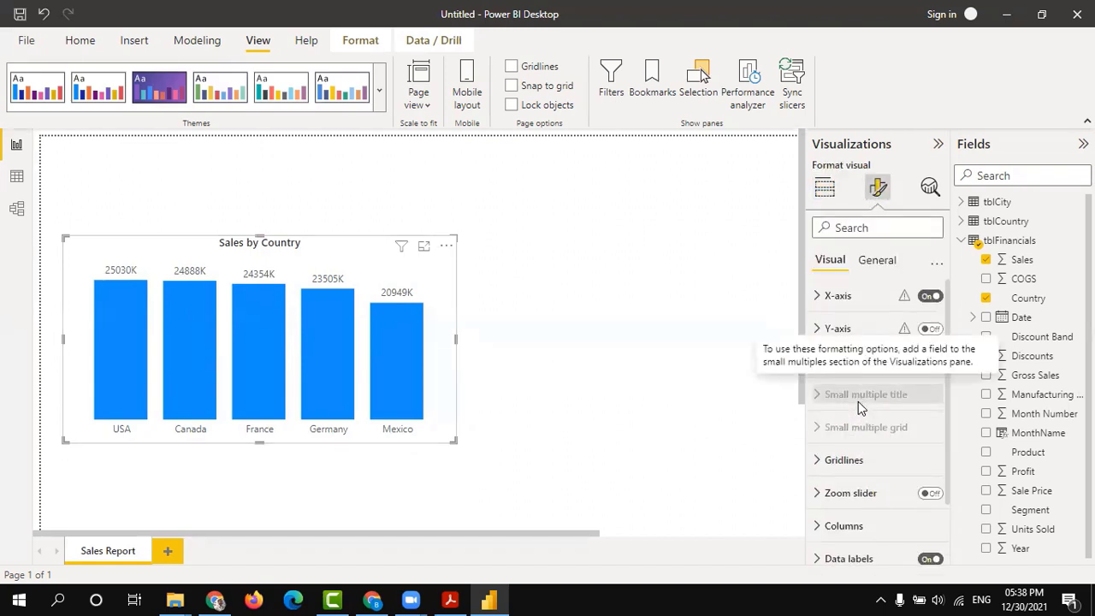
pyautogui.scroll(-1, 871, 481)
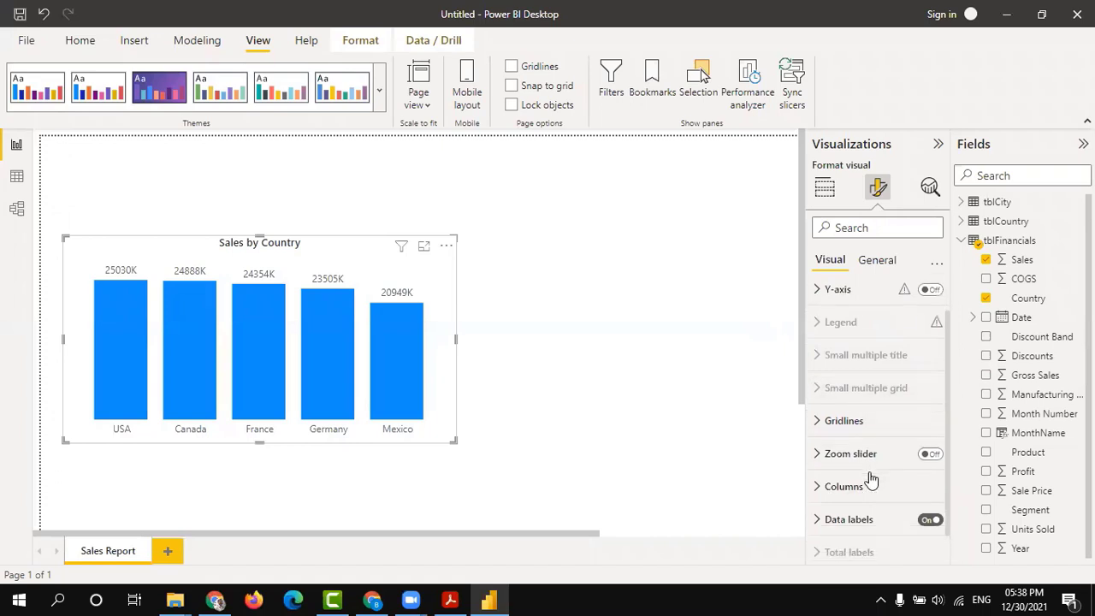
pyautogui.scroll(-1, 870, 481)
pyautogui.click(844, 452)
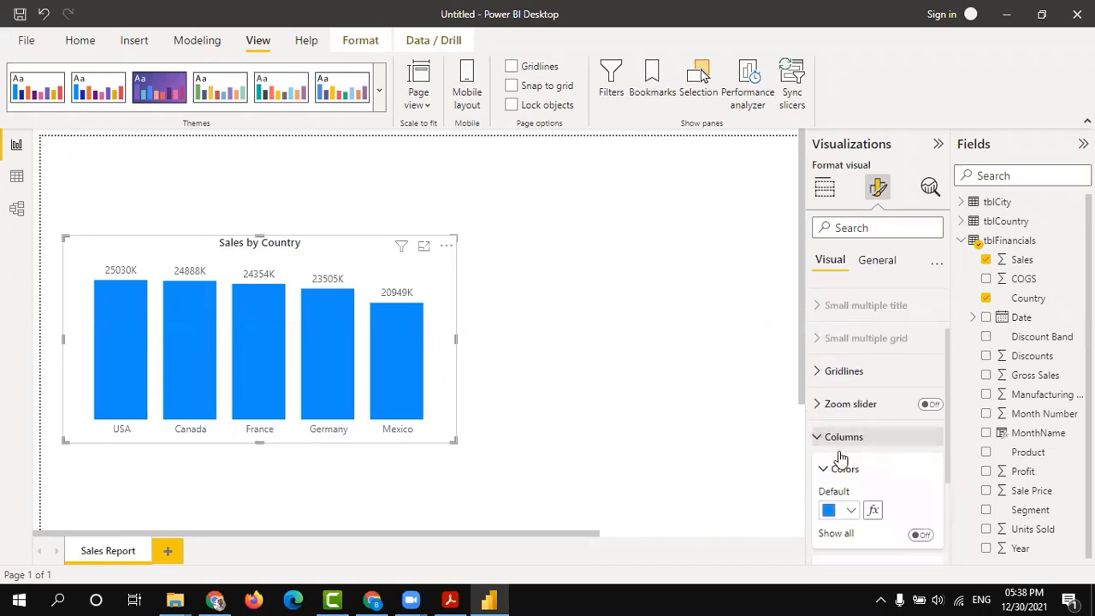
pyautogui.scroll(-2, 841, 459)
pyautogui.click(845, 439)
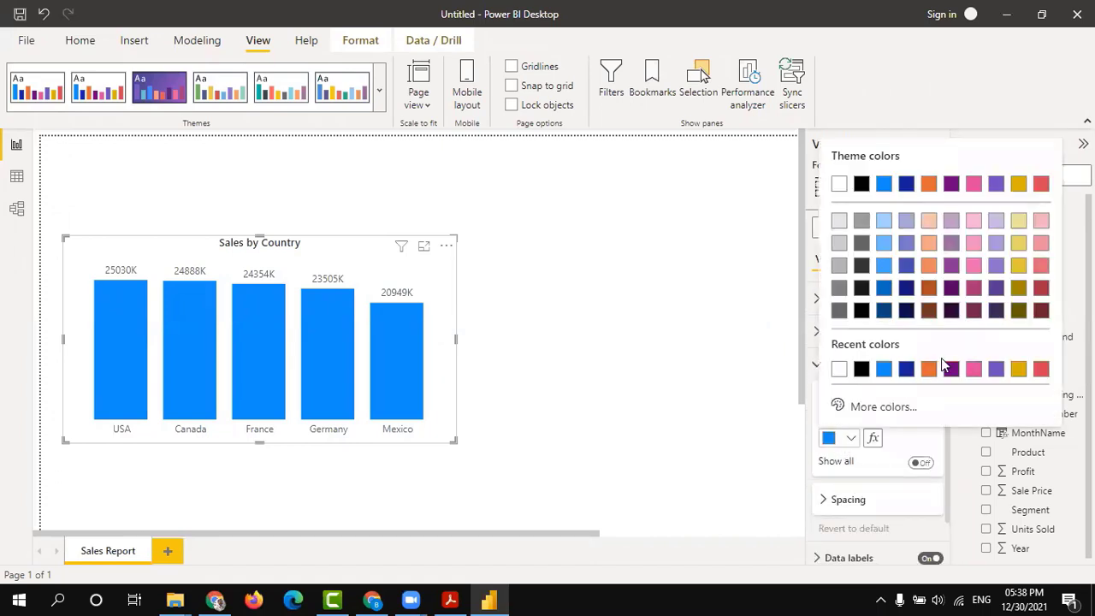
pyautogui.click(997, 289)
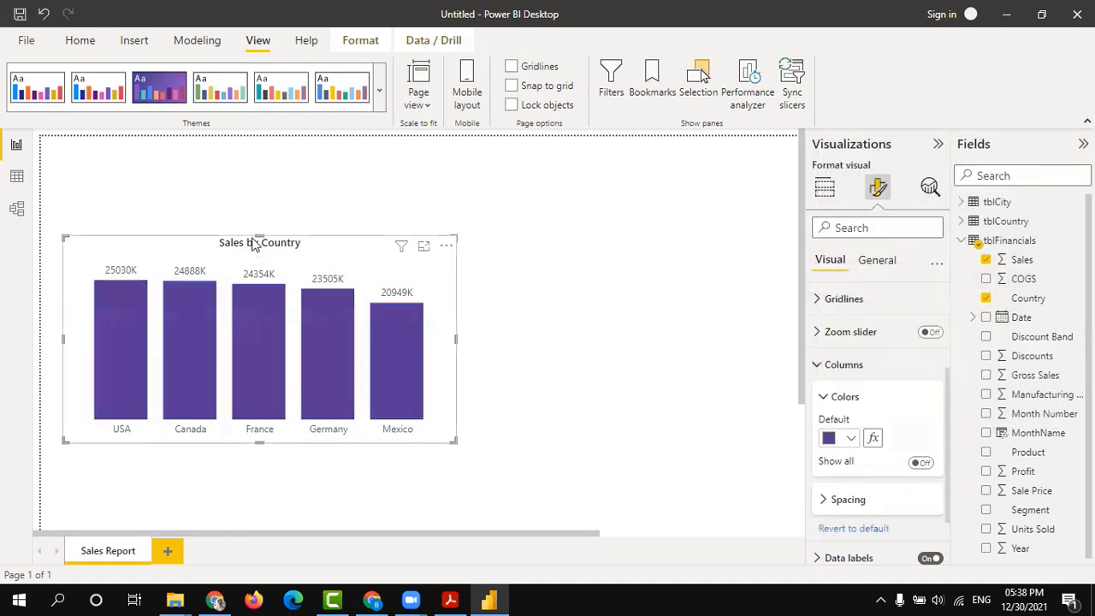
# - Move the Sales by Country chart slightly up and left on the page, and shrink it to about three quarters of its width
pyautogui.moveTo(254, 244); pyautogui.dragTo(244, 225)
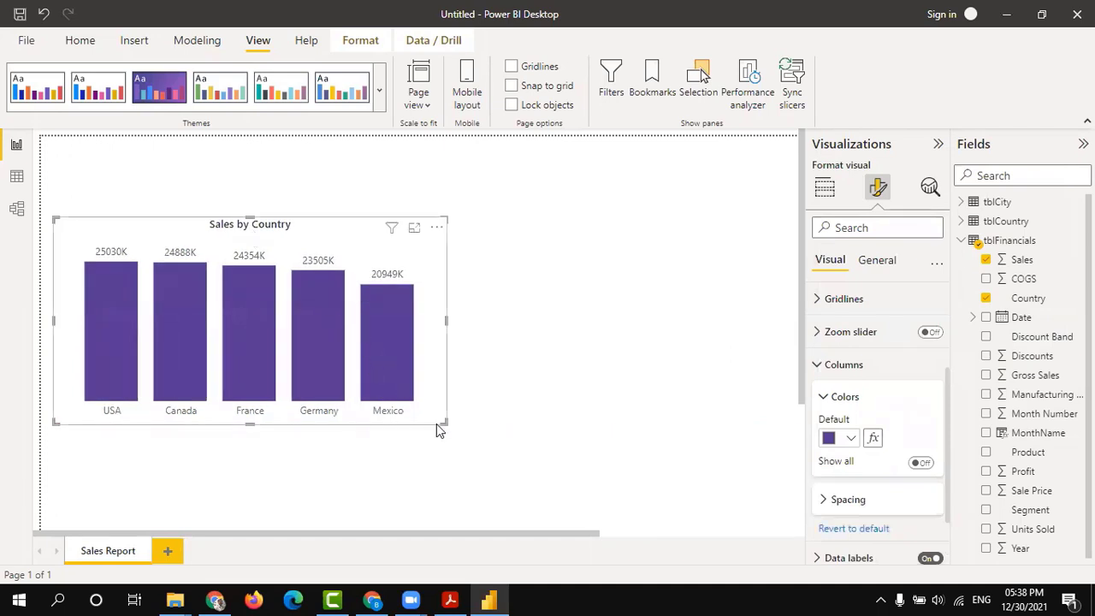
pyautogui.moveTo(444, 423); pyautogui.dragTo(344, 399)
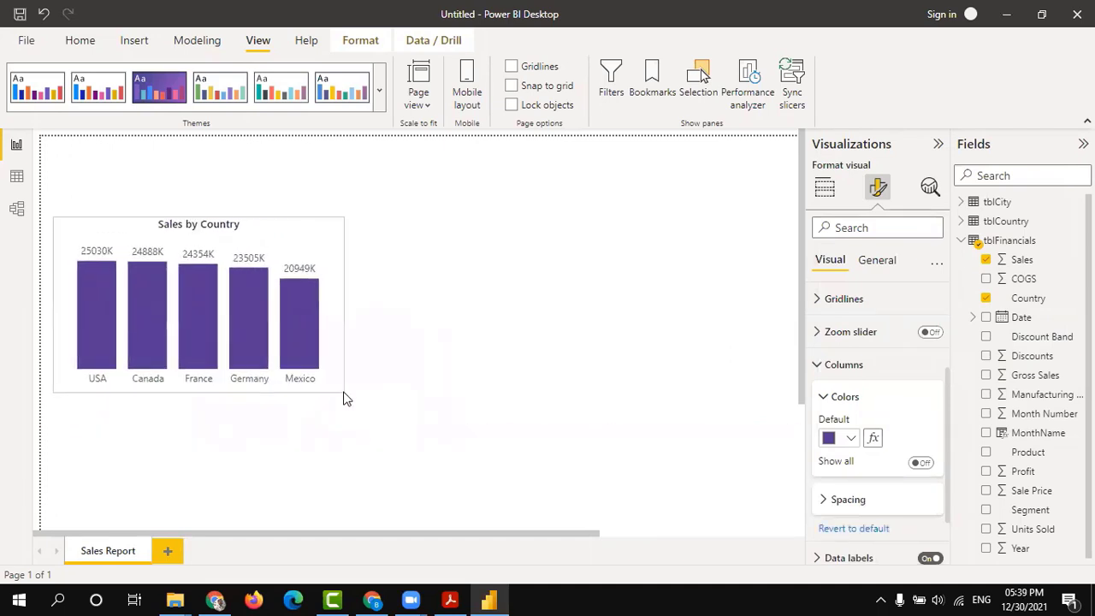
# - Add a clustered bar chart directly below the Sales by Country chart, with Discount Band as axis and Sales as values
pyautogui.click(396, 246)
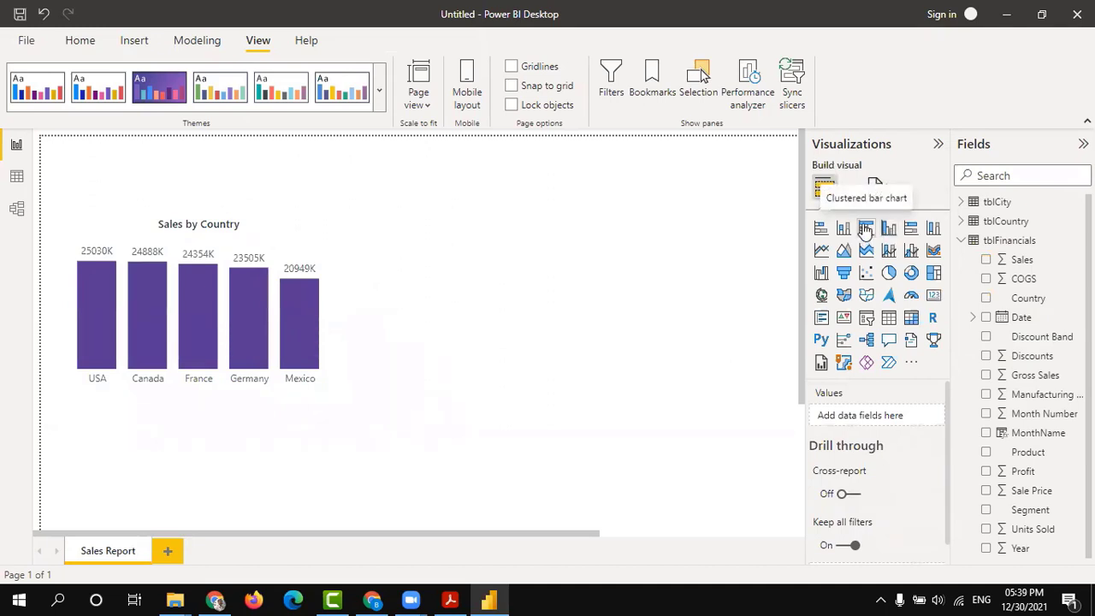
pyautogui.click(865, 230)
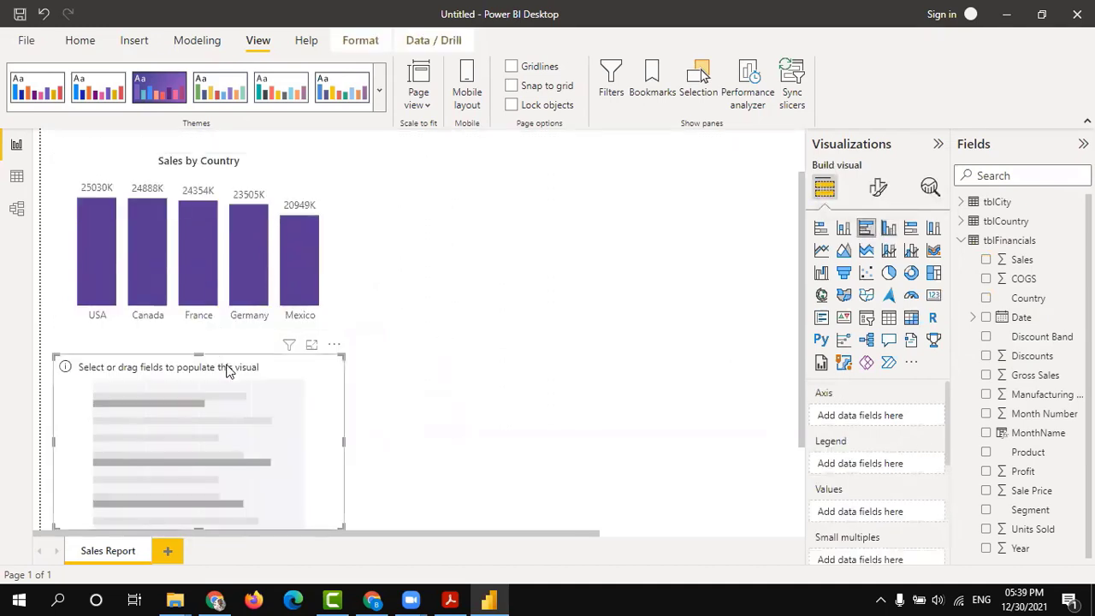
pyautogui.moveTo(227, 366); pyautogui.dragTo(229, 342)
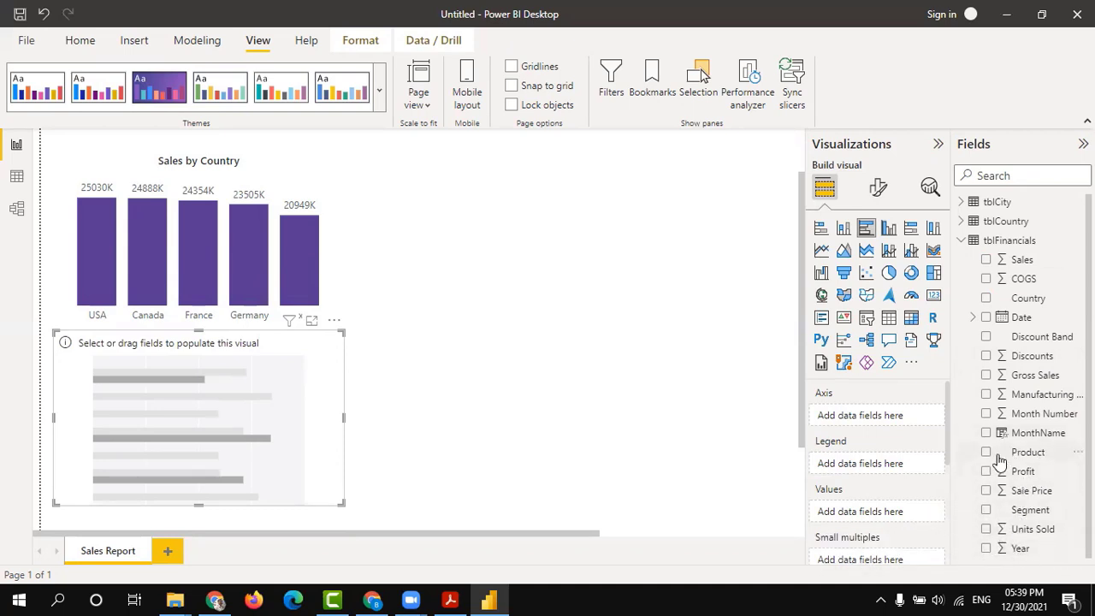
pyautogui.click(986, 338)
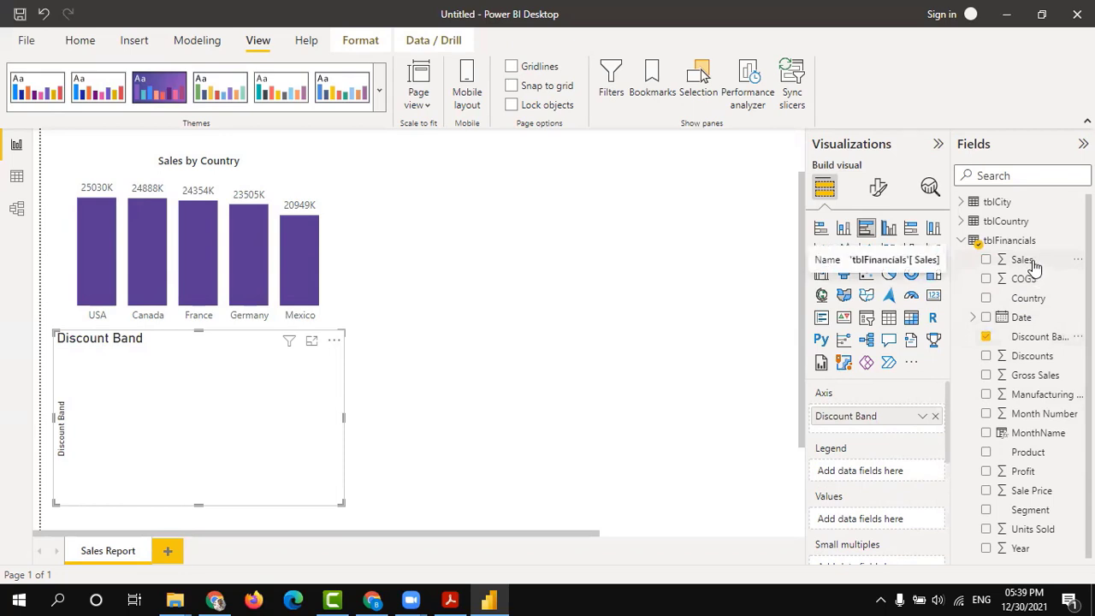
pyautogui.moveTo(962, 330); pyautogui.dragTo(888, 524)
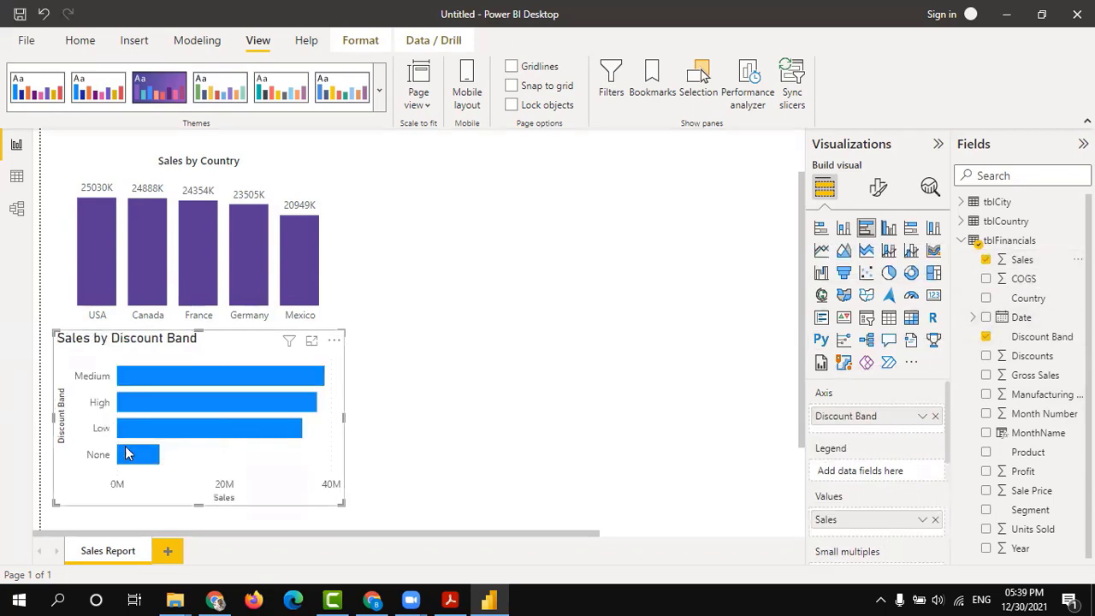
# - Turn on data labels for the Sales by Discount Band chart
pyautogui.click(877, 188)
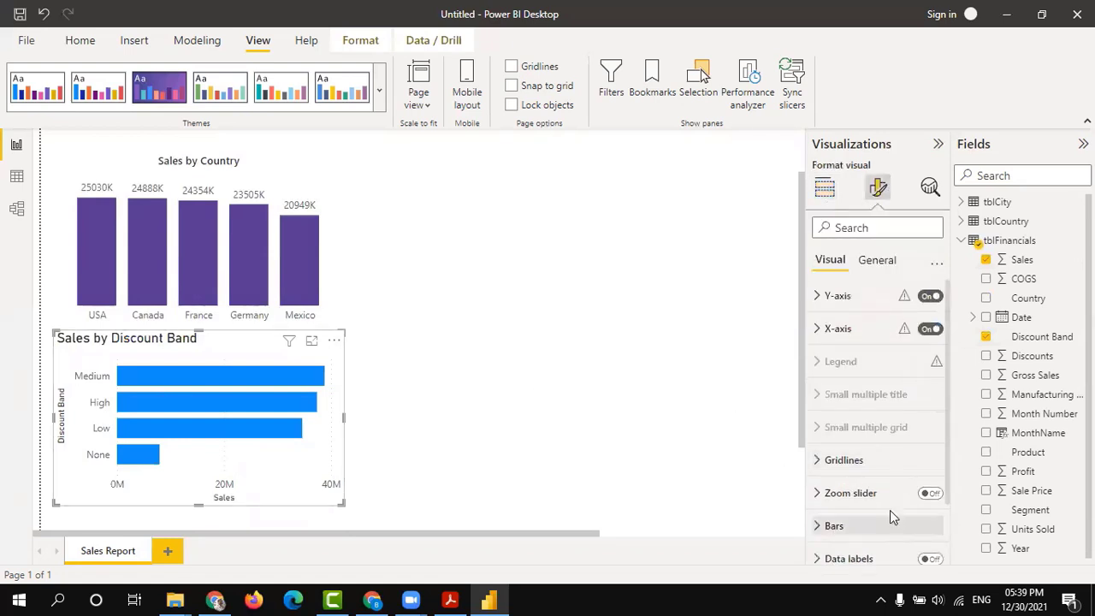
pyautogui.scroll(-1, 891, 512)
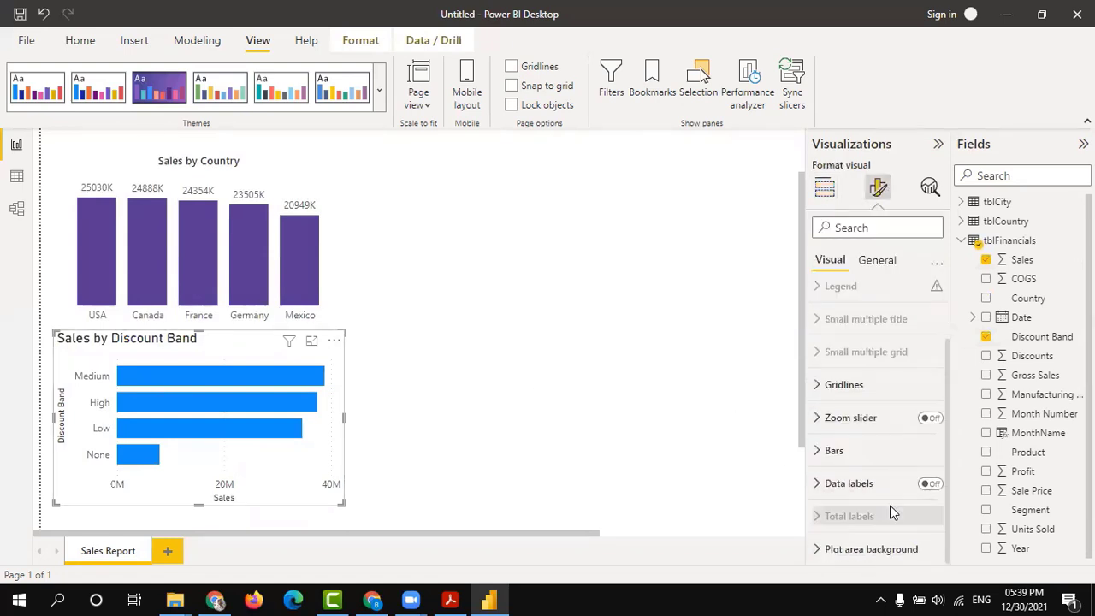
pyautogui.click(930, 484)
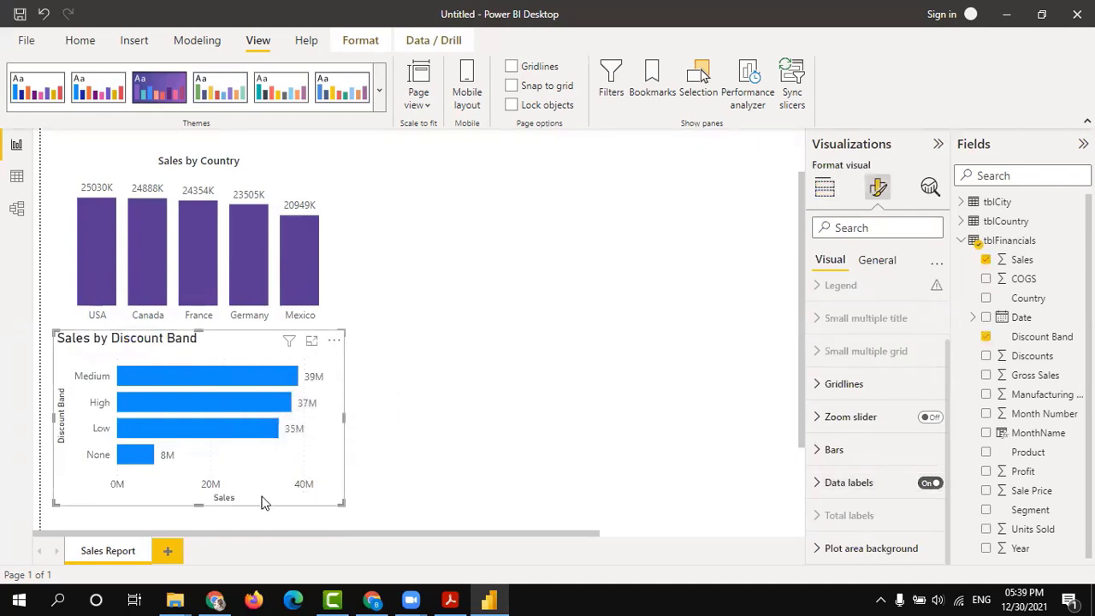
# - Turn off the X-axis title of the Sales by Discount Band chart
pyautogui.click(874, 262)
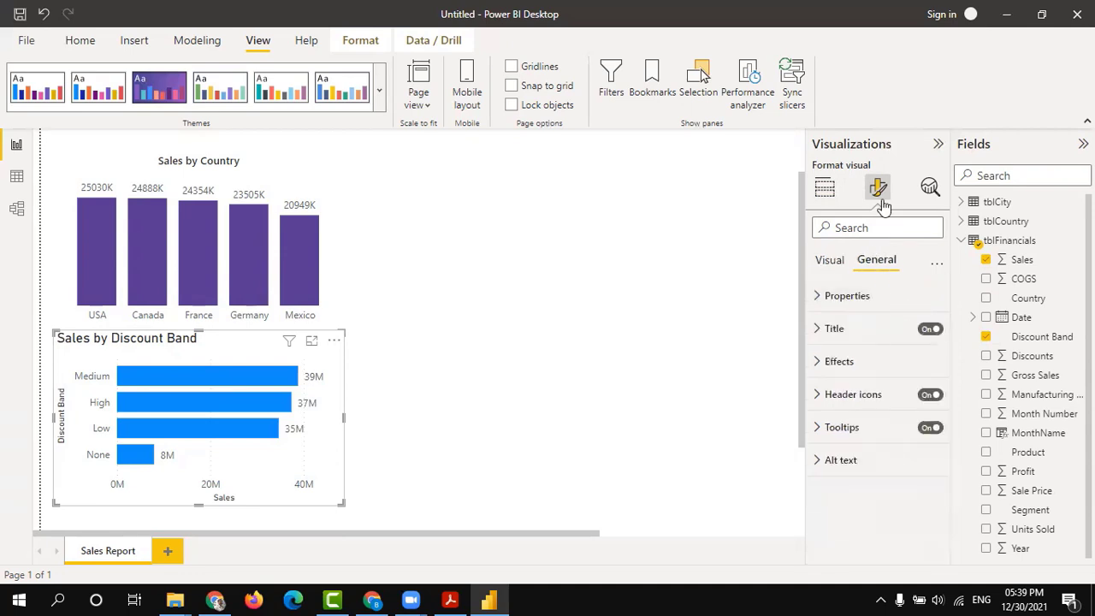
pyautogui.click(843, 264)
pyautogui.click(839, 329)
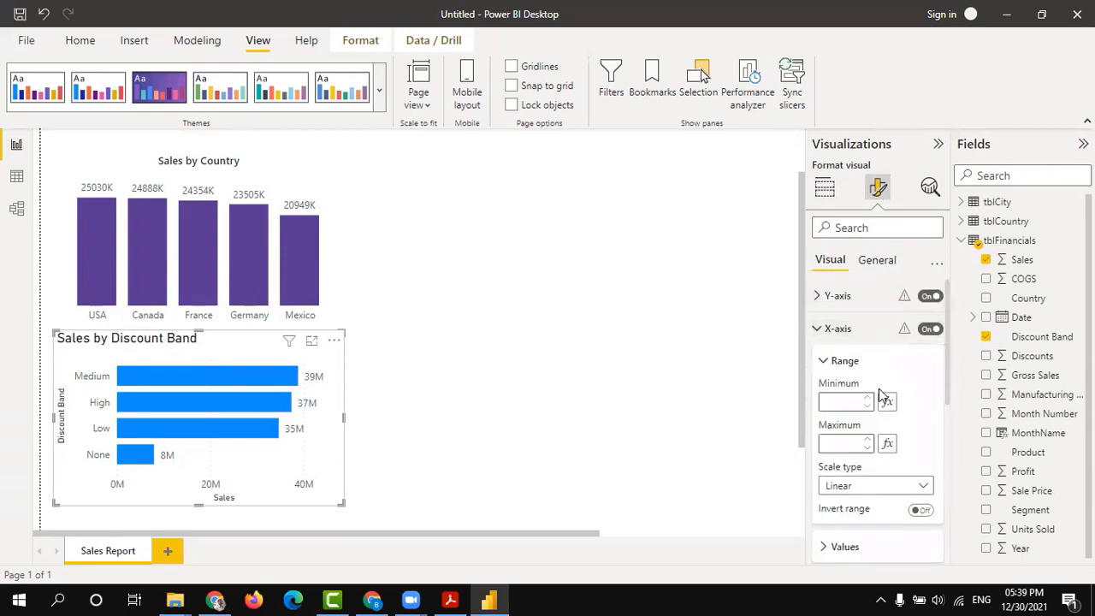
pyautogui.scroll(-2, 864, 479)
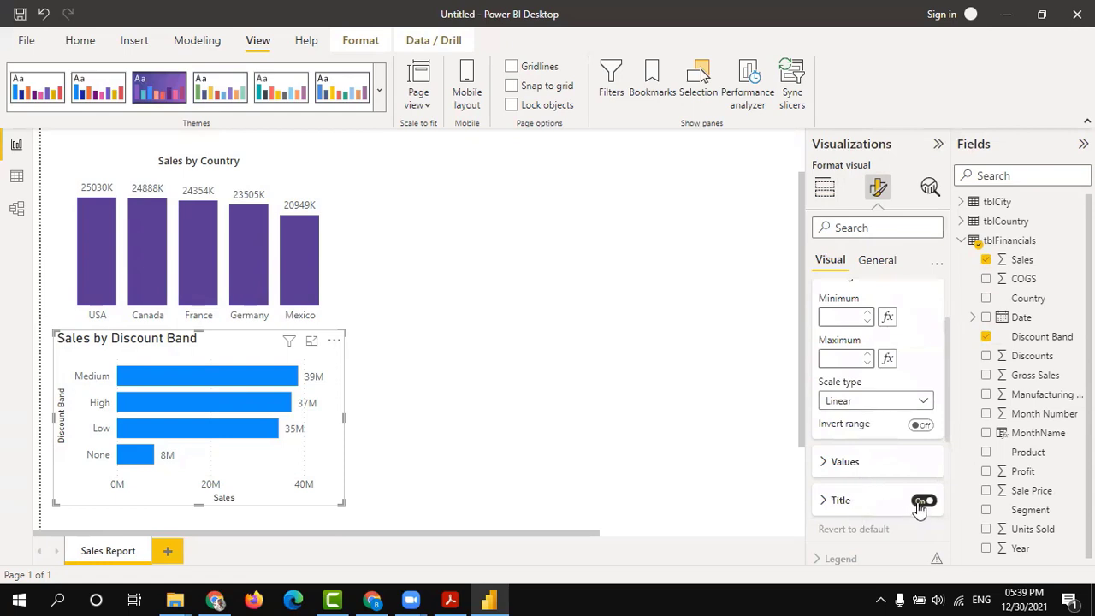
pyautogui.click(922, 500)
pyautogui.scroll(2, 843, 314)
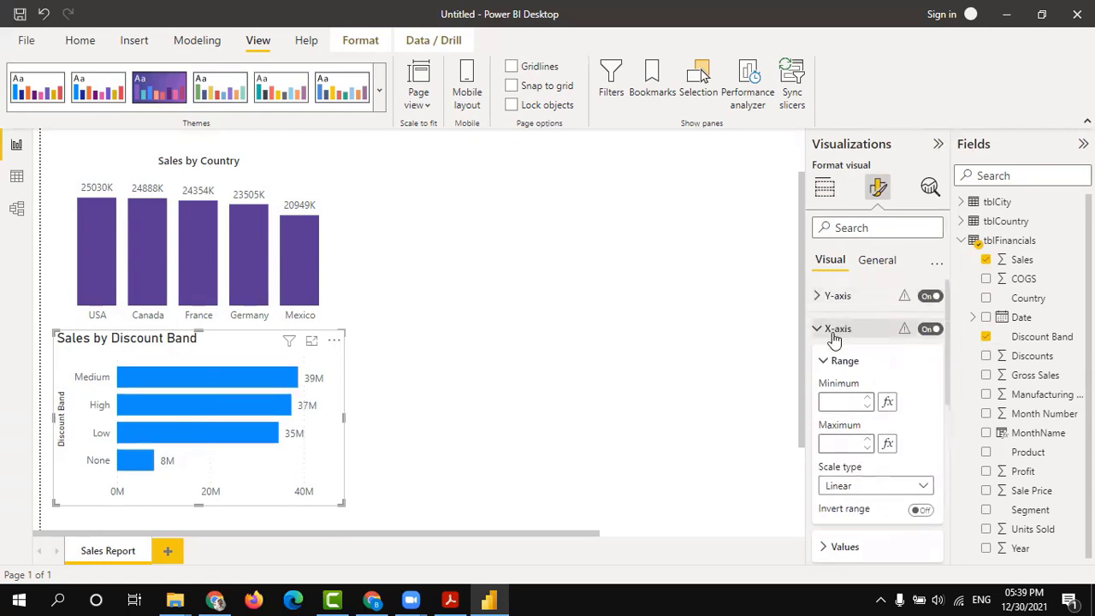
# - Turn off the Y-axis title of the Sales by Discount Band chart
pyautogui.click(828, 295)
pyautogui.scroll(-2, 892, 499)
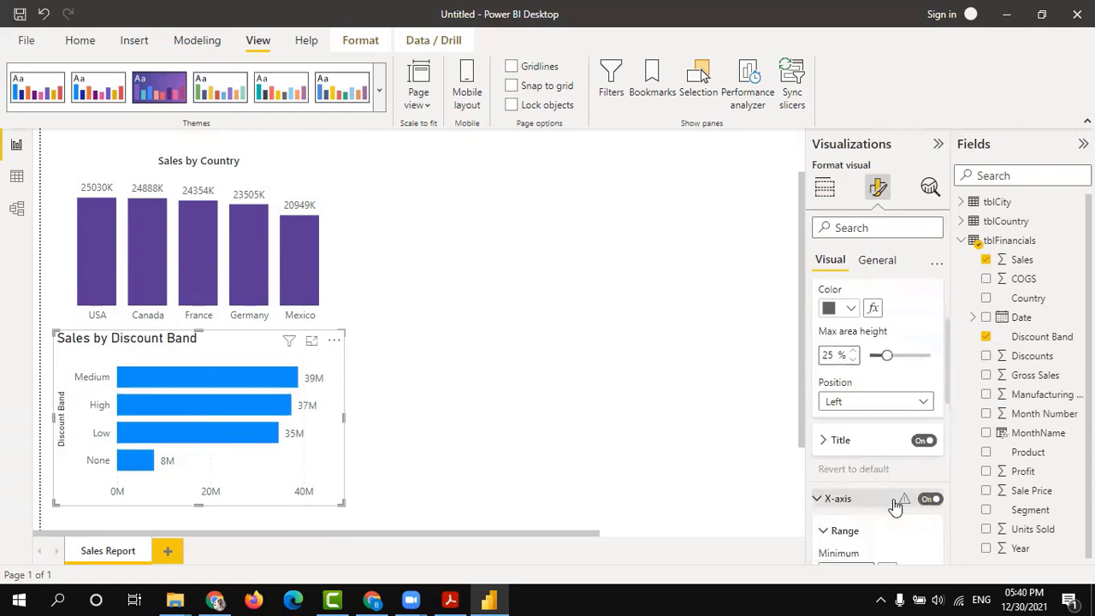
pyautogui.click(922, 439)
pyautogui.scroll(2, 886, 384)
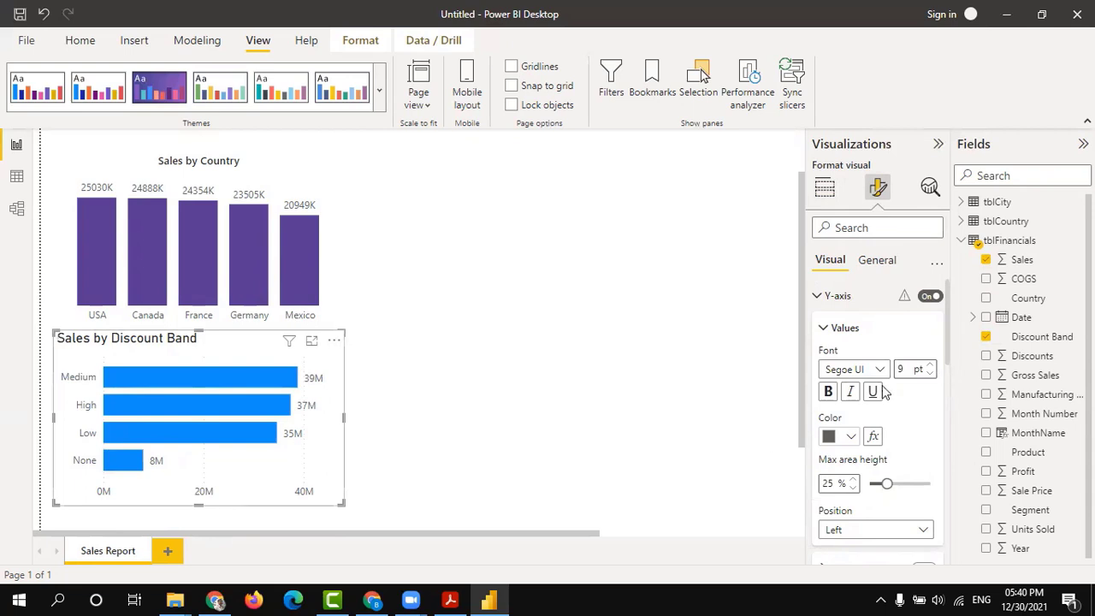
pyautogui.click(817, 299)
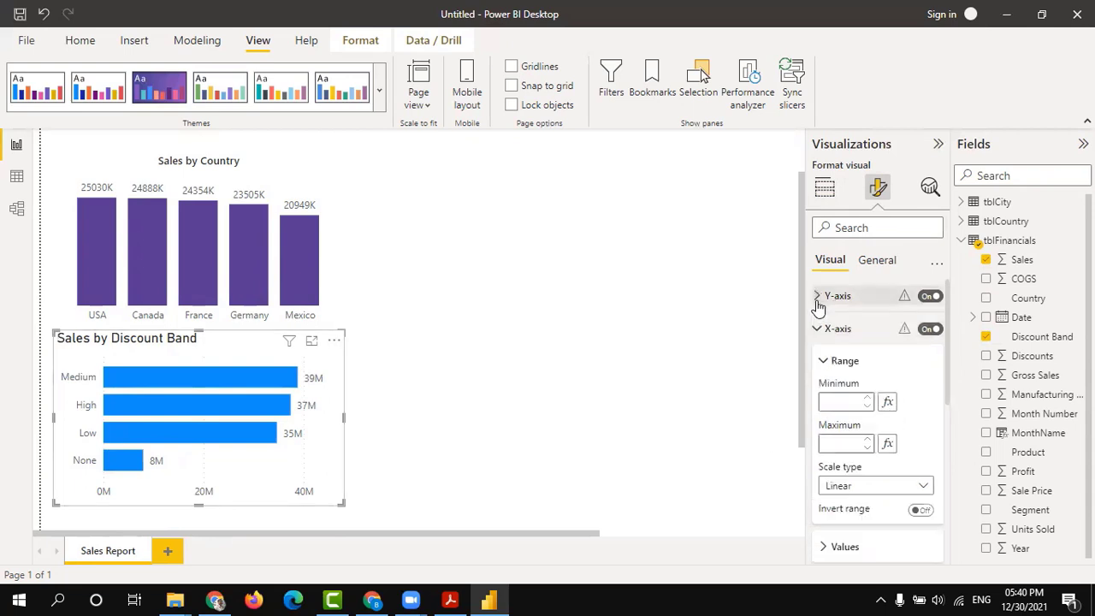
# - Turn off the entire X-axis of the Sales by Discount Band chart
pyautogui.click(929, 328)
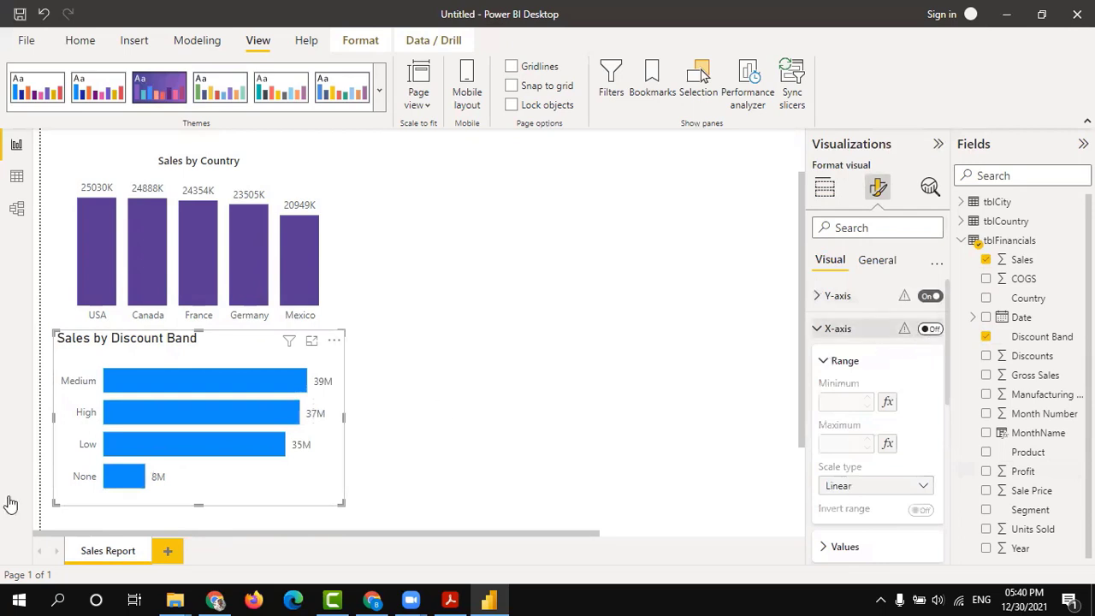
pyautogui.hotkey('ctrl', 'z')
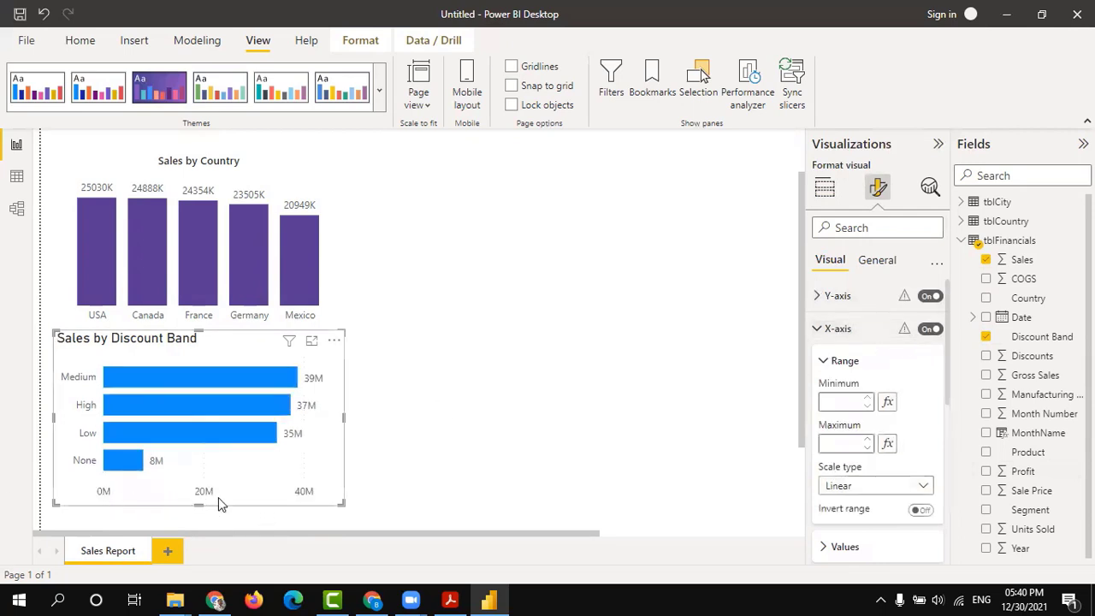
pyautogui.click(931, 331)
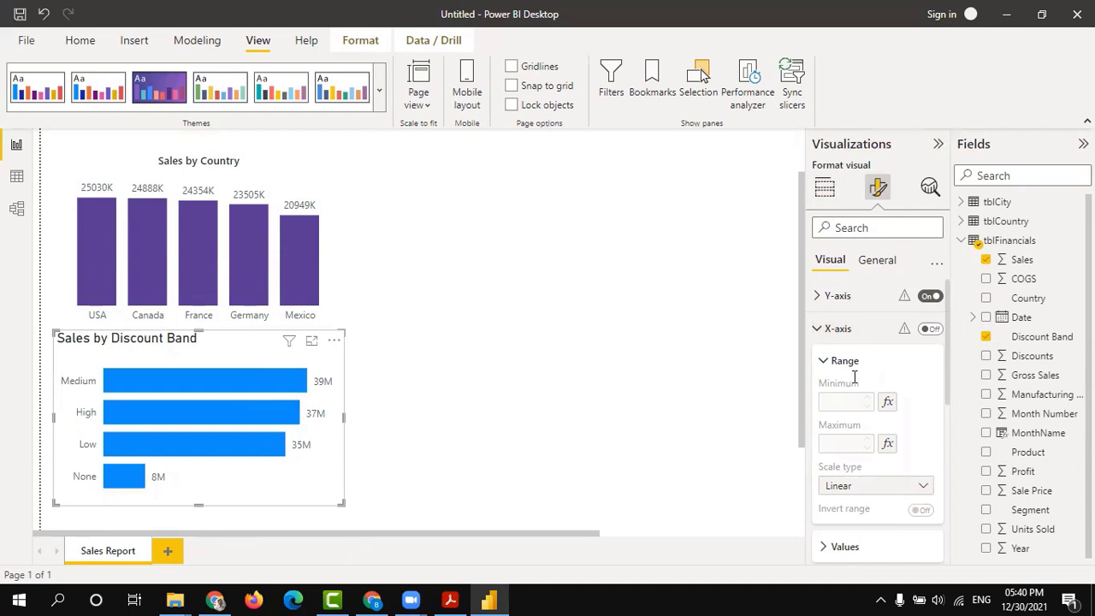
# - Center the title of the Sales by Discount Band chart horizontally
pyautogui.click(874, 259)
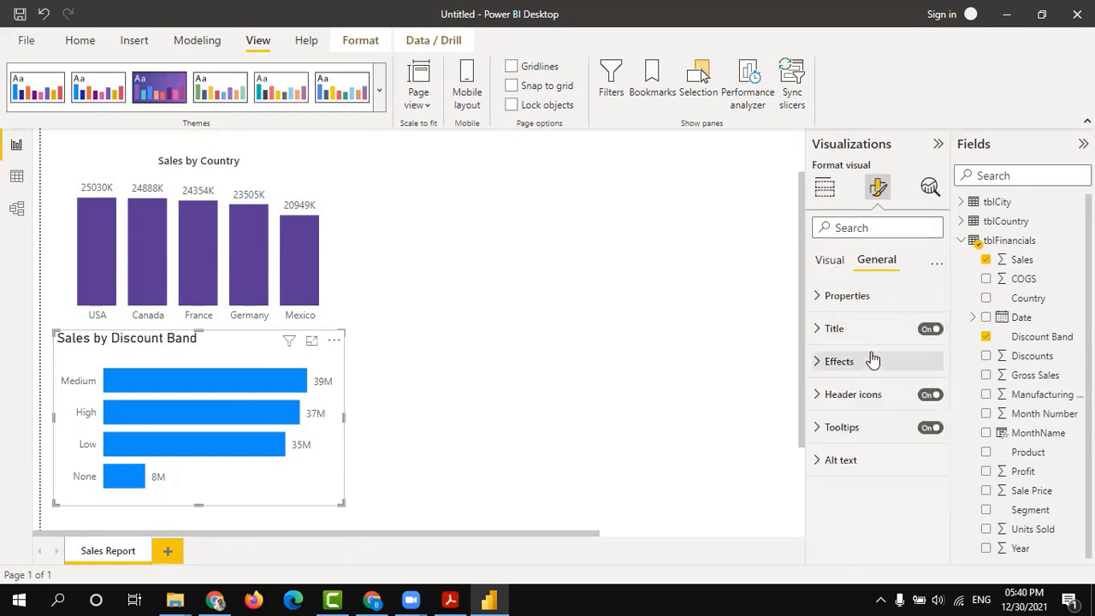
pyautogui.click(833, 332)
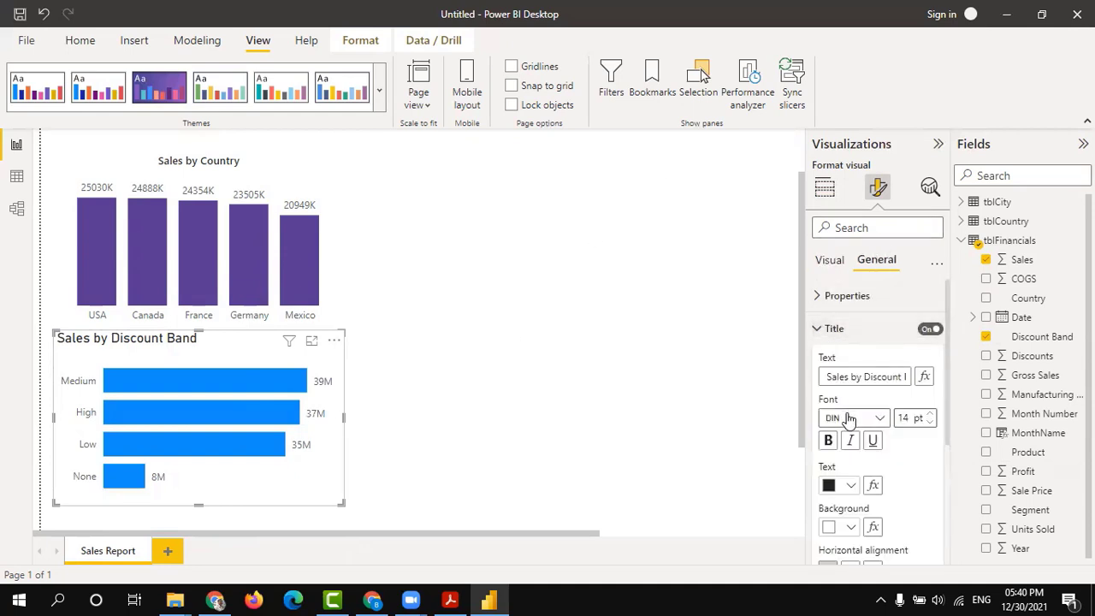
pyautogui.scroll(-1, 848, 419)
pyautogui.click(849, 485)
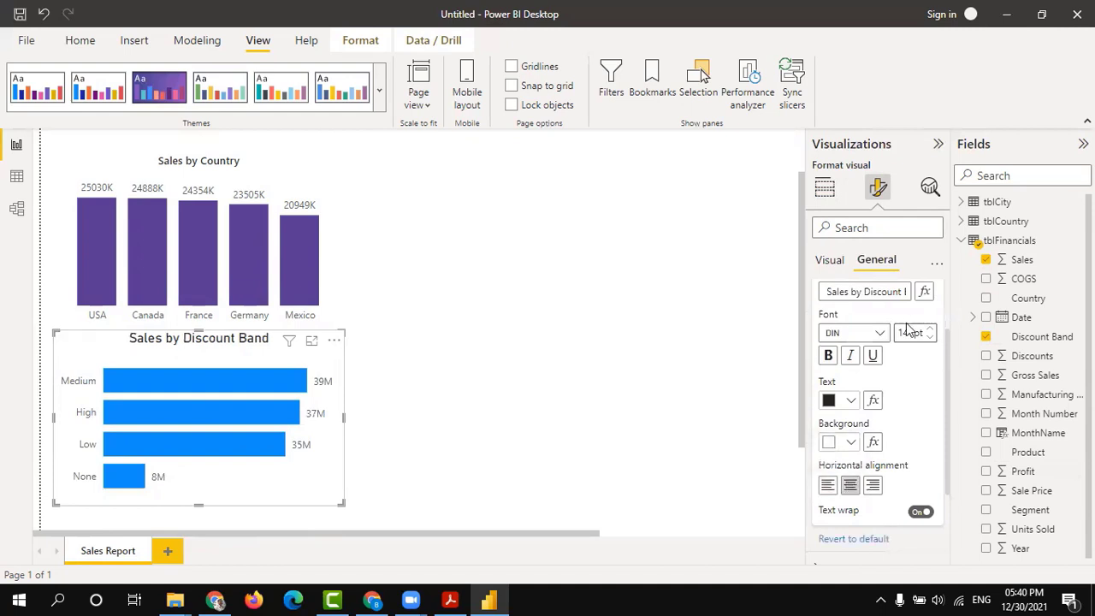
# - Set the Sales by Discount Band chart title to a bolder Segoe UI font at 10 pt
pyautogui.click(878, 333)
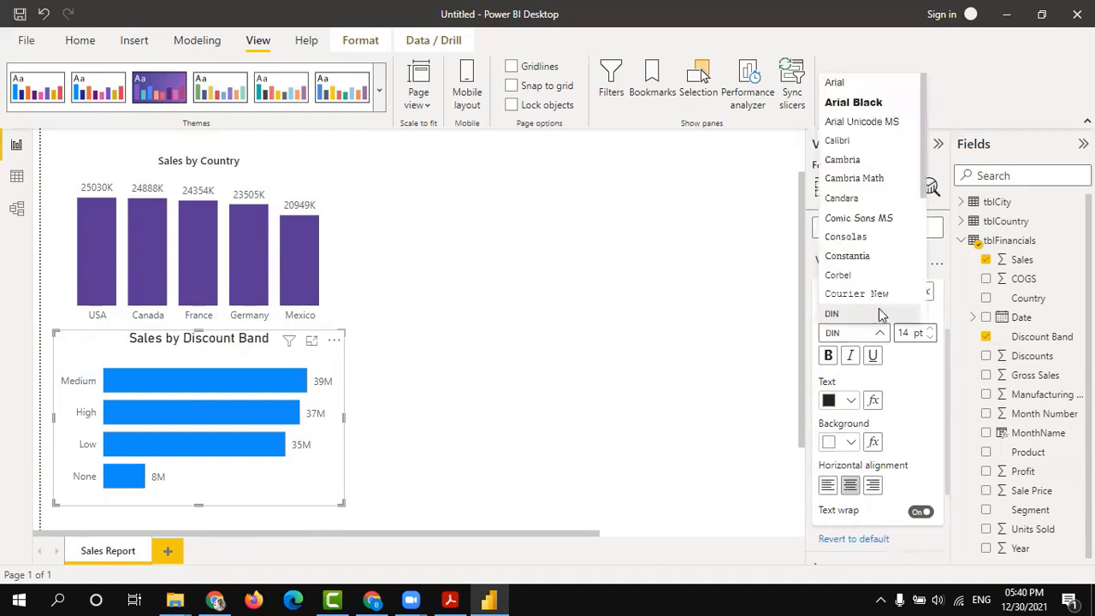
pyautogui.scroll(-5, 866, 249)
pyautogui.click(860, 253)
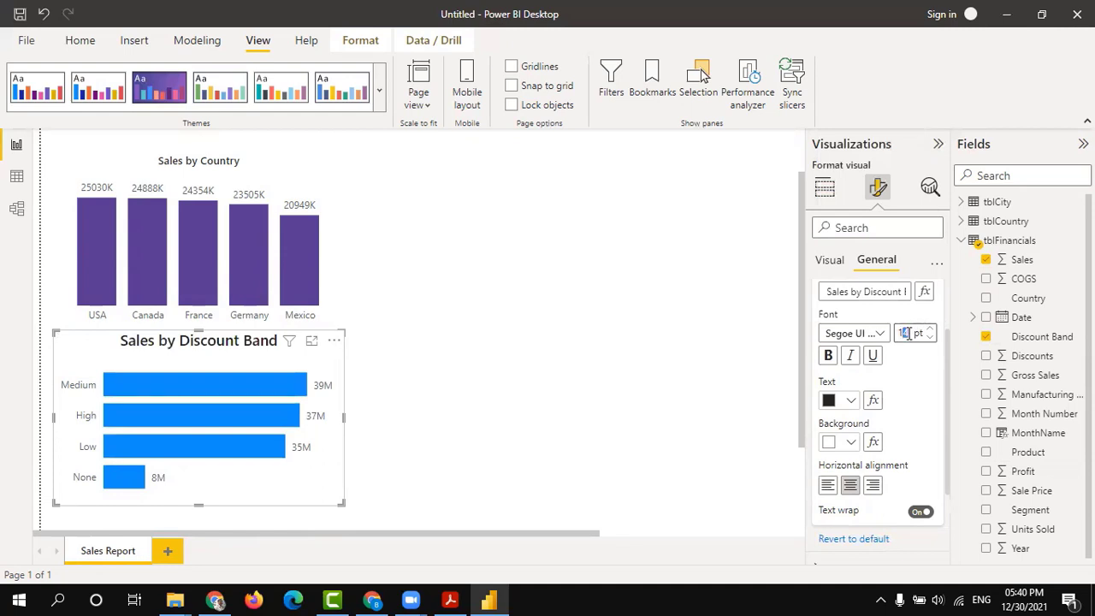
pyautogui.write('10')
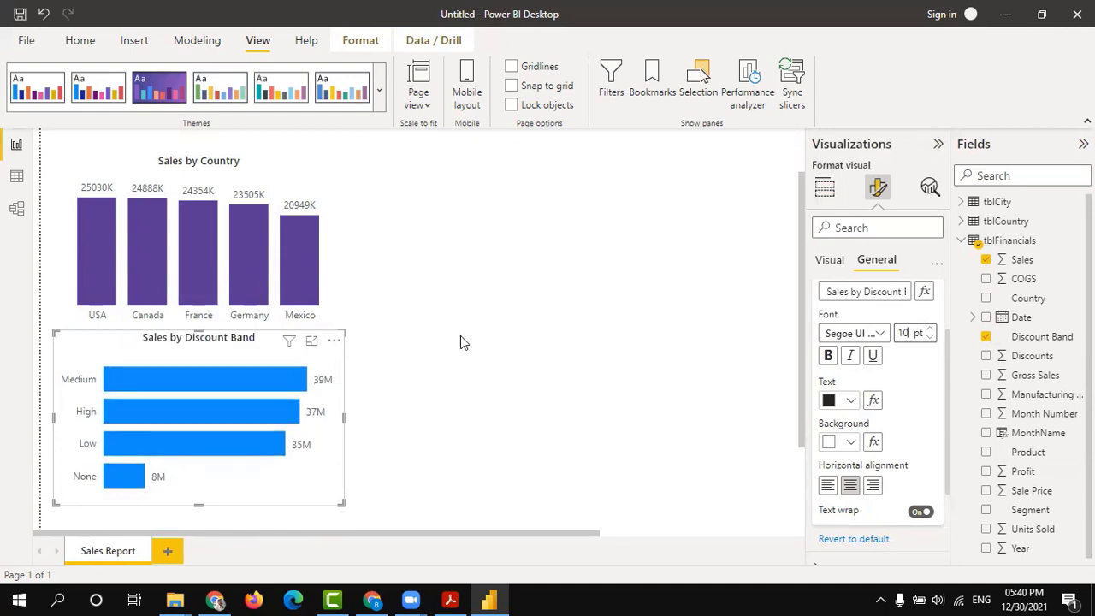
pyautogui.click(460, 336)
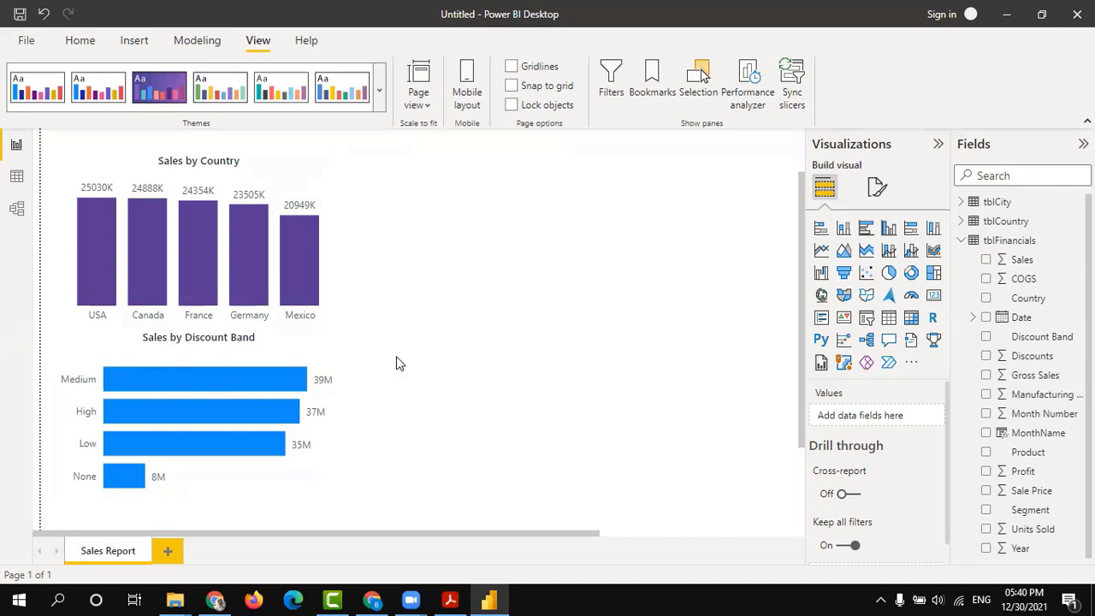
# - Shorten the title of the Sales by Discount Band chart to "Discount Band"
pyautogui.click(253, 354)
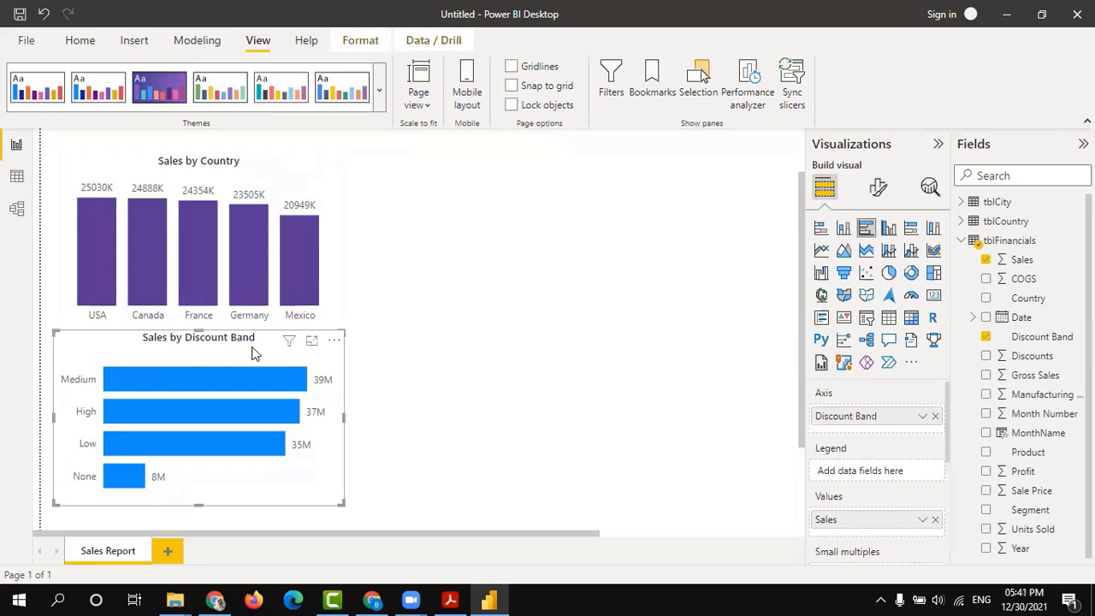
pyautogui.click(479, 283)
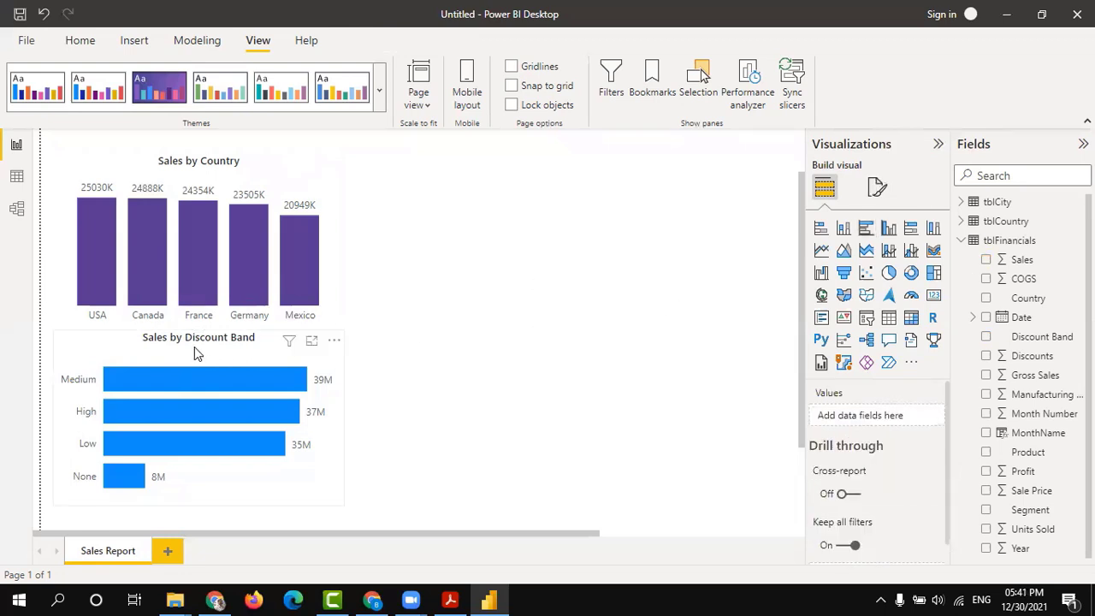
pyautogui.click(242, 343)
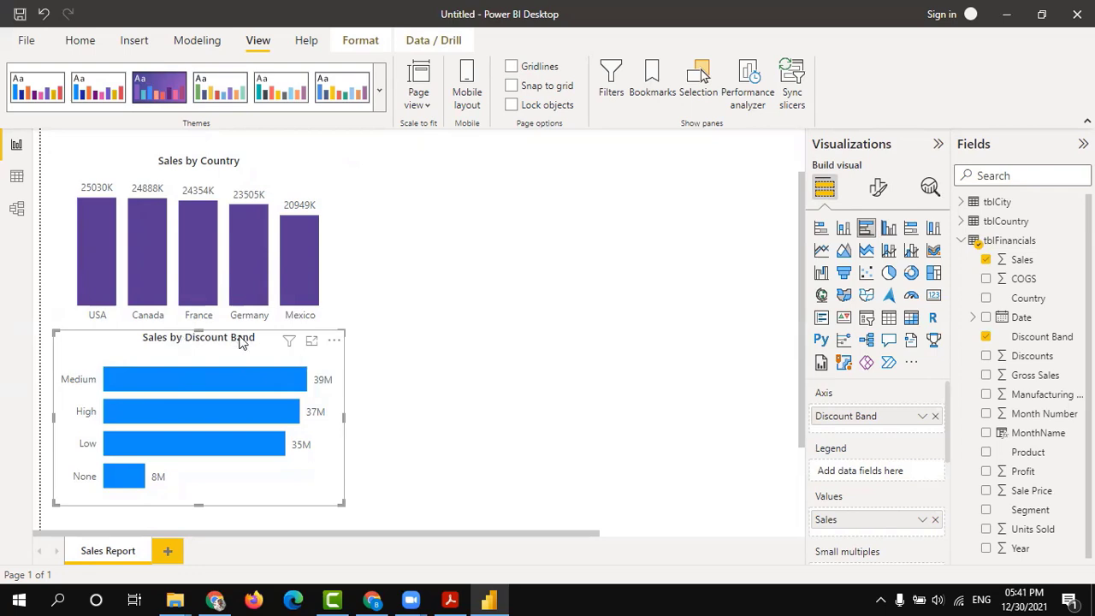
pyautogui.click(878, 187)
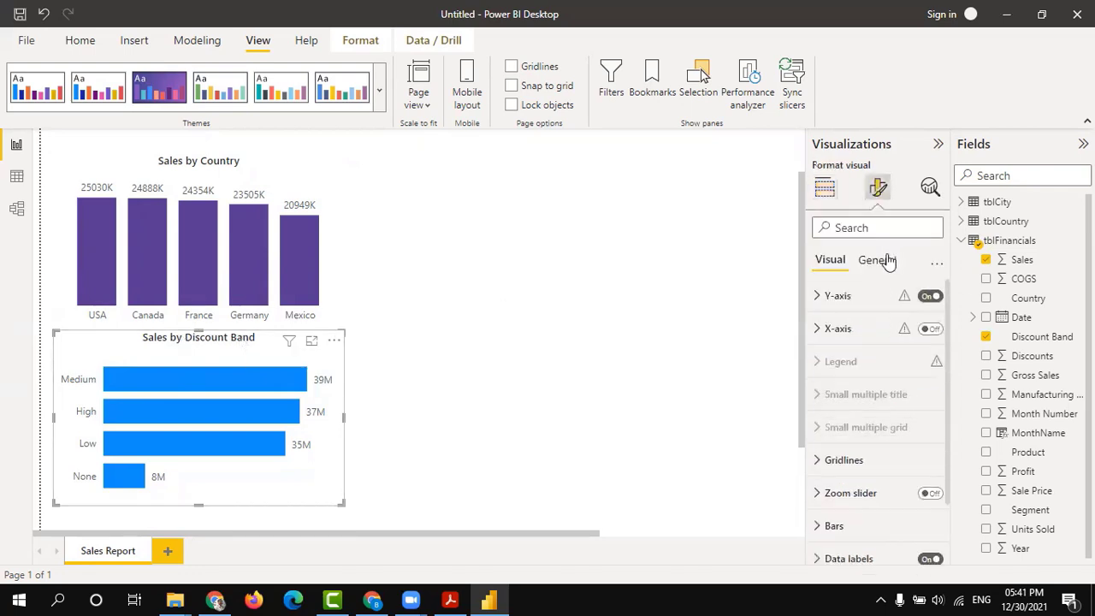
pyautogui.click(876, 260)
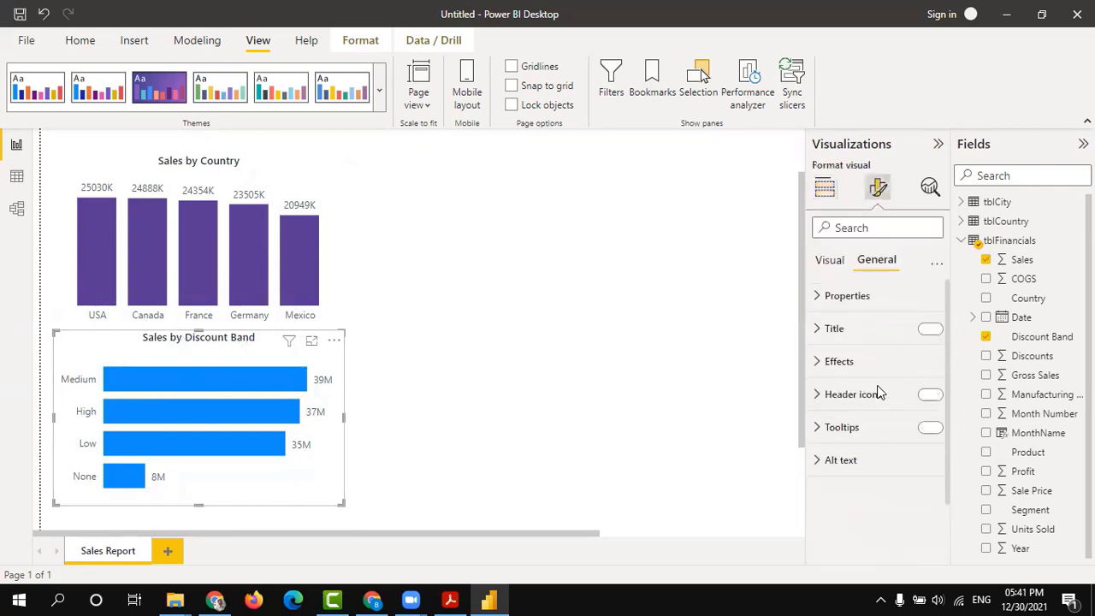
pyautogui.click(819, 331)
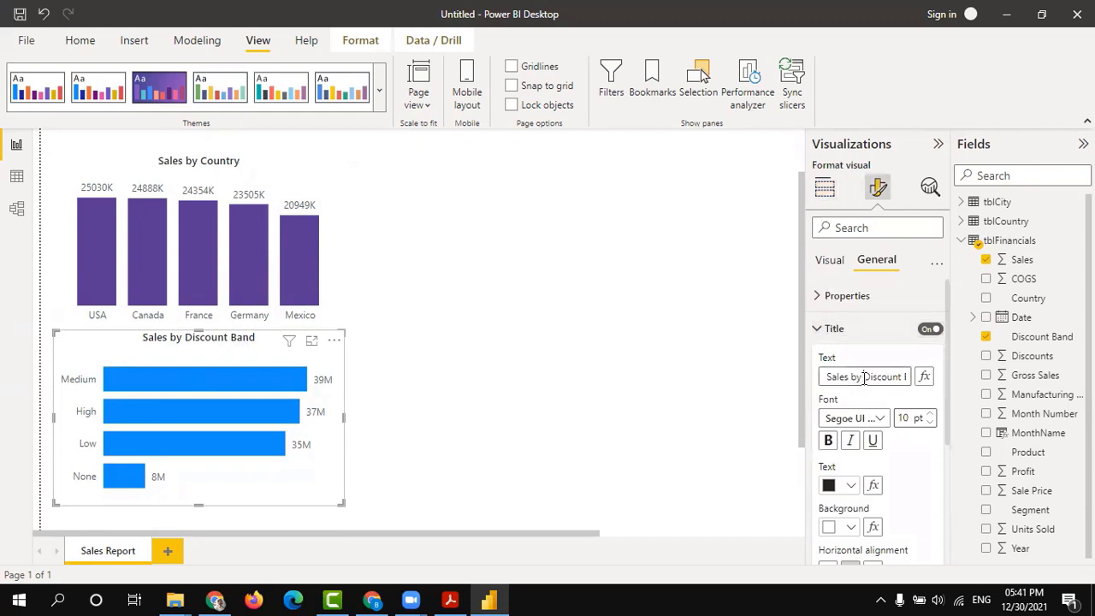
pyautogui.moveTo(864, 378); pyautogui.dragTo(814, 382)
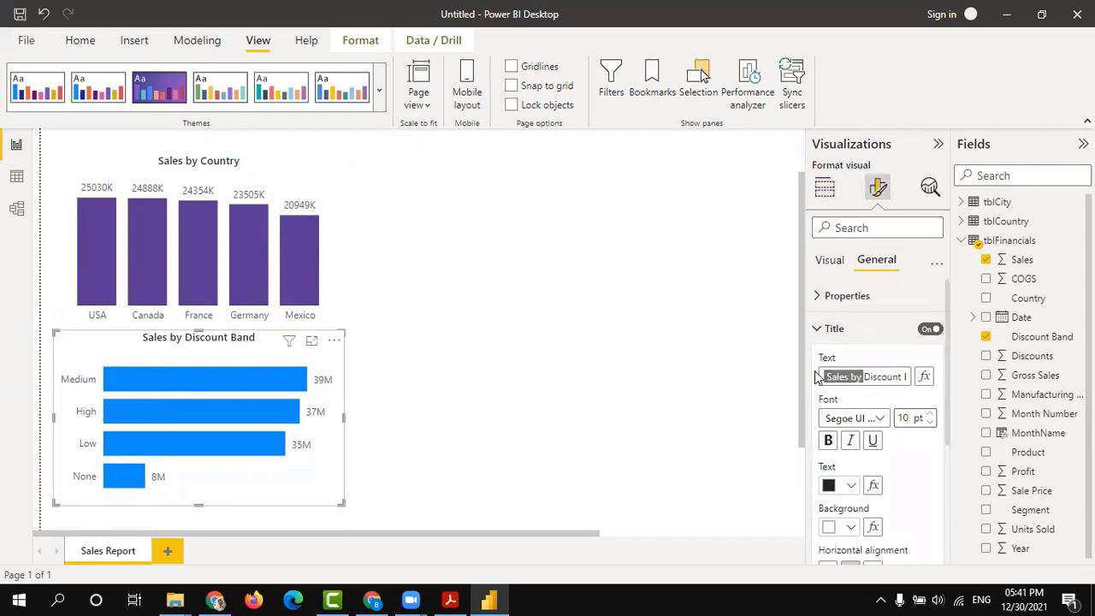
pyautogui.press('BackSpace')
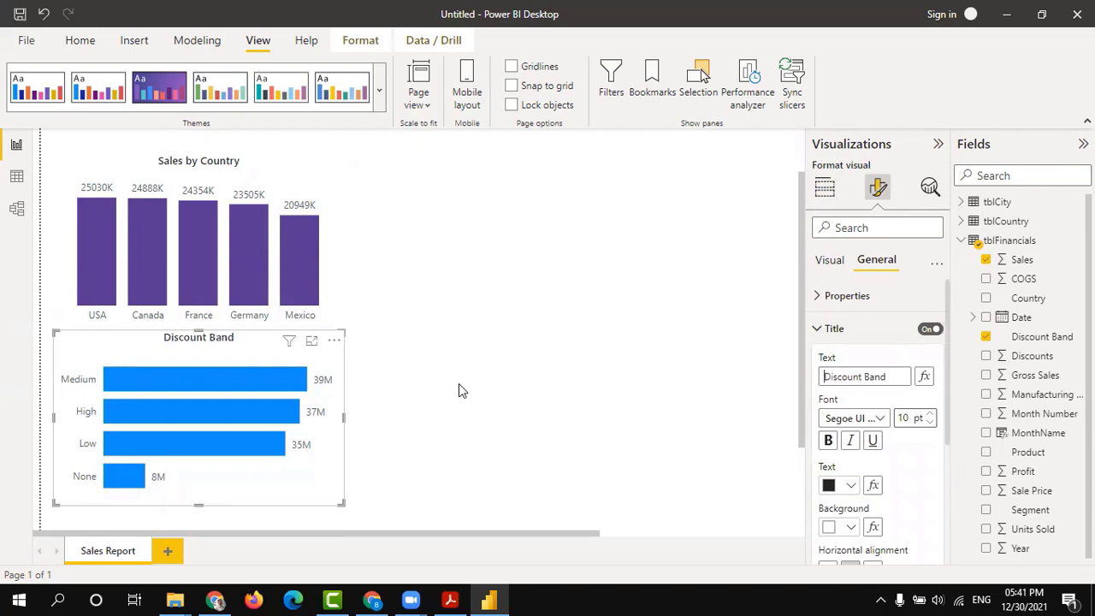
pyautogui.click(497, 366)
pyautogui.click(341, 282)
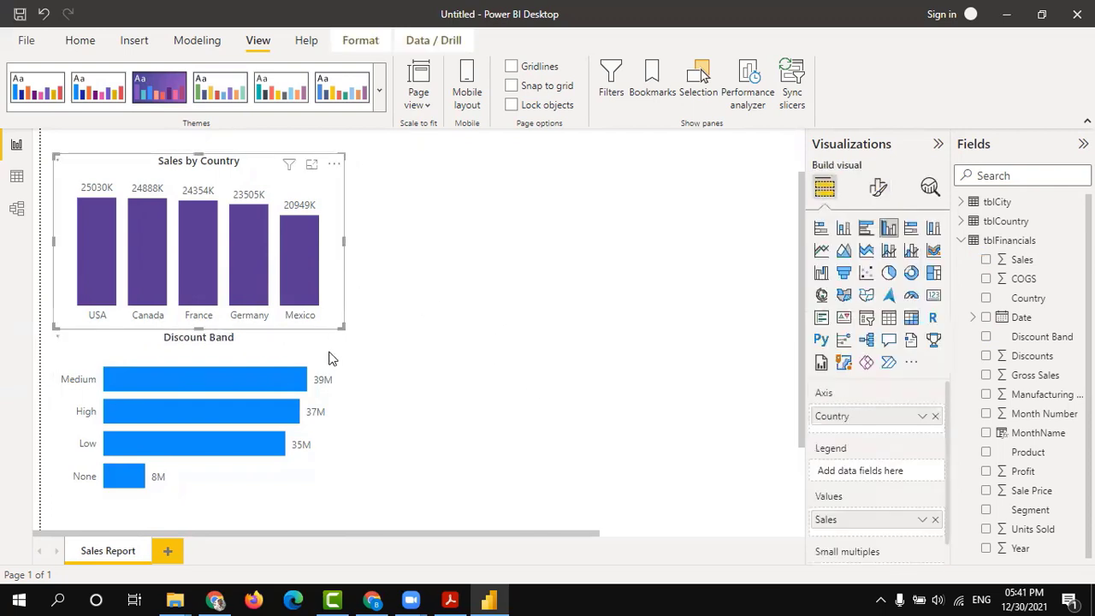
pyautogui.click(252, 347)
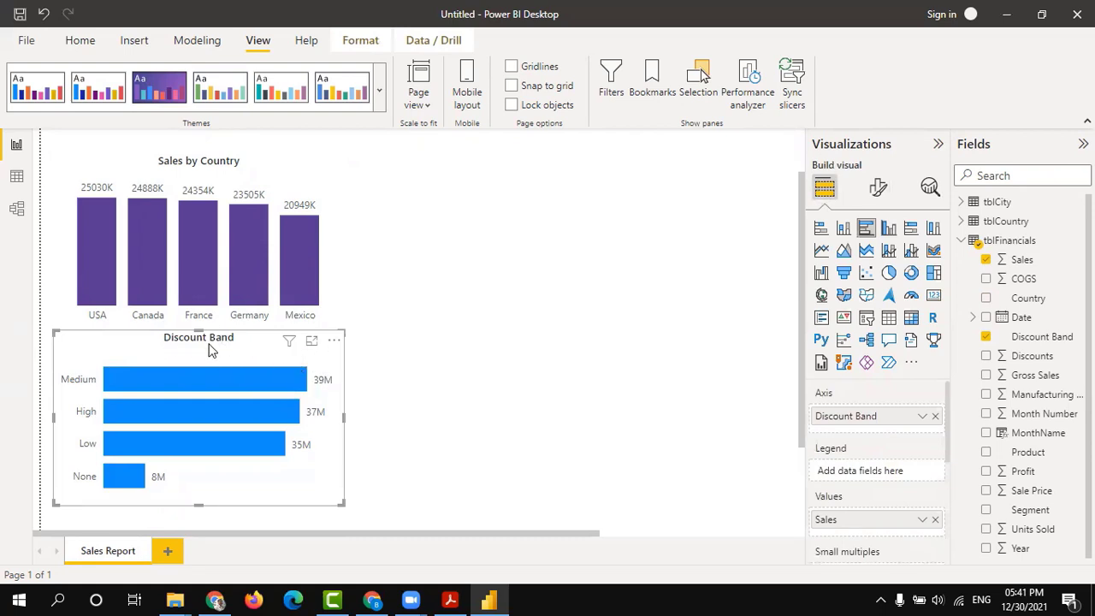
pyautogui.click(449, 269)
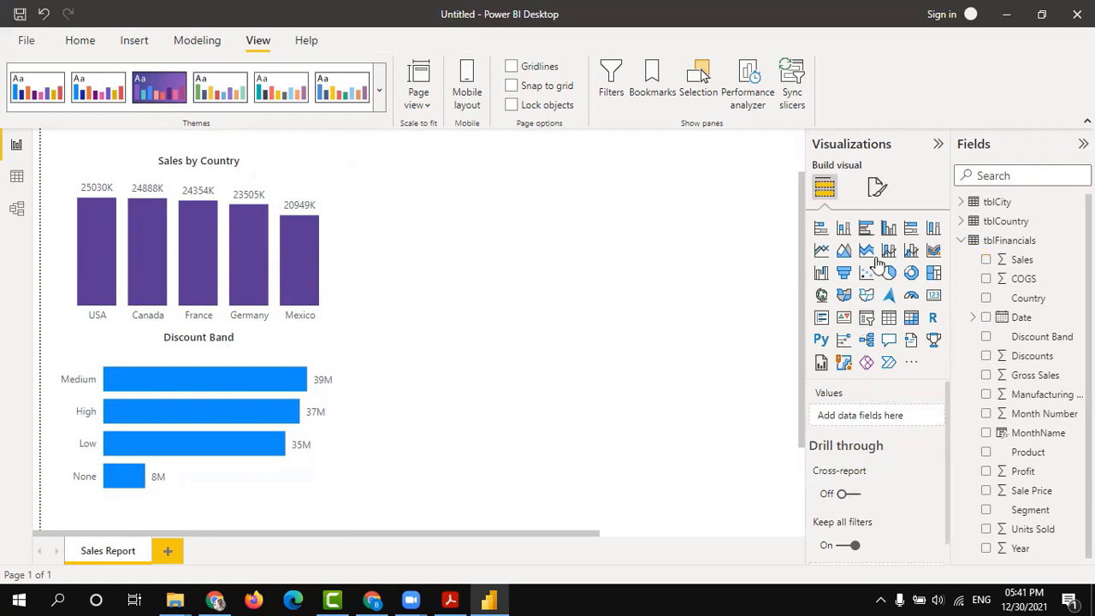
# - Add an empty donut chart and place it to the right of the Sales by Country chart, level with its upper edge
pyautogui.click(912, 274)
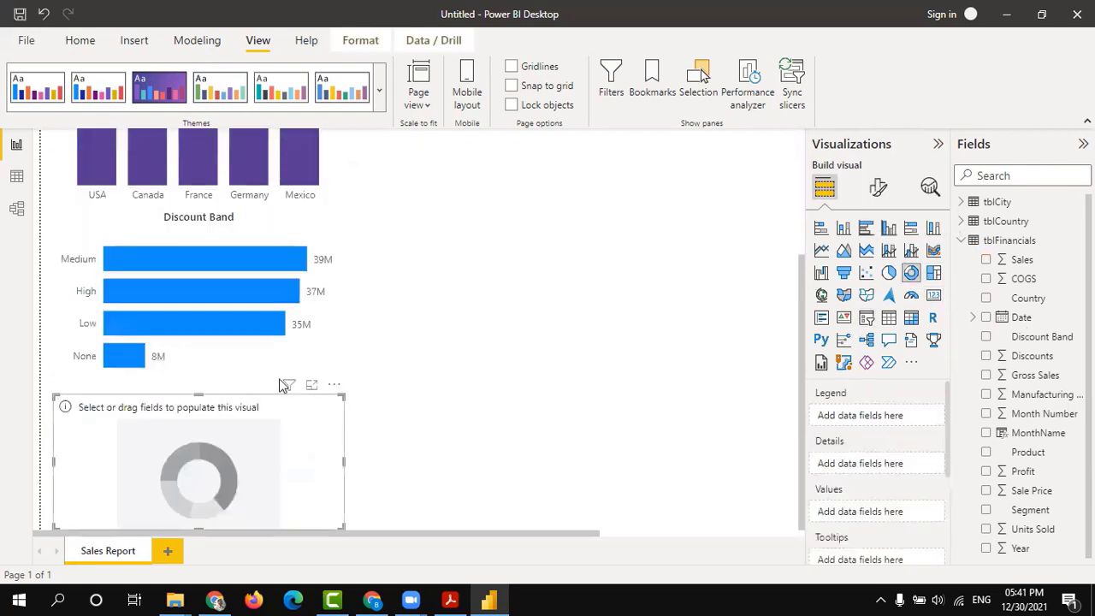
pyautogui.moveTo(280, 385); pyautogui.dragTo(647, 156)
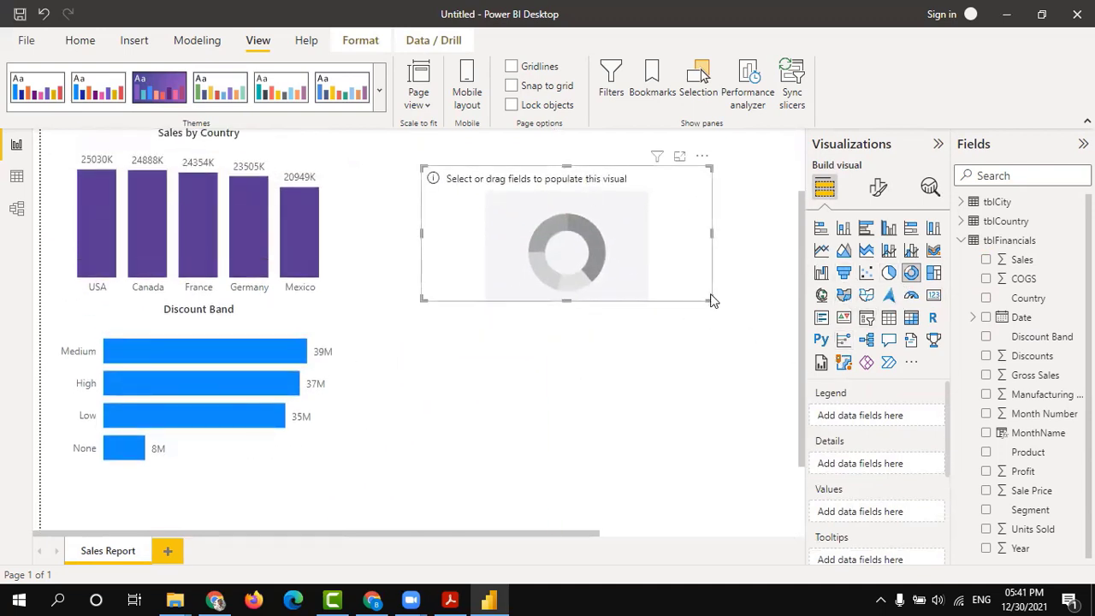
pyautogui.scroll(2, 712, 300)
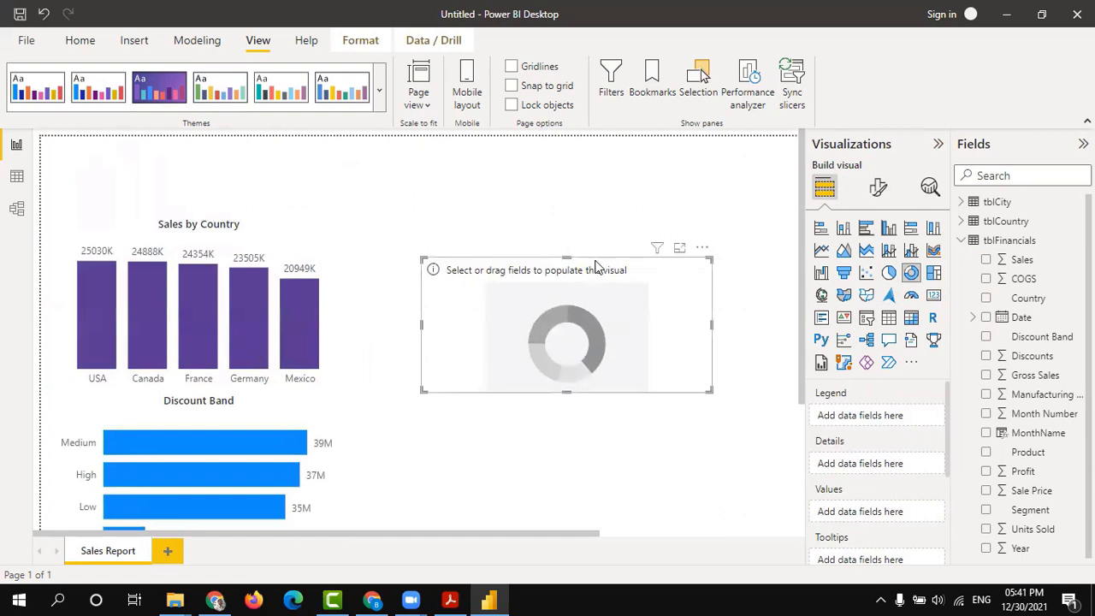
pyautogui.moveTo(596, 268); pyautogui.dragTo(599, 230)
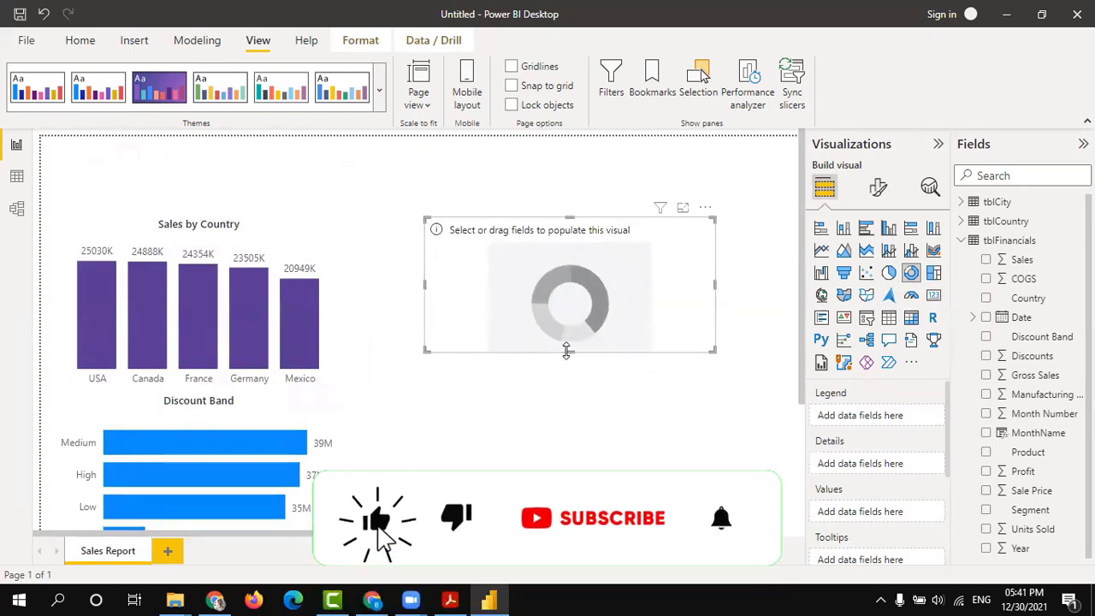
# - Make the empty donut chart slightly taller and plot Manufacturing Price by Segment in it
pyautogui.moveTo(565, 351); pyautogui.dragTo(570, 381)
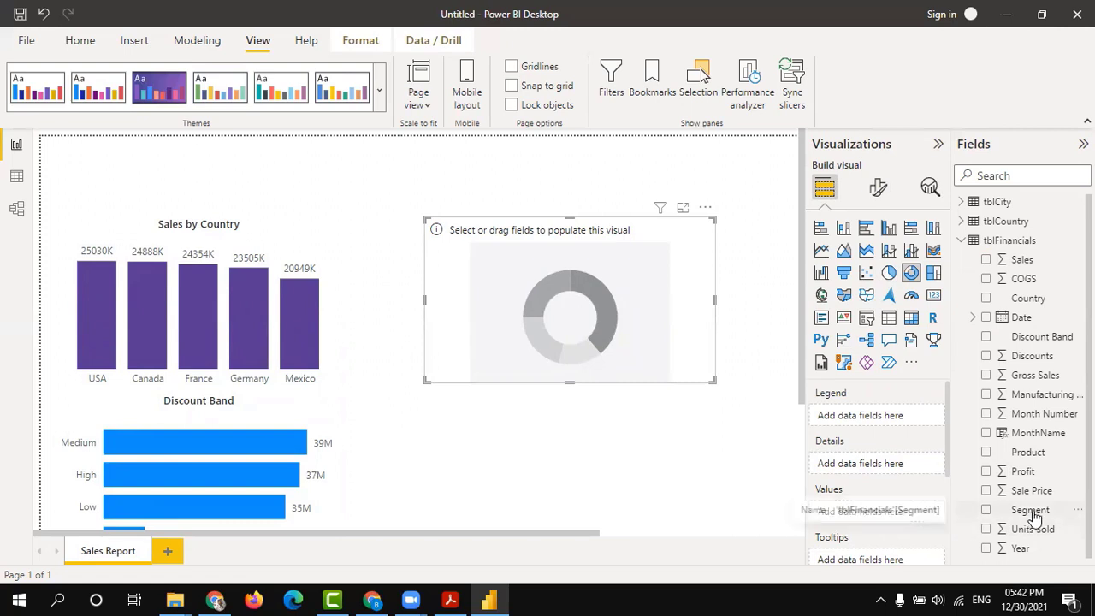
pyautogui.moveTo(1035, 515); pyautogui.dragTo(972, 505)
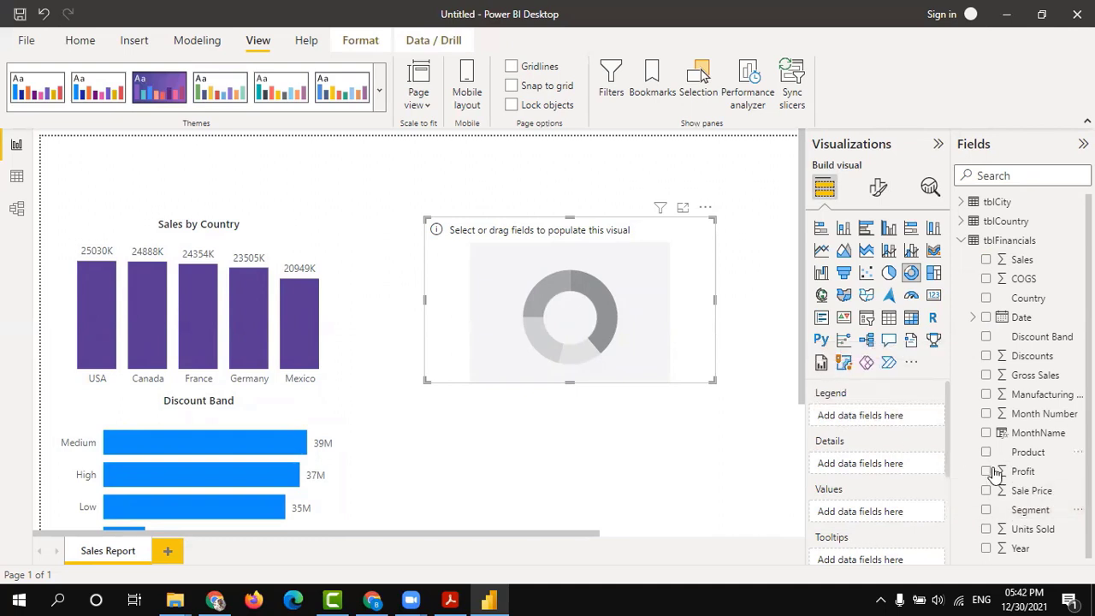
pyautogui.click(985, 510)
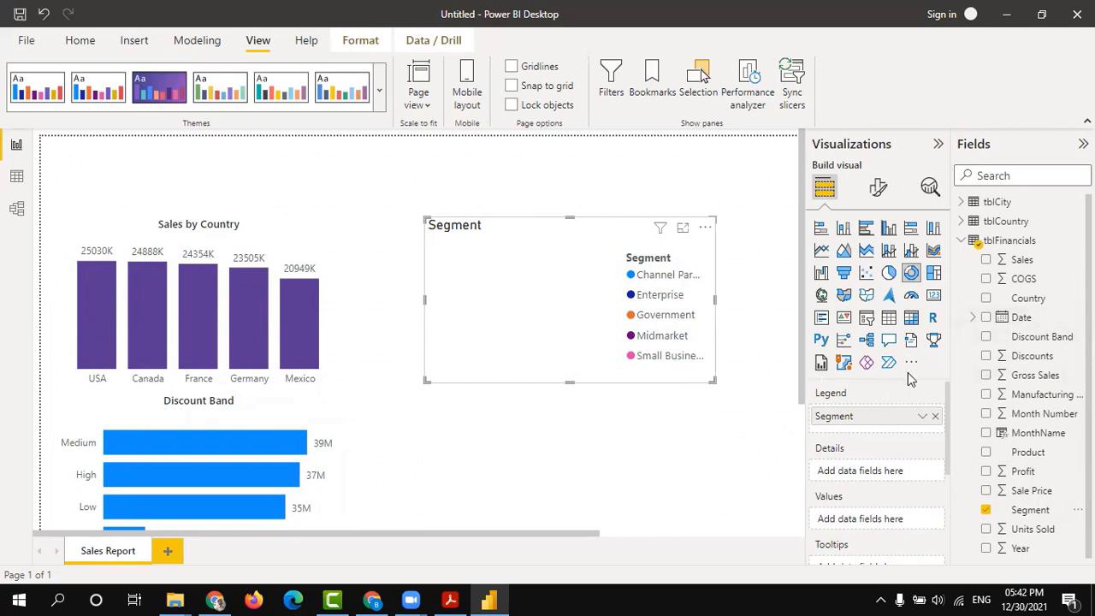
pyautogui.moveTo(949, 379); pyautogui.dragTo(903, 380)
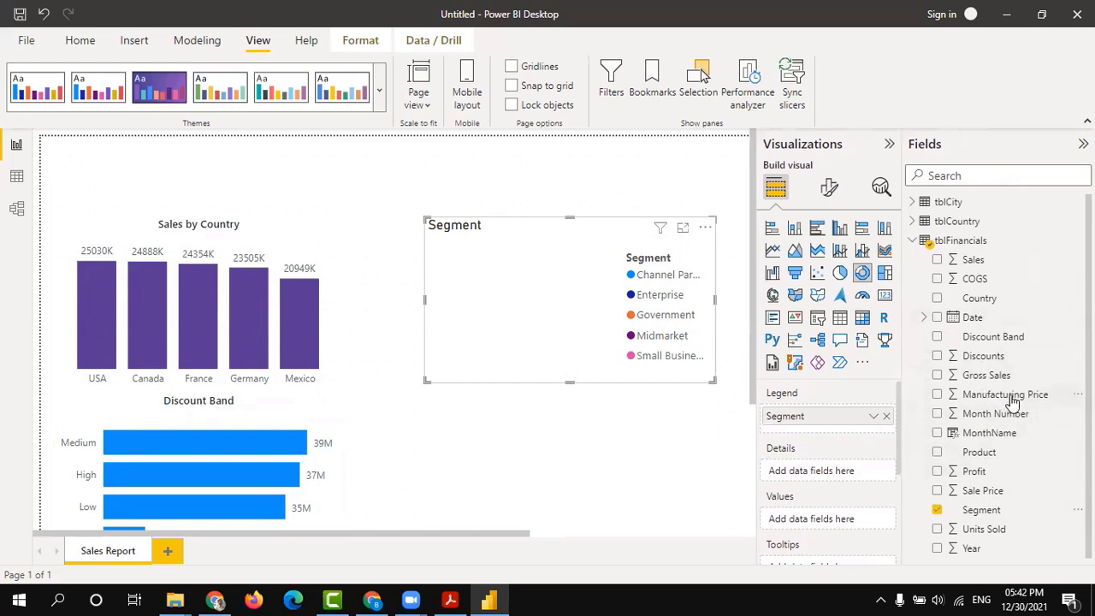
pyautogui.click(937, 395)
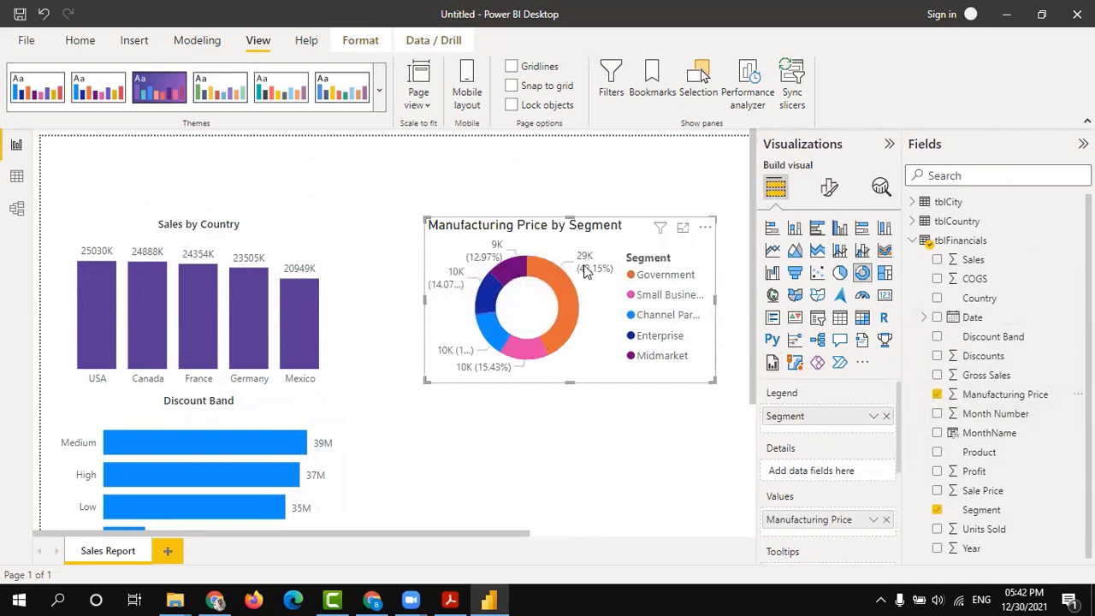
pyautogui.moveTo(572, 301)
# - Place the donut chart's legend at Bottom center and turn off the legend title
pyautogui.click(830, 188)
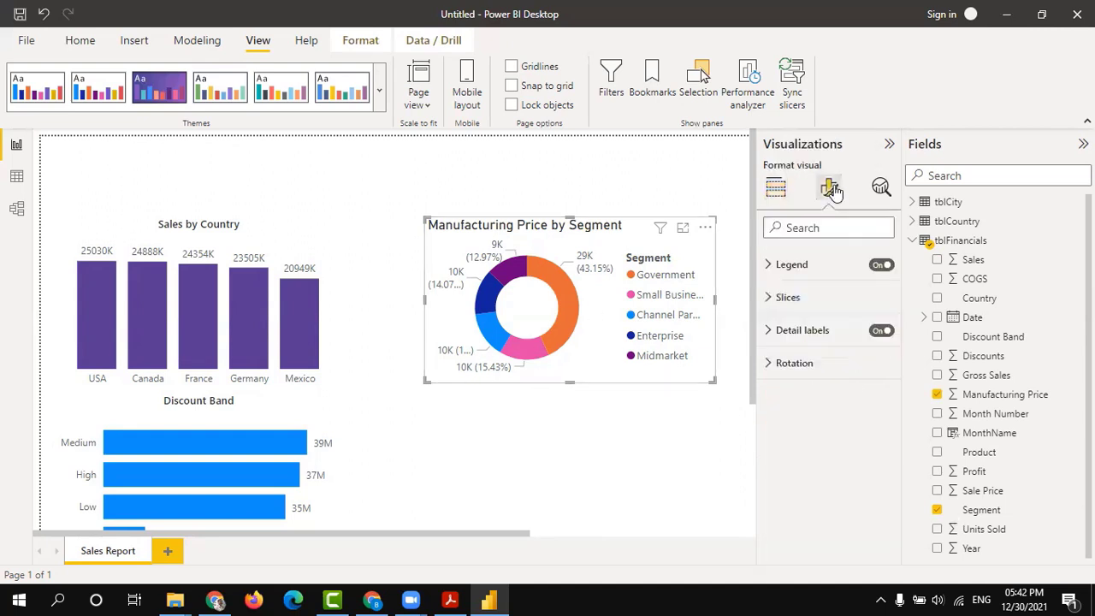
pyautogui.click(816, 299)
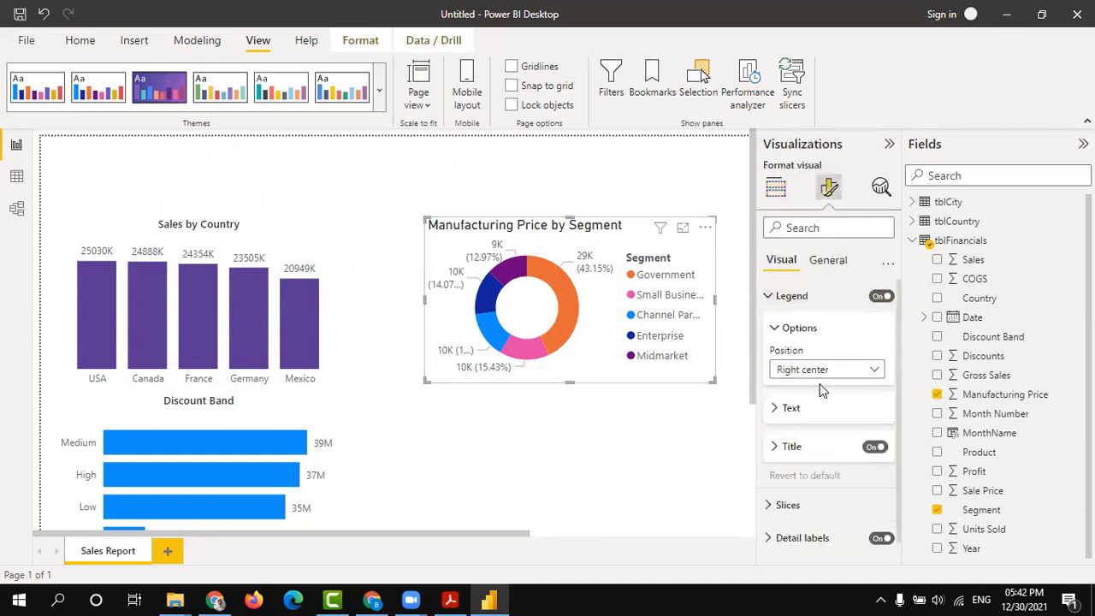
pyautogui.click(792, 373)
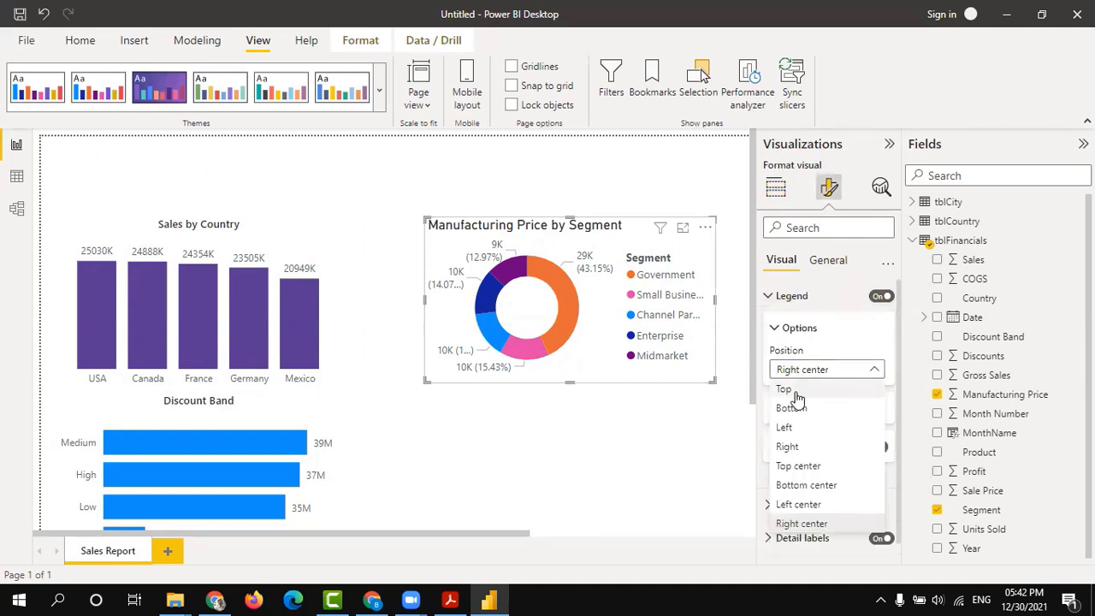
pyautogui.click(795, 485)
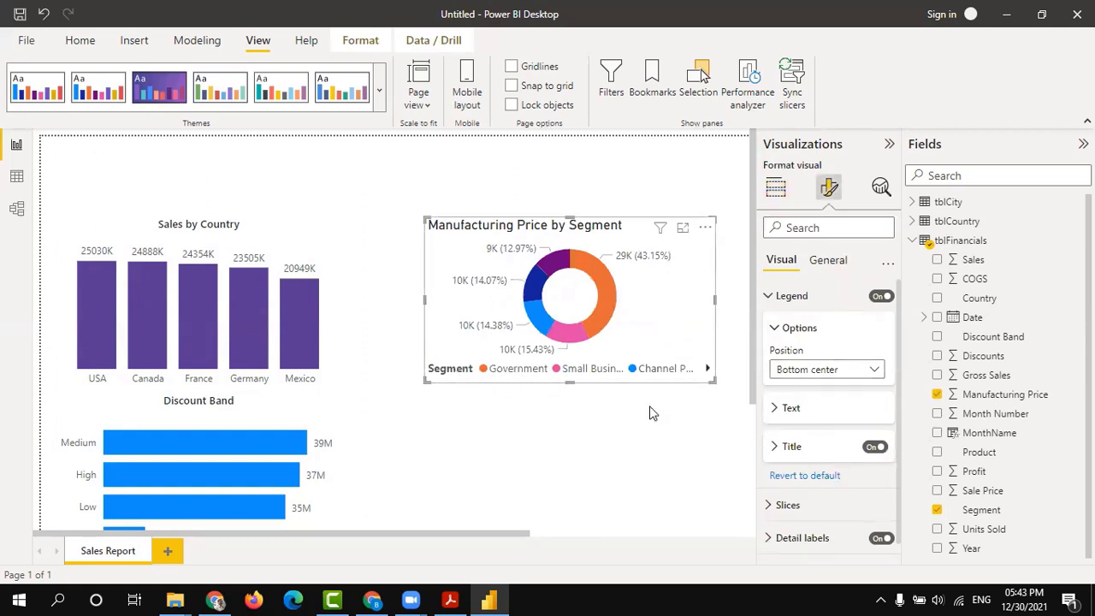
pyautogui.click(874, 447)
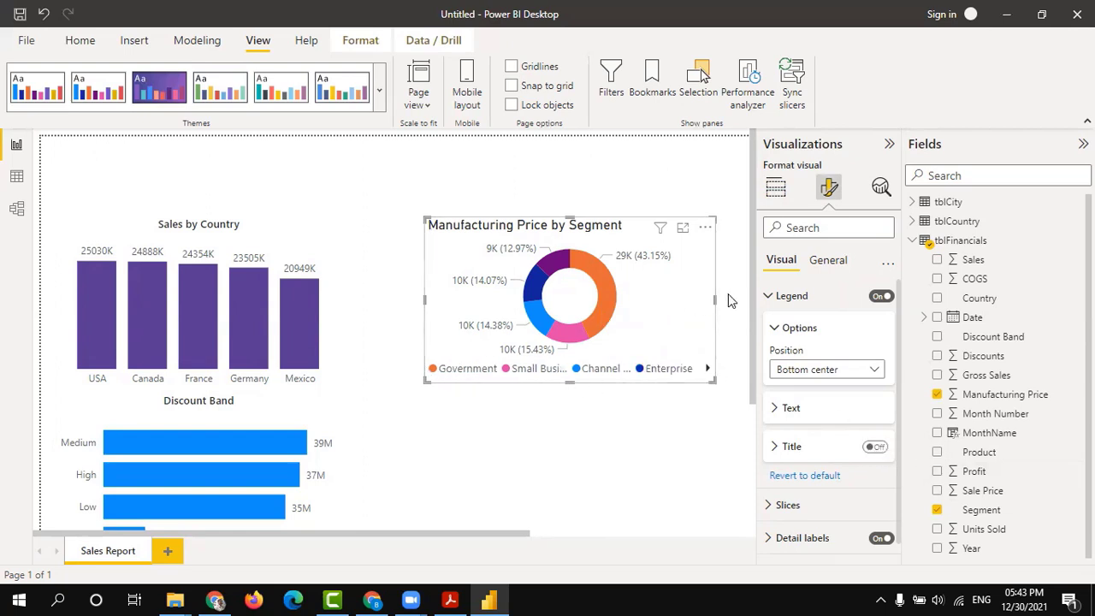
# - Fit the report page to the view, then enlarge the donut chart and place it near the page's right edge
pyautogui.hscroll(3, 736, 304)
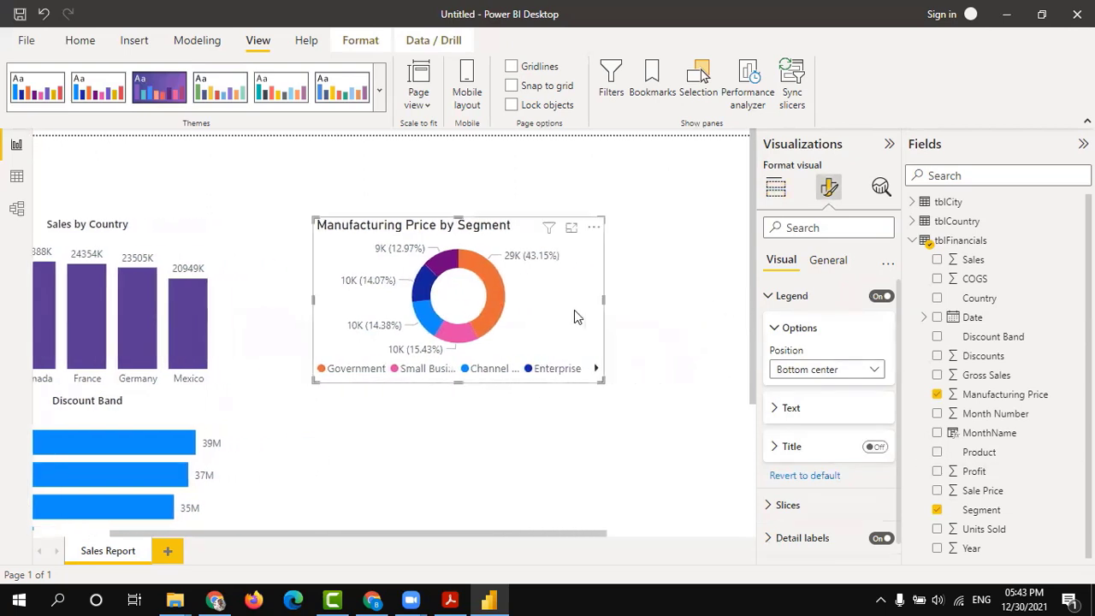
pyautogui.click(416, 101)
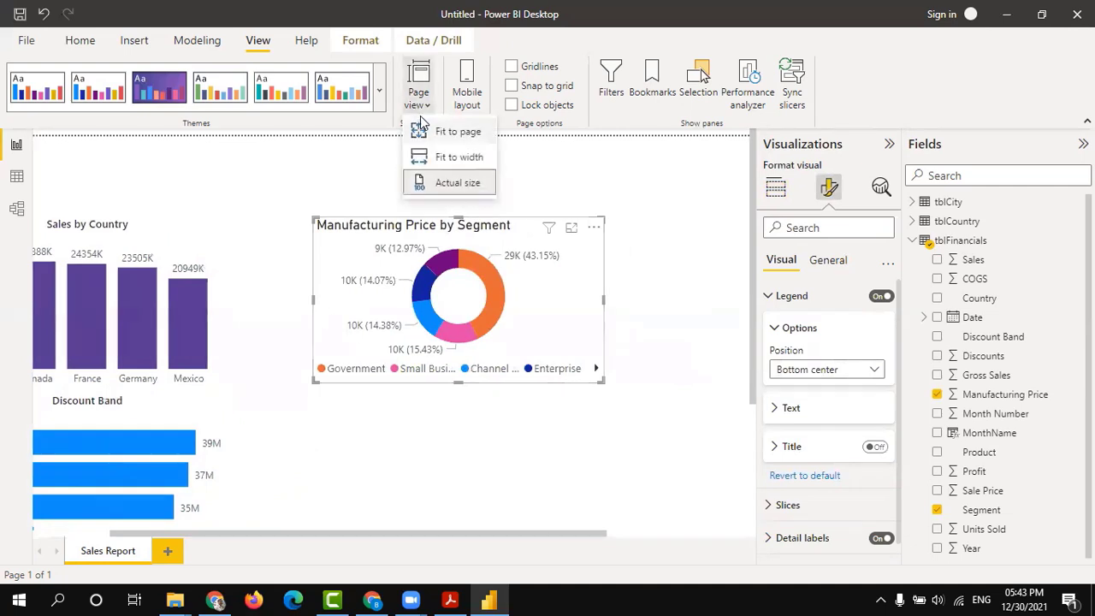
pyautogui.click(452, 134)
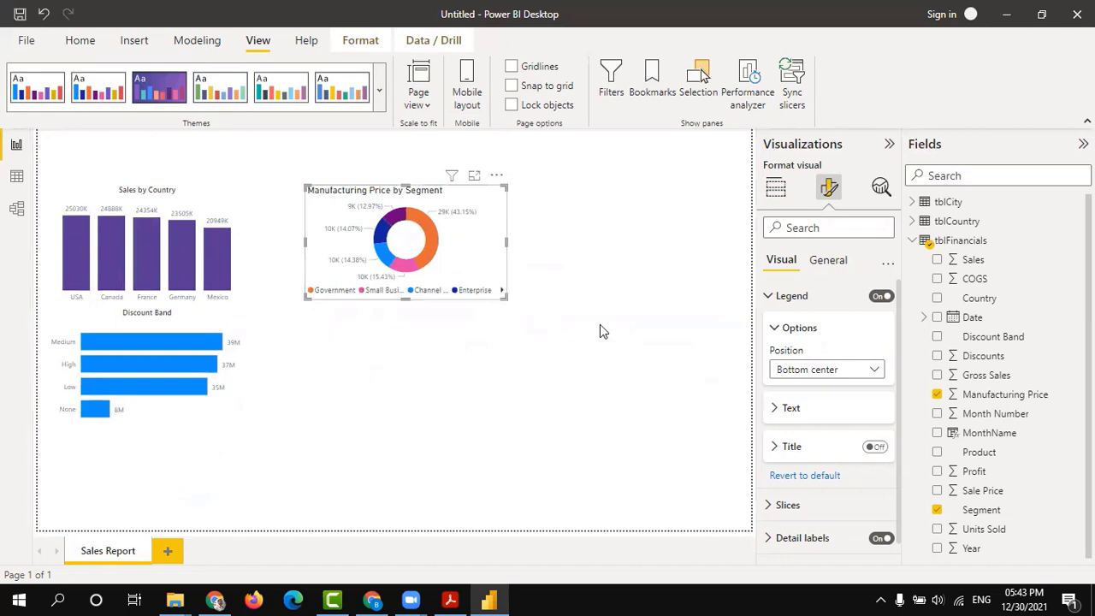
pyautogui.moveTo(599, 331); pyautogui.dragTo(604, 369)
pyautogui.moveTo(547, 200); pyautogui.dragTo(640, 344)
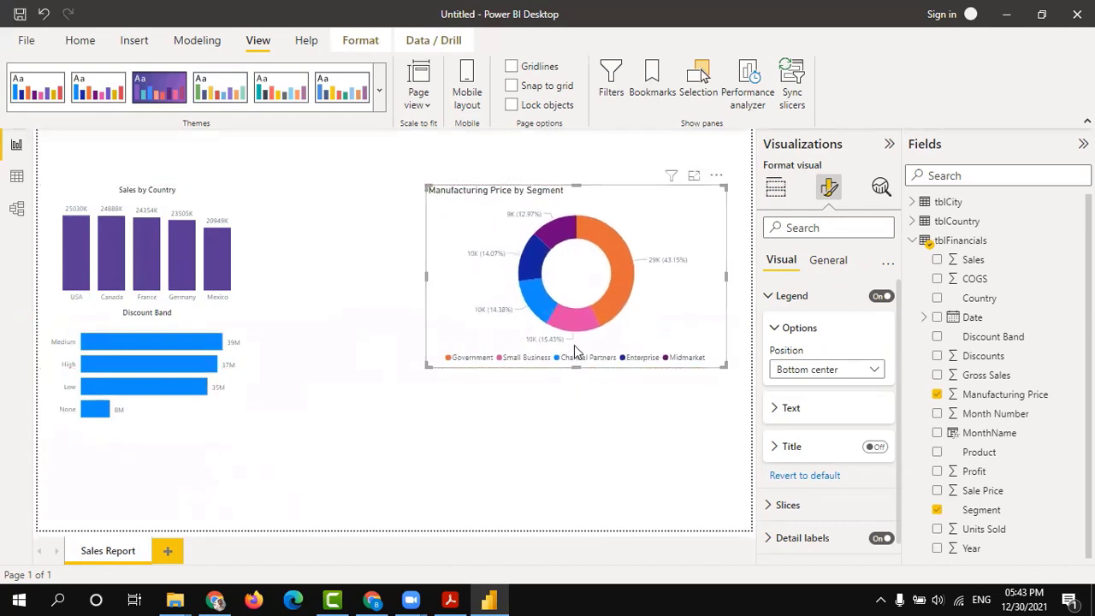
pyautogui.moveTo(575, 350); pyautogui.dragTo(574, 342)
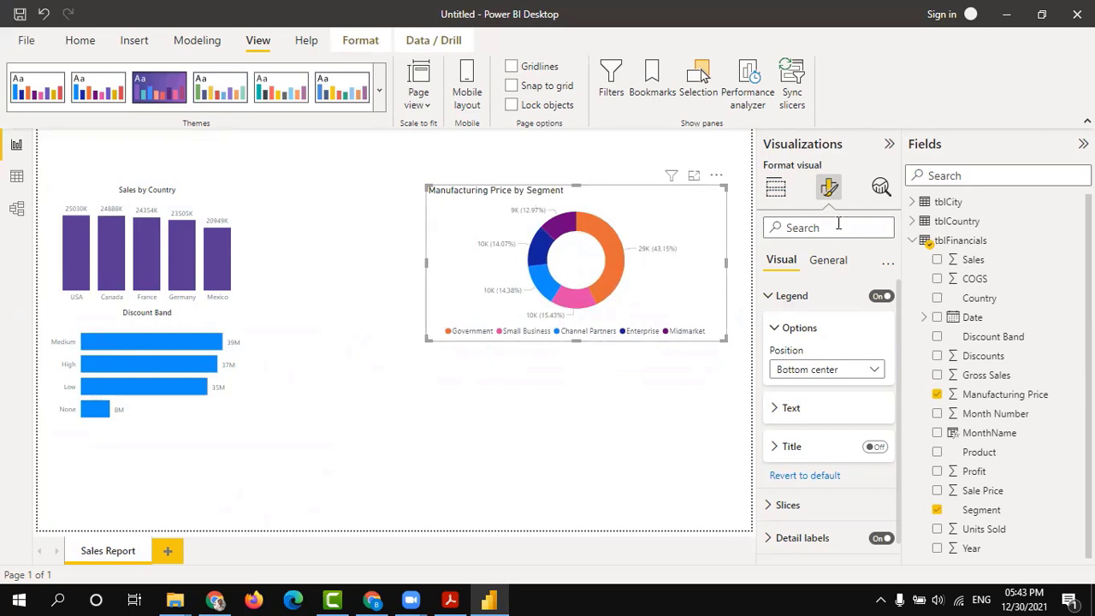
# - Set the donut chart title to Segoe UI Semibold at 10 pt and center it horizontally
pyautogui.click(823, 260)
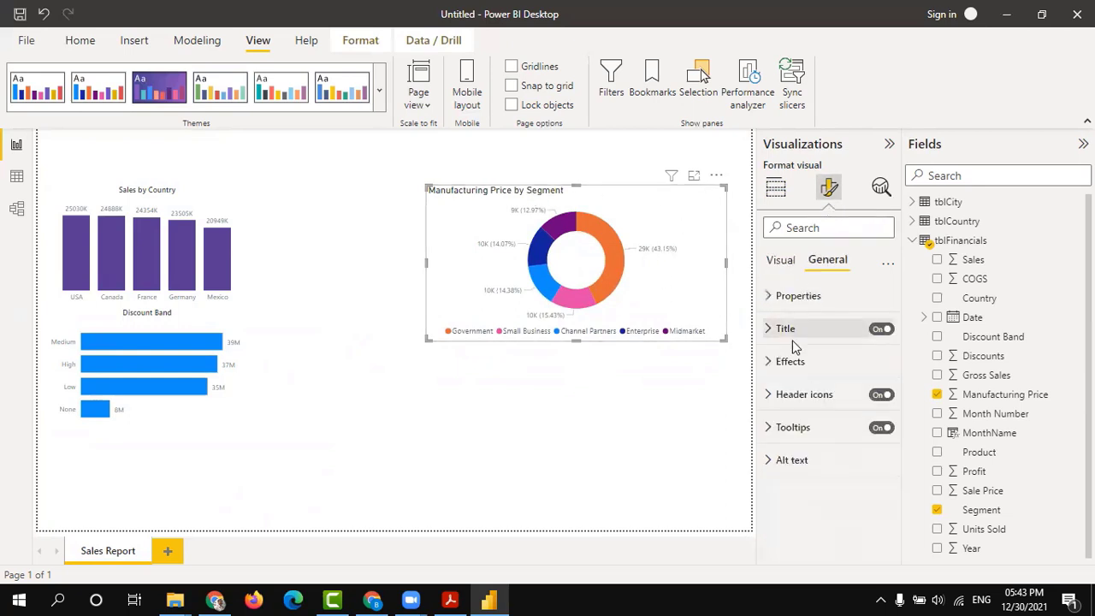
pyautogui.click(785, 328)
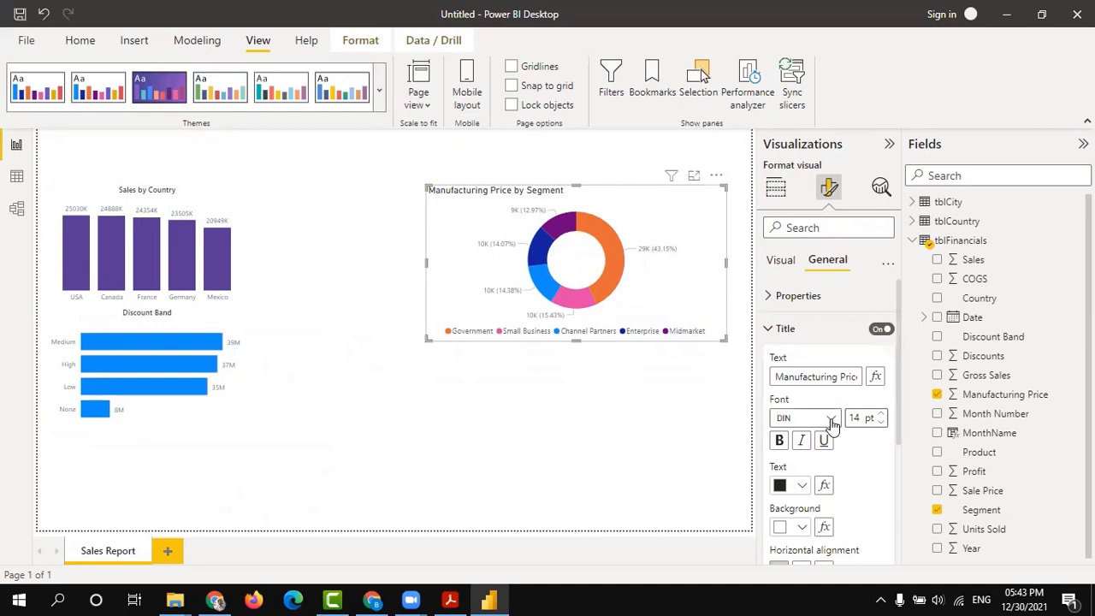
pyautogui.click(831, 420)
pyautogui.scroll(-3, 824, 357)
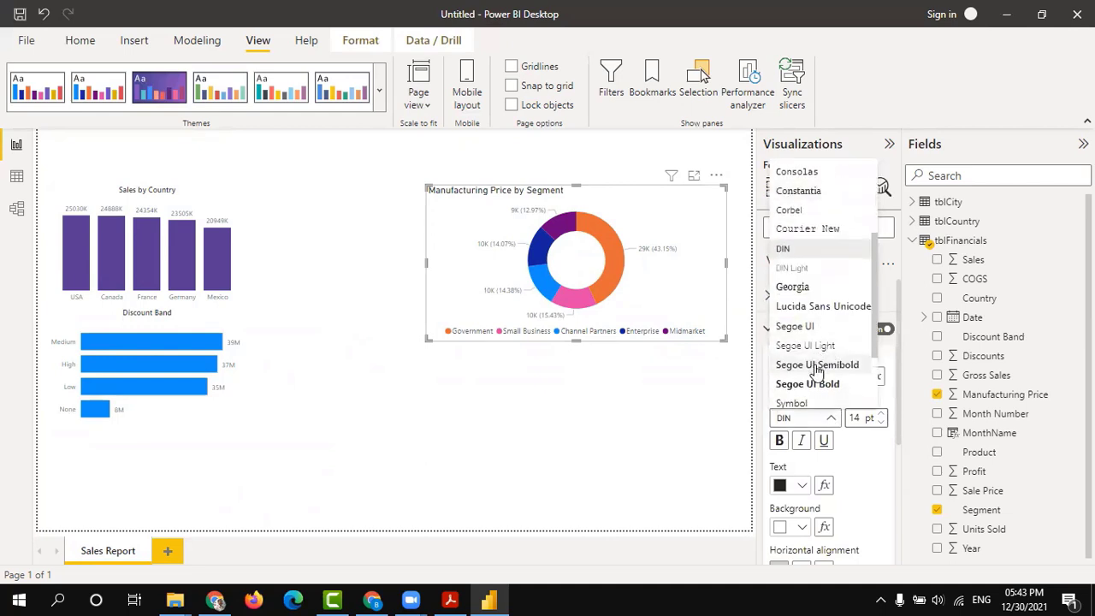
pyautogui.click(817, 365)
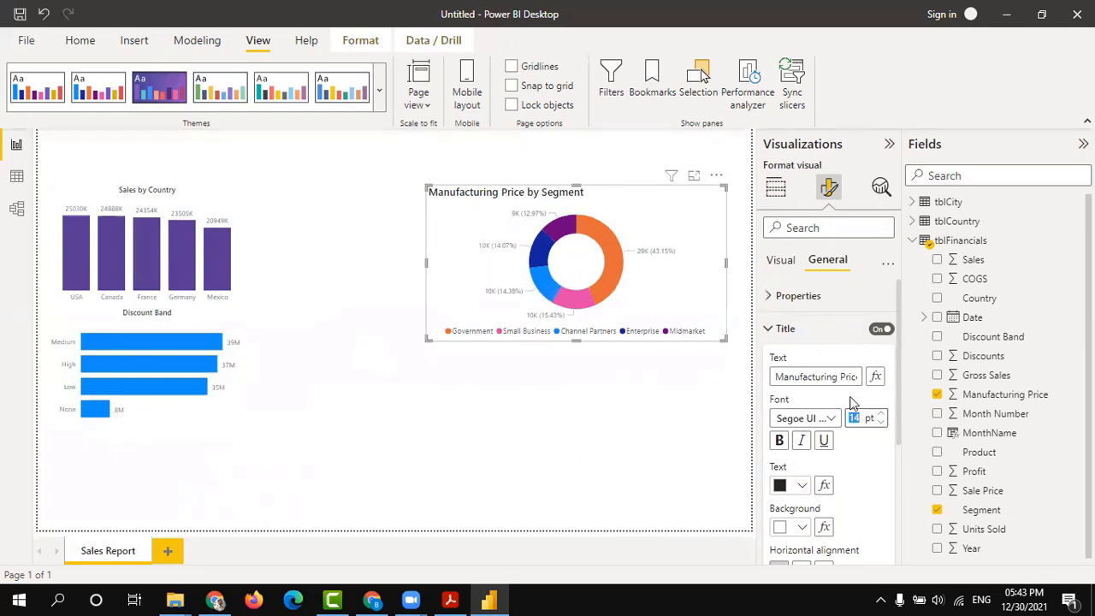
pyautogui.write('10')
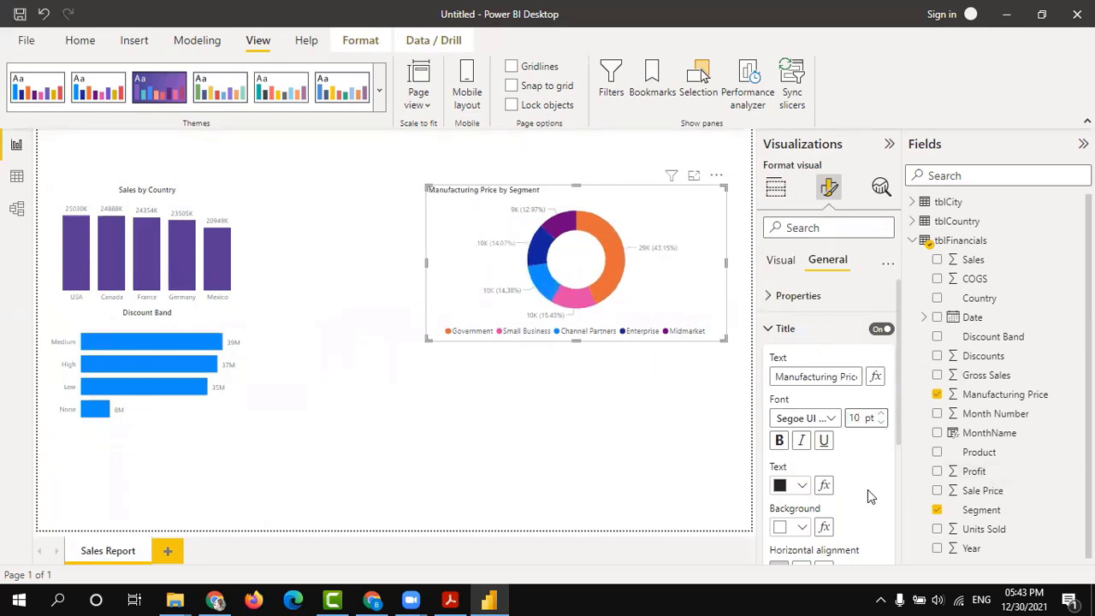
pyautogui.scroll(-2, 867, 489)
pyautogui.click(801, 485)
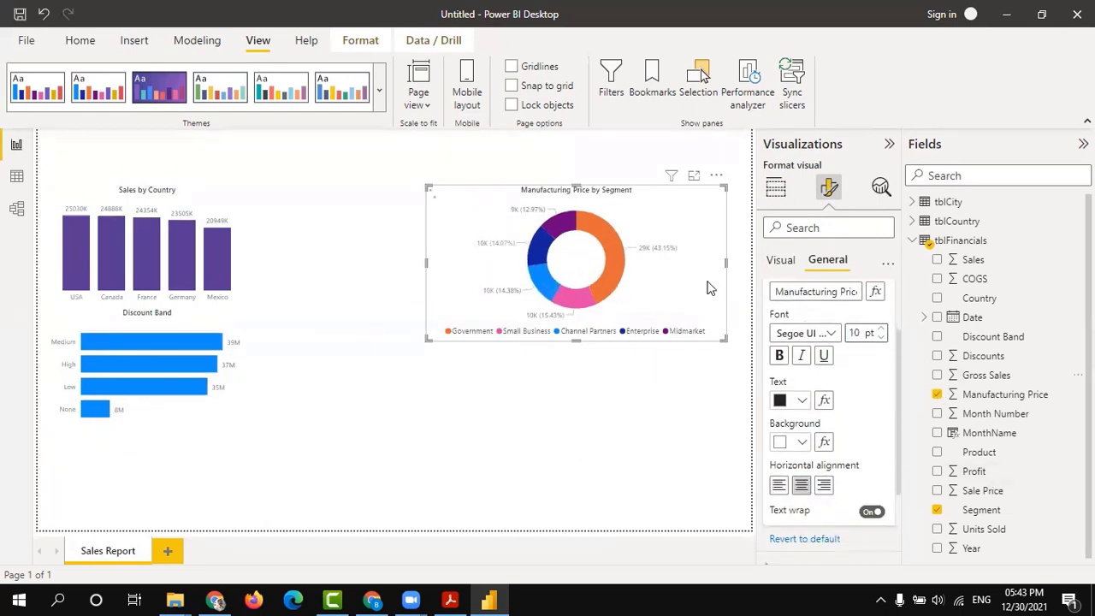
# - Widen the Sales by Country chart to nearly half the page, then move the Discount Band chart lower and match its width
pyautogui.click(240, 196)
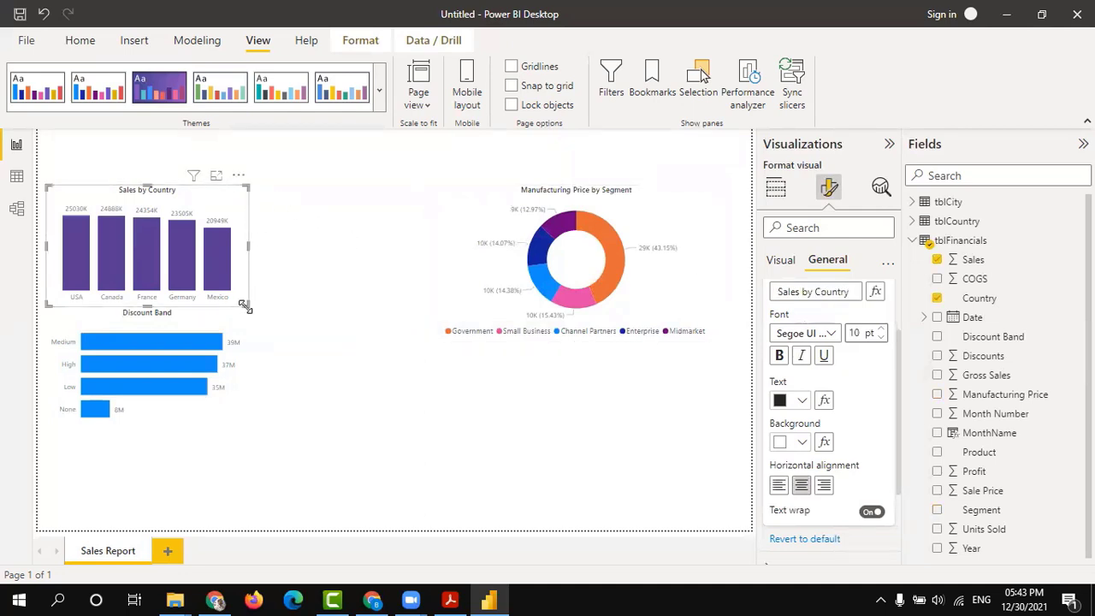
pyautogui.moveTo(325, 316); pyautogui.dragTo(376, 320)
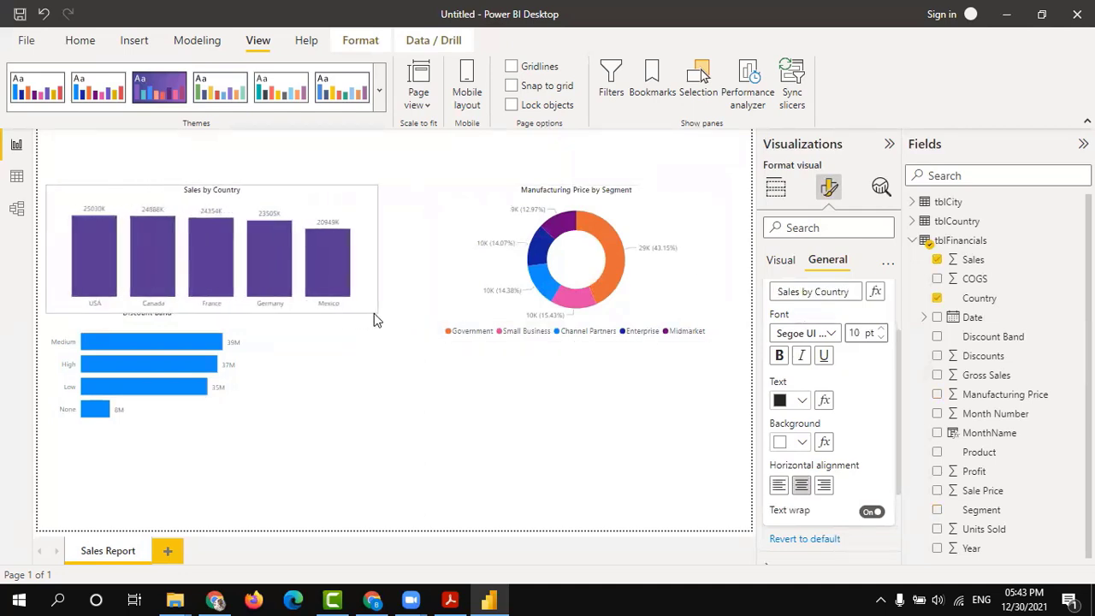
pyautogui.moveTo(220, 392); pyautogui.dragTo(255, 484)
pyautogui.moveTo(329, 524); pyautogui.dragTo(373, 462)
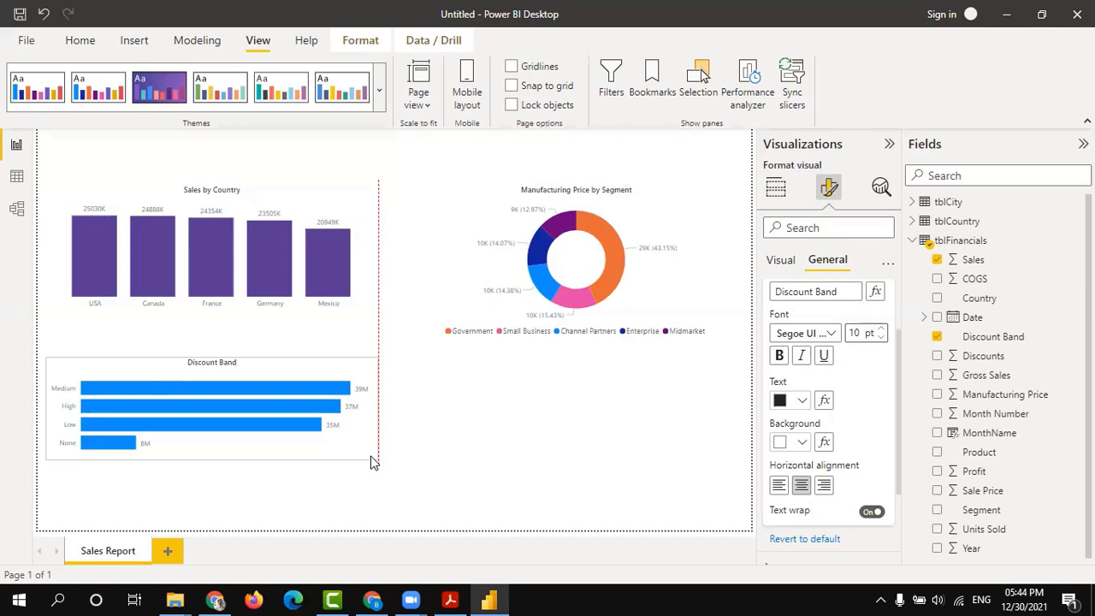
pyautogui.moveTo(374, 463); pyautogui.dragTo(376, 460)
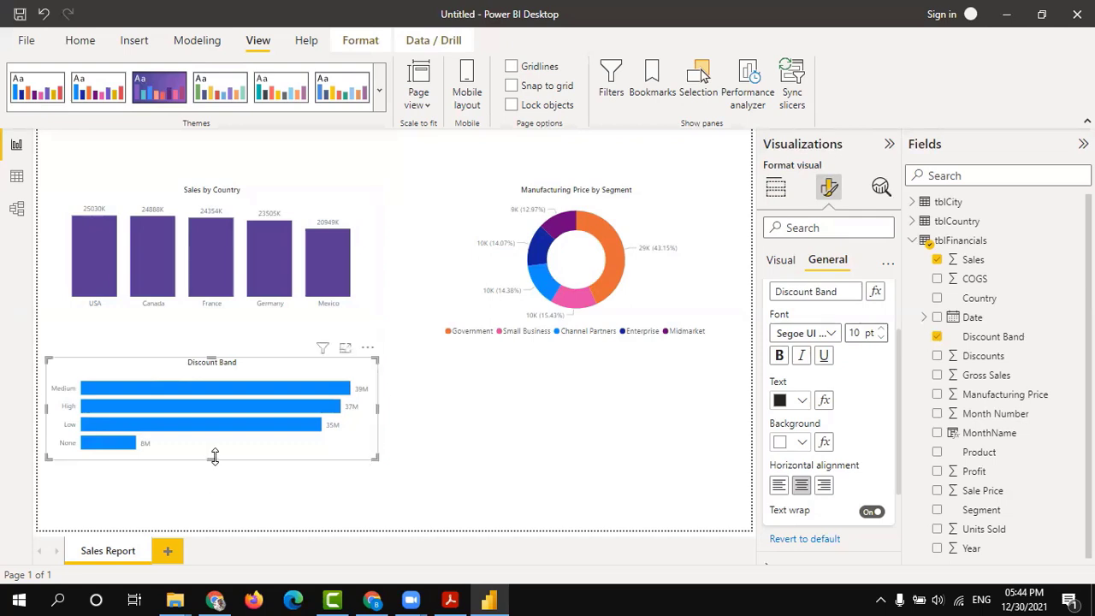
# - Stretch the Discount Band chart down to near the page's lower edge, keeping its left edge aligned with Sales by Country
pyautogui.moveTo(214, 463); pyautogui.dragTo(215, 517)
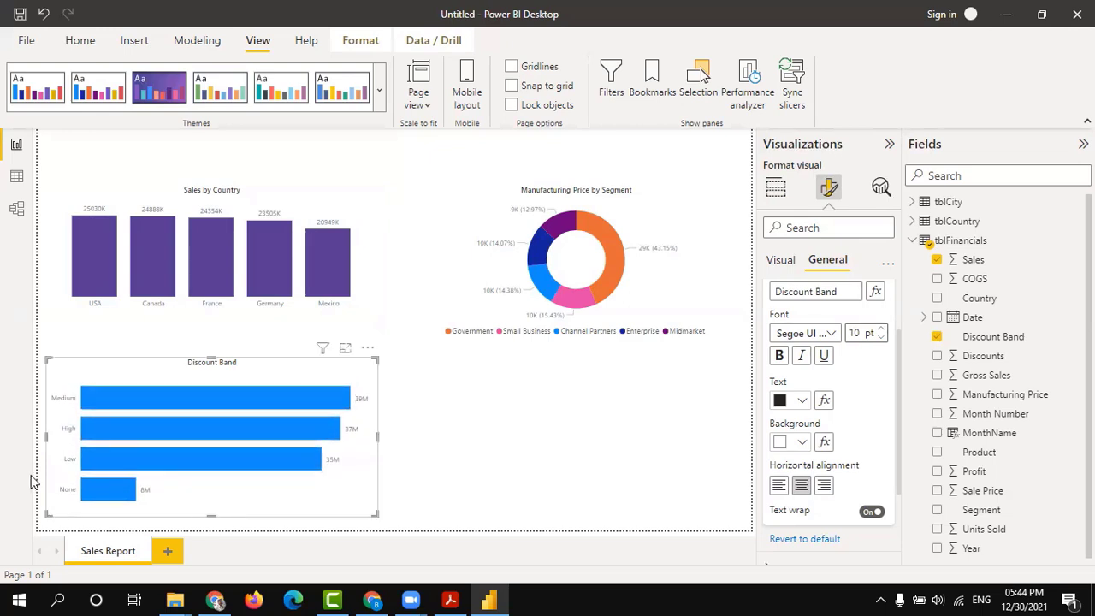
pyautogui.moveTo(48, 442)
pyautogui.mouseDown()
pyautogui.moveTo(60, 444)
pyautogui.moveTo(48, 439)
pyautogui.mouseUp()
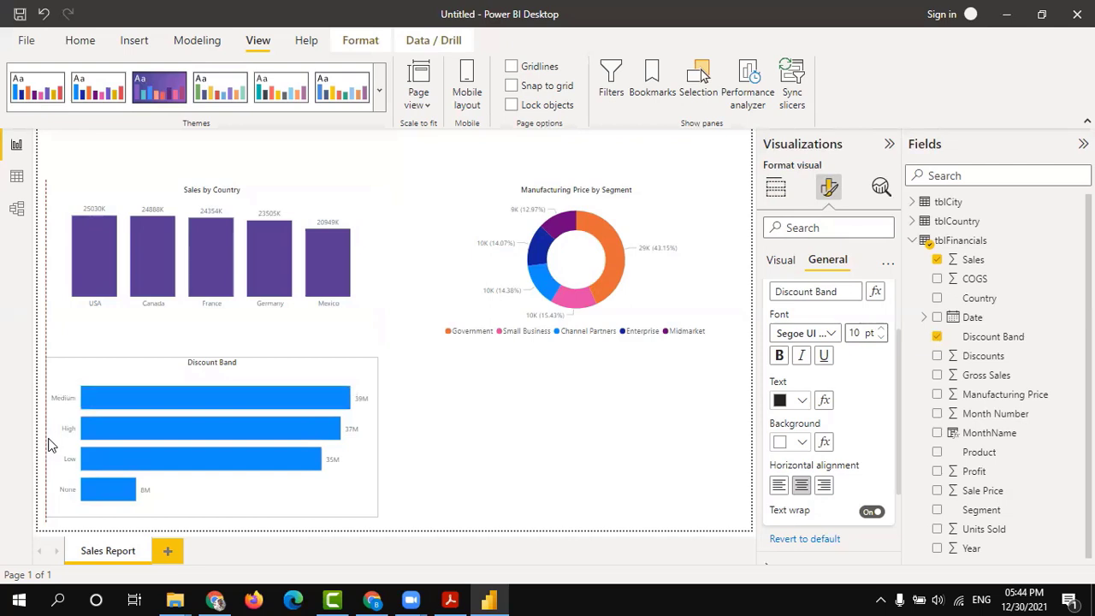
pyautogui.moveTo(49, 444); pyautogui.dragTo(49, 443)
# - Add an empty line chart below the donut chart and extend its left edge to about the middle of the page
pyautogui.click(527, 392)
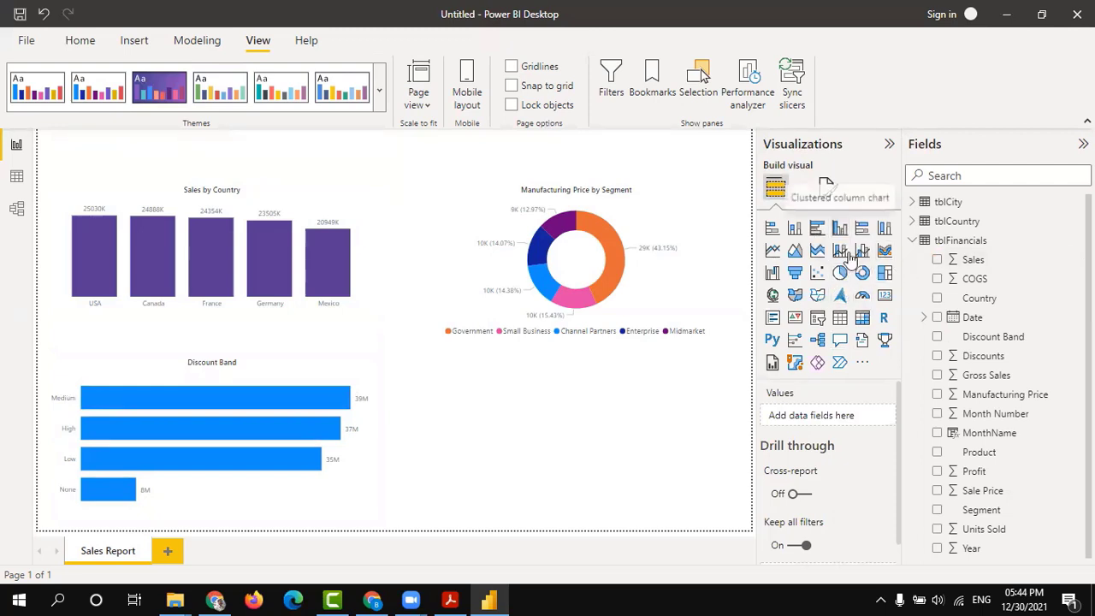
pyautogui.click(772, 251)
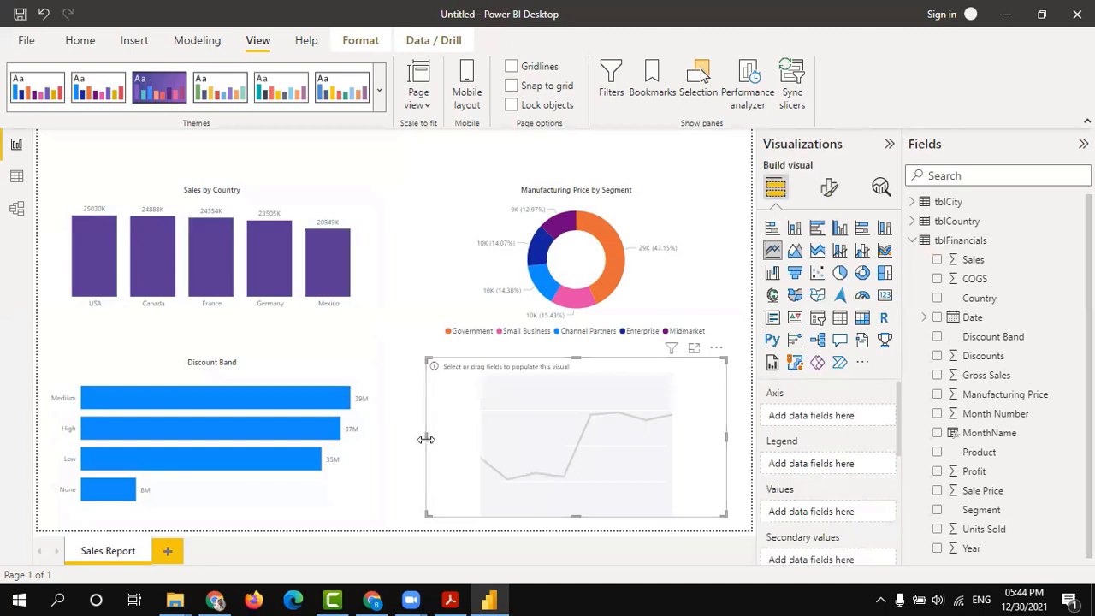
pyautogui.moveTo(426, 439); pyautogui.dragTo(396, 443)
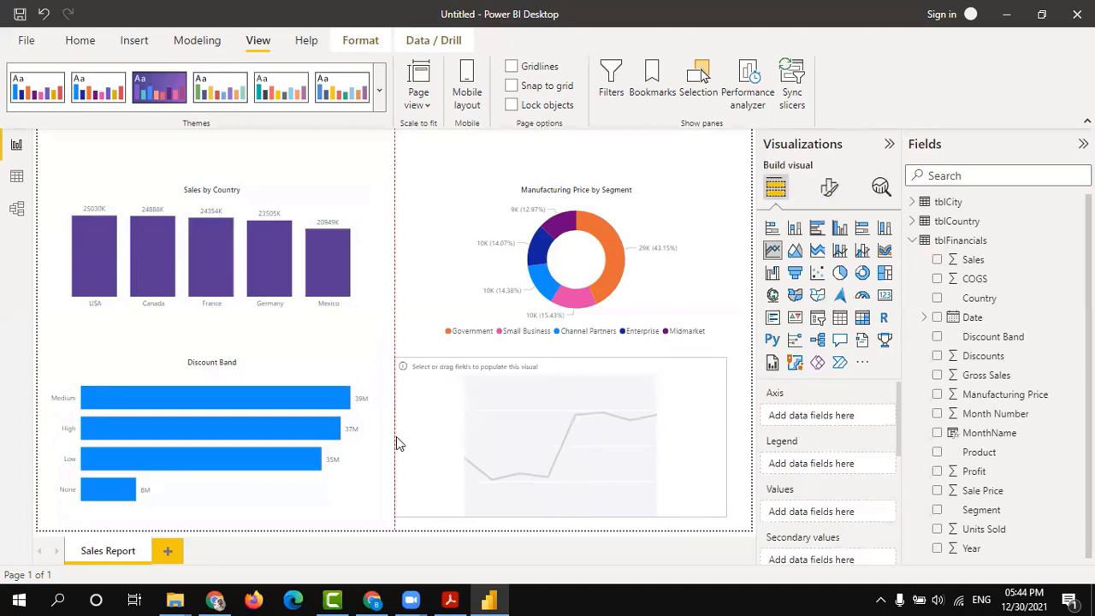
# - Extend the donut chart's left edge to line up with the line chart below it
pyautogui.click(419, 270)
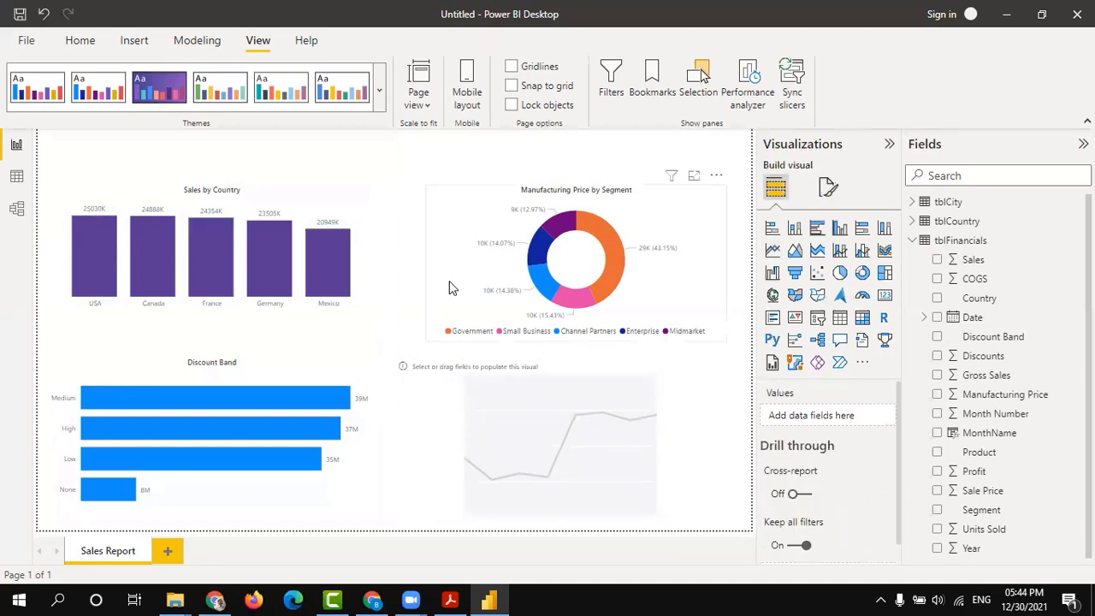
pyautogui.click(447, 285)
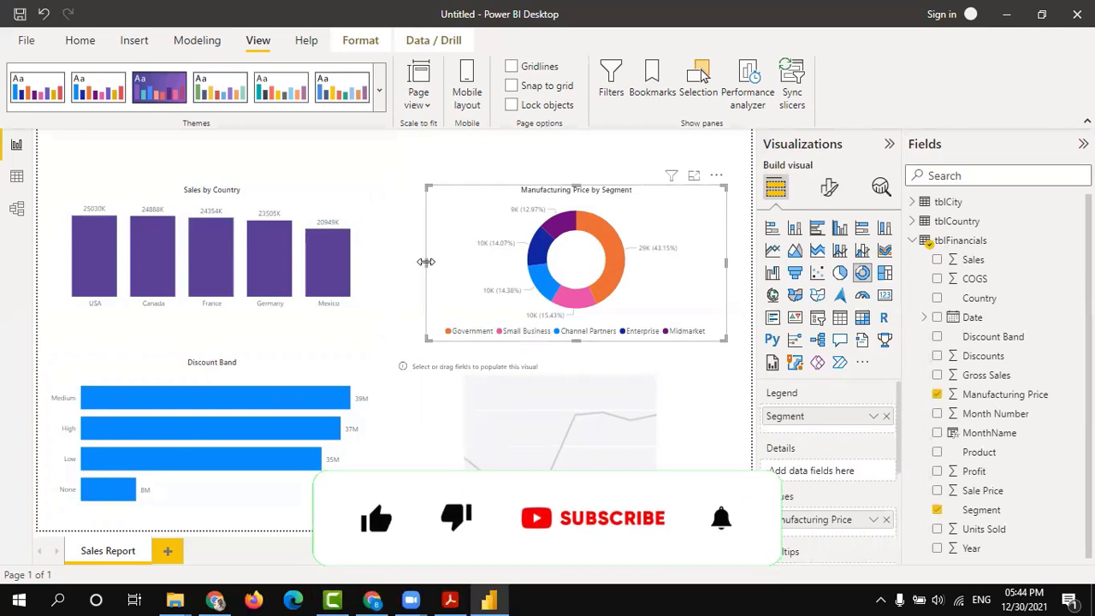
pyautogui.moveTo(428, 263); pyautogui.dragTo(396, 269)
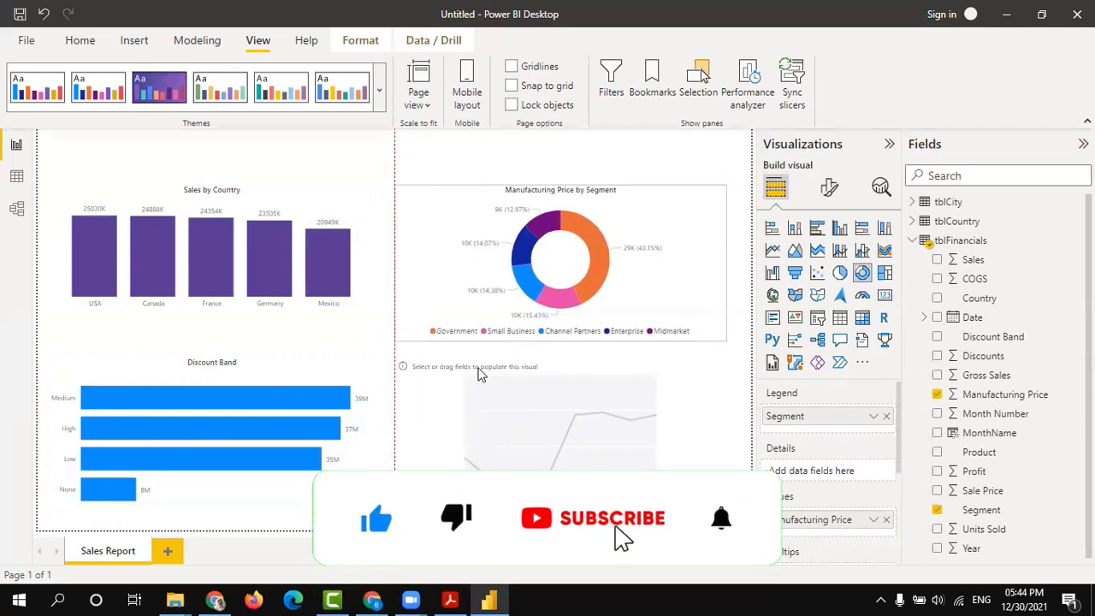
# - Populate the empty line chart with Date as plain dates on the axis and Discounts as the values
pyautogui.click(605, 449)
pyautogui.moveTo(729, 435)
pyautogui.mouseDown()
pyautogui.moveTo(706, 442)
pyautogui.moveTo(723, 440)
pyautogui.mouseUp()
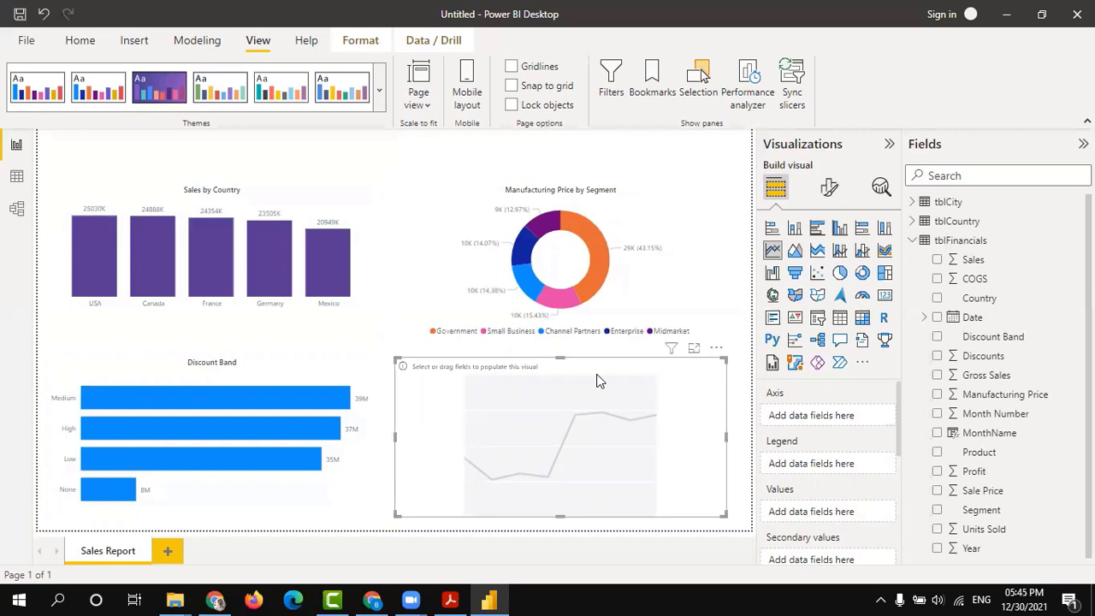
pyautogui.click(938, 318)
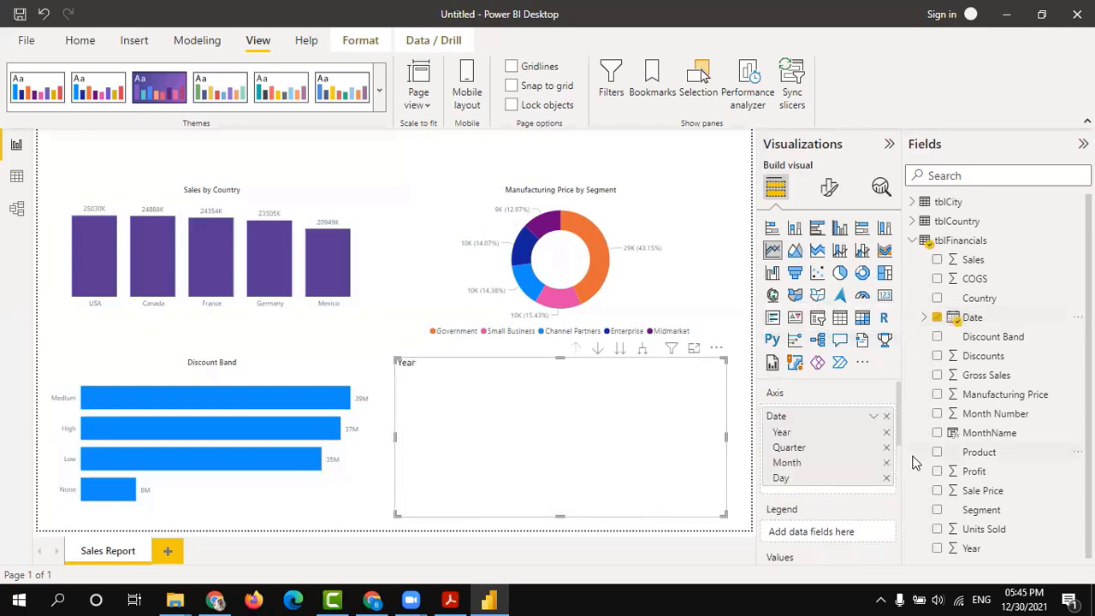
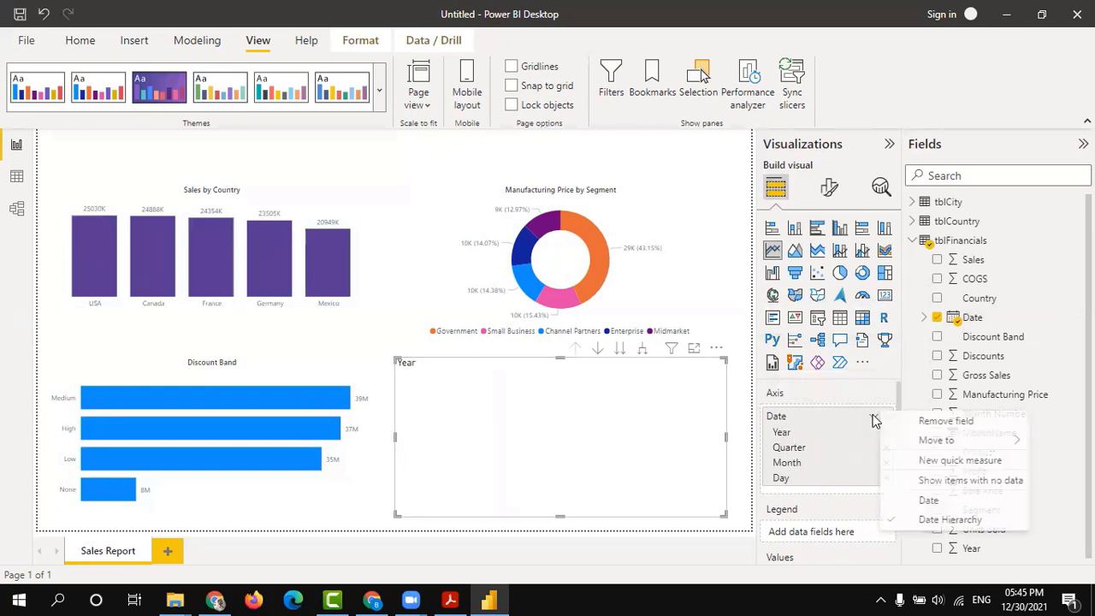
pyautogui.click(873, 416)
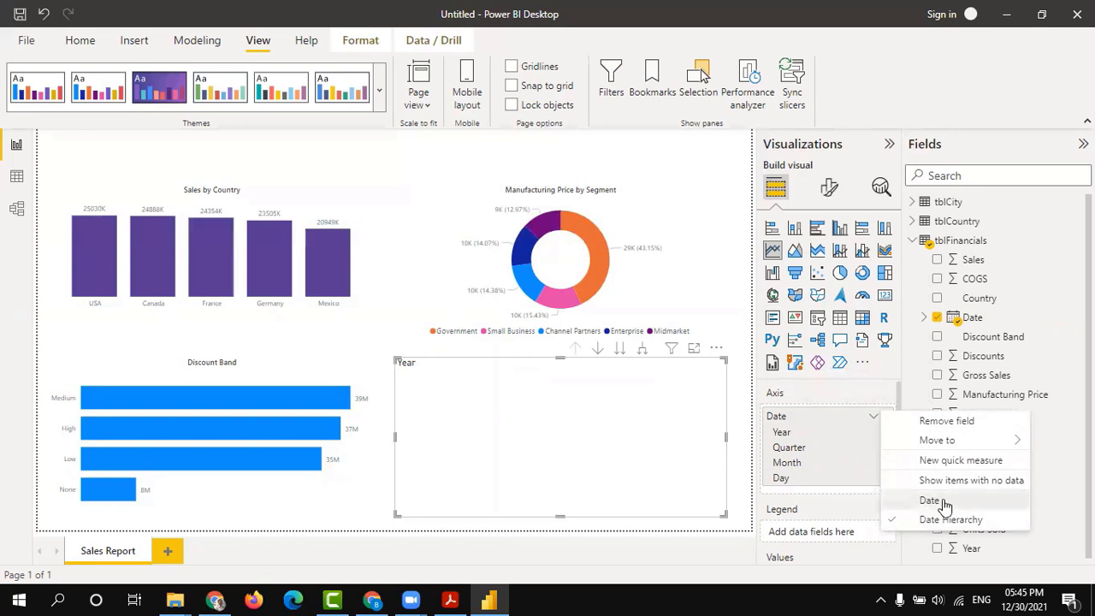
pyautogui.click(930, 500)
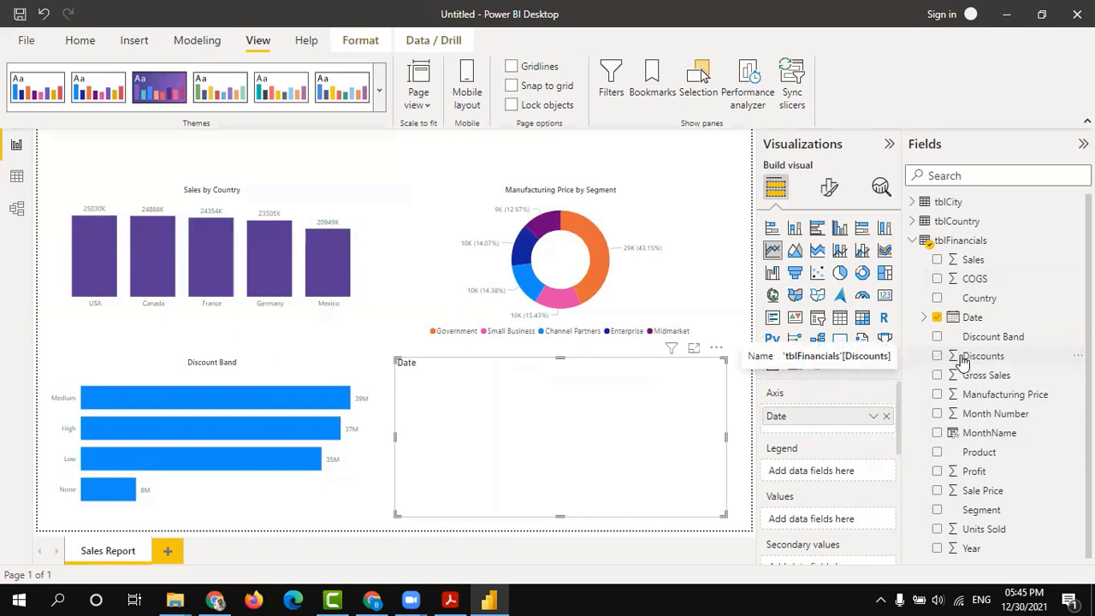
pyautogui.moveTo(962, 363); pyautogui.dragTo(818, 519)
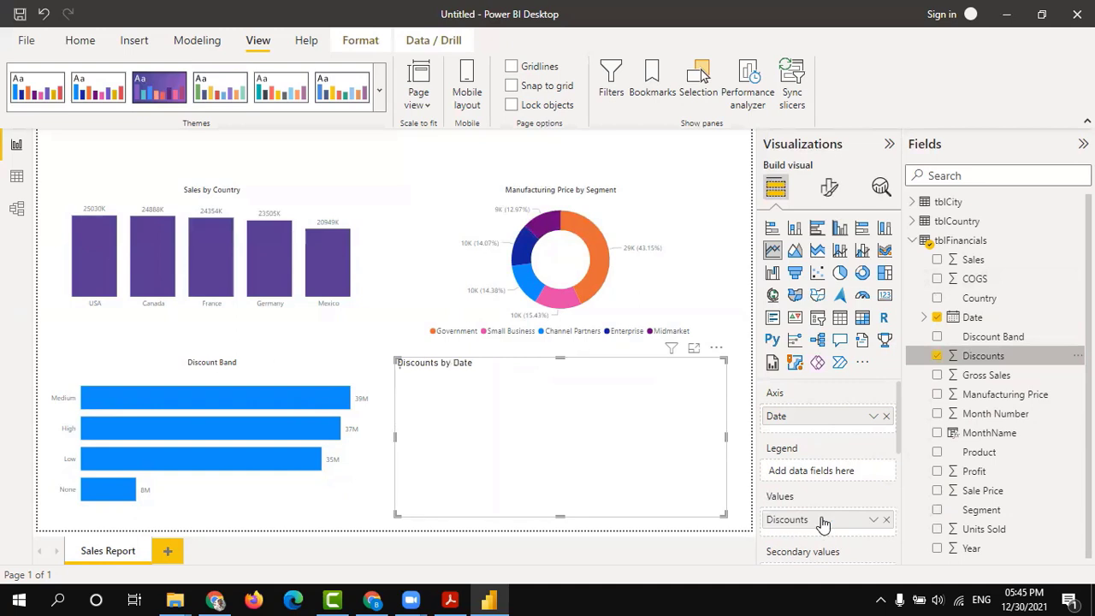
# - Switch the line chart's axis to Date Hierarchy and take it down through Quarter to the Month level
pyautogui.click(873, 416)
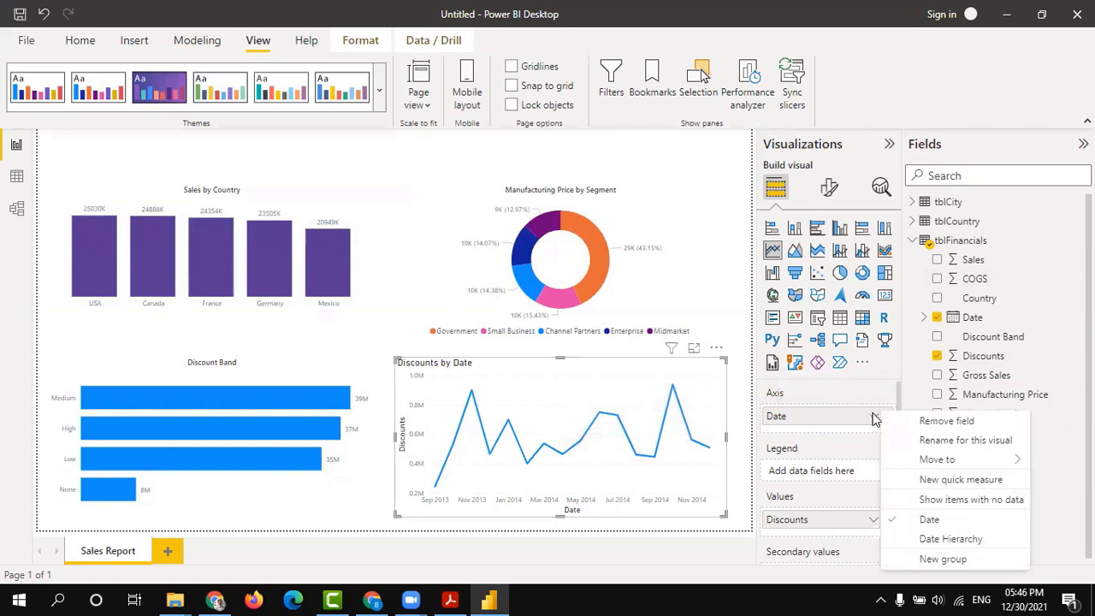
pyautogui.click(935, 539)
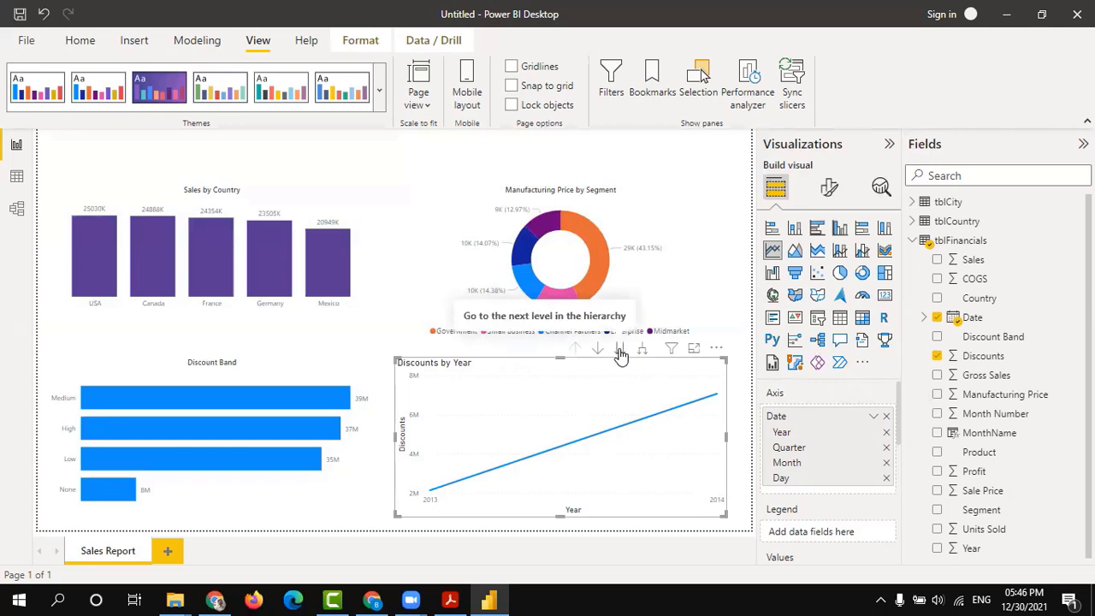
pyautogui.moveTo(621, 354); pyautogui.dragTo(619, 432)
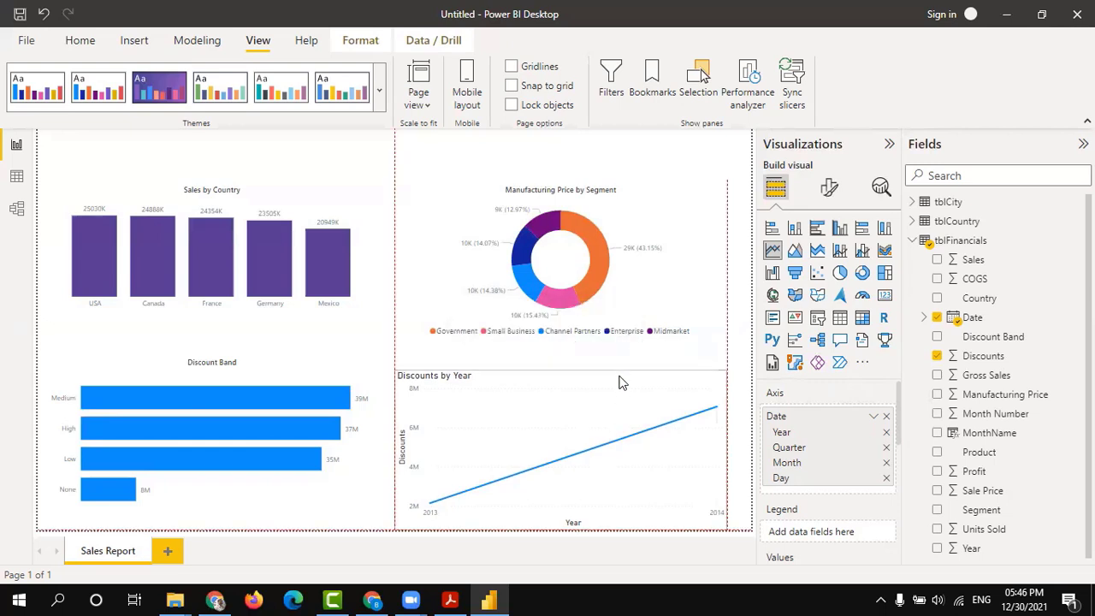
pyautogui.moveTo(621, 365); pyautogui.dragTo(618, 356)
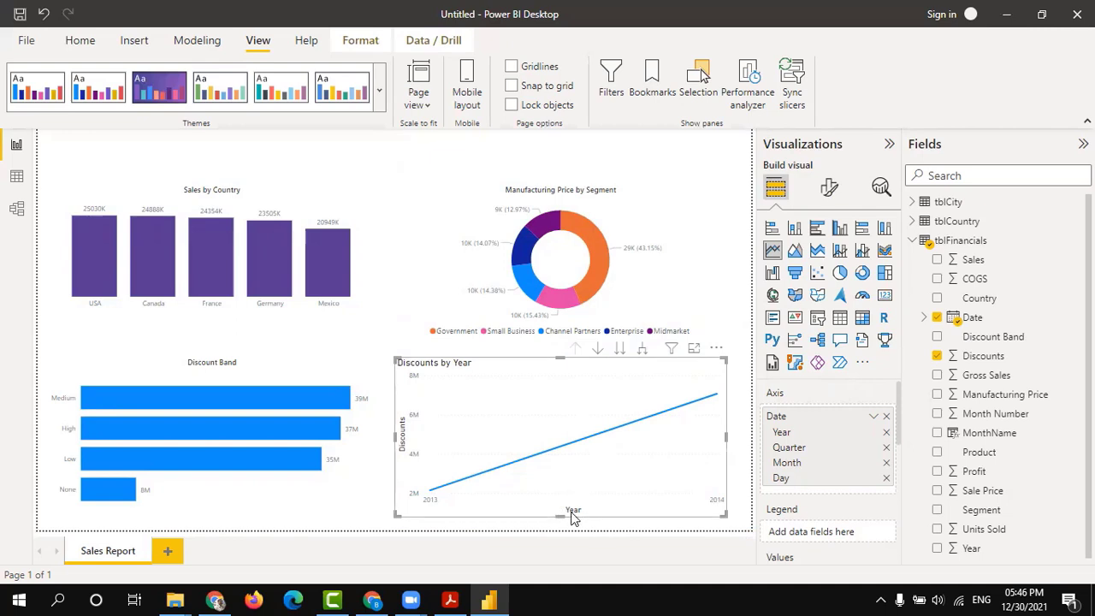
pyautogui.click(621, 350)
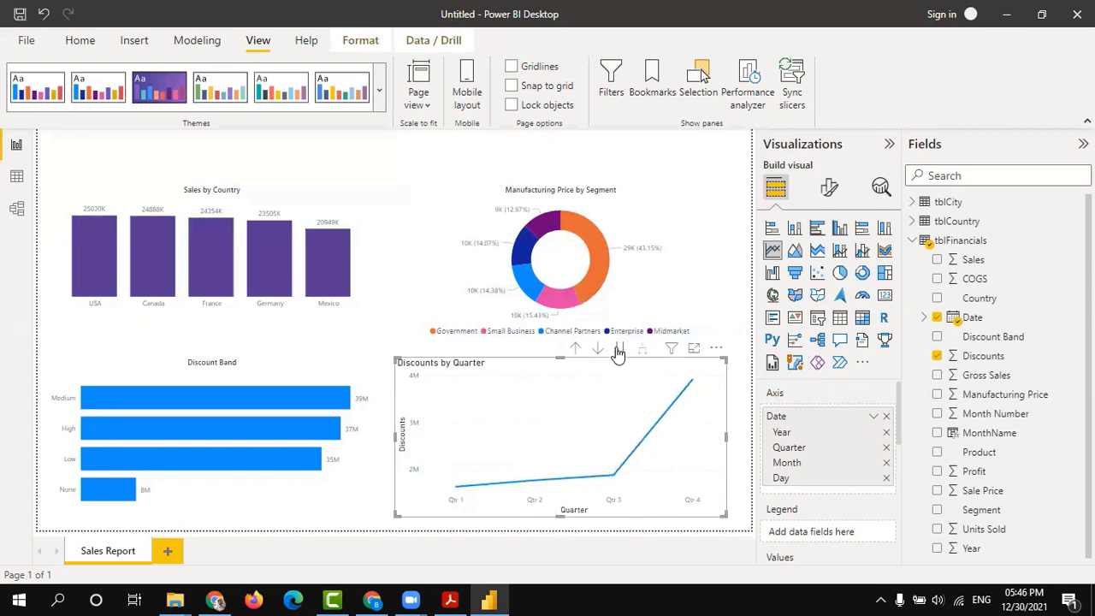
pyautogui.click(619, 349)
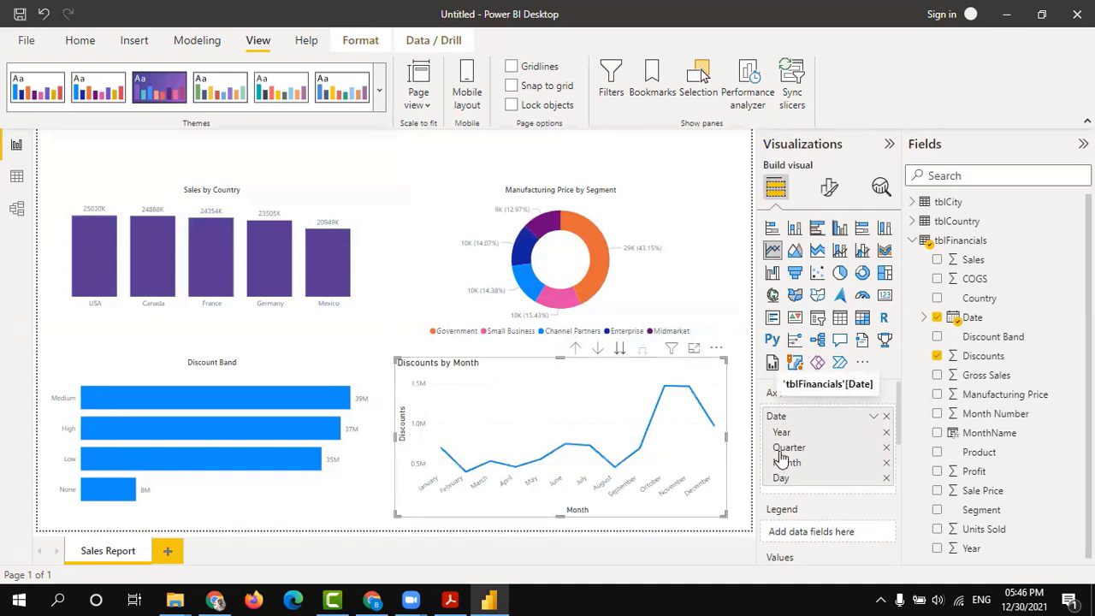
# - Step the line chart down to the Day level, back up to Quarter, and return it to Month
pyautogui.click(621, 349)
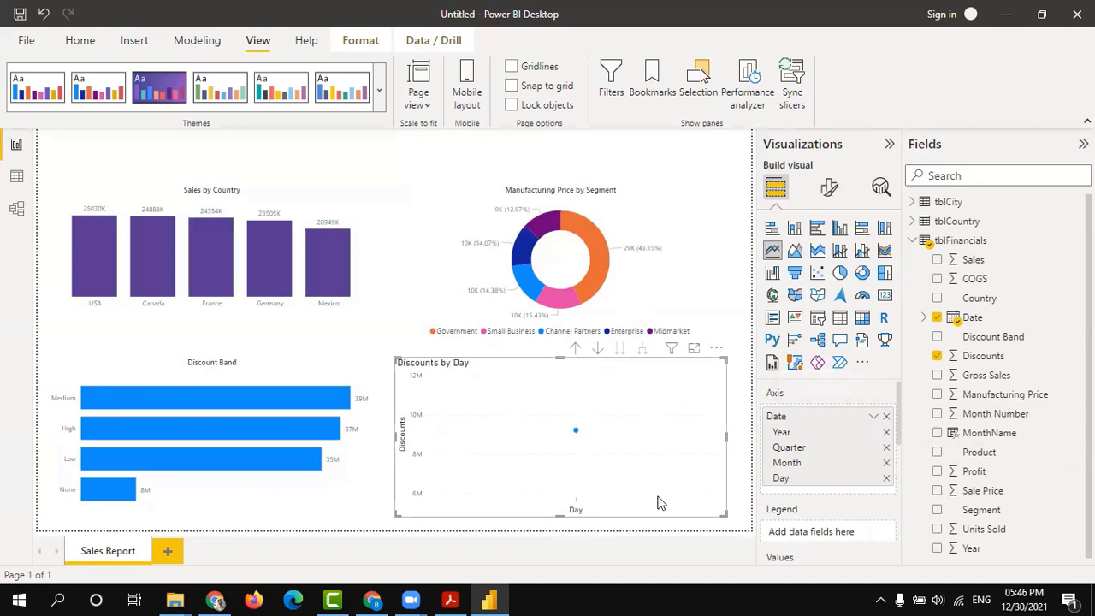
pyautogui.click(574, 351)
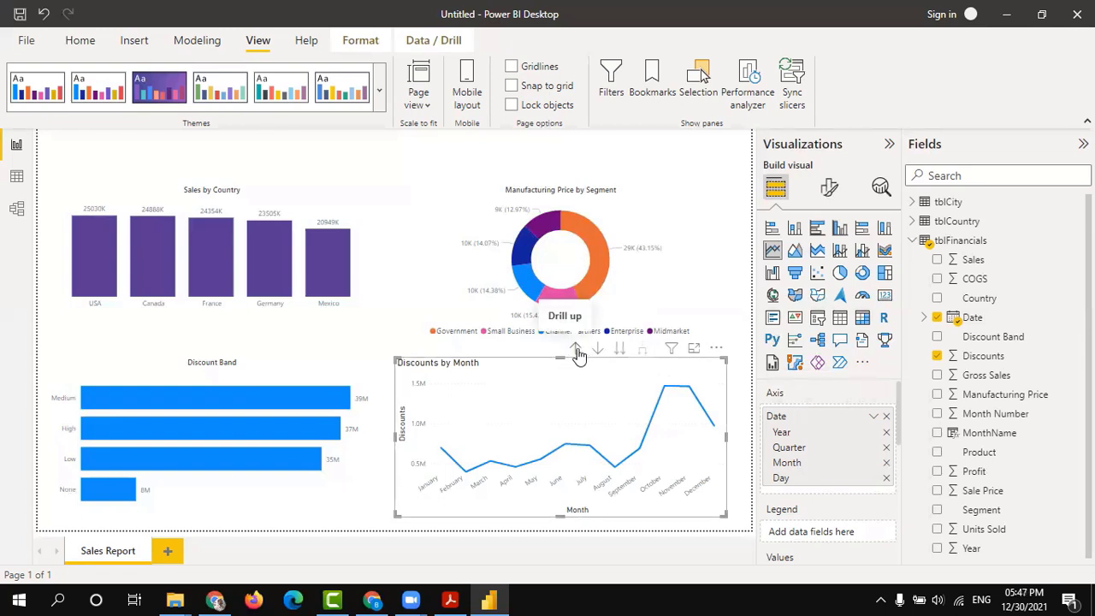
pyautogui.click(577, 351)
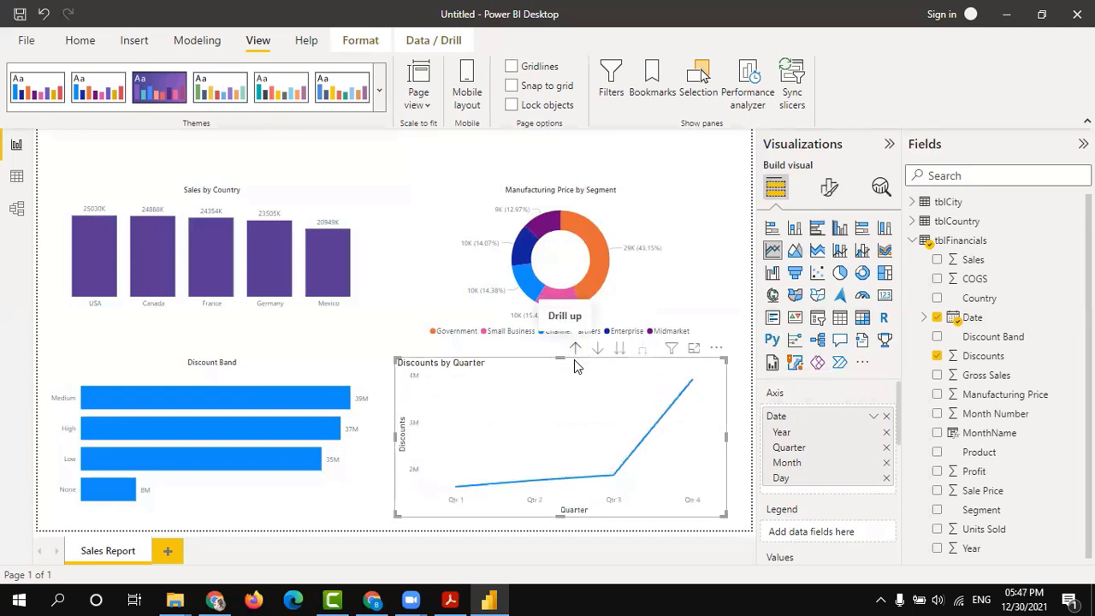
pyautogui.click(620, 351)
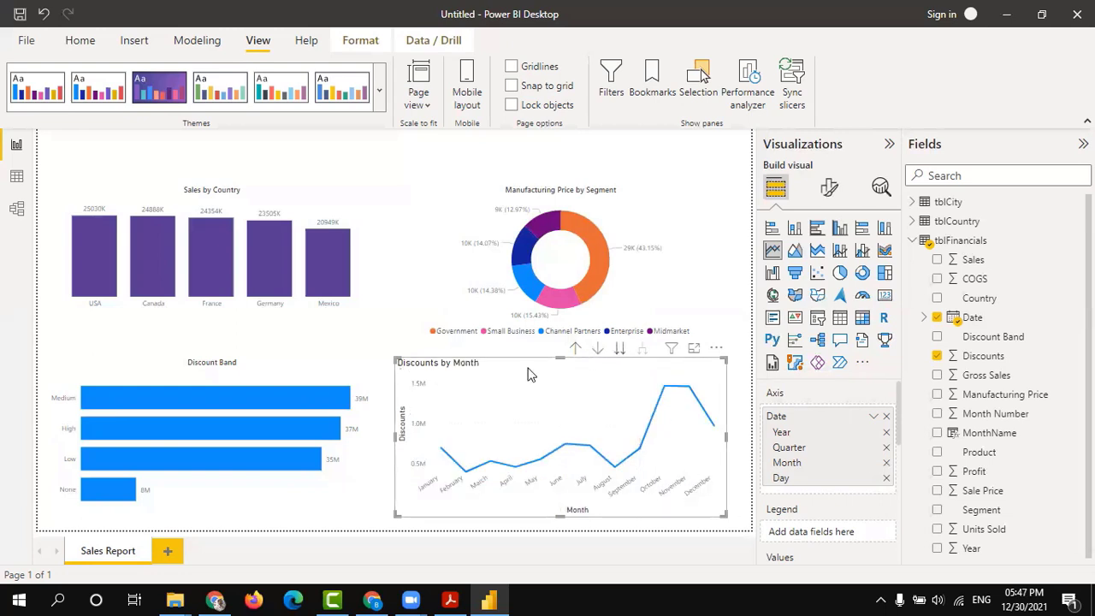
pyautogui.click(347, 183)
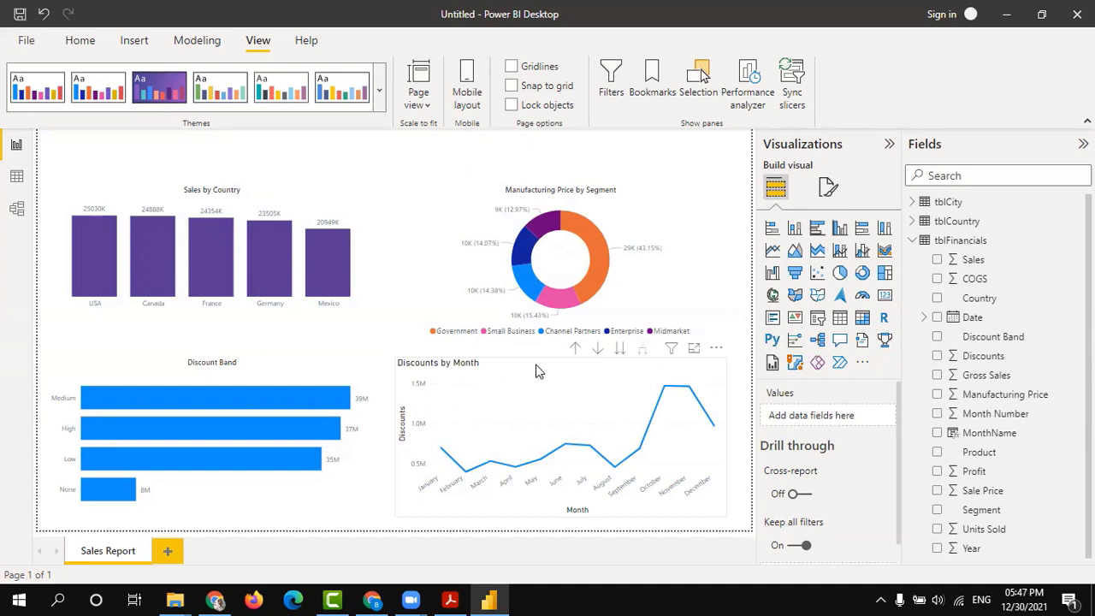
# - Format the Discounts by Month chart title in Segoe UI Semibold at 10 pt and center it
pyautogui.click(535, 371)
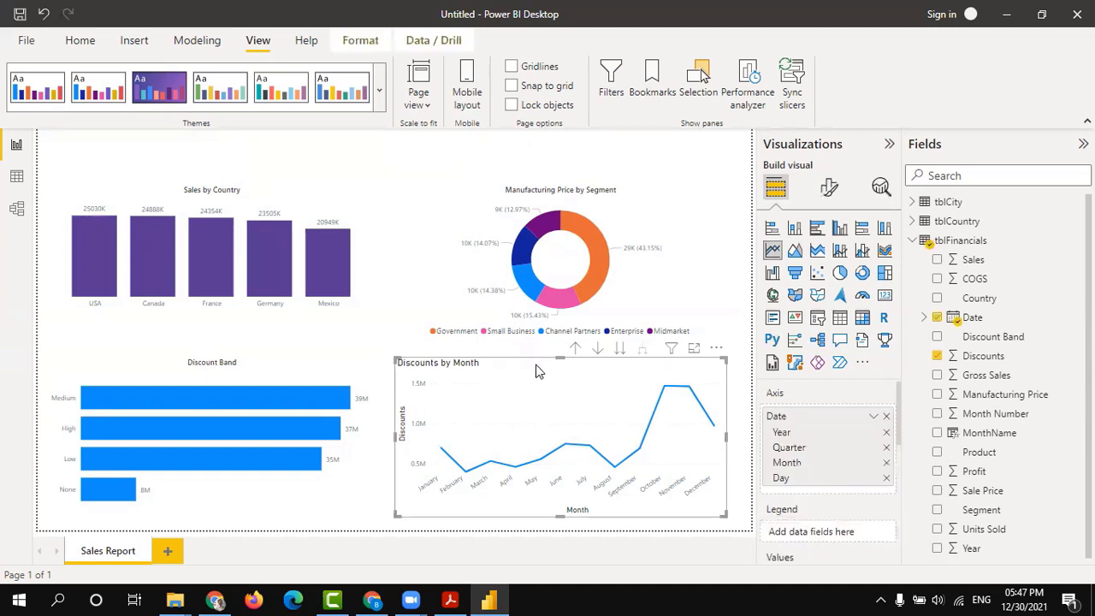
pyautogui.click(831, 189)
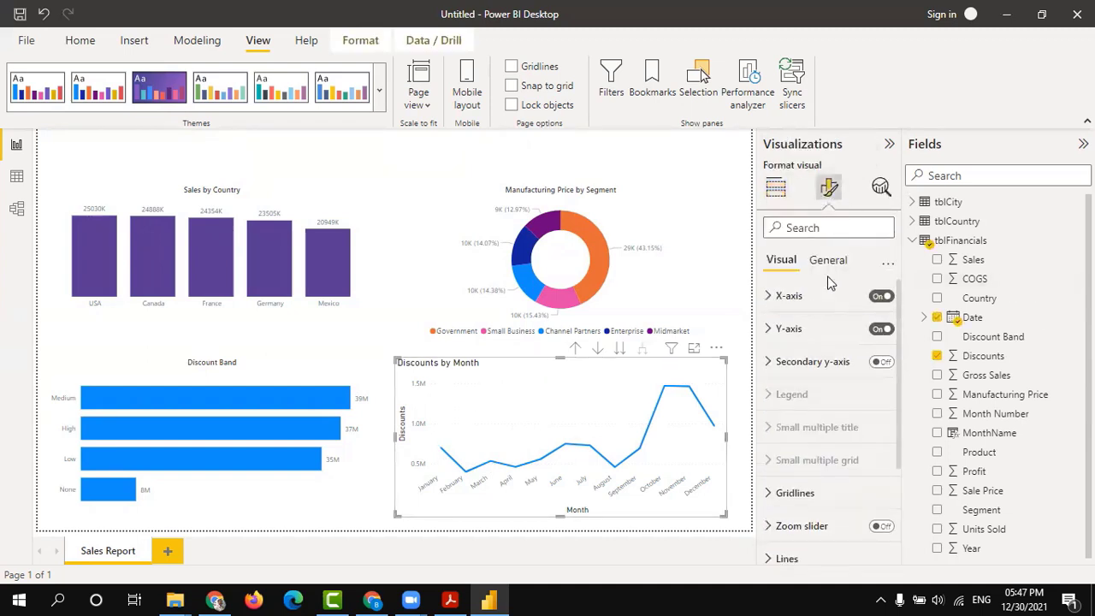
pyautogui.click(827, 260)
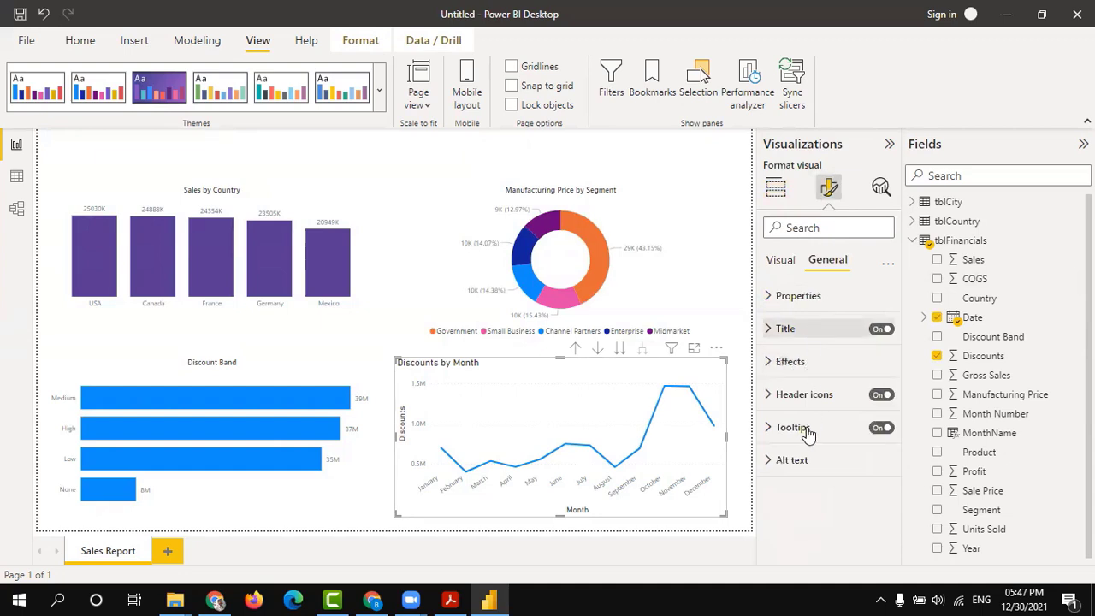
pyautogui.scroll(-1, 825, 453)
pyautogui.click(800, 333)
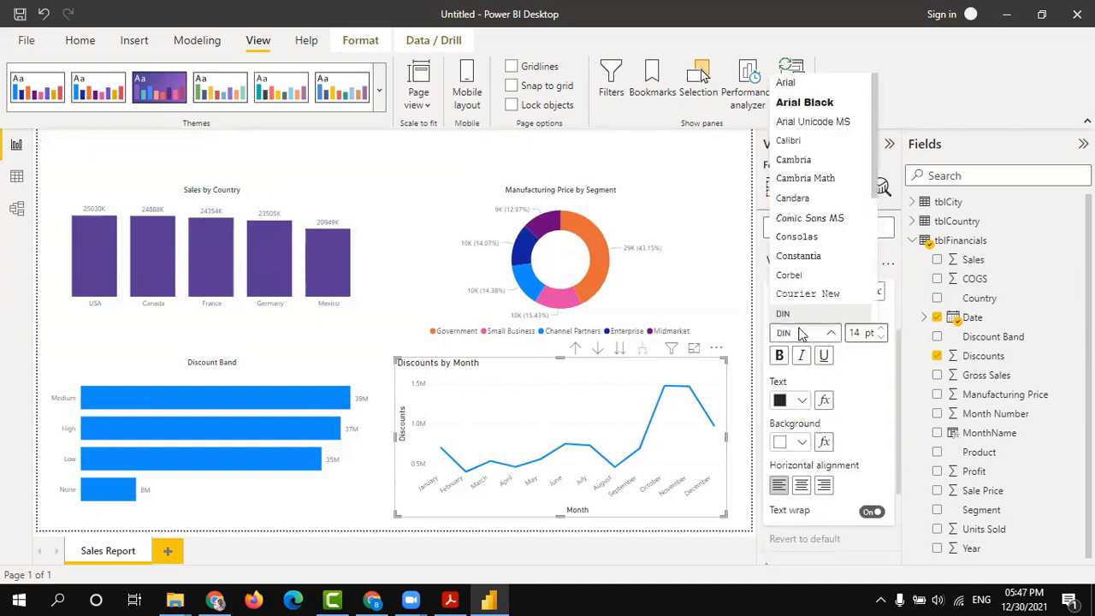
pyautogui.scroll(-3, 819, 291)
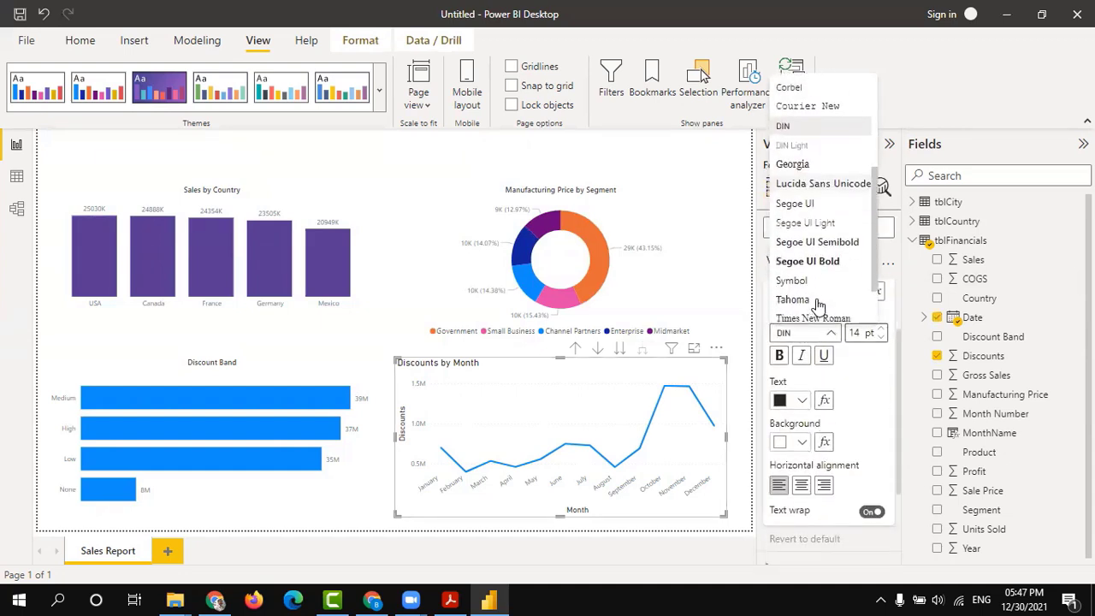
pyautogui.click(820, 242)
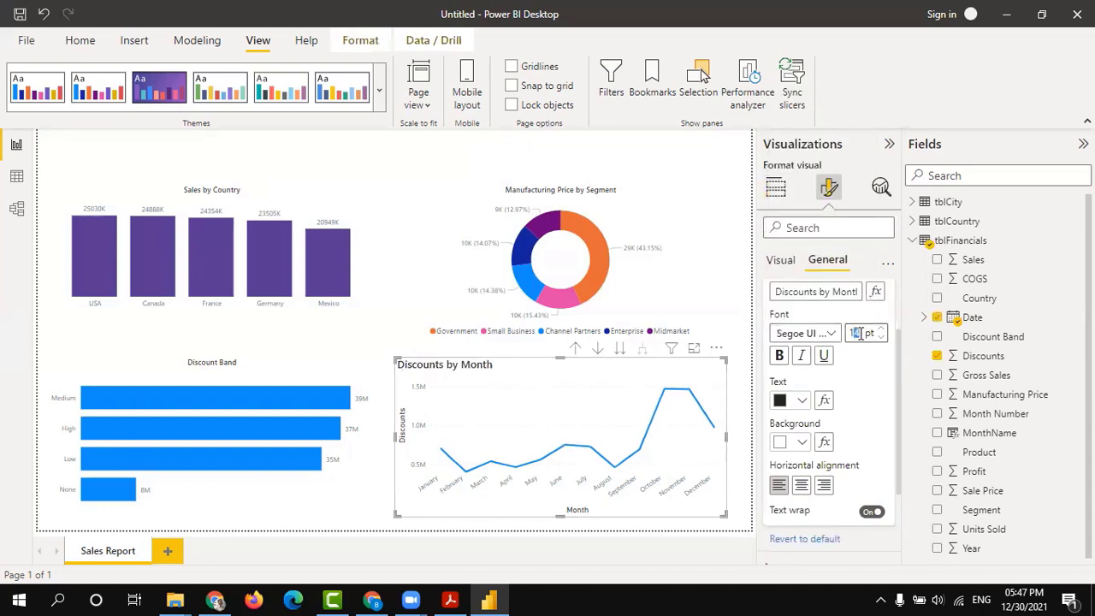
pyautogui.write('10')
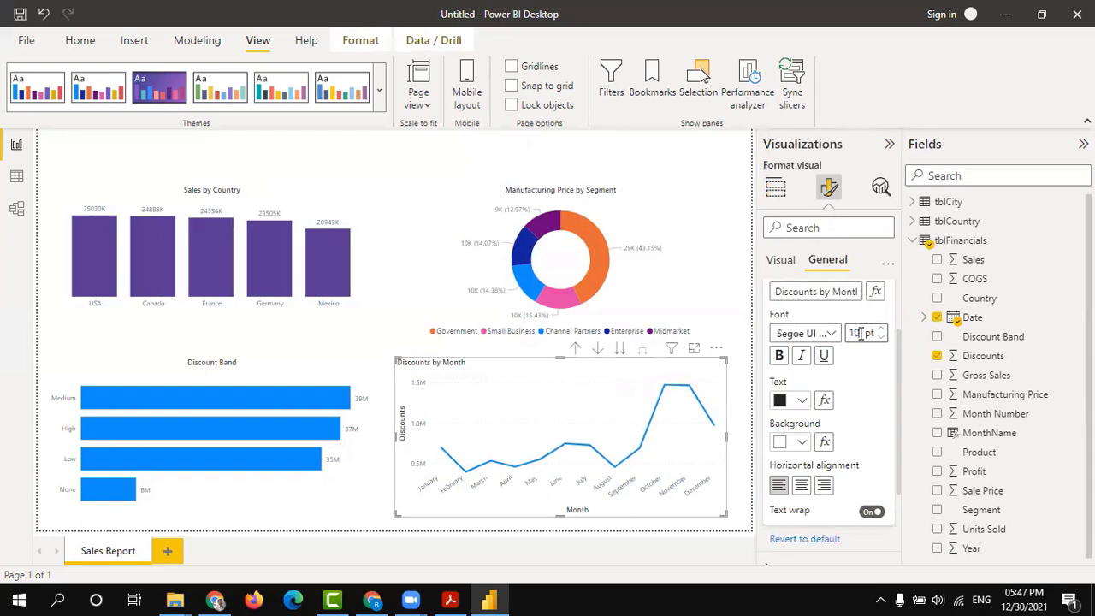
pyautogui.click(802, 485)
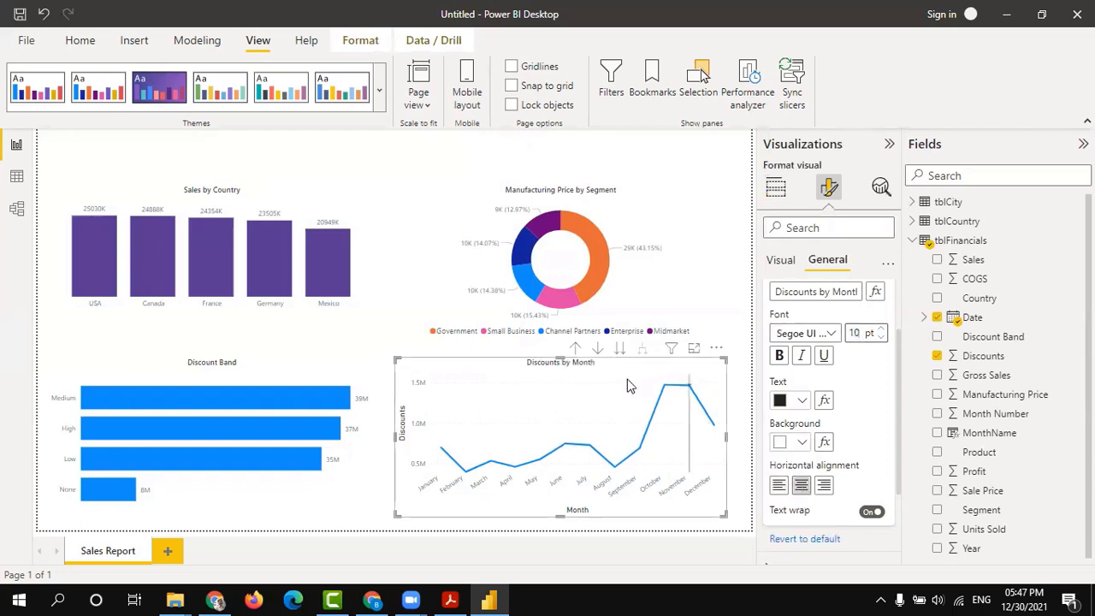
pyautogui.click(362, 160)
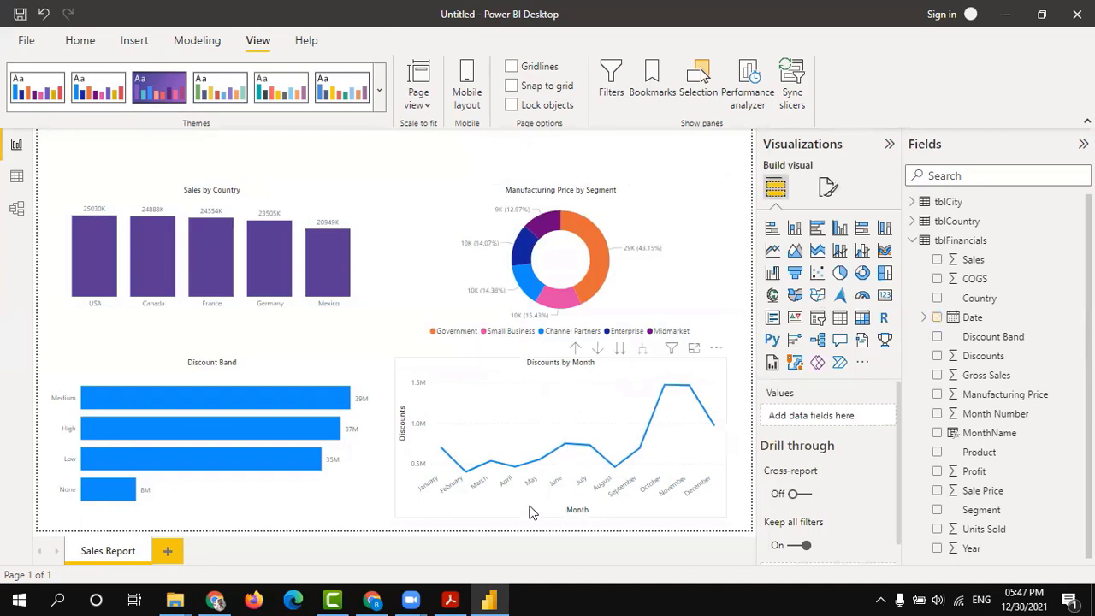
# - Turn off the Y-axis title of the Discounts by Month line chart
pyautogui.click(494, 501)
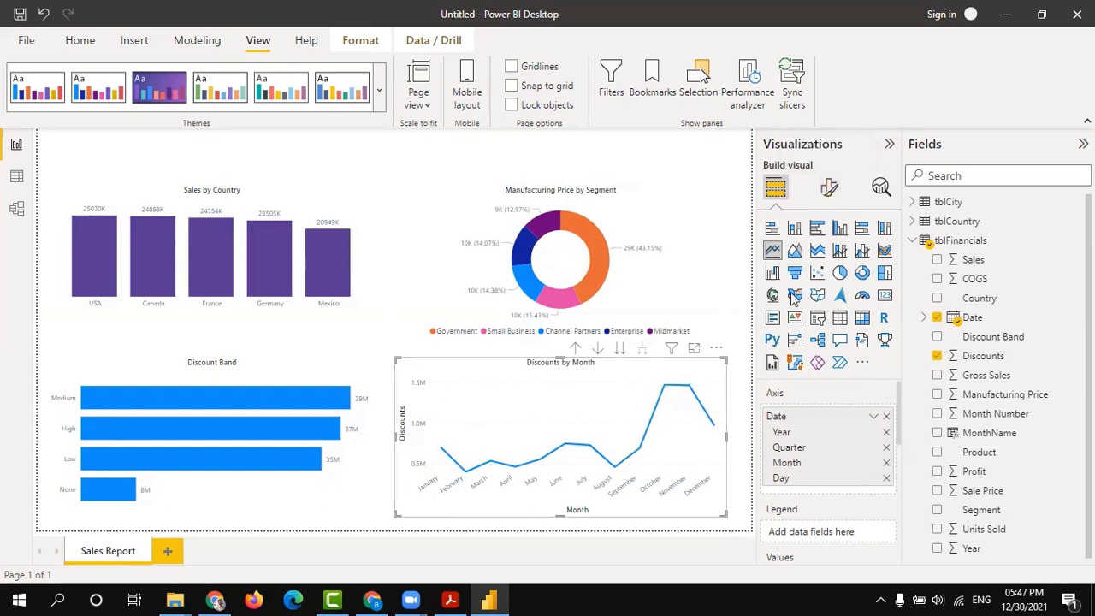
pyautogui.click(829, 190)
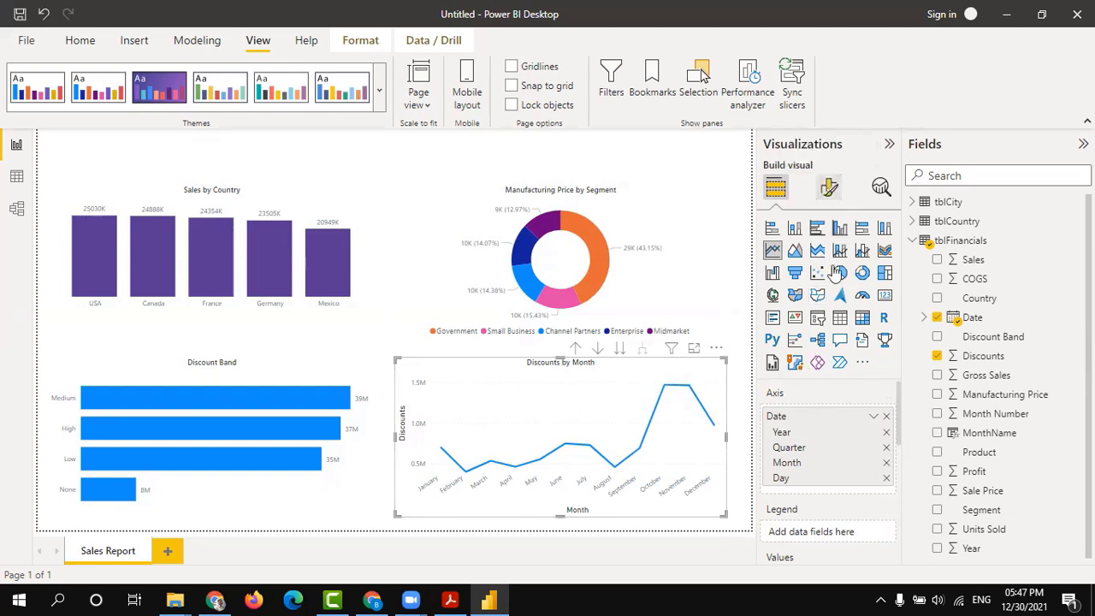
pyautogui.click(787, 329)
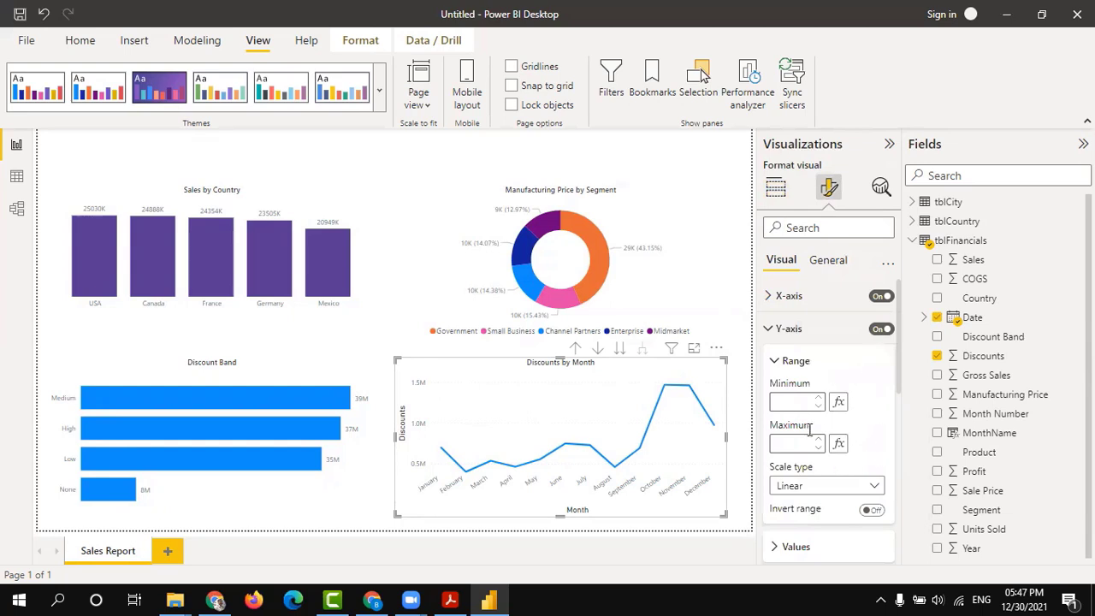
pyautogui.scroll(-3, 808, 432)
pyautogui.click(874, 458)
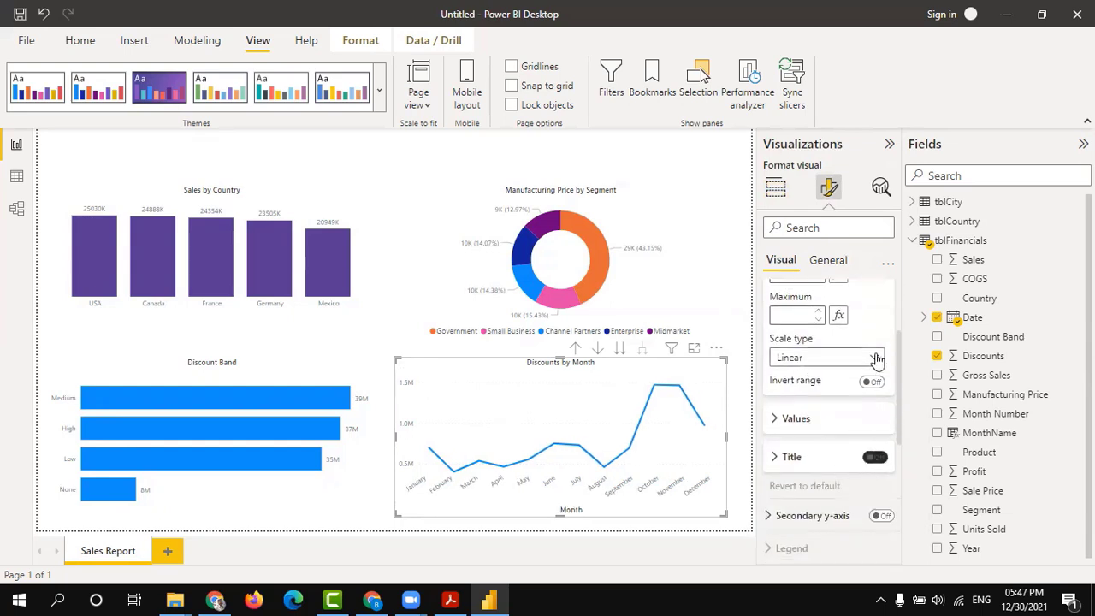
# - Turn off the entire Y-axis of the Discounts by Month line chart and deselect the chart
pyautogui.scroll(1, 879, 368)
pyautogui.scroll(2, 881, 334)
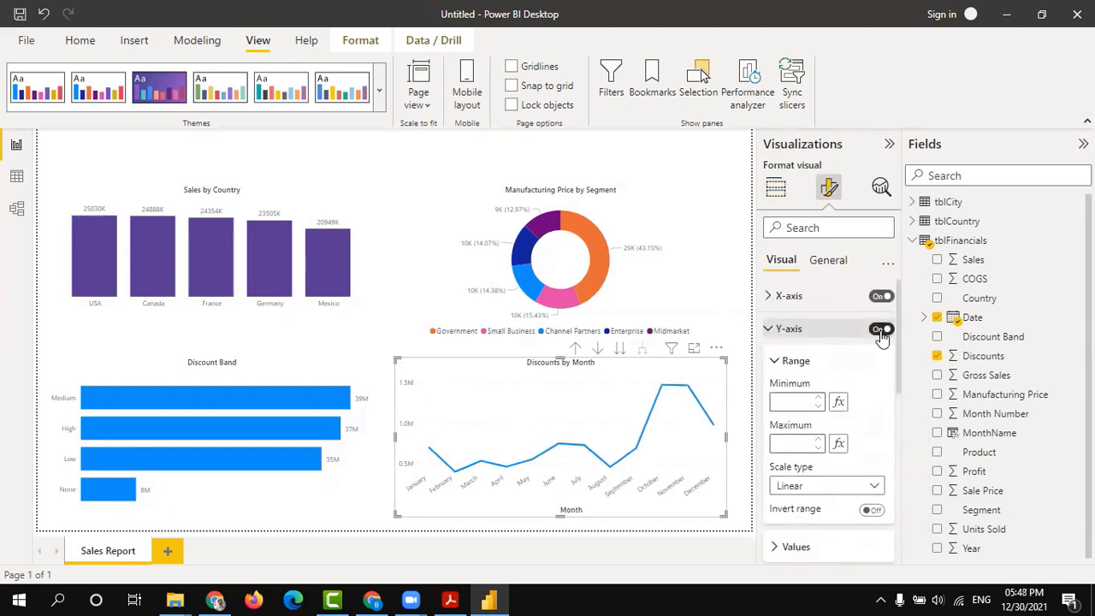
pyautogui.click(881, 333)
pyautogui.click(786, 328)
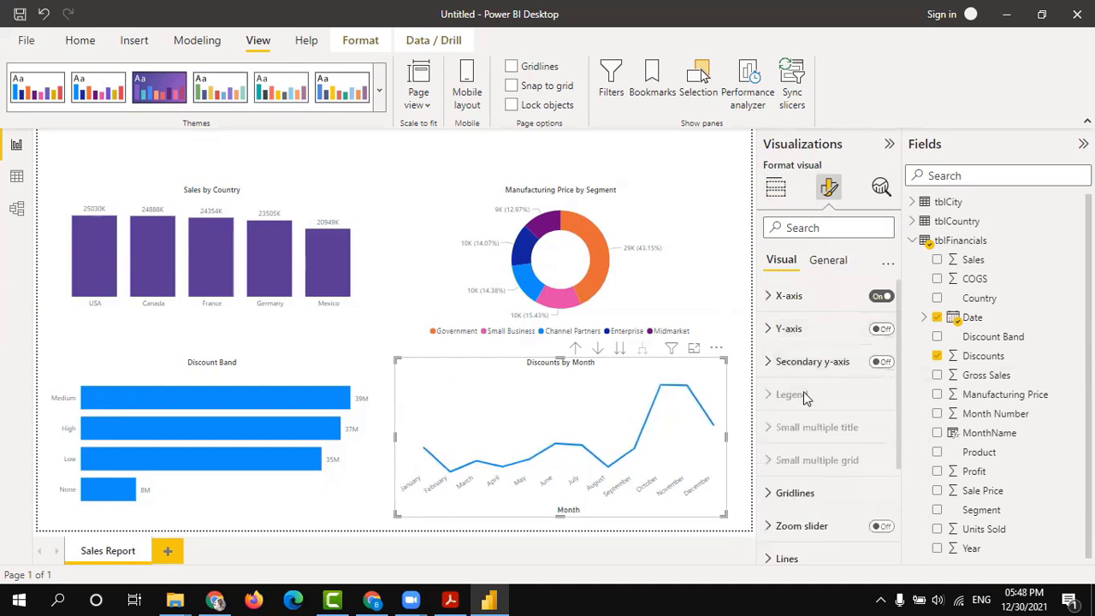
pyautogui.click(381, 165)
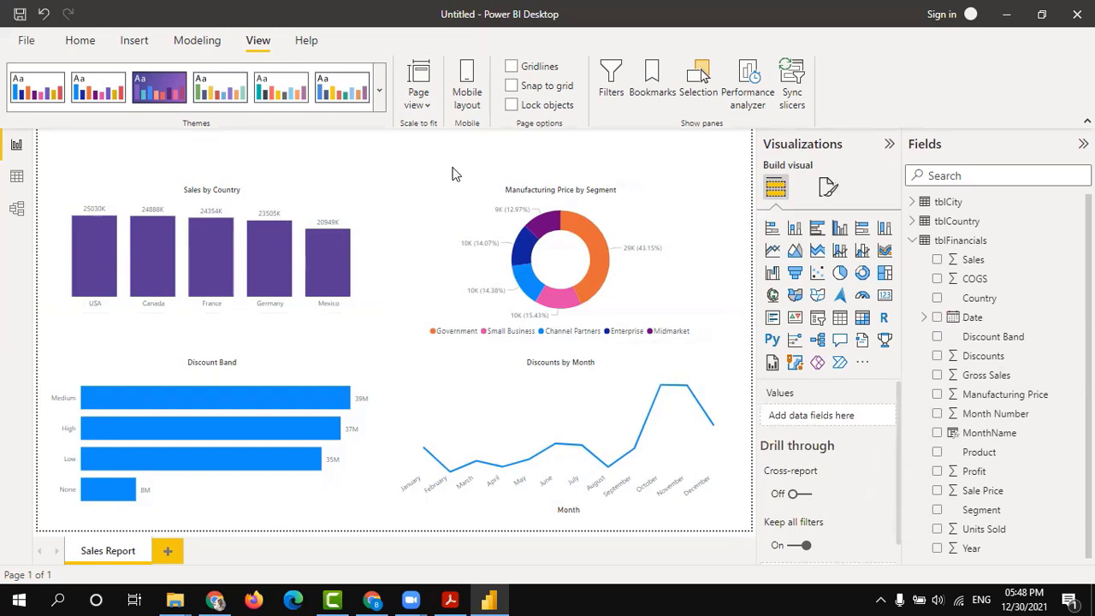
# - Insert a text box, fit it as a thin strip along the page's top-left edge, and enter "Sales Report of ABC company"
pyautogui.click(80, 43)
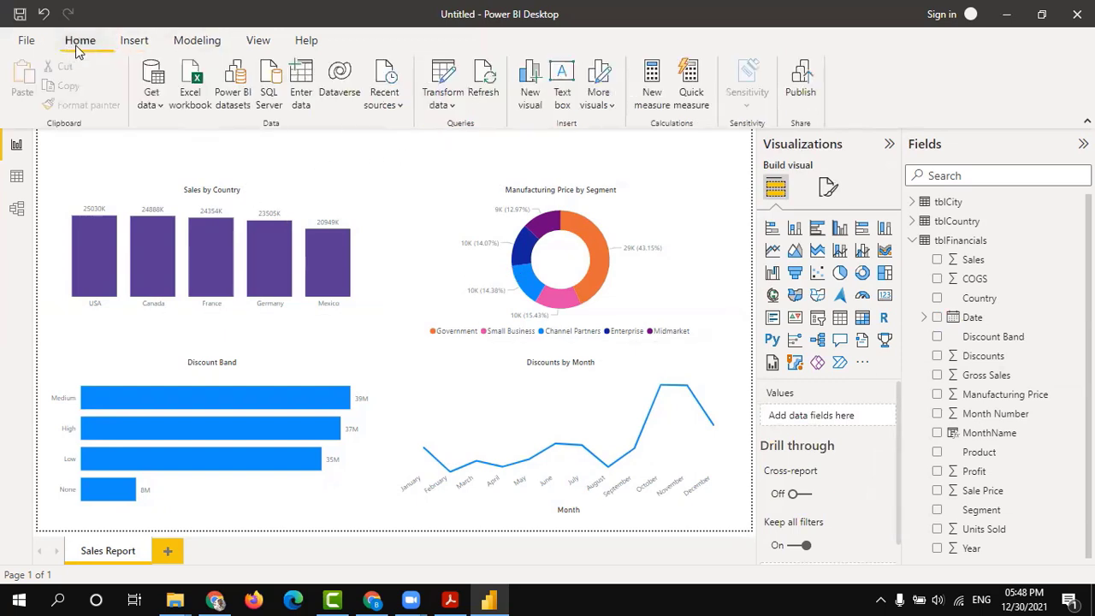
pyautogui.click(134, 42)
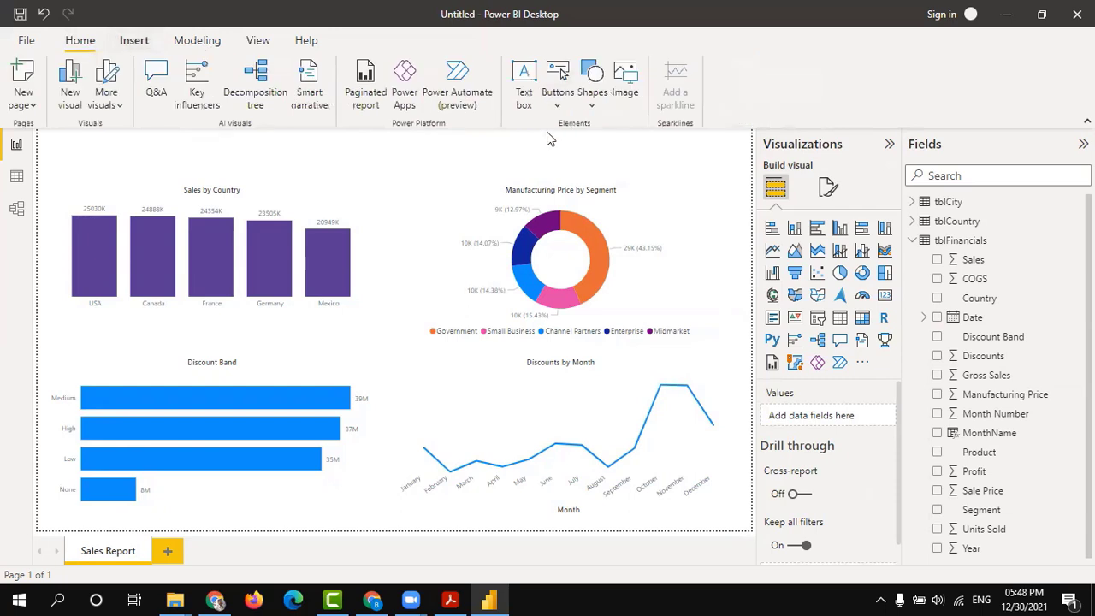
pyautogui.click(525, 84)
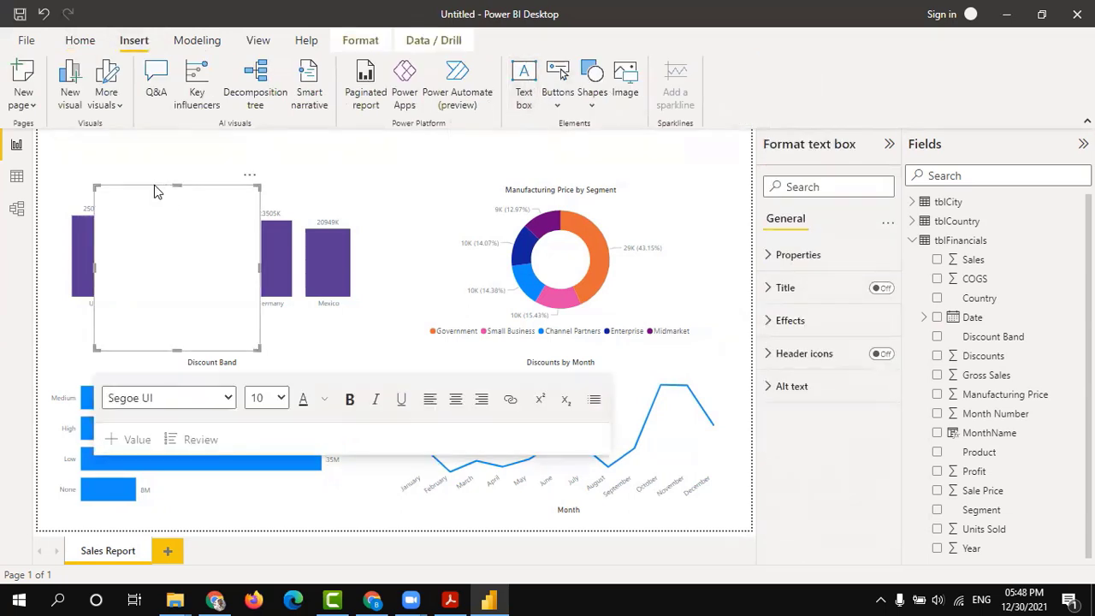
pyautogui.moveTo(156, 192); pyautogui.dragTo(98, 130)
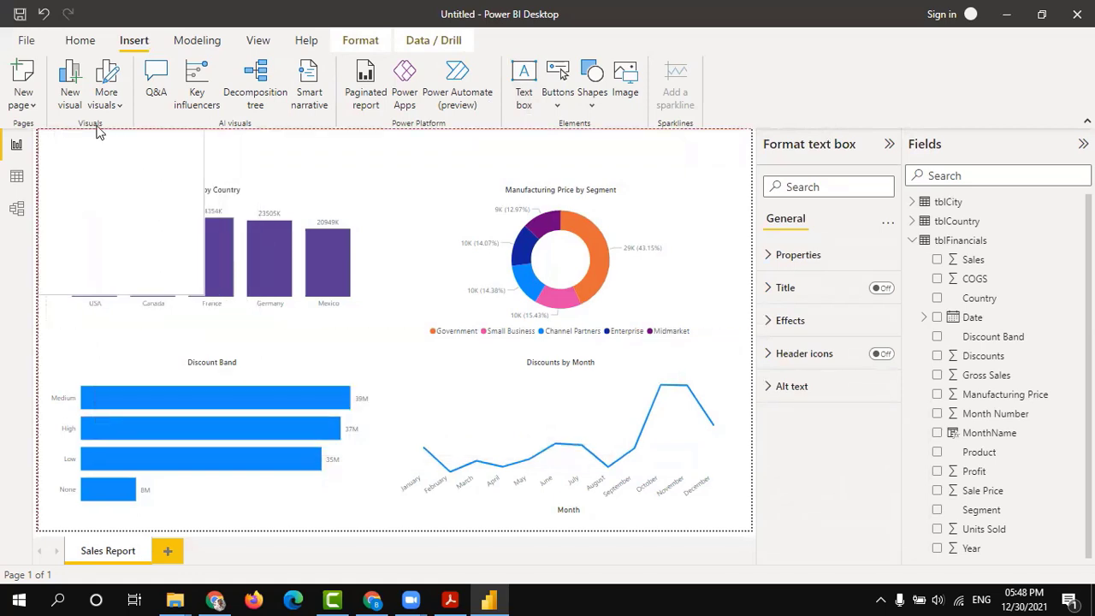
pyautogui.click(141, 195)
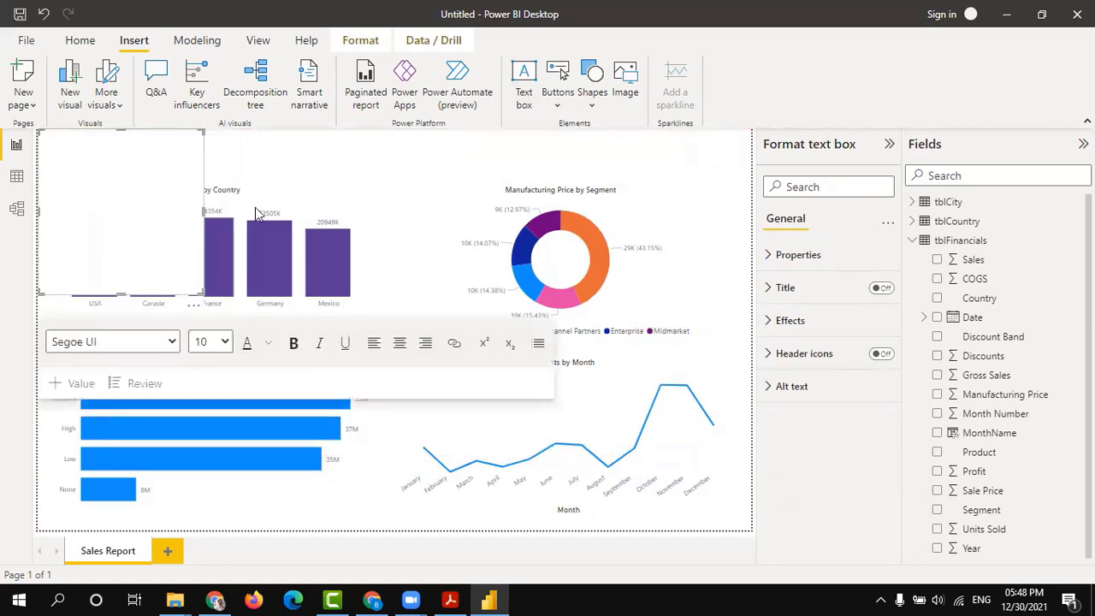
pyautogui.moveTo(203, 296); pyautogui.dragTo(479, 162)
pyautogui.click(203, 144)
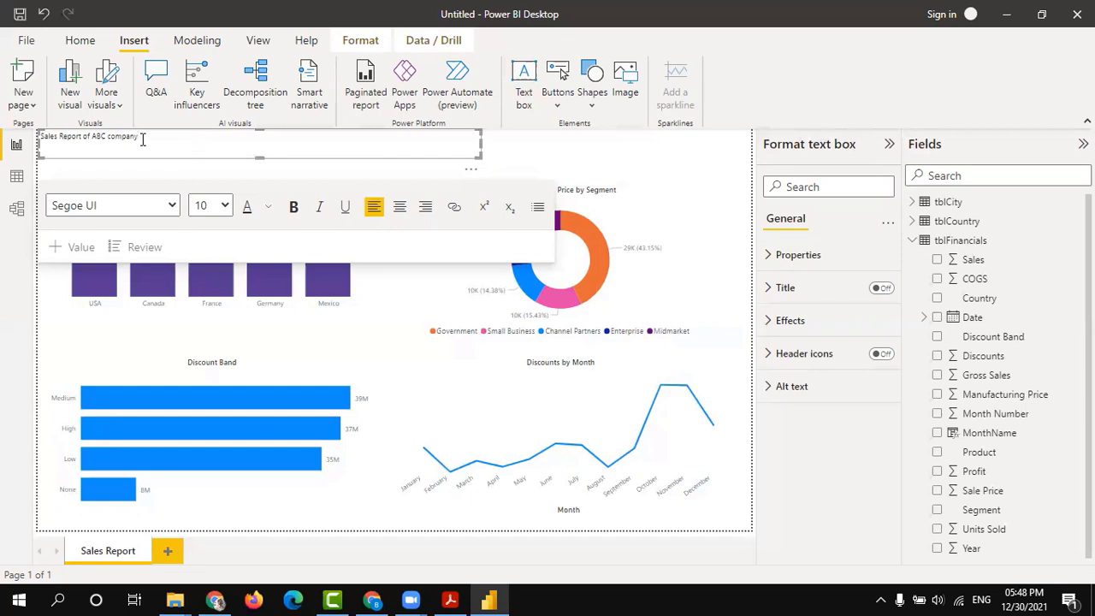
# - Format the "Sales Report of ABC company" text in bold Segoe UI at size 16
pyautogui.moveTo(142, 140); pyautogui.dragTo(40, 137)
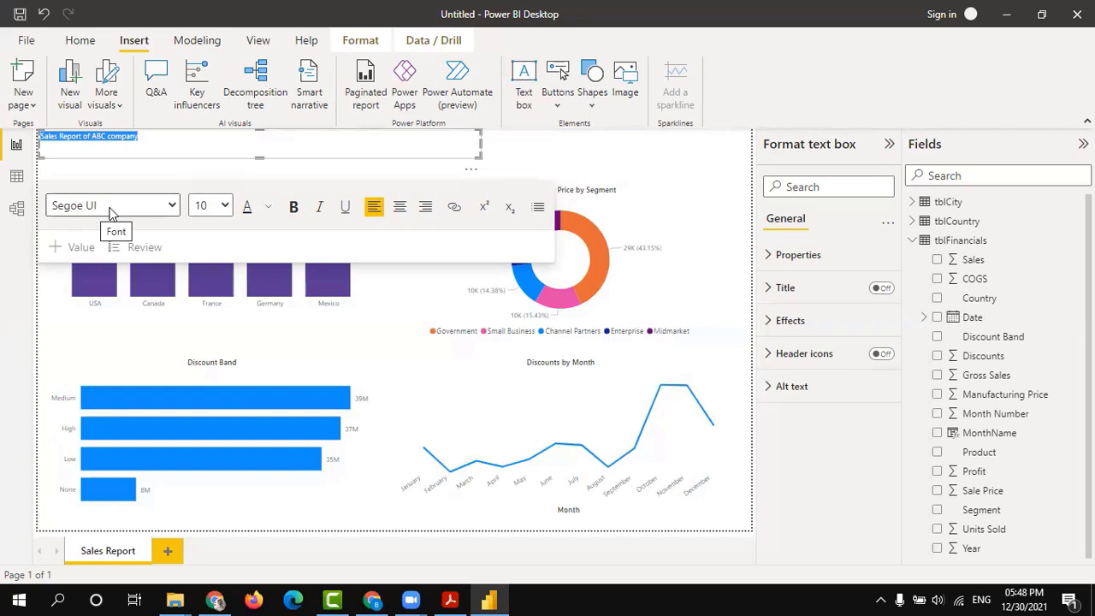
pyautogui.click(169, 212)
pyautogui.scroll(-3, 146, 334)
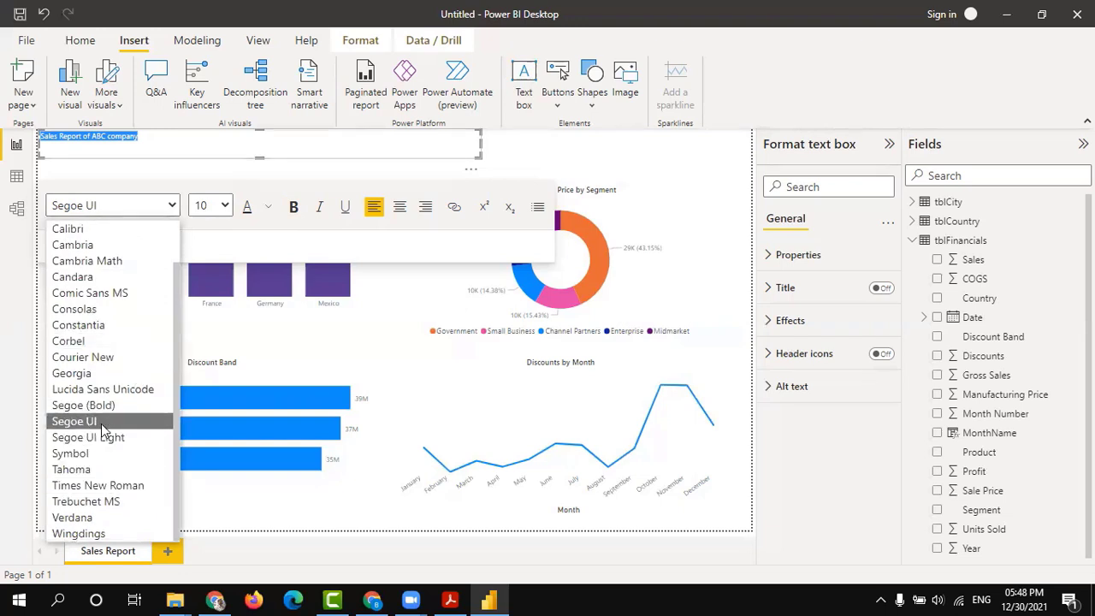
pyautogui.click(101, 422)
pyautogui.click(295, 208)
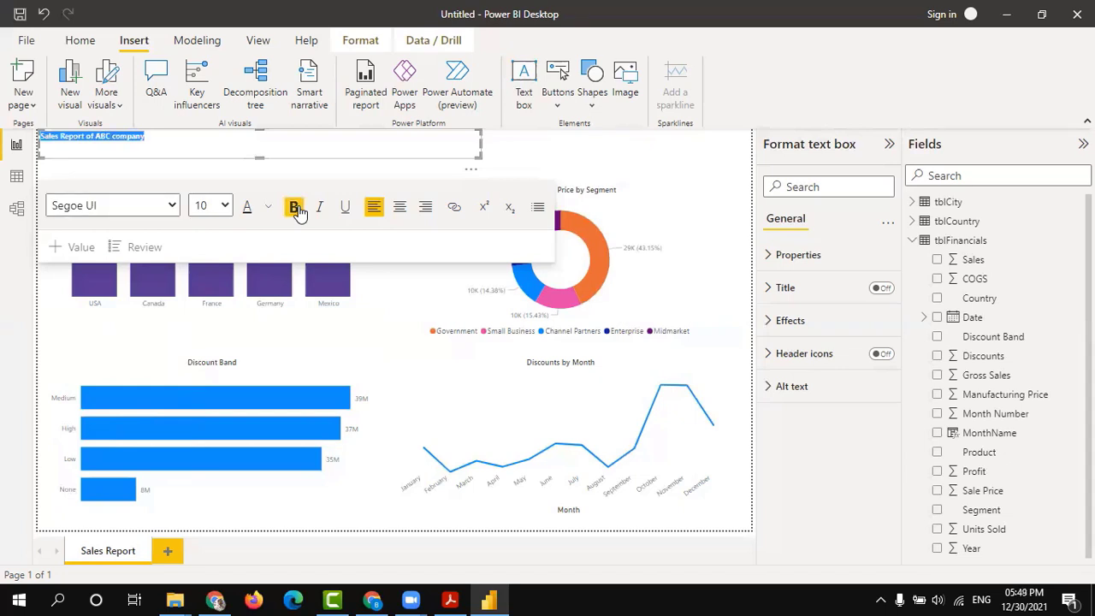
pyautogui.click(224, 206)
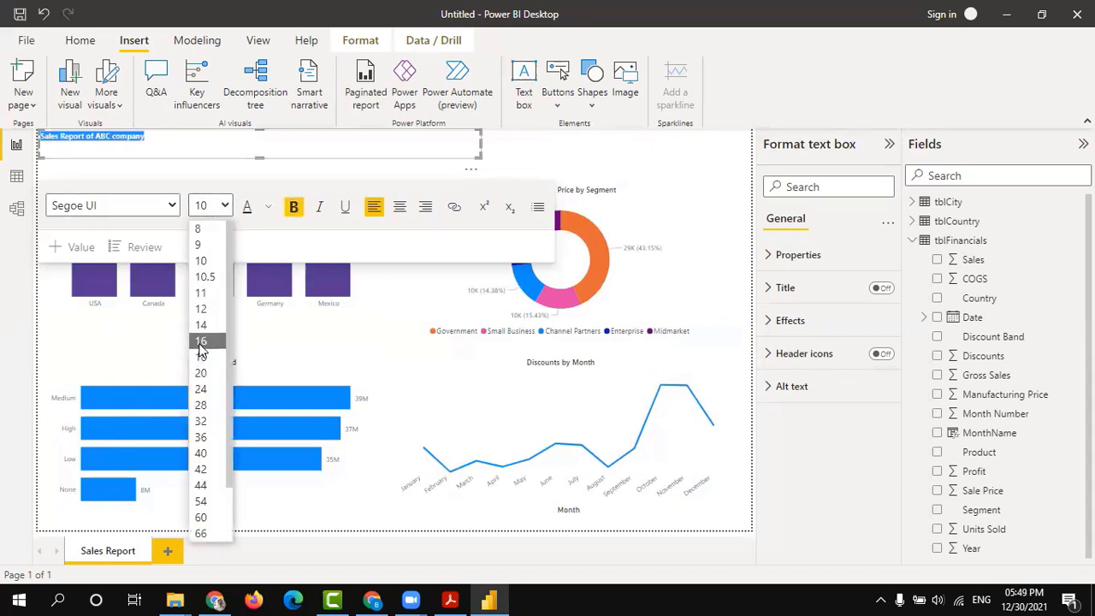
pyautogui.click(200, 342)
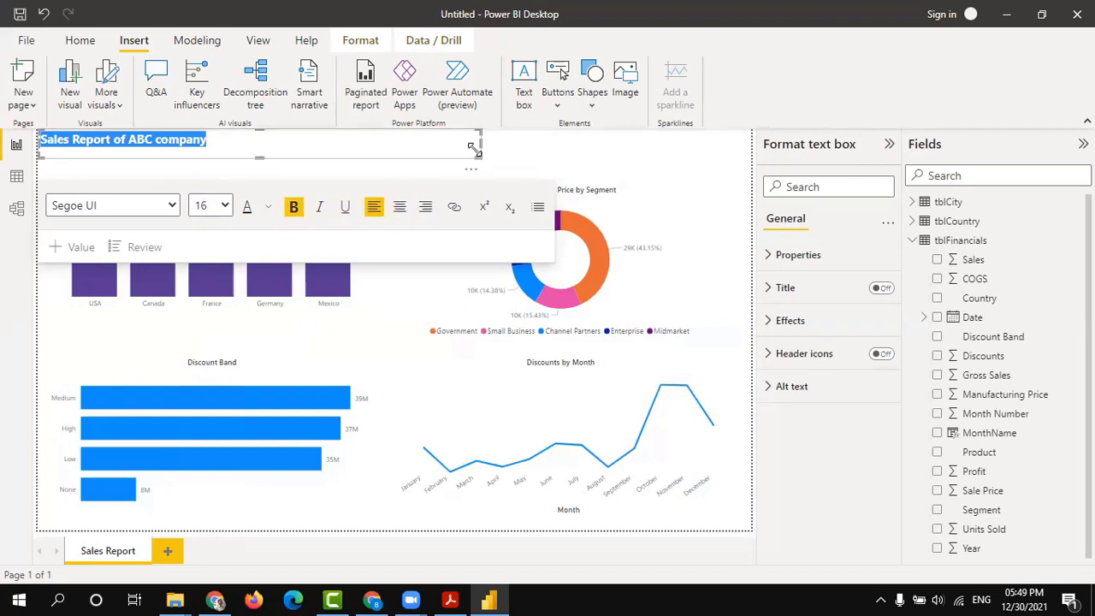
# - Narrow the report title's text box to end closer to its text and deselect it
pyautogui.moveTo(477, 145); pyautogui.dragTo(314, 154)
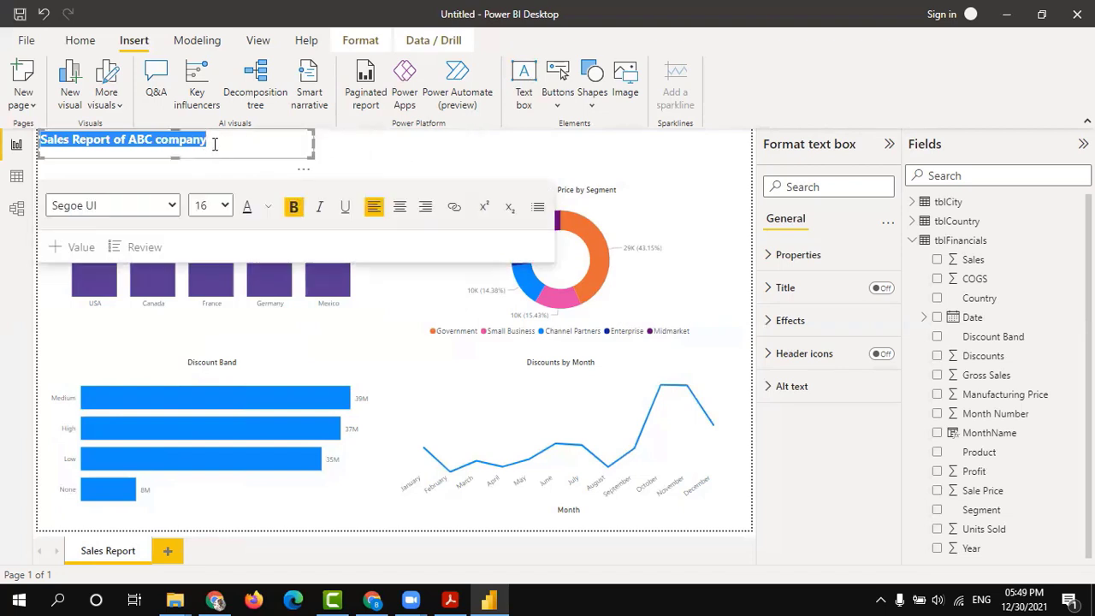
pyautogui.click(214, 144)
pyautogui.click(332, 182)
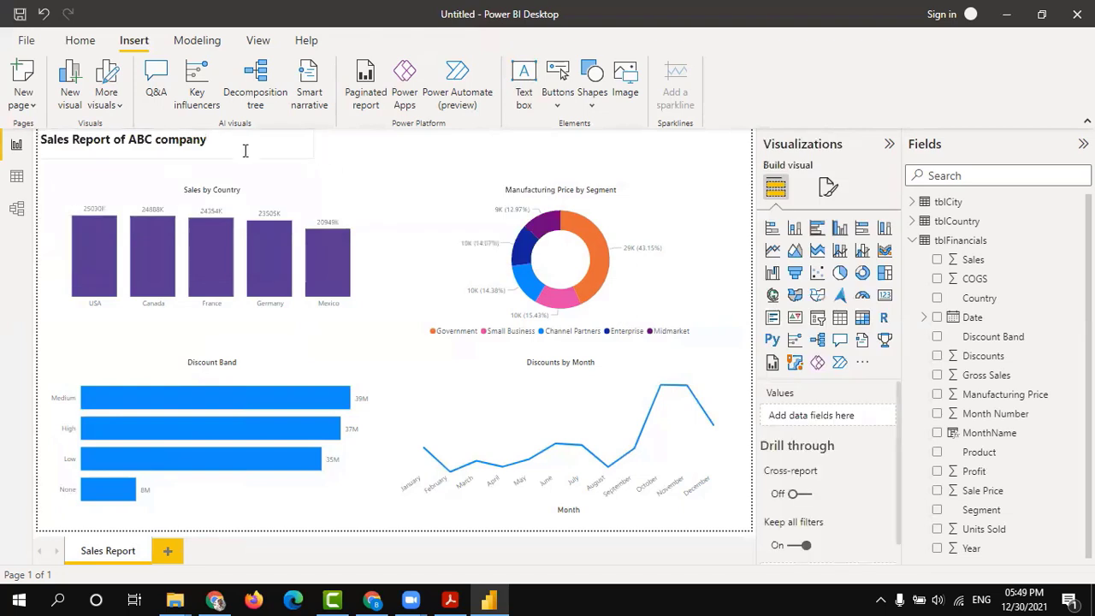
# - Color the report title text in a darker shade of the theme's blue and deselect the text box
pyautogui.click(207, 142)
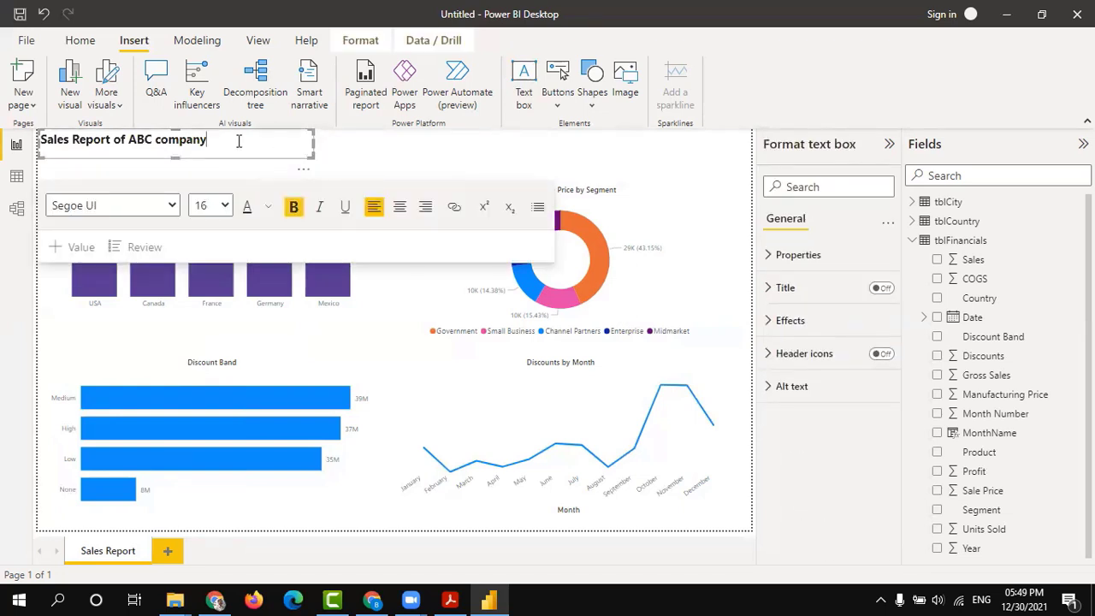
pyautogui.moveTo(239, 141); pyautogui.dragTo(39, 140)
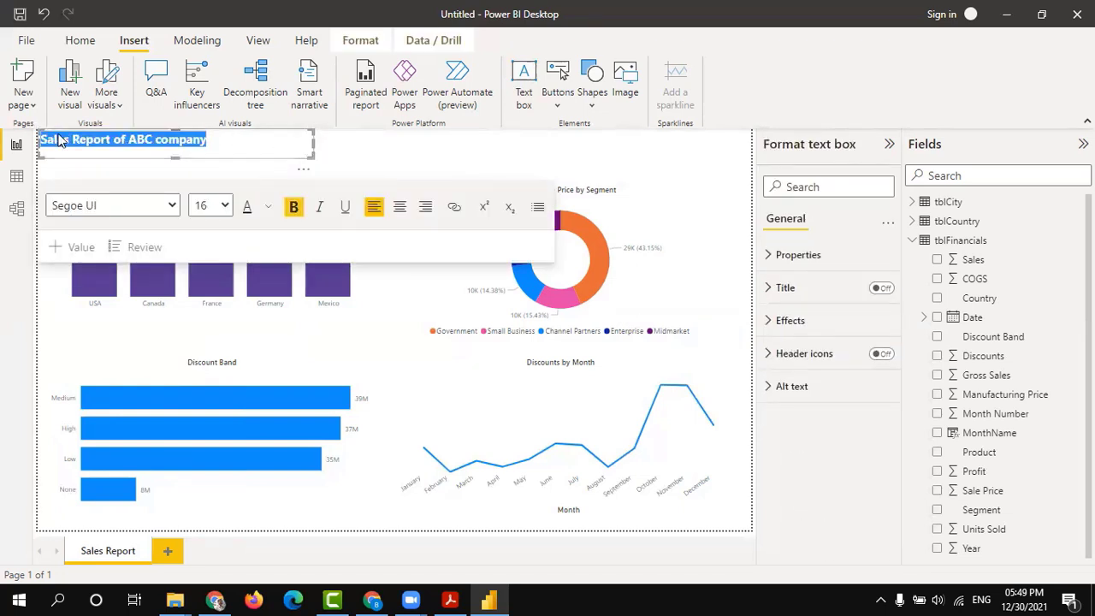
pyautogui.click(269, 211)
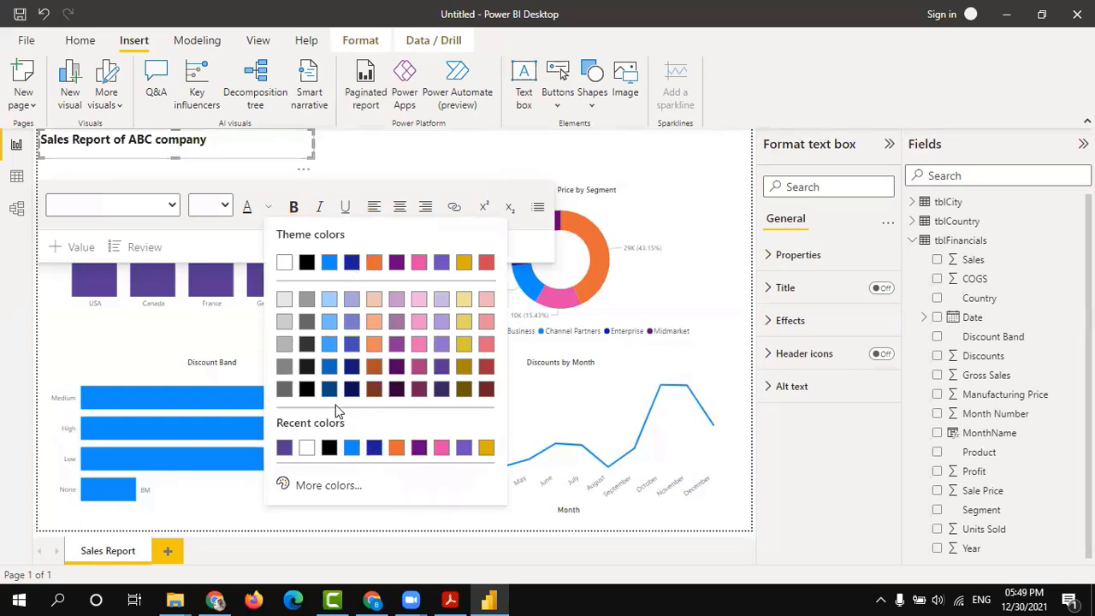
pyautogui.click(330, 366)
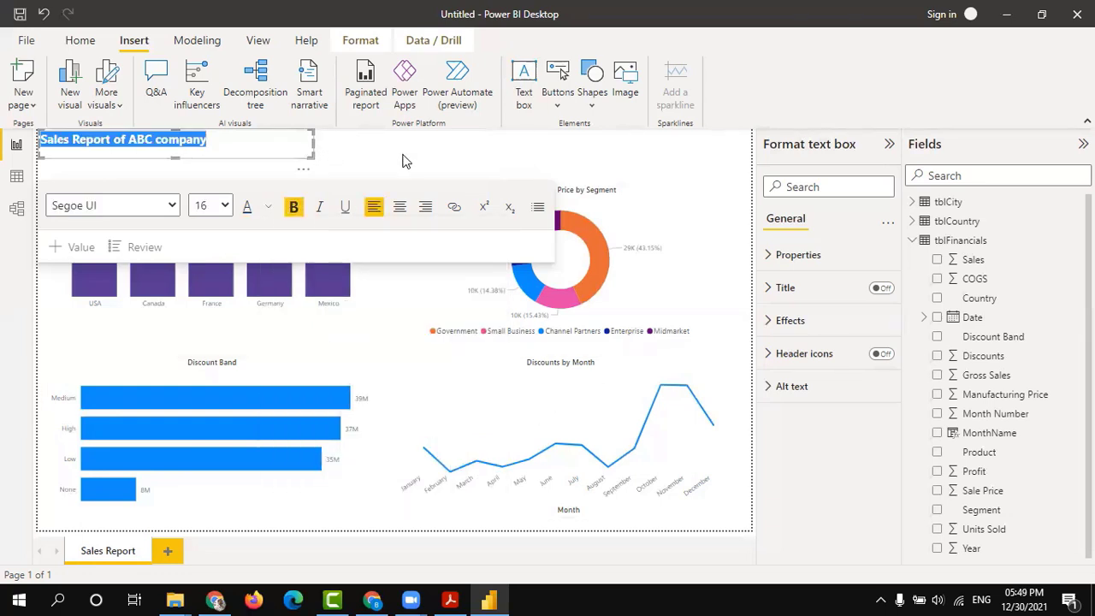
pyautogui.click(186, 180)
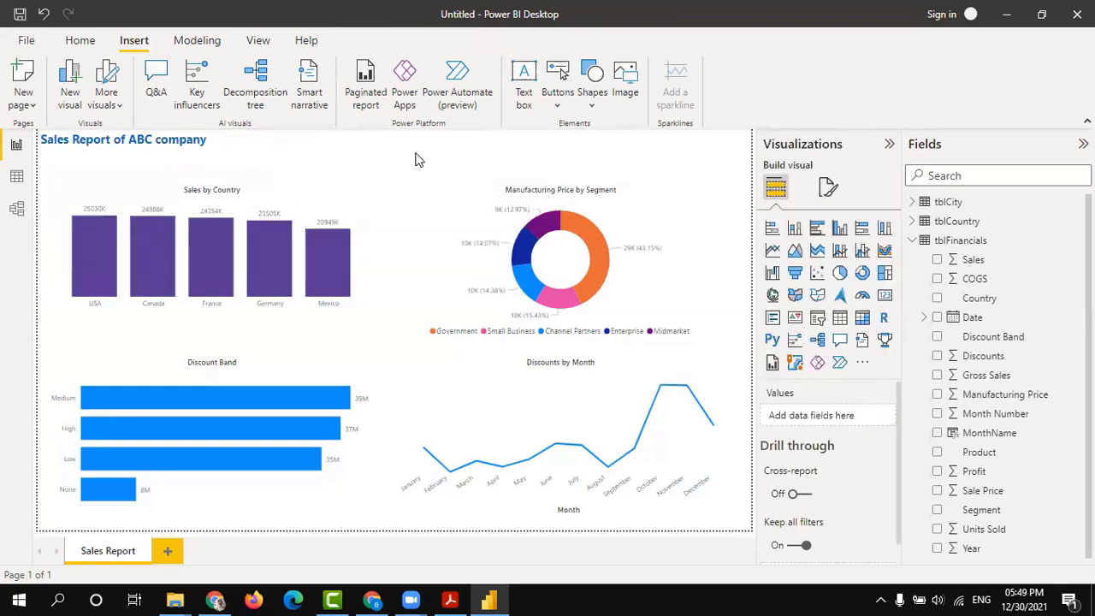
# - Insert a rectangle shape at the page's top-left corner and stretch it into a banner across the full page width
pyautogui.click(593, 103)
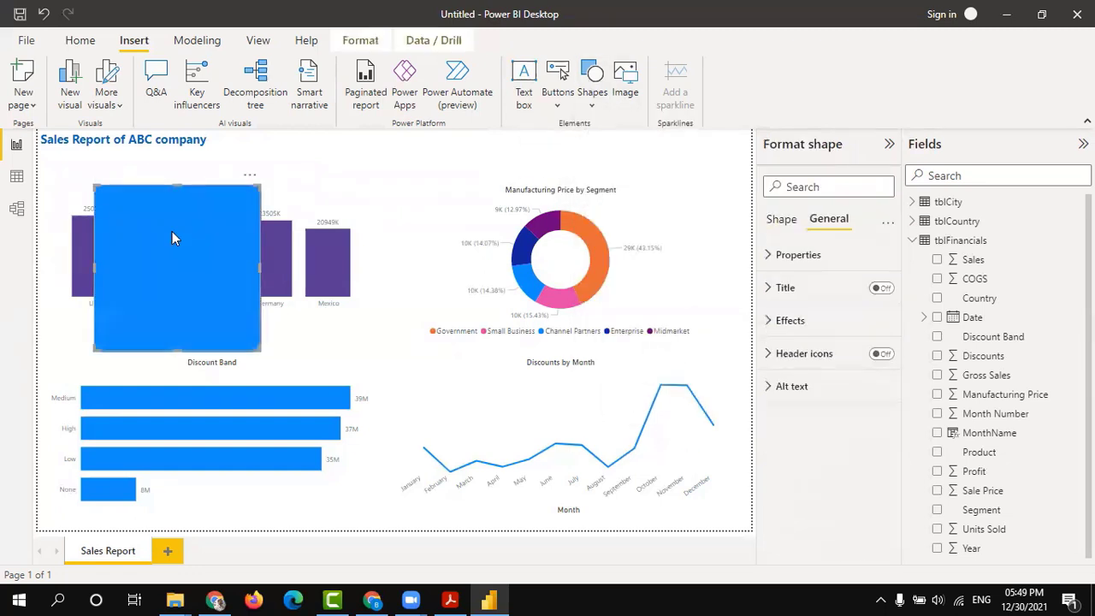
pyautogui.moveTo(144, 241); pyautogui.dragTo(96, 189)
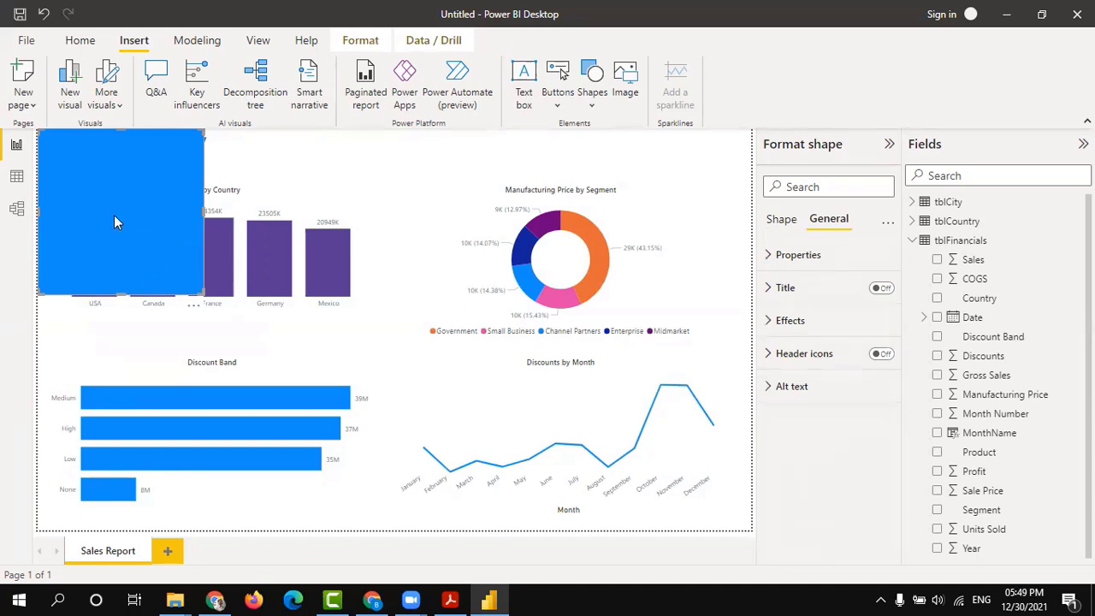
pyautogui.moveTo(202, 302); pyautogui.dragTo(752, 199)
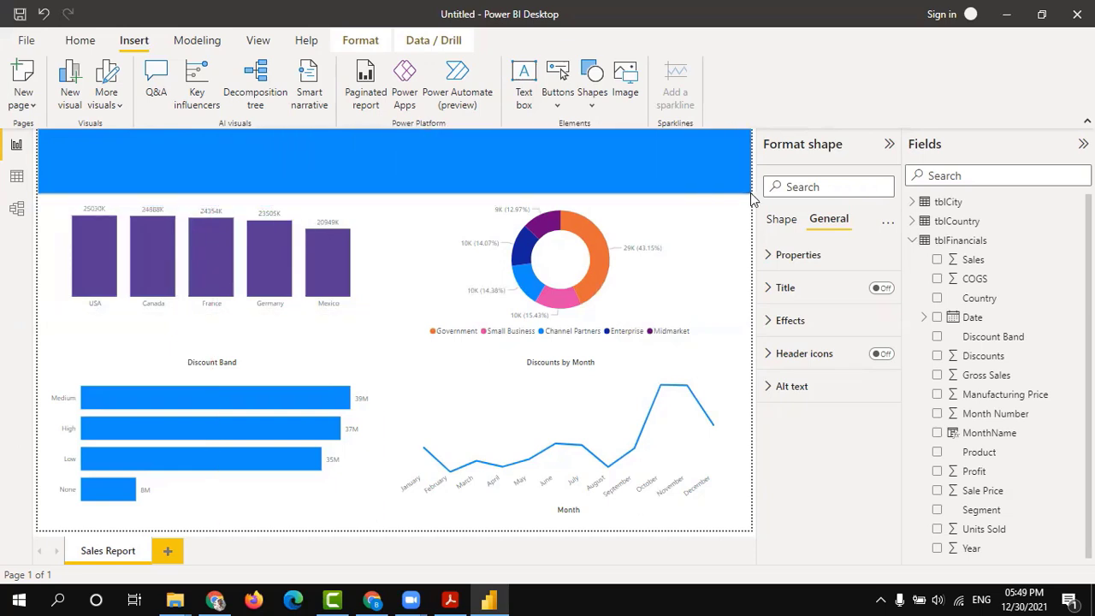
pyautogui.click(385, 231)
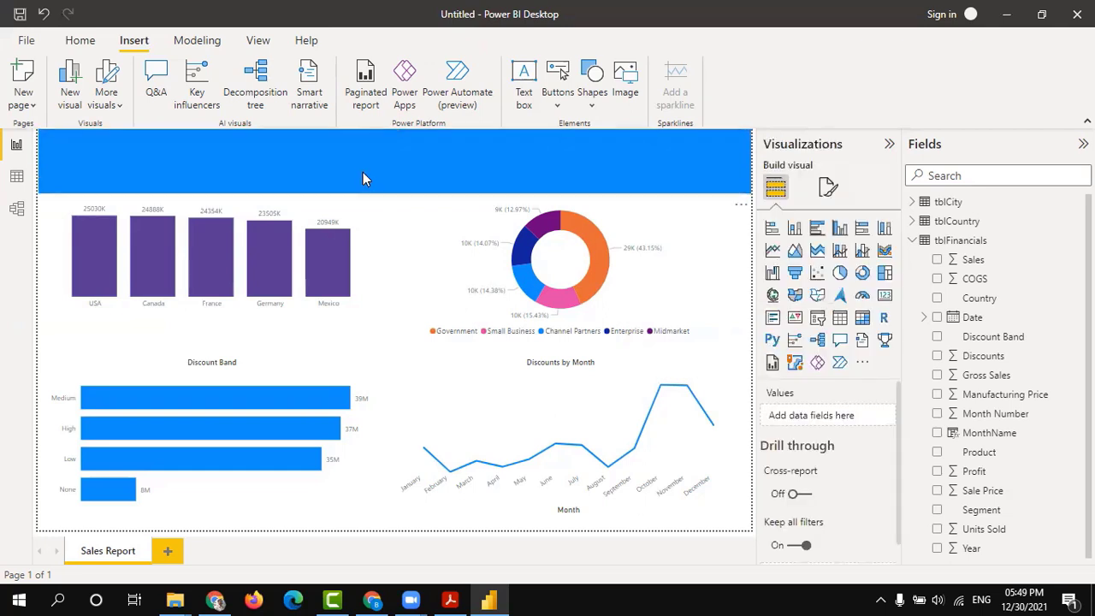
# - Send the blue banner rectangle to the back, behind the report title and charts, and deselect it
pyautogui.click(409, 172)
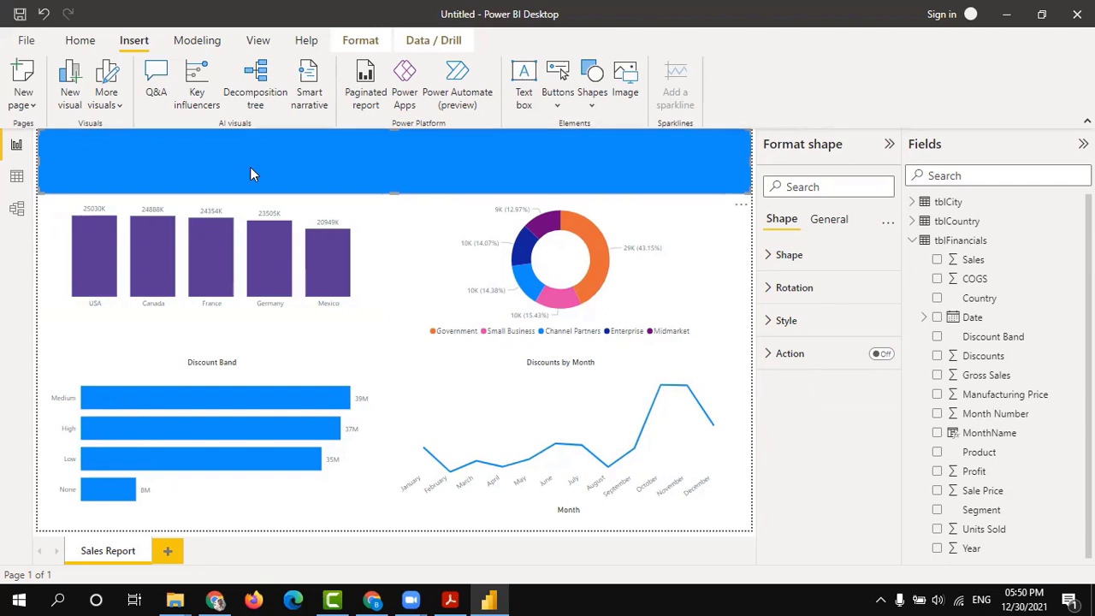
pyautogui.click(360, 40)
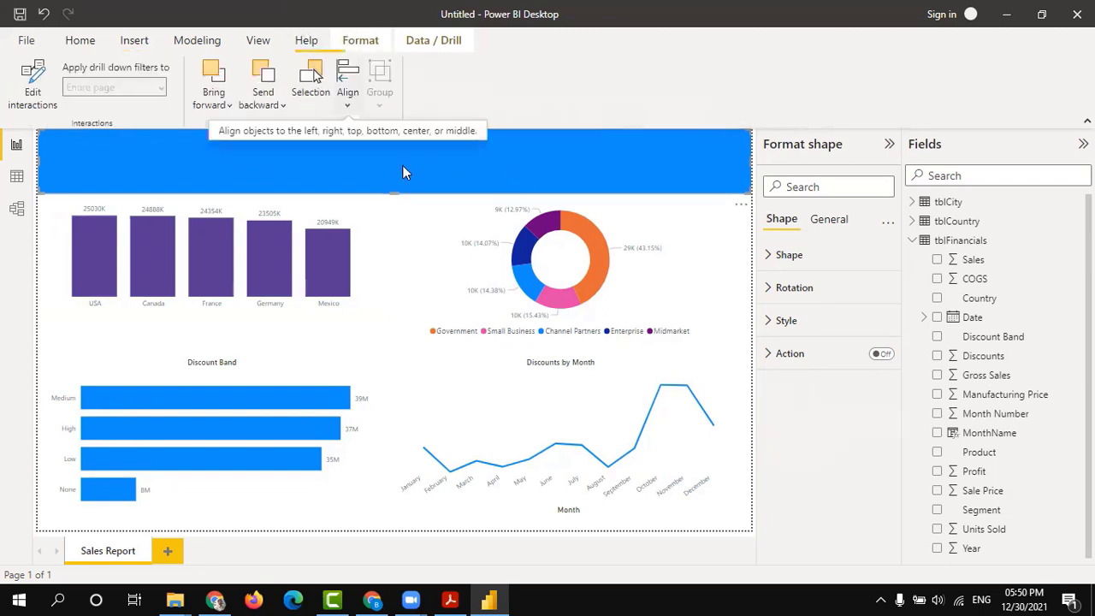
pyautogui.click(272, 104)
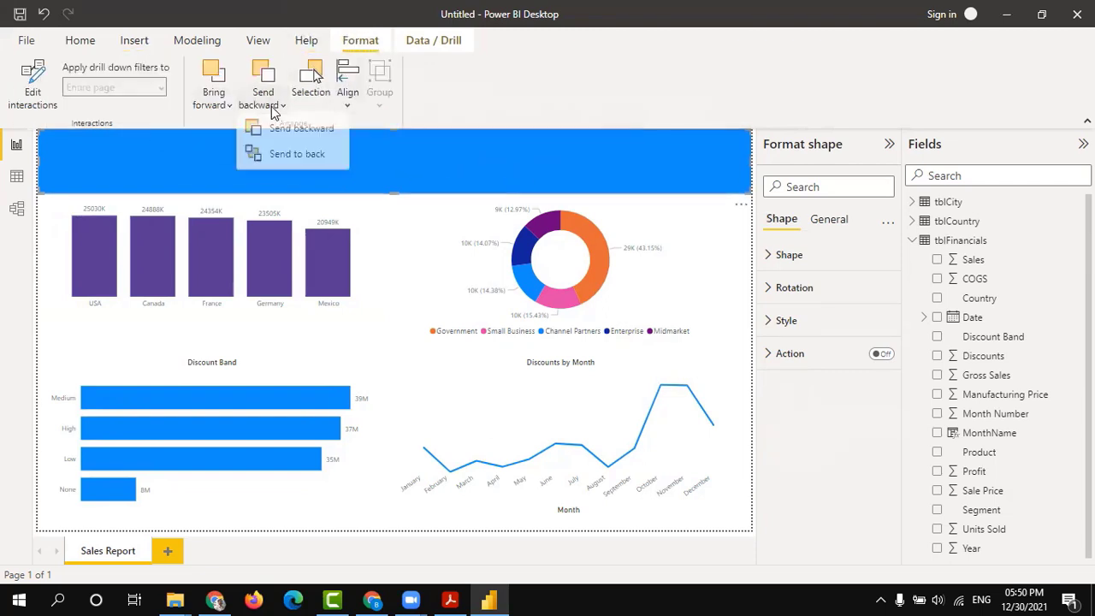
pyautogui.click(295, 157)
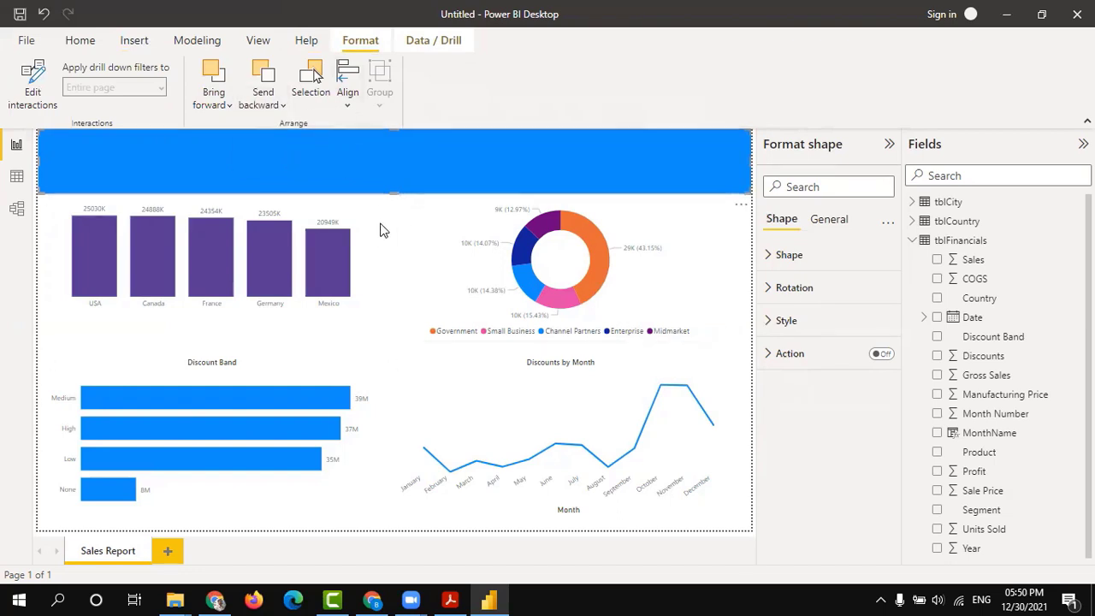
pyautogui.click(386, 223)
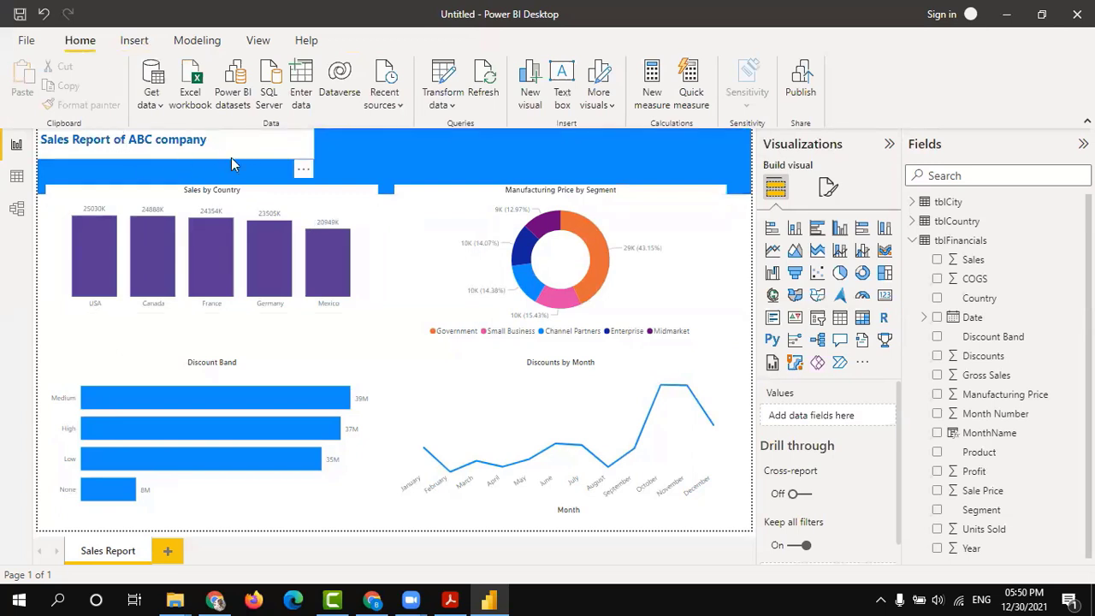
# - Extend the banner rectangle's lower edge down behind the upper part of the two top charts
pyautogui.click(515, 163)
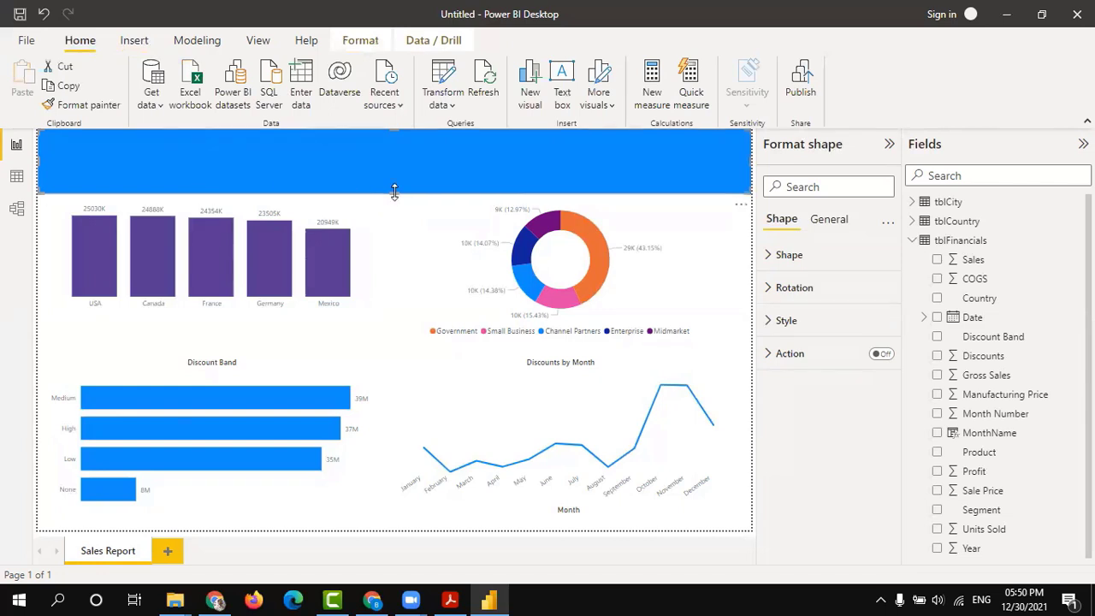
pyautogui.moveTo(394, 192); pyautogui.dragTo(390, 237)
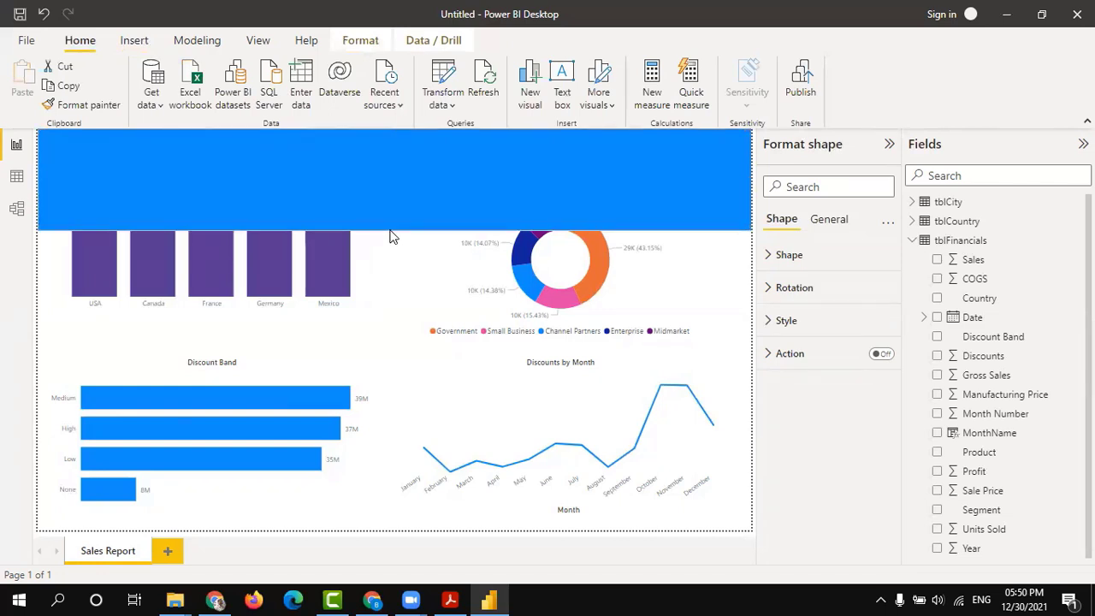
pyautogui.click(816, 241)
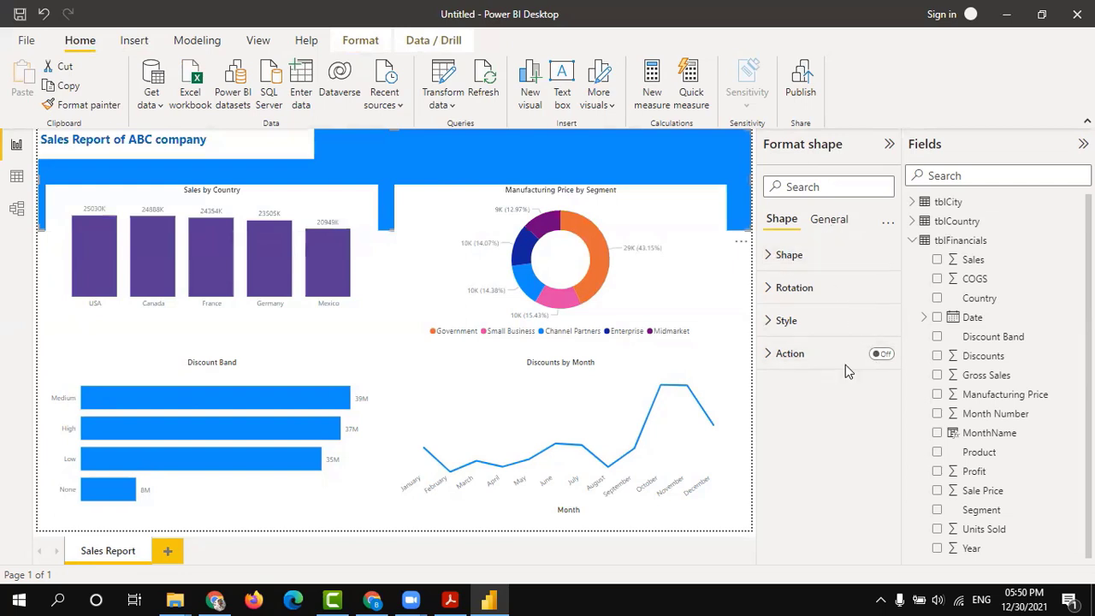
# - Turn off the border of the blue banner rectangle
pyautogui.click(794, 255)
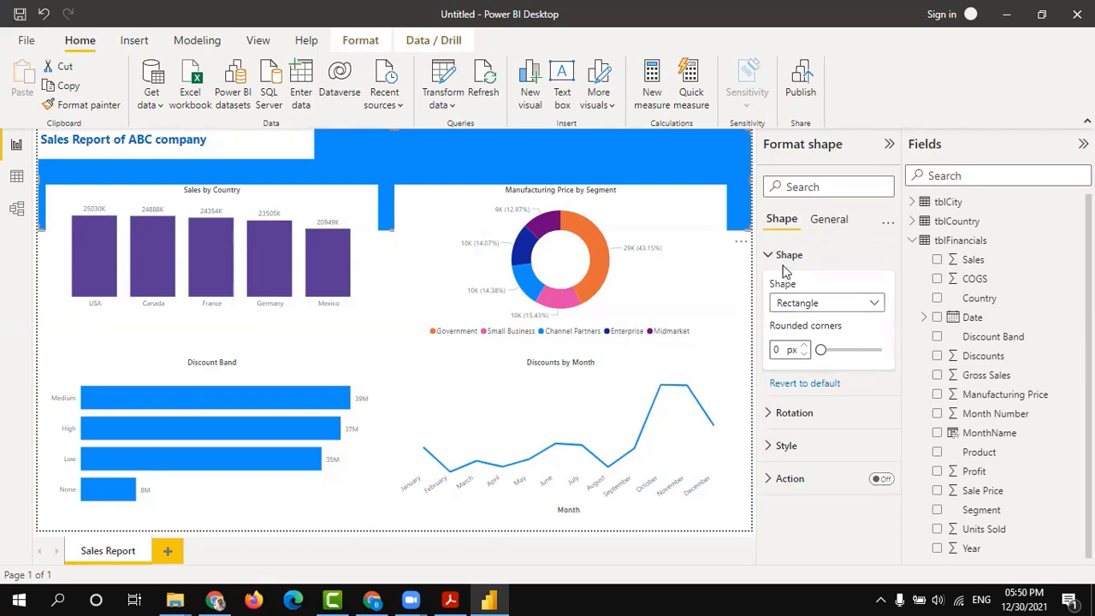
pyautogui.click(777, 255)
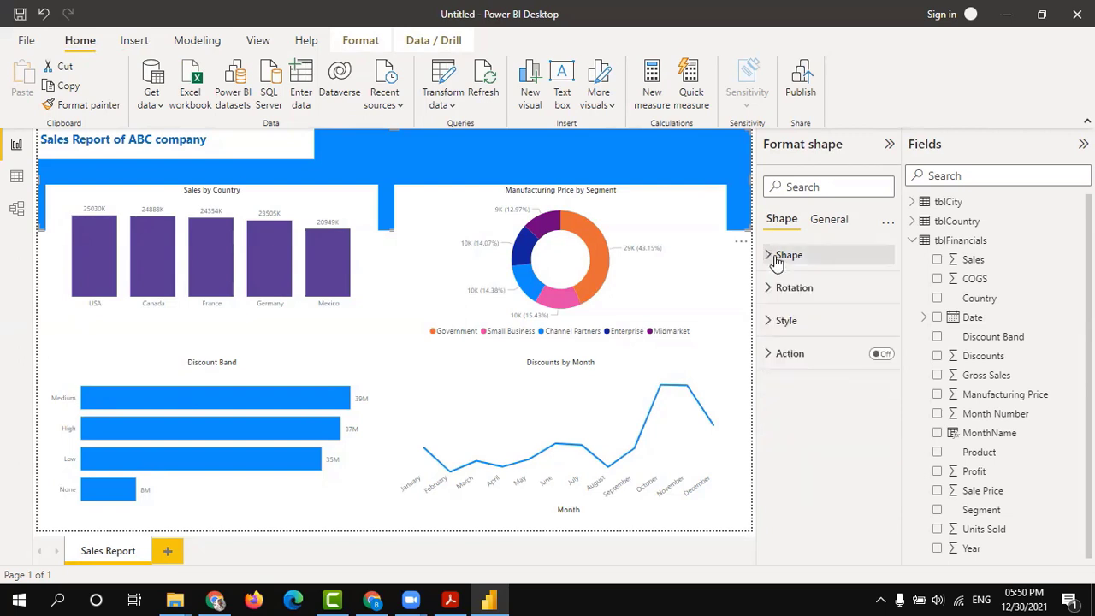
pyautogui.click(830, 224)
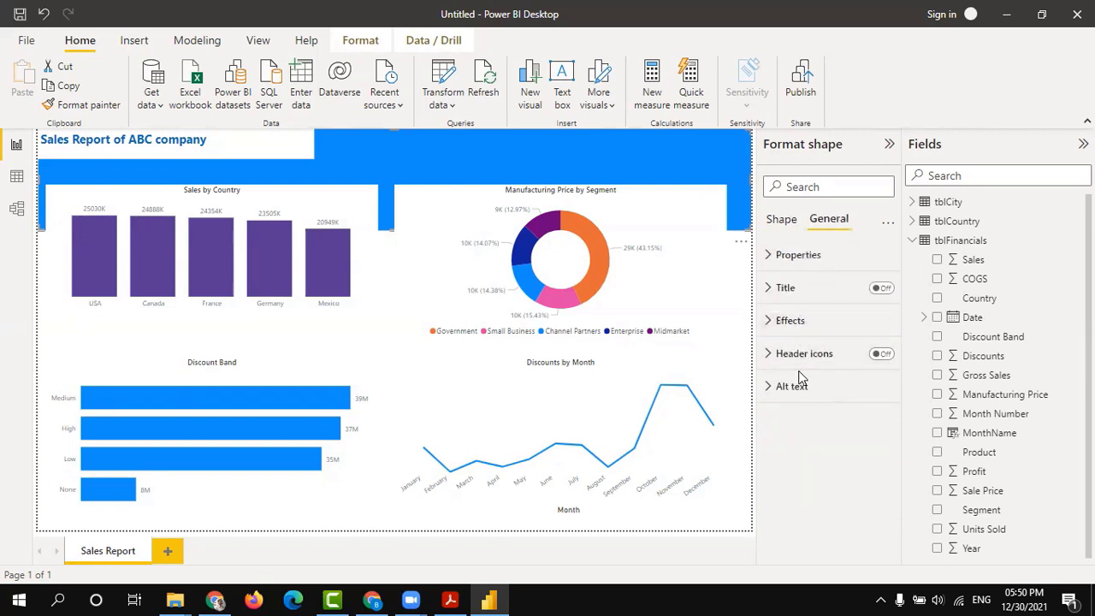
pyautogui.click(776, 219)
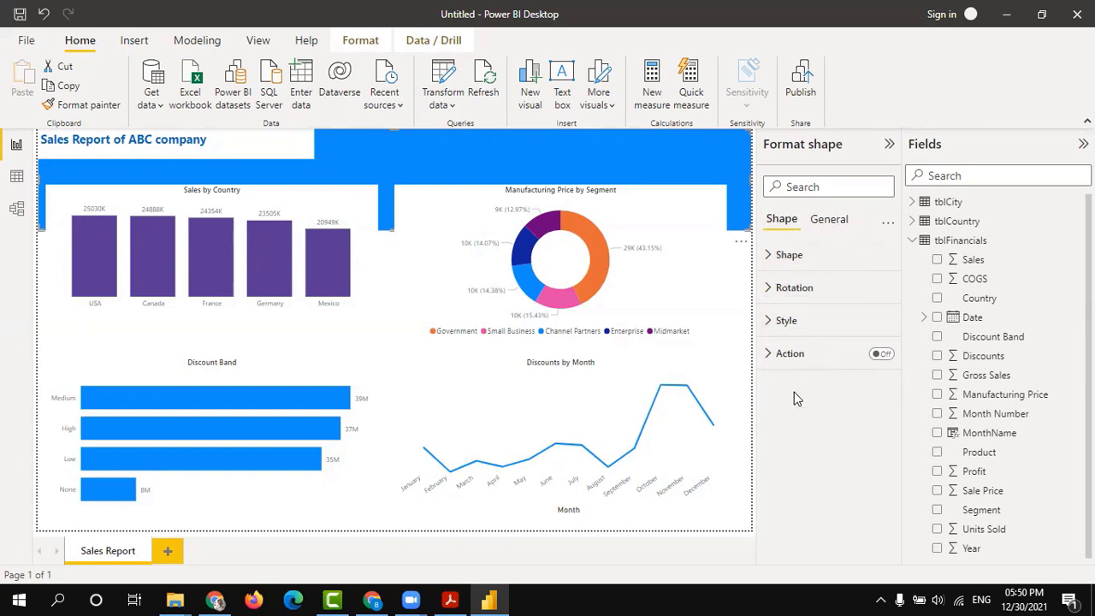
pyautogui.click(777, 322)
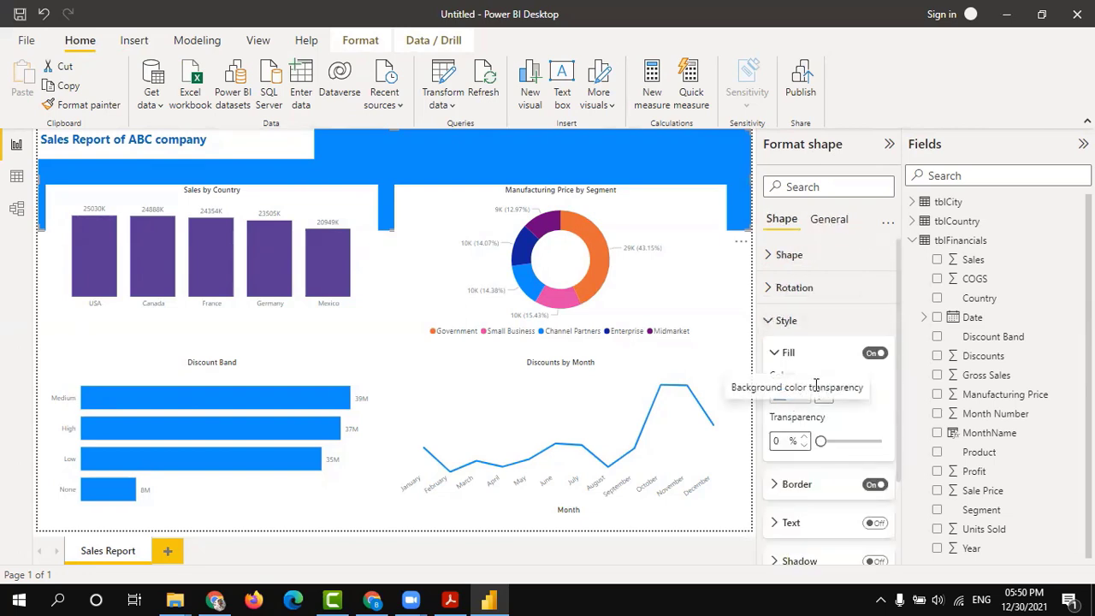
pyautogui.click(874, 485)
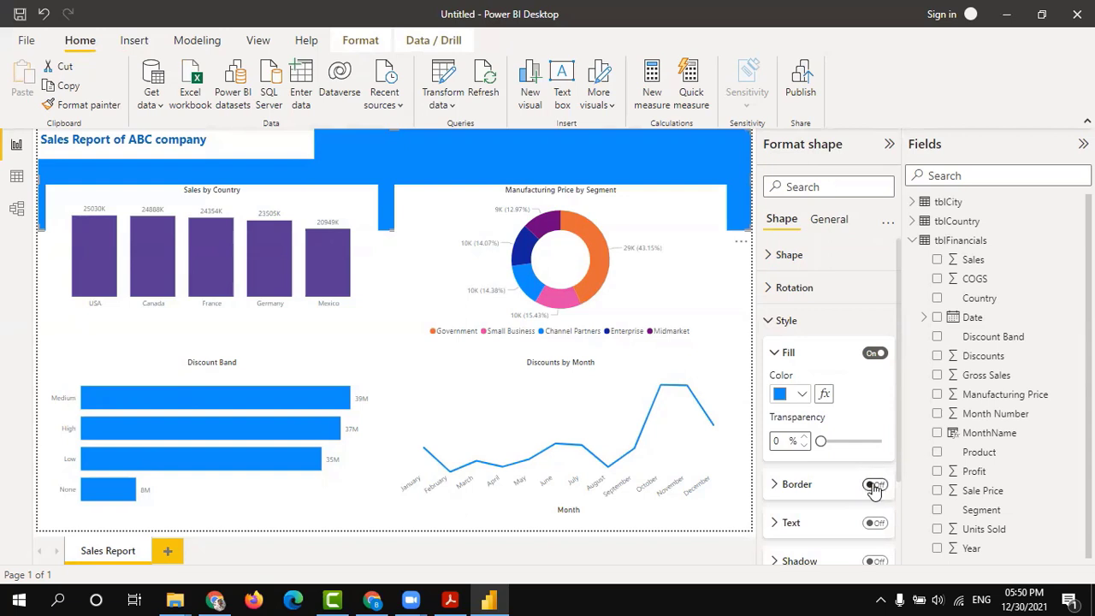
# - Fill the banner rectangle with a medium gray shade of the theme's white and deselect it
pyautogui.click(801, 395)
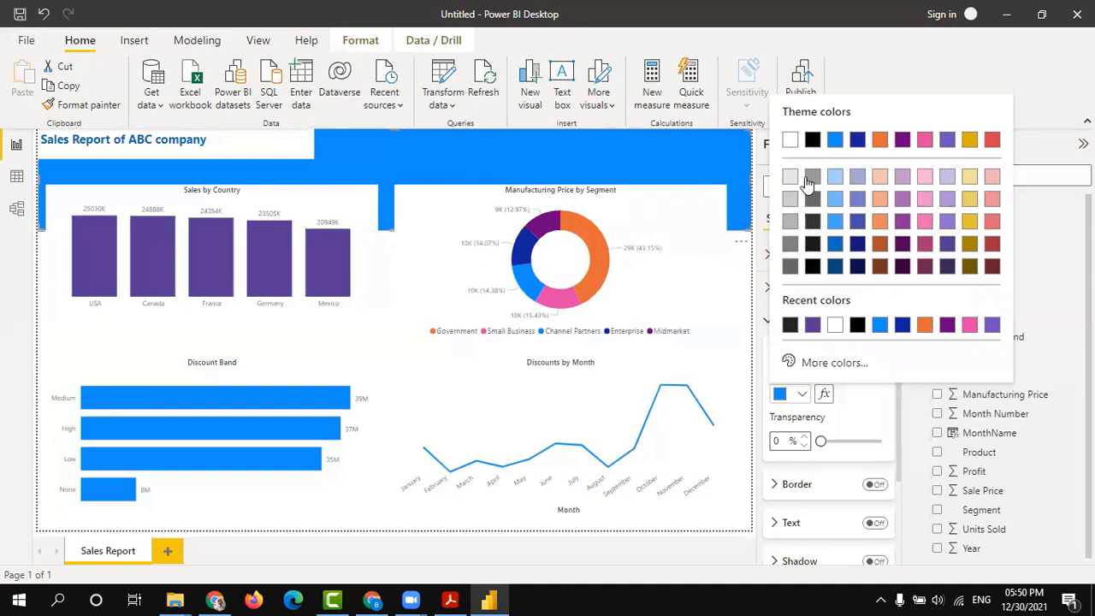
pyautogui.click(788, 224)
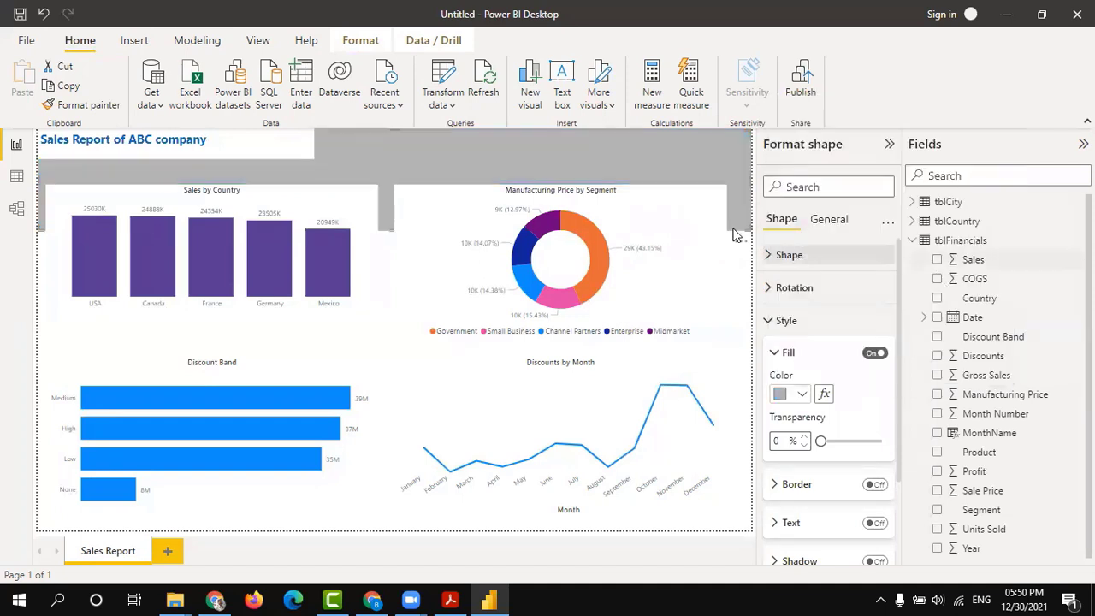
pyautogui.click(804, 394)
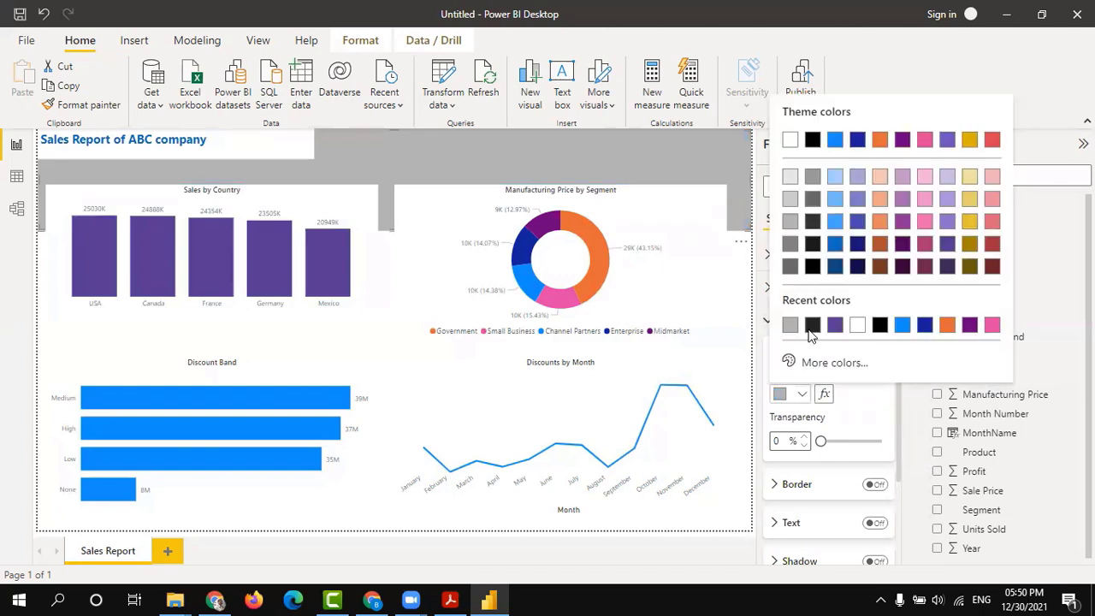
pyautogui.click(789, 222)
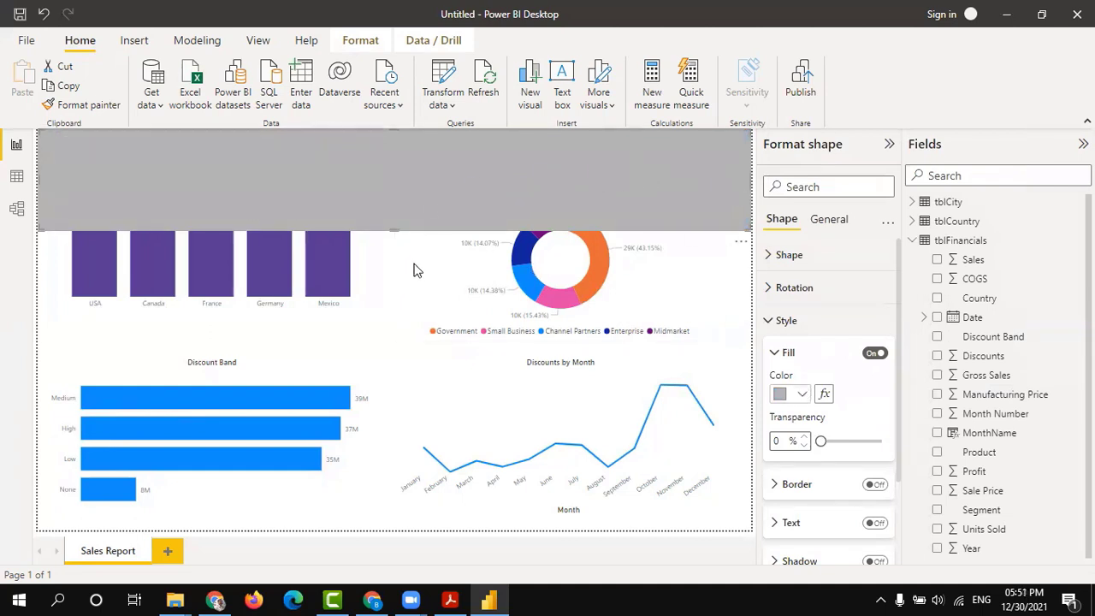
pyautogui.click(393, 351)
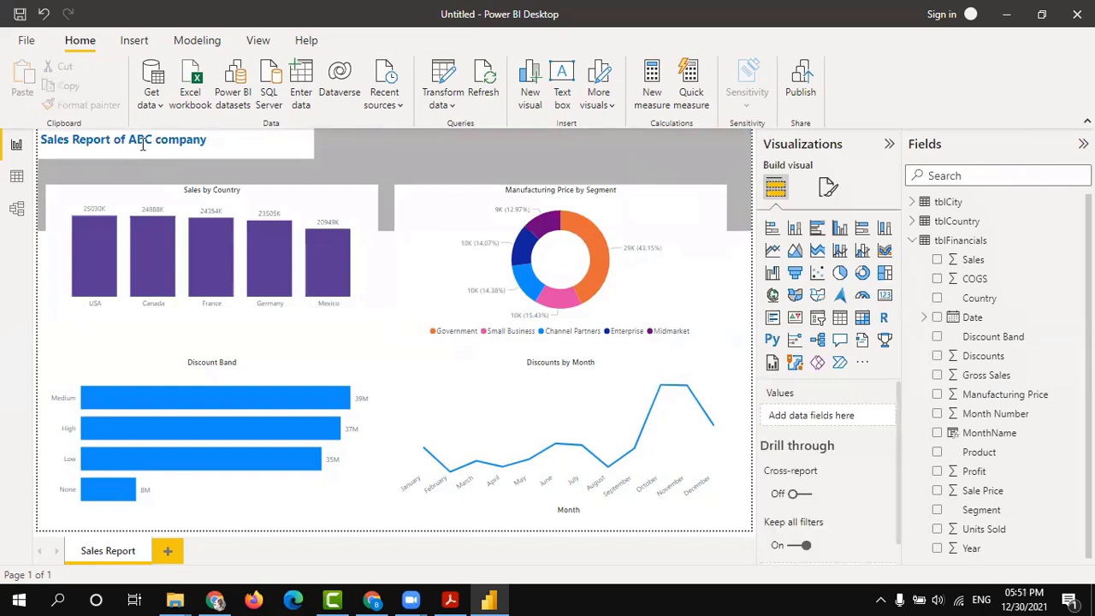
# - Turn off the report title text box's background and move the text box slightly down within the banner
pyautogui.click(142, 145)
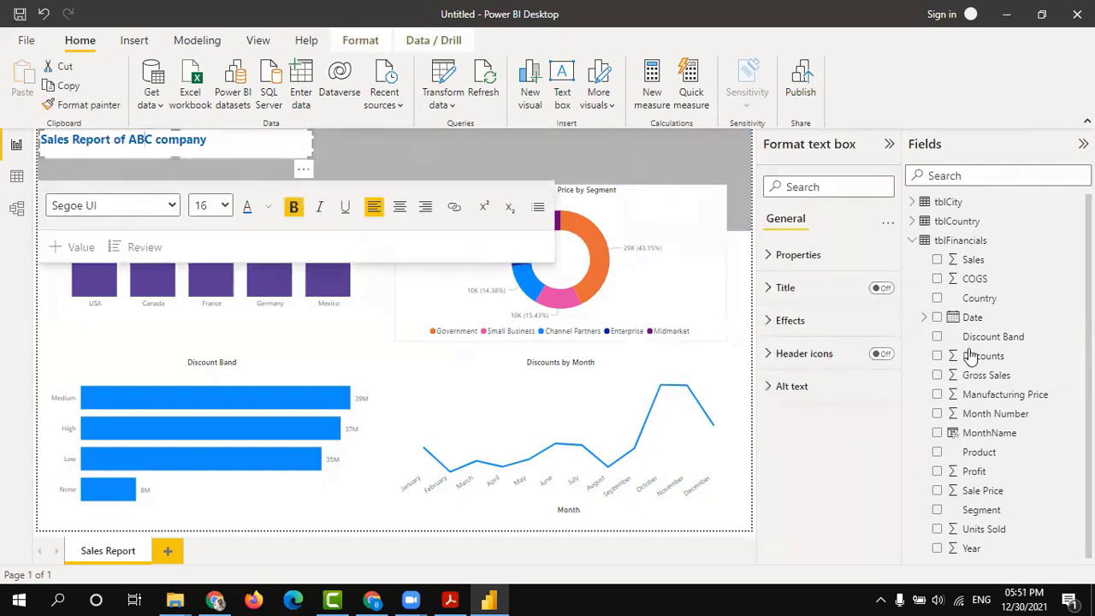
pyautogui.click(788, 320)
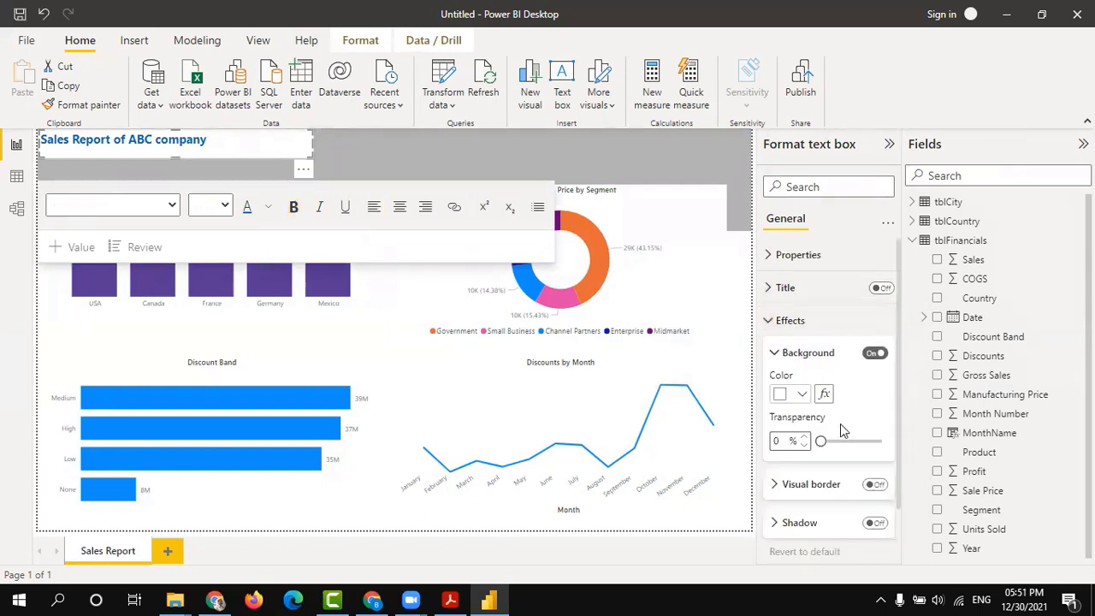
pyautogui.click(874, 352)
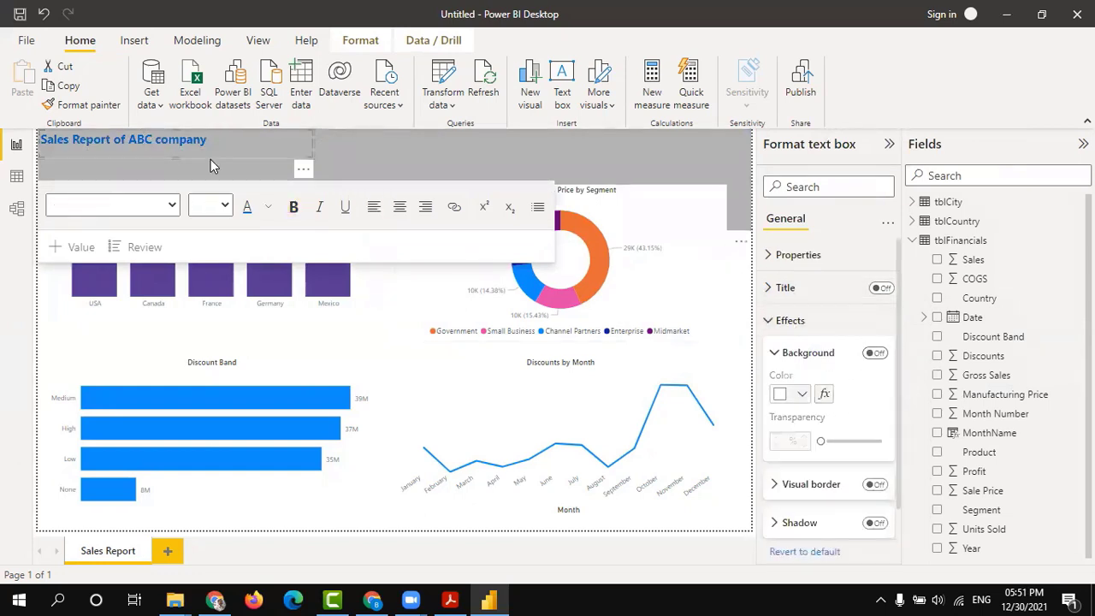
pyautogui.moveTo(210, 159); pyautogui.dragTo(210, 178)
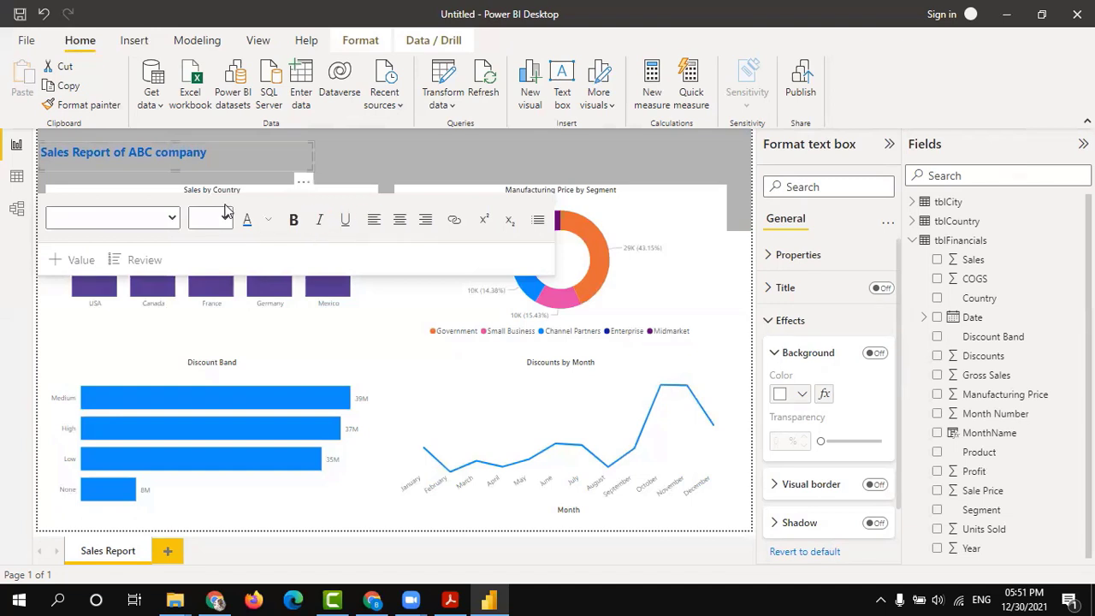
# - Color the report title text white and deselect the text box
pyautogui.moveTo(208, 152); pyautogui.dragTo(34, 159)
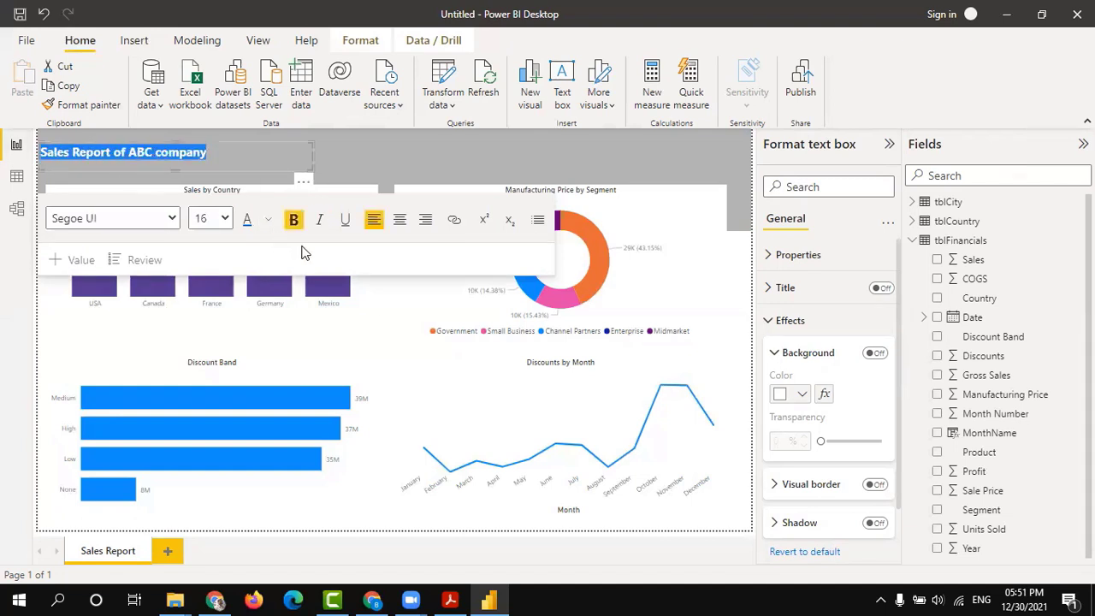
pyautogui.click(268, 220)
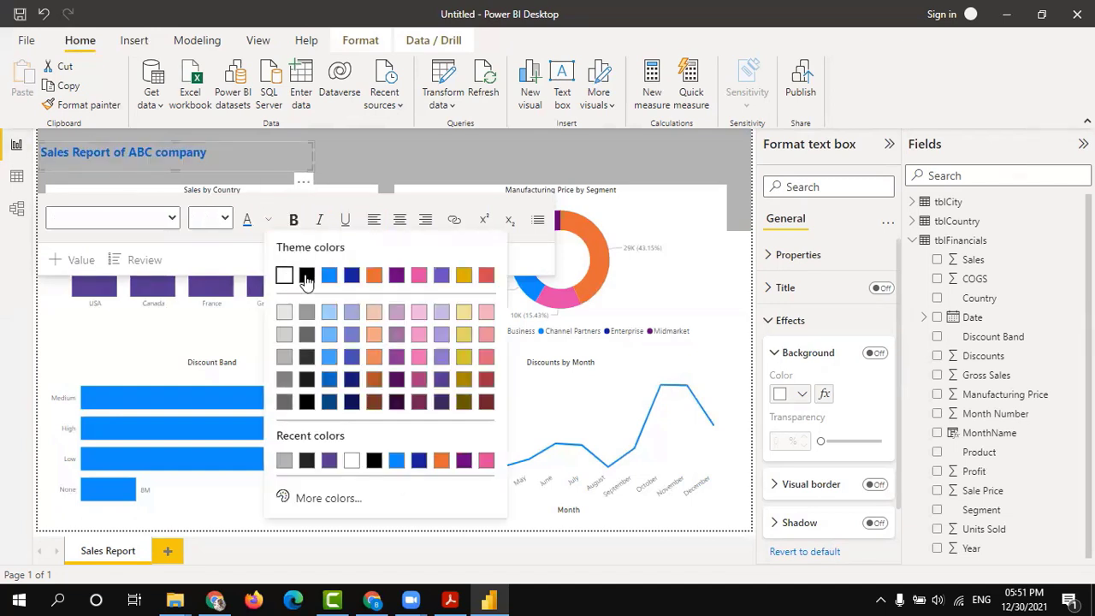
pyautogui.click(306, 277)
pyautogui.click(51, 323)
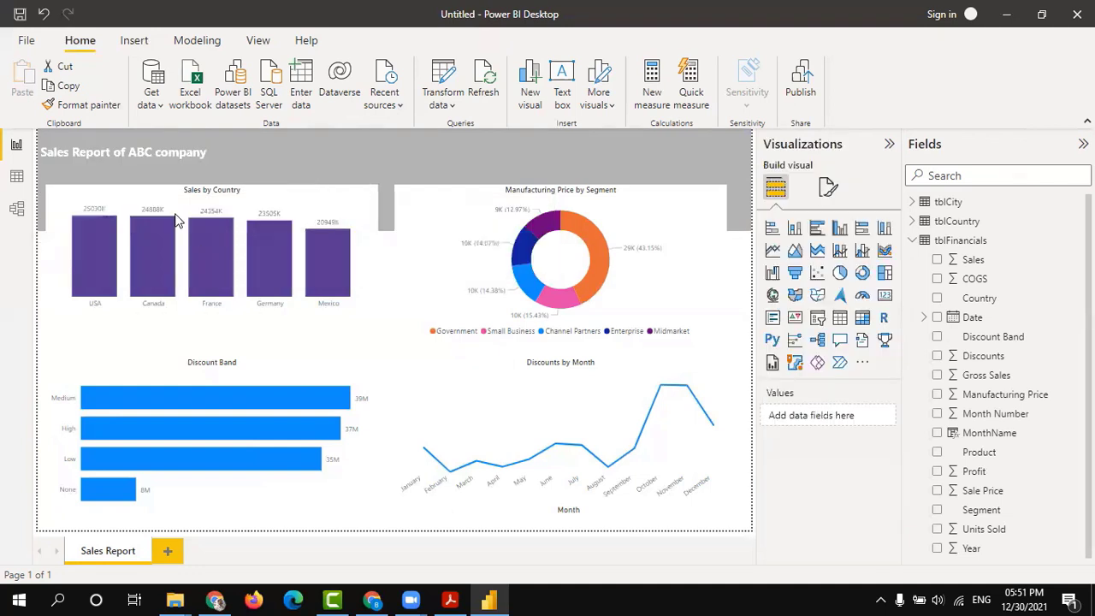
pyautogui.click(454, 357)
pyautogui.click(393, 355)
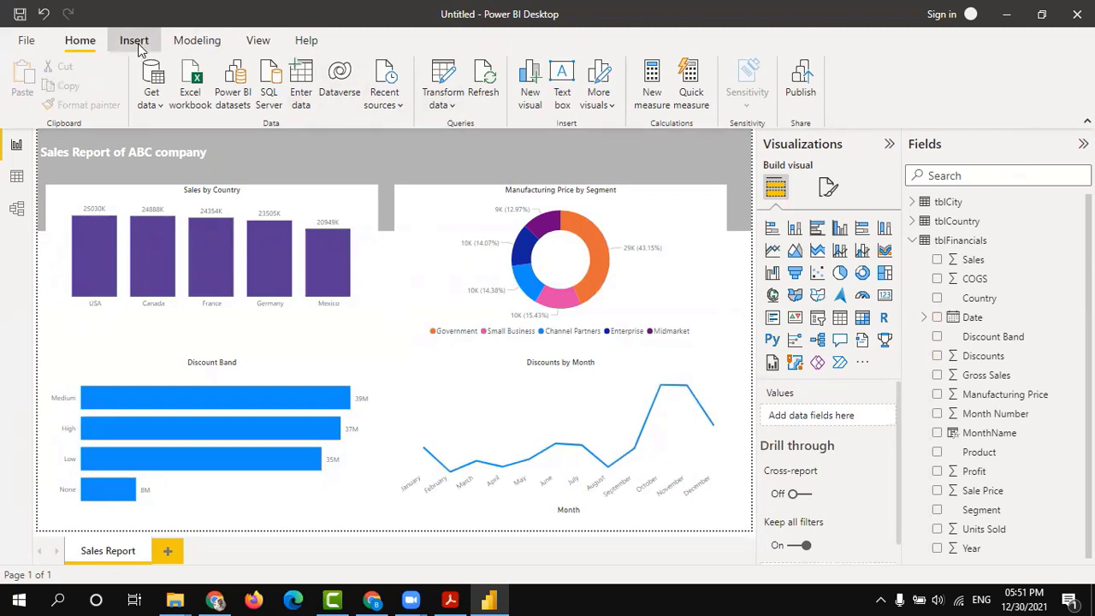
# - Insert the logo image from the CP Logo folder onto the report page
pyautogui.click(136, 43)
pyautogui.click(625, 85)
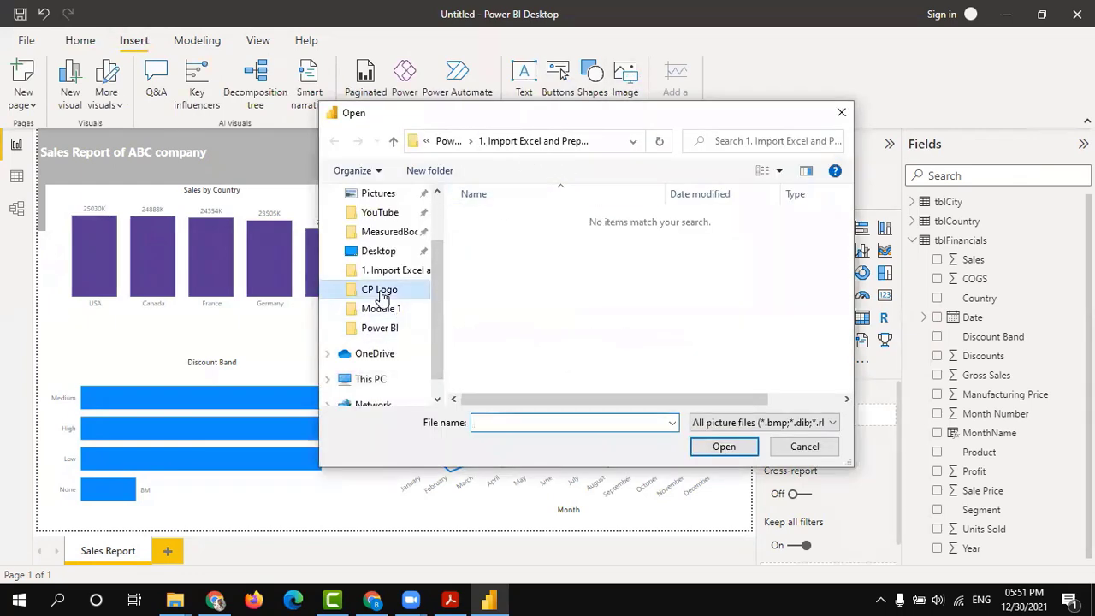
pyautogui.click(385, 289)
pyautogui.doubleClick(710, 245)
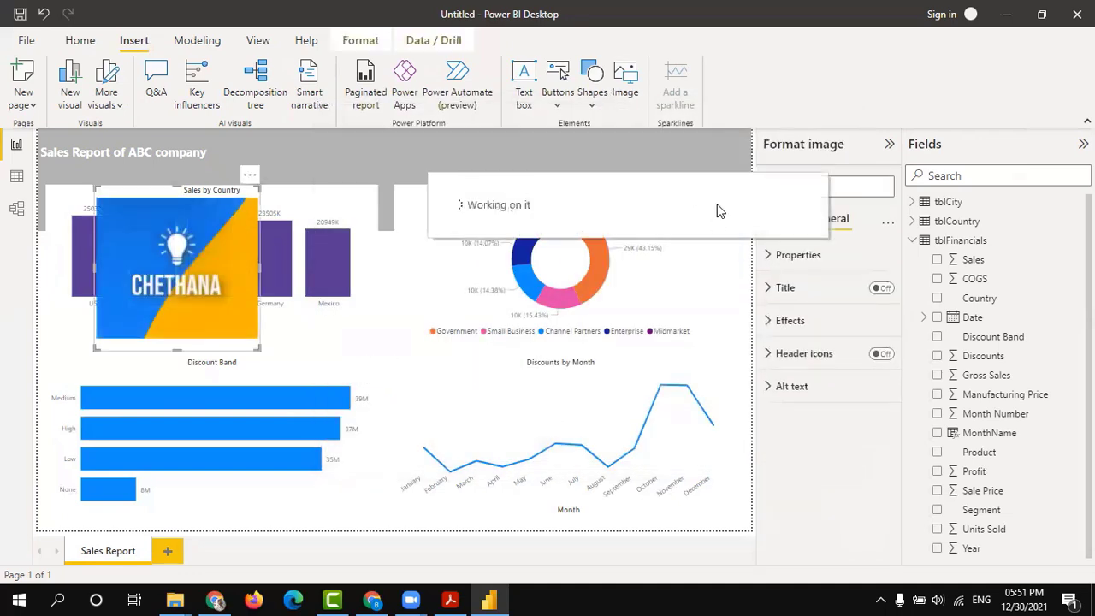
# - Move the logo to the page's top-right corner, shrink it to fit inside the gray banner, and deselect it
pyautogui.moveTo(245, 276); pyautogui.dragTo(742, 213)
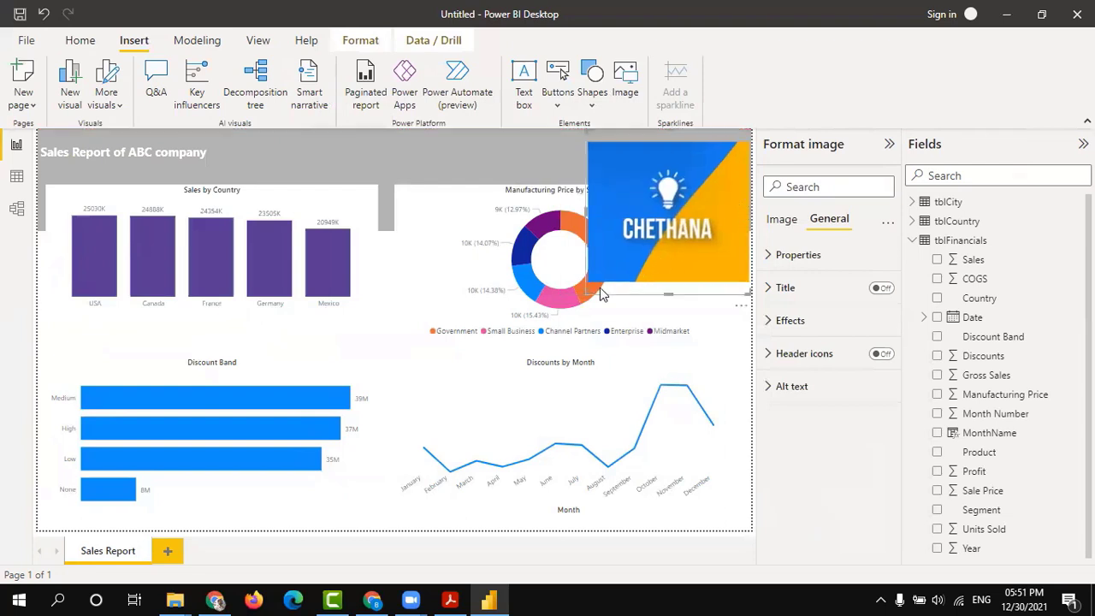
pyautogui.moveTo(587, 294); pyautogui.dragTo(719, 153)
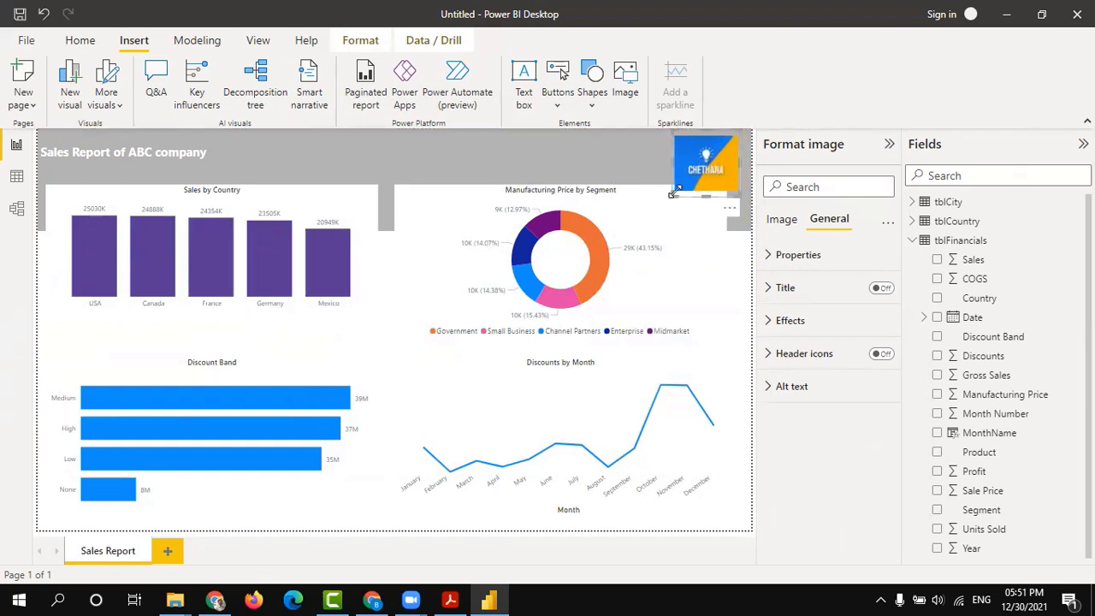
pyautogui.moveTo(674, 193); pyautogui.dragTo(697, 182)
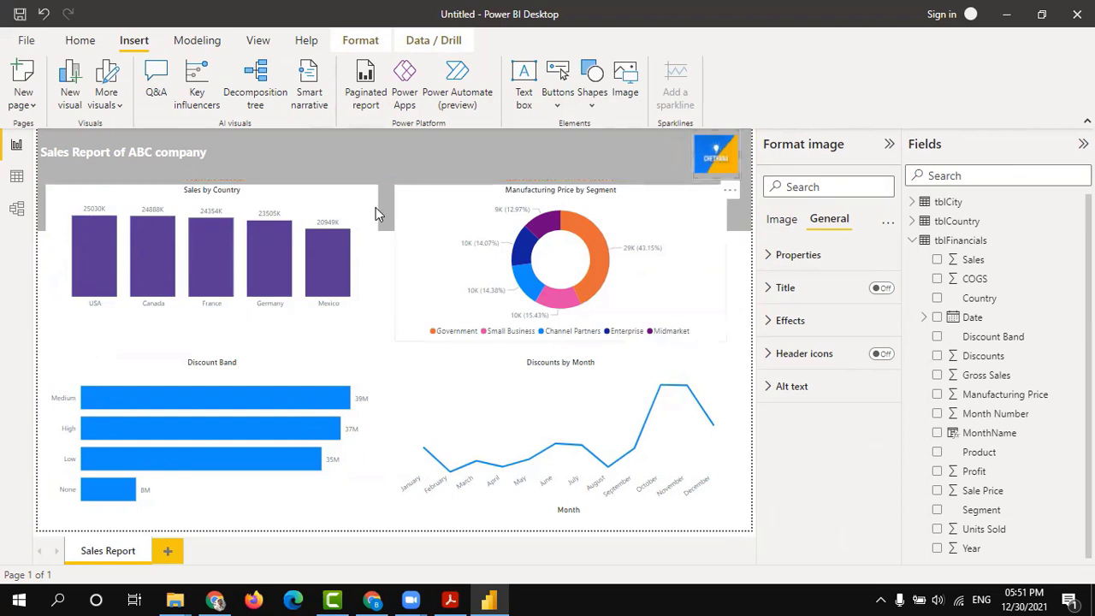
pyautogui.click(386, 271)
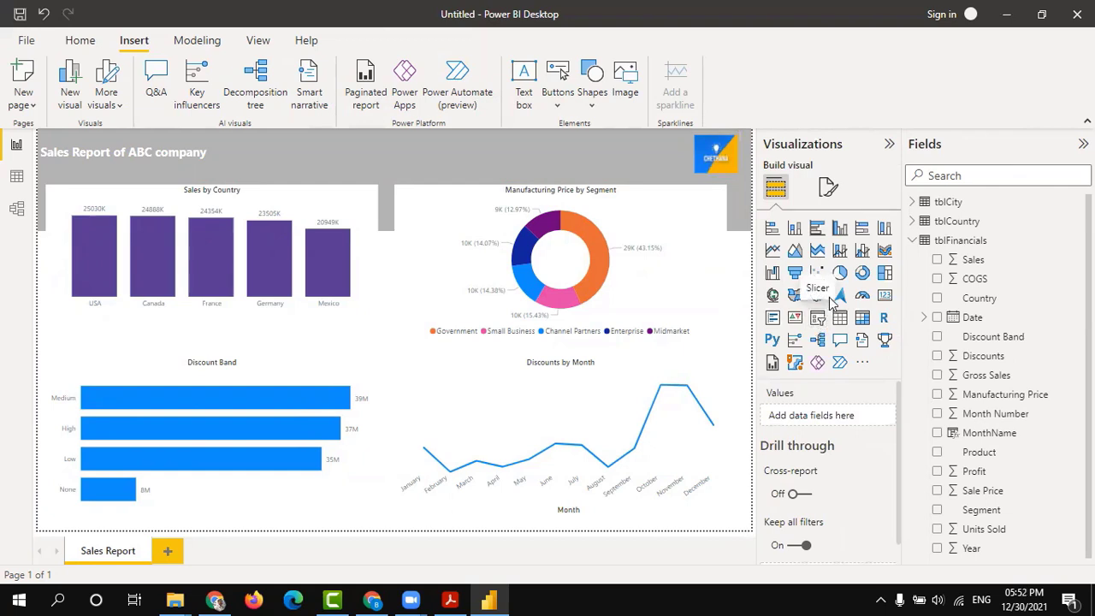
# - Add a slicer on the Country field of tblFinancials, placed over the middle of the banner and reduced to fit its list
pyautogui.click(818, 319)
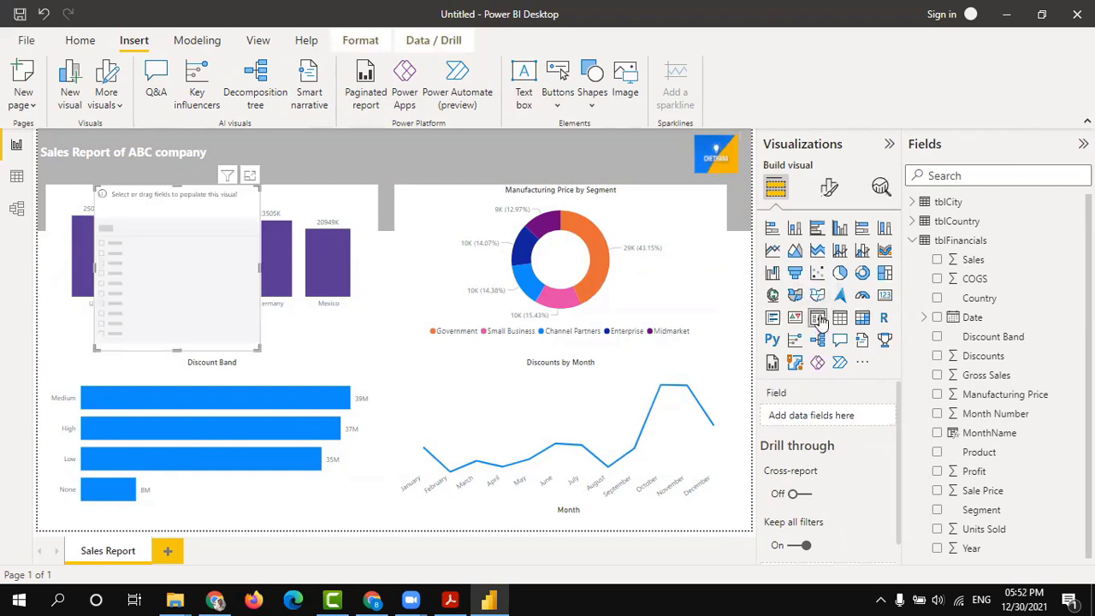
pyautogui.moveTo(159, 200); pyautogui.dragTo(403, 151)
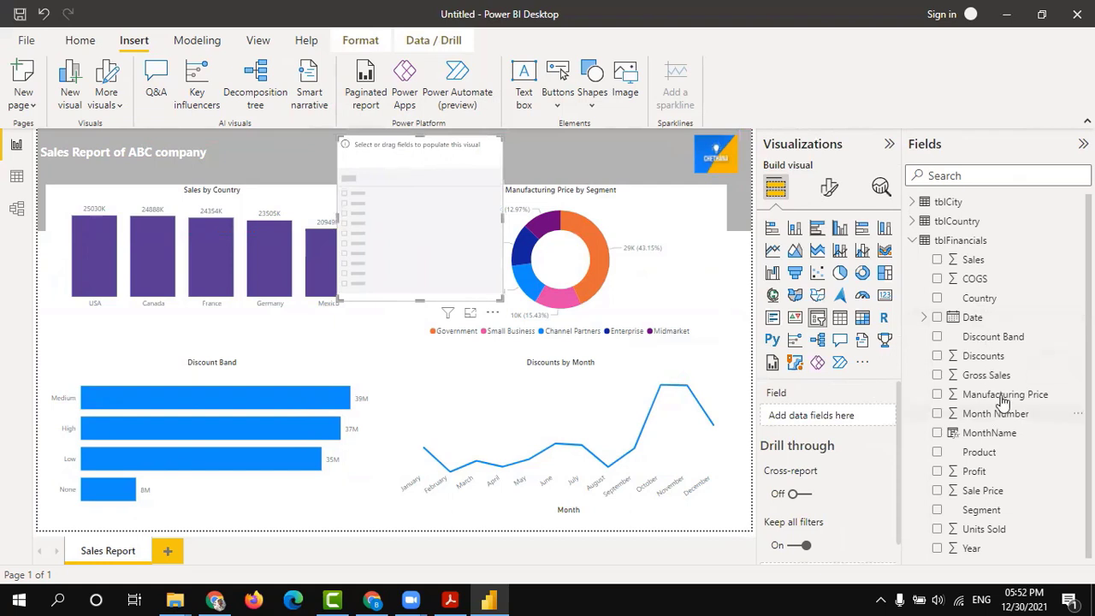
pyautogui.click(937, 298)
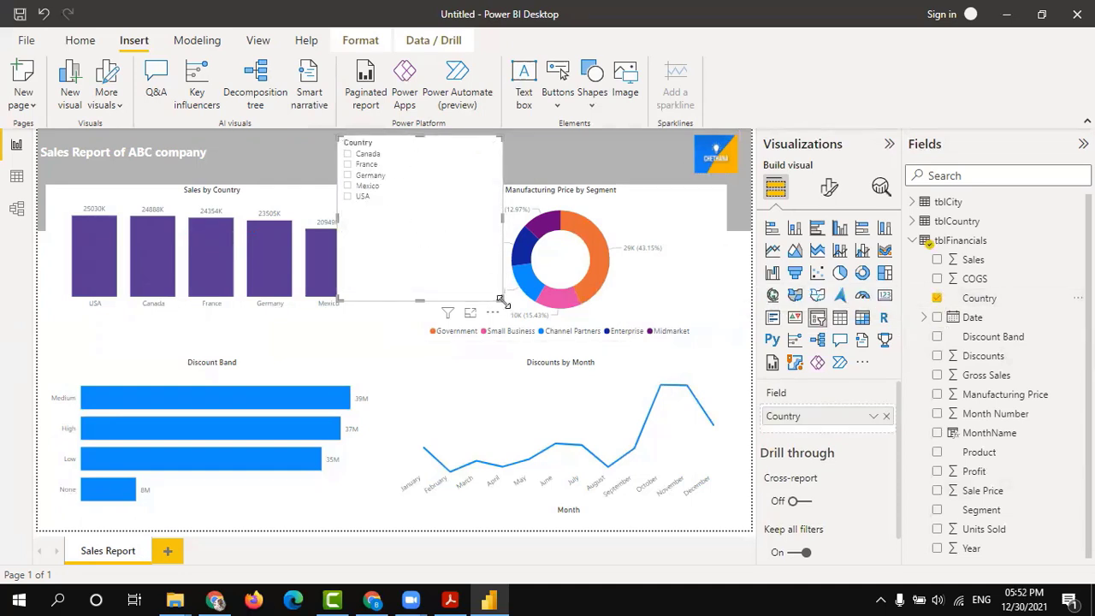
pyautogui.moveTo(503, 302); pyautogui.dragTo(459, 206)
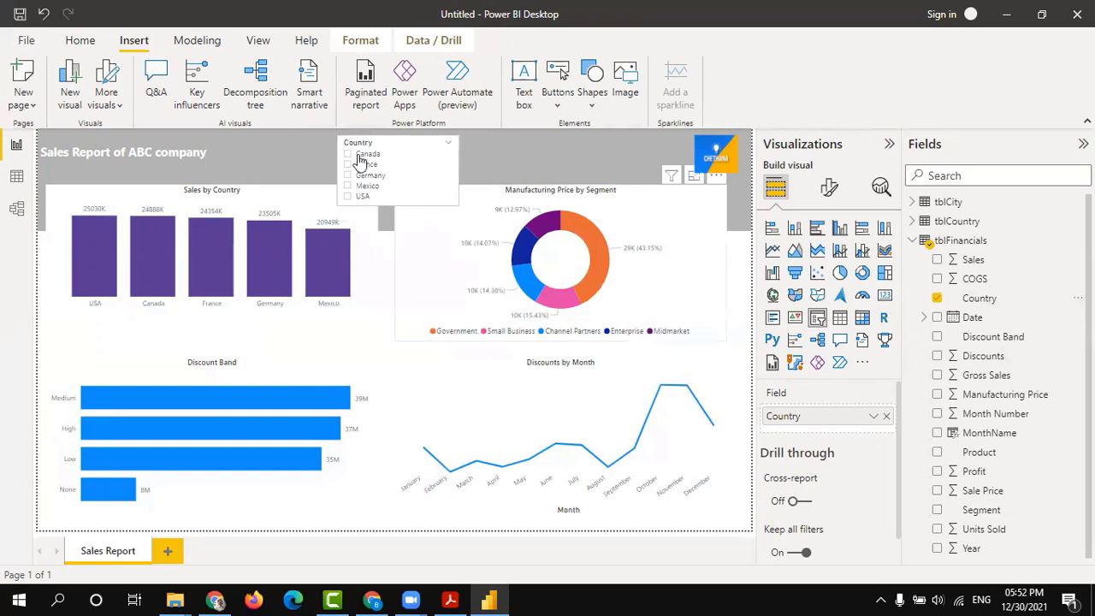
# - Change the Country slicer to a dropdown, reduce its height to fit the banner, and place it just left of the logo
pyautogui.click(451, 147)
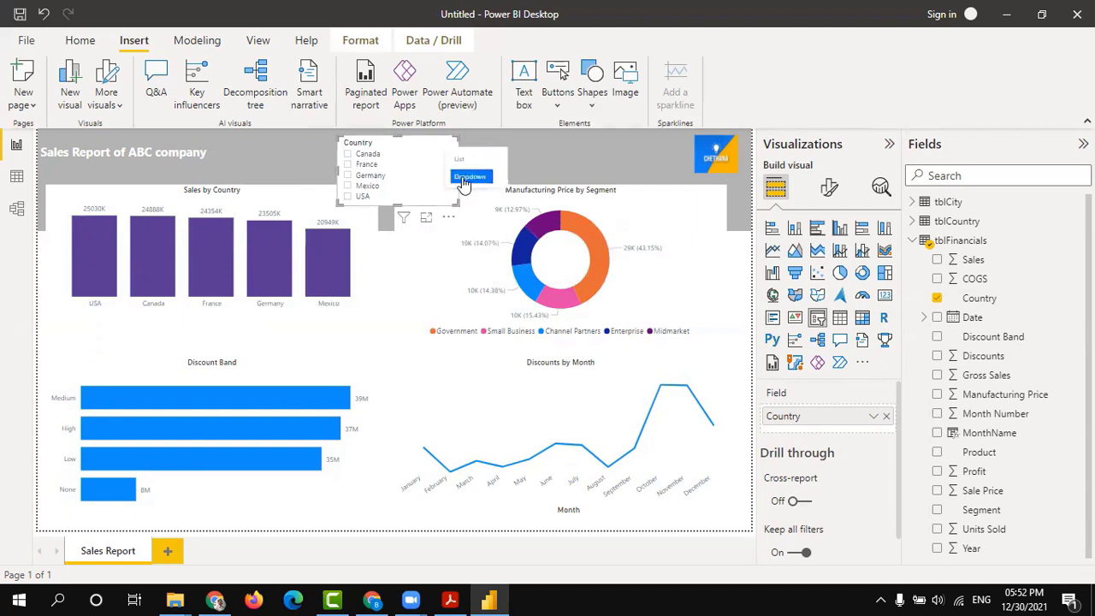
pyautogui.click(463, 179)
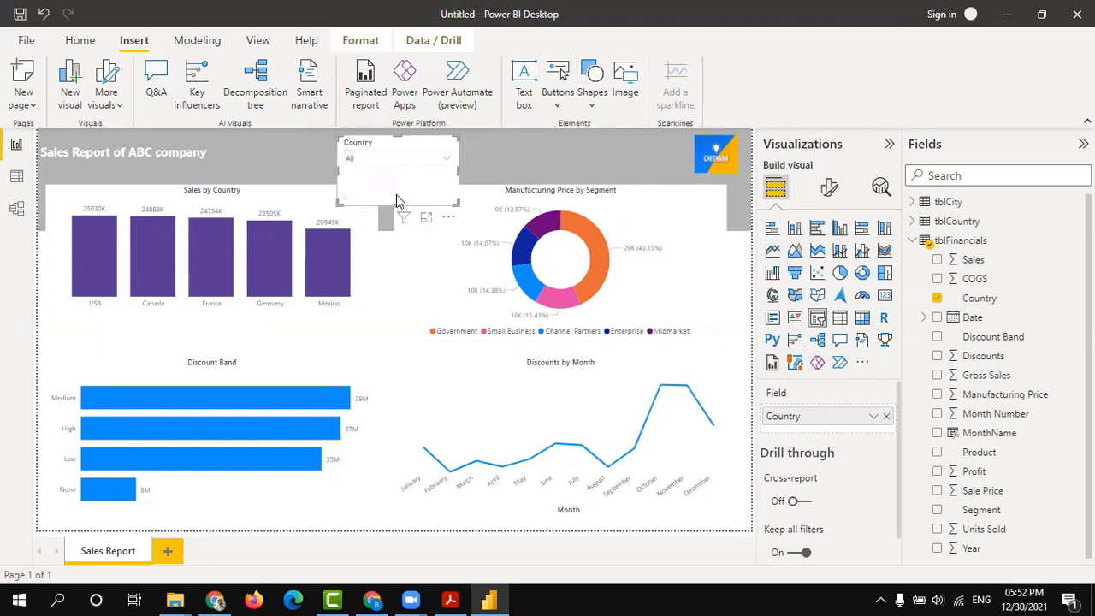
pyautogui.moveTo(396, 204); pyautogui.dragTo(396, 172)
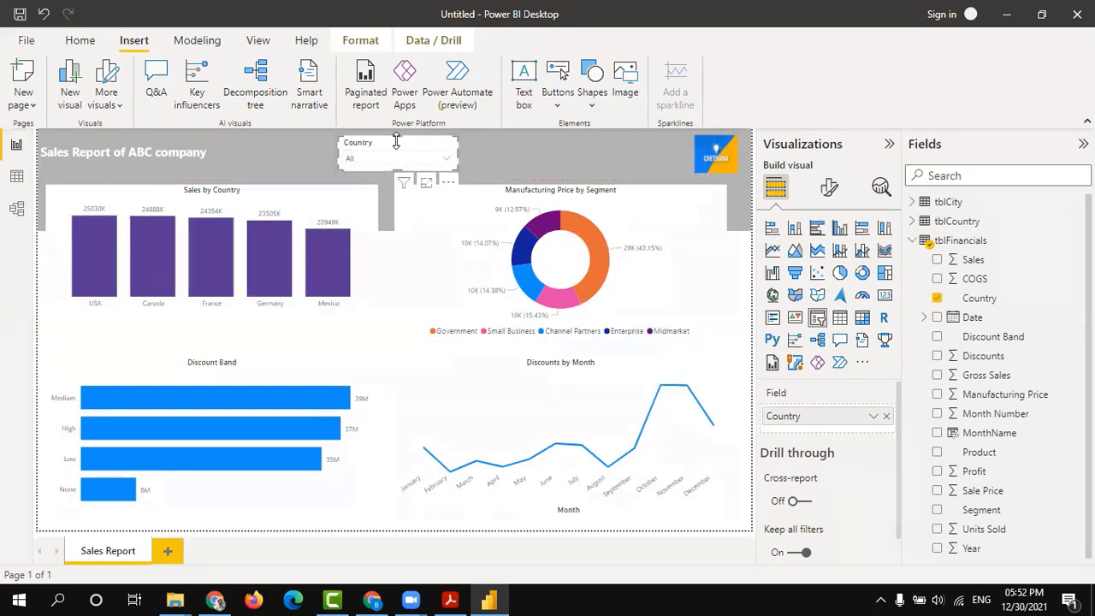
pyautogui.moveTo(490, 152); pyautogui.dragTo(622, 152)
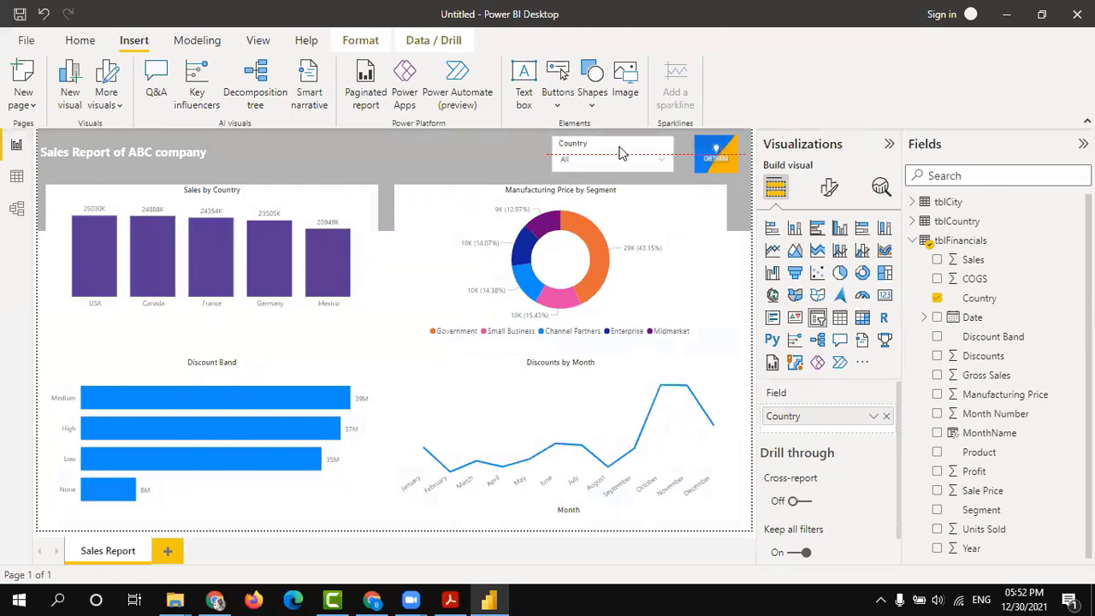
# - Turn off the Country slicer's background so the gray banner shows through, and deselect the visuals
pyautogui.click(832, 190)
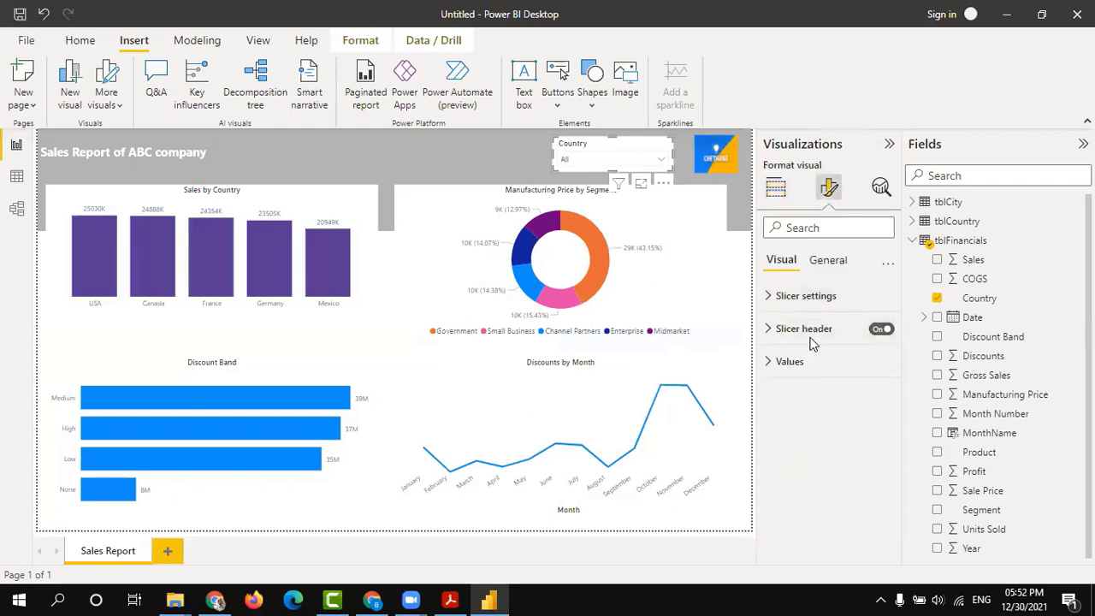
pyautogui.click(783, 296)
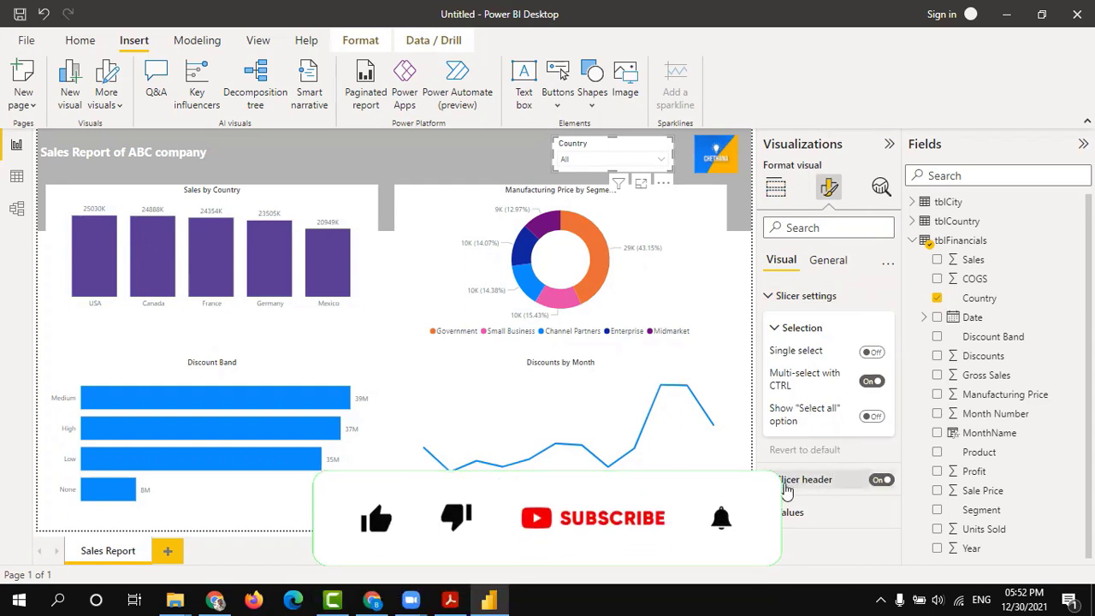
pyautogui.click(787, 481)
pyautogui.scroll(-1, 788, 428)
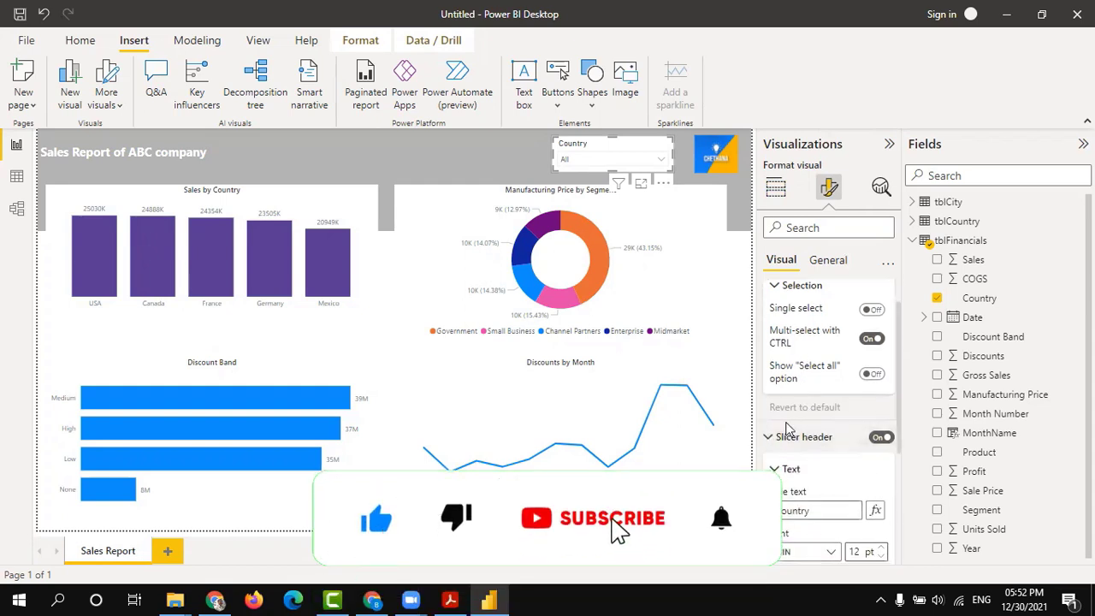
pyautogui.click(827, 260)
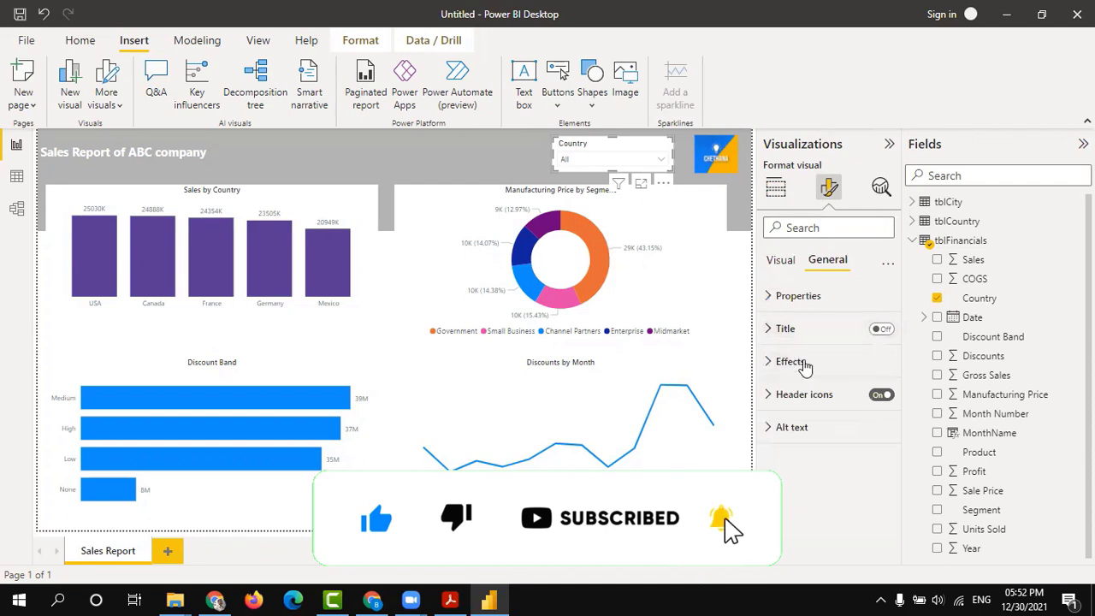
pyautogui.click(800, 364)
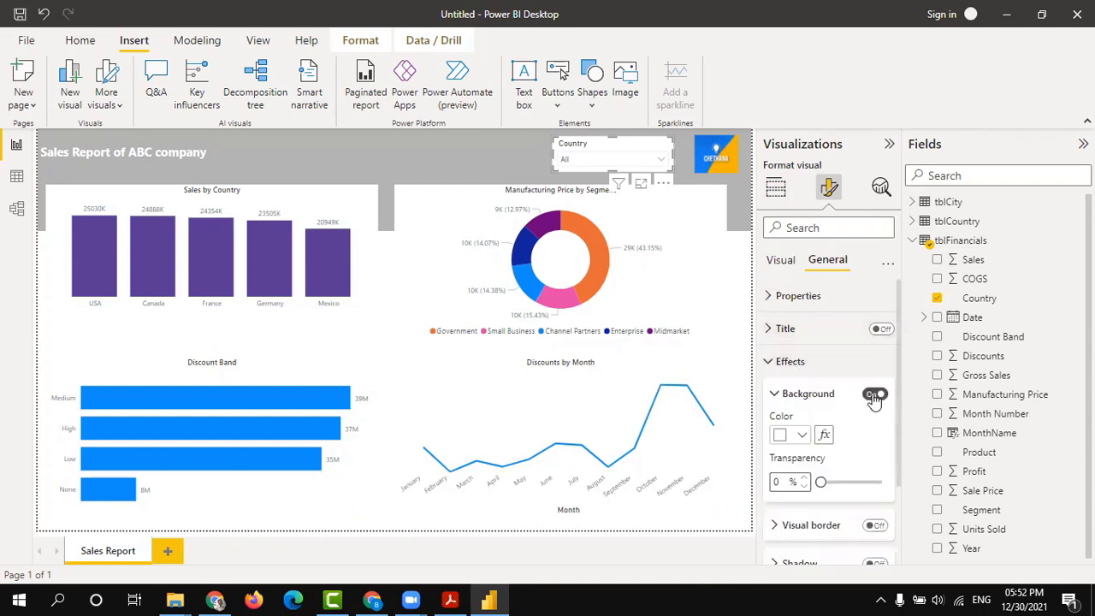
pyautogui.click(874, 395)
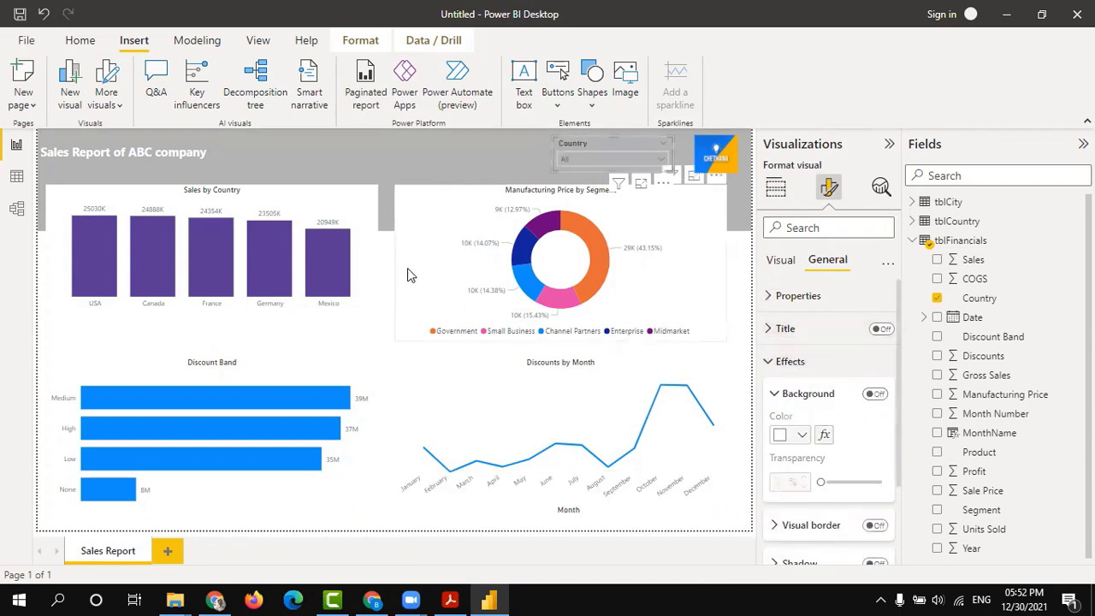
pyautogui.click(642, 190)
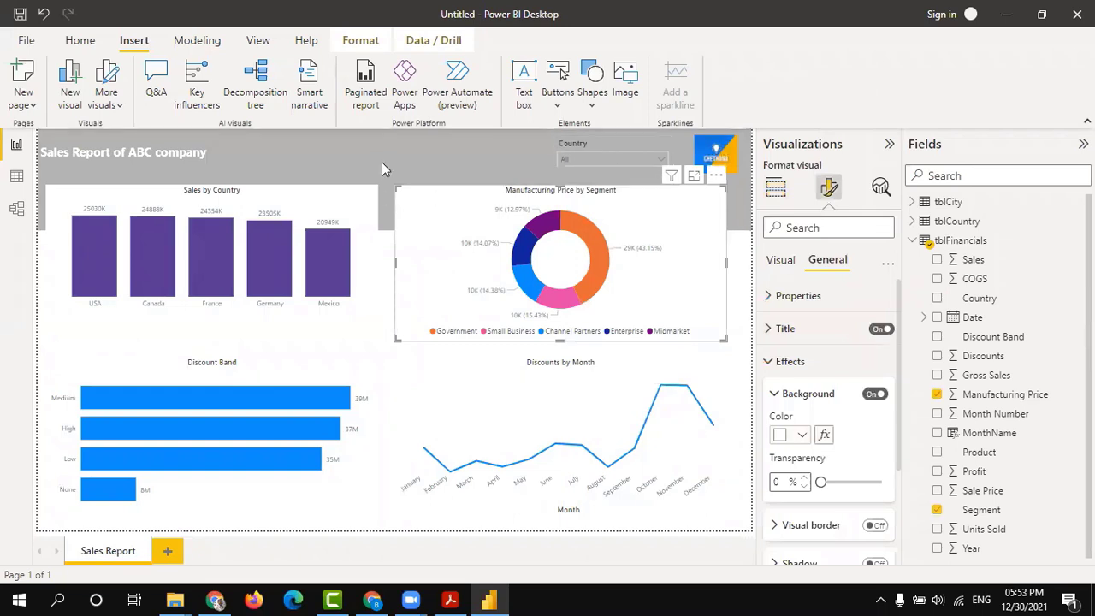
pyautogui.click(159, 353)
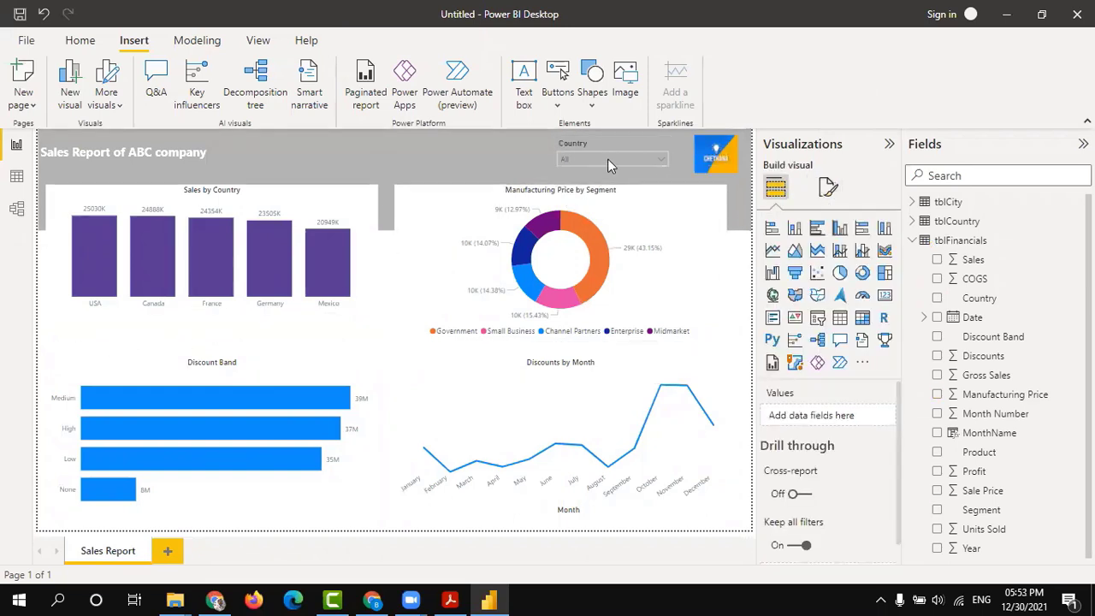
# - Test the Country slicer with Canada, France and Germany in turn, with Canada and France together, and clear the selection
pyautogui.click(661, 159)
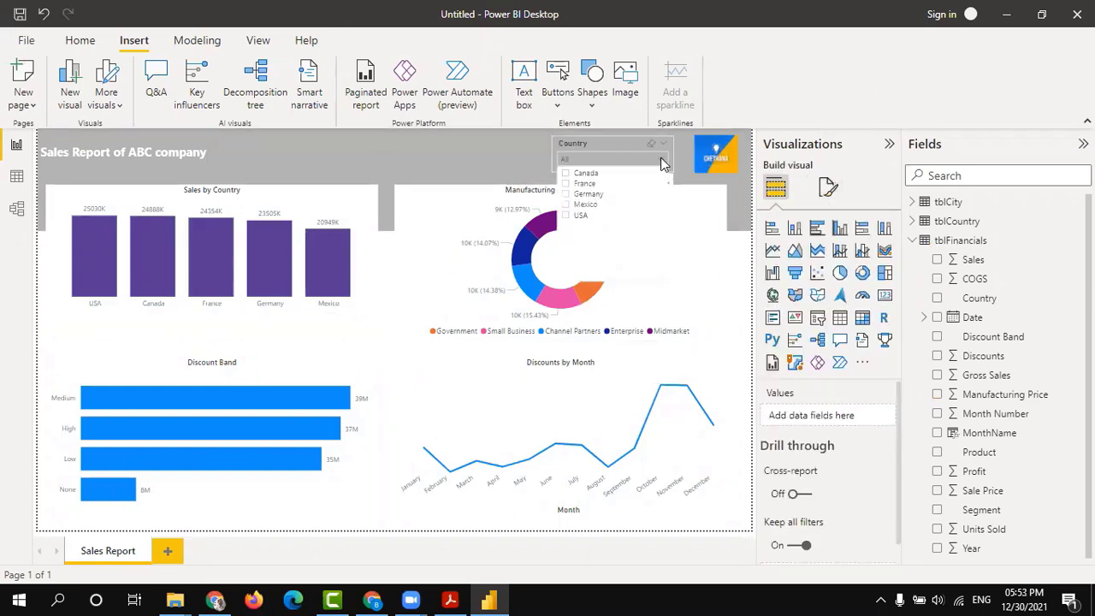
pyautogui.click(585, 176)
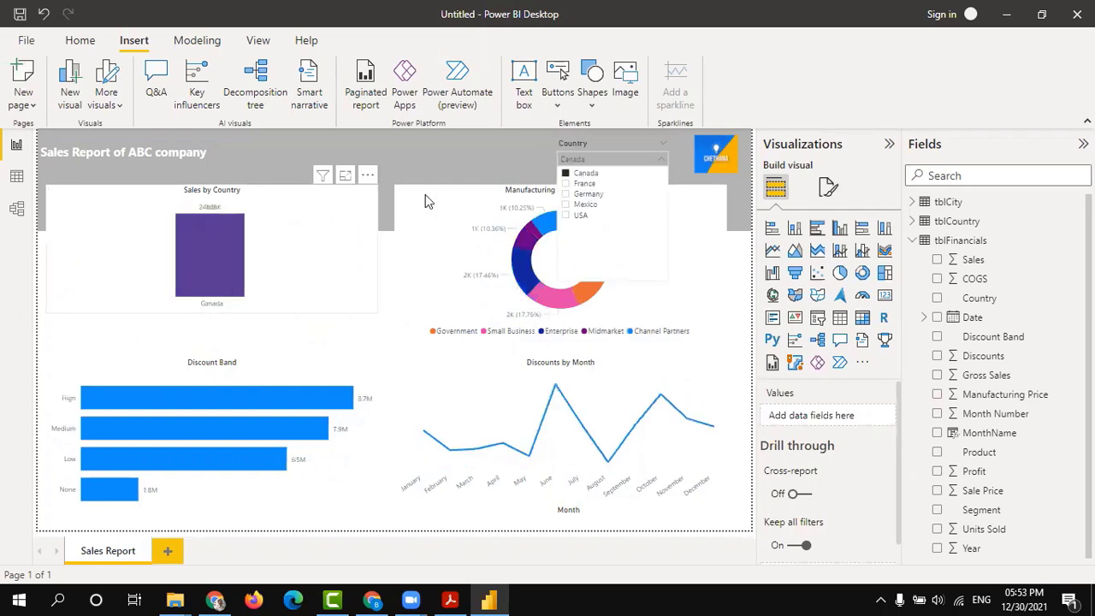
pyautogui.click(585, 184)
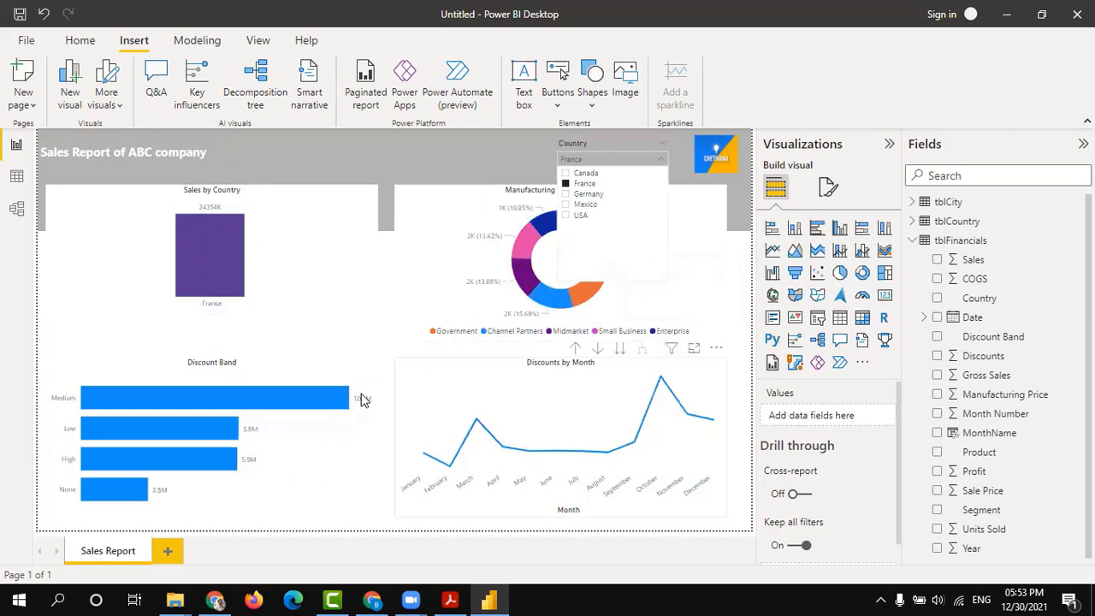
pyautogui.click(588, 195)
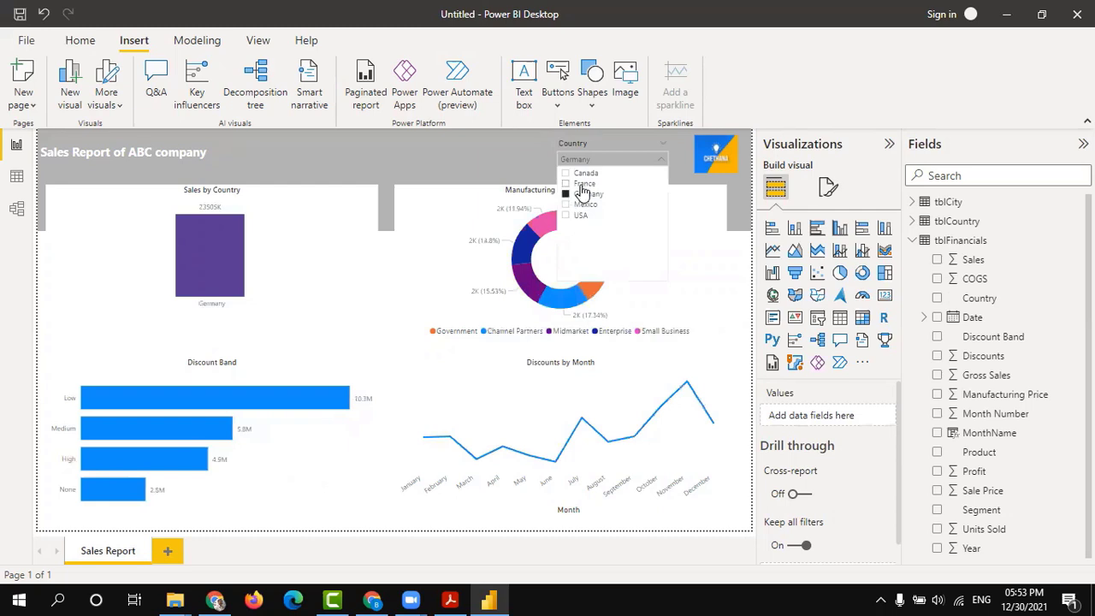
pyautogui.click(582, 183)
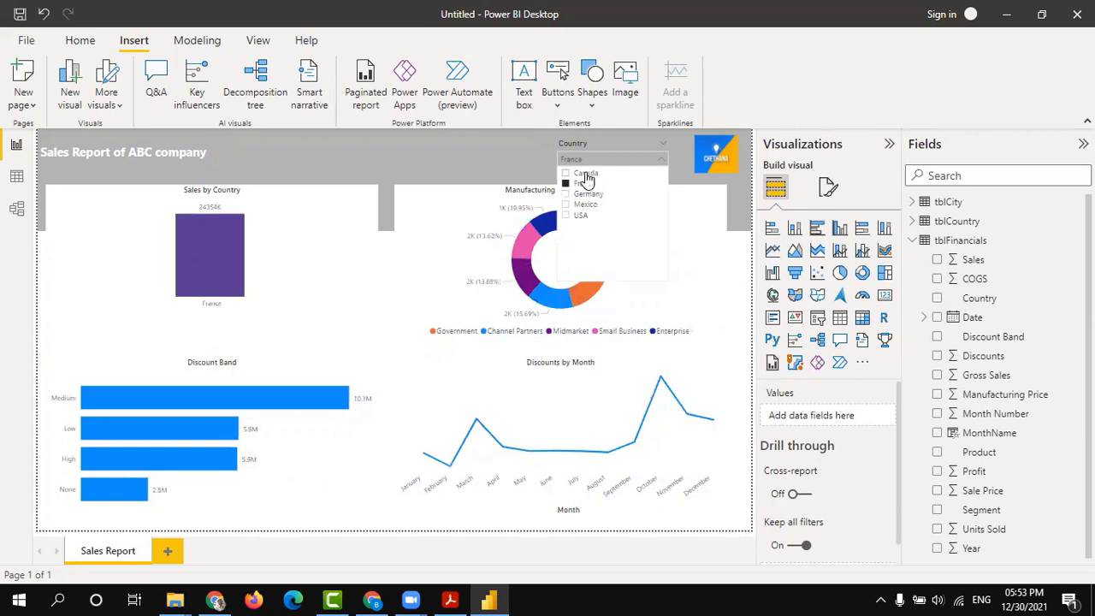
pyautogui.keyDown('ctrl'); pyautogui.click(585, 174); pyautogui.keyUp('ctrl')
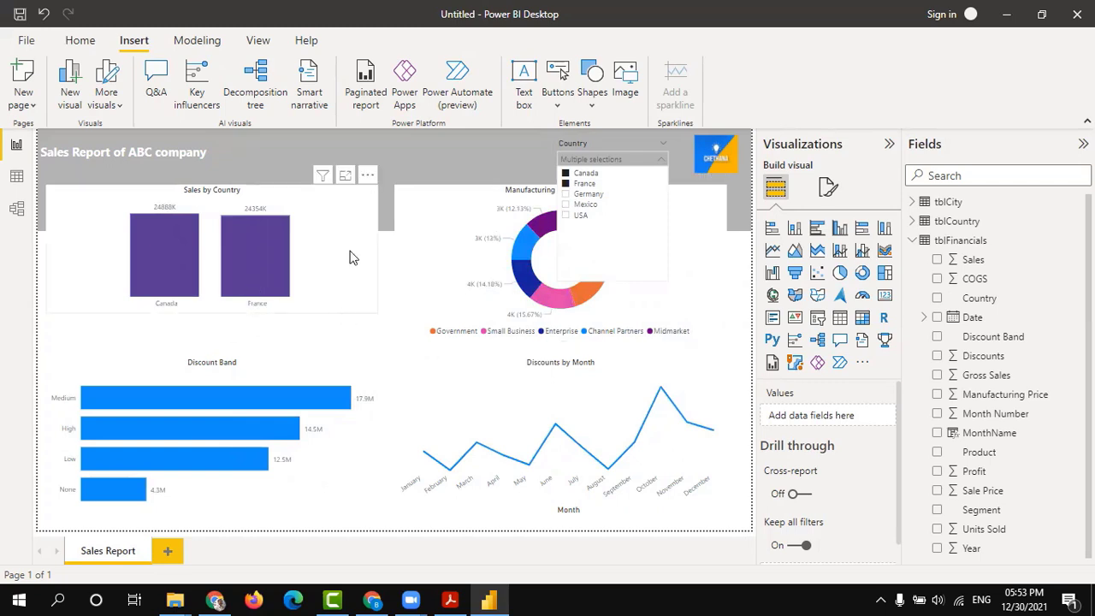
pyautogui.click(54, 363)
pyautogui.click(55, 348)
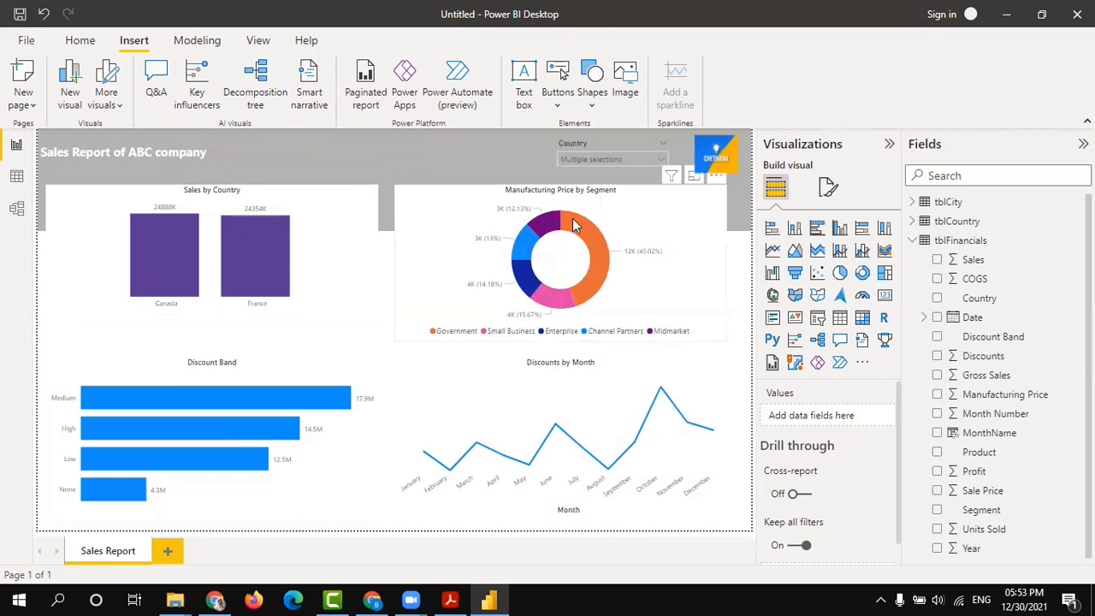
pyautogui.click(653, 147)
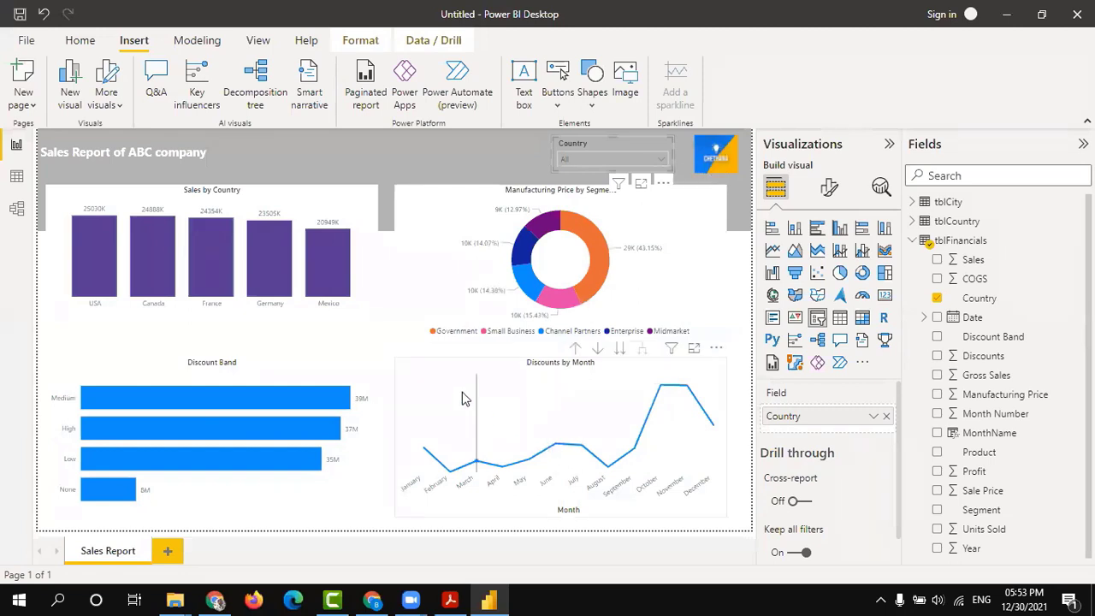
# - Turn on data labels for the Discounts by Month line chart and deselect it
pyautogui.click(442, 365)
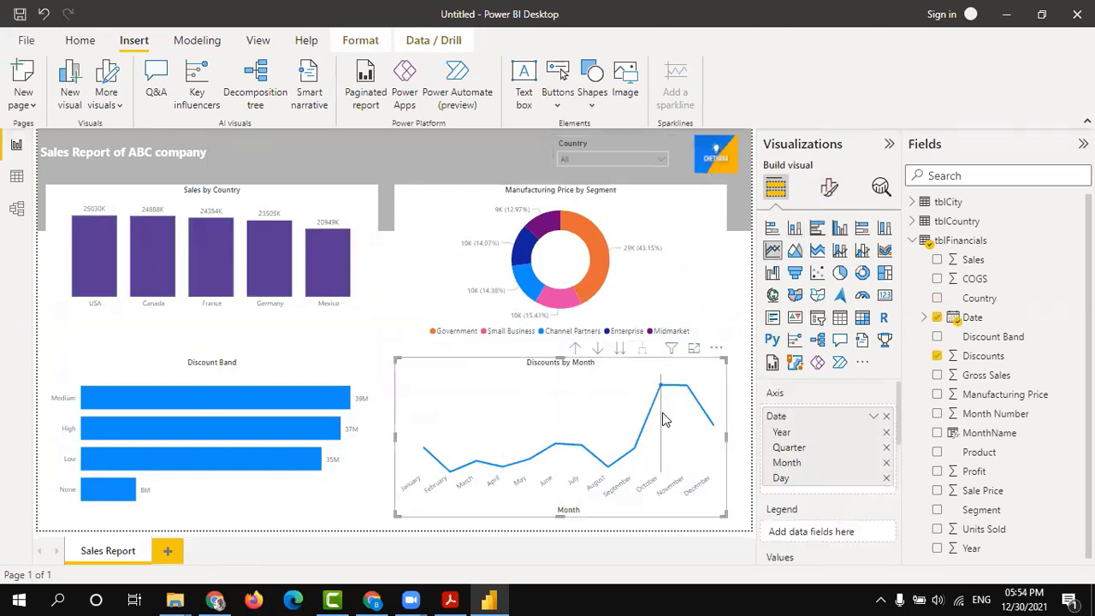
pyautogui.click(829, 187)
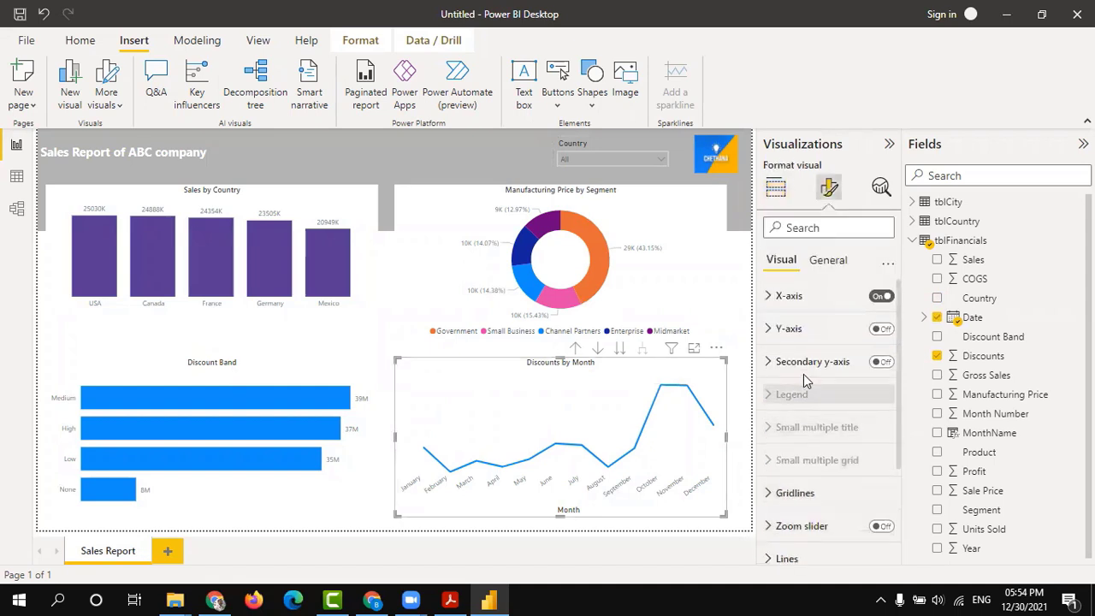
pyautogui.scroll(-3, 808, 509)
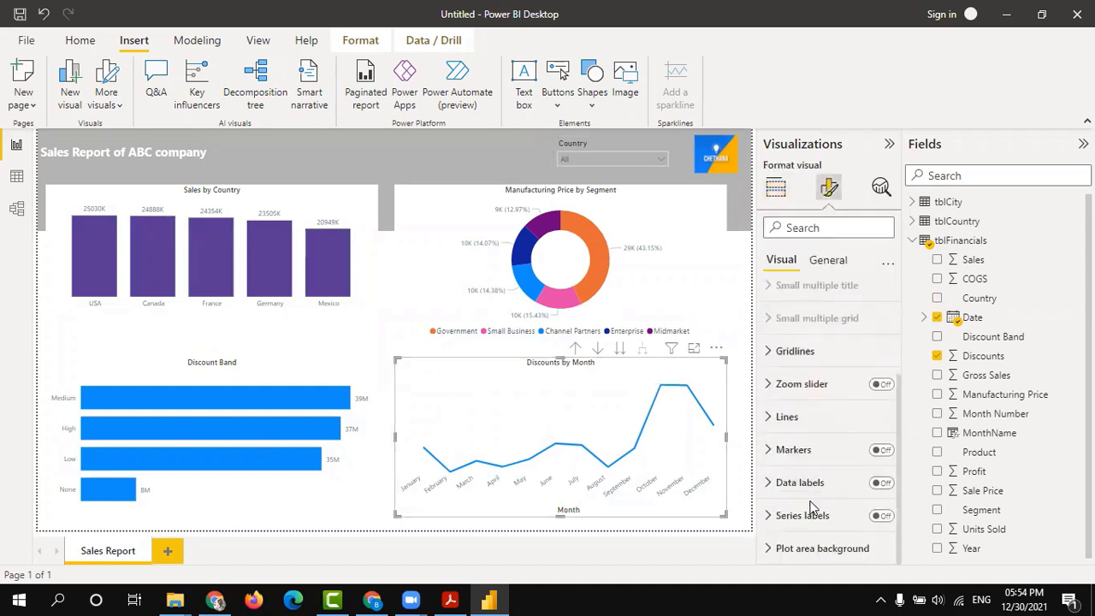
pyautogui.click(884, 484)
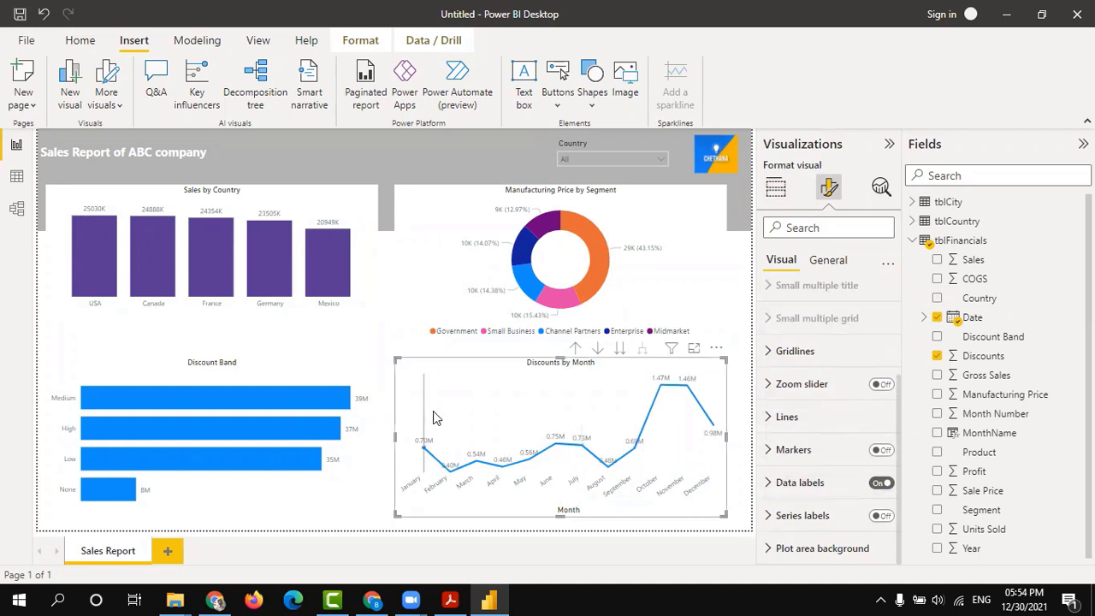
pyautogui.click(58, 338)
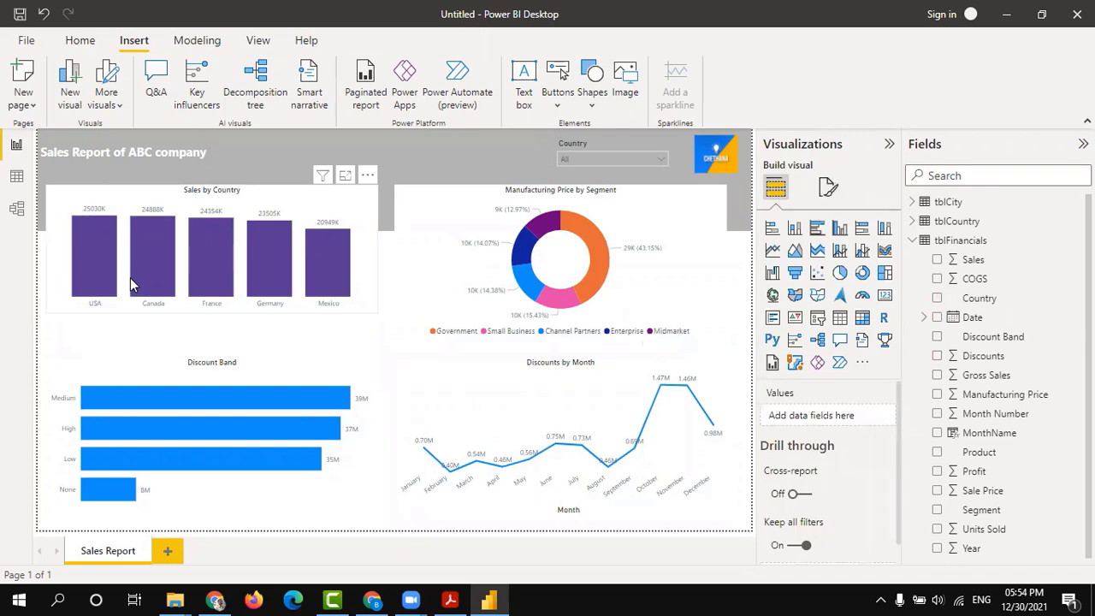
# - Save the report as a Power BI file named Class 1 in the folder that contains Example 1.pbix
pyautogui.click(26, 40)
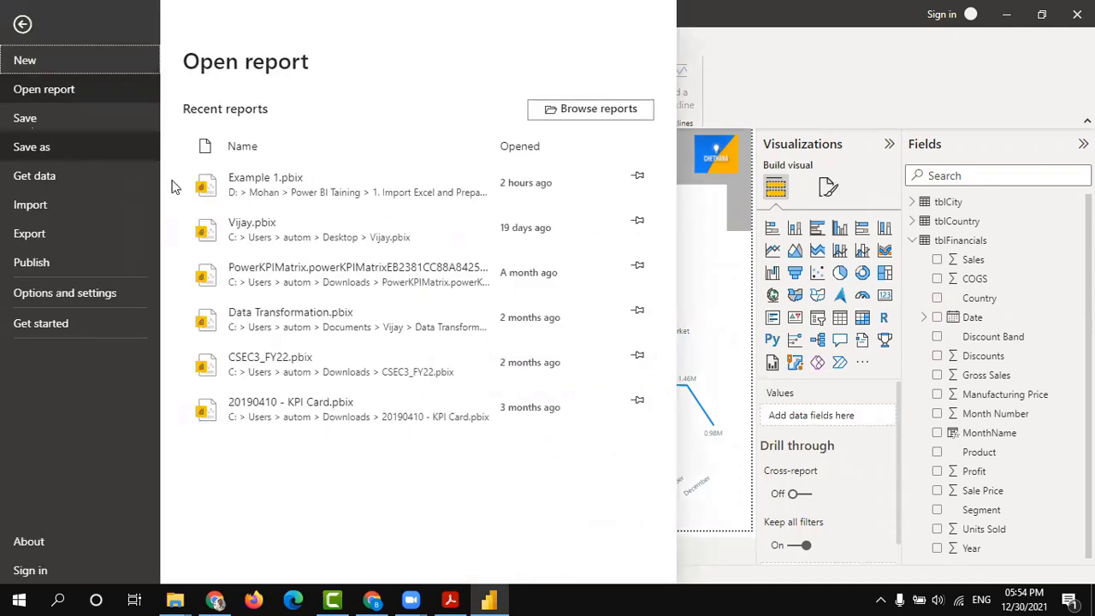
pyautogui.click(39, 115)
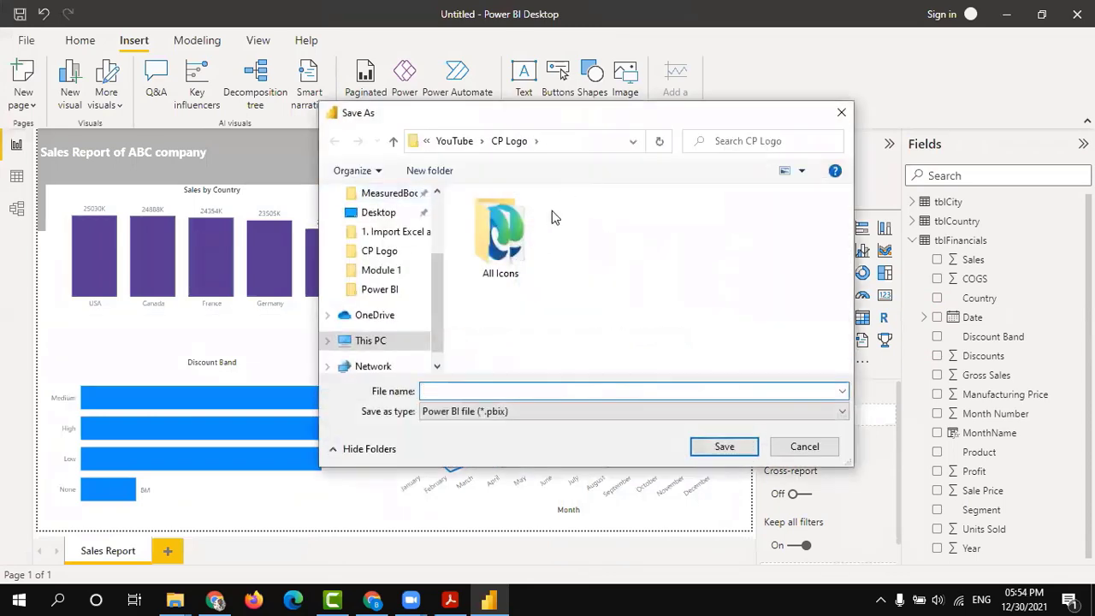
pyautogui.click(402, 231)
pyautogui.click(684, 389)
pyautogui.write('Class 1')
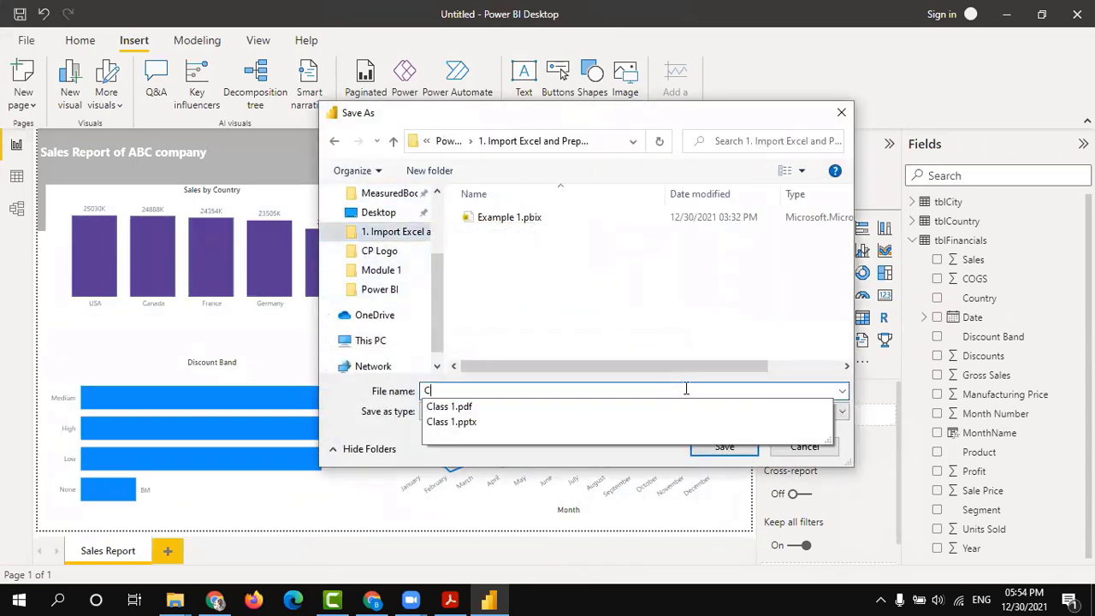
pyautogui.click(560, 341)
pyautogui.click(741, 455)
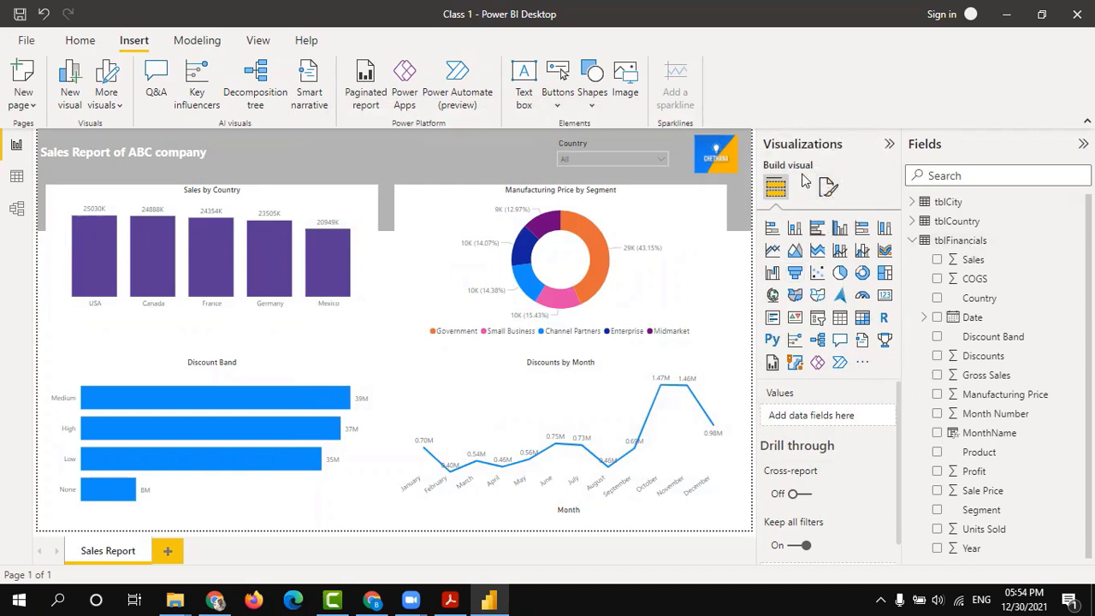
# - Set the page's canvas background to the lightest gray theme color and lower its transparency to almost zero
pyautogui.click(827, 186)
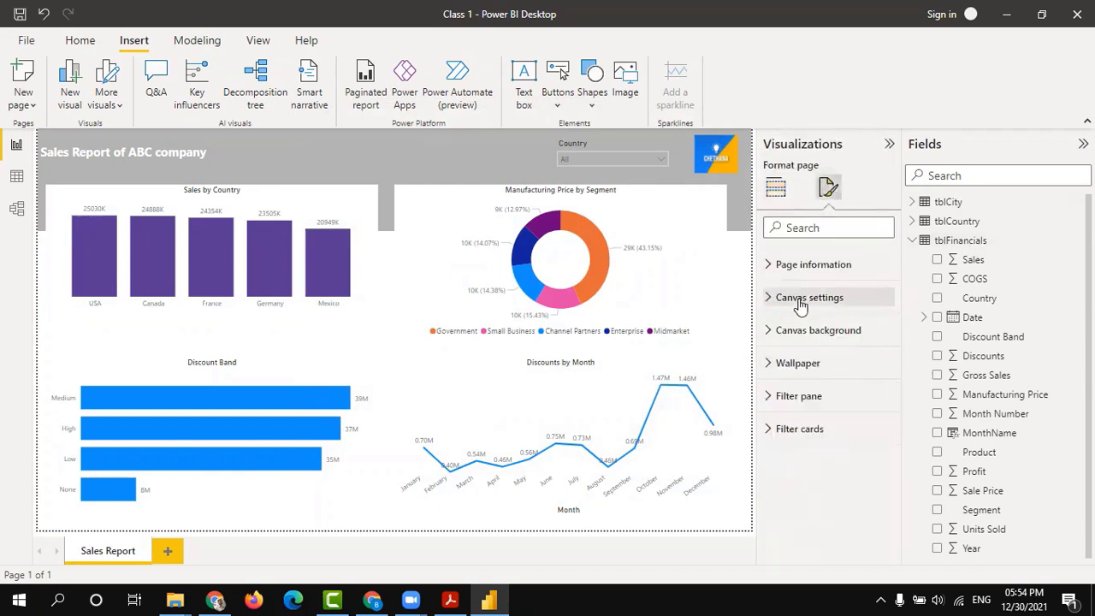
pyautogui.click(815, 334)
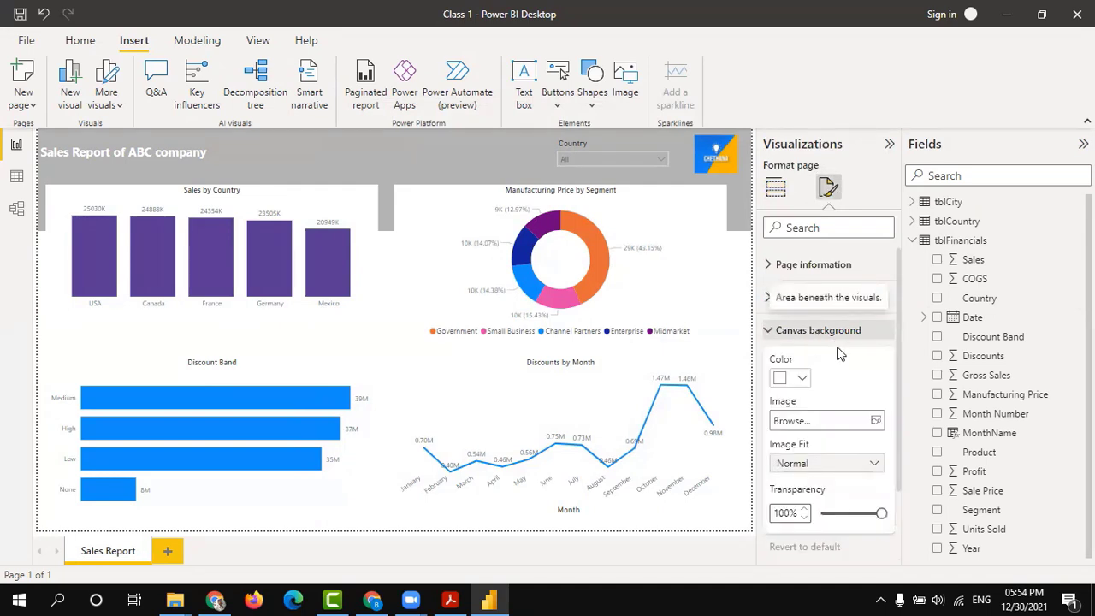
pyautogui.click(802, 379)
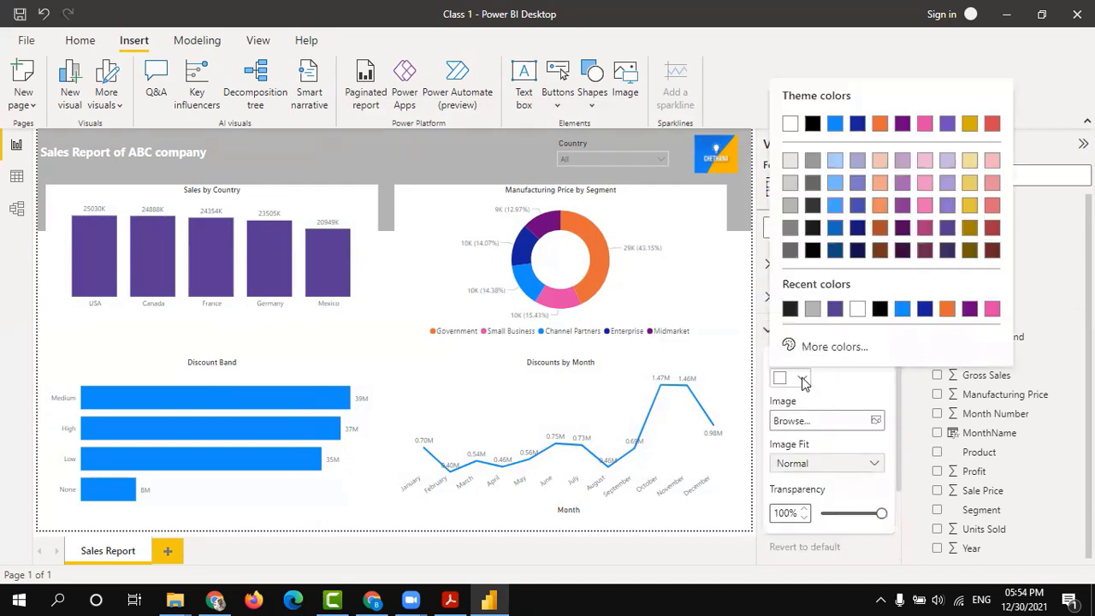
pyautogui.click(790, 161)
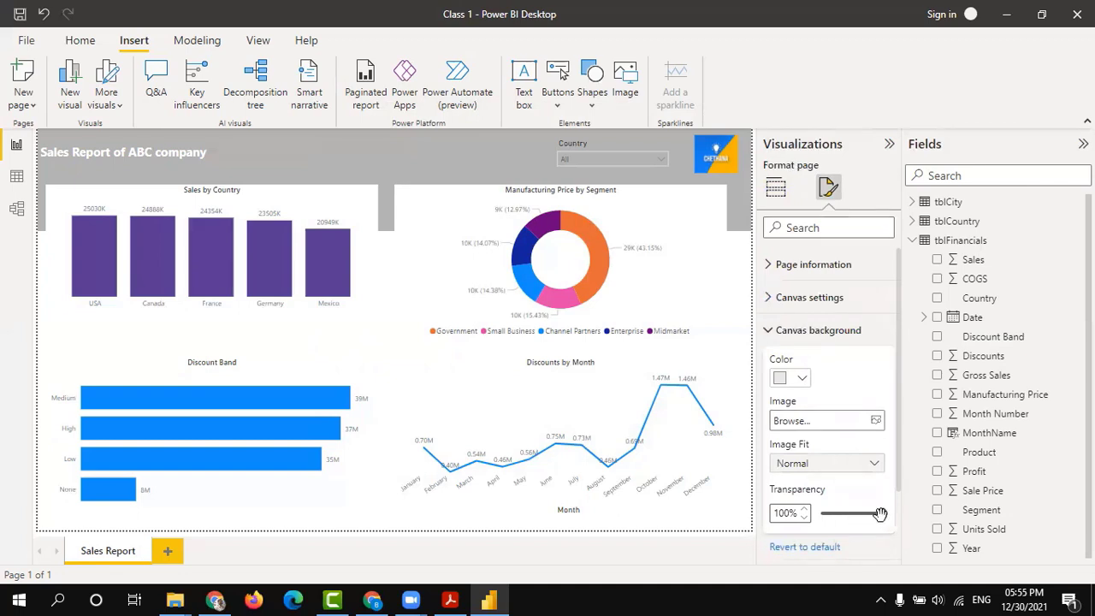
pyautogui.moveTo(880, 513); pyautogui.dragTo(825, 515)
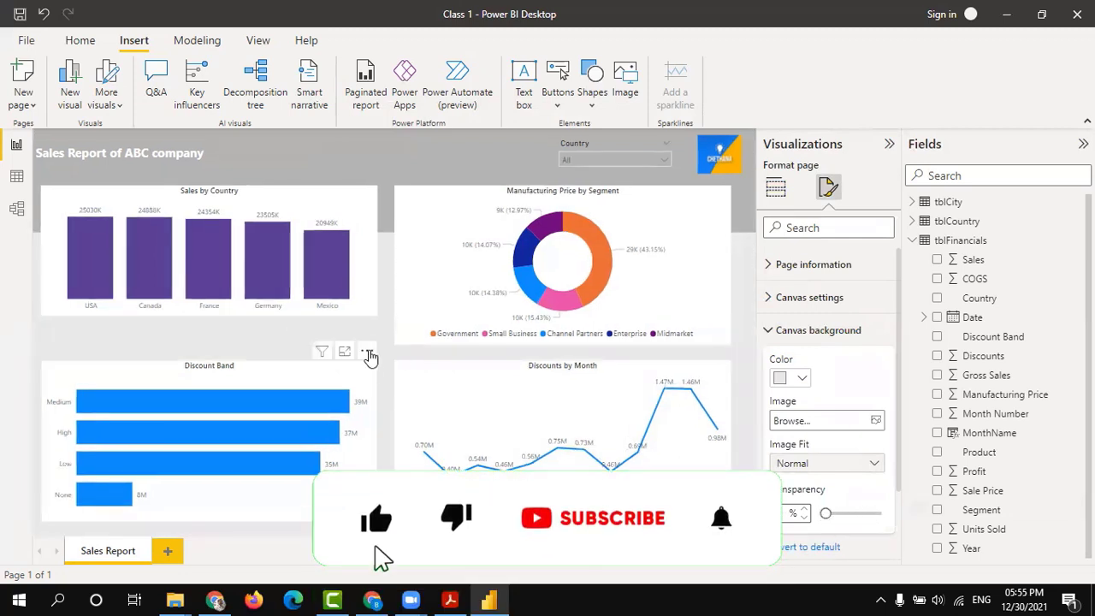
pyautogui.click(367, 321)
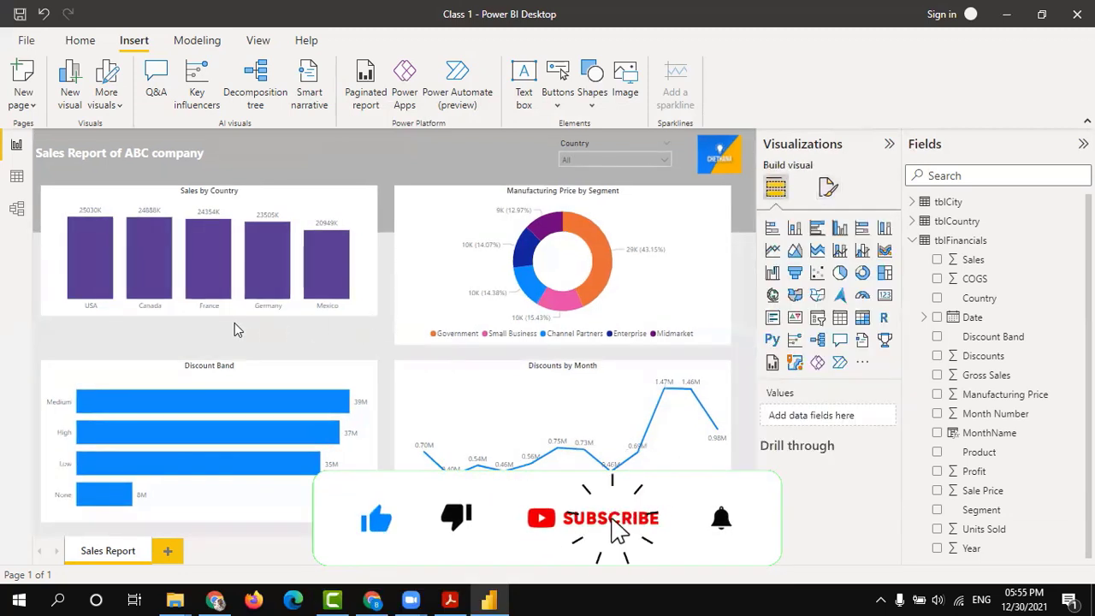
# - Stretch the Sales by Country chart down to match the donut chart's bottom edge, and nudge all four charts slightly right
pyautogui.click(209, 311)
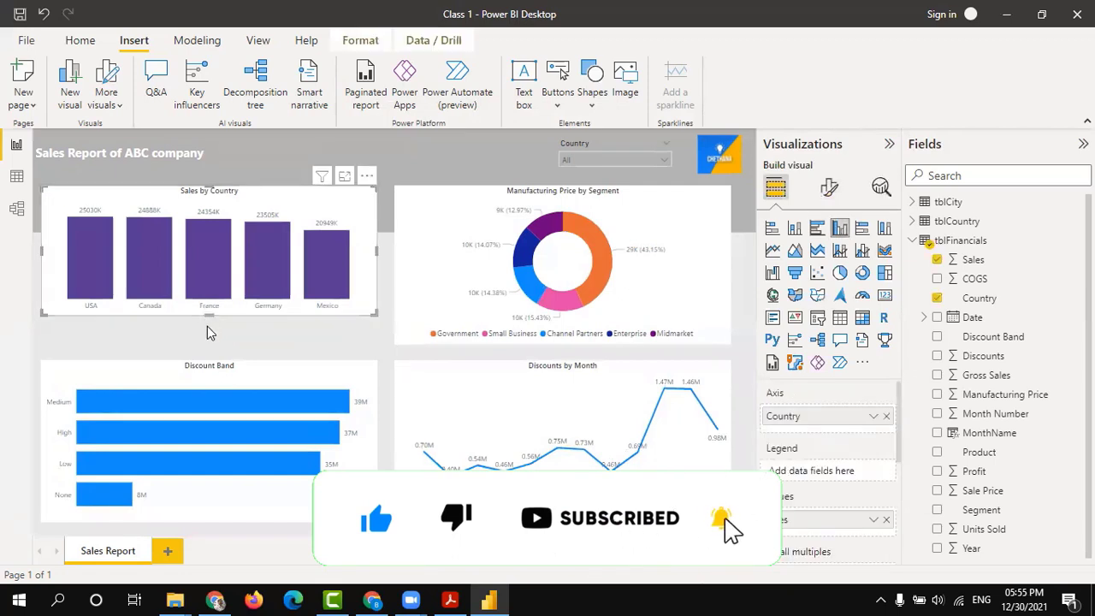
pyautogui.moveTo(209, 315); pyautogui.dragTo(208, 342)
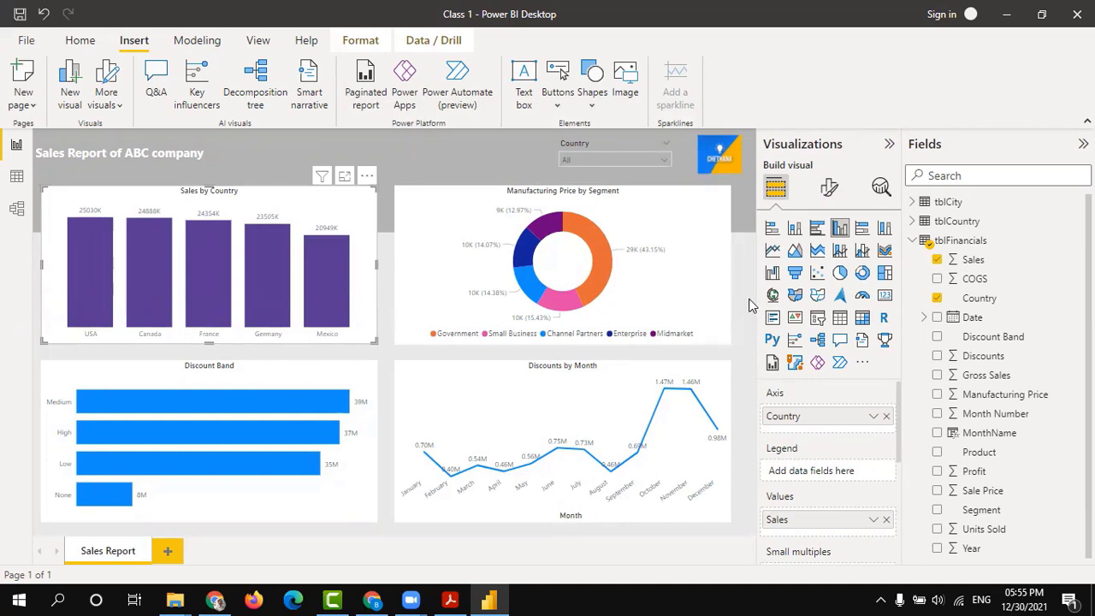
pyautogui.keyDown('ctrl'); pyautogui.click(407, 339); pyautogui.keyUp('ctrl')
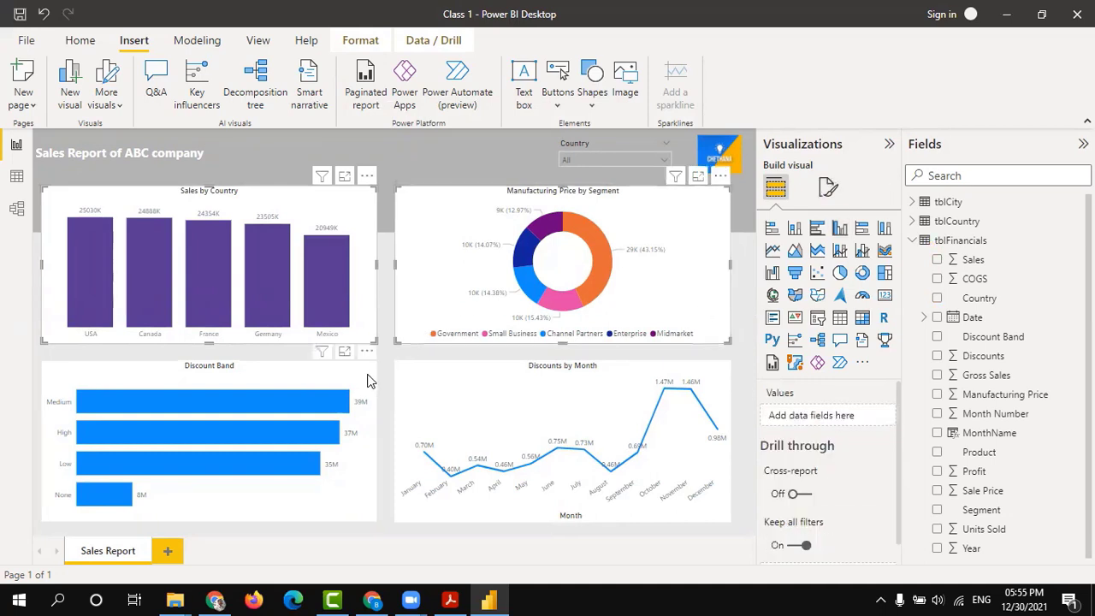
pyautogui.keyDown('ctrl'); pyautogui.click(368, 379); pyautogui.keyUp('ctrl')
pyautogui.keyDown('ctrl'); pyautogui.click(415, 379); pyautogui.keyUp('ctrl')
pyautogui.press('Right')
pyautogui.press('Right')
pyautogui.press('Right')
pyautogui.press('Right')
pyautogui.press('Right')
pyautogui.press('Right')
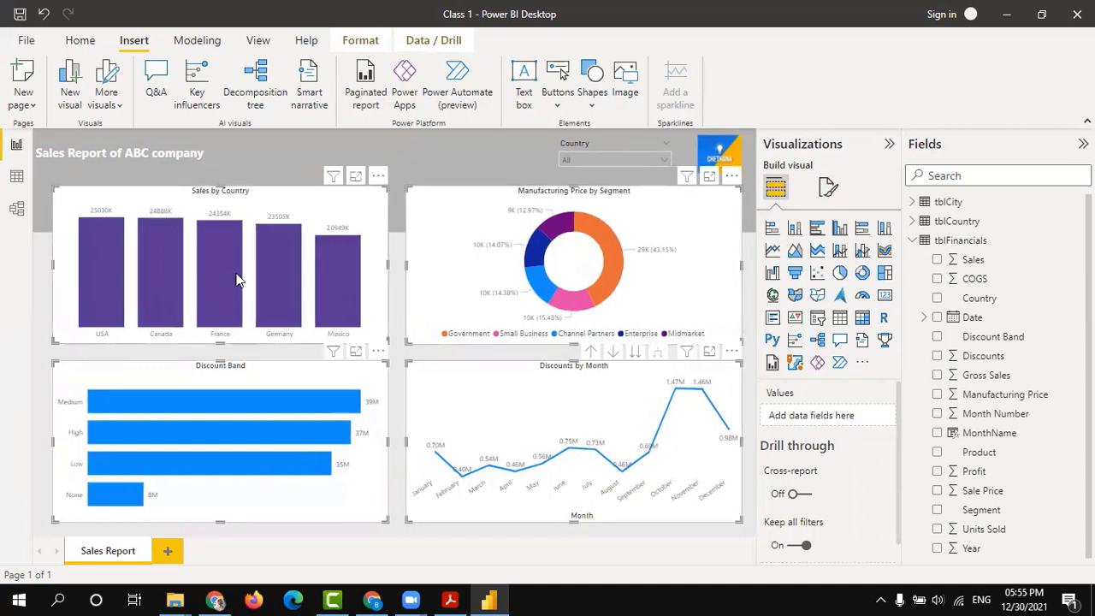
# - Nudge the four selected charts slightly left and deselect them
pyautogui.press('Left')
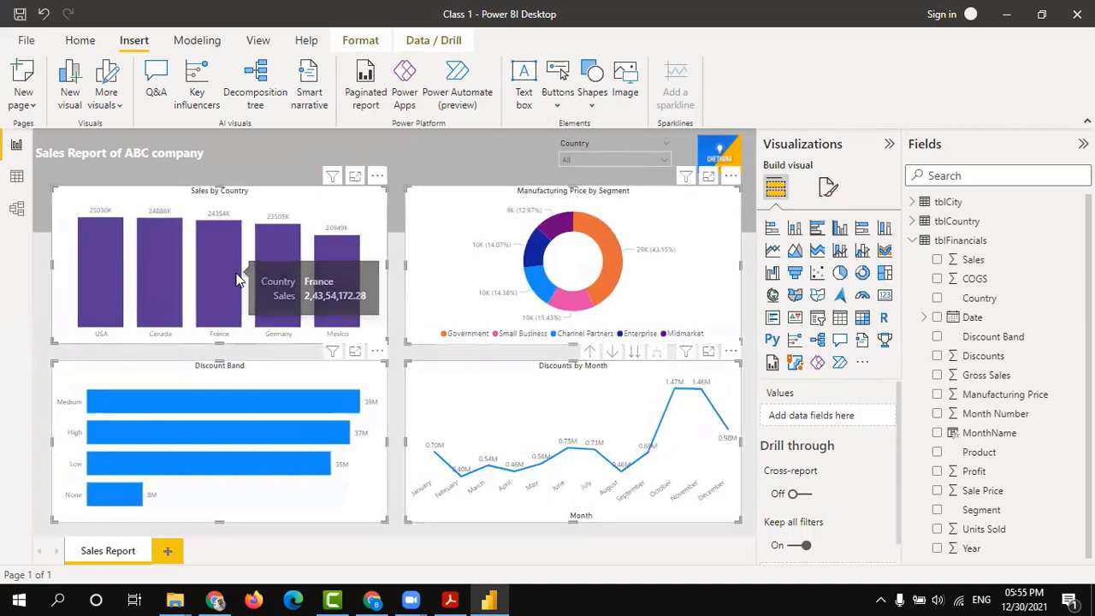
pyautogui.click(37, 282)
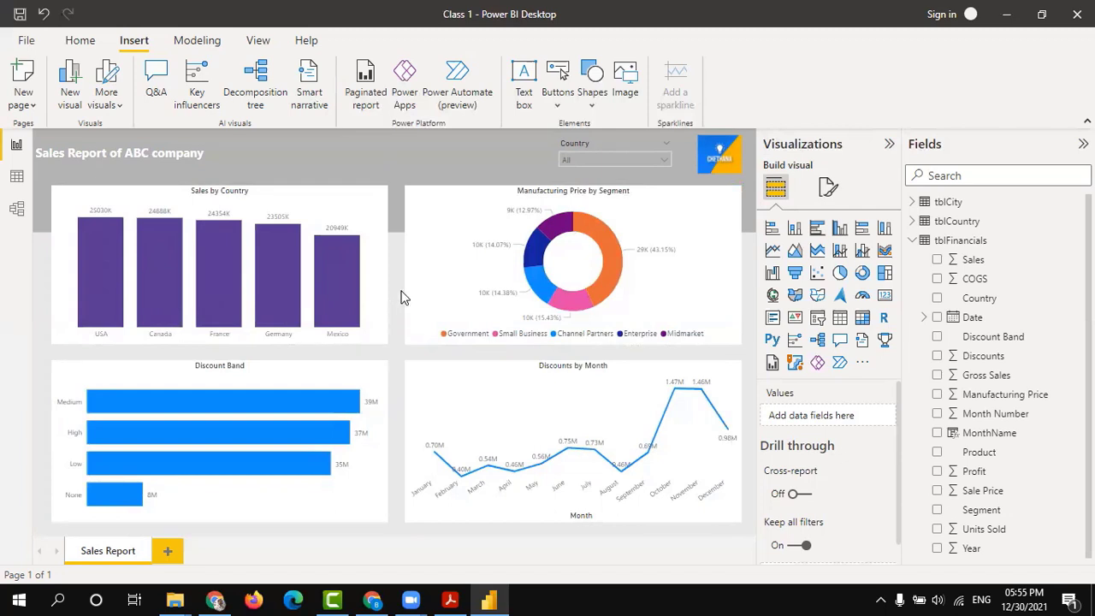
# - Switch to Acrobat Reader and review the task list of the "Creating A Report In Power Bi" case study on page 3
pyautogui.click(449, 597)
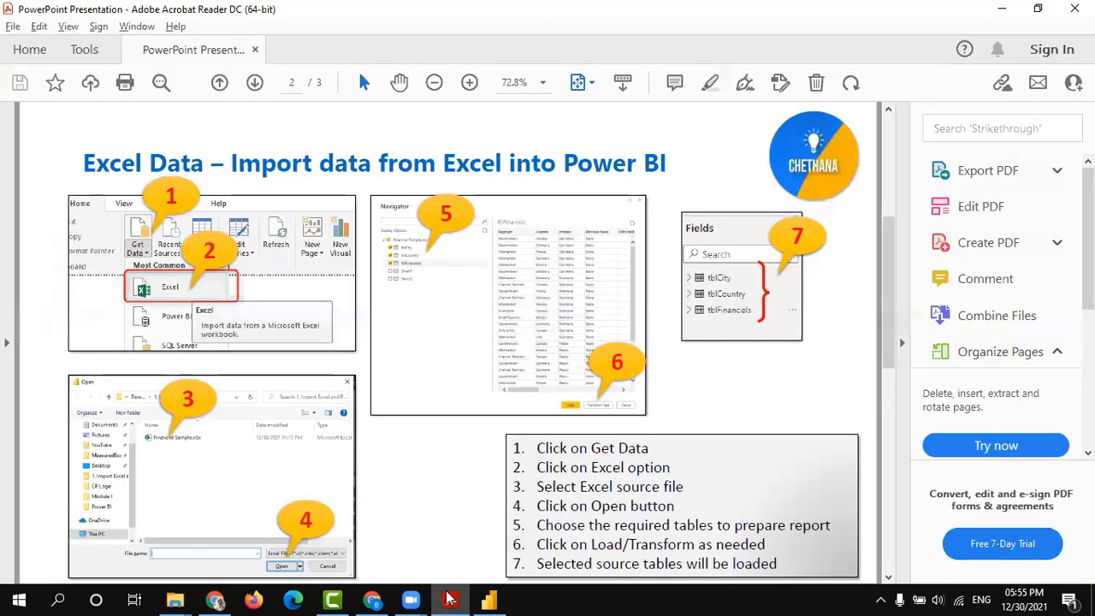
pyautogui.scroll(-3, 316, 285)
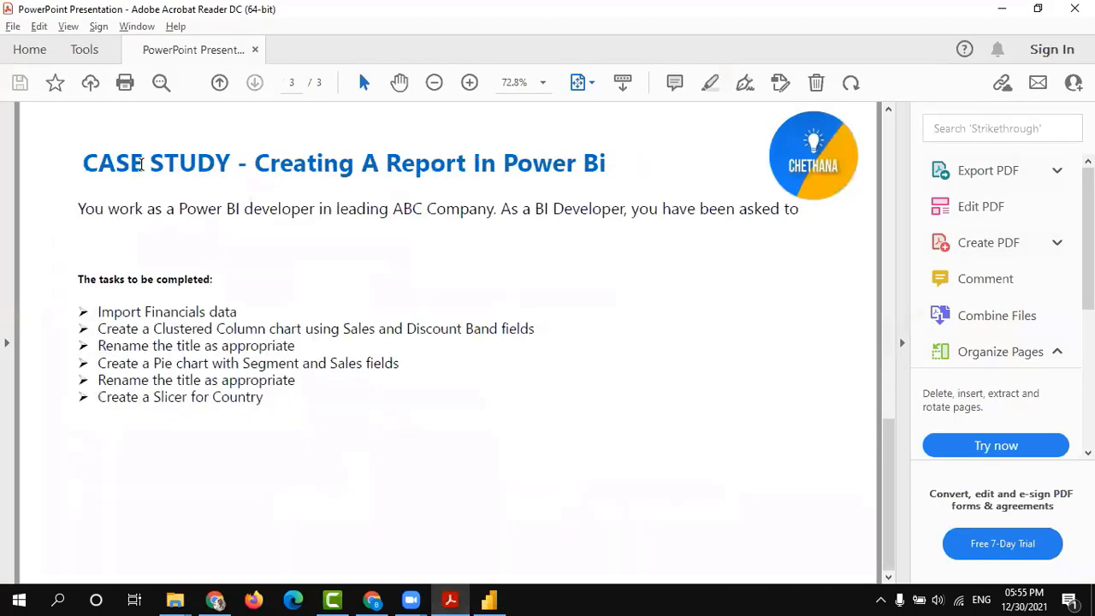
pyautogui.moveTo(82, 162)
pyautogui.mouseDown()
pyautogui.moveTo(265, 399)
pyautogui.moveTo(159, 345)
pyautogui.moveTo(231, 395)
pyautogui.moveTo(269, 399)
pyautogui.mouseUp()
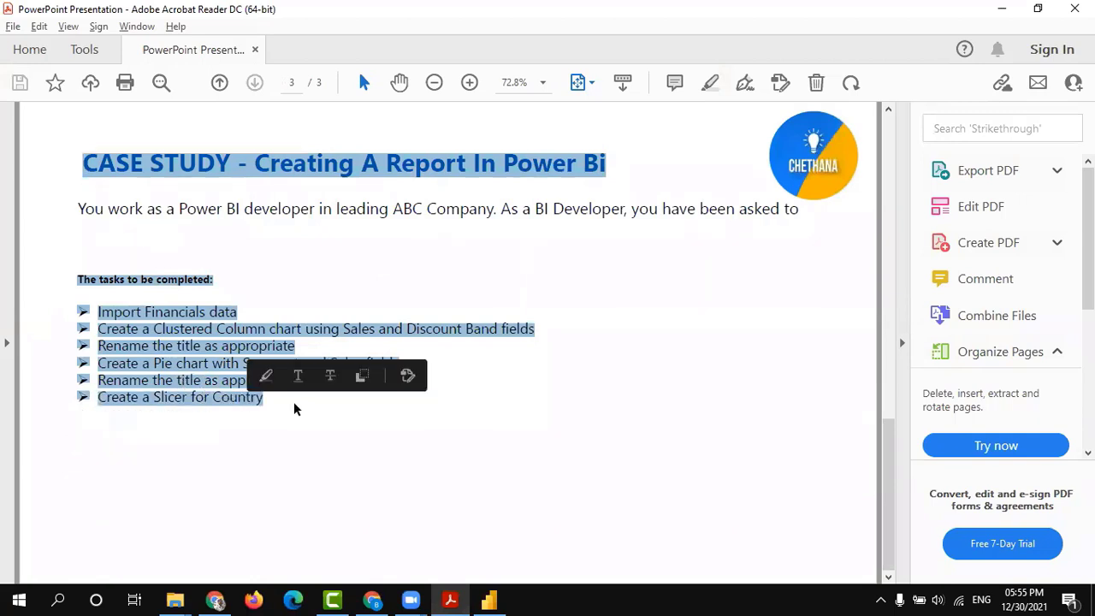
pyautogui.click(189, 362)
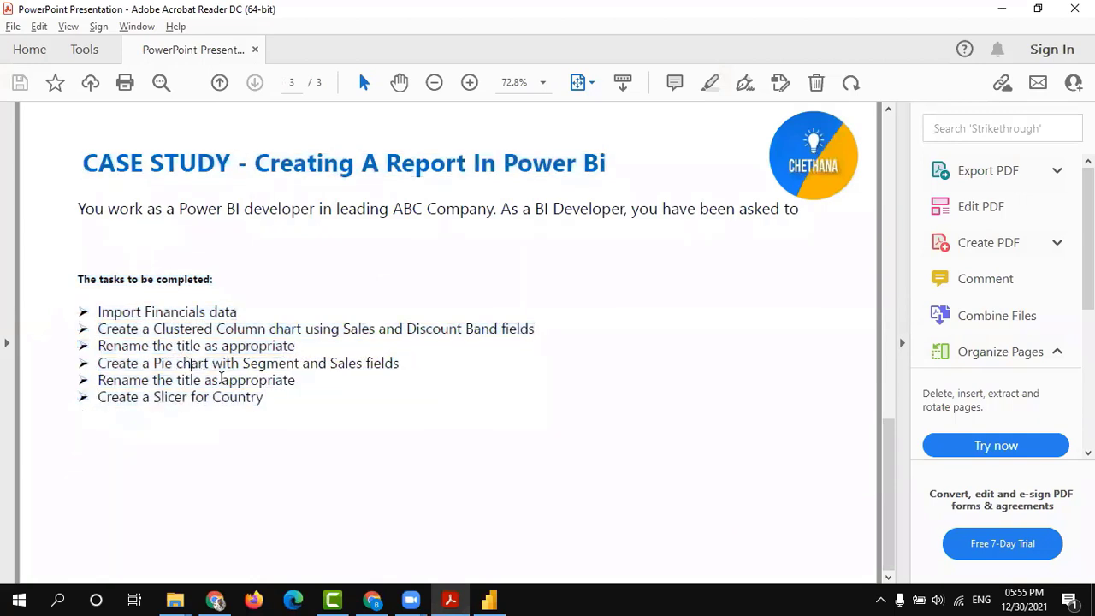
pyautogui.moveTo(266, 396)
pyautogui.mouseDown()
pyautogui.moveTo(135, 351)
pyautogui.moveTo(86, 314)
pyautogui.mouseUp()
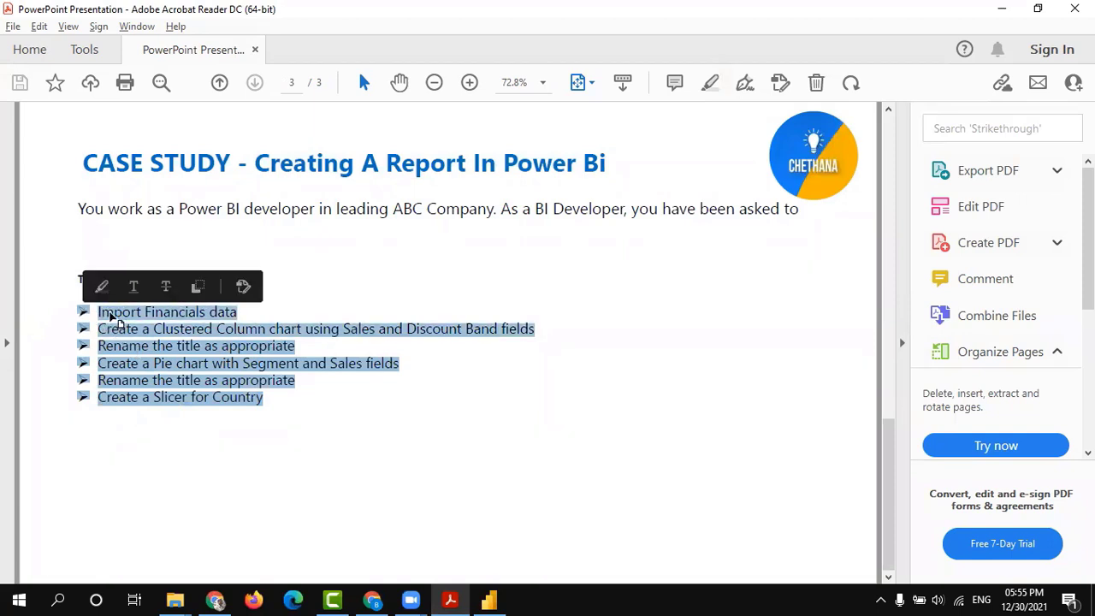
pyautogui.click(256, 317)
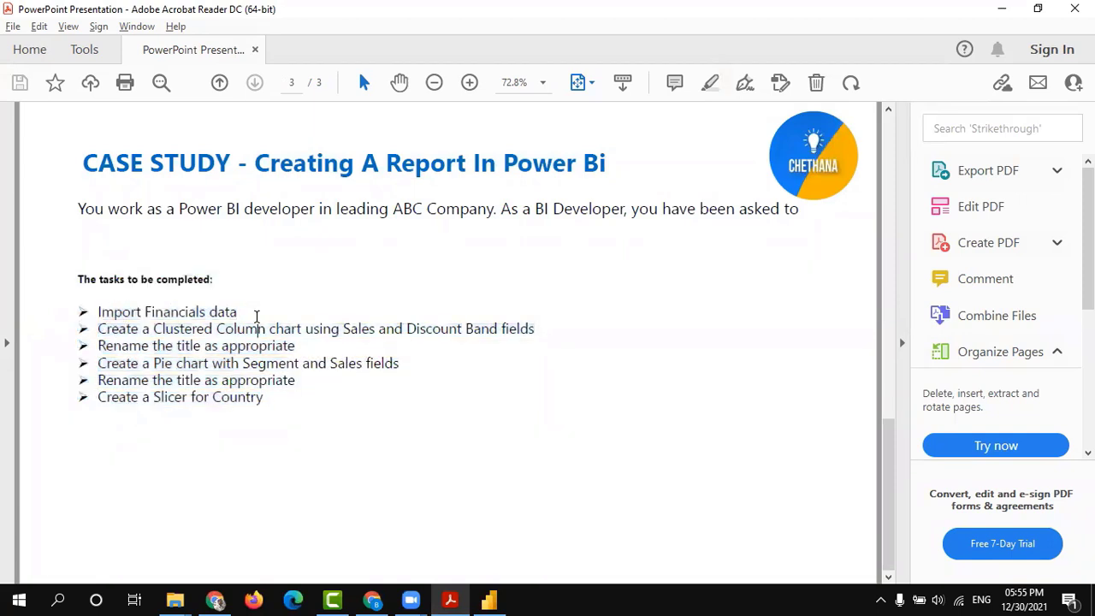
pyautogui.moveTo(267, 397)
pyautogui.mouseDown()
pyautogui.moveTo(92, 378)
pyautogui.moveTo(74, 312)
pyautogui.mouseUp()
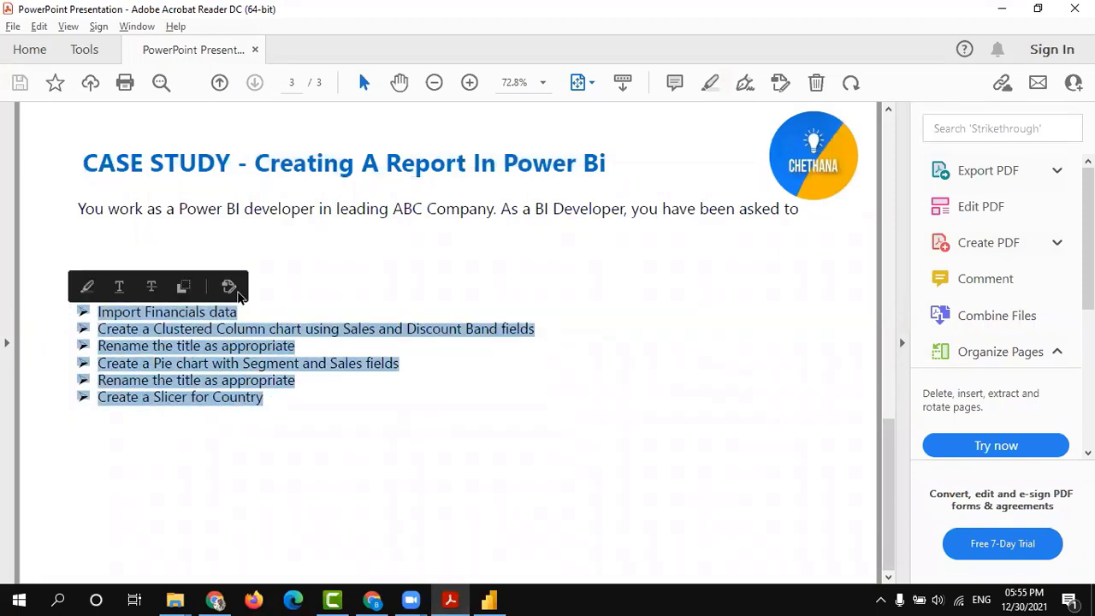
pyautogui.click(311, 289)
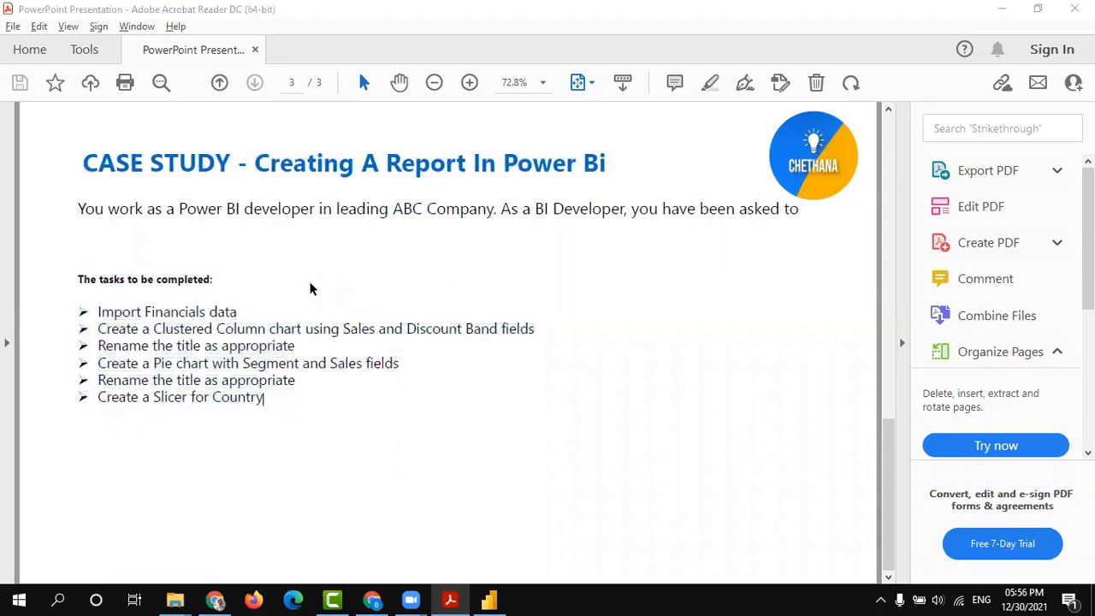
pyautogui.hotkey('alt', 'Tab')
pyautogui.hotkey('alt', 'Tab')
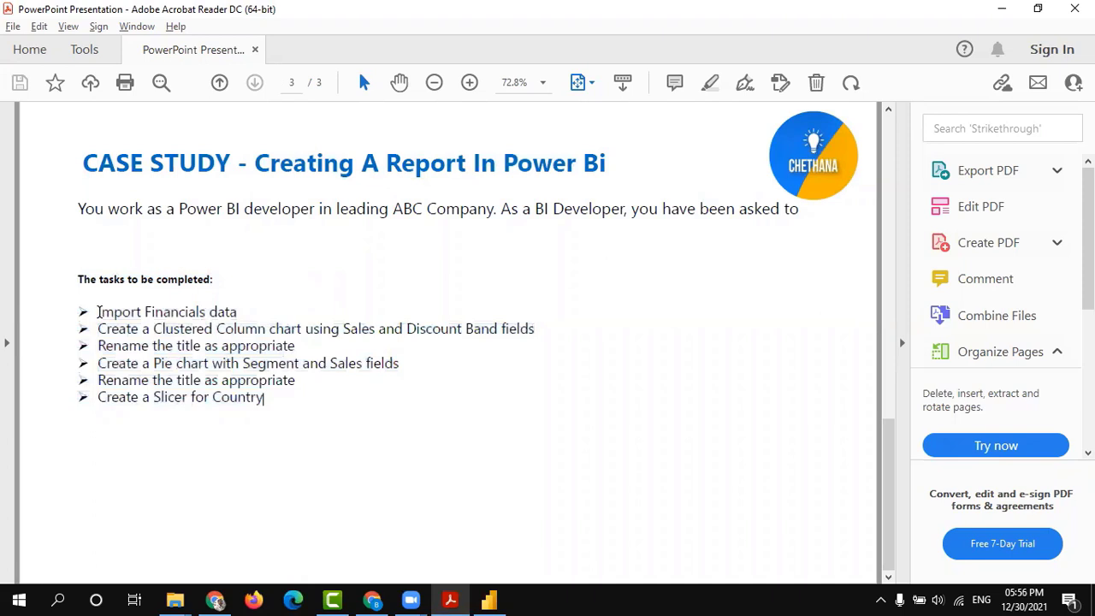
# - Read the case study tasks one by one, from importing Financials data through renaming the pie chart's title
pyautogui.moveTo(97, 311); pyautogui.dragTo(253, 312)
pyautogui.click(244, 311)
pyautogui.moveTo(101, 329); pyautogui.dragTo(530, 328)
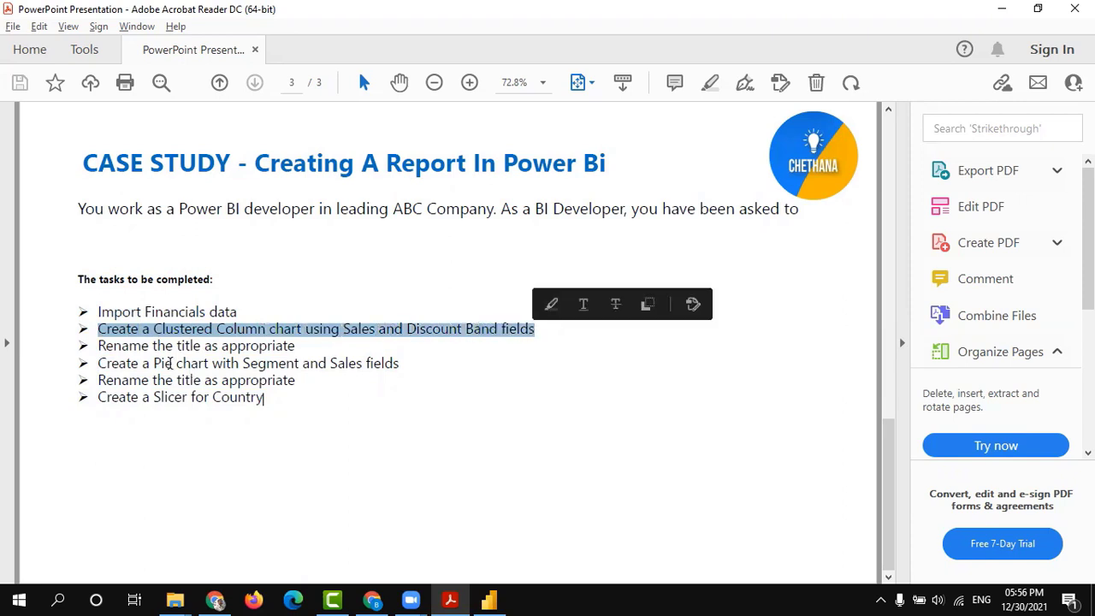
pyautogui.click(169, 362)
pyautogui.moveTo(99, 346); pyautogui.dragTo(292, 347)
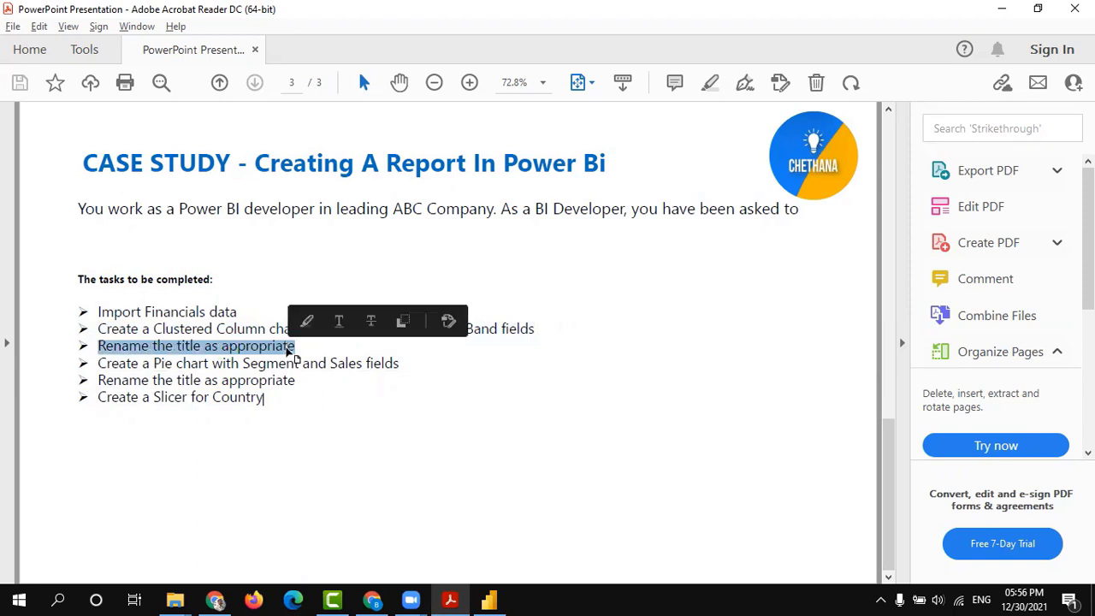
pyautogui.click(196, 347)
pyautogui.doubleClick(196, 346)
pyautogui.moveTo(96, 363); pyautogui.dragTo(408, 362)
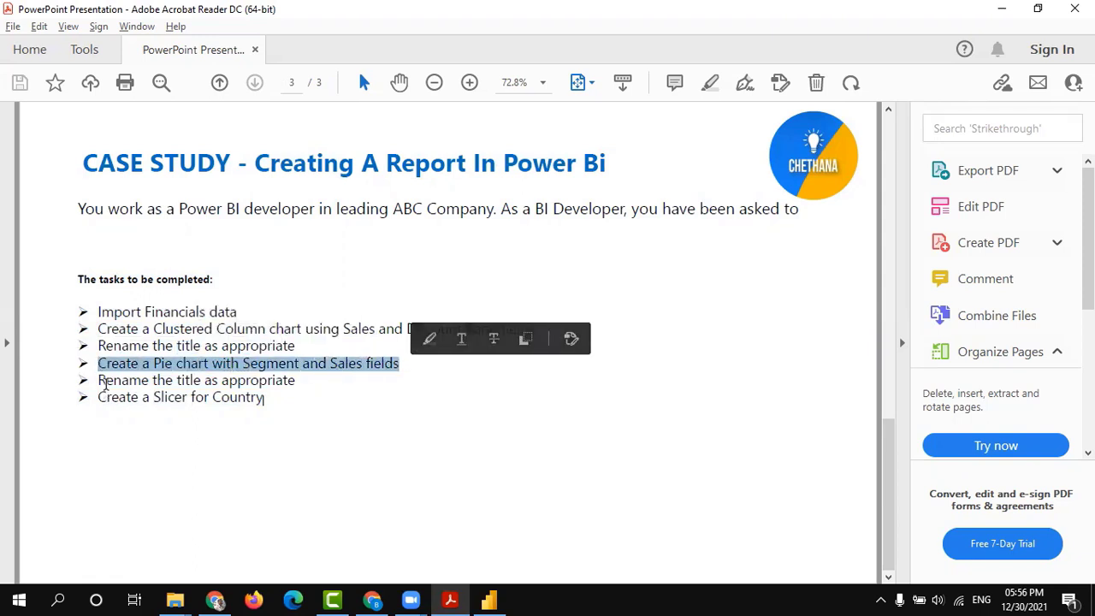
pyautogui.click(100, 382)
pyautogui.moveTo(101, 382); pyautogui.dragTo(306, 386)
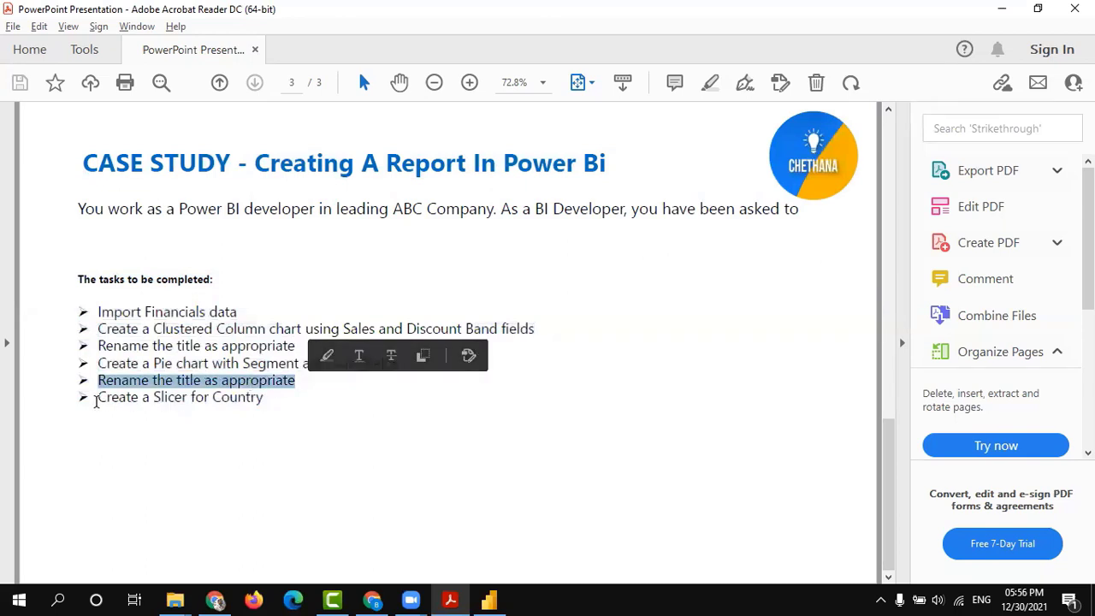
# - Read the Country slicer task, undo the highlight applied to it, and look over the full task list again
pyautogui.moveTo(96, 399); pyautogui.dragTo(272, 402)
pyautogui.click(287, 384)
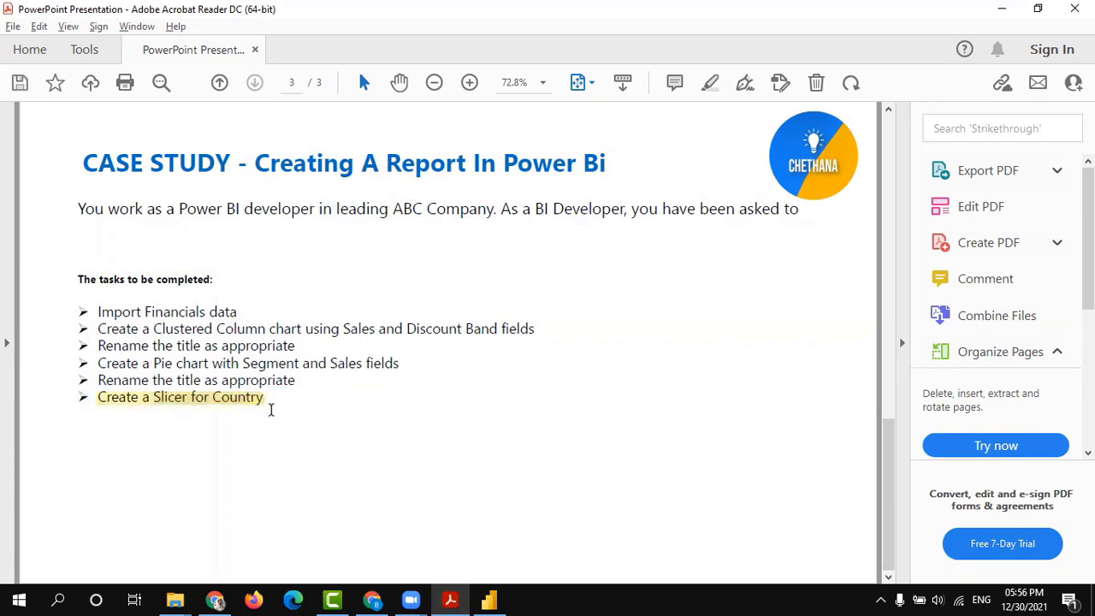
pyautogui.hotkey('ctrl', 'z')
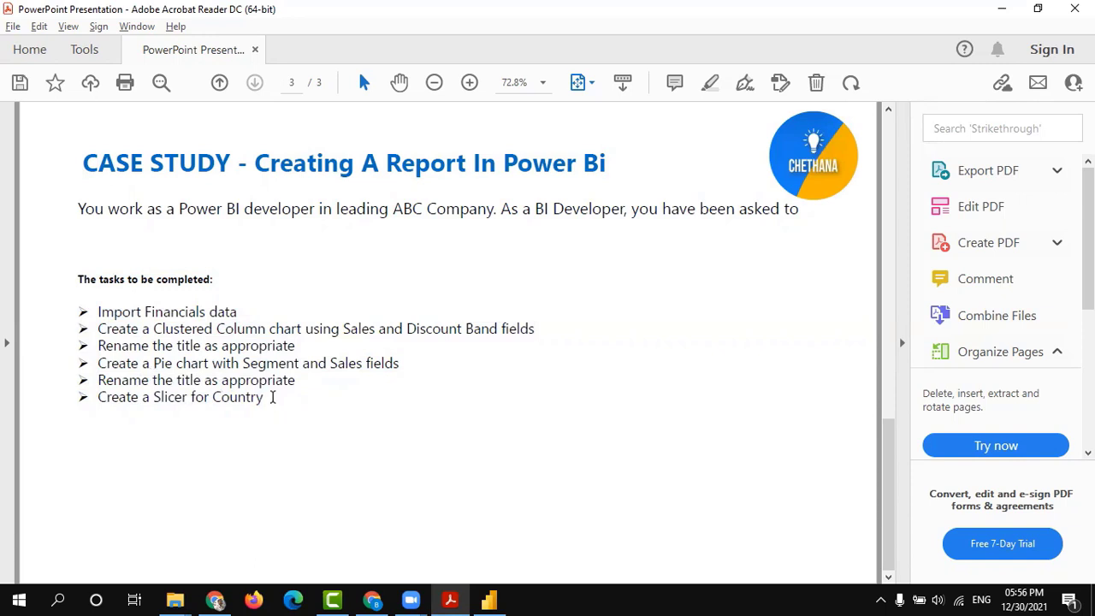
pyautogui.moveTo(261, 399)
pyautogui.mouseDown()
pyautogui.moveTo(142, 365)
pyautogui.moveTo(89, 333)
pyautogui.moveTo(77, 308)
pyautogui.mouseUp()
pyautogui.click(304, 293)
# - Switch back to the Class 1 report in Power BI Desktop and save it
pyautogui.hotkey('alt', 'Tab')
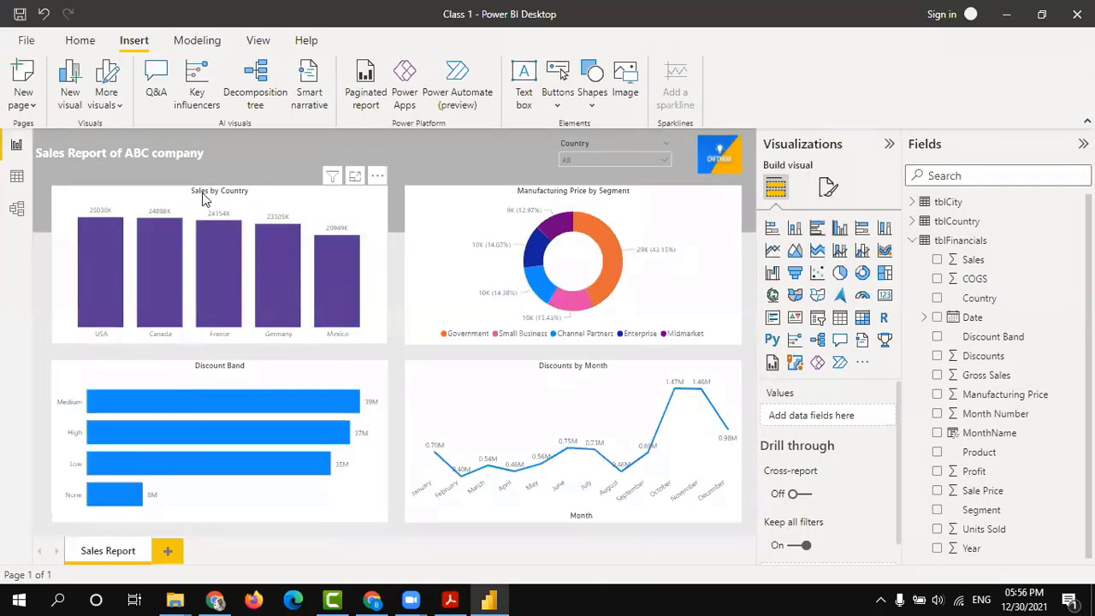
pyautogui.click(20, 14)
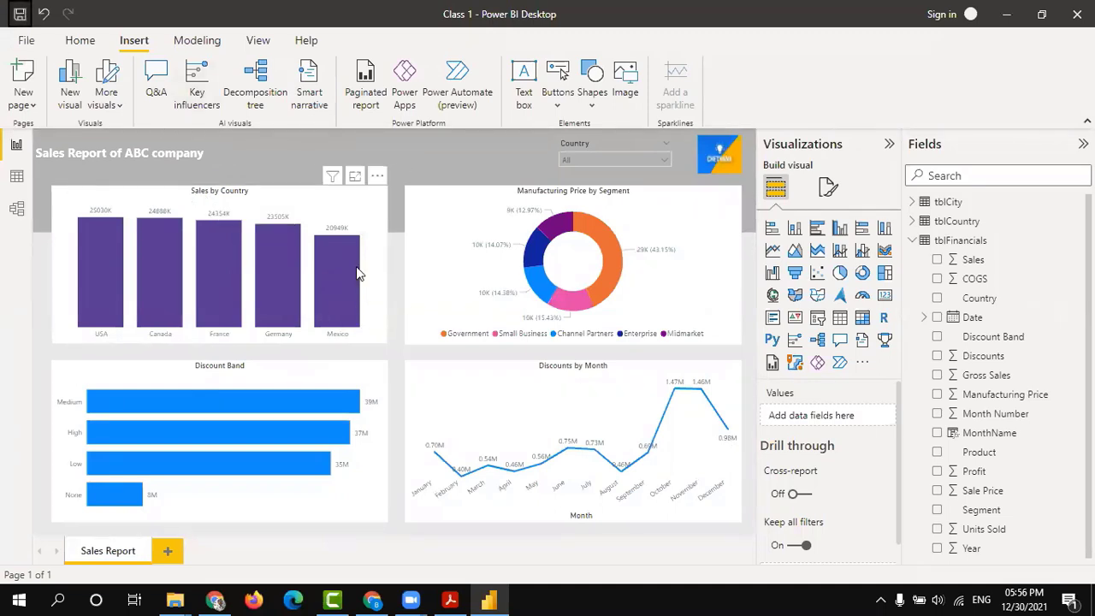
pyautogui.moveTo(357, 272)
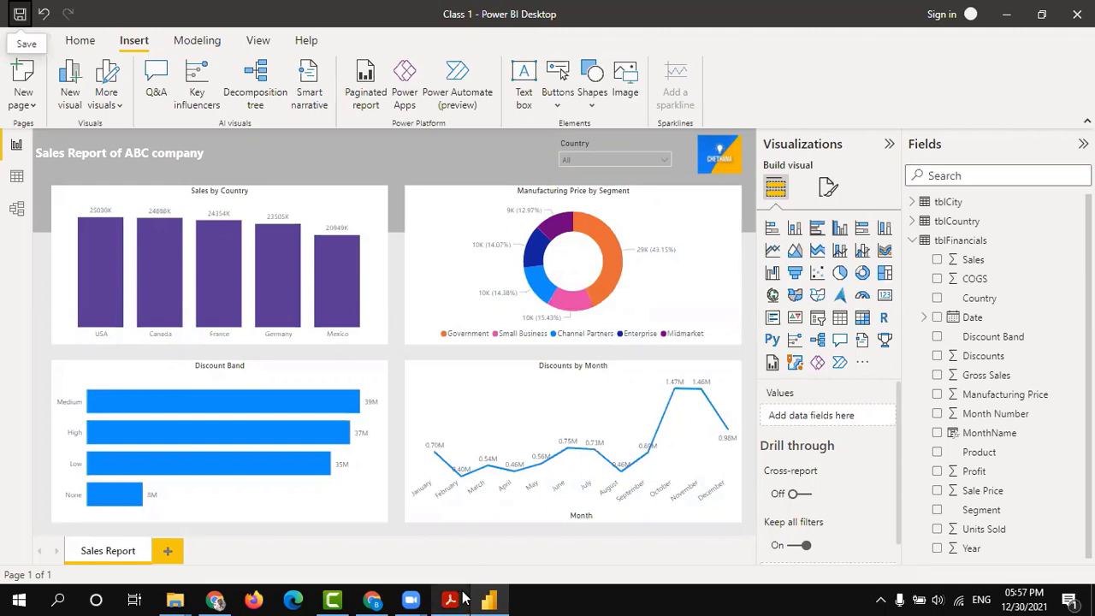
pyautogui.moveTo(463, 599)
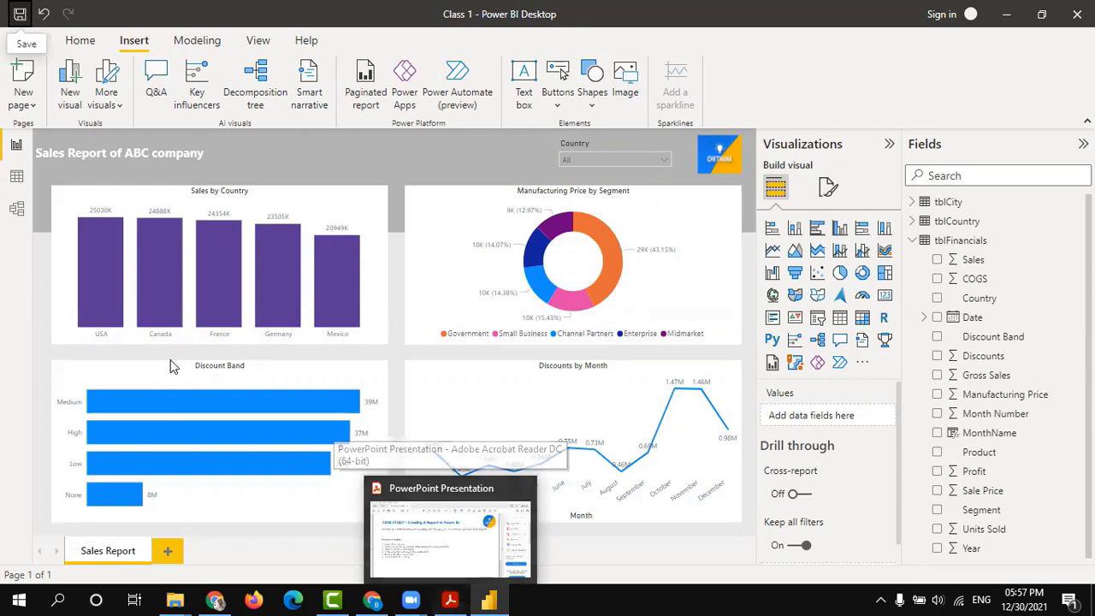